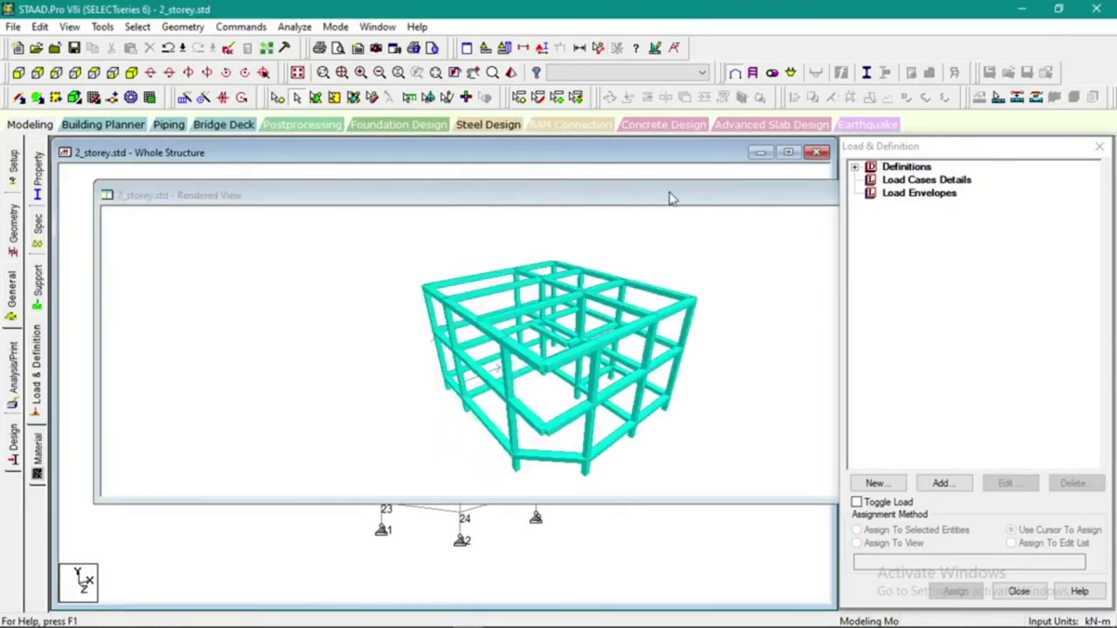
# Enlarge the rendered view and examine the two-storey frame from several sides
pyautogui.doubleClick(670, 198)
pyautogui.moveTo(638, 384); pyautogui.dragTo(260, 445)
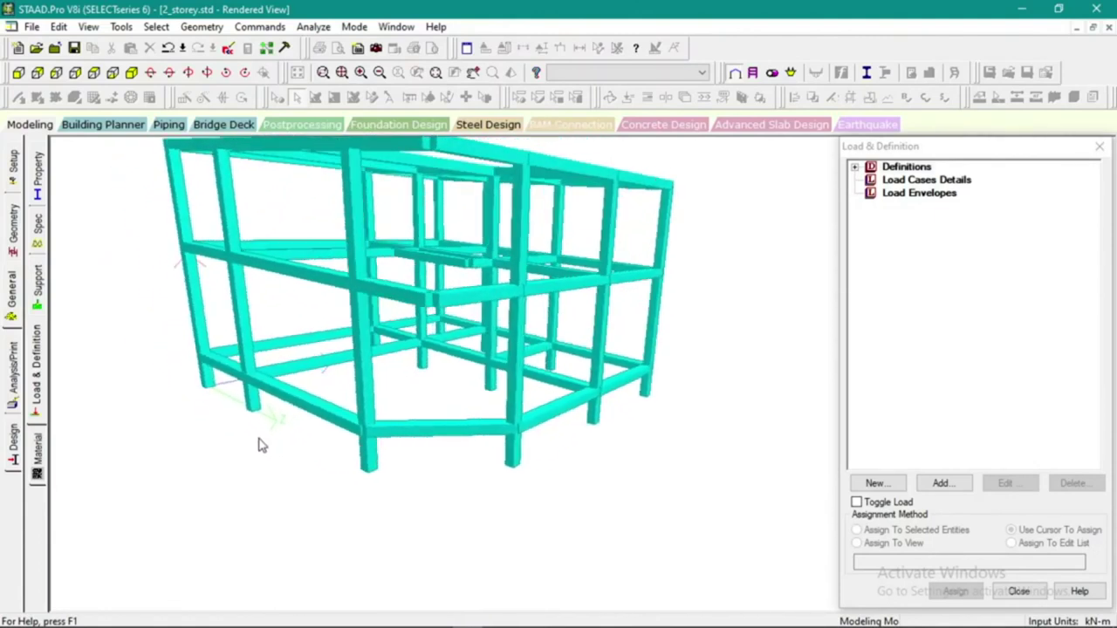
pyautogui.moveTo(597, 426); pyautogui.dragTo(591, 491)
pyautogui.moveTo(420, 344); pyautogui.dragTo(526, 388)
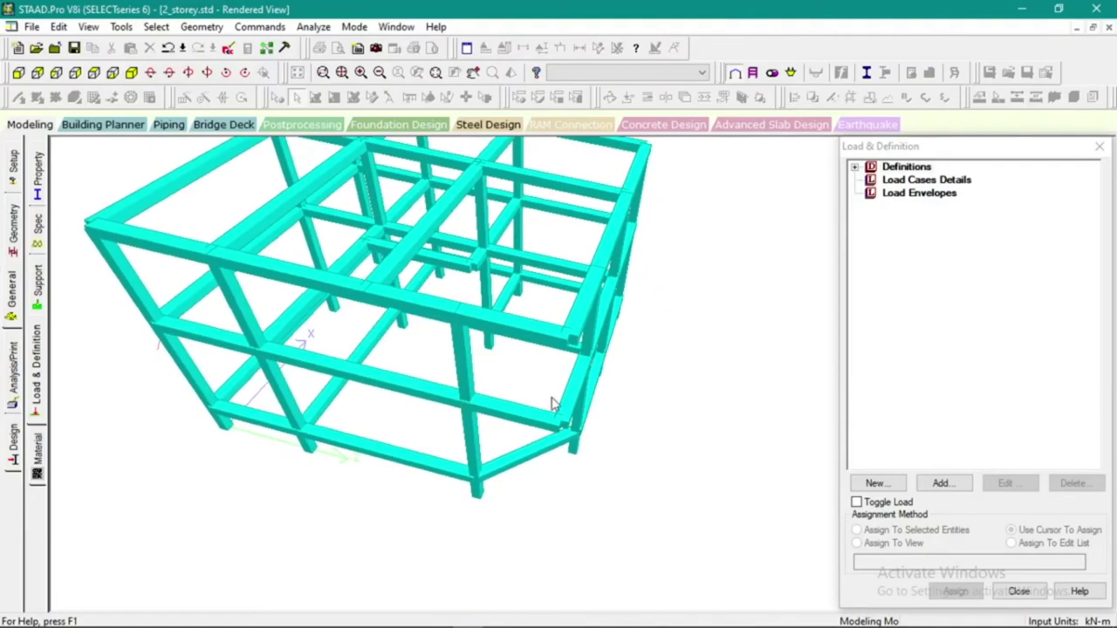
pyautogui.moveTo(556, 399); pyautogui.dragTo(582, 333)
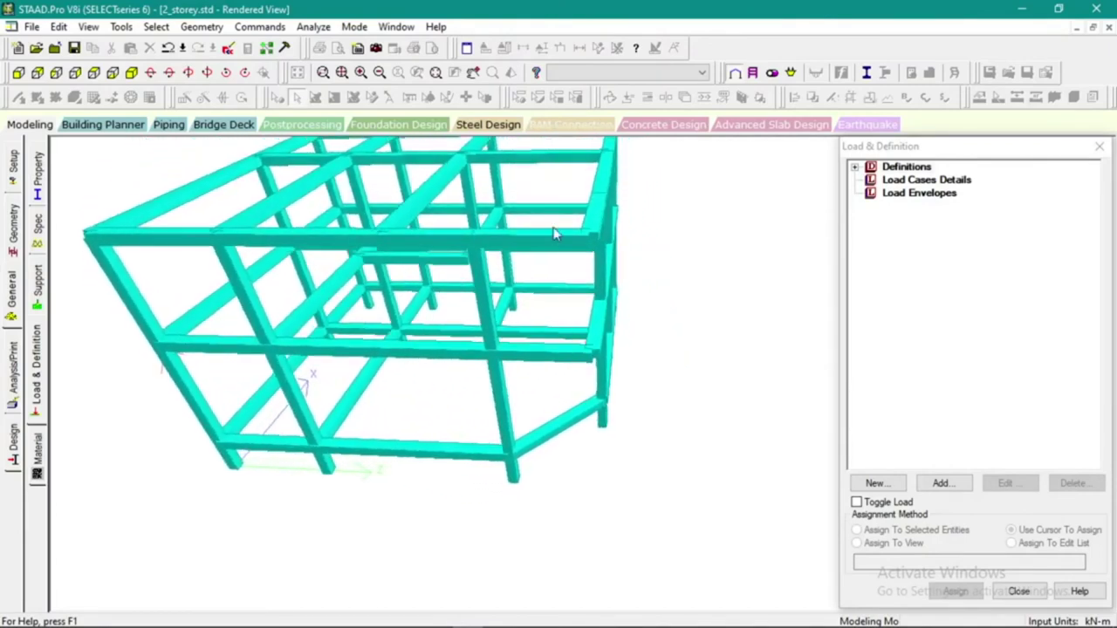
# Return to the whole-structure view with its load and definition list open, and check the definitions
pyautogui.click(14, 293)
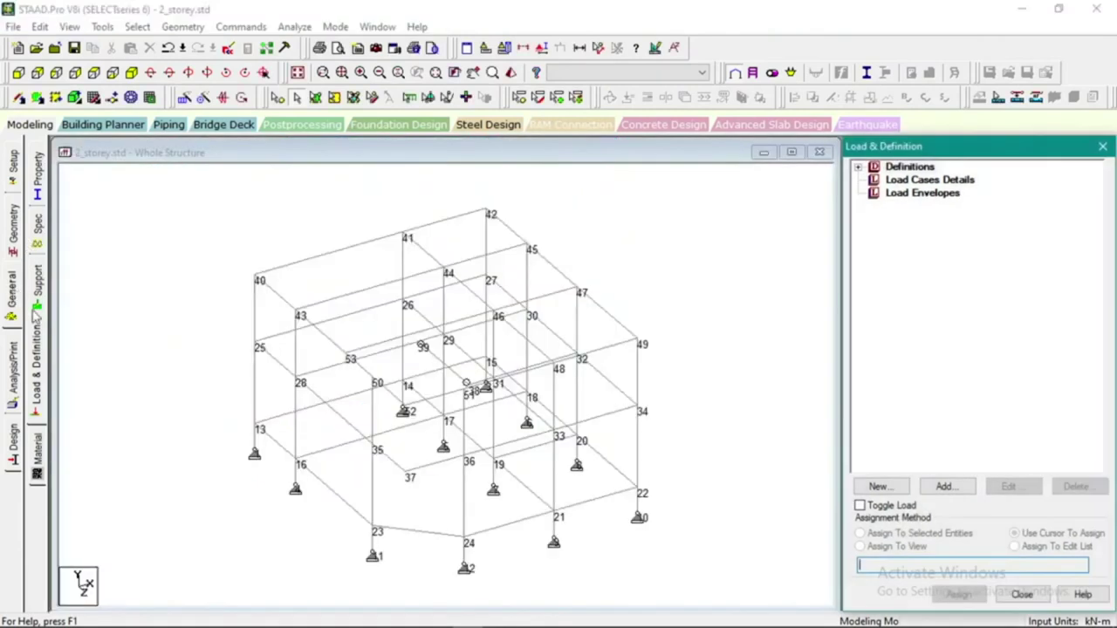
pyautogui.click(38, 349)
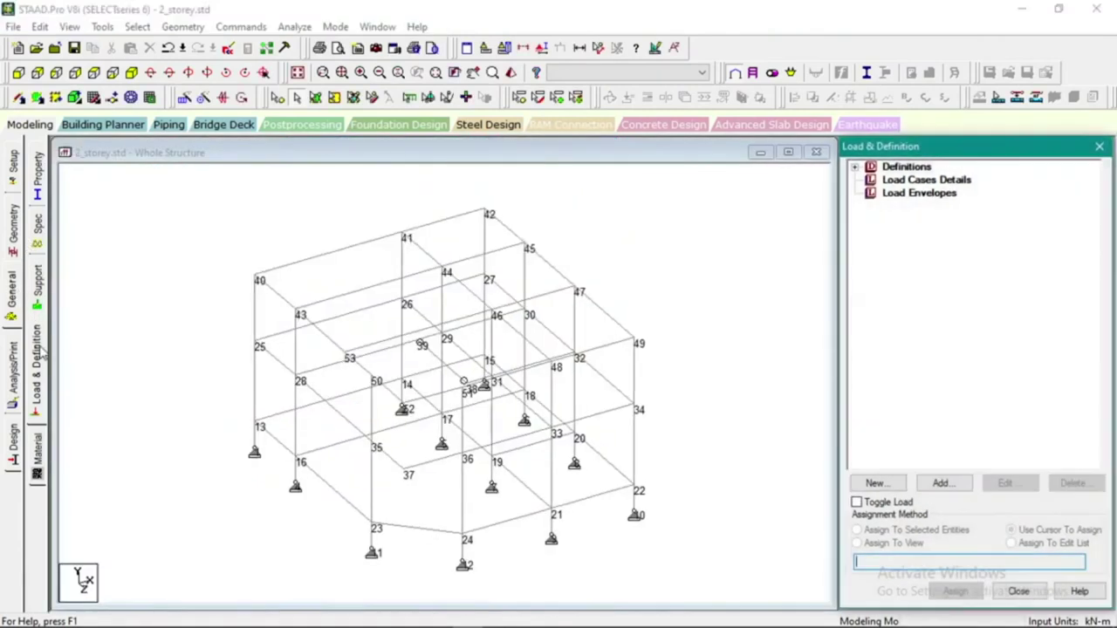
pyautogui.click(854, 167)
pyautogui.click(854, 166)
pyautogui.click(758, 230)
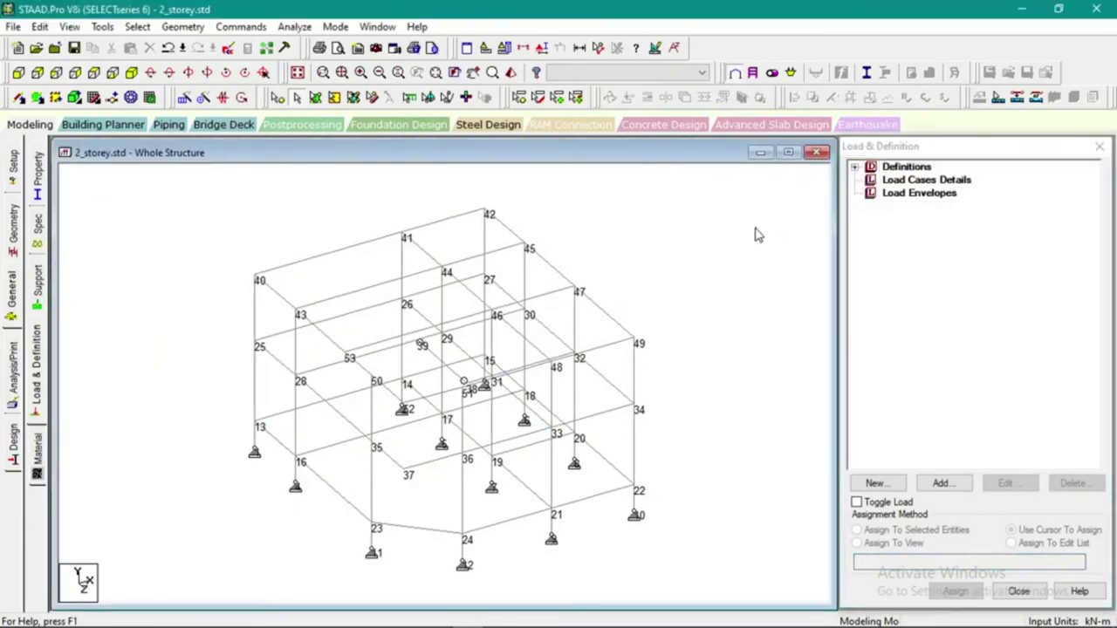
# Switch to Excel and review the project details, purlin and truss inputs on the LOAD GEN sheet of LOADGEN_2NewManila.xlsm
pyautogui.moveTo(572, 622)
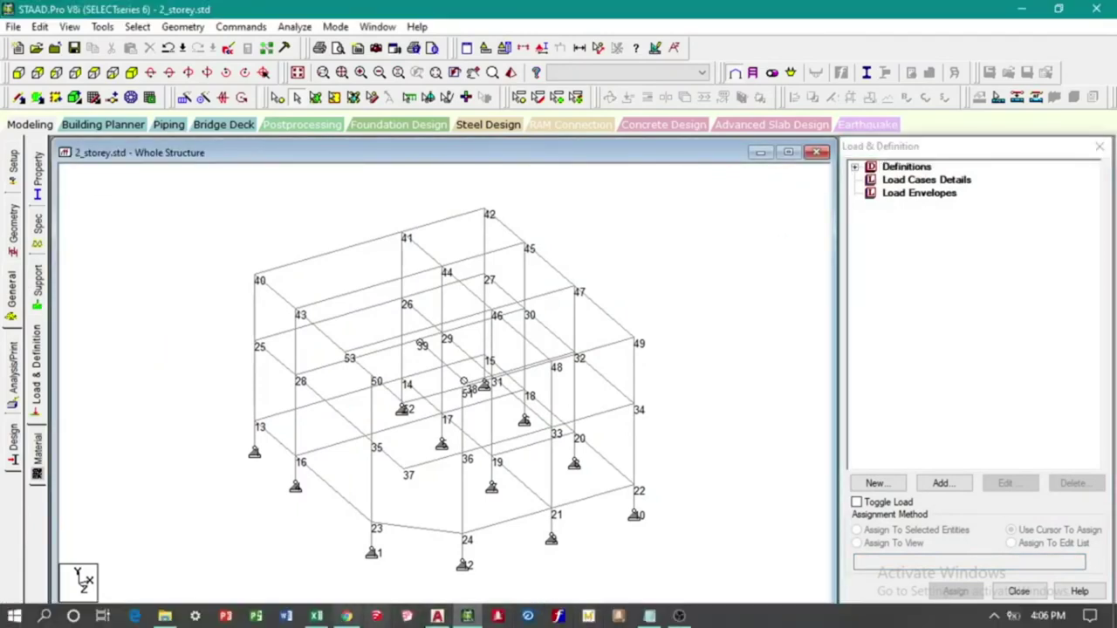
pyautogui.click(316, 616)
pyautogui.click(419, 367)
pyautogui.click(174, 596)
pyautogui.moveTo(642, 284); pyautogui.dragTo(641, 271)
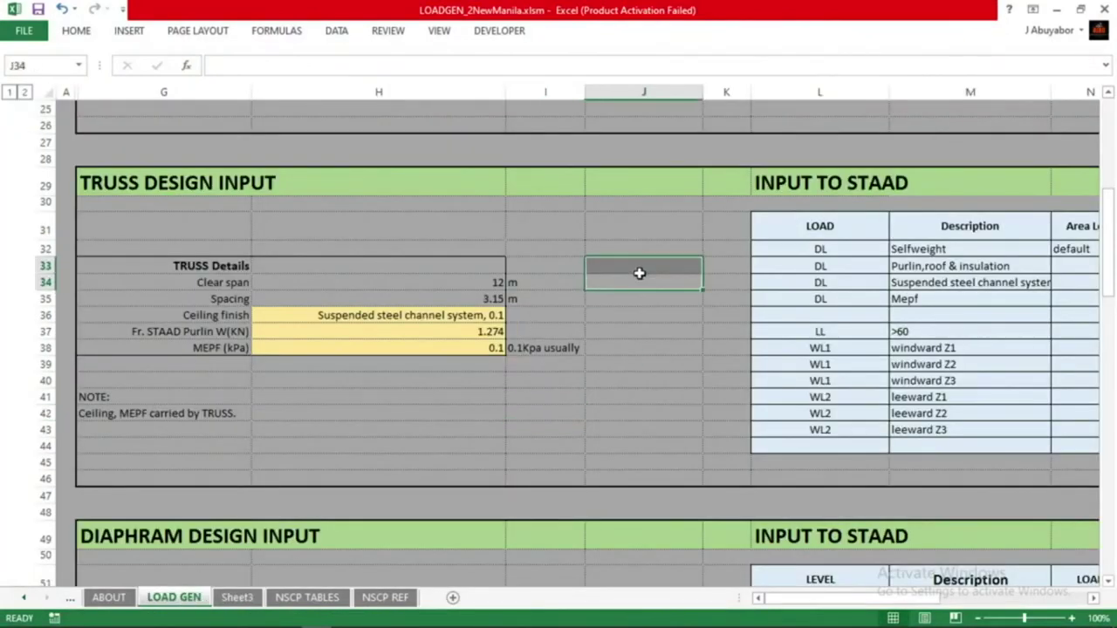
pyautogui.keyDown('ctrl'); pyautogui.scroll(-2, 518, 282); pyautogui.keyUp('ctrl')
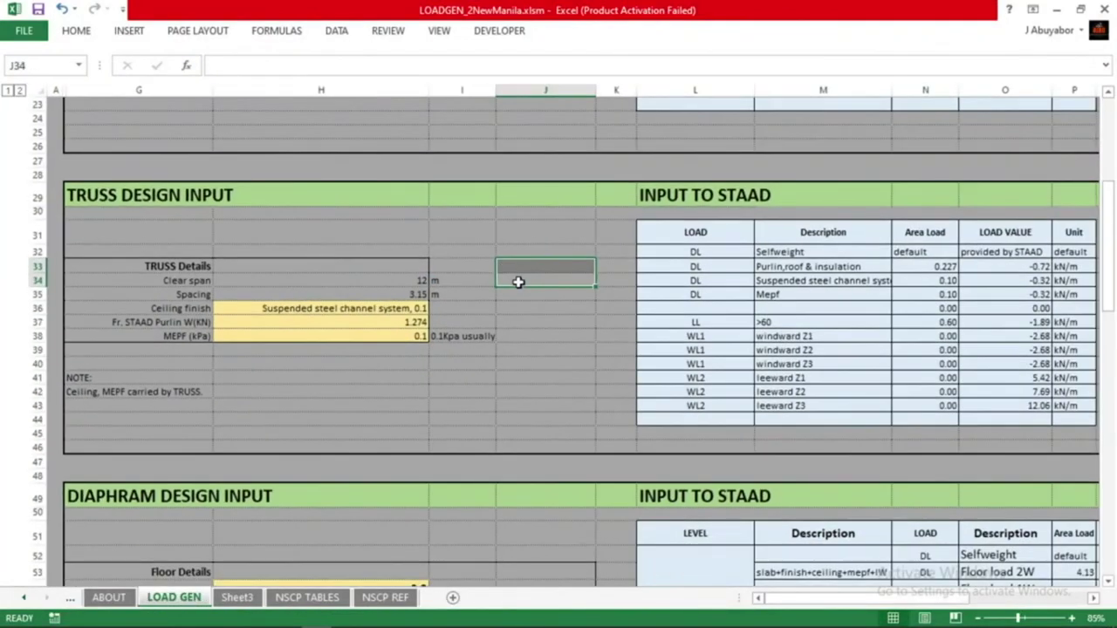
pyautogui.keyDown('ctrl'); pyautogui.scroll(2, 518, 282); pyautogui.keyUp('ctrl')
pyautogui.scroll(8, 518, 282)
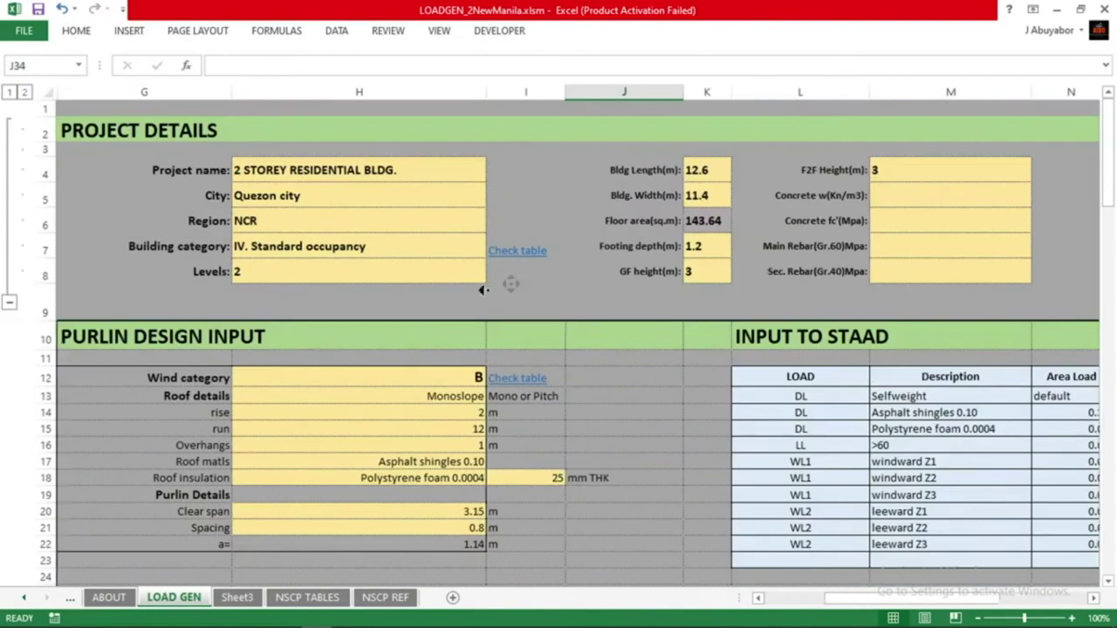
pyautogui.scroll(-5, 297, 357)
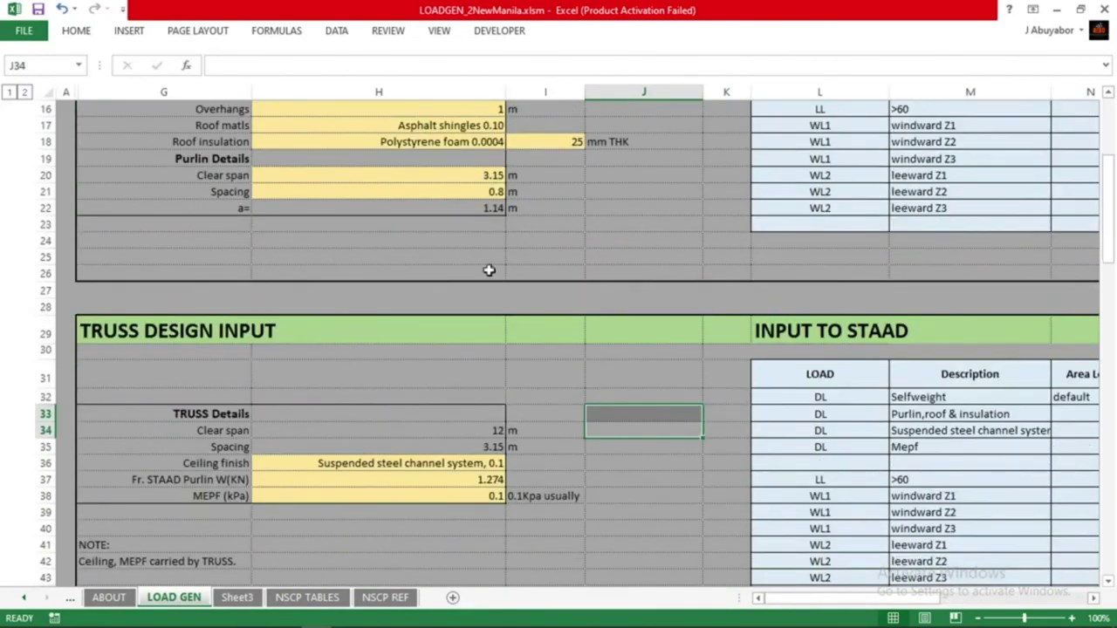
pyautogui.scroll(-3, 479, 331)
pyautogui.click(549, 410)
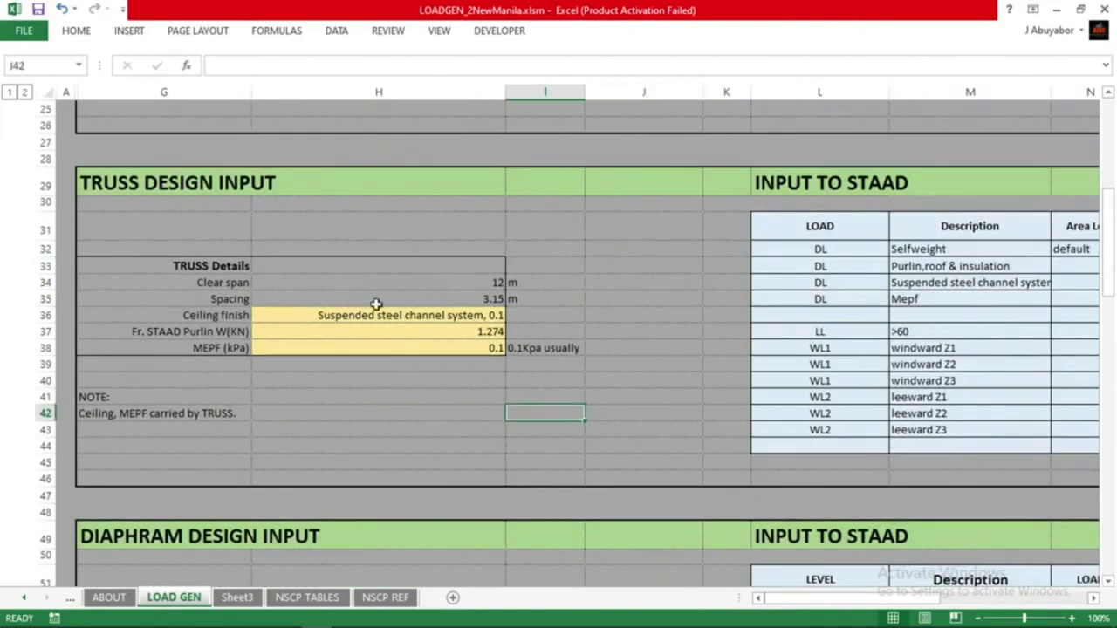
pyautogui.click(277, 232)
# Set the beam depth d to 0.4 m in the floor details of the diaphragm design input
pyautogui.scroll(-6, 361, 289)
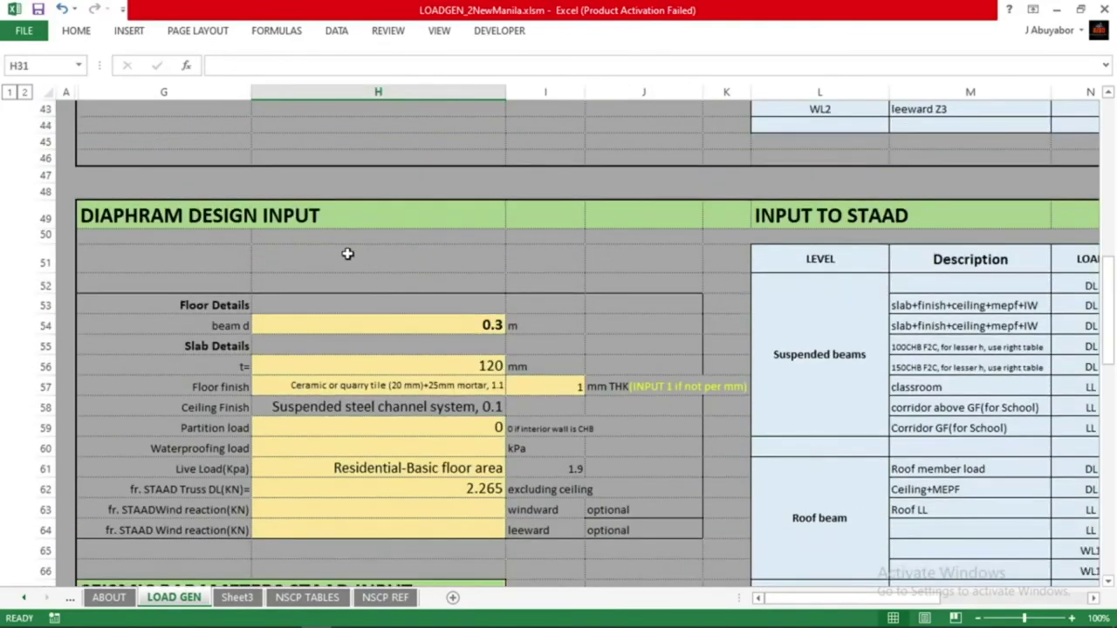
pyautogui.click(158, 213)
pyautogui.scroll(-2, 297, 261)
pyautogui.scroll(-1, 401, 288)
pyautogui.scroll(2, 402, 288)
pyautogui.scroll(-2, 404, 291)
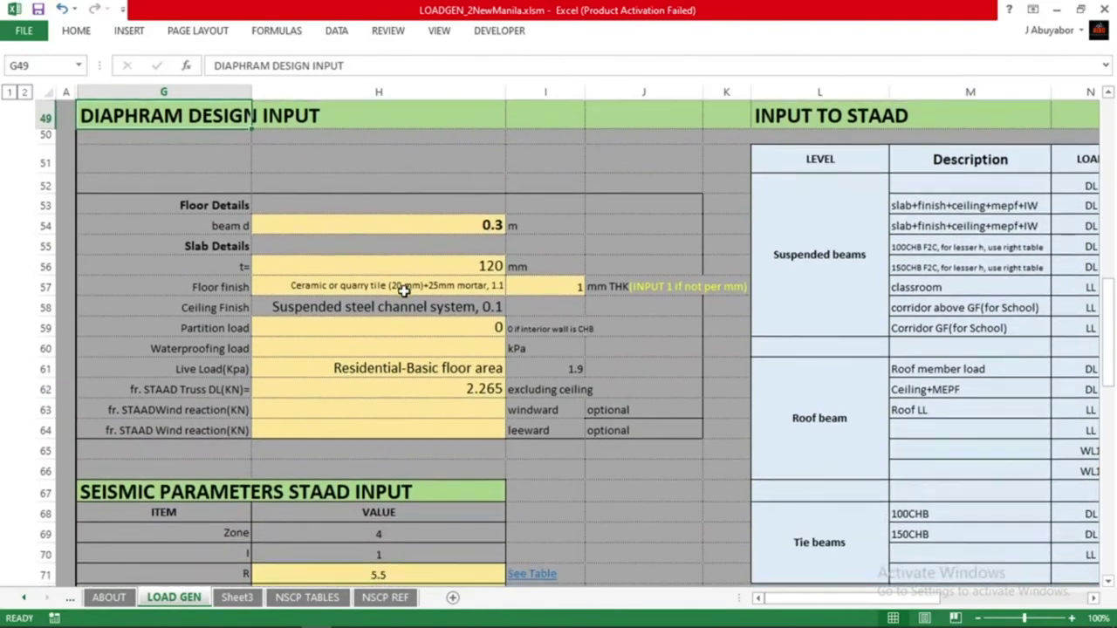
pyautogui.click(415, 220)
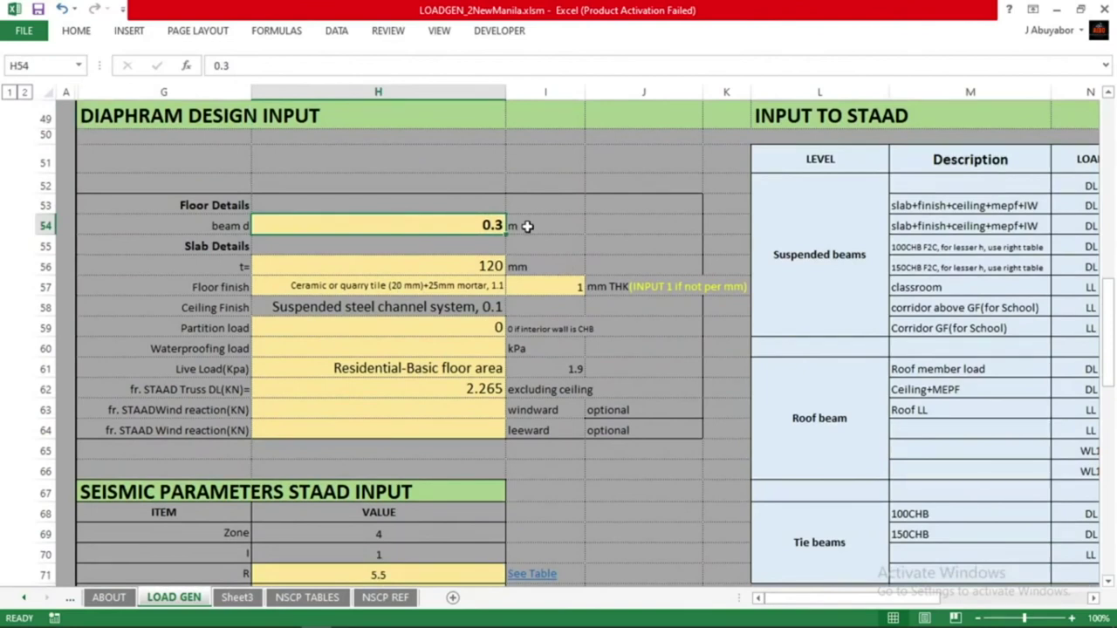
pyautogui.write('0.4')
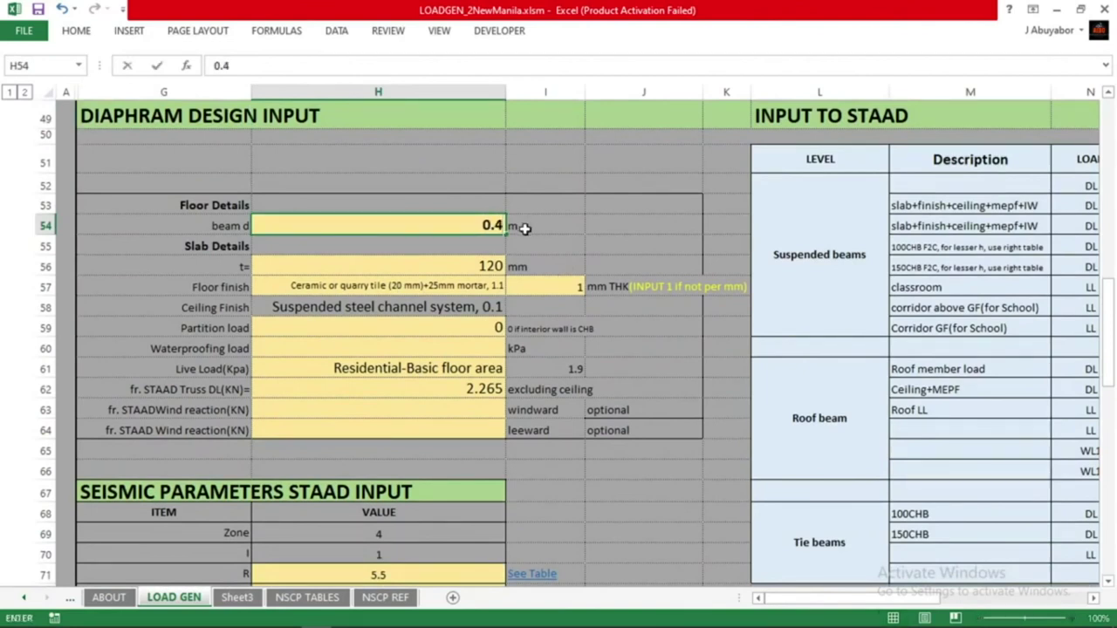
pyautogui.click(674, 223)
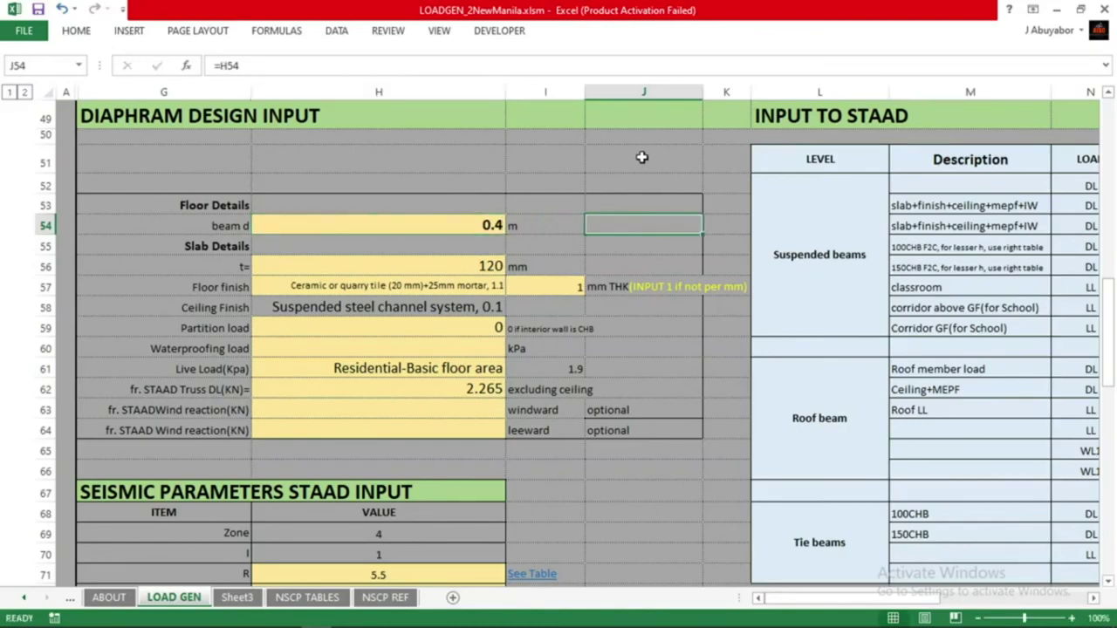
# Set the slab thickness t to 150 mm in the slab details
pyautogui.click(482, 267)
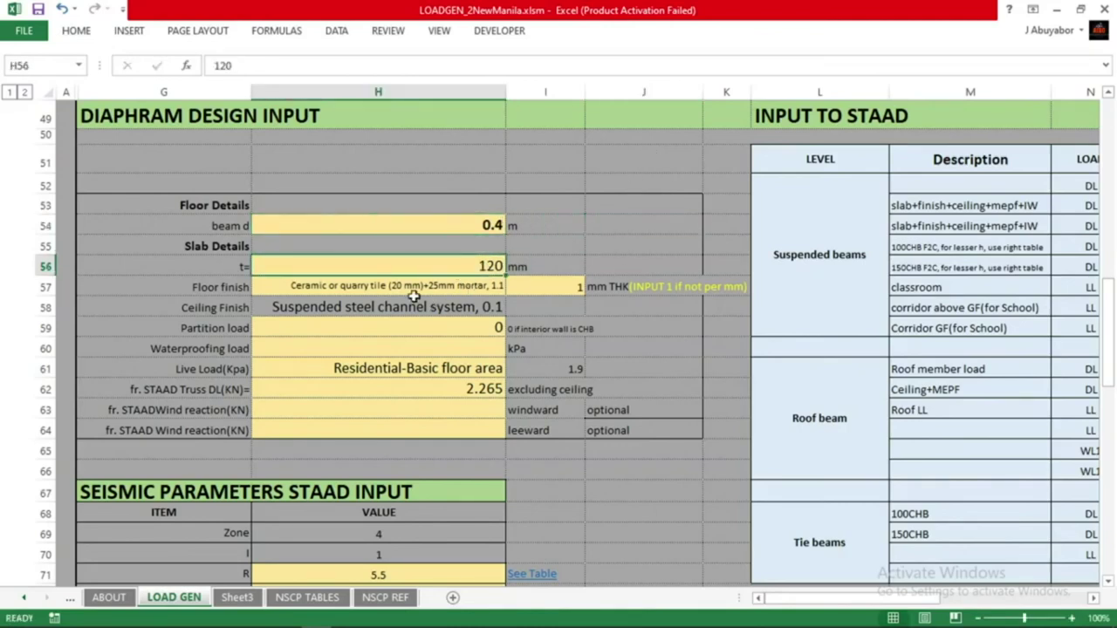
pyautogui.write('15')
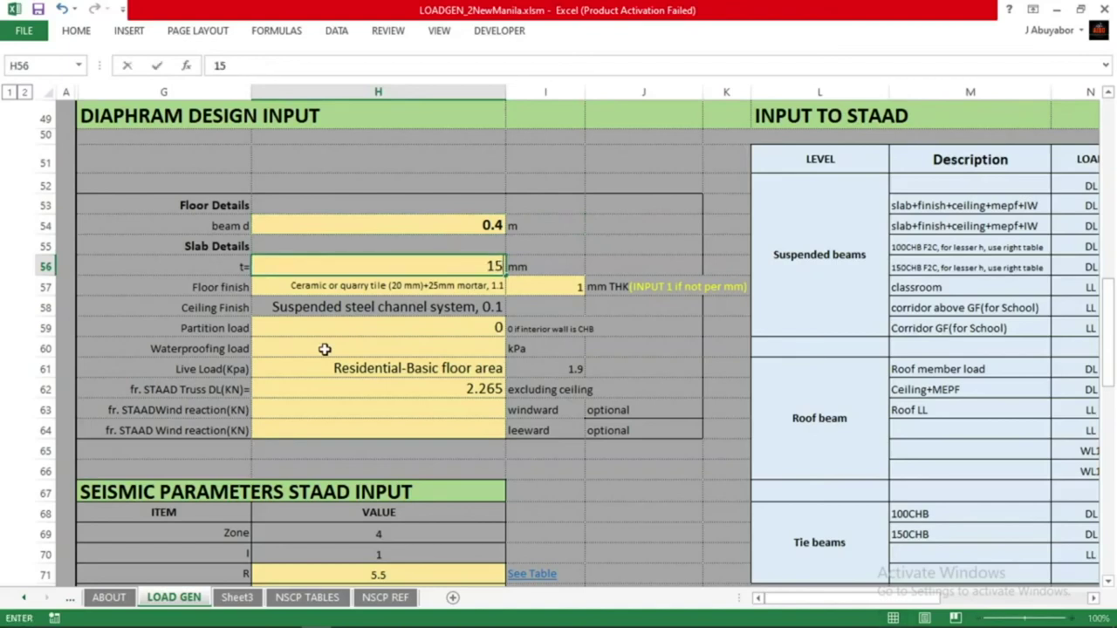
pyautogui.write('0')
pyautogui.press('Return')
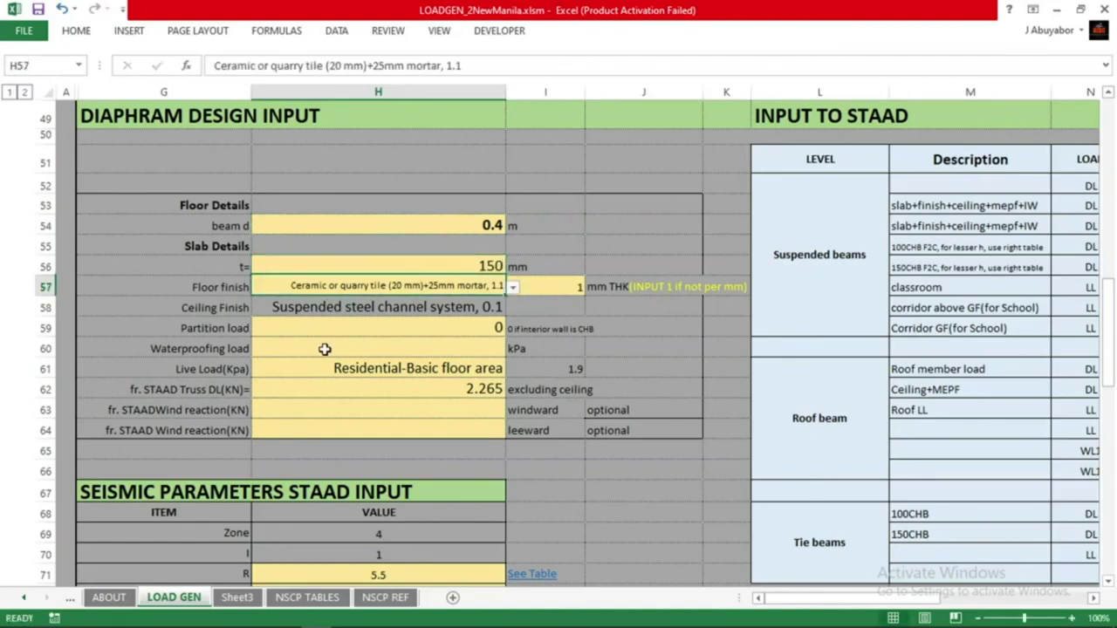
pyautogui.click(632, 247)
# Change the slab thickness t to 125 mm in the slab details
pyautogui.click(476, 265)
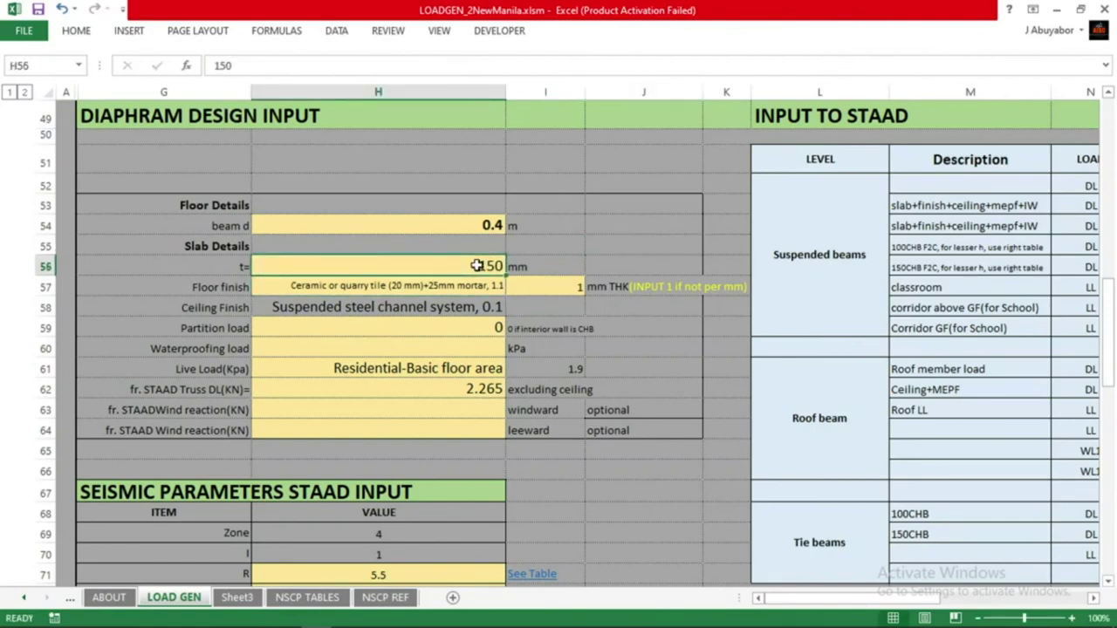
pyautogui.write('125')
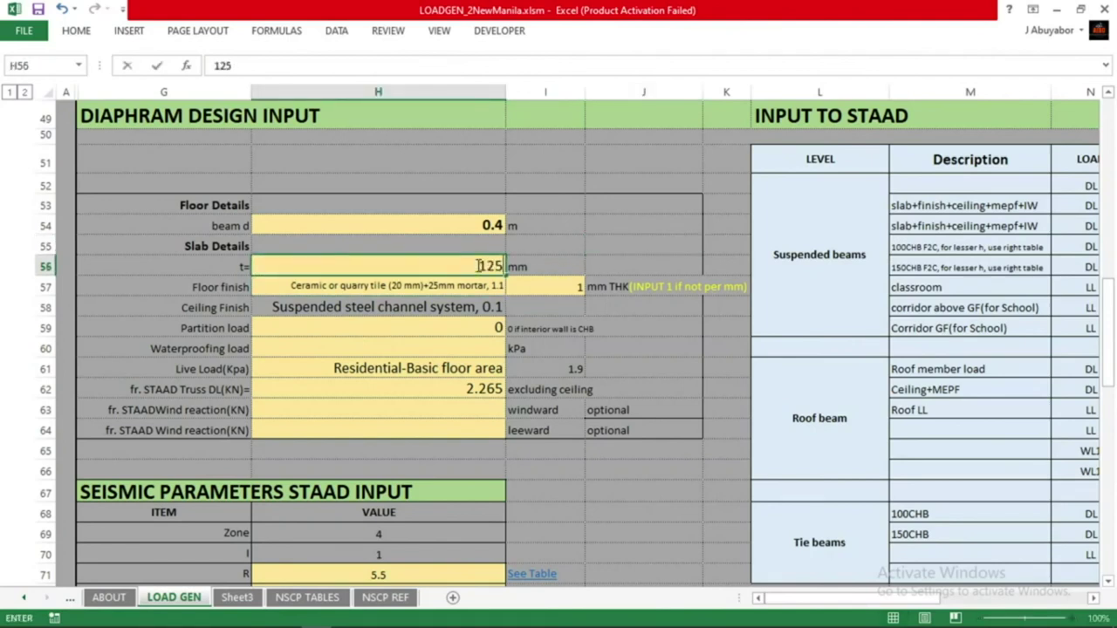
pyautogui.click(641, 227)
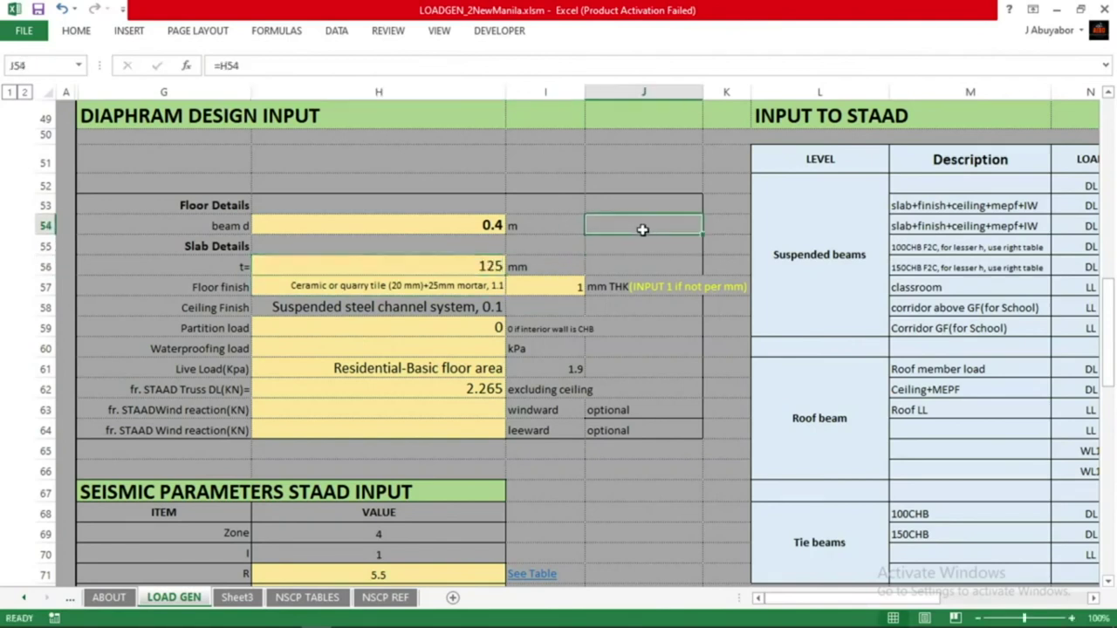
# Choose "Ceramic or quarry tile (20 mm)+25mm mortar, 1.1" as the slab's floor finish
pyautogui.click(446, 287)
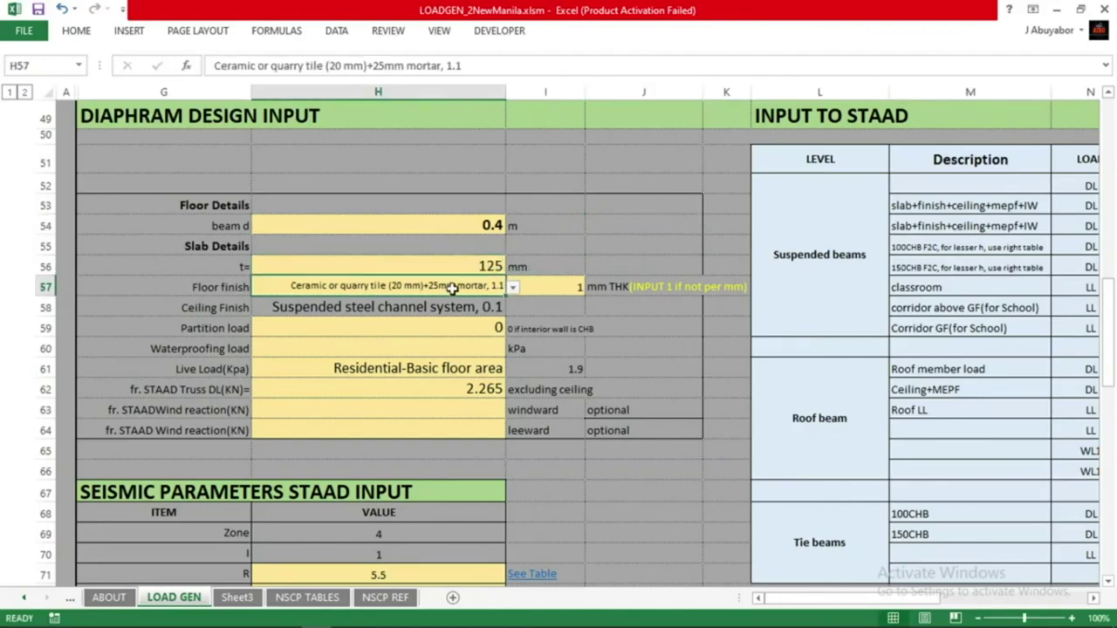
pyautogui.click(513, 288)
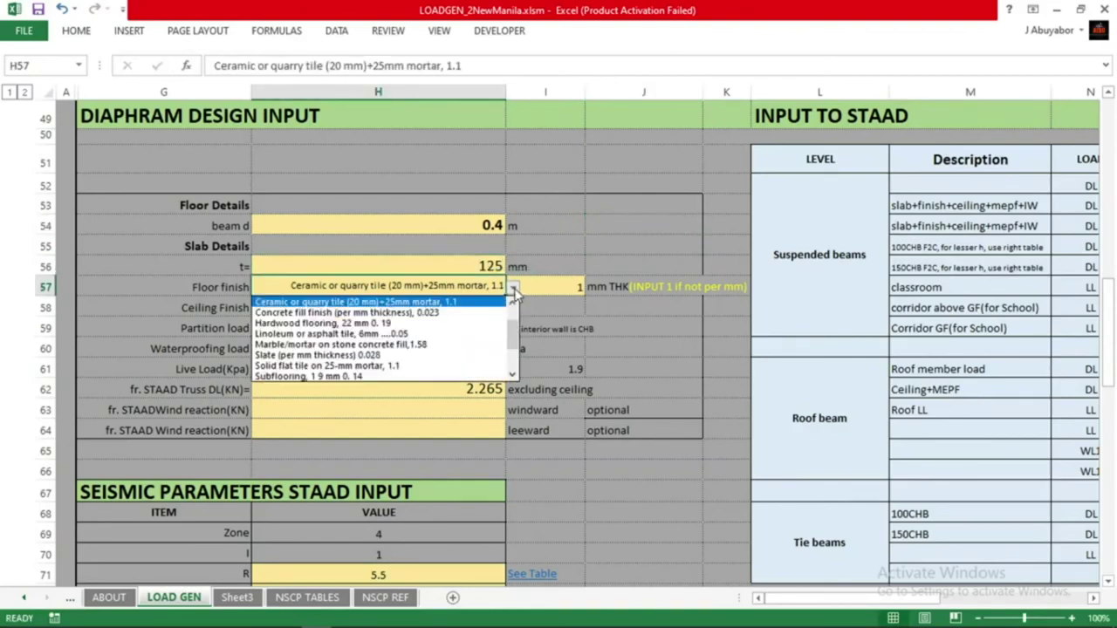
pyautogui.click(513, 302)
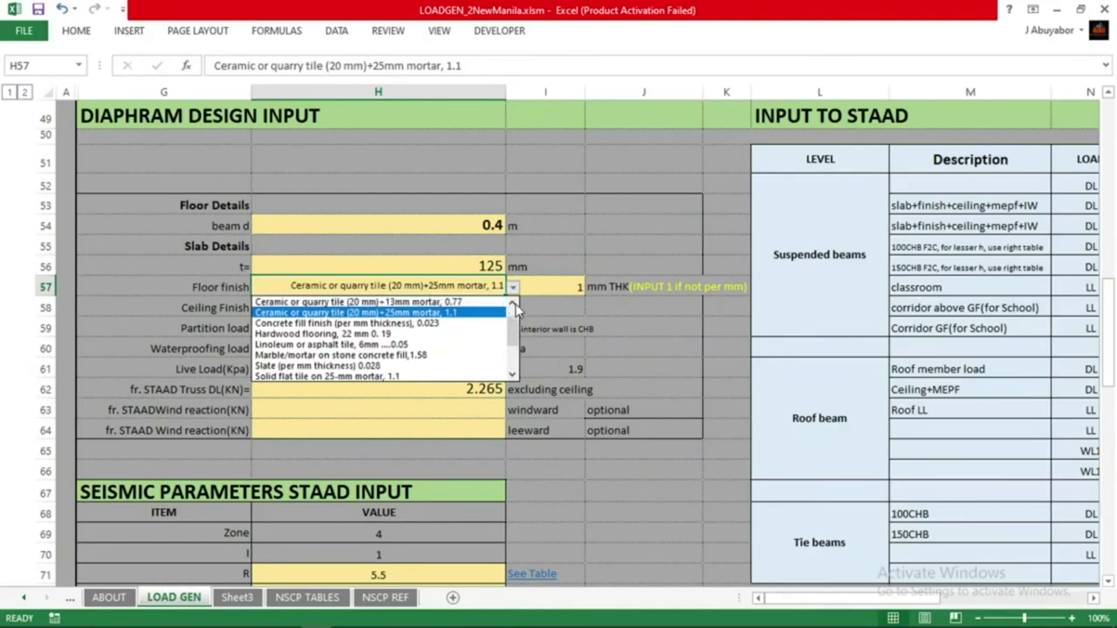
pyautogui.click(513, 303)
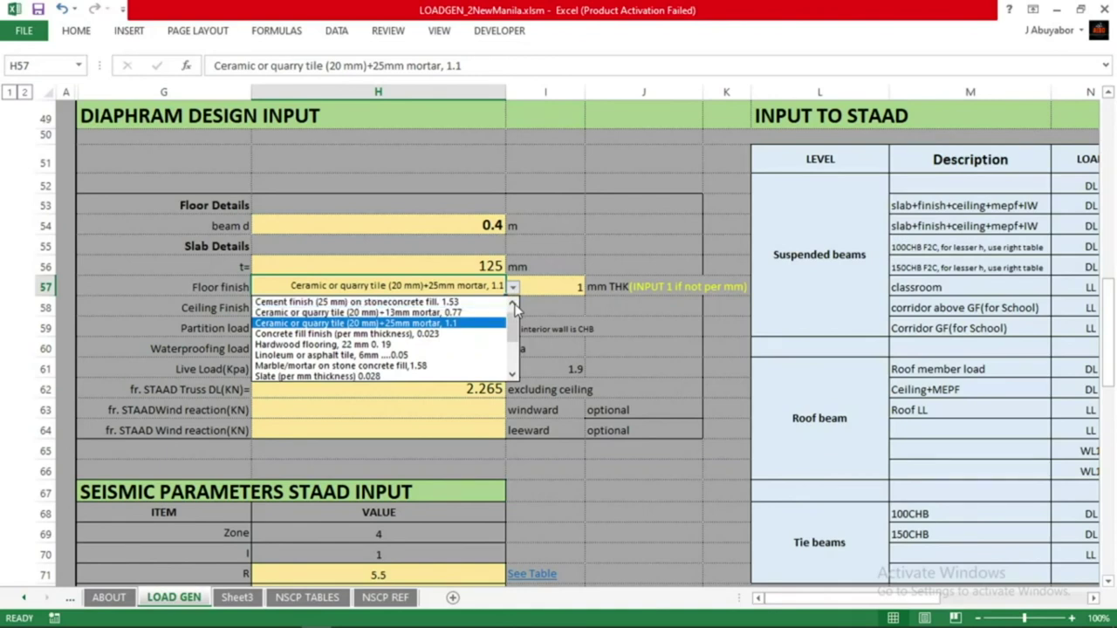
pyautogui.click(513, 303)
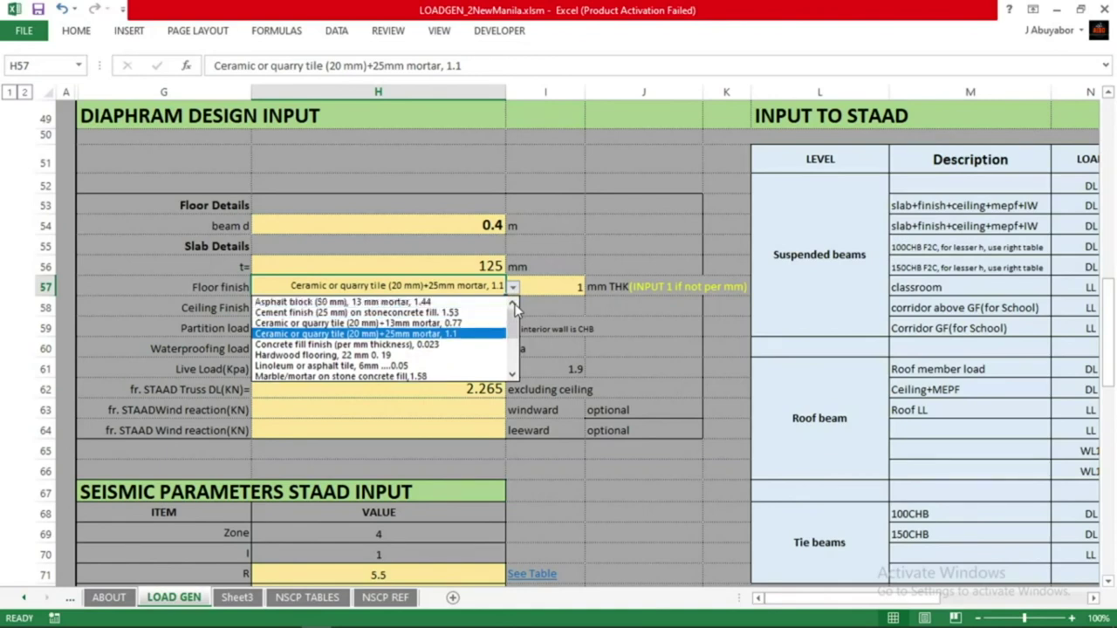
pyautogui.click(462, 333)
pyautogui.click(626, 328)
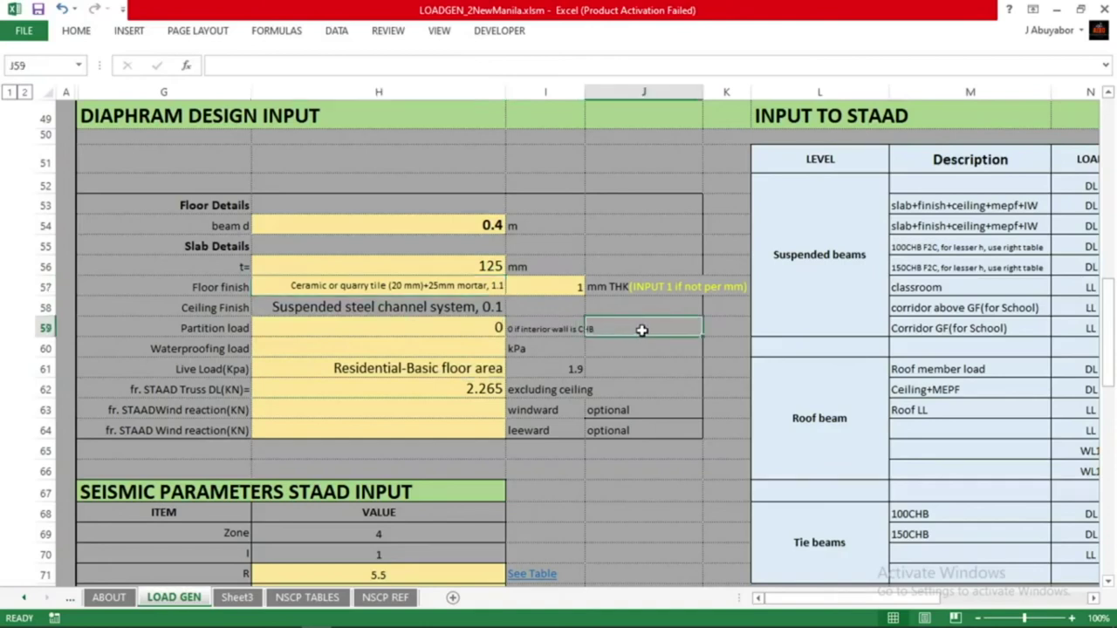
# Change the floor finish to "Concrete fill finish (per mm thickness), 0.023" and set its thickness to 25 mm
pyautogui.click(554, 288)
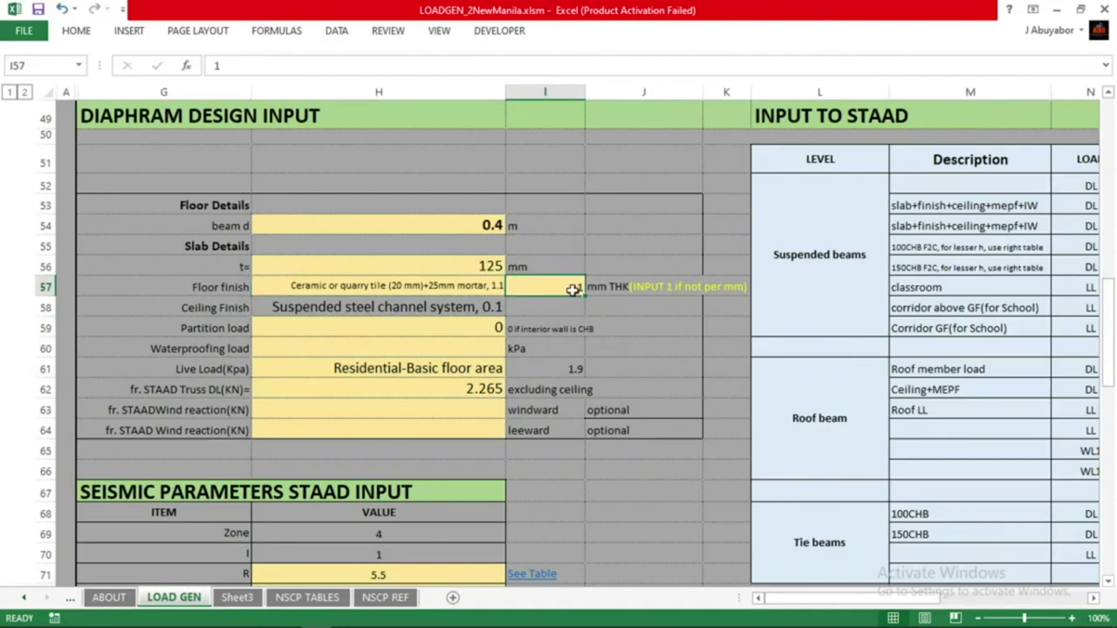
pyautogui.click(492, 286)
pyautogui.click(513, 287)
pyautogui.moveTo(514, 335); pyautogui.dragTo(517, 304)
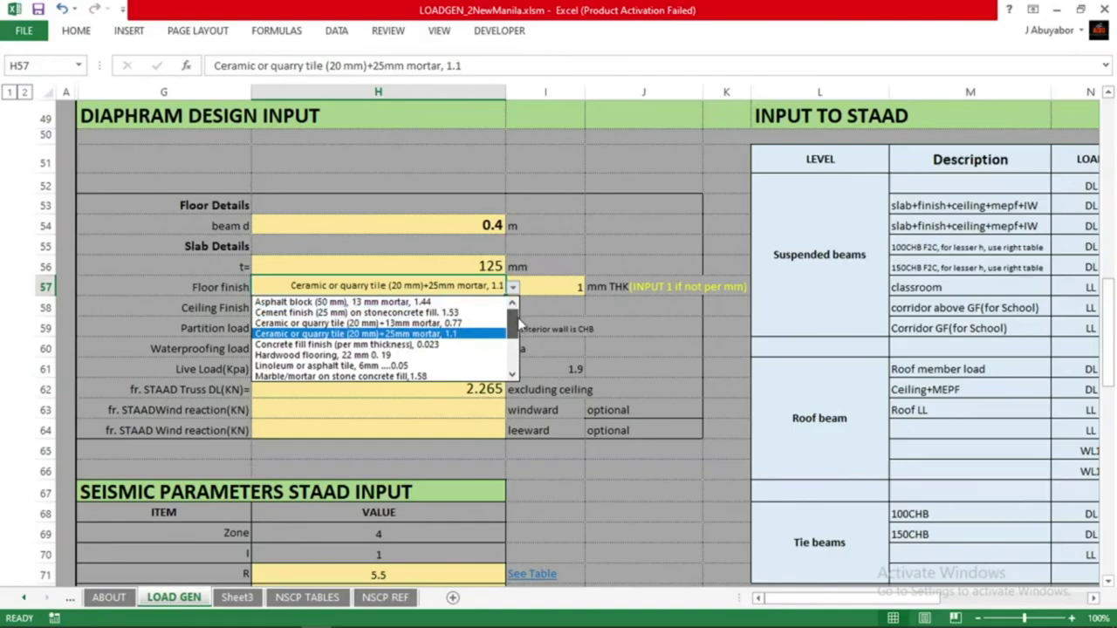
pyautogui.scroll(-1, 519, 324)
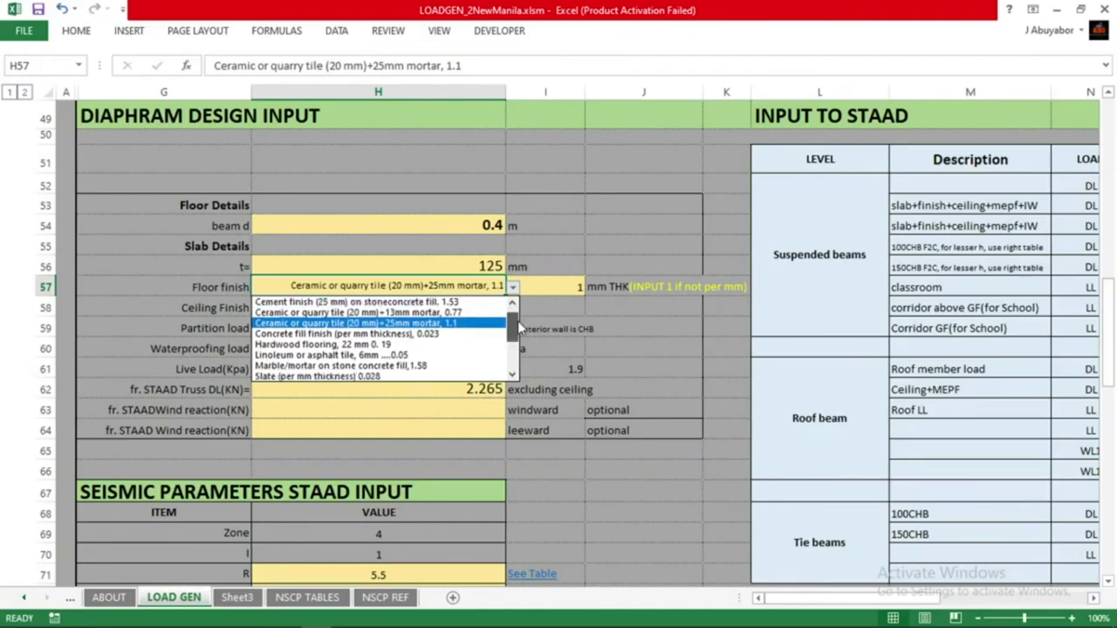
pyautogui.click(380, 335)
pyautogui.click(545, 287)
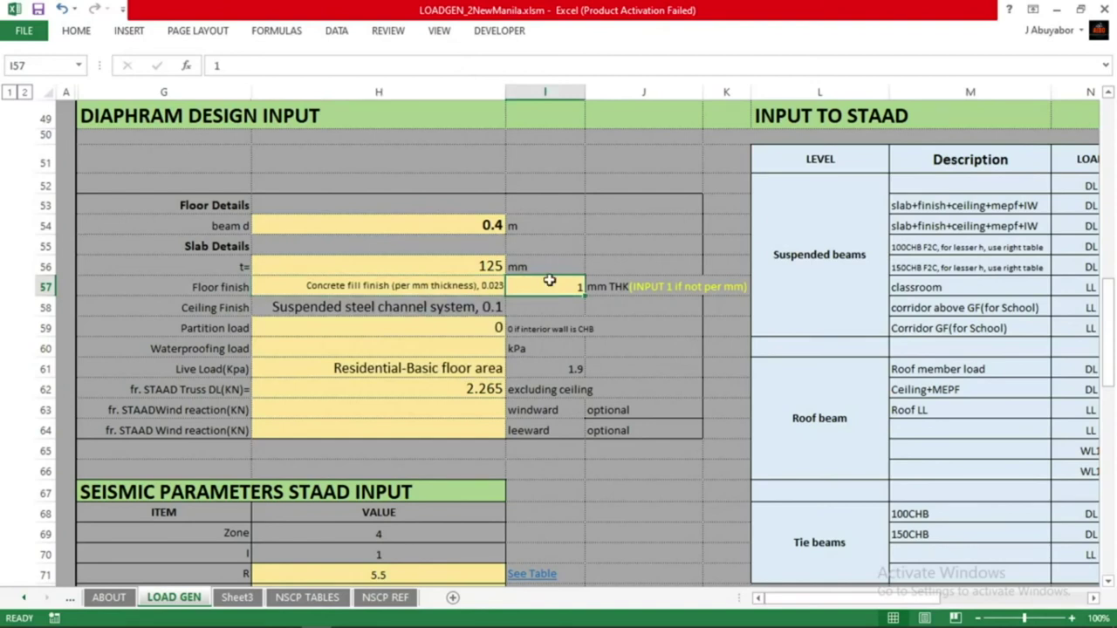
pyautogui.write('25')
pyautogui.click(615, 248)
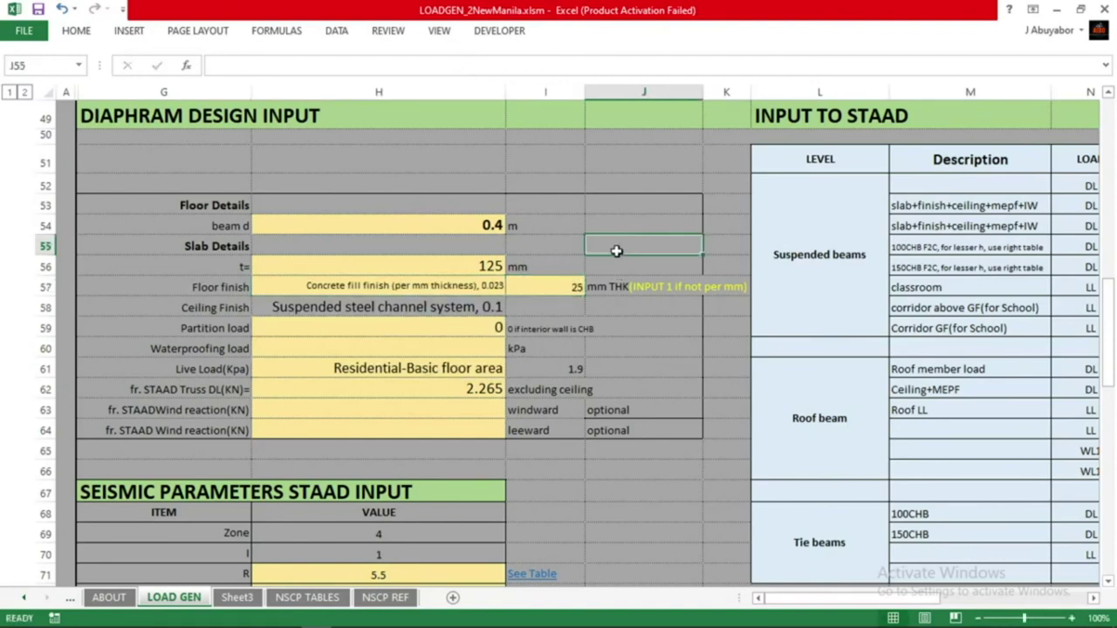
# Change the floor finish to "Ceramic or quarry tile (20 mm)+25mm mortar, 1.1" and set its thickness factor to 1
pyautogui.click(438, 293)
pyautogui.click(513, 286)
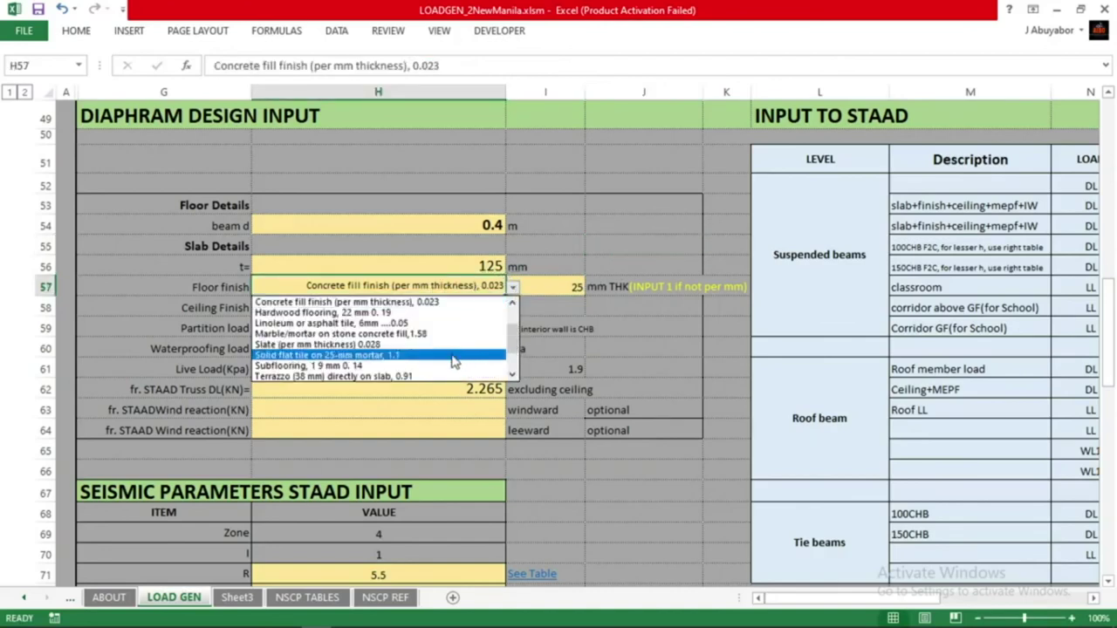
pyautogui.scroll(2, 471, 336)
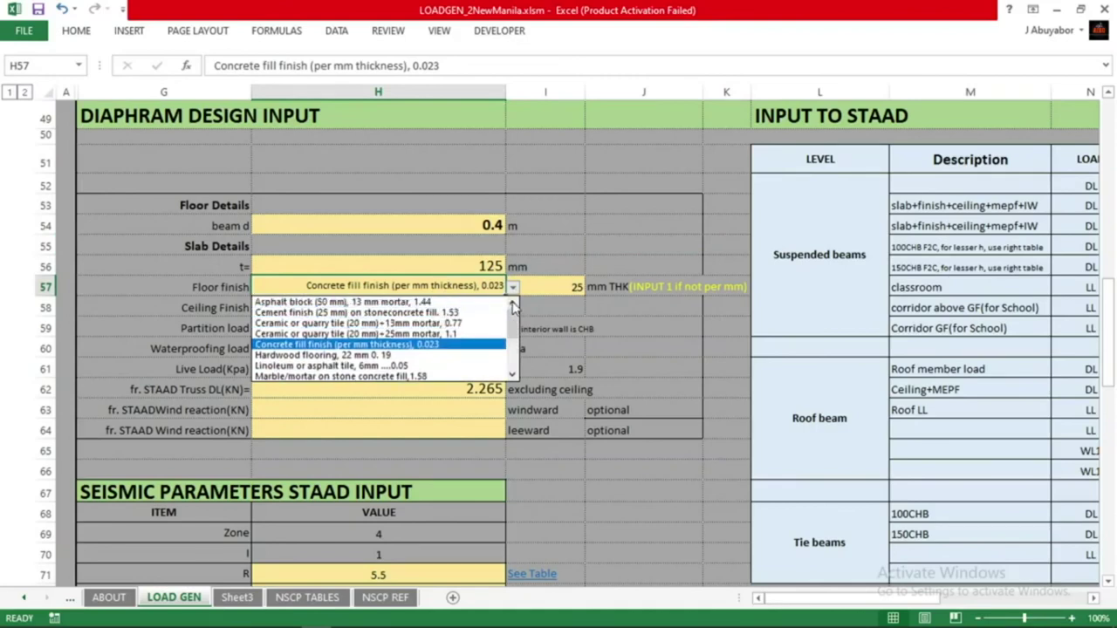
pyautogui.click(462, 335)
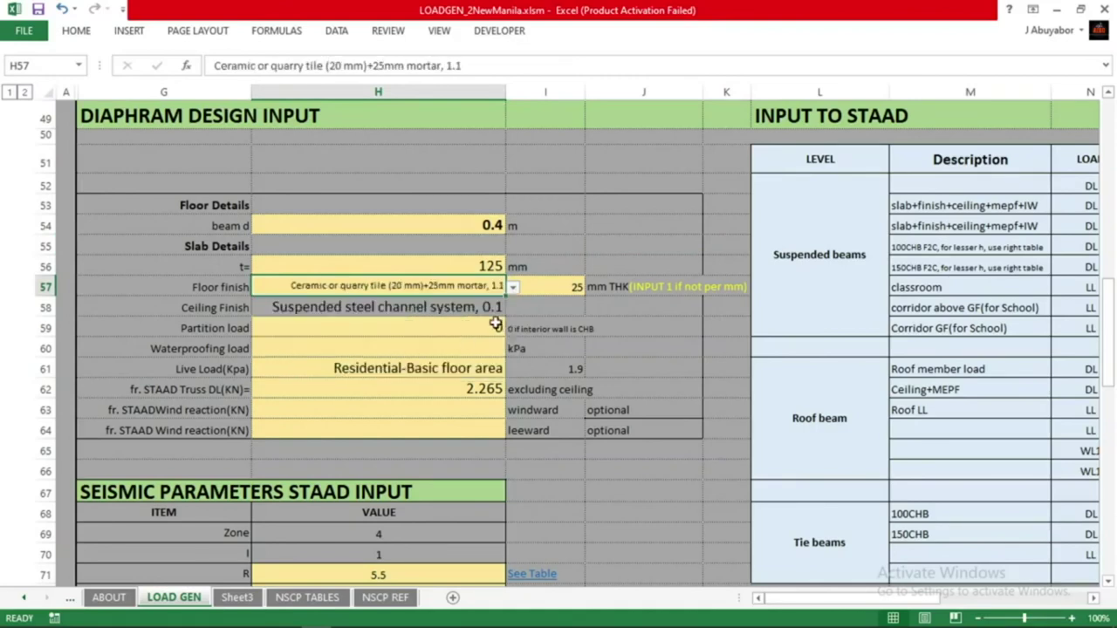
pyautogui.click(567, 288)
pyautogui.write('1')
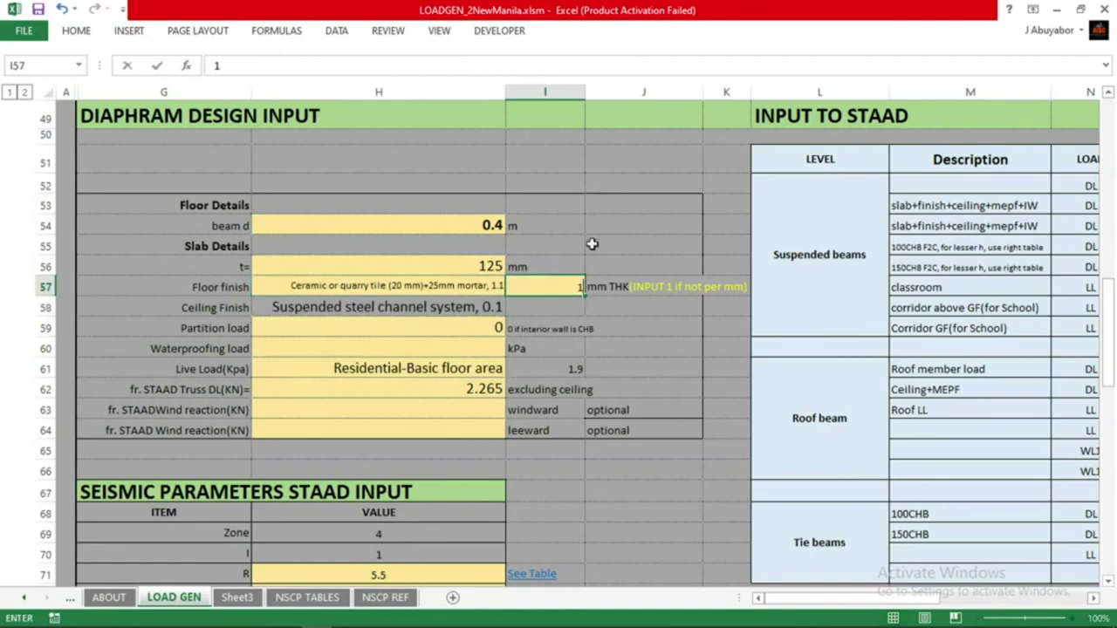
pyautogui.click(596, 241)
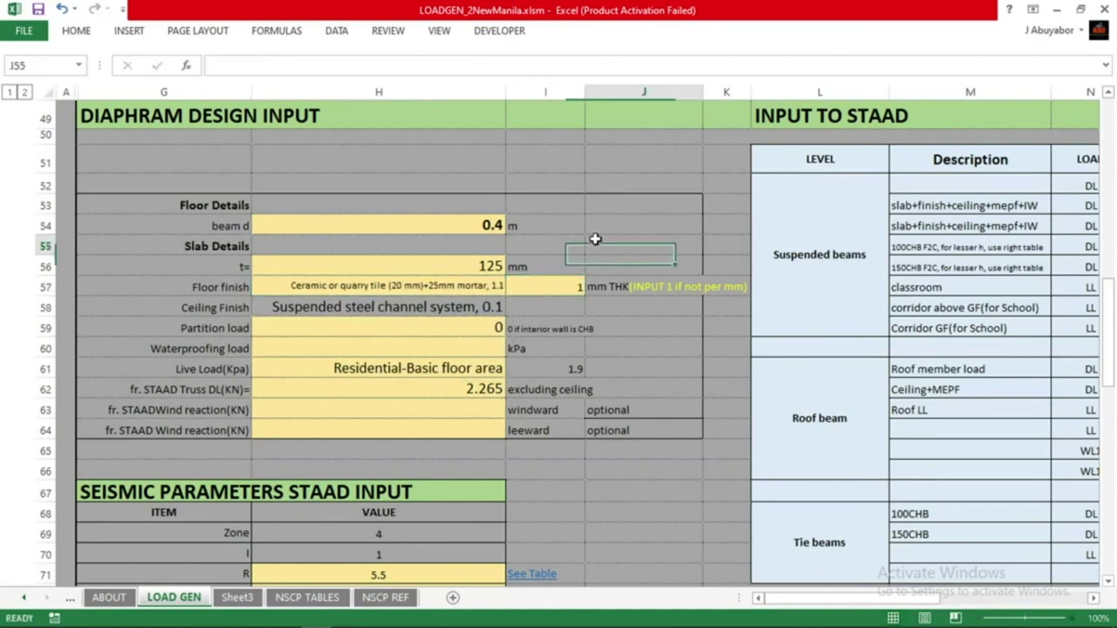
# Check the ceiling finish, partition load and waterproofing load entries in the slab details
pyautogui.click(436, 306)
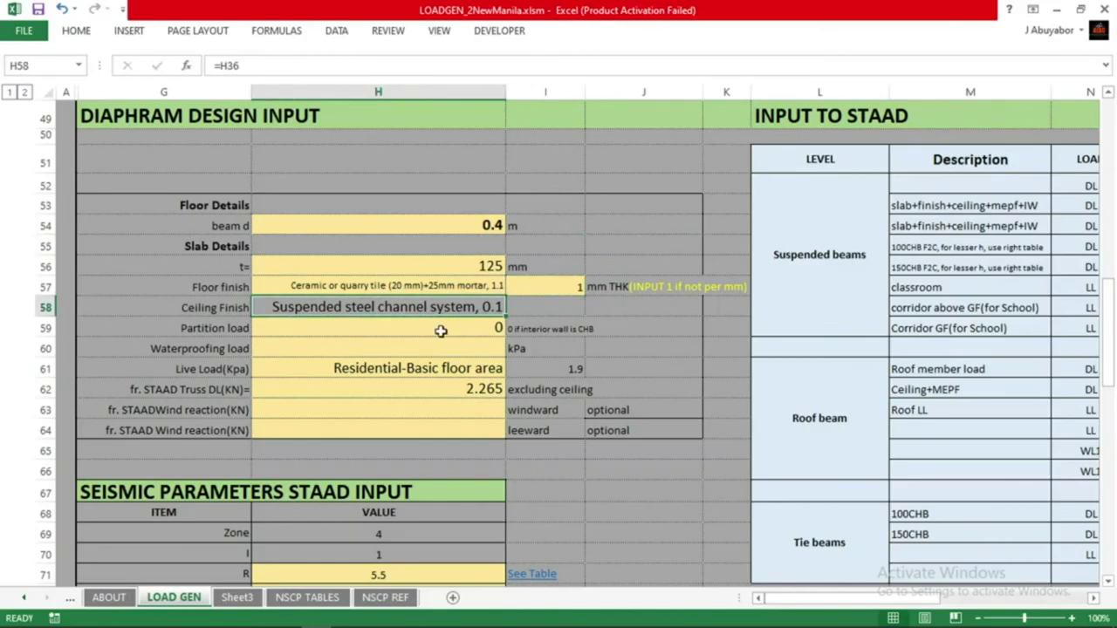
pyautogui.click(440, 331)
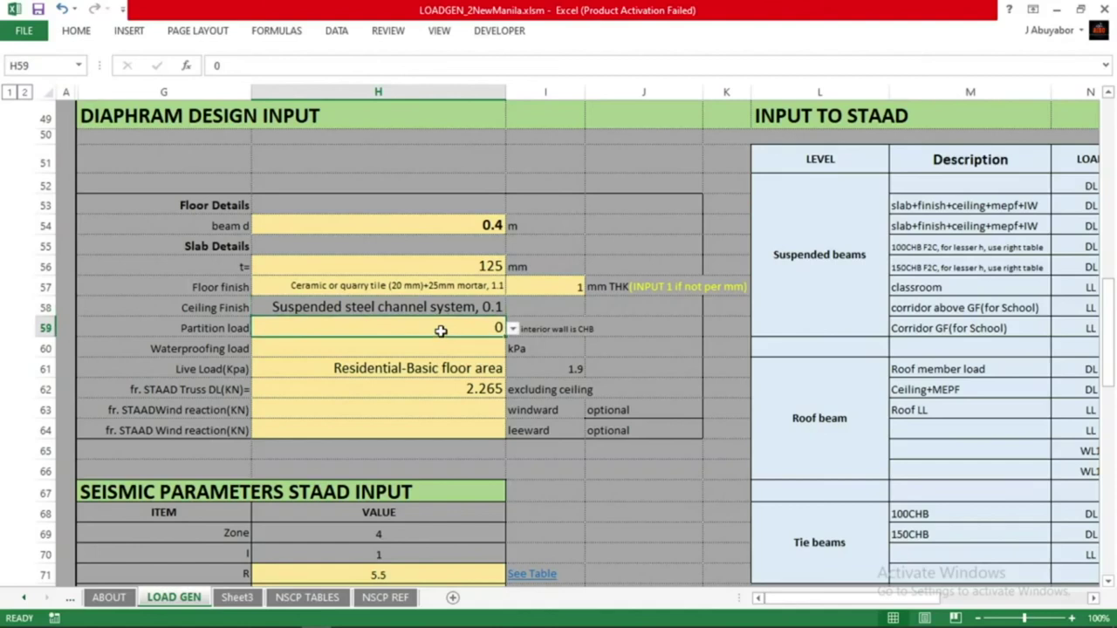
pyautogui.click(652, 328)
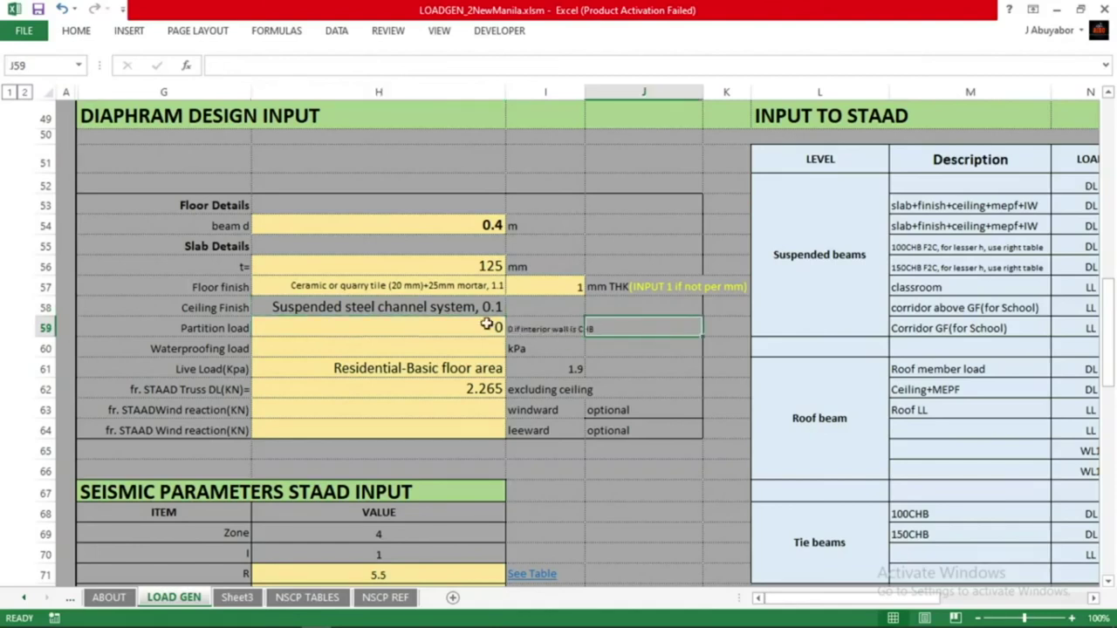
pyautogui.click(468, 349)
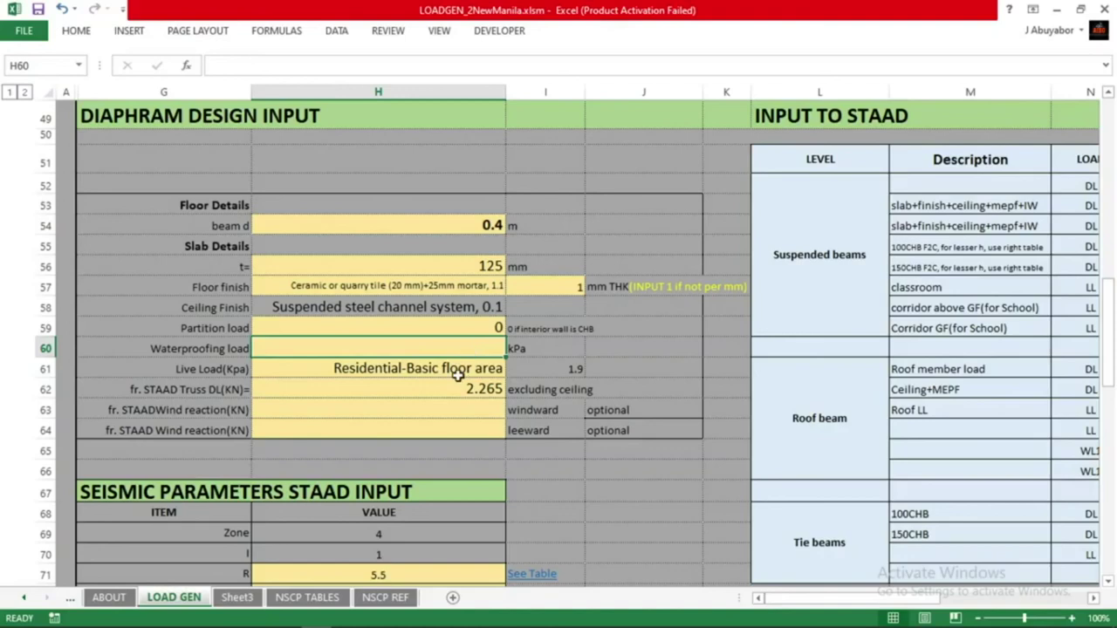
# Browse the occupancy options for the live load and choose "Residential-Basic floor area"
pyautogui.click(456, 370)
pyautogui.click(513, 369)
pyautogui.click(524, 439)
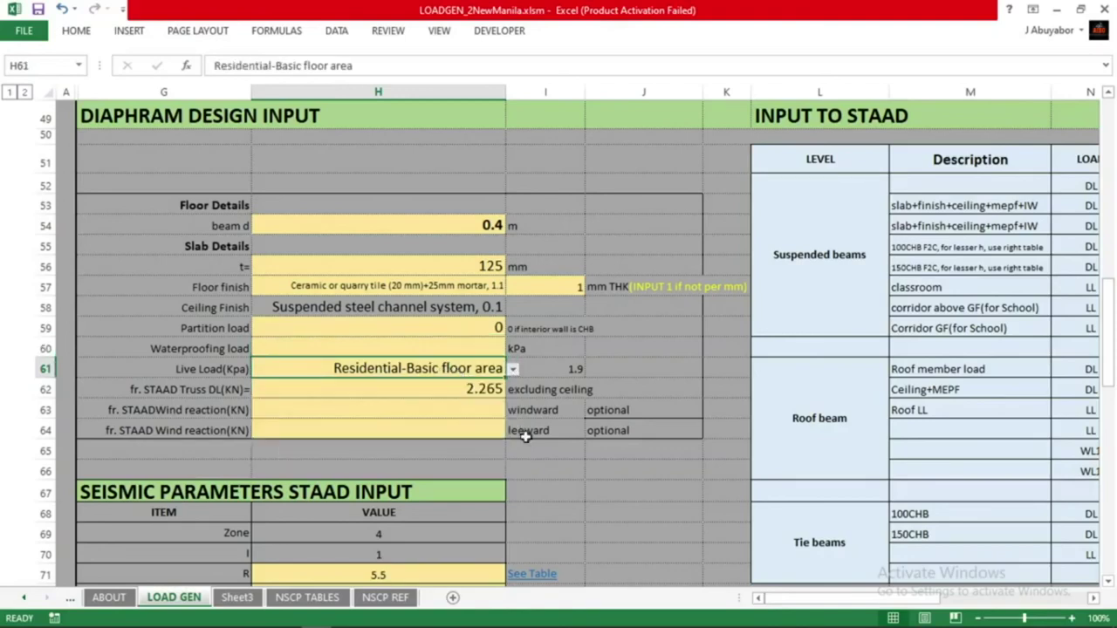
pyautogui.click(514, 373)
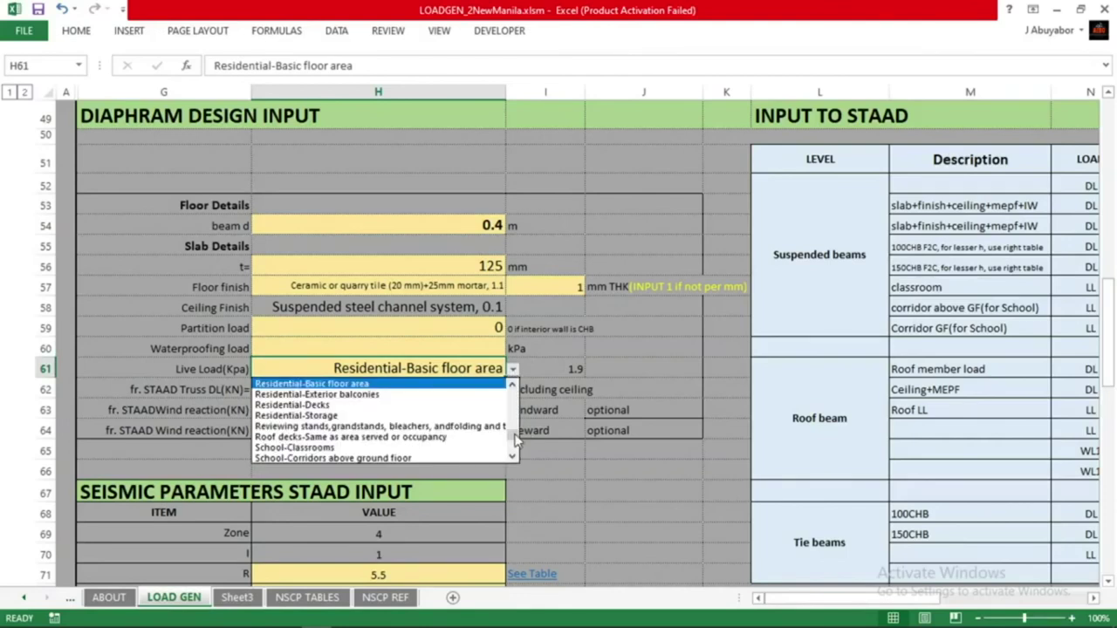
pyautogui.scroll(5, 511, 397)
pyautogui.moveTo(513, 395); pyautogui.dragTo(513, 434)
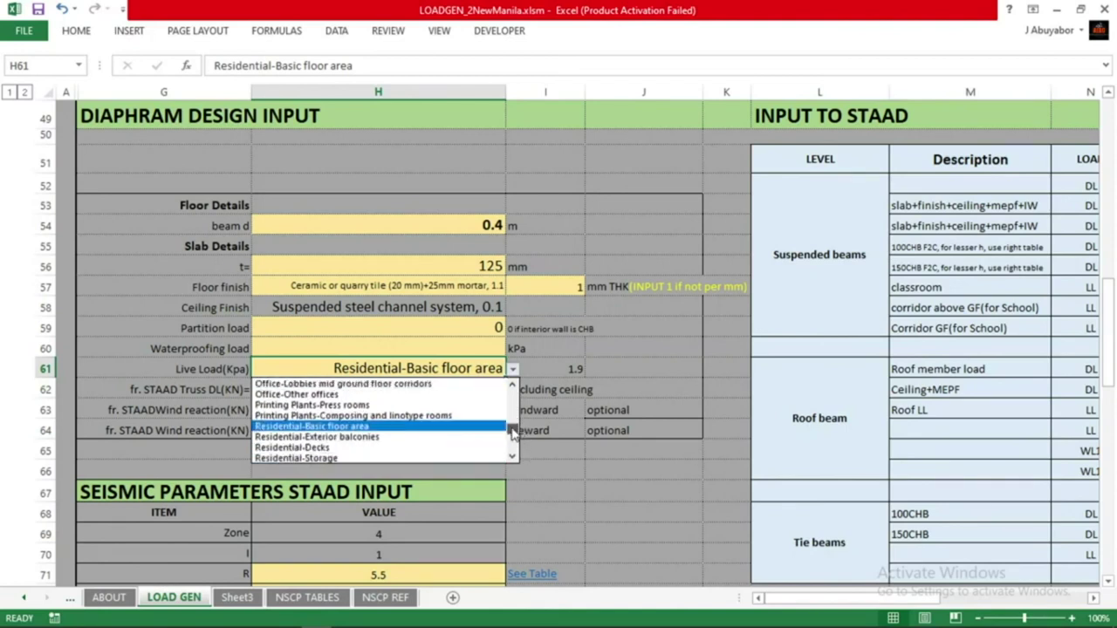
pyautogui.click(337, 427)
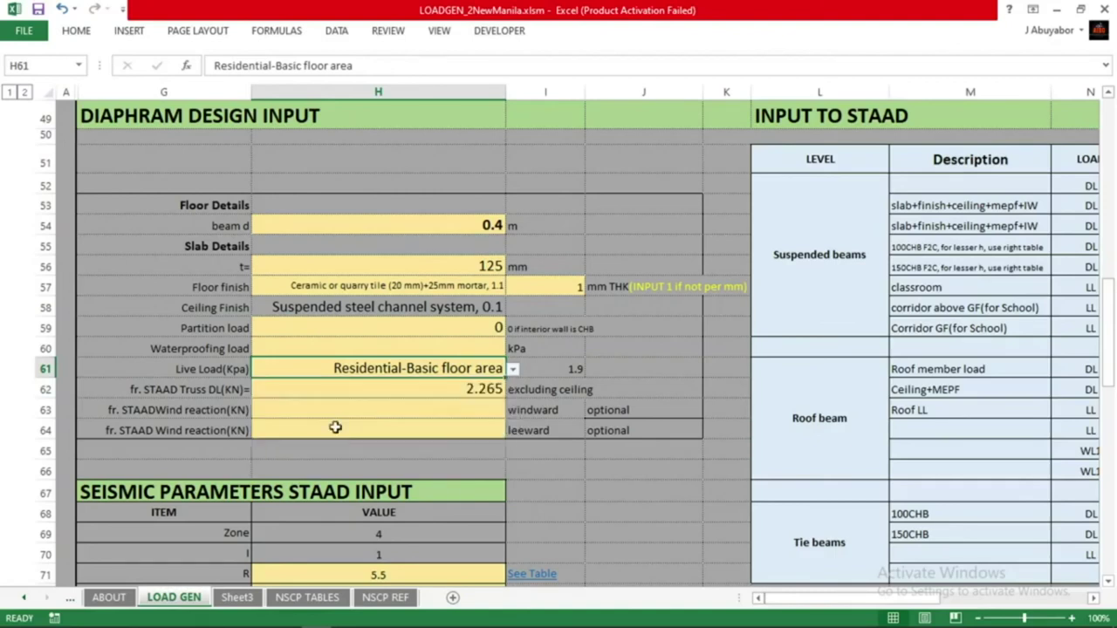
pyautogui.click(572, 453)
pyautogui.click(559, 368)
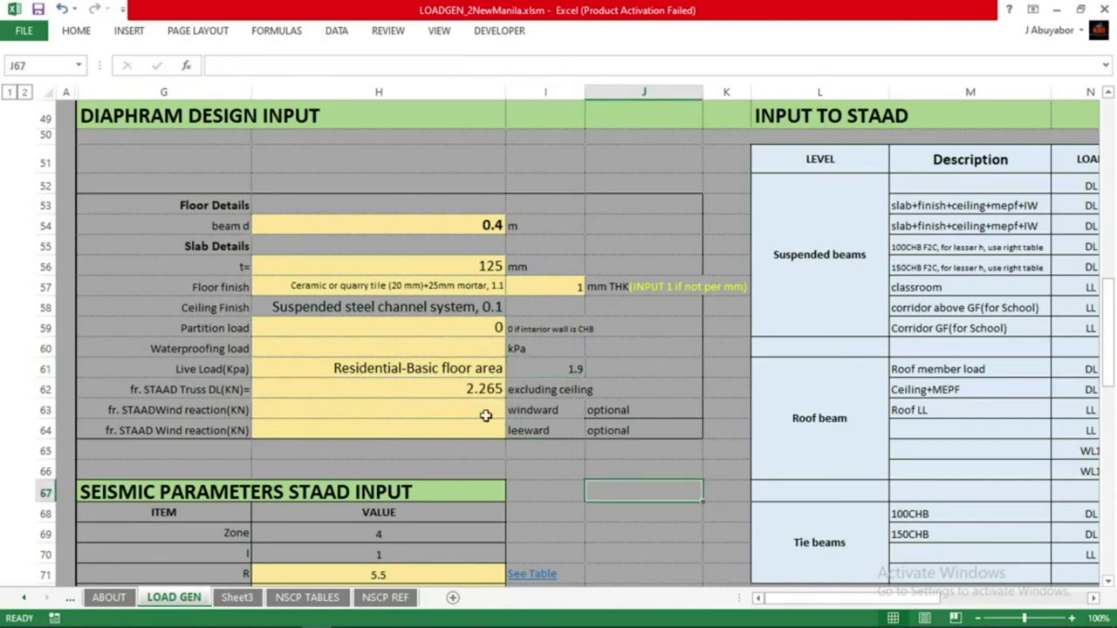
pyautogui.click(501, 369)
pyautogui.click(634, 343)
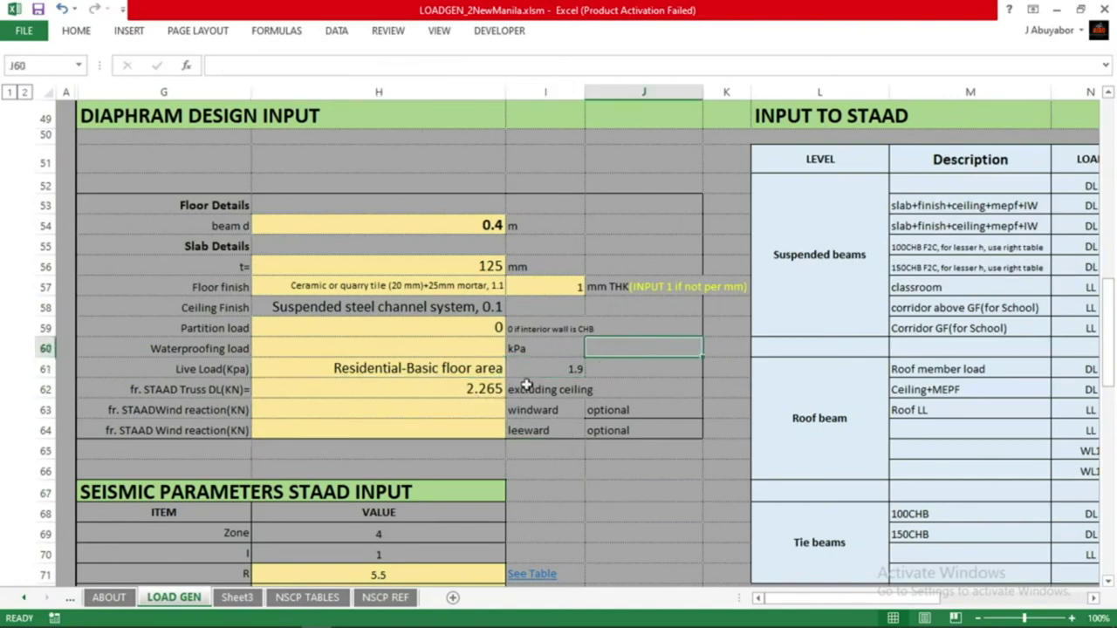
# Switch to the TRUSS.std model in STAAD.Pro and read the total truss weight in the analysis output's steel take-off
pyautogui.click(445, 389)
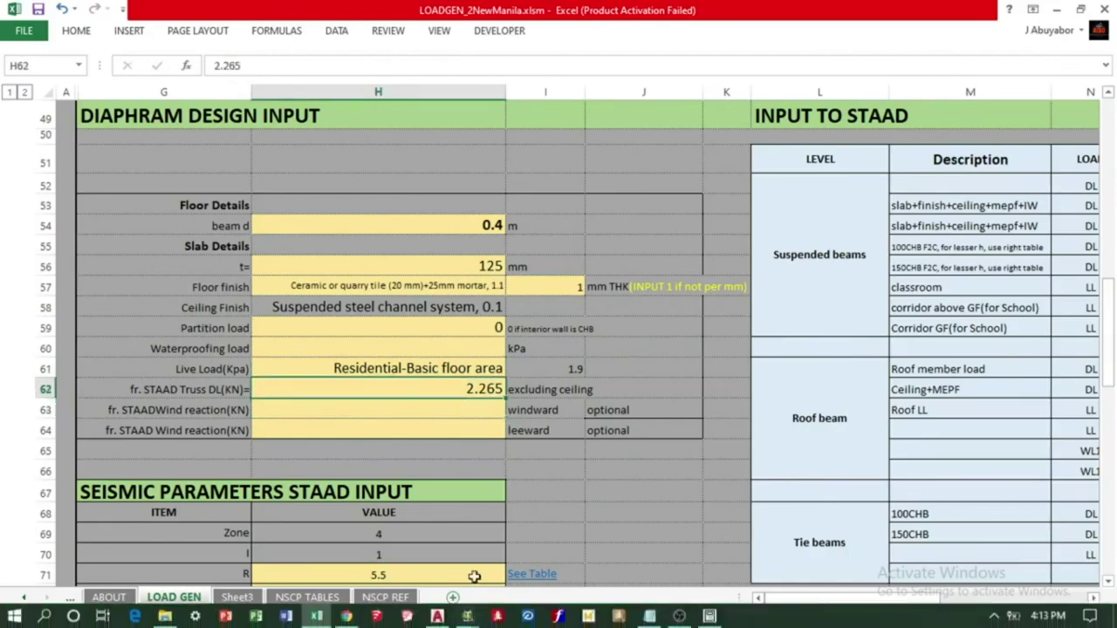
pyautogui.moveTo(468, 616)
pyautogui.click(499, 528)
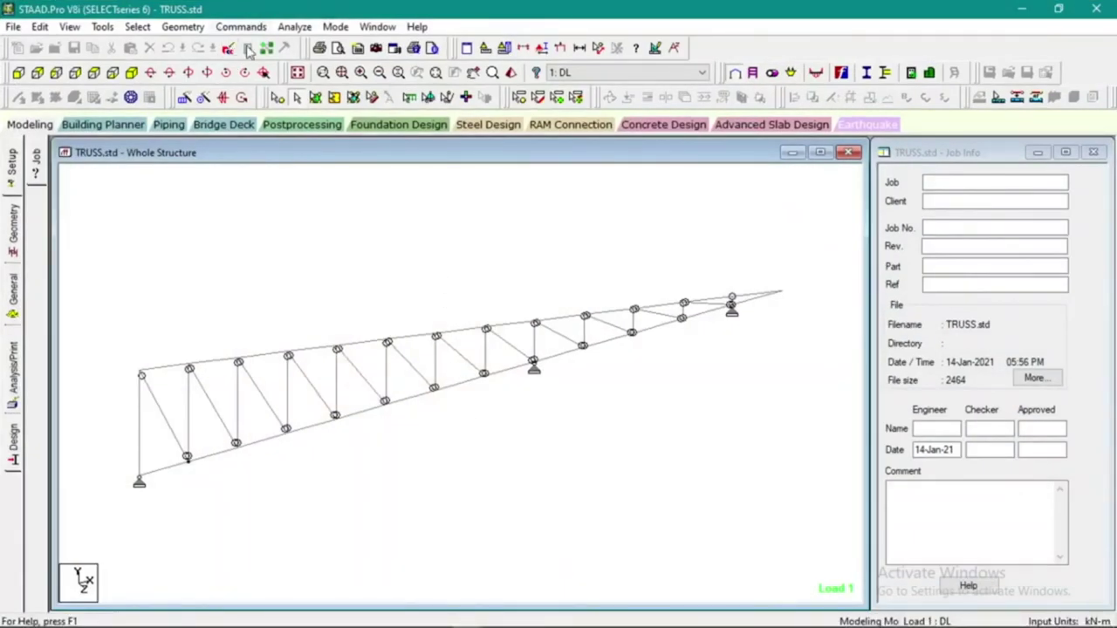
pyautogui.click(681, 615)
pyautogui.click(436, 329)
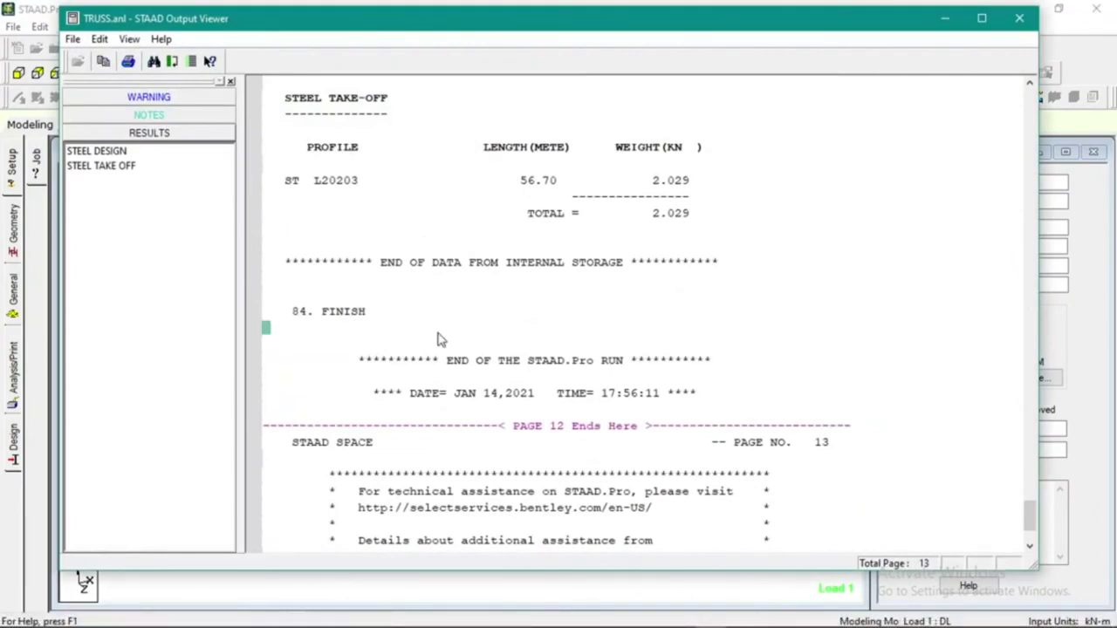
pyautogui.click(128, 166)
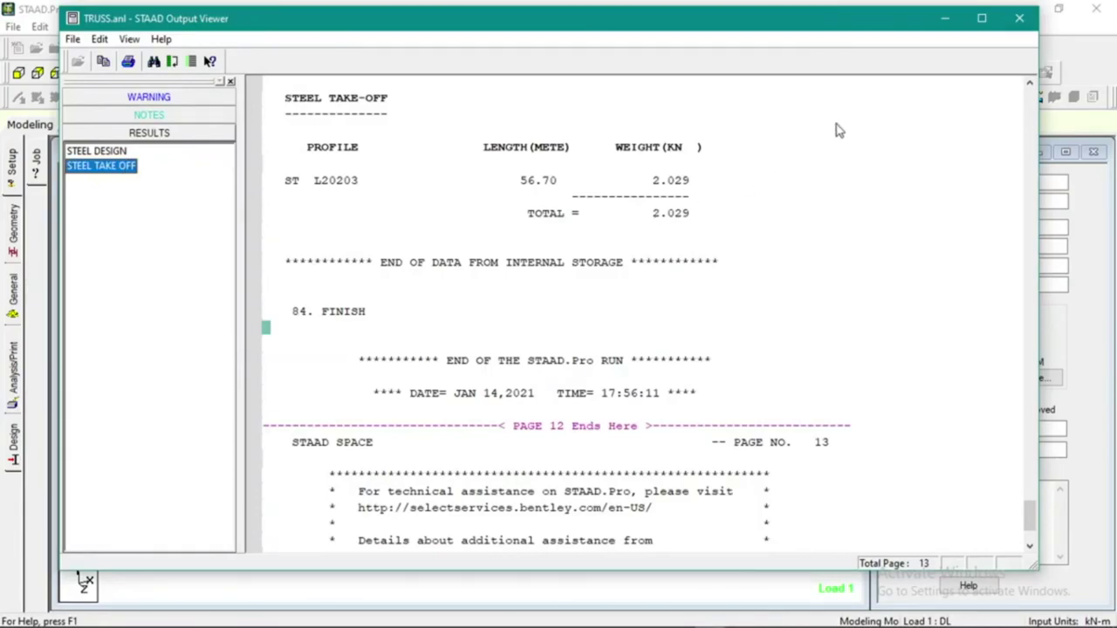
pyautogui.click(1021, 19)
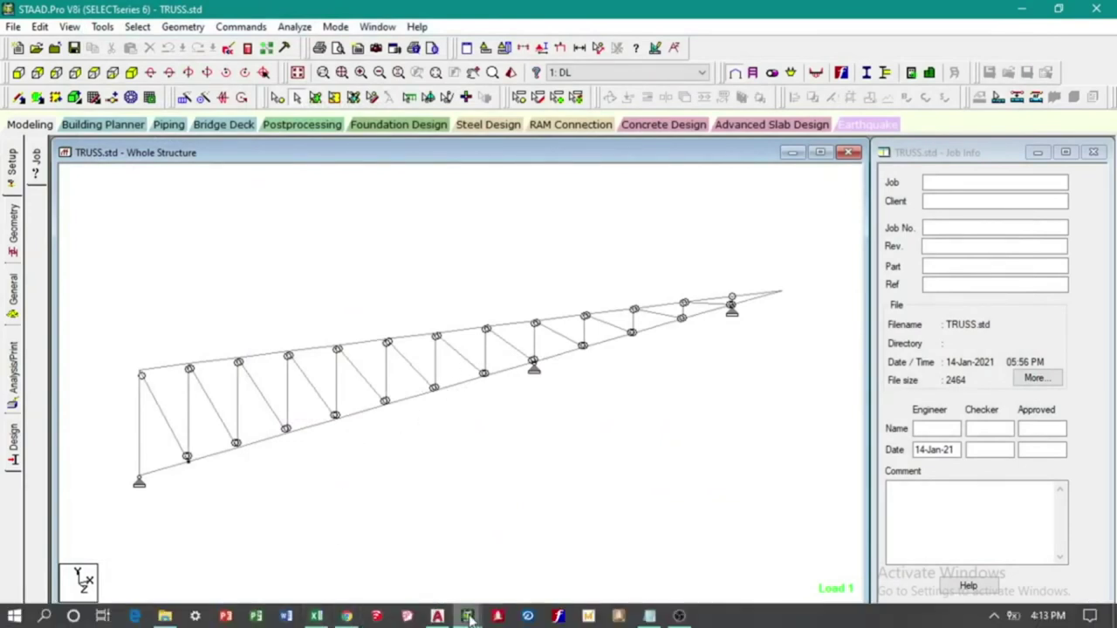
# Switch back to the Excel workbook and set the truss DL from STAAD to 2.03 kN
pyautogui.click(316, 616)
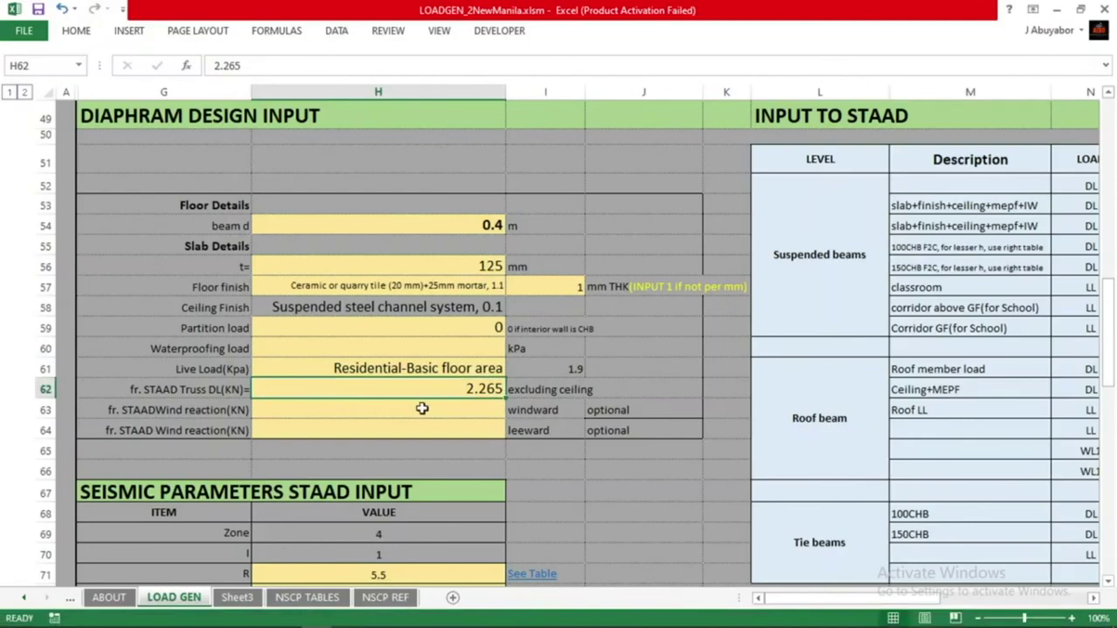
pyautogui.write('2.03')
pyautogui.click(576, 479)
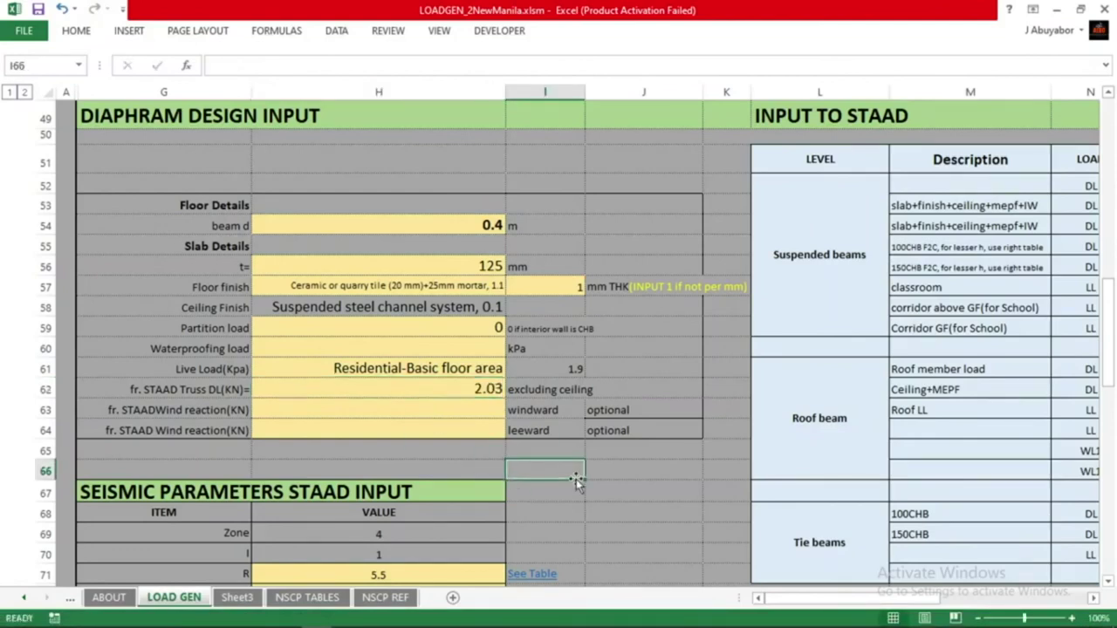
# Review the optional wind reaction inputs and the INPUT TO STAAD table's loads for suspended, roof and tie beams
pyautogui.click(475, 451)
pyautogui.click(461, 406)
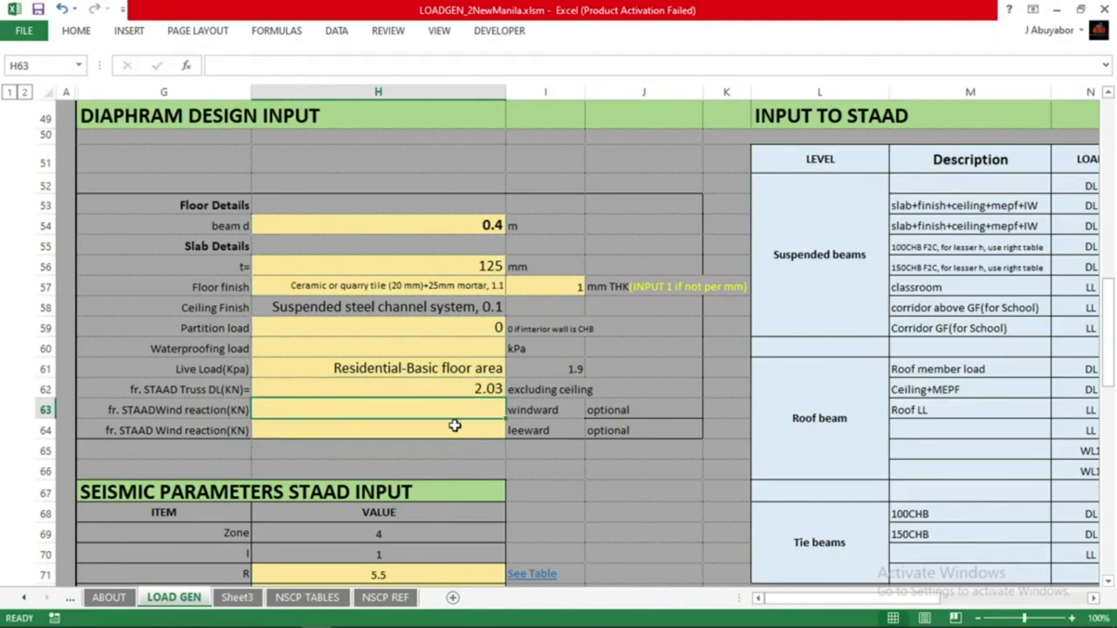
pyautogui.click(459, 427)
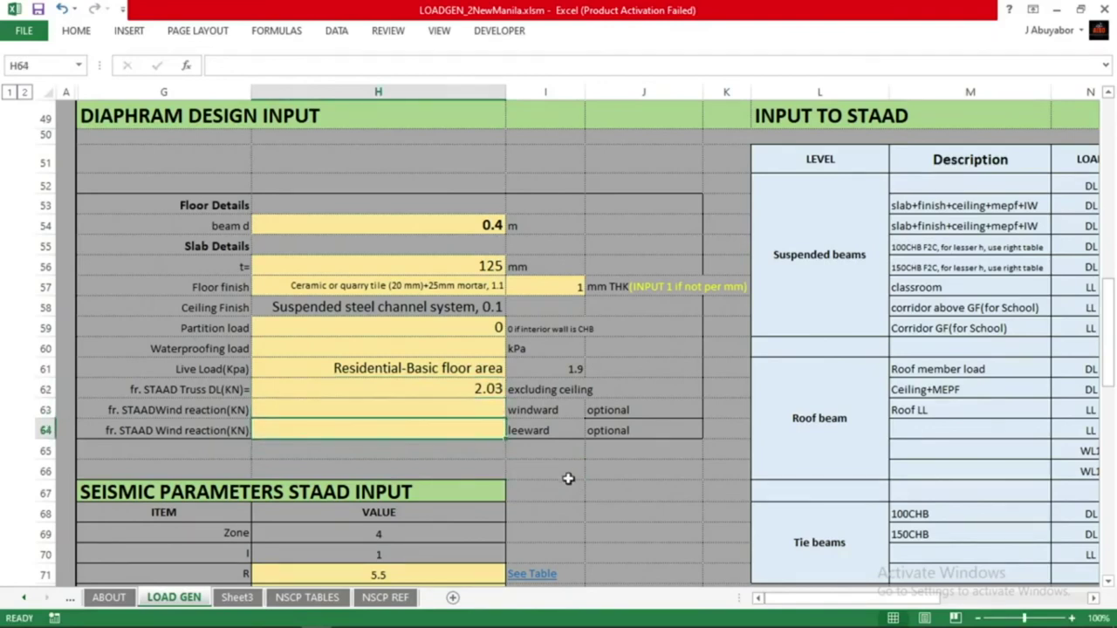
pyautogui.click(568, 485)
pyautogui.middleClick(541, 393)
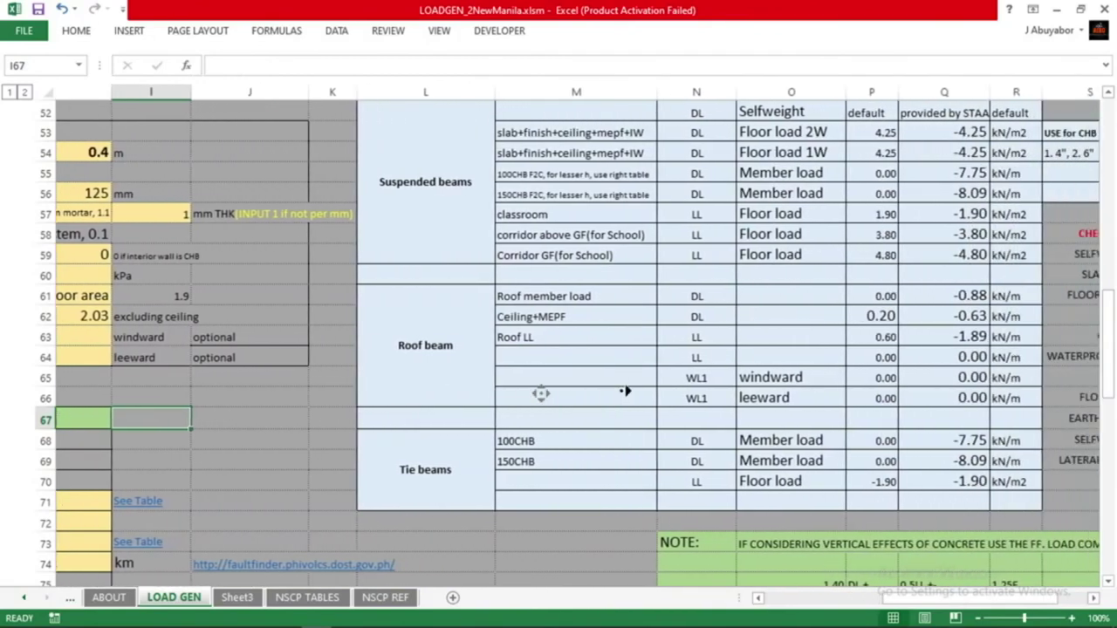
pyautogui.middleClick(605, 393)
pyautogui.scroll(4, 559, 410)
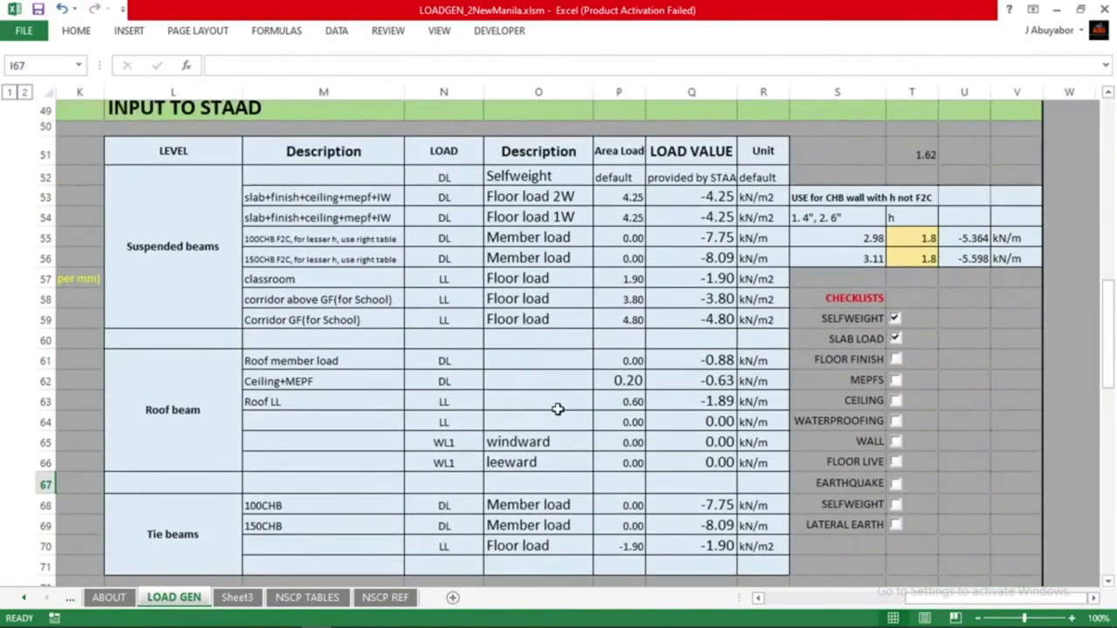
pyautogui.scroll(-3, 558, 415)
pyautogui.middleClick(531, 422)
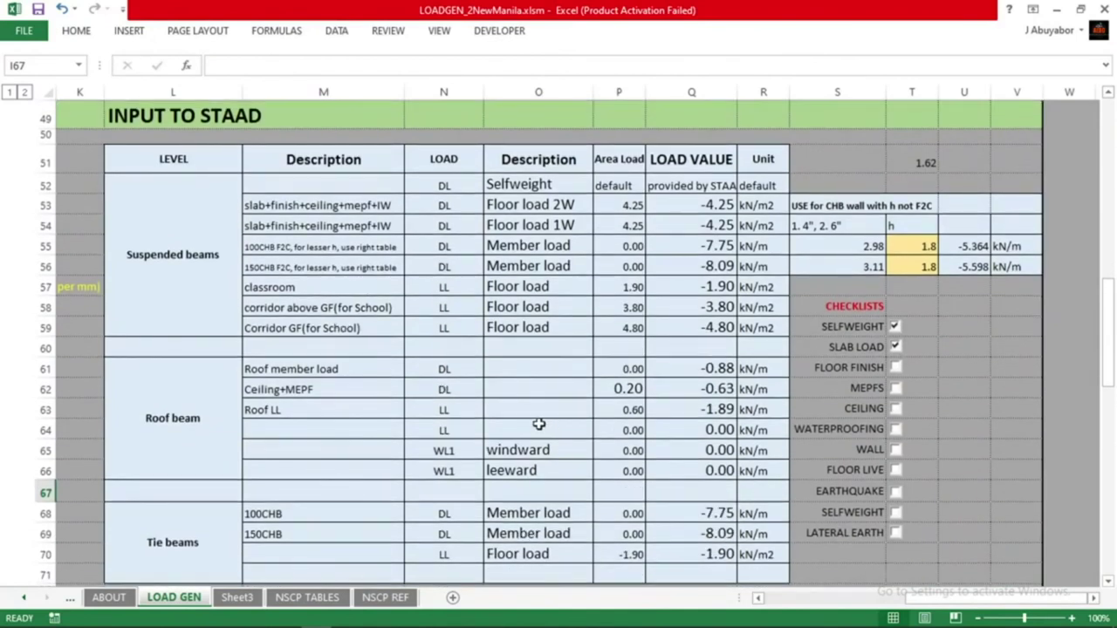
pyautogui.middleClick(518, 415)
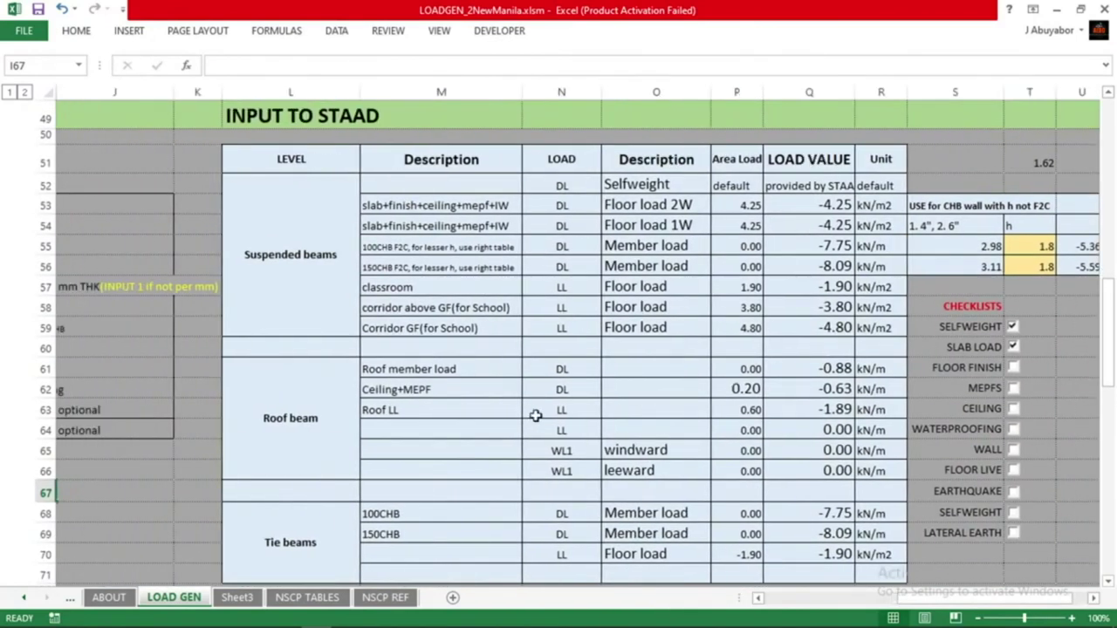
pyautogui.middleClick(349, 420)
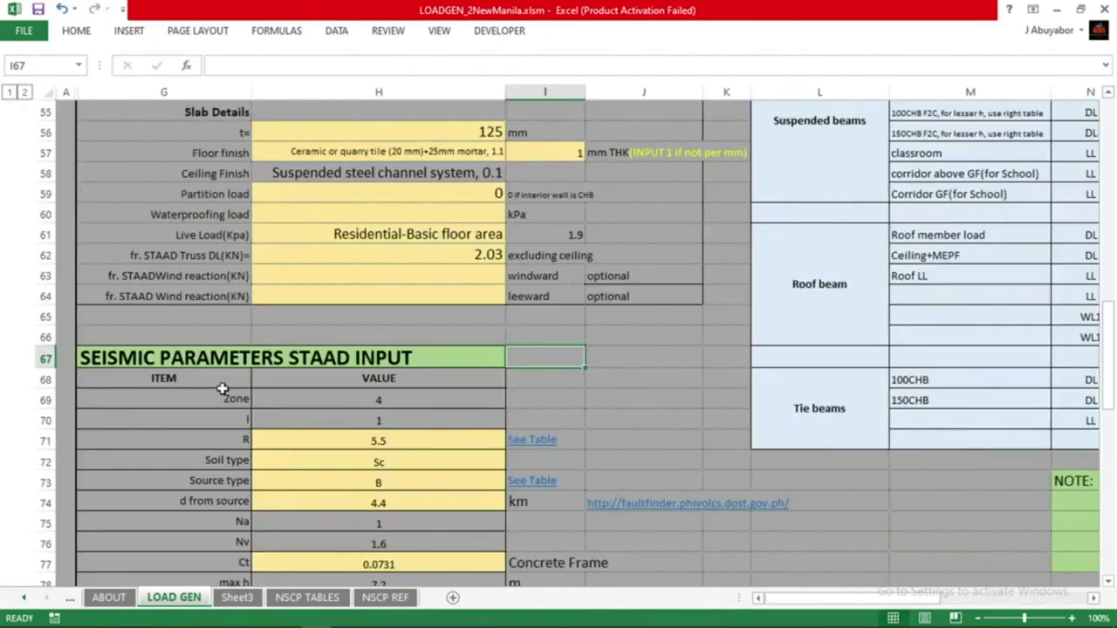
pyautogui.scroll(-1, 364, 396)
pyautogui.scroll(3, 361, 393)
pyautogui.middleClick(381, 387)
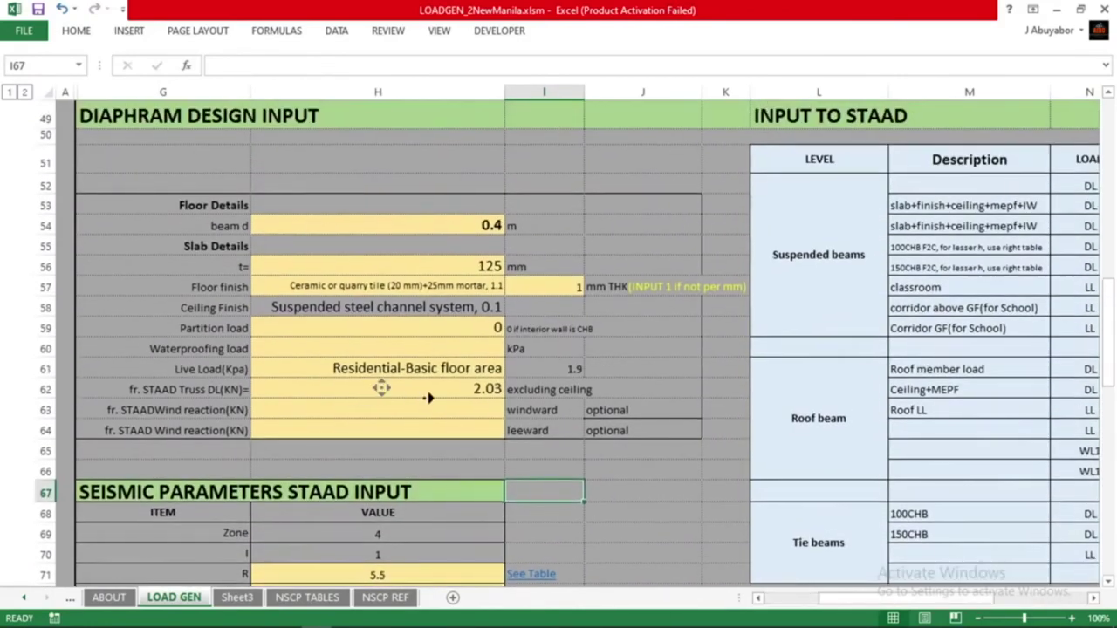
pyautogui.middleClick(483, 416)
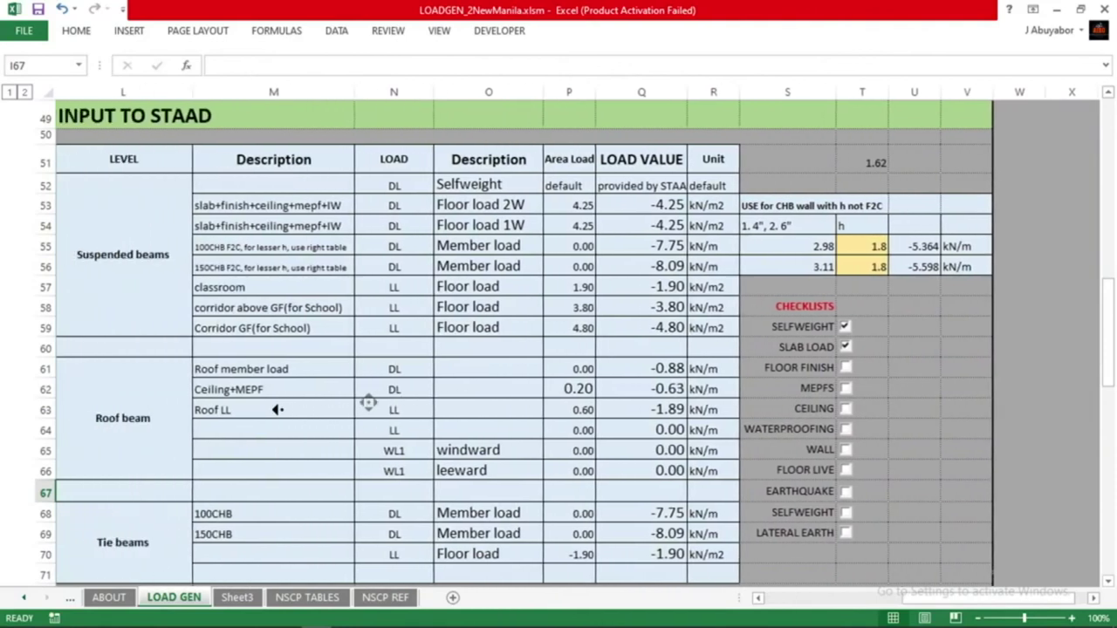
pyautogui.middleClick(407, 434)
pyautogui.middleClick(365, 429)
pyautogui.scroll(1, 364, 429)
pyautogui.scroll(-2, 366, 428)
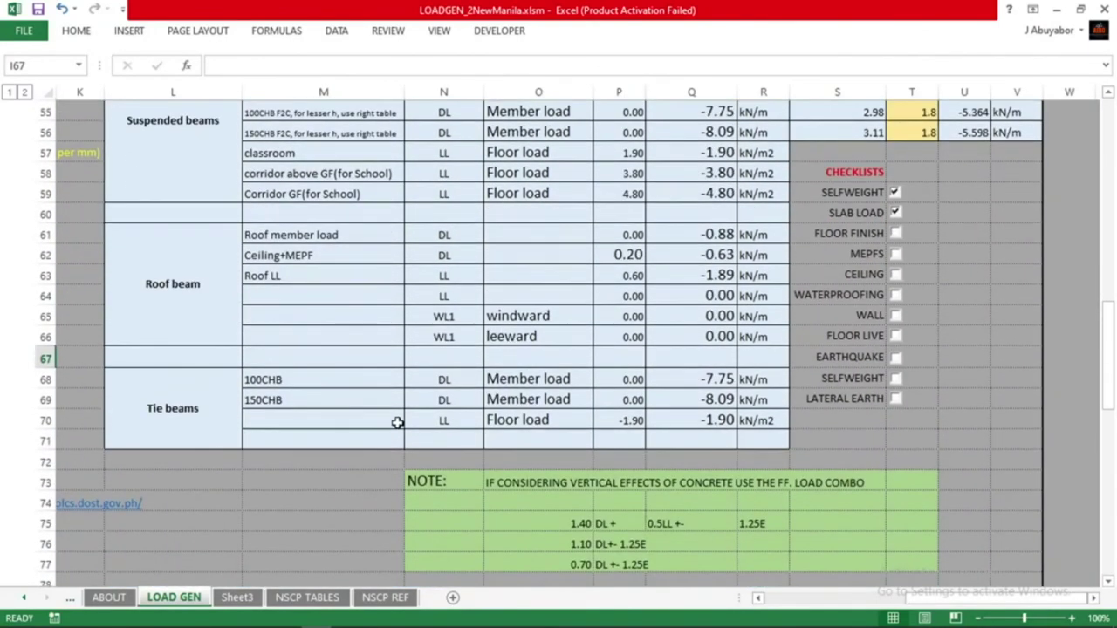
pyautogui.keyDown('ctrl'); pyautogui.scroll(-3, 399, 422); pyautogui.keyUp('ctrl')
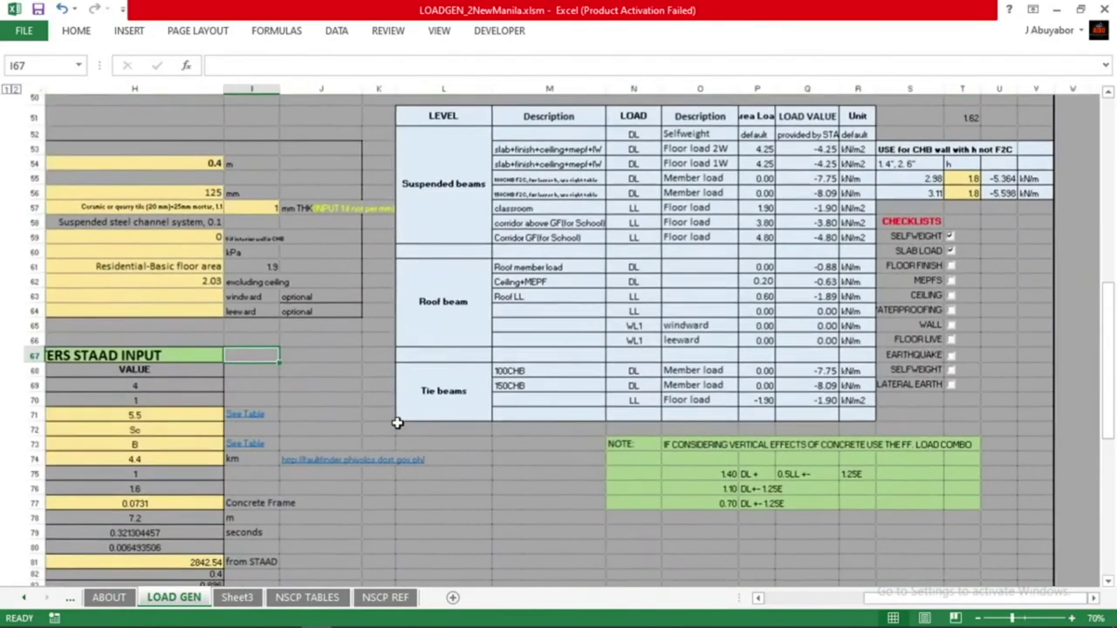
pyautogui.keyDown('ctrl'); pyautogui.scroll(2, 399, 424); pyautogui.keyUp('ctrl')
pyautogui.scroll(2, 399, 426)
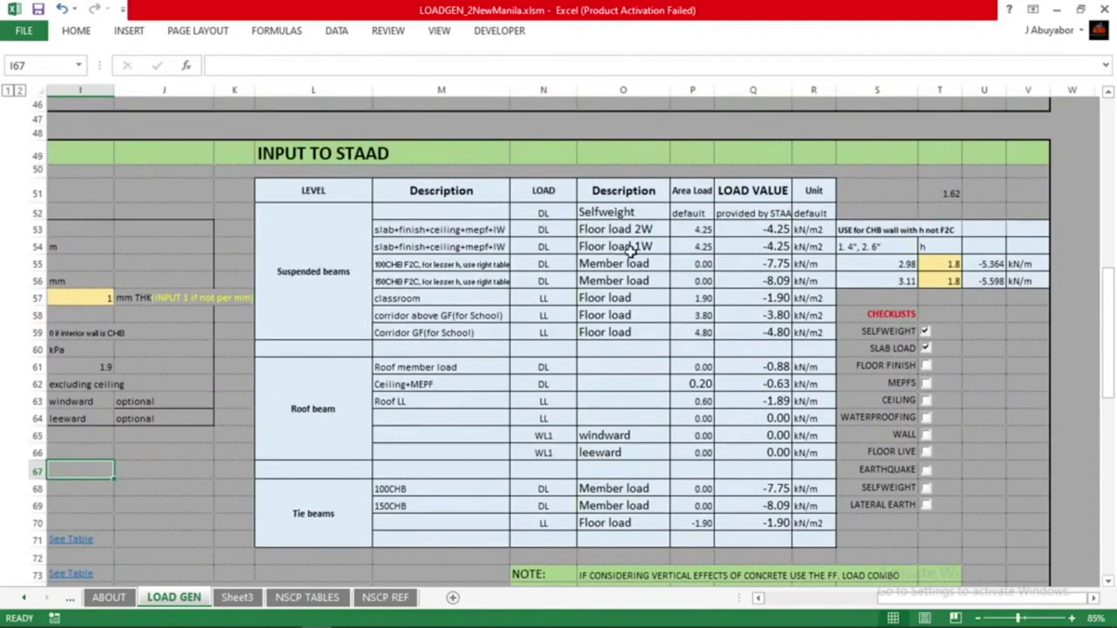
pyautogui.click(293, 245)
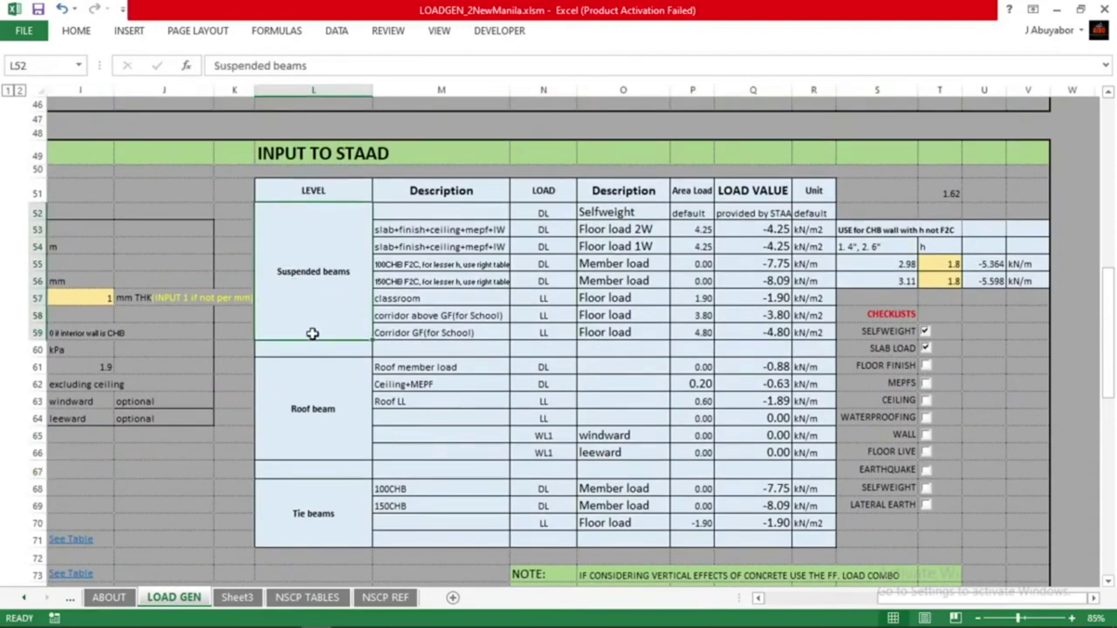
# Go over the suspended, roof and tie beam level groups in the INPUT TO STAAD table
pyautogui.click(305, 406)
pyautogui.click(311, 488)
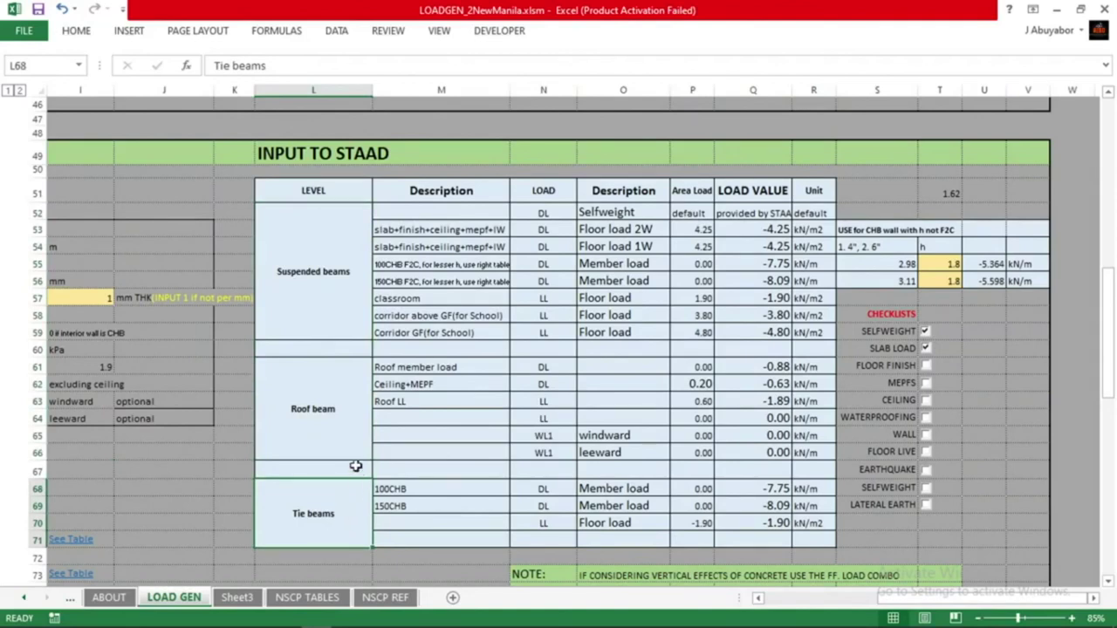
pyautogui.click(338, 433)
pyautogui.click(321, 297)
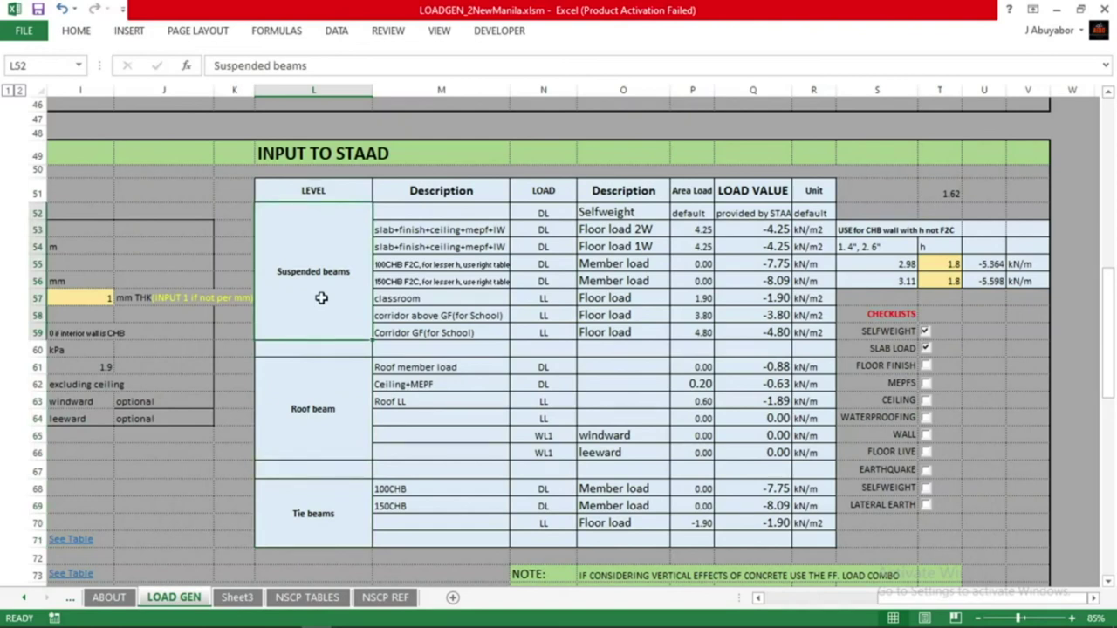
pyautogui.click(294, 385)
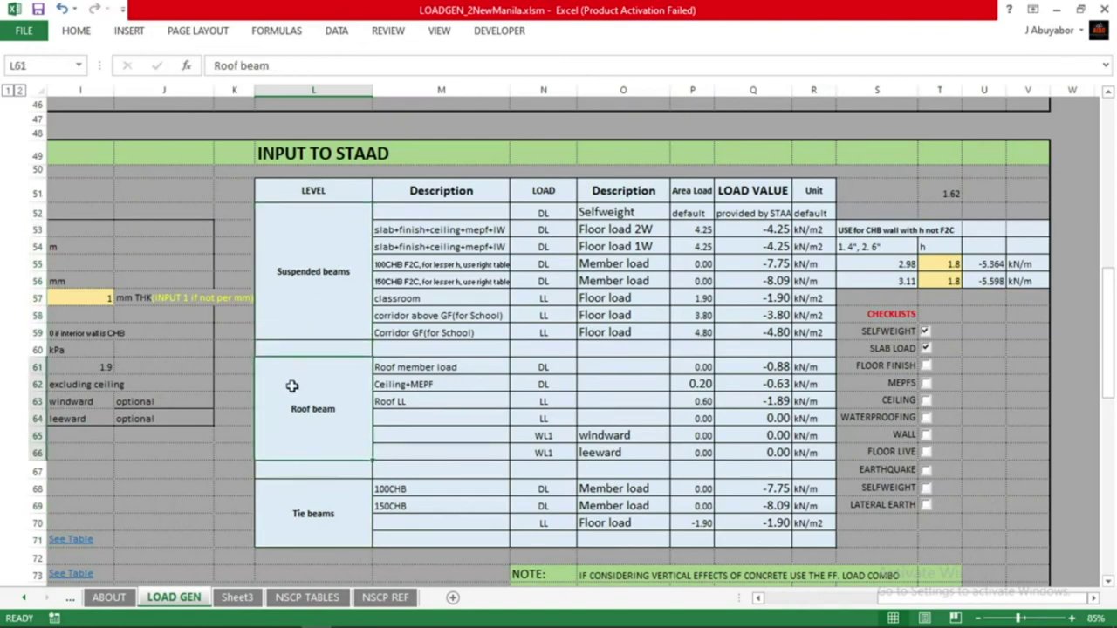
pyautogui.click(316, 516)
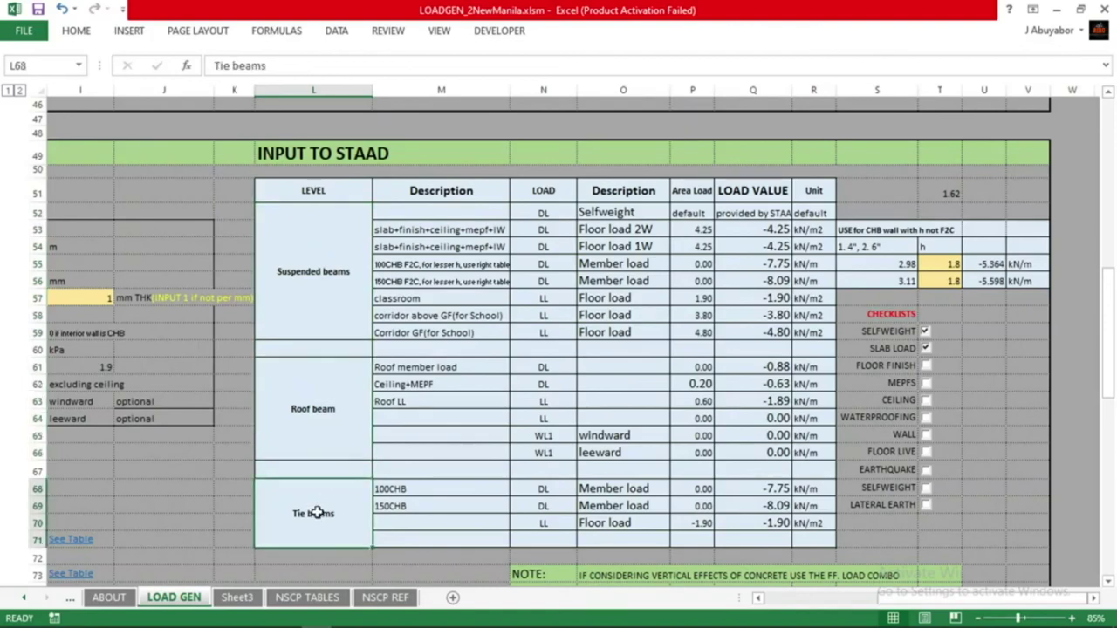
pyautogui.click(342, 316)
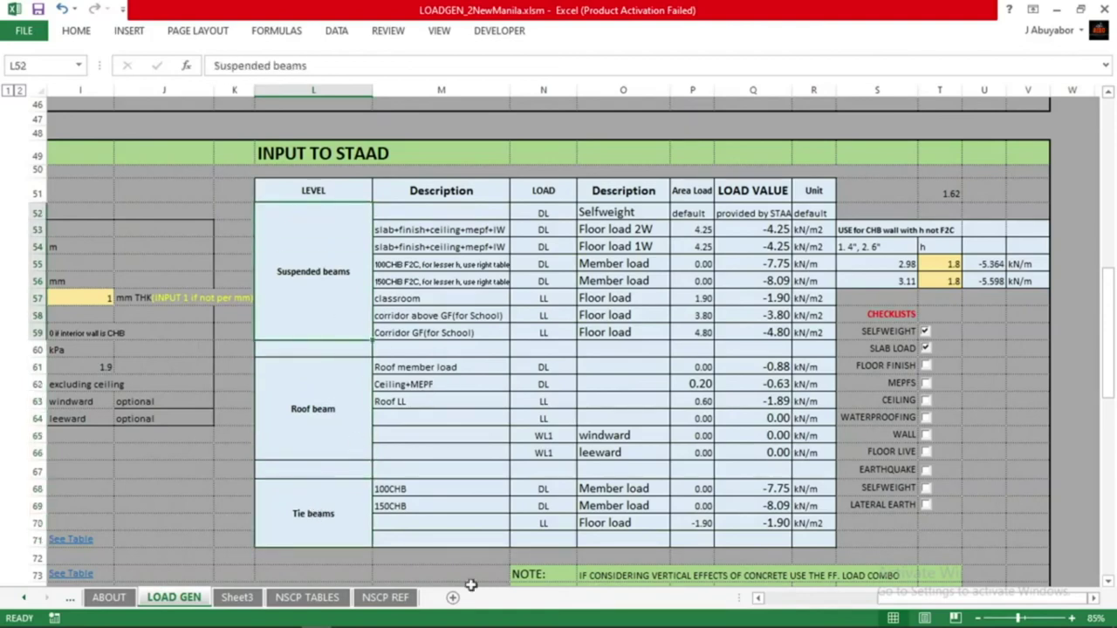
# Close the TRUSS.std model and switch to the 2_storey.std model in STAAD.Pro
pyautogui.moveTo(474, 604)
pyautogui.click(514, 565)
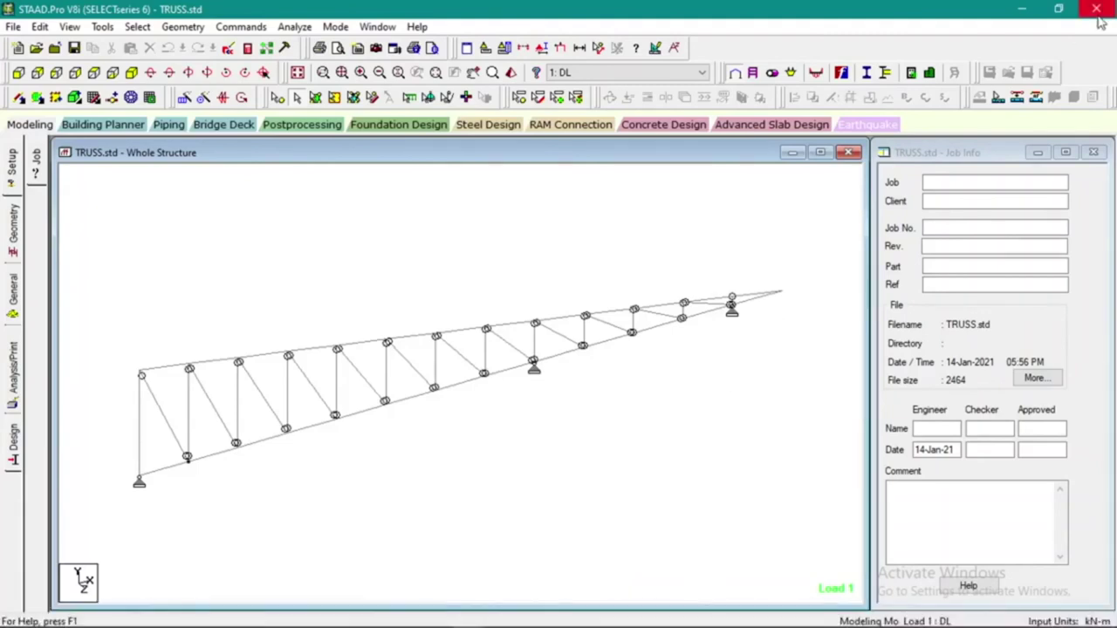
pyautogui.hotkey('alt', 'Tab')
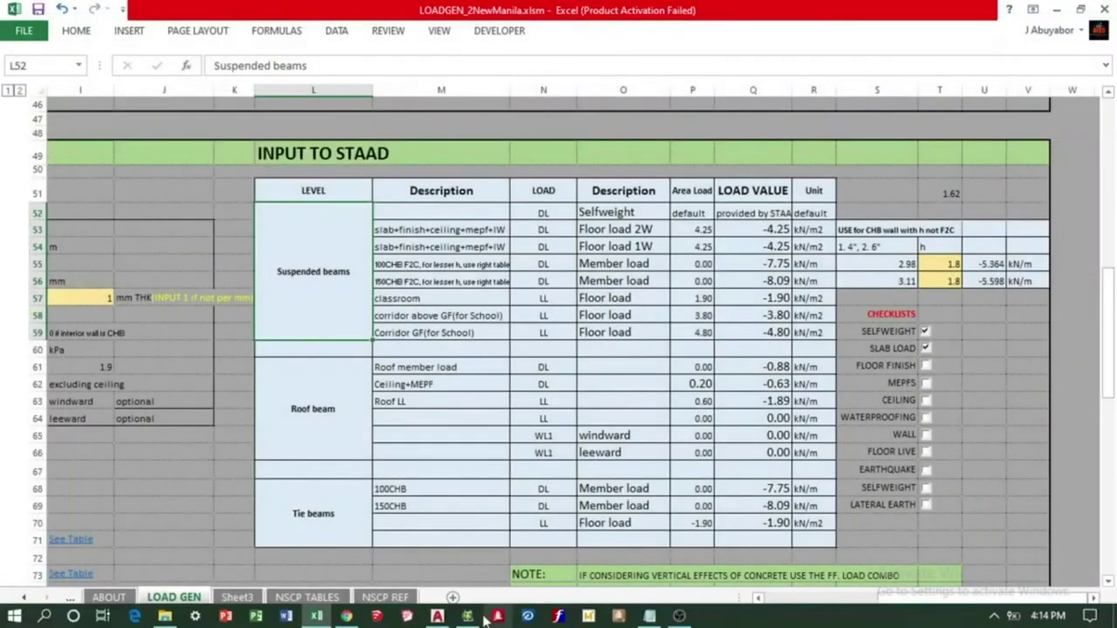
pyautogui.click(474, 614)
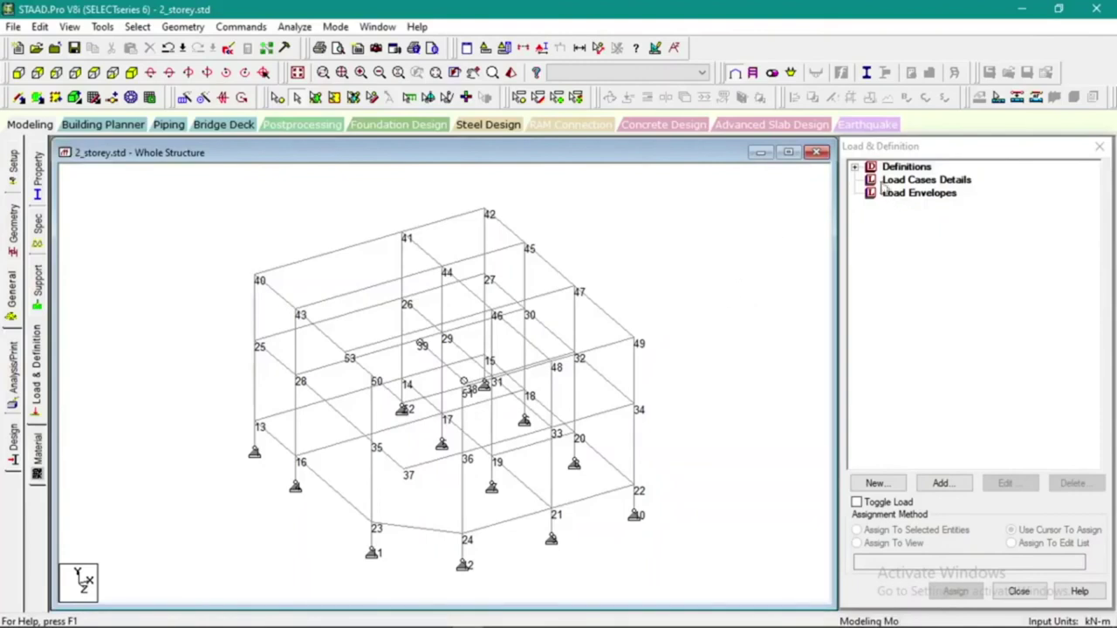
# Add a reference load definition with loading type Dead and the title DL
pyautogui.click(896, 181)
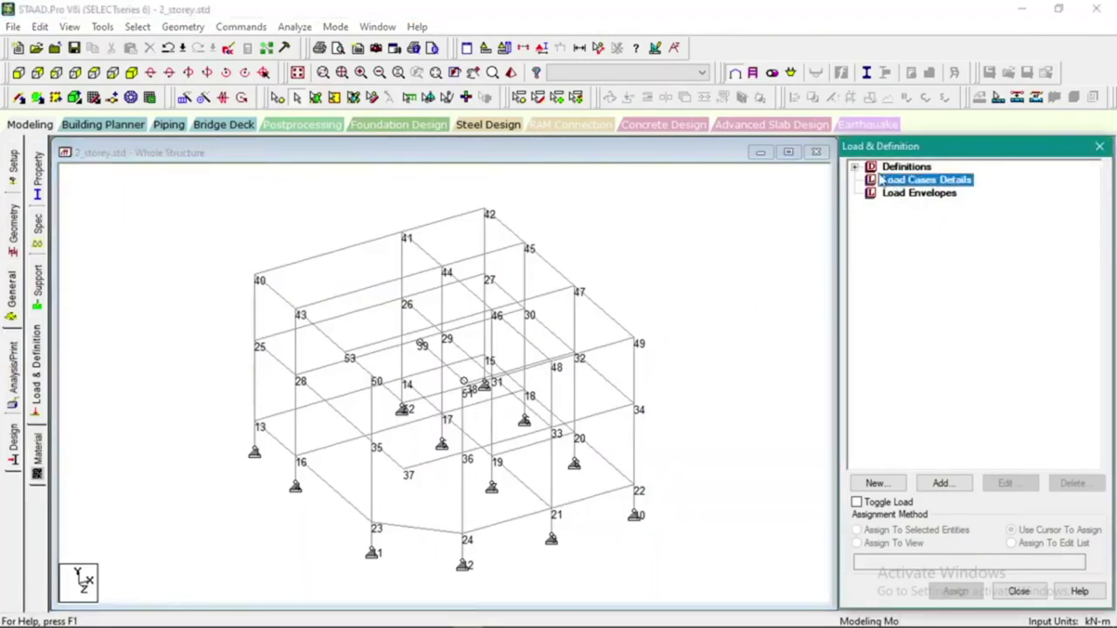
pyautogui.click(855, 168)
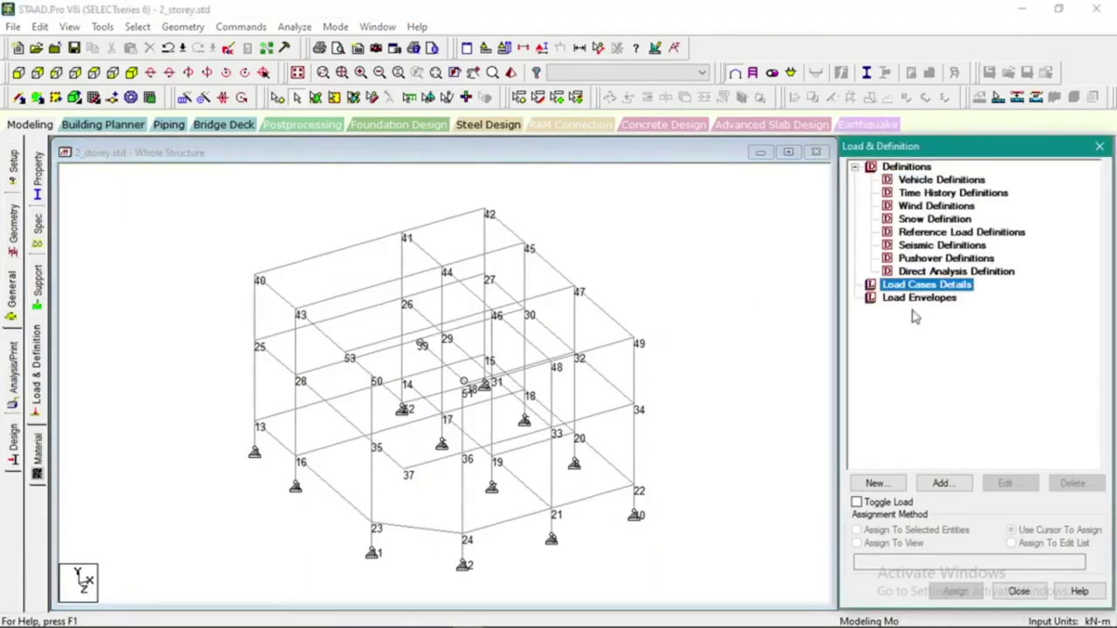
pyautogui.click(944, 237)
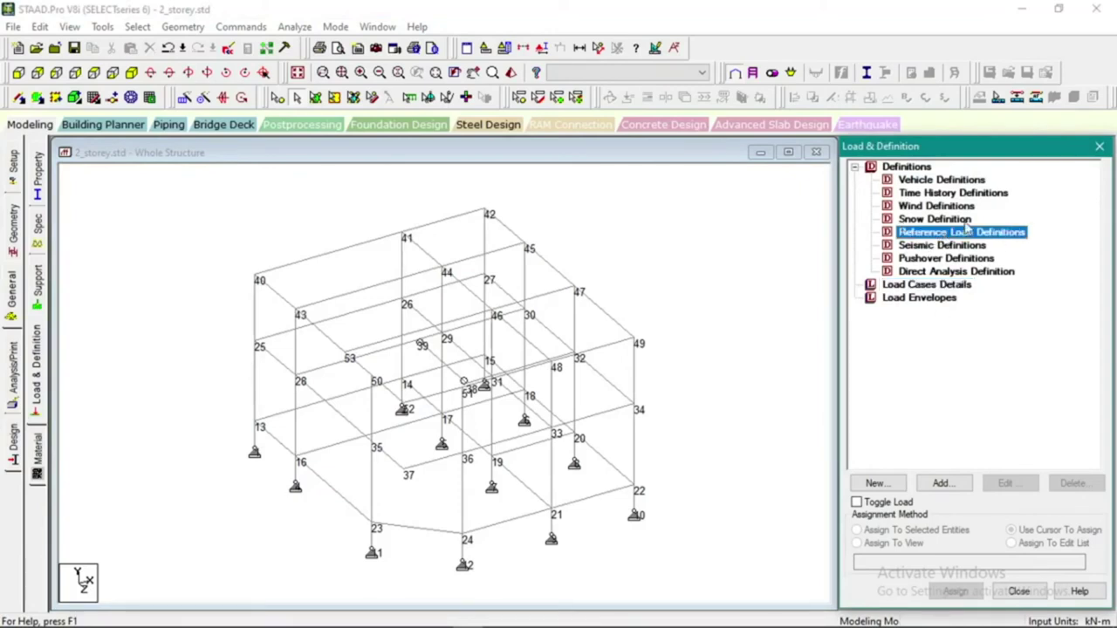
pyautogui.click(944, 485)
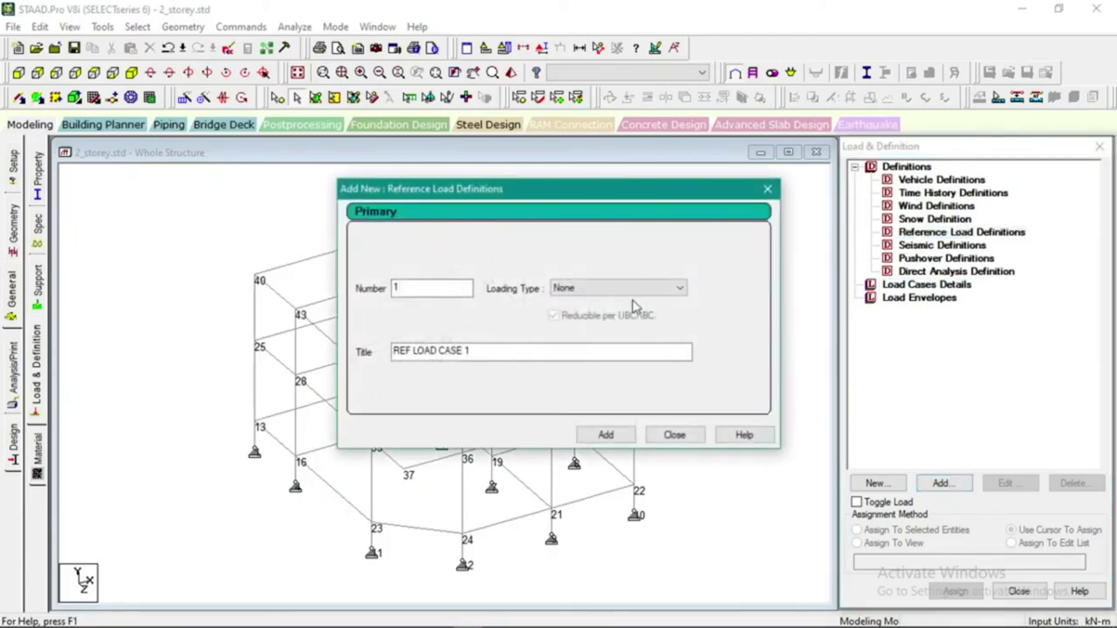
pyautogui.click(635, 290)
pyautogui.click(623, 307)
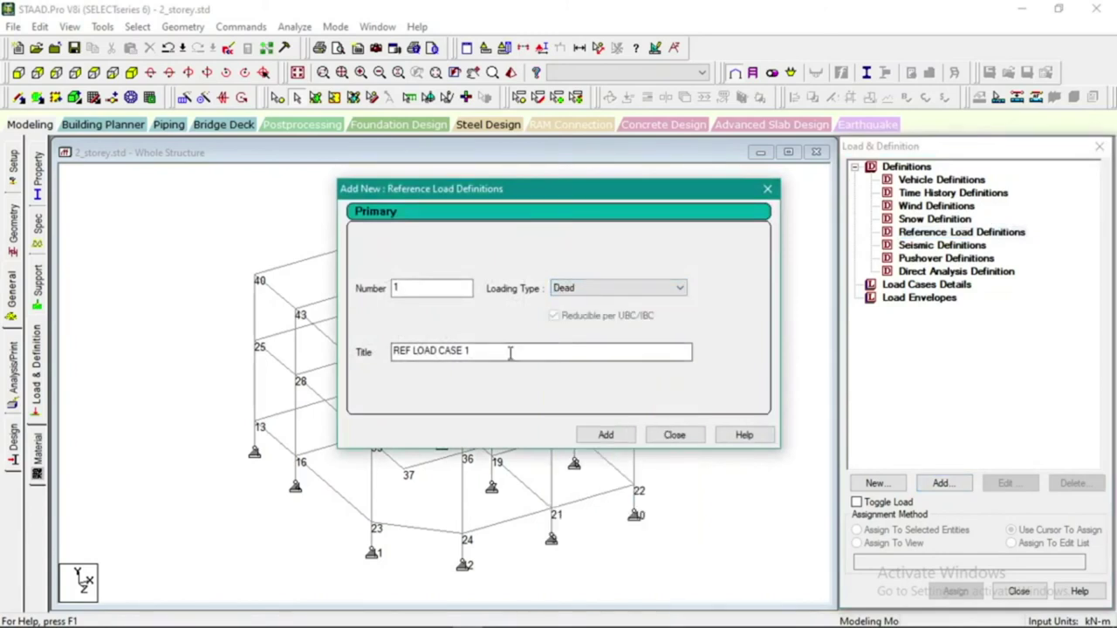
pyautogui.moveTo(511, 352); pyautogui.dragTo(378, 356)
pyautogui.write('dl')
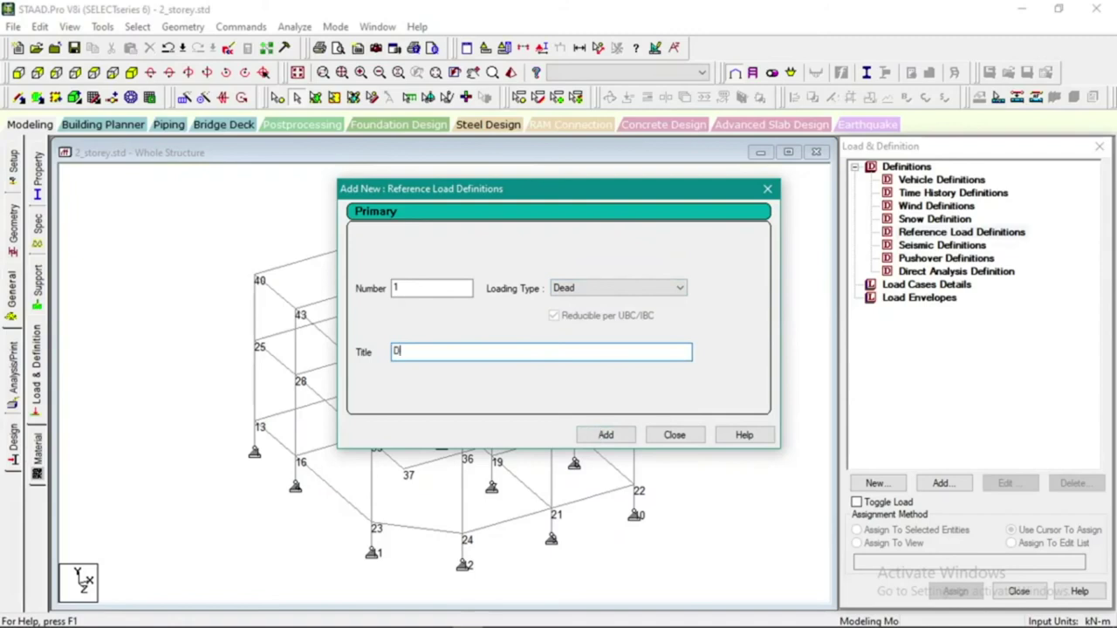
pyautogui.click(601, 435)
# Add a second reference load definition with loading type Live and the title LL
pyautogui.click(604, 290)
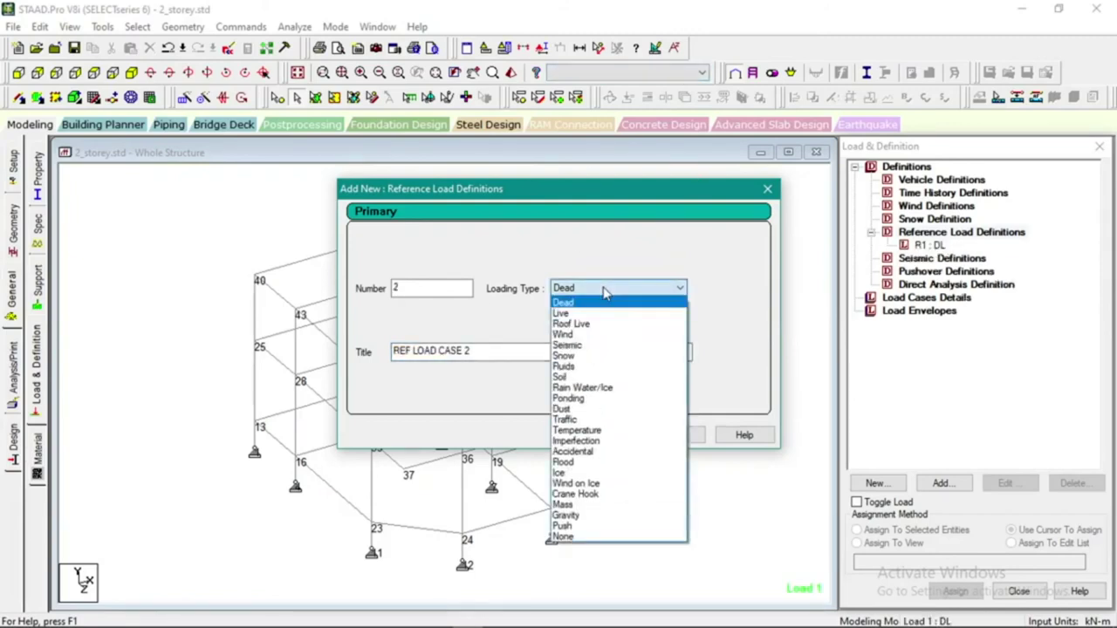
pyautogui.click(602, 313)
pyautogui.moveTo(491, 350); pyautogui.dragTo(397, 352)
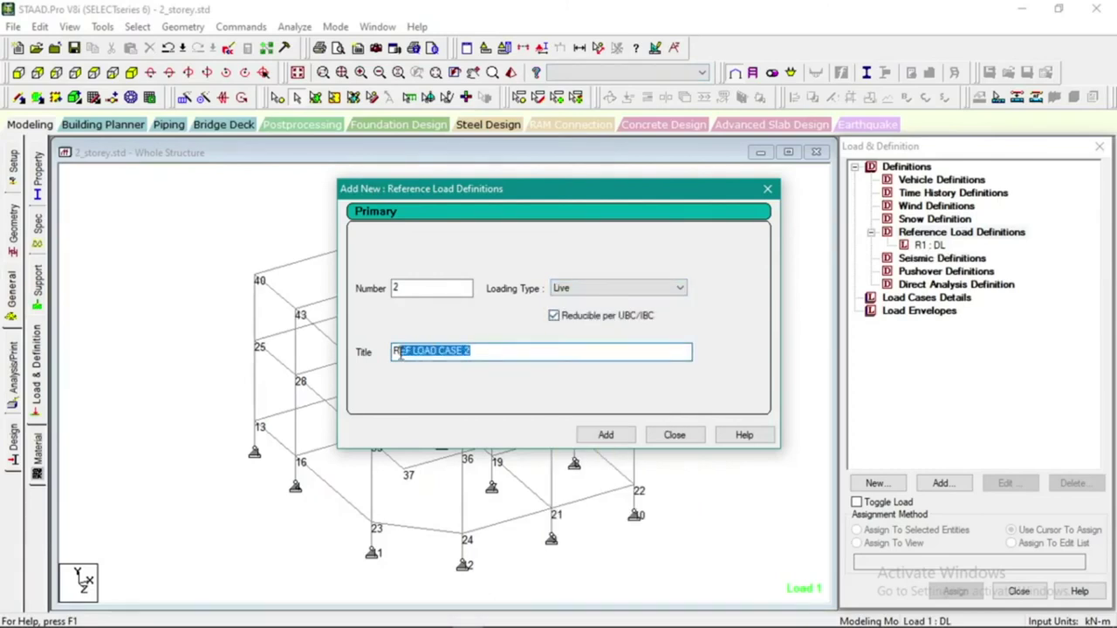
pyautogui.write('LL')
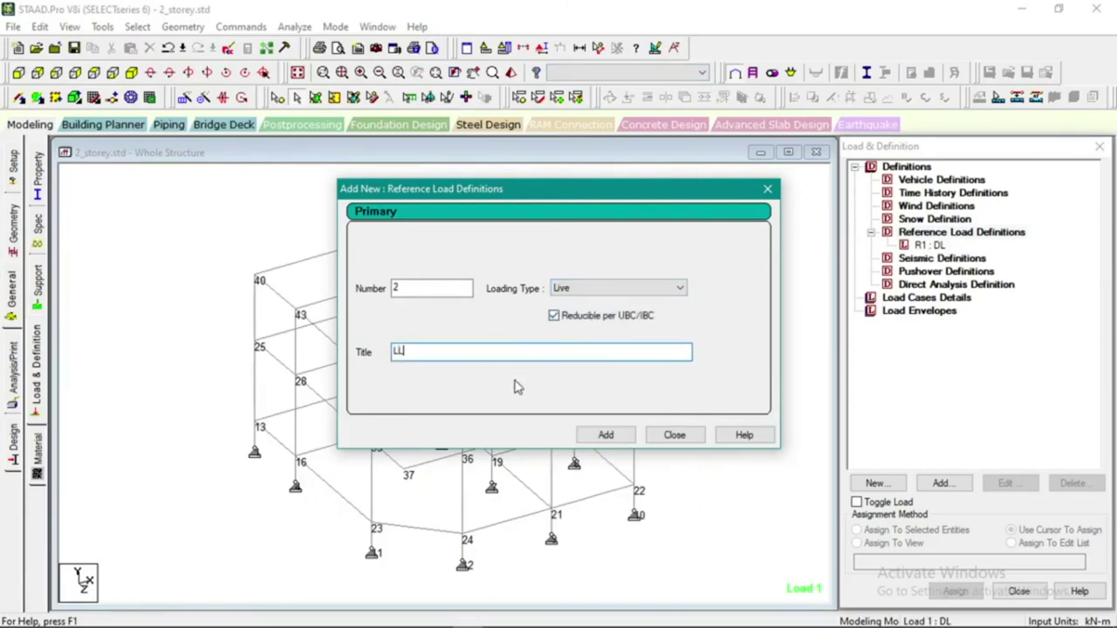
pyautogui.click(604, 434)
pyautogui.click(672, 435)
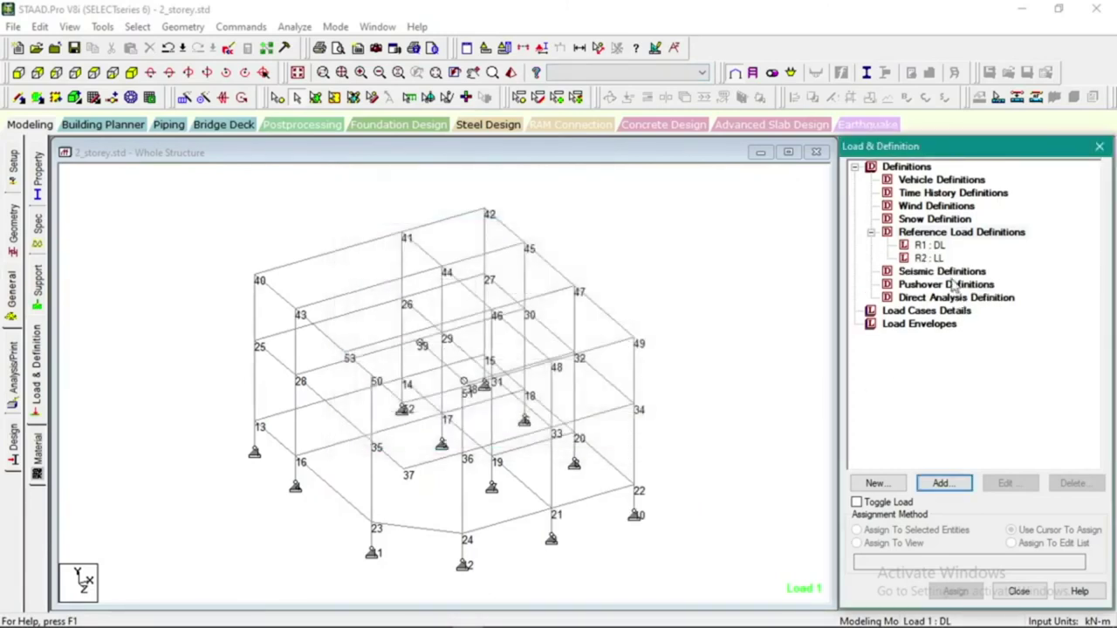
# Select the DL reference load and look up the roof member load row in the Excel workbook's INPUT TO STAAD table
pyautogui.click(926, 245)
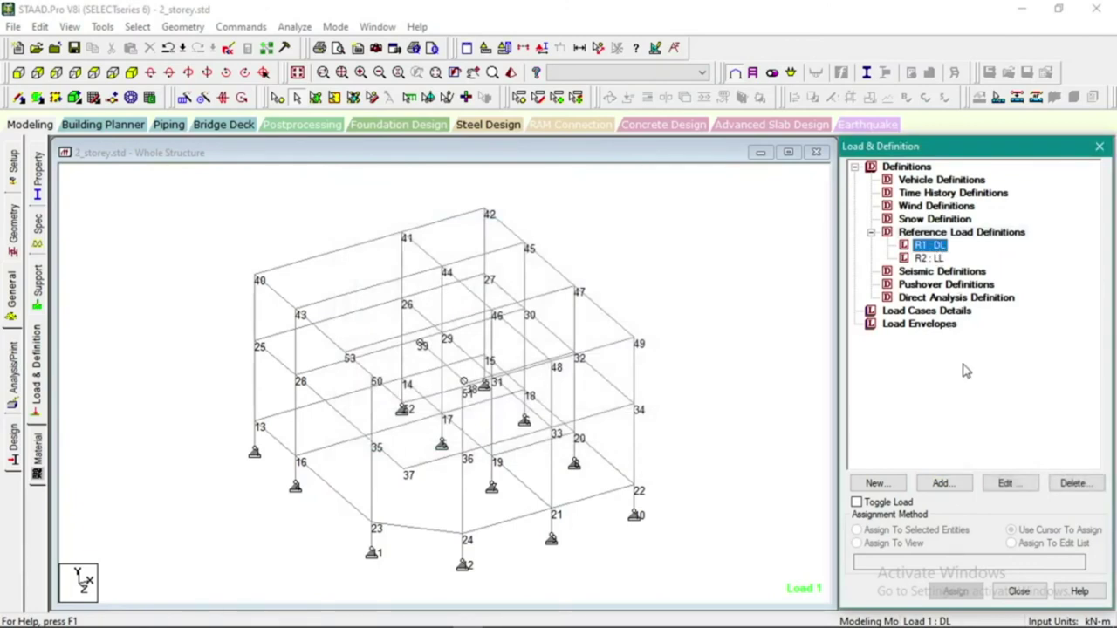
pyautogui.moveTo(593, 621)
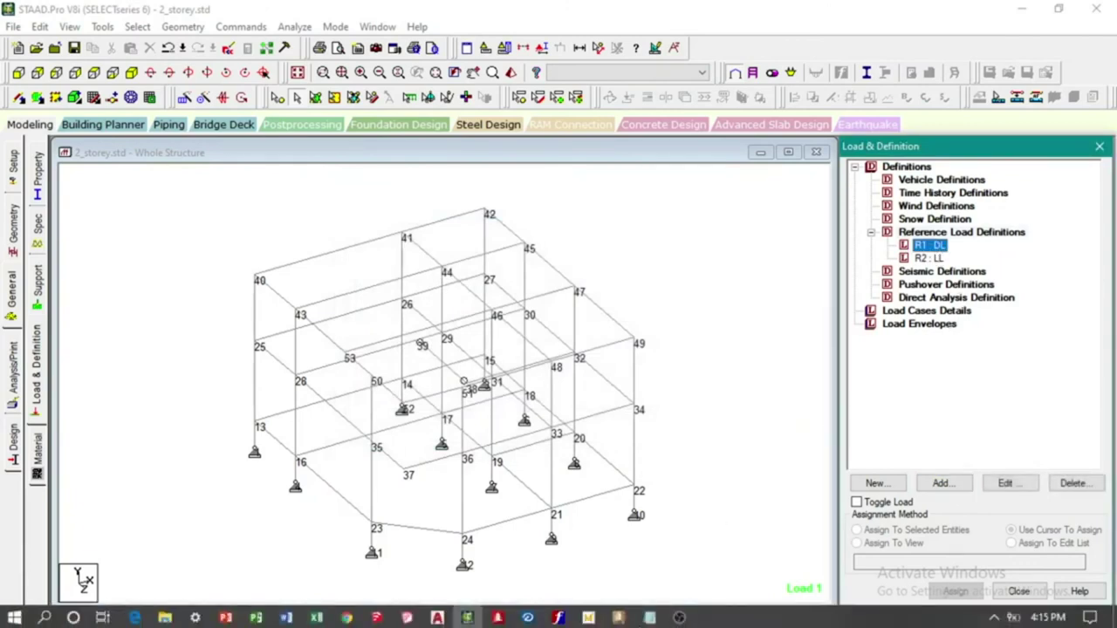
pyautogui.click(316, 616)
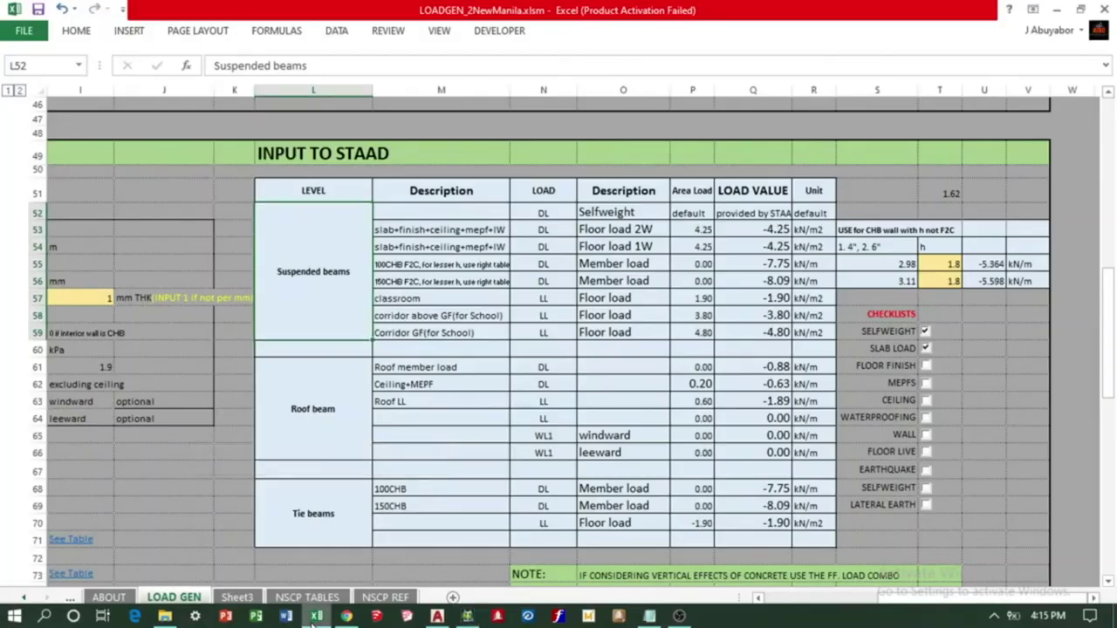
pyautogui.click(469, 361)
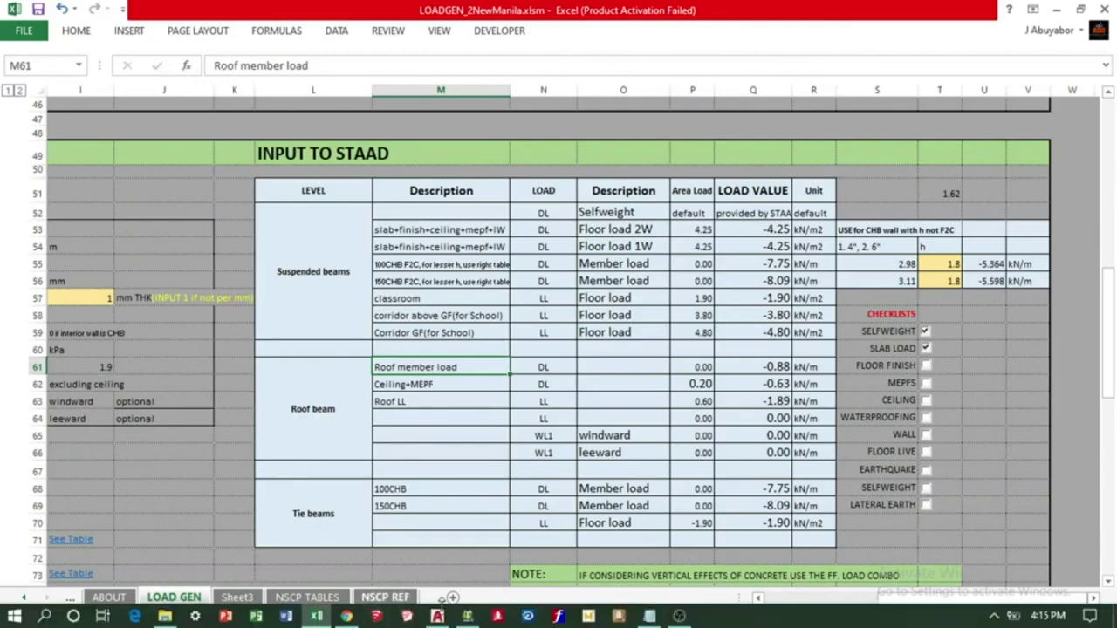
# Switch back to STAAD.Pro and add a selfweight load in the Y direction with factor 1 to the DL reference load
pyautogui.click(466, 616)
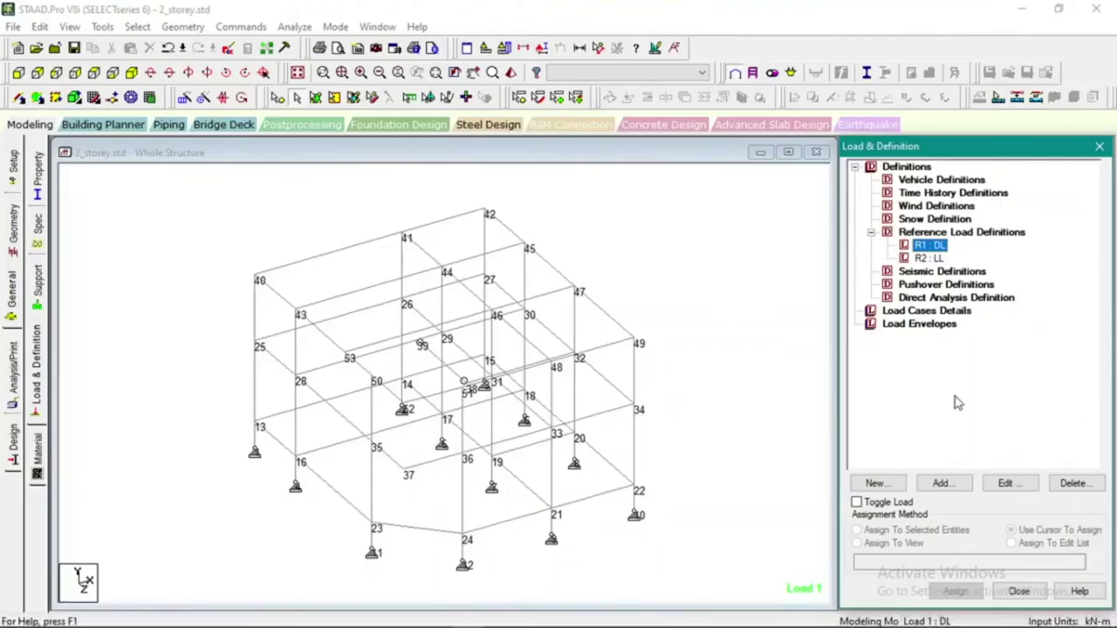
pyautogui.click(957, 483)
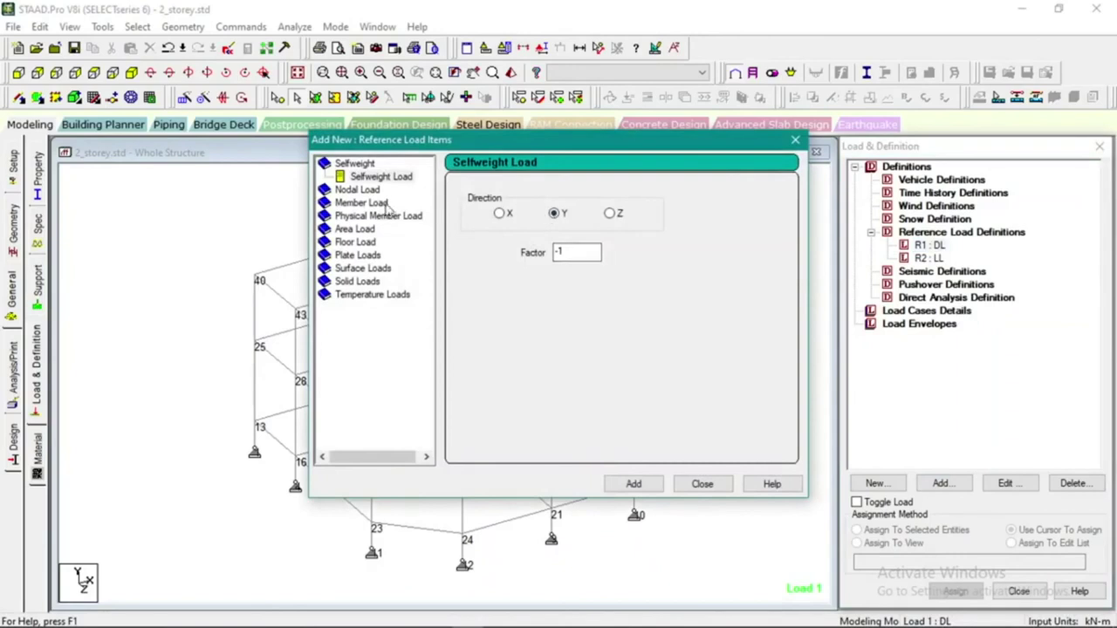
pyautogui.doubleClick(558, 252)
pyautogui.click(650, 483)
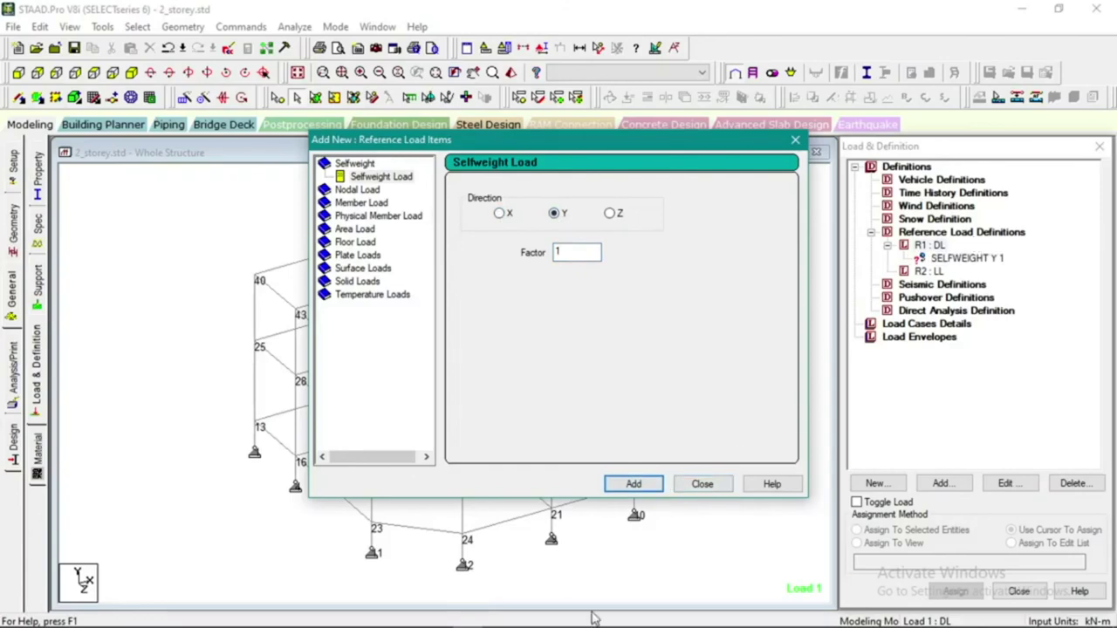
# Switch to the Excel workbook and check the load values and units of the roof member load and Ceiling+MEPF rows
pyautogui.click(316, 616)
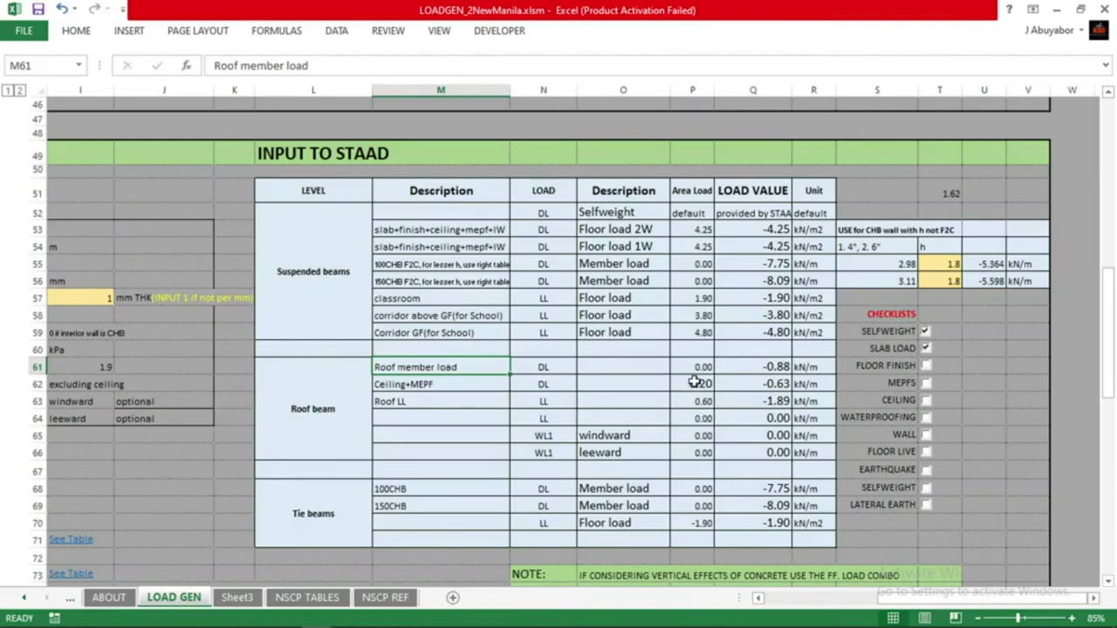
pyautogui.click(469, 387)
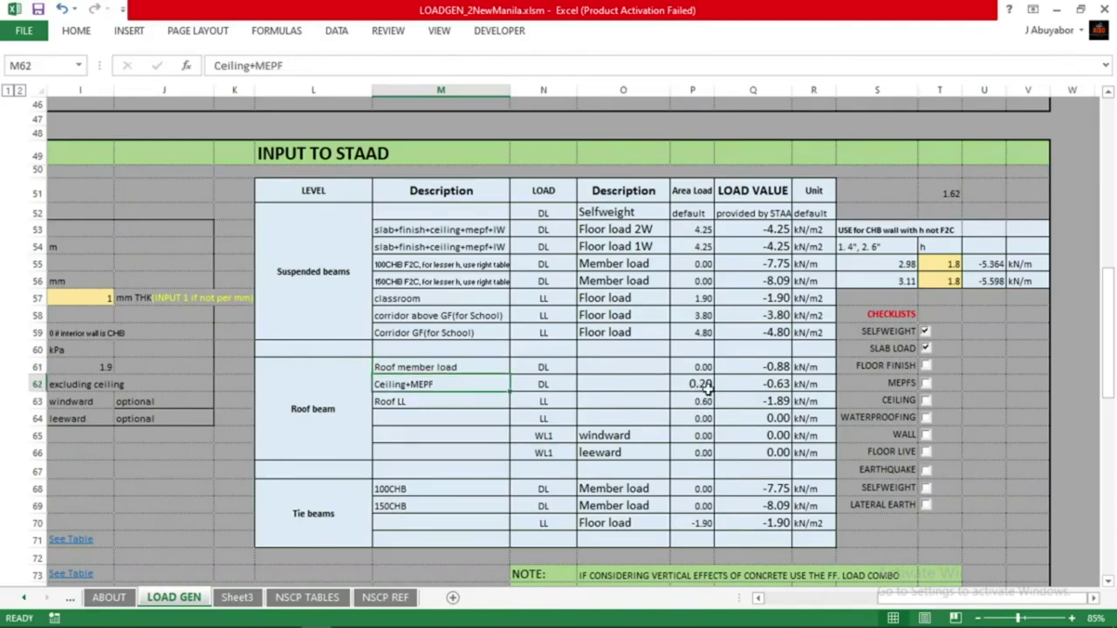
pyautogui.moveTo(776, 368); pyautogui.dragTo(780, 382)
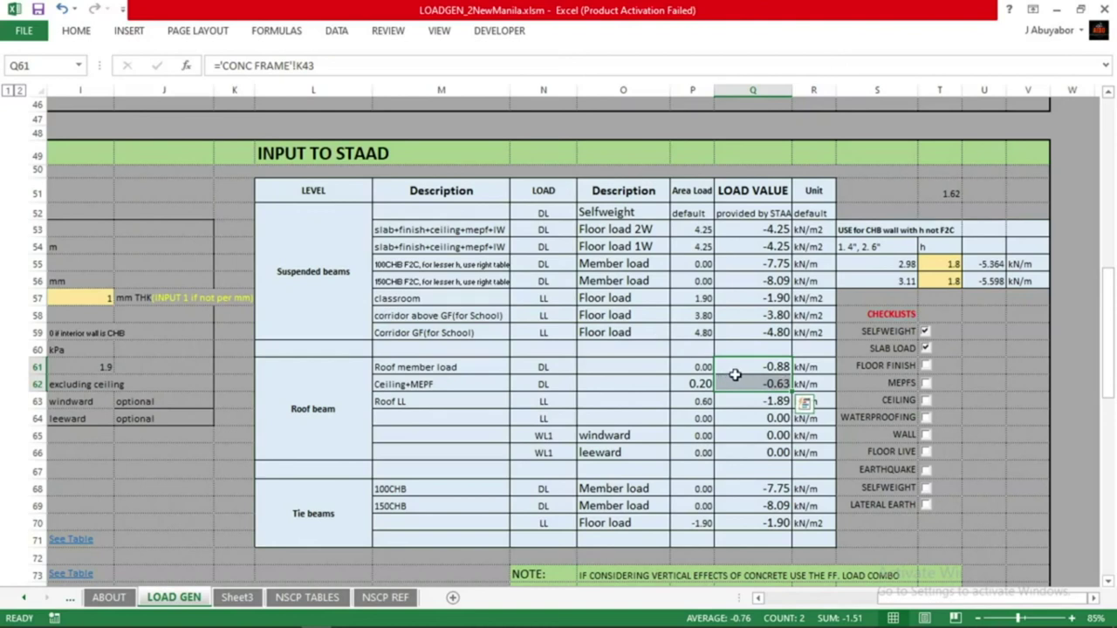
pyautogui.click(470, 384)
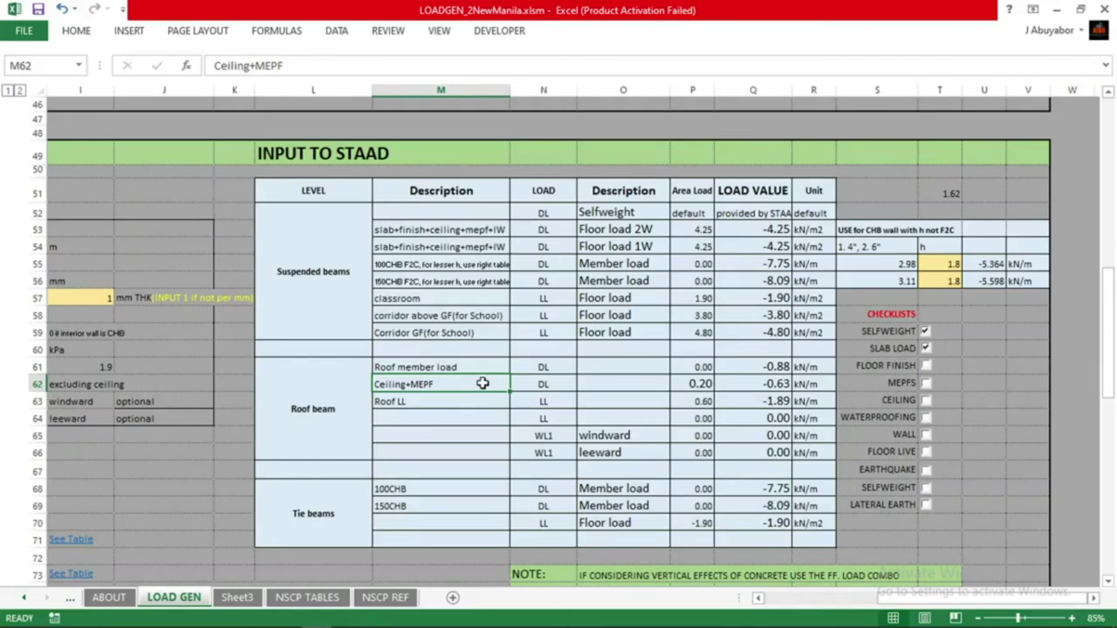
pyautogui.click(811, 384)
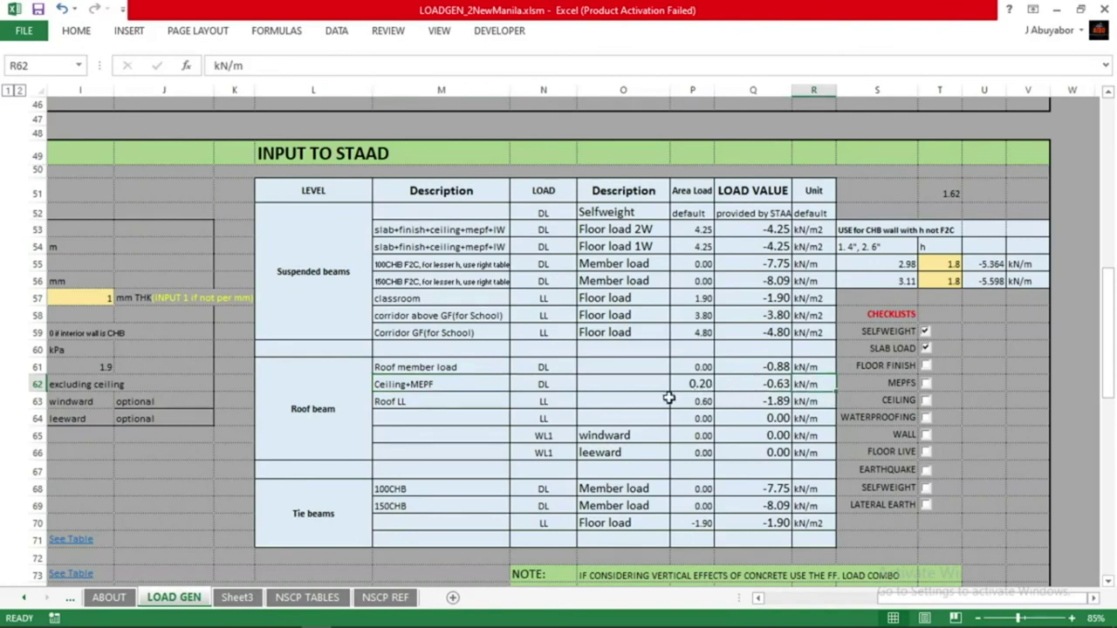
pyautogui.click(486, 368)
pyautogui.click(748, 365)
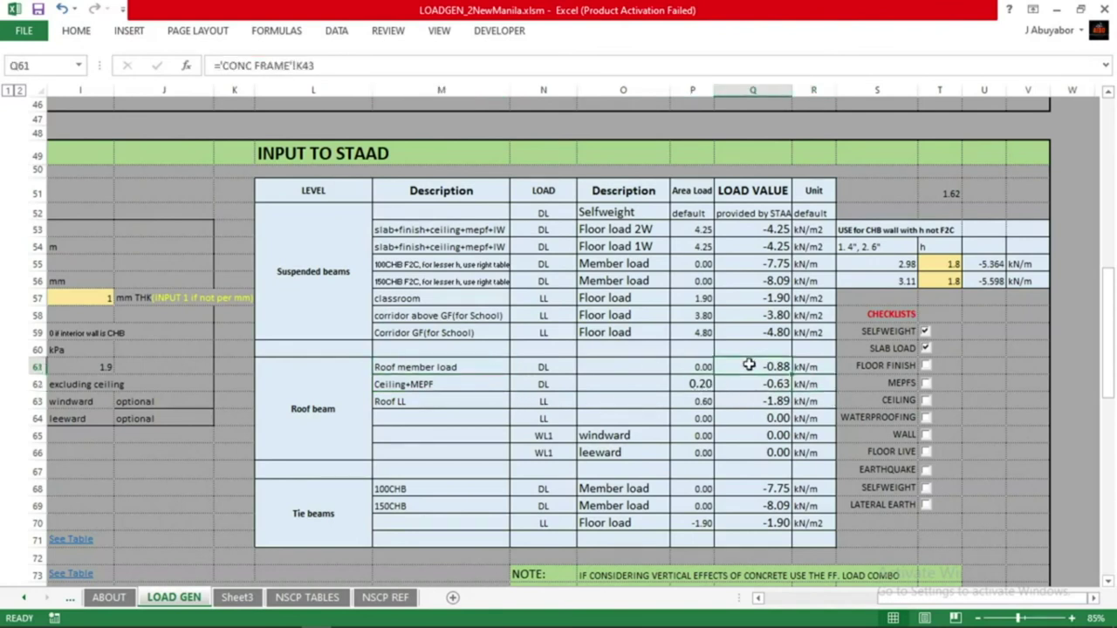
# Switch back to STAAD.Pro and add a uniform member load of 0.88 kN/m in the GY direction to the DL reference load
pyautogui.click(469, 616)
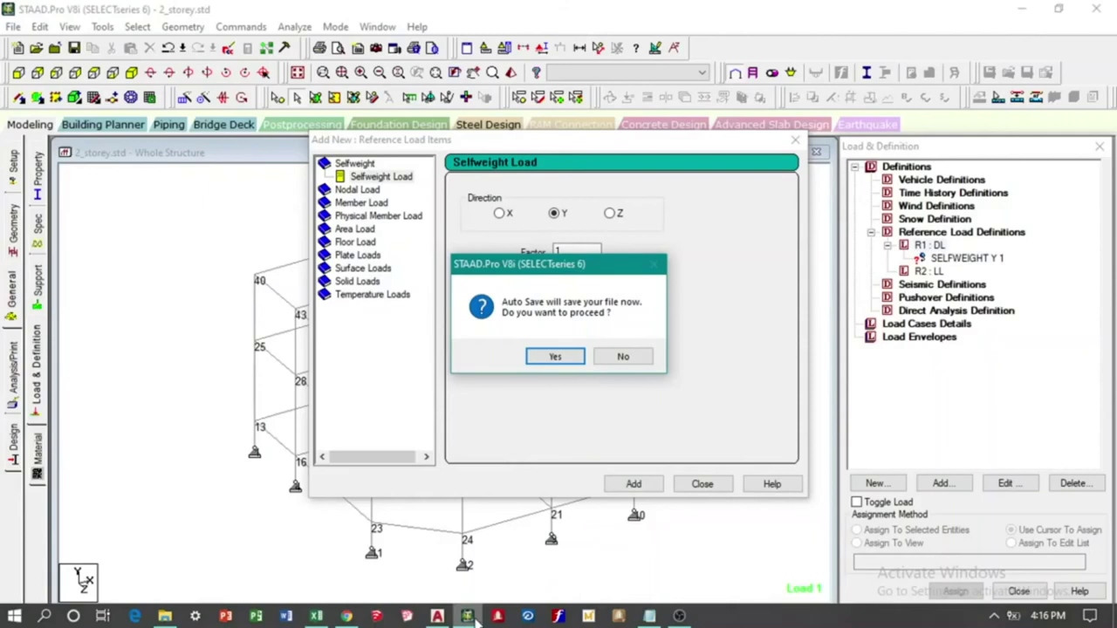
pyautogui.click(555, 358)
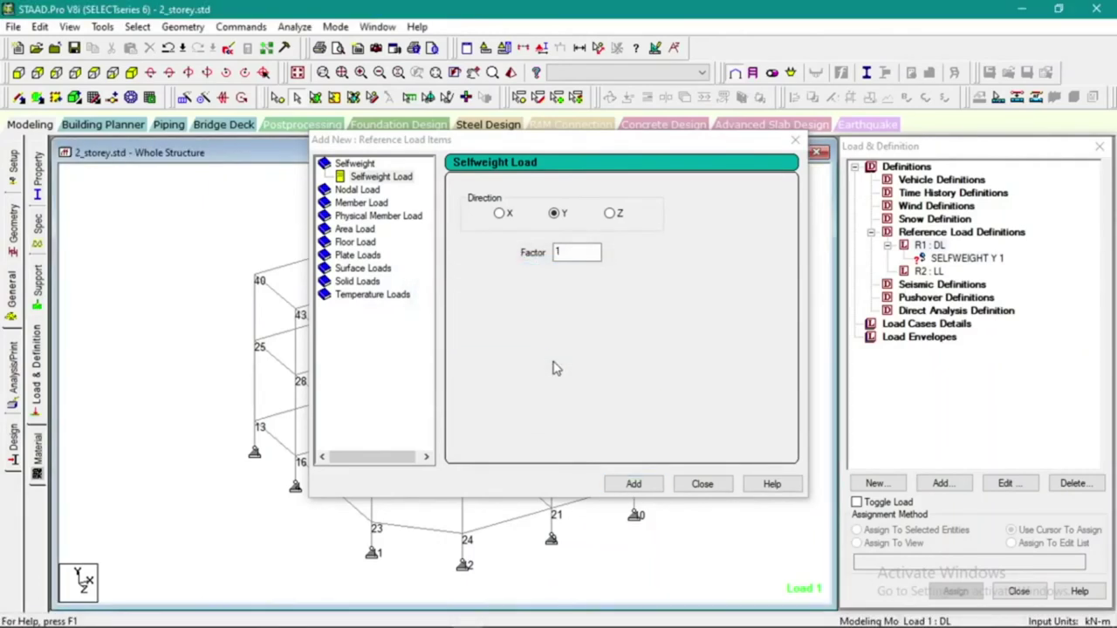
pyautogui.click(367, 203)
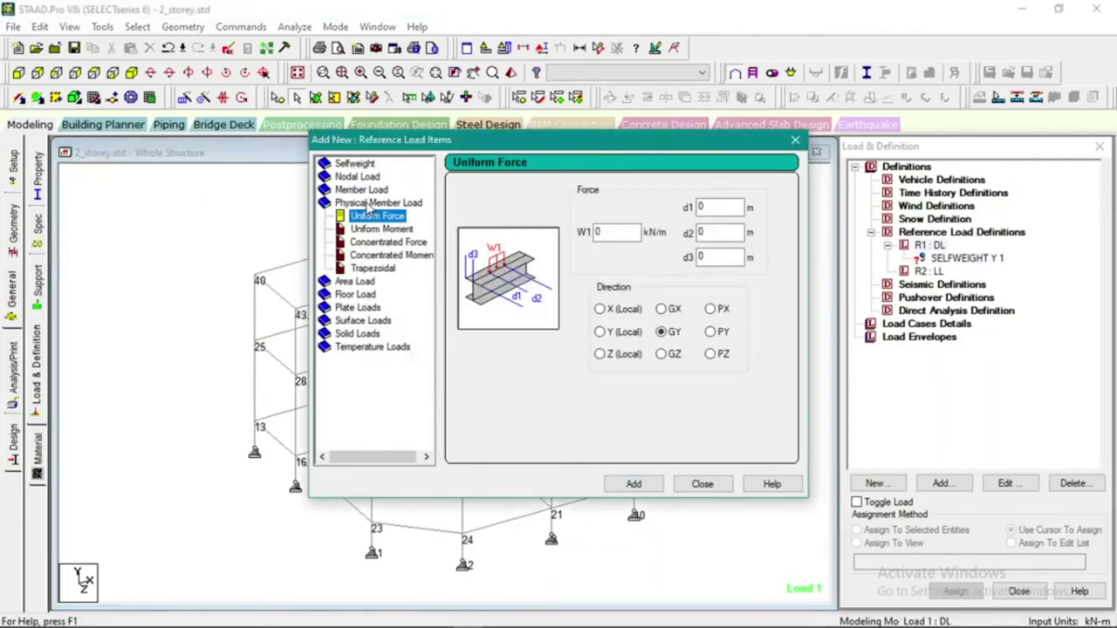
pyautogui.doubleClick(600, 232)
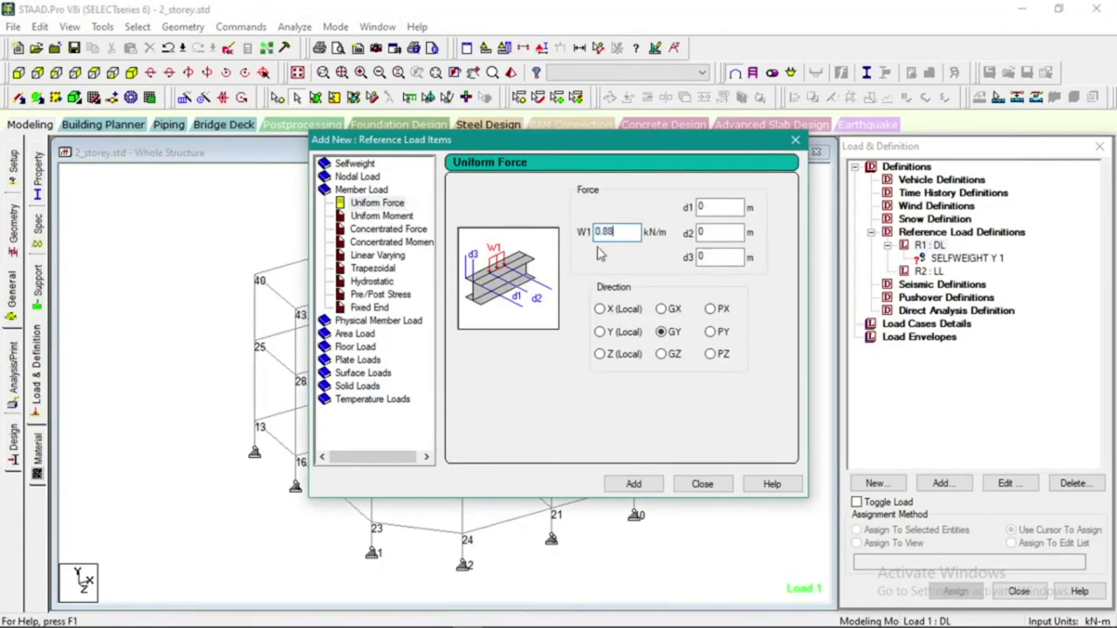
pyautogui.moveTo(407, 616)
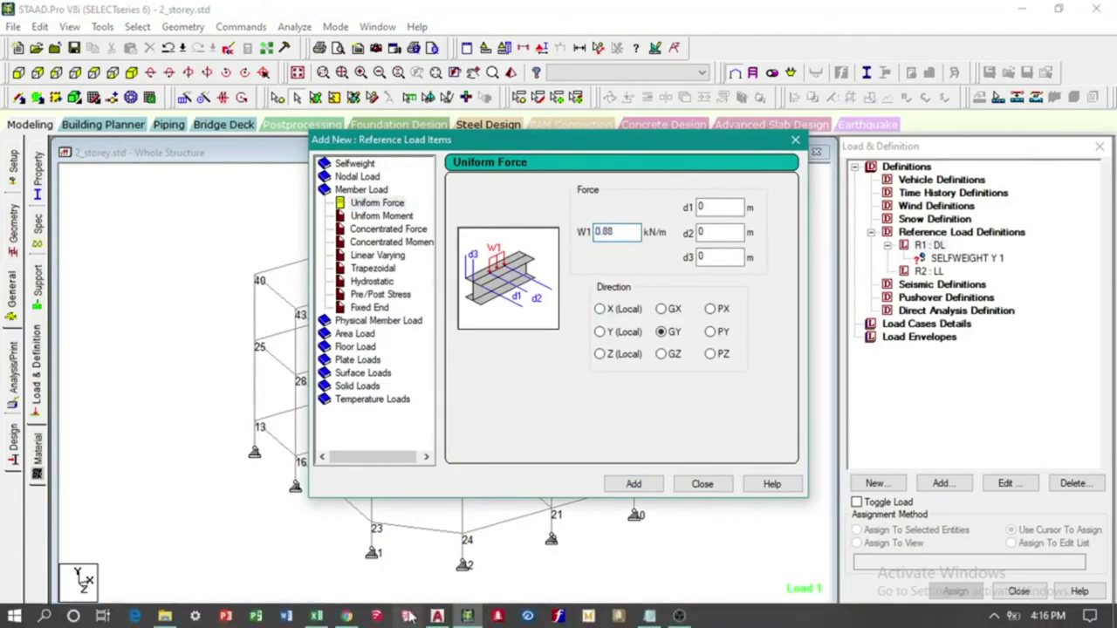
pyautogui.click(317, 616)
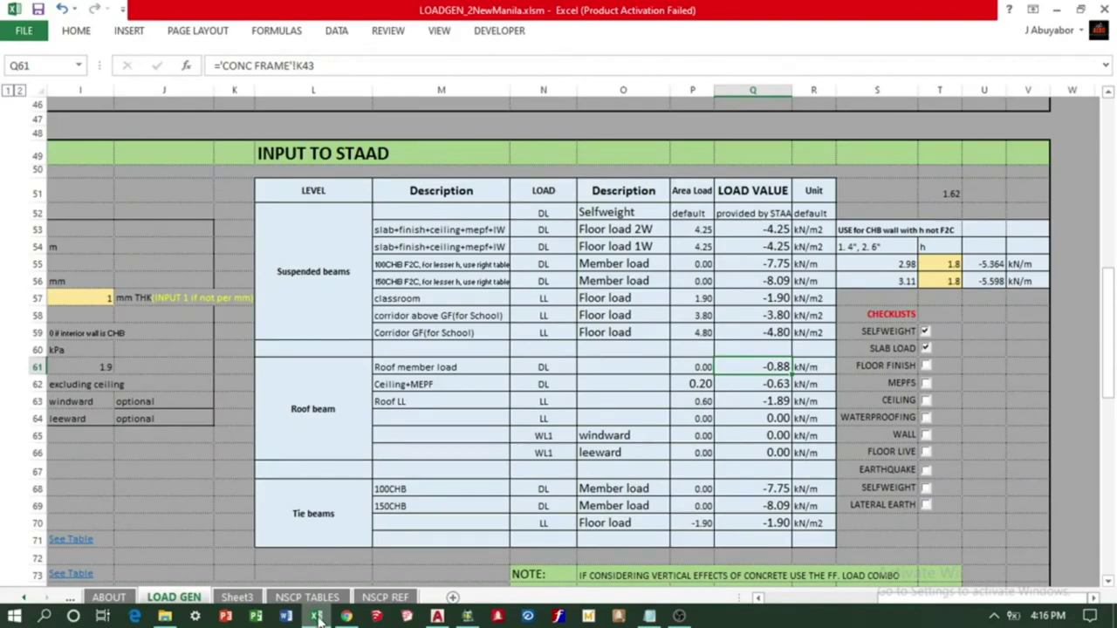
pyautogui.click(318, 616)
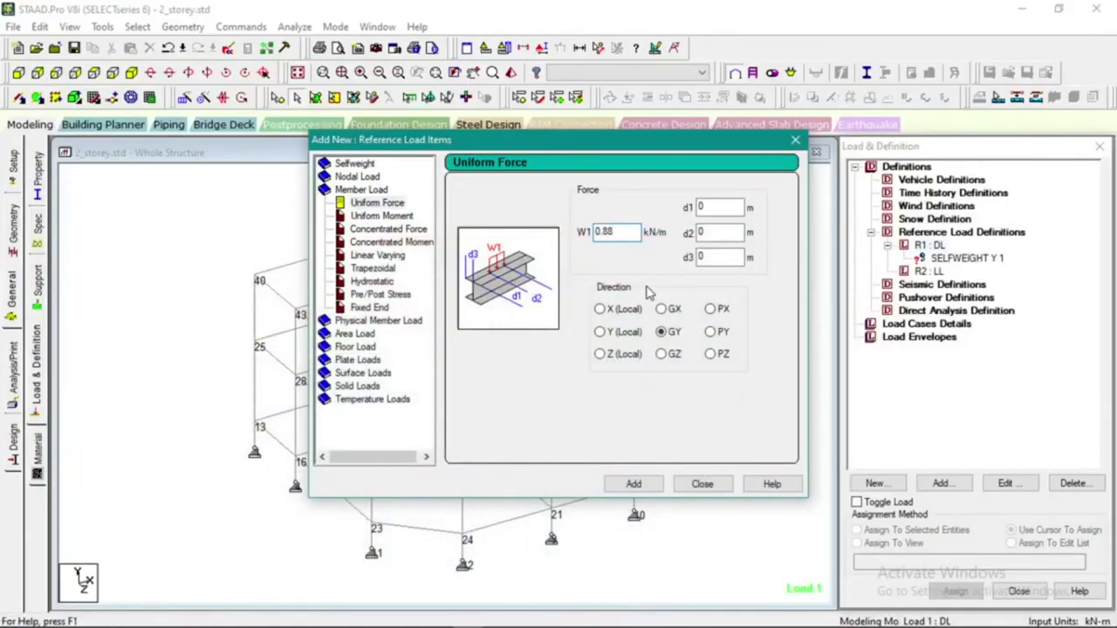
pyautogui.click(637, 485)
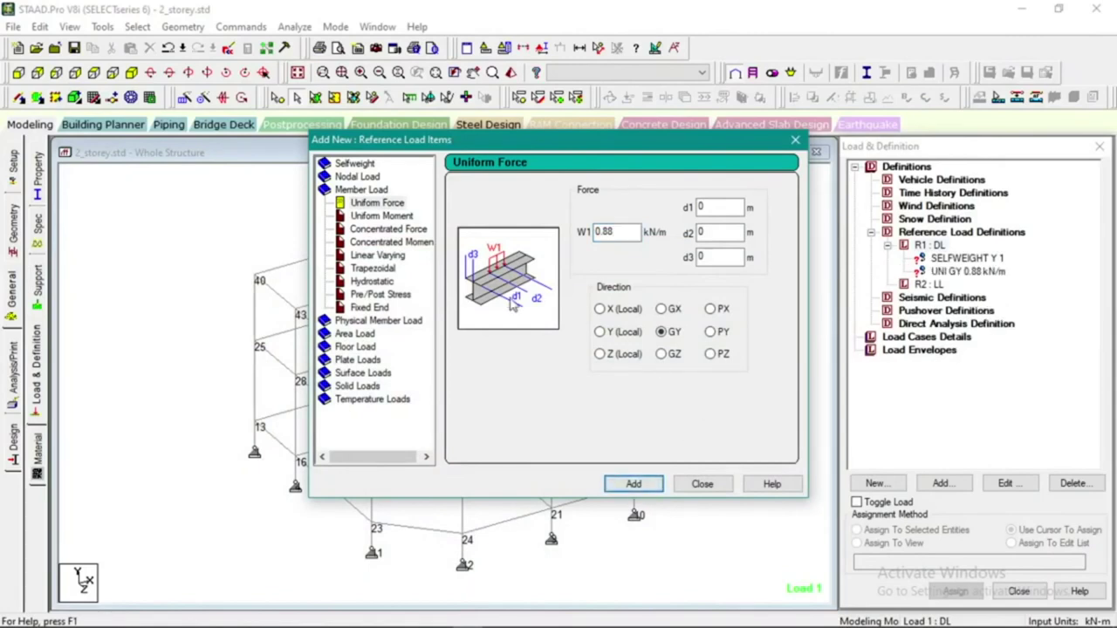
# Look up the Ceiling+MEPF load in the Excel workbook and add a 0.63 kN/m GY uniform member load to the DL reference load in STAAD.Pro
pyautogui.press('Left')
pyautogui.press('Left')
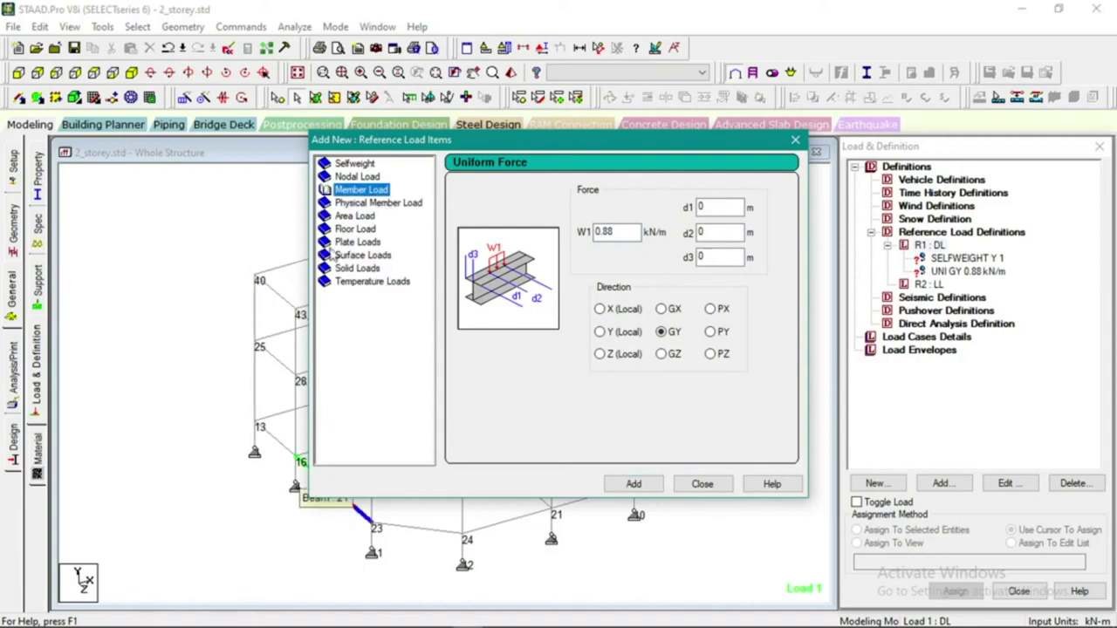
pyautogui.click(315, 616)
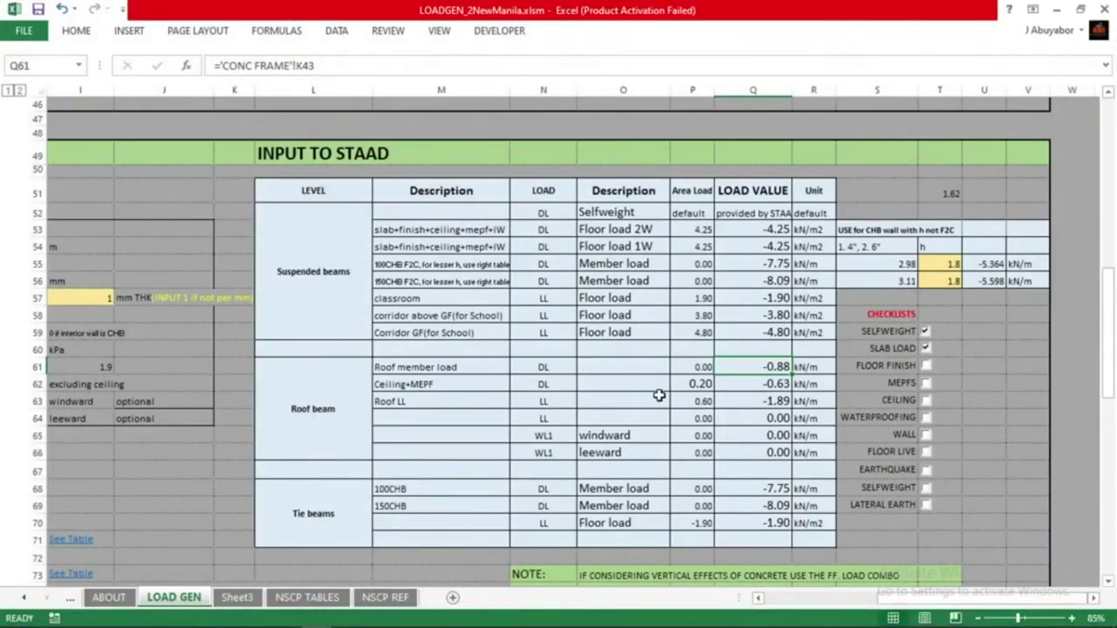
pyautogui.click(749, 385)
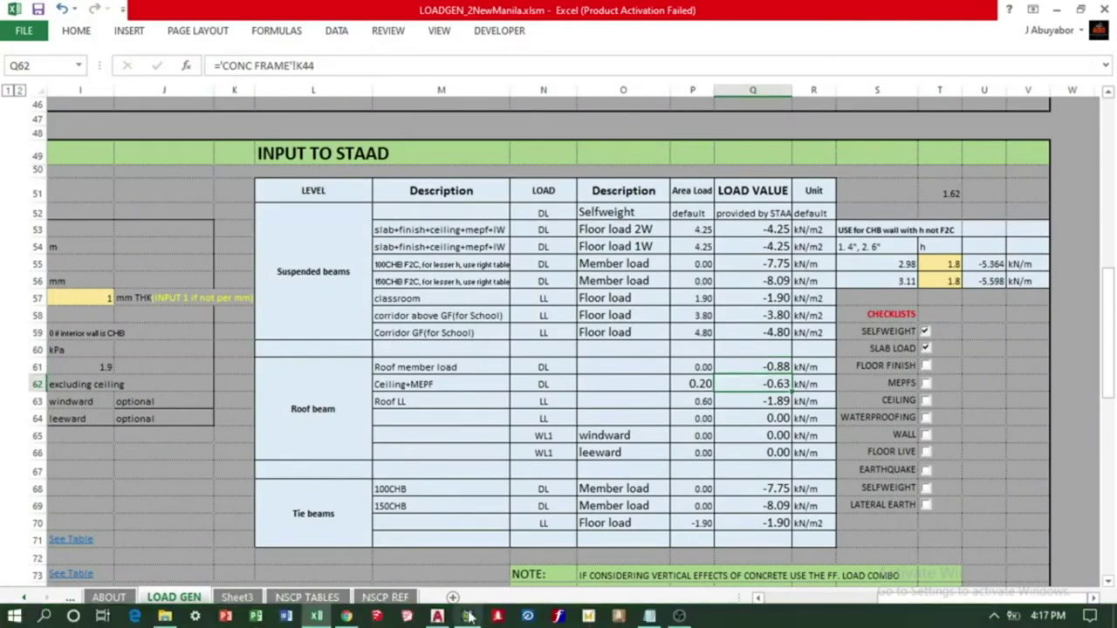
pyautogui.click(468, 615)
pyautogui.click(610, 232)
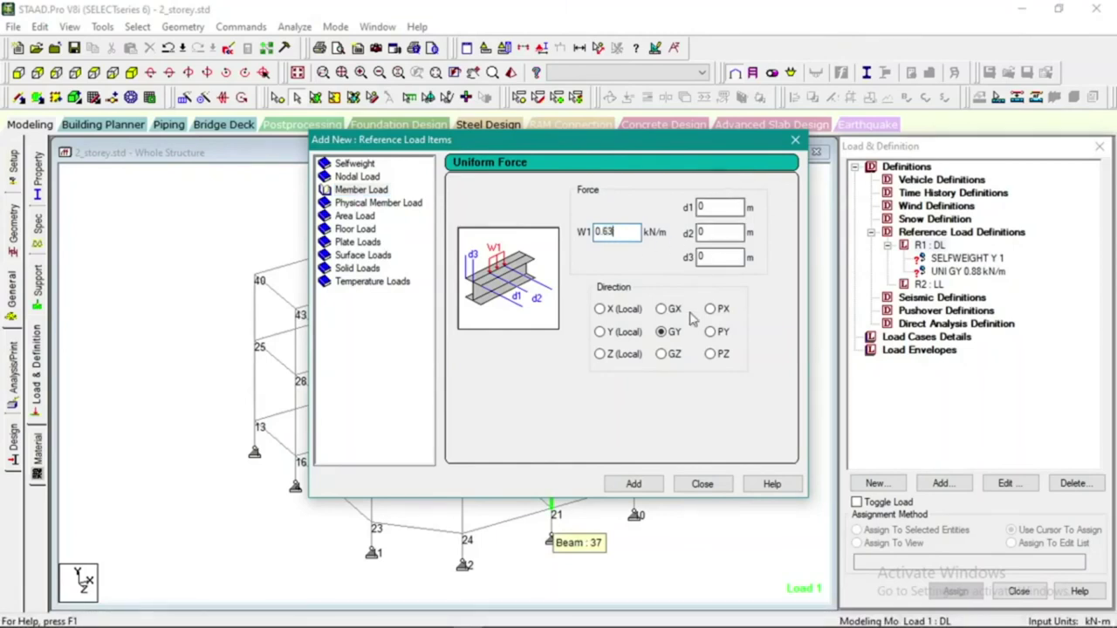
pyautogui.click(647, 490)
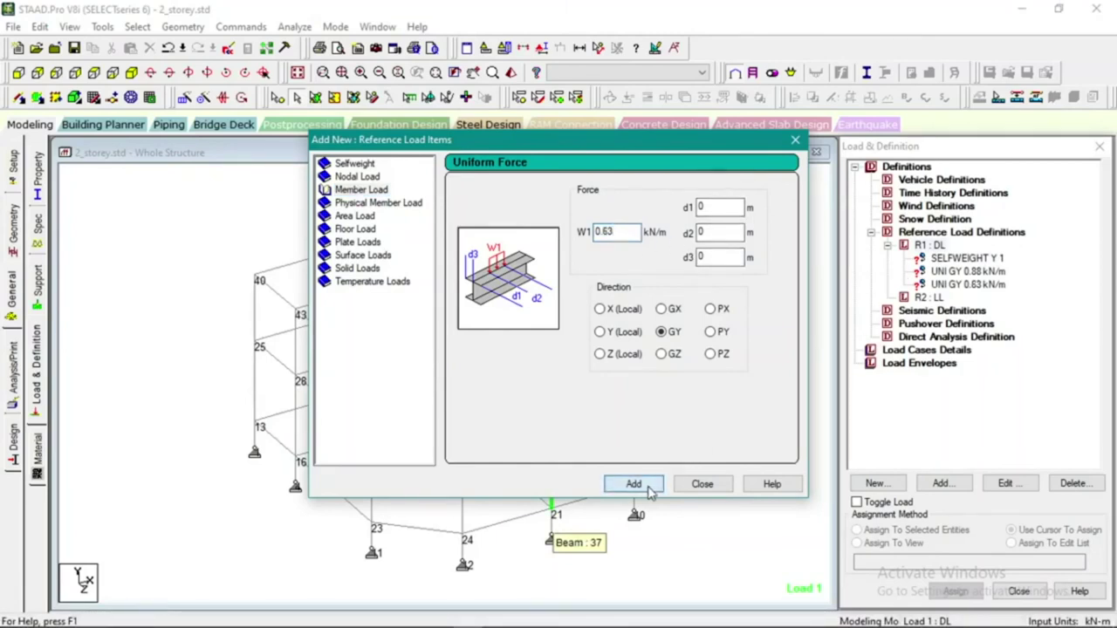
pyautogui.click(703, 485)
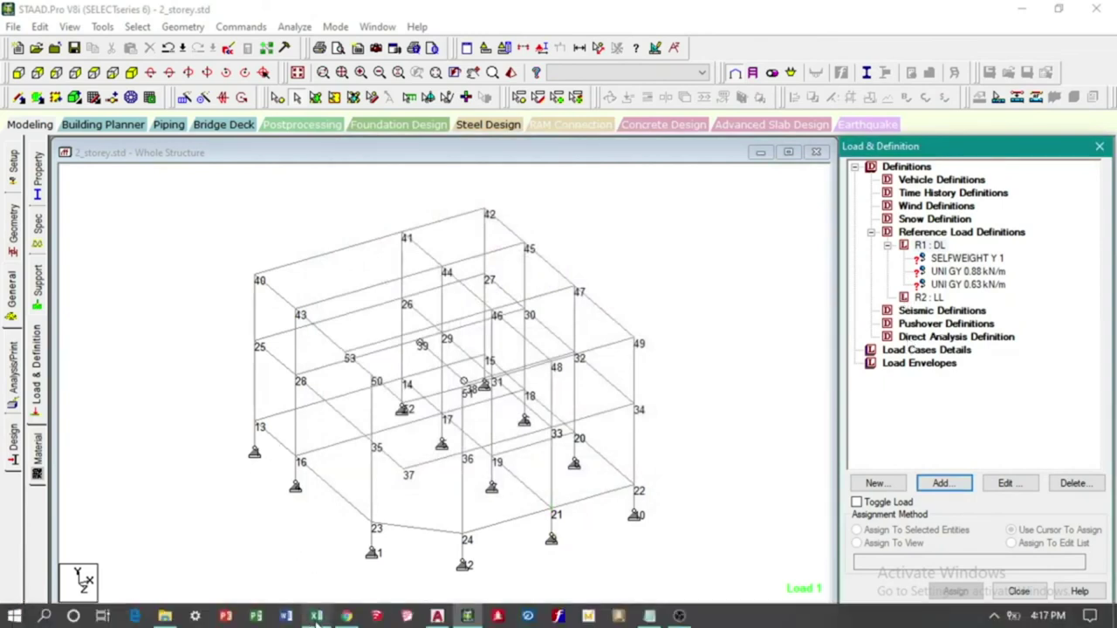
# Switch to the Excel workbook and examine the suspended beams' two-way and one-way floor load rows in the INPUT TO STAAD table
pyautogui.click(316, 616)
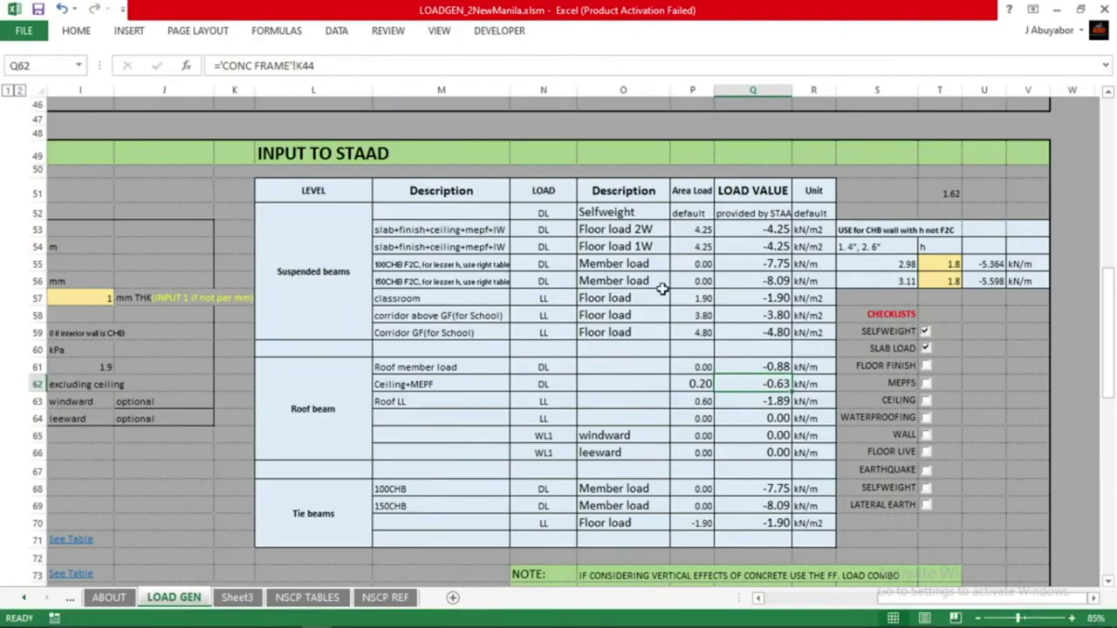
pyautogui.click(336, 293)
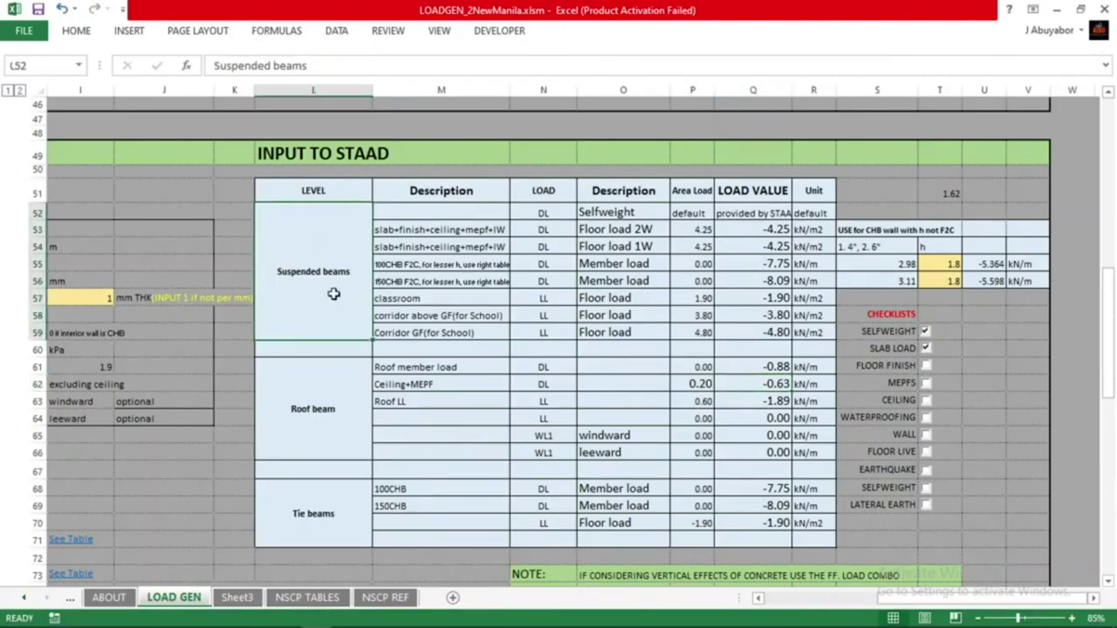
pyautogui.click(761, 229)
pyautogui.hotkey('shift', 'Down')
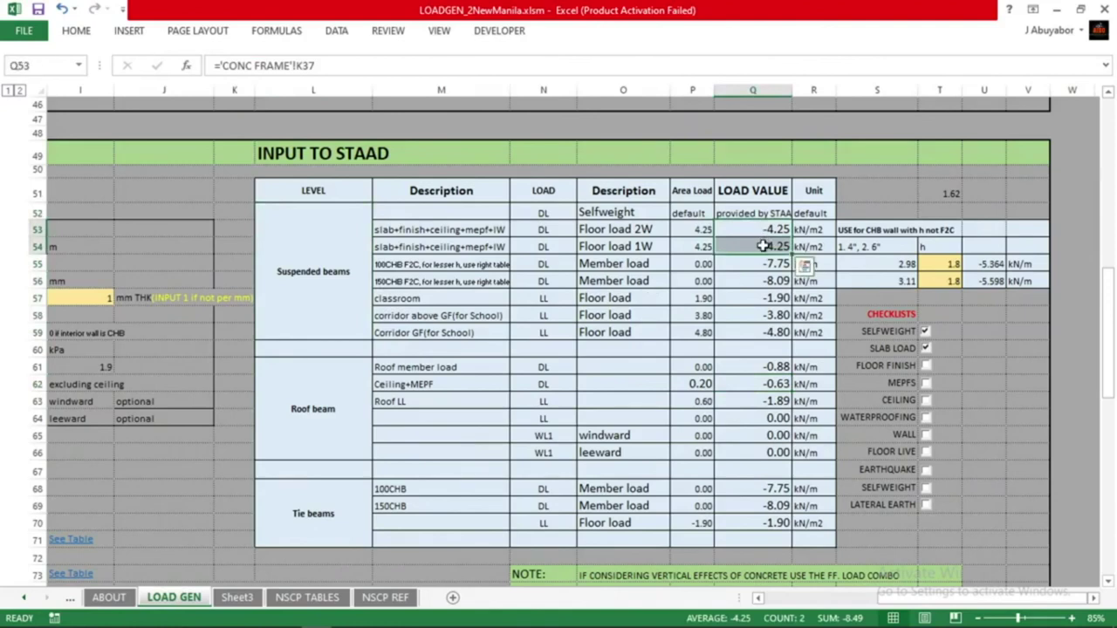
pyautogui.click(762, 229)
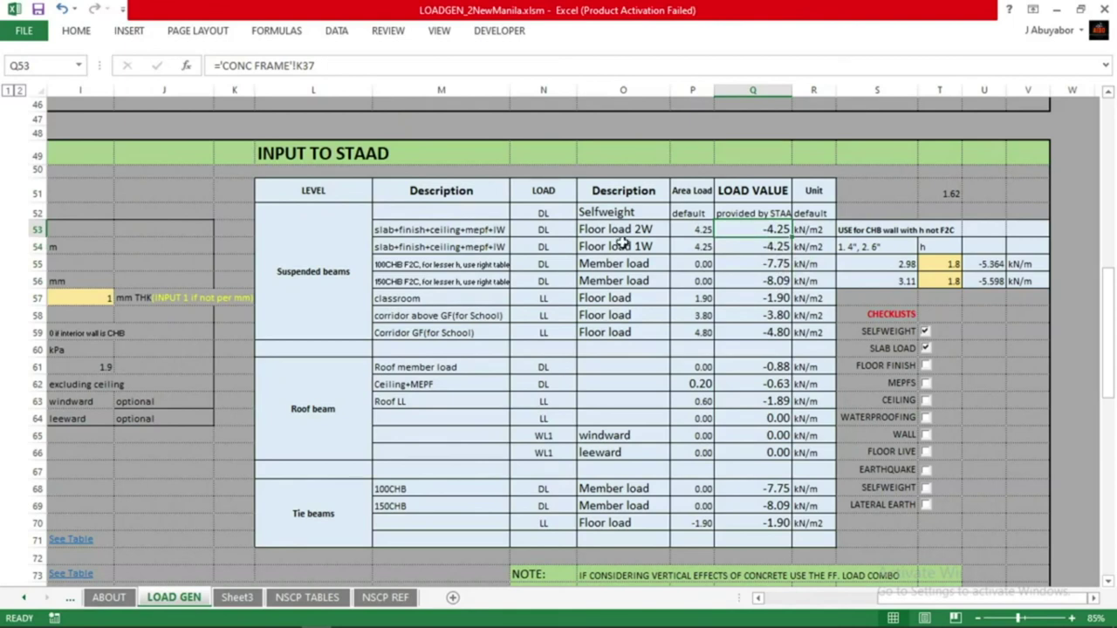
pyautogui.click(660, 229)
pyautogui.keyDown('shift'); pyautogui.click(650, 248); pyautogui.keyUp('shift')
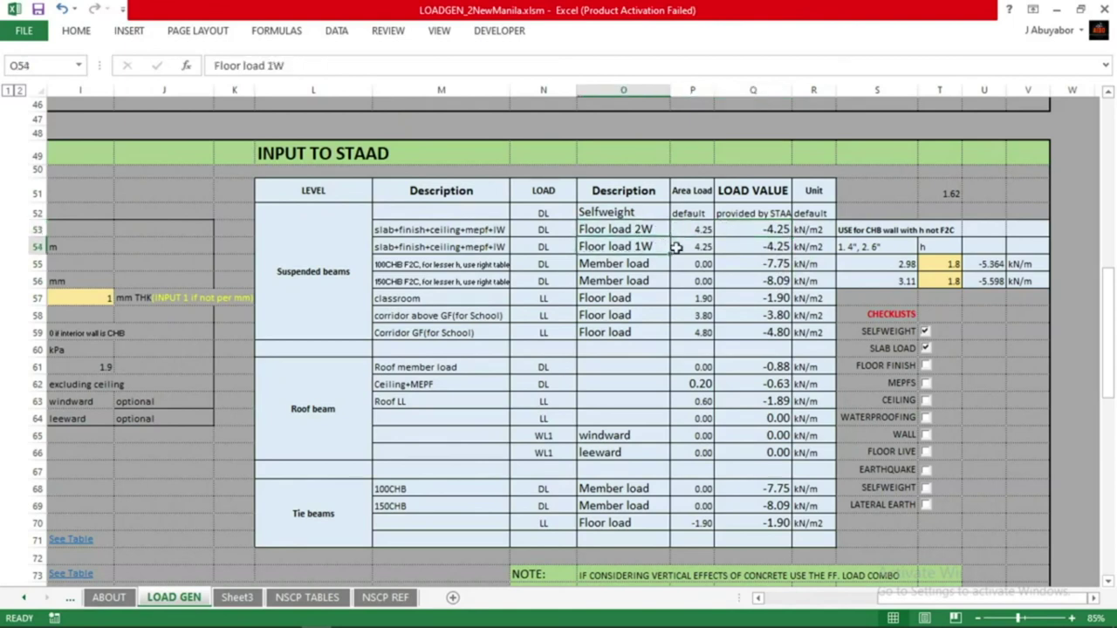
pyautogui.click(763, 225)
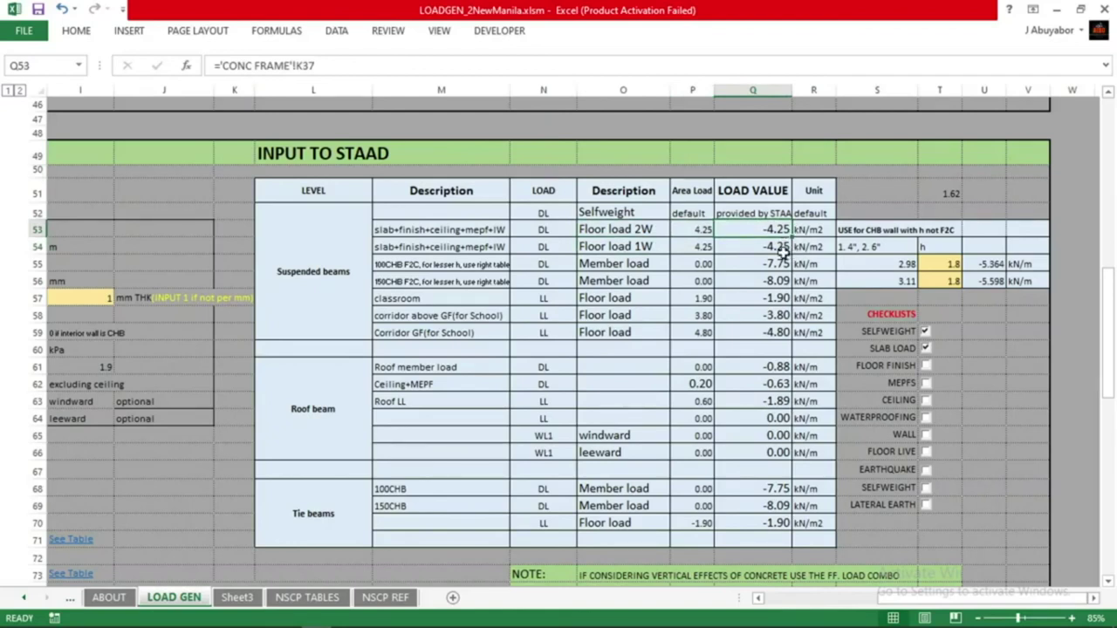
pyautogui.click(777, 247)
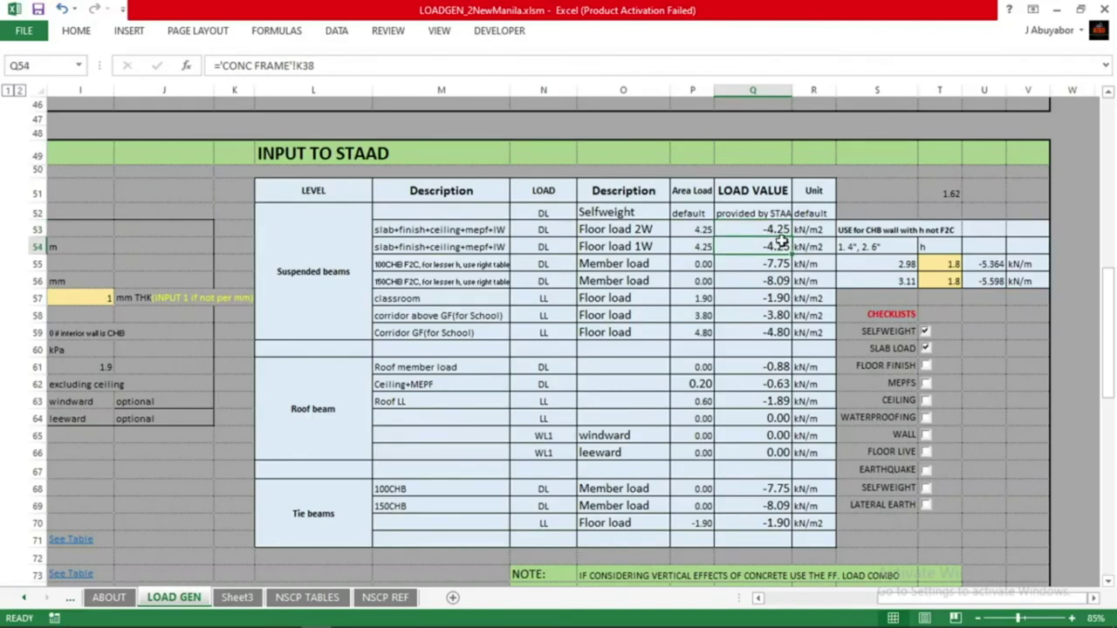
pyautogui.click(775, 228)
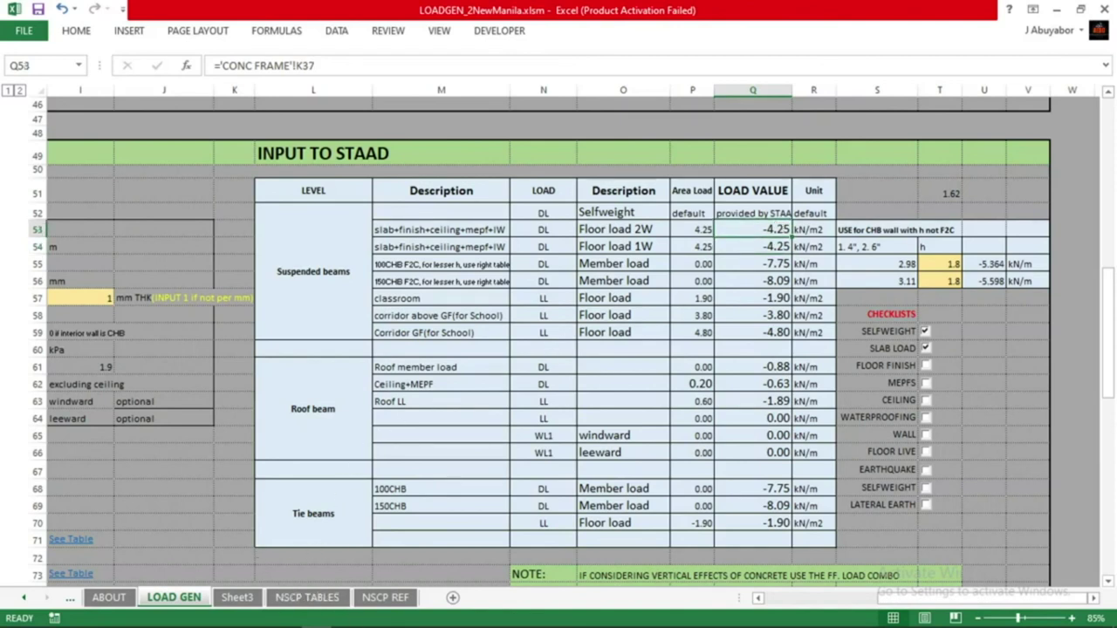
pyautogui.click(467, 616)
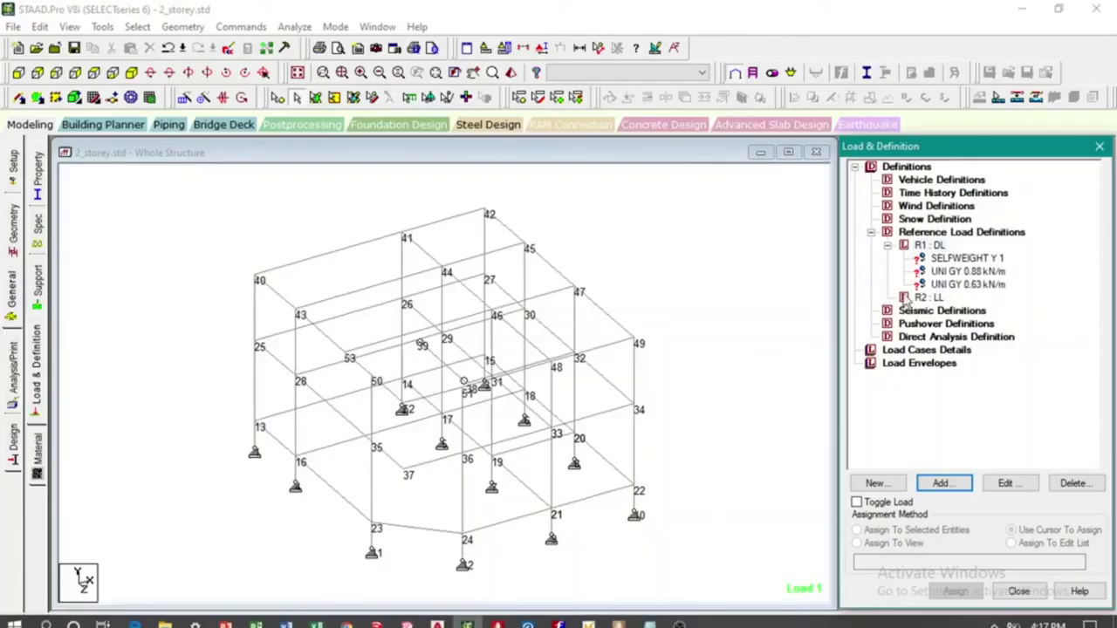
pyautogui.click(939, 247)
pyautogui.click(941, 484)
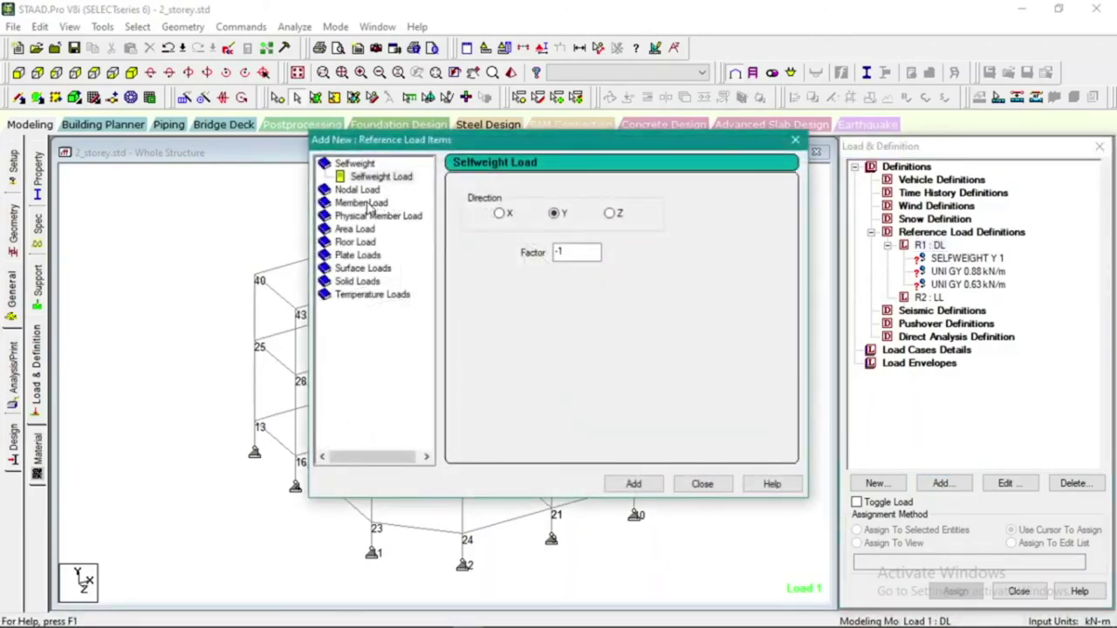
pyautogui.click(795, 141)
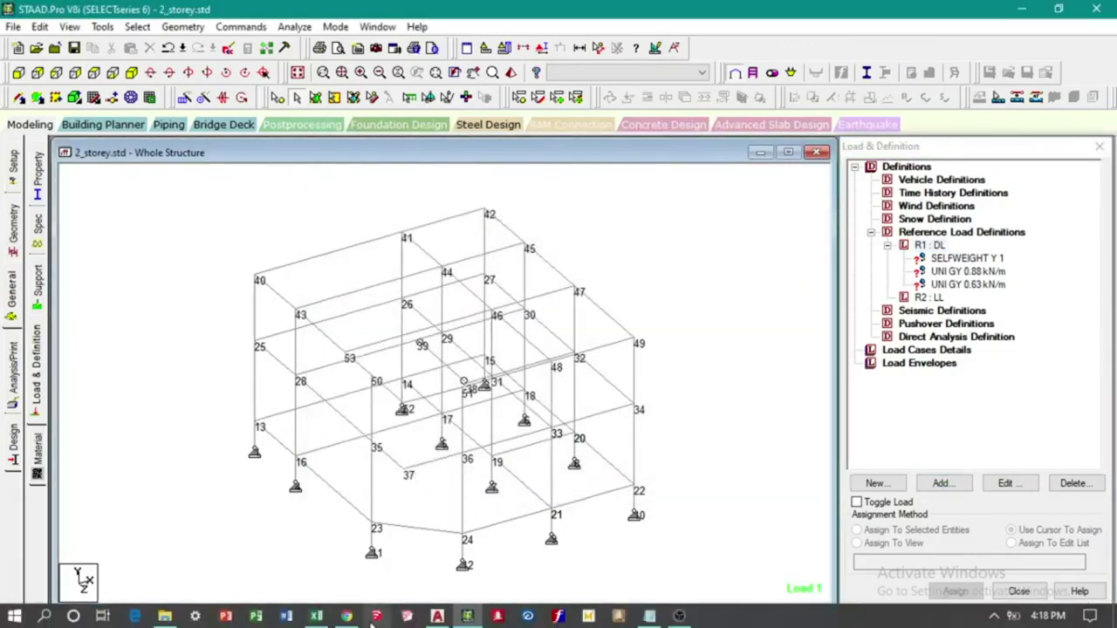
# Check the suspended beams' floor load, CHB wall member load and classroom rows in the Excel workbook
pyautogui.click(316, 621)
pyautogui.click(738, 262)
pyautogui.click(759, 280)
pyautogui.moveTo(754, 230); pyautogui.dragTo(761, 246)
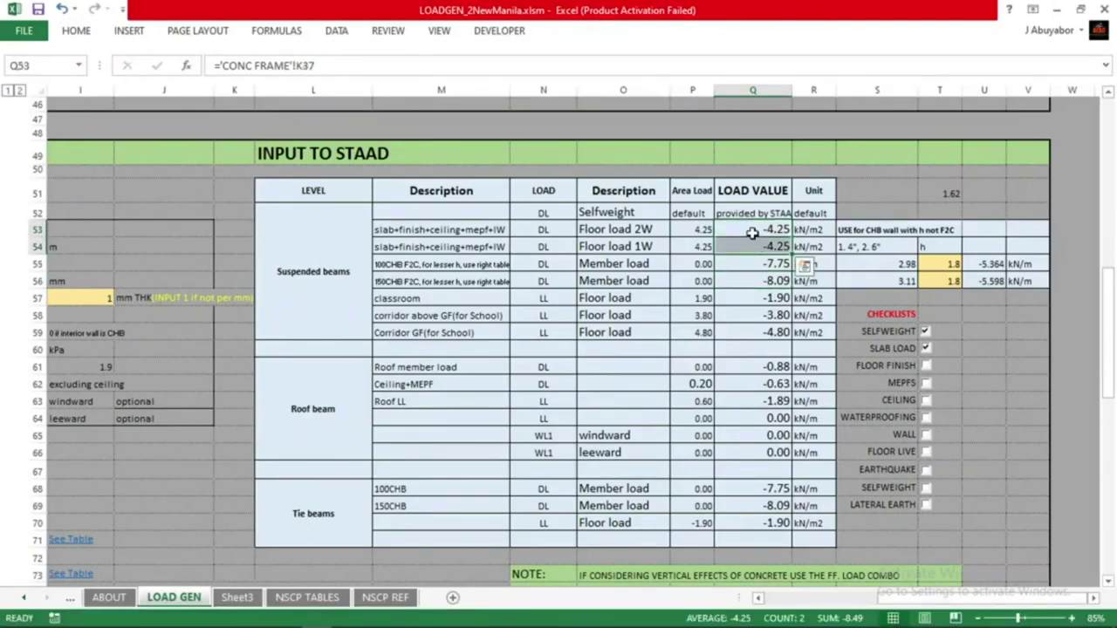
pyautogui.click(478, 298)
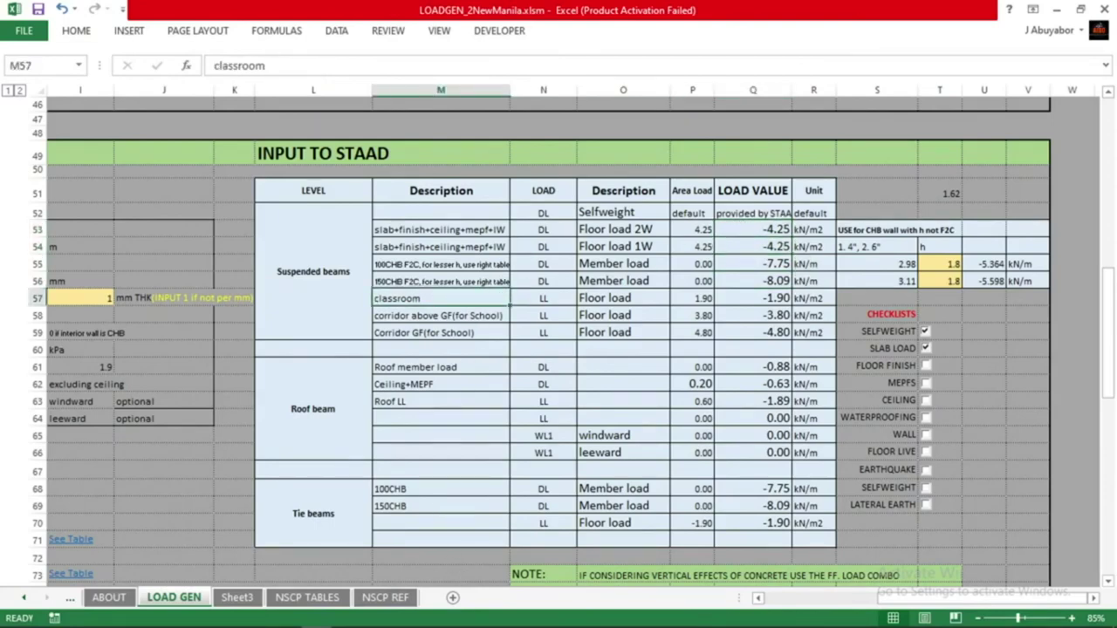
# Switch to STAAD.Pro, select the middle-level beams of the structure and display only the selected members
pyautogui.click(468, 622)
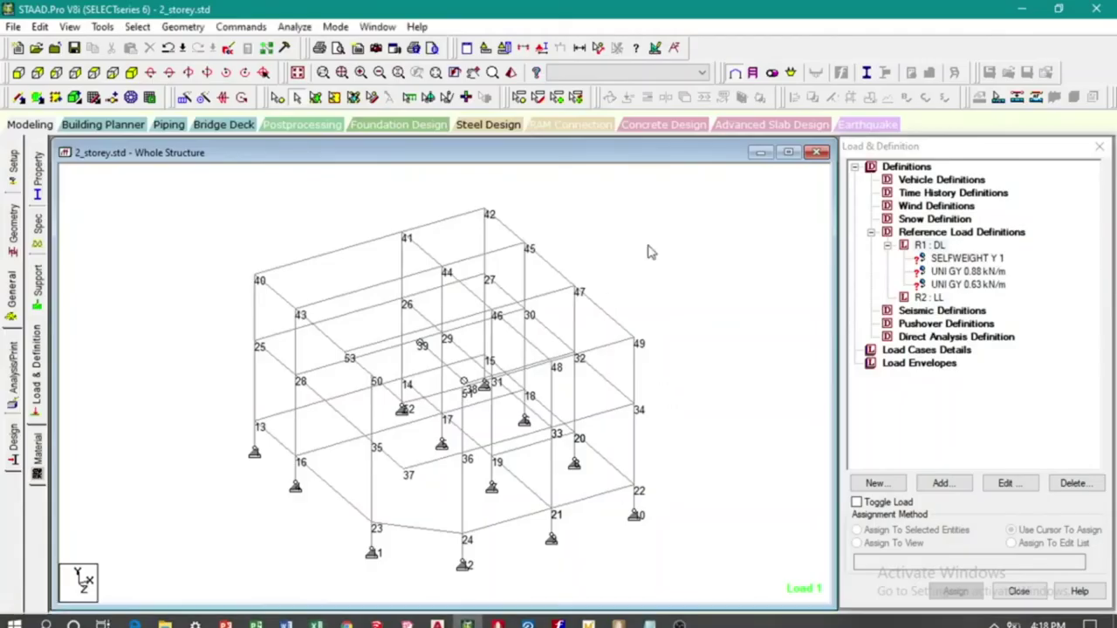
pyautogui.click(55, 75)
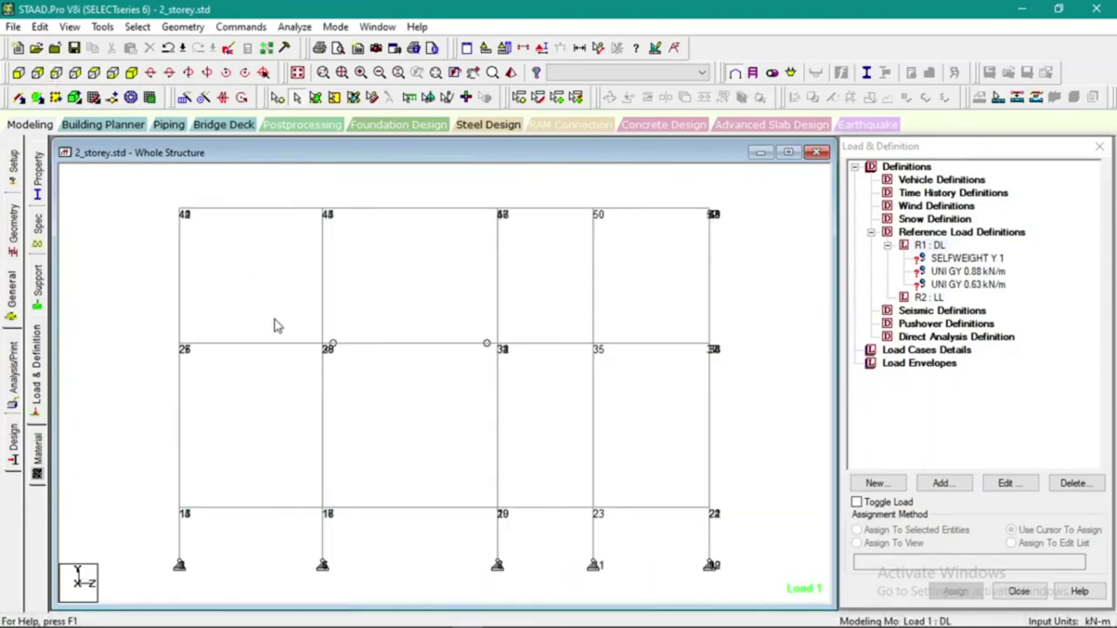
pyautogui.scroll(-1, 274, 325)
pyautogui.moveTo(188, 332); pyautogui.dragTo(701, 370)
pyautogui.click(68, 26)
pyautogui.click(105, 77)
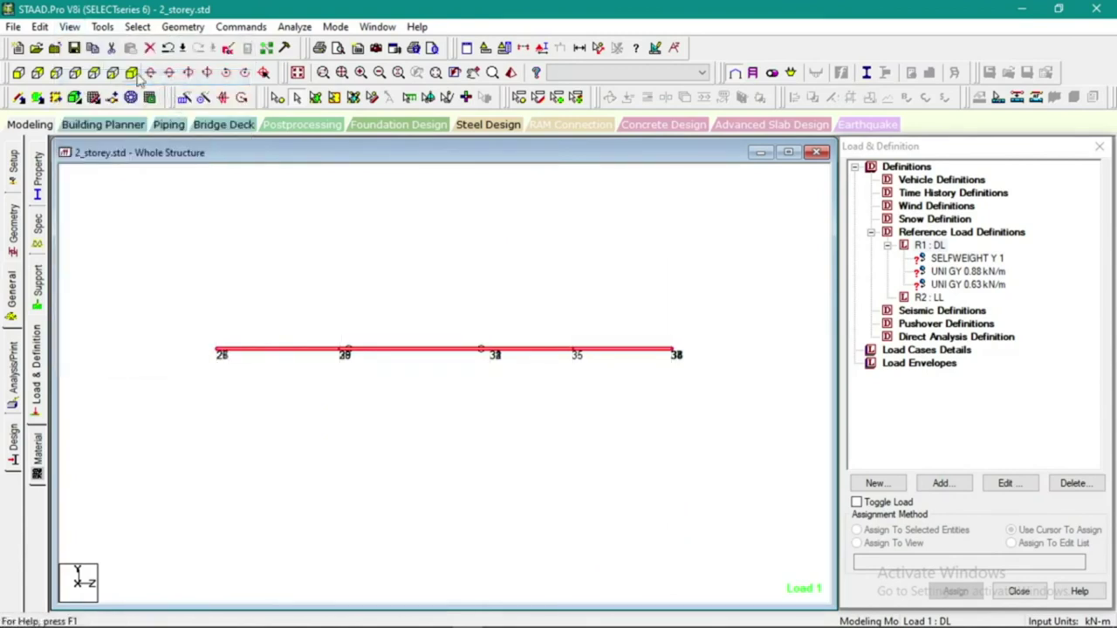
pyautogui.click(131, 72)
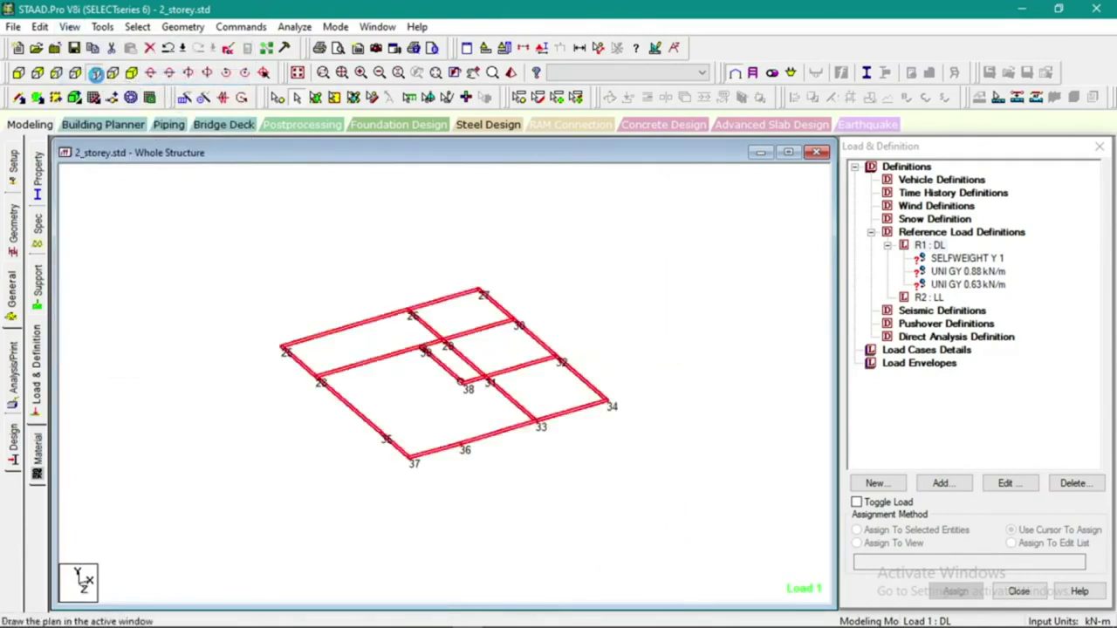
# Measure the slab panel's sides on the isolated floor, from node 25 to node 28 and from node 25 to node 26
pyautogui.click(93, 73)
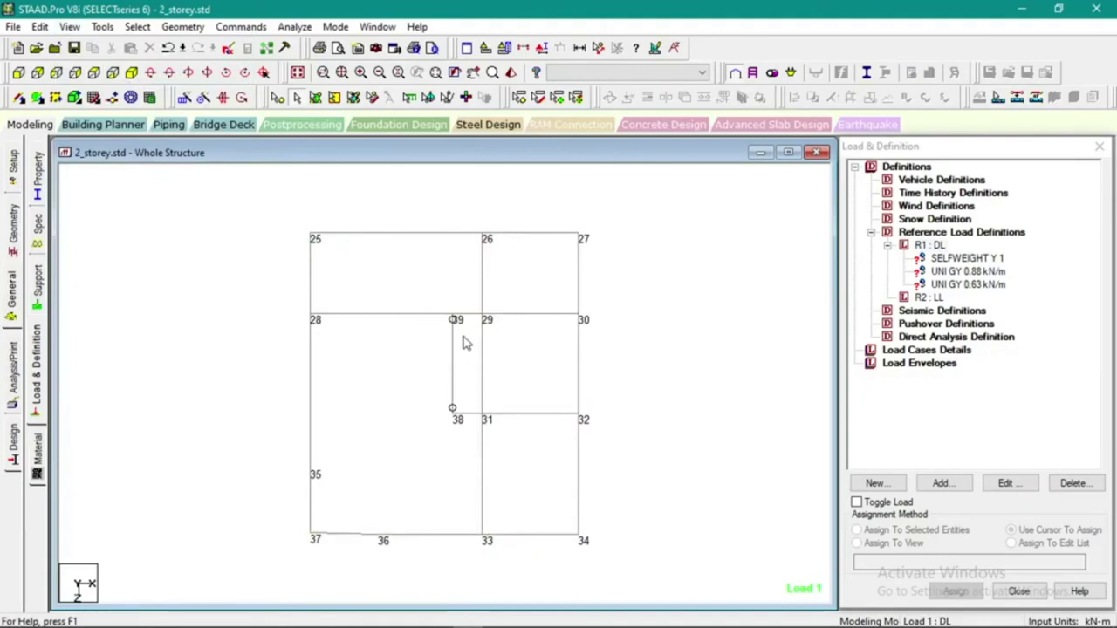
pyautogui.click(480, 370)
pyautogui.click(418, 274)
pyautogui.click(598, 48)
pyautogui.click(314, 239)
pyautogui.click(314, 319)
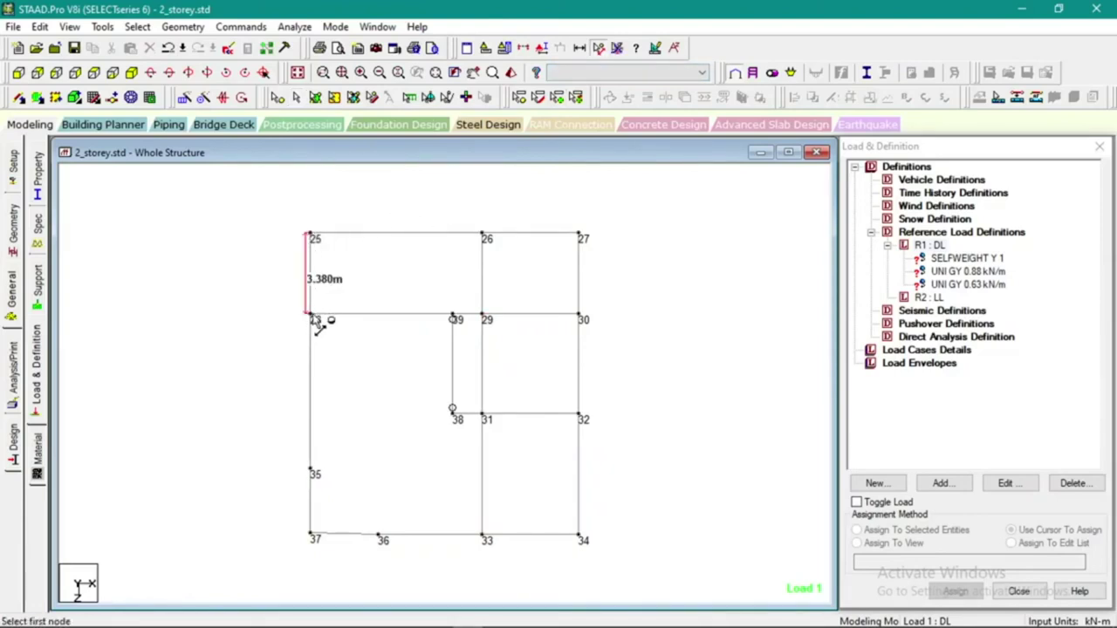
pyautogui.click(314, 238)
pyautogui.click(483, 236)
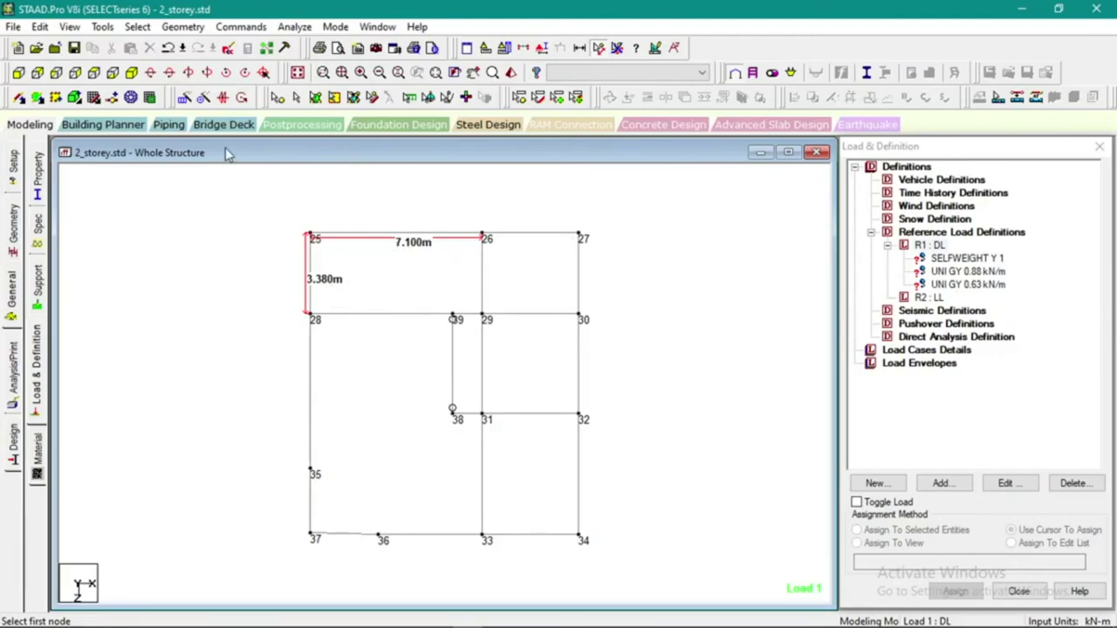
pyautogui.click(131, 73)
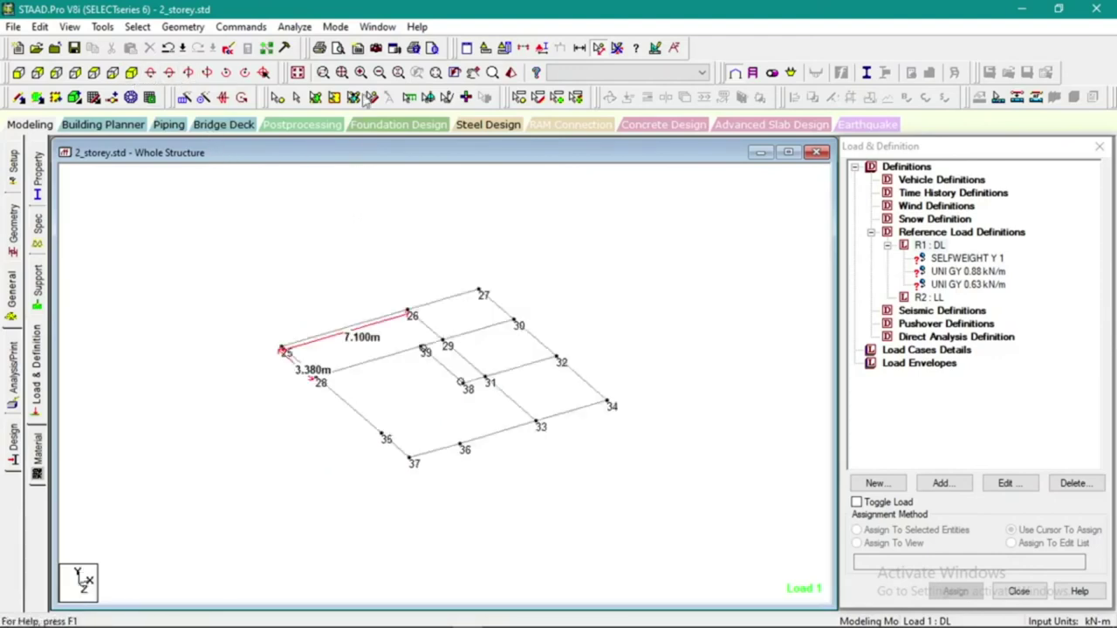
# Clear the displayed dimensions and select the beams bounding the panels between nodes 25-26-29-28 and 39-29-31-38
pyautogui.click(616, 48)
pyautogui.click(350, 336)
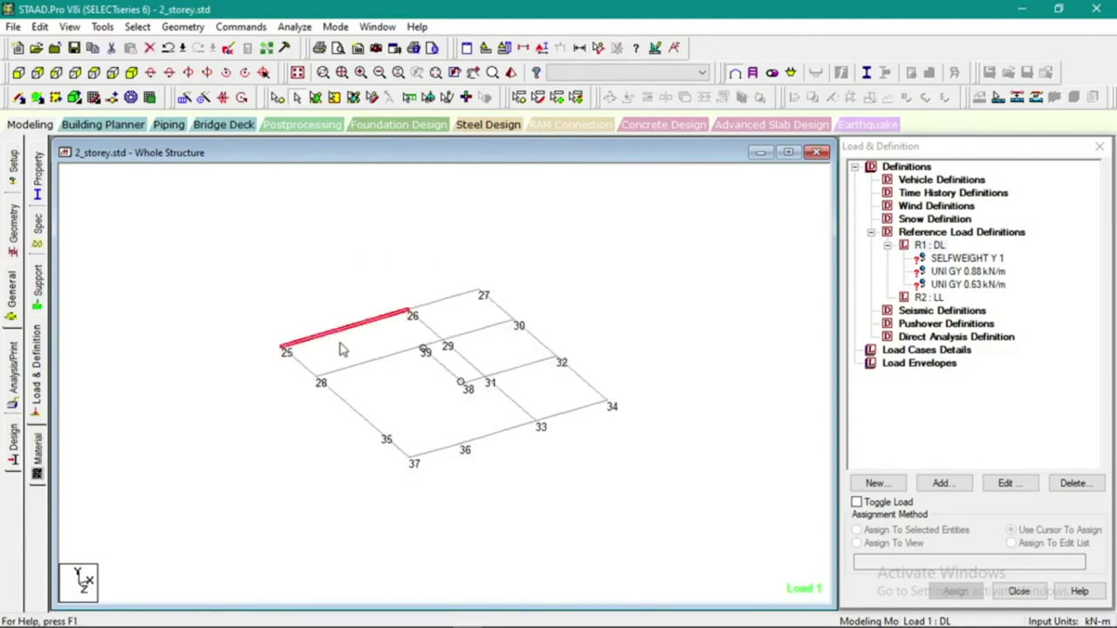
pyautogui.keyDown('ctrl'); pyautogui.click(307, 369); pyautogui.keyUp('ctrl')
pyautogui.keyDown('ctrl'); pyautogui.click(420, 348); pyautogui.keyUp('ctrl')
pyautogui.keyDown('ctrl'); pyautogui.click(426, 329); pyautogui.keyUp('ctrl')
pyautogui.keyDown('ctrl'); pyautogui.click(432, 346); pyautogui.keyUp('ctrl')
pyautogui.keyDown('ctrl'); pyautogui.click(439, 365); pyautogui.keyUp('ctrl')
pyautogui.keyDown('ctrl'); pyautogui.click(466, 363); pyautogui.keyUp('ctrl')
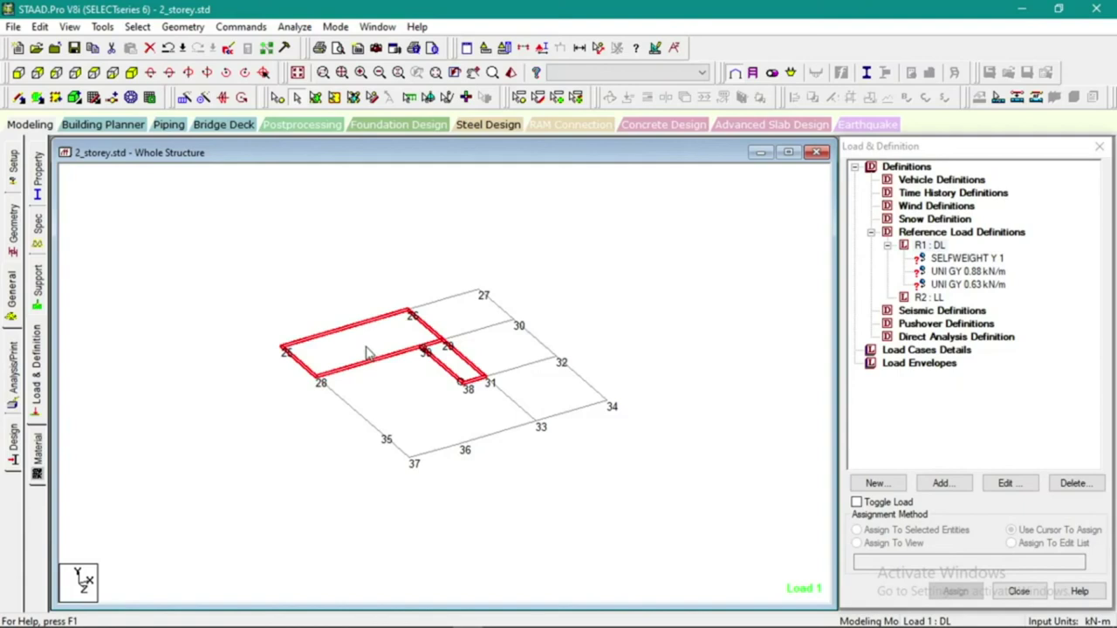
# Create a floor group named 1W, associate it with the selected beams, and highlight its members to check them
pyautogui.click(544, 324)
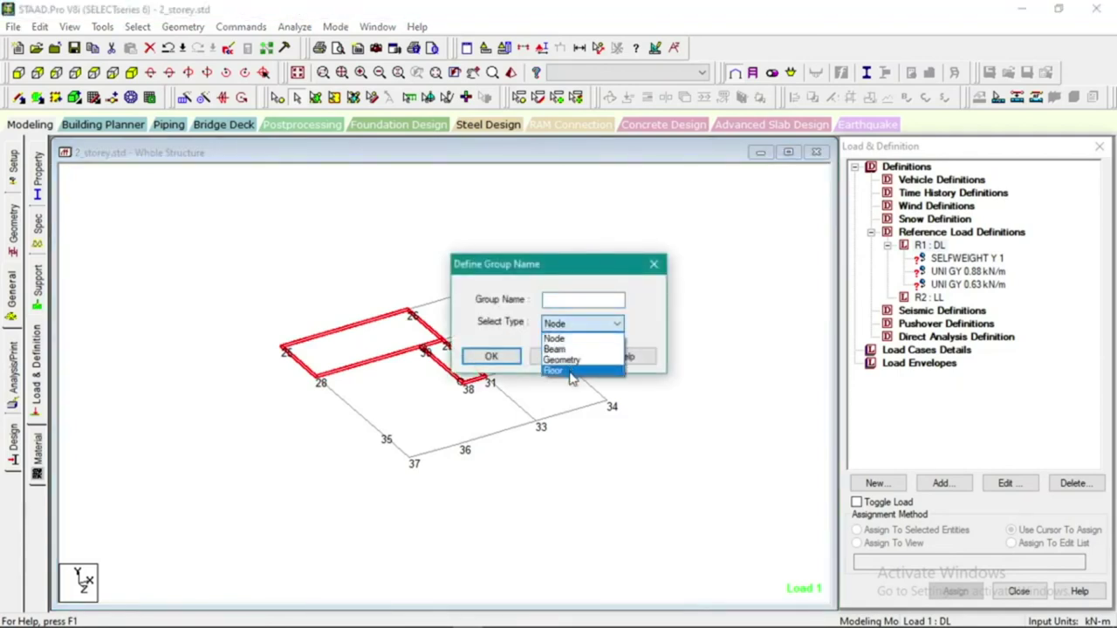
pyautogui.click(571, 372)
pyautogui.click(566, 301)
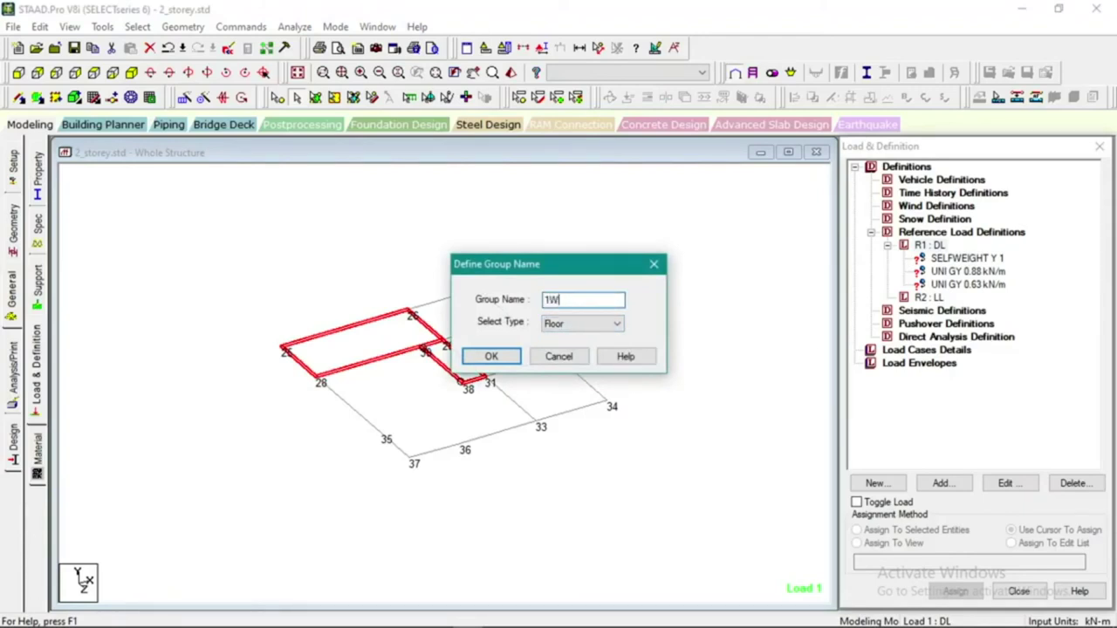
pyautogui.click(492, 356)
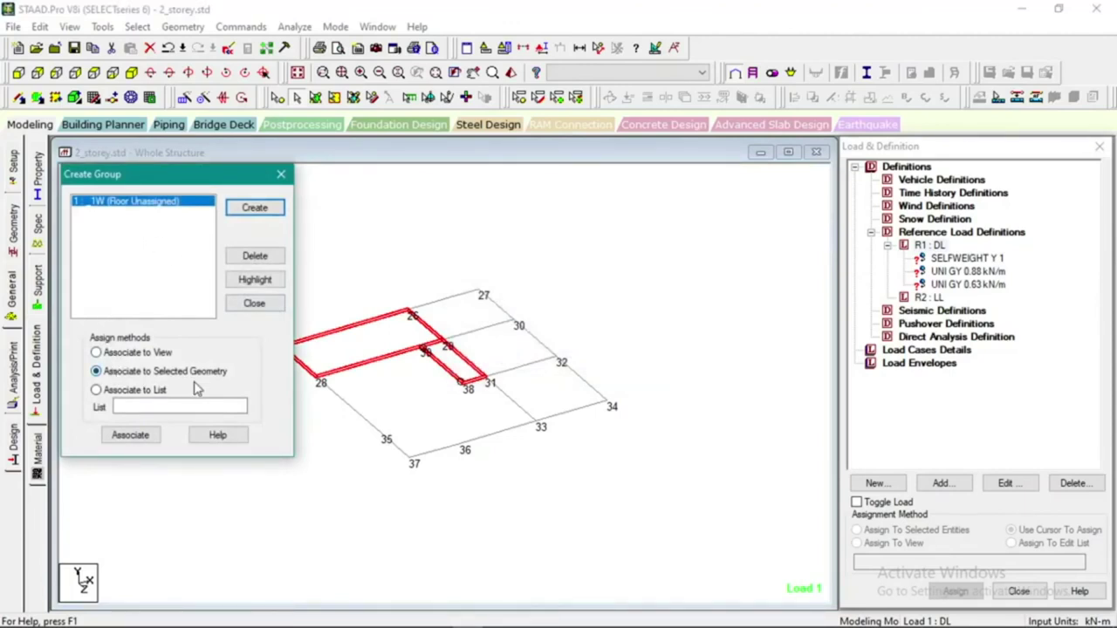
pyautogui.click(131, 435)
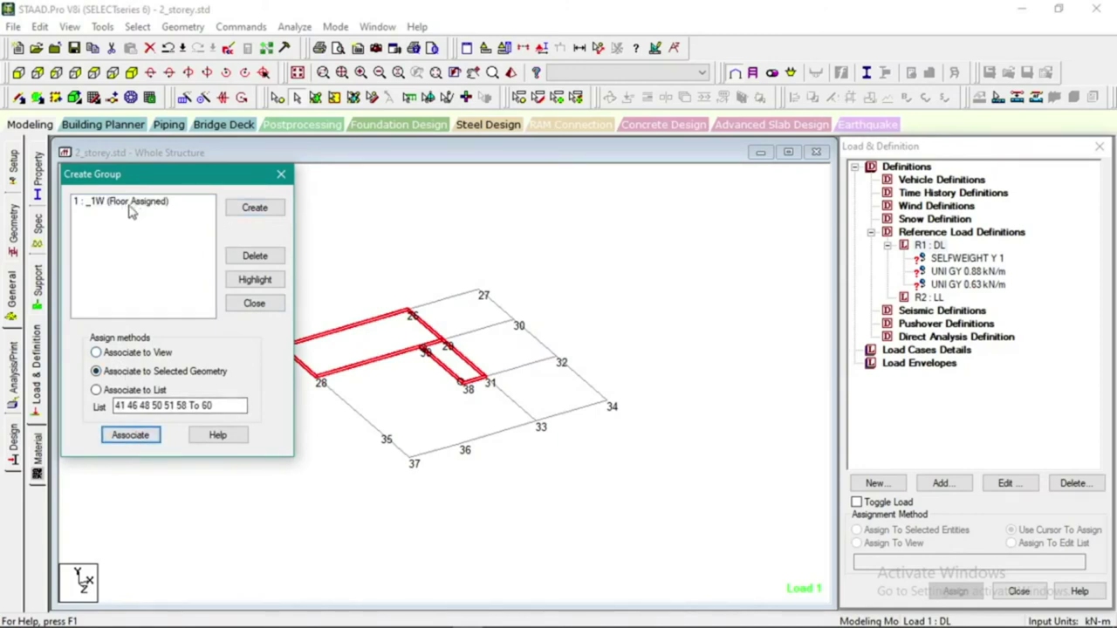
pyautogui.click(399, 228)
pyautogui.click(131, 207)
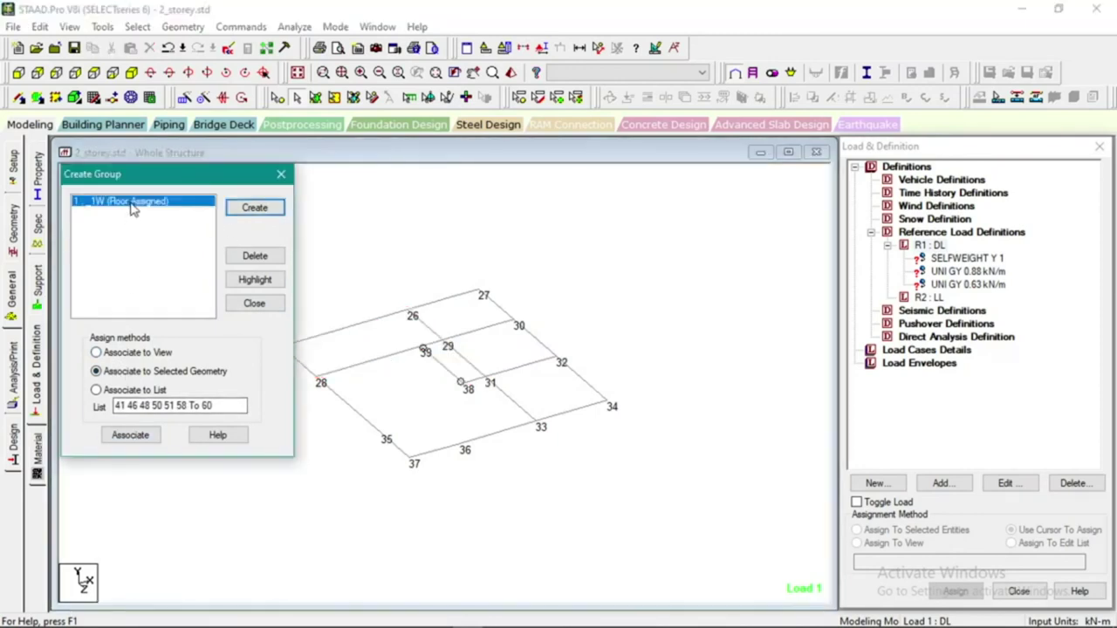
pyautogui.click(254, 280)
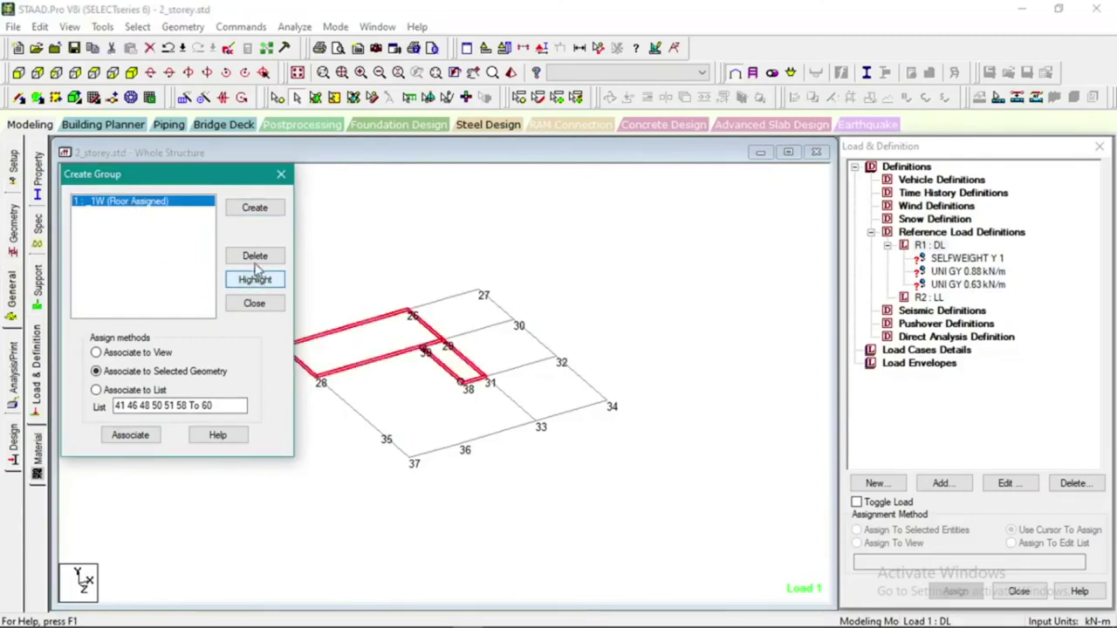
# Create a second group named 2W with the type Floor
pyautogui.click(256, 207)
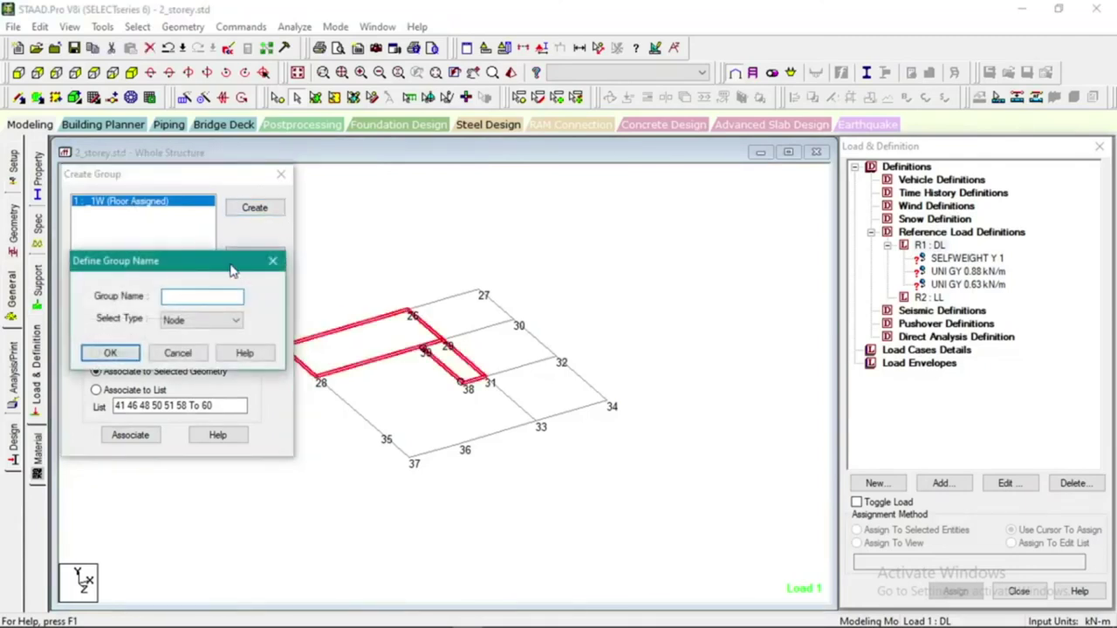
pyautogui.click(196, 321)
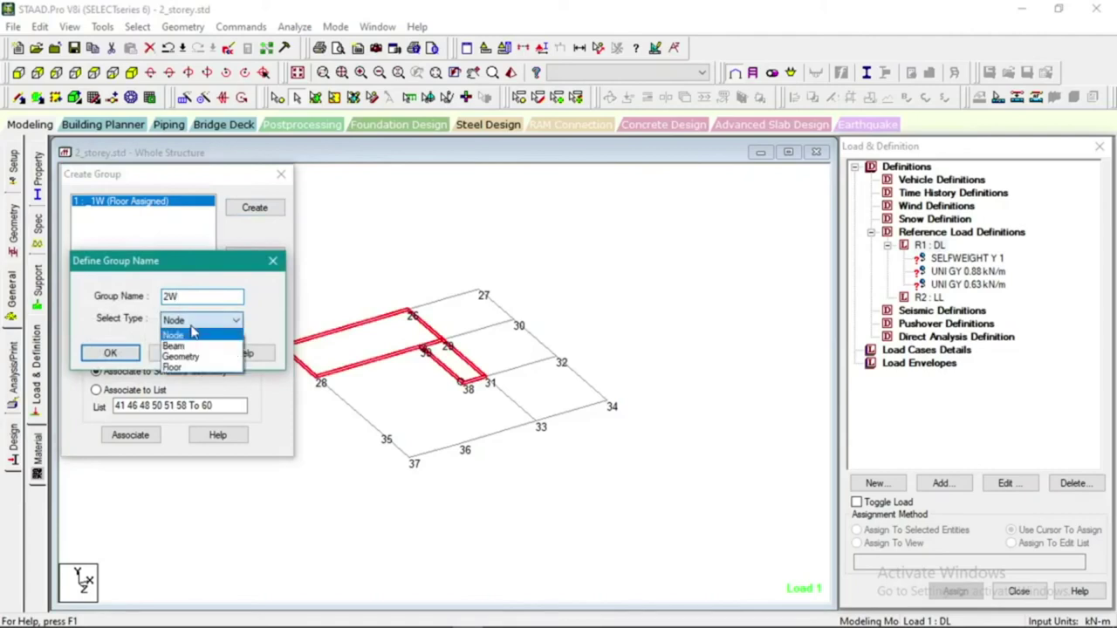
pyautogui.click(179, 370)
pyautogui.click(132, 354)
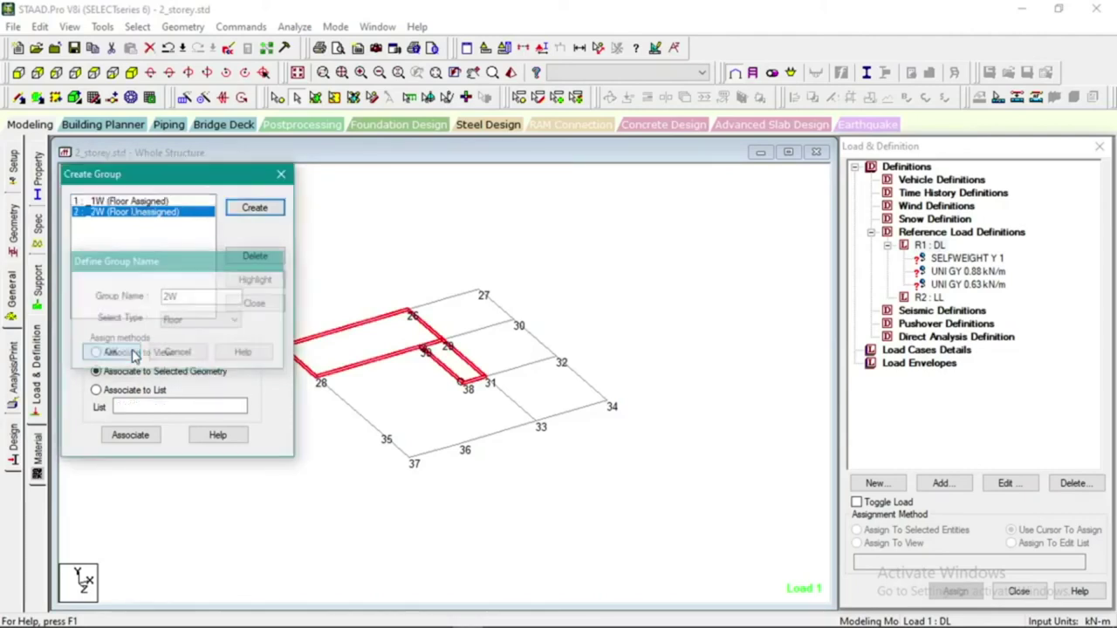
# Select the beams bounding the three panels between nodes 26, 27, 34 and 33 and associate them with group _2W
pyautogui.click(439, 302)
pyautogui.keyDown('ctrl'); pyautogui.click(470, 333); pyautogui.keyUp('ctrl')
pyautogui.keyDown('ctrl'); pyautogui.click(499, 307); pyautogui.keyUp('ctrl')
pyautogui.keyDown('ctrl'); pyautogui.click(536, 340); pyautogui.keyUp('ctrl')
pyautogui.keyDown('ctrl'); pyautogui.click(487, 373); pyautogui.keyUp('ctrl')
pyautogui.keyDown('ctrl'); pyautogui.click(467, 365); pyautogui.keyUp('ctrl')
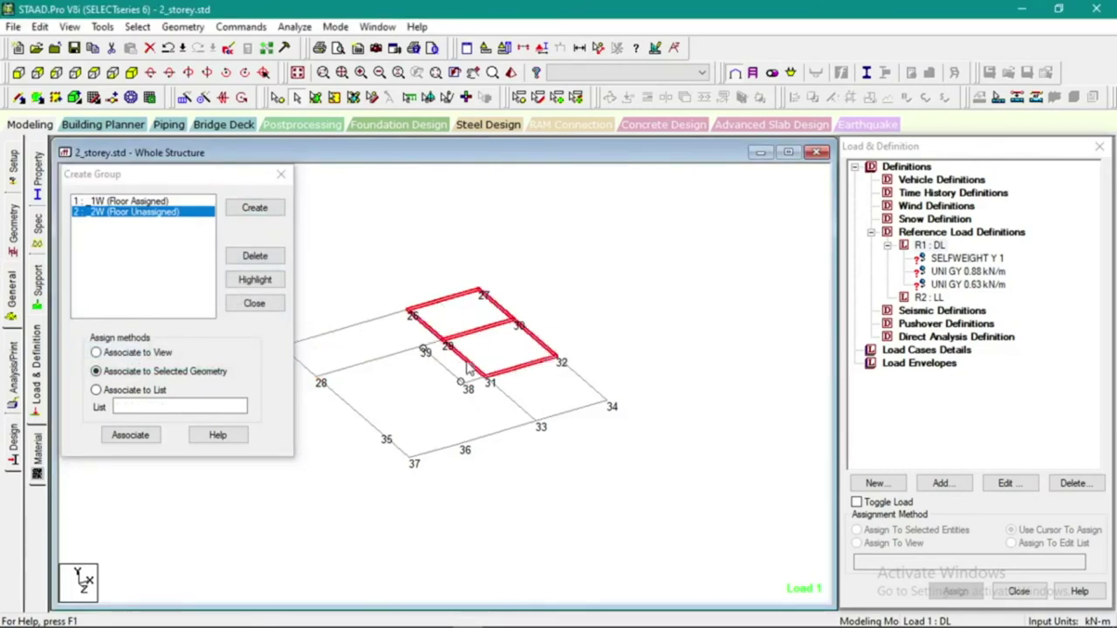
pyautogui.keyDown('ctrl'); pyautogui.click(574, 376); pyautogui.keyUp('ctrl')
pyautogui.keyDown('ctrl'); pyautogui.click(582, 412); pyautogui.keyUp('ctrl')
pyautogui.keyDown('ctrl'); pyautogui.click(522, 412); pyautogui.keyUp('ctrl')
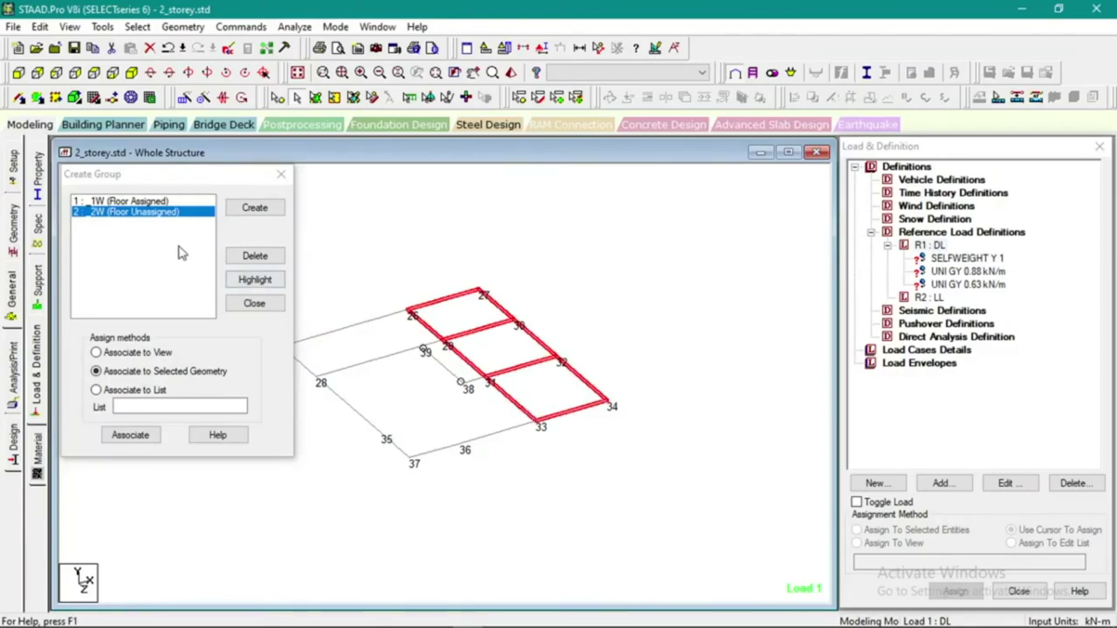
pyautogui.click(138, 436)
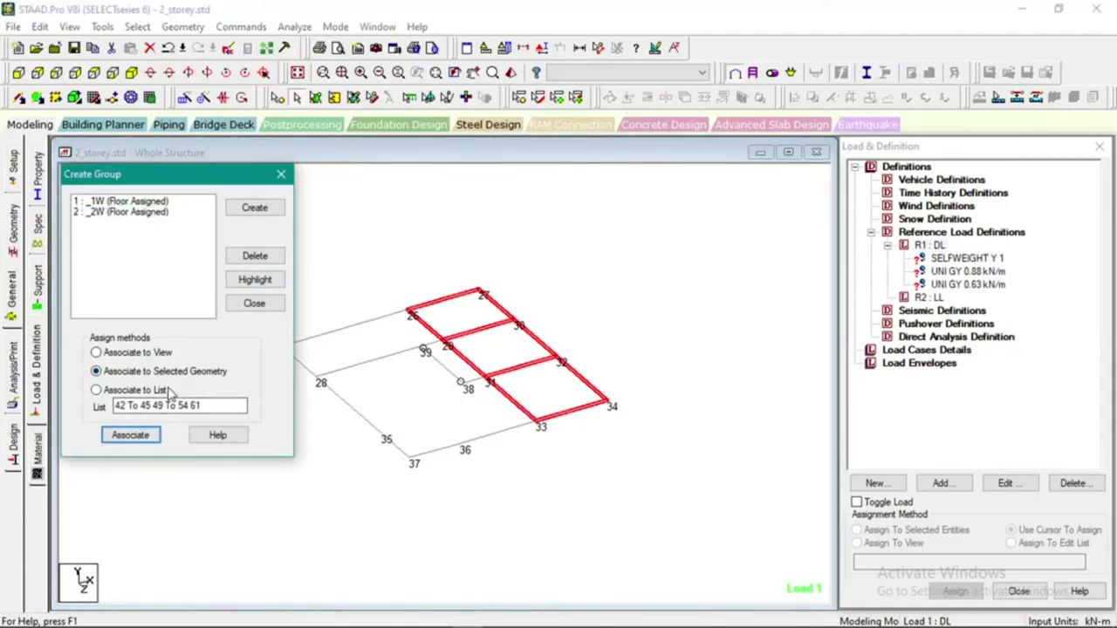
# Highlight the members of groups _1W and _2W in turn to check them, and finish the group creation
pyautogui.click(150, 202)
pyautogui.click(454, 230)
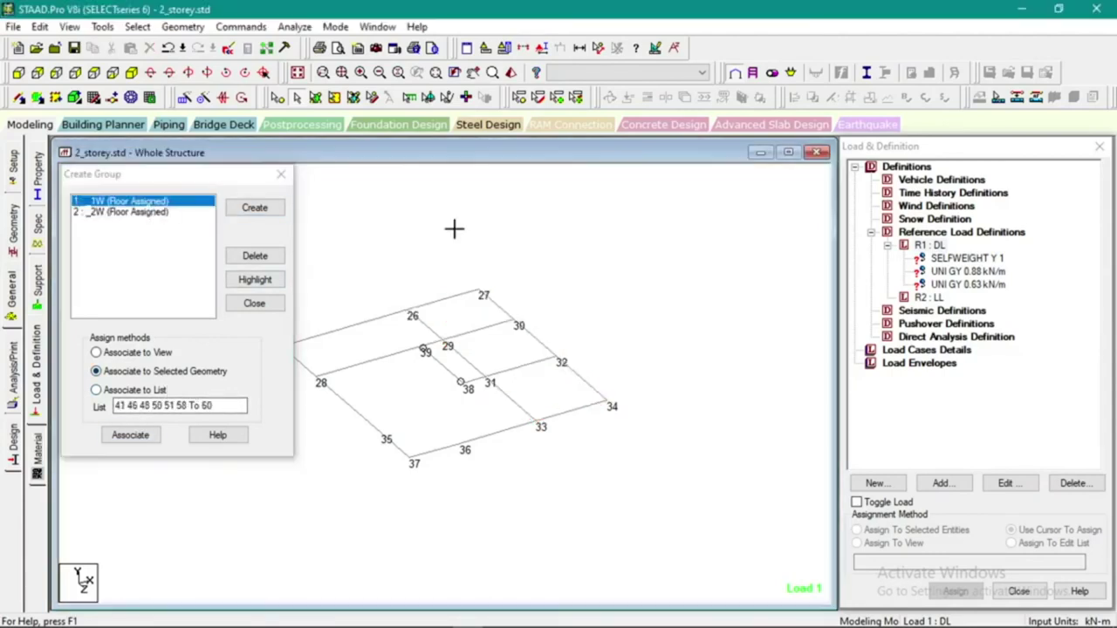
pyautogui.click(256, 281)
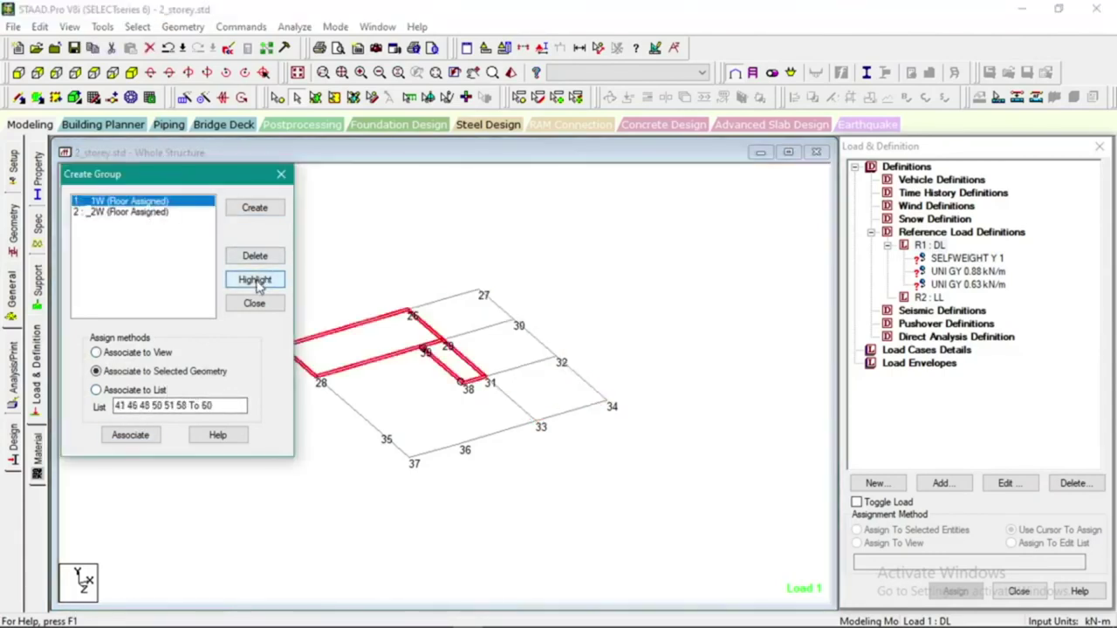
pyautogui.click(149, 214)
pyautogui.click(254, 280)
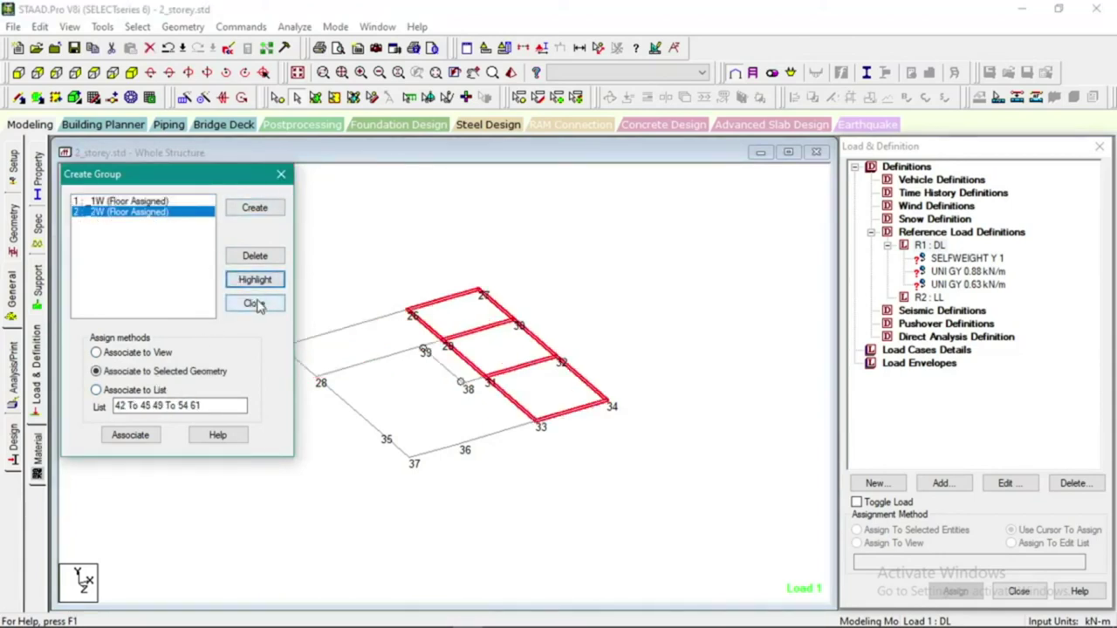
pyautogui.click(255, 304)
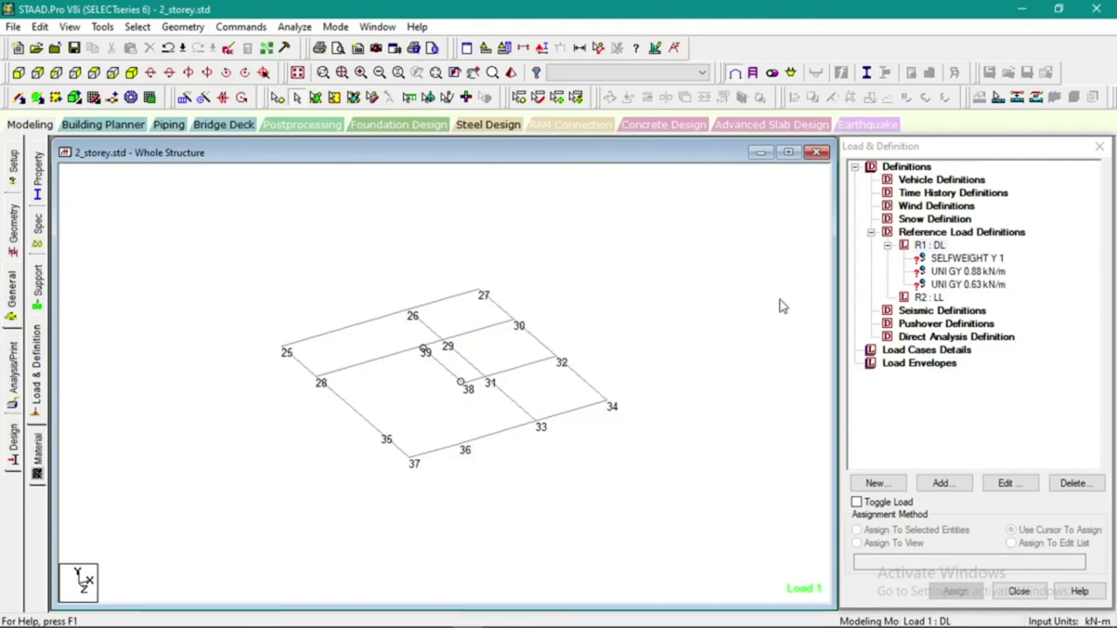
# Add a 4.25 kN/m2 Global Y floor load with one-way distribution on group _1W to reference load DL, checking the value in Excel
pyautogui.scroll(-1, 633, 326)
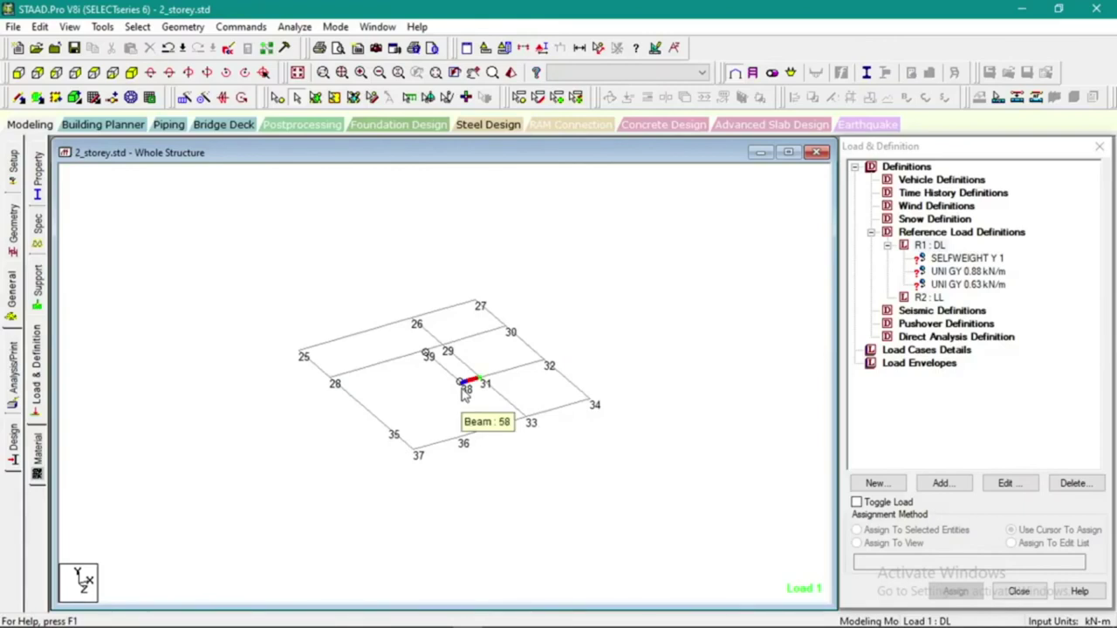
pyautogui.scroll(1, 465, 394)
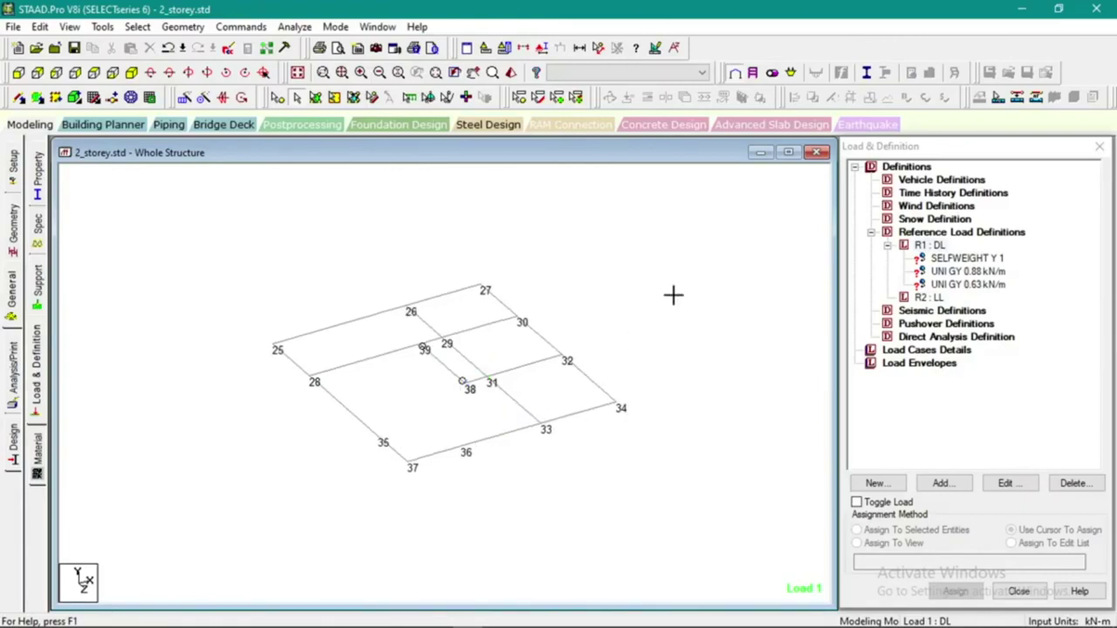
pyautogui.click(932, 246)
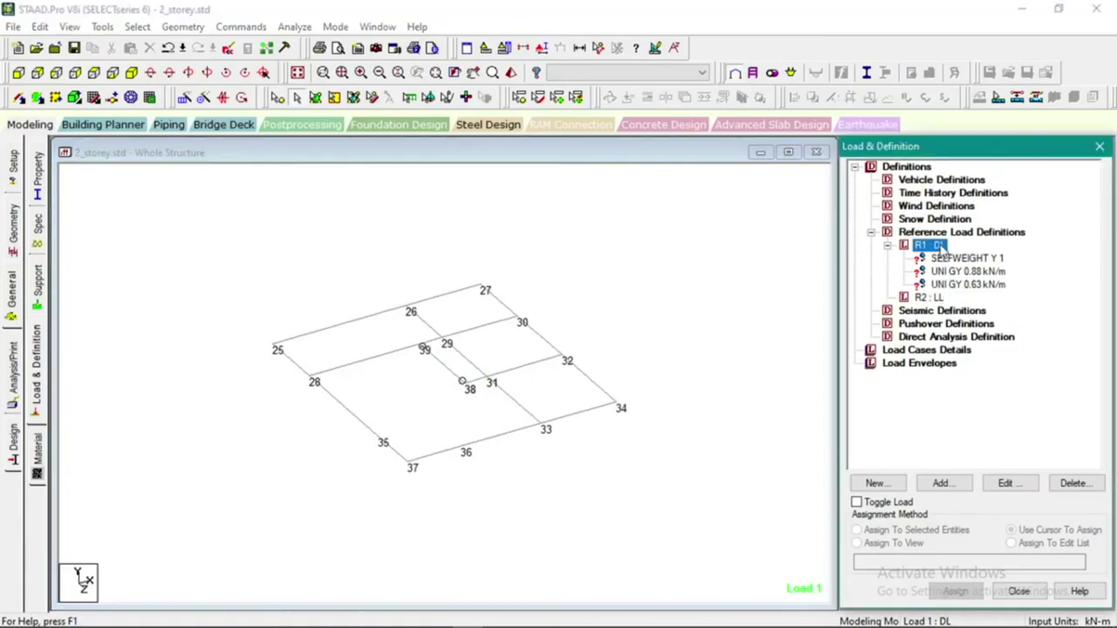
pyautogui.click(943, 485)
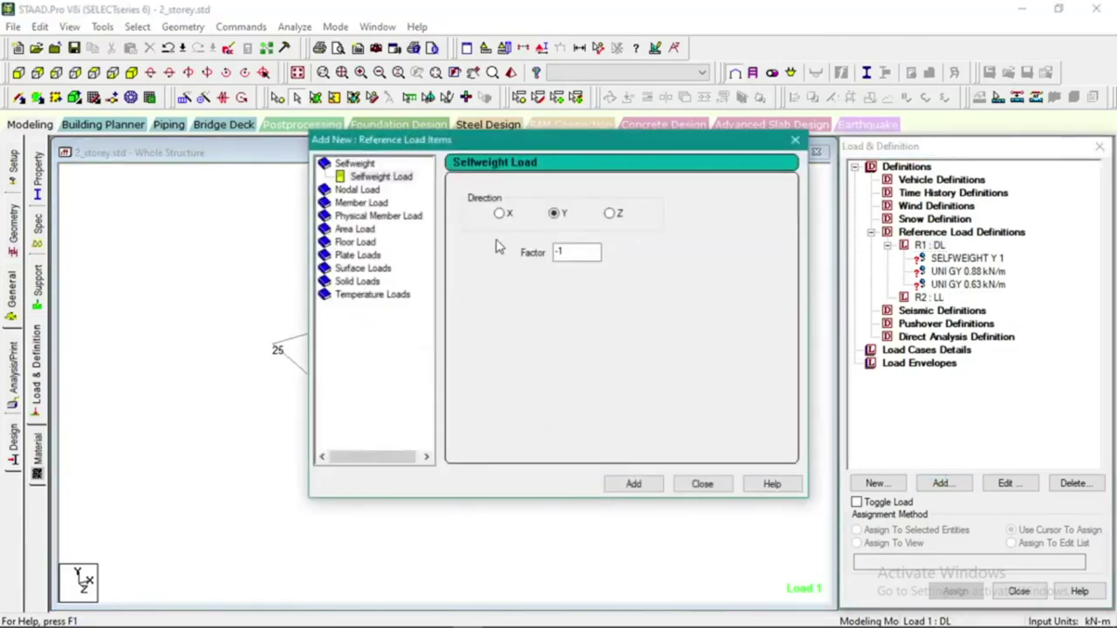
pyautogui.click(355, 241)
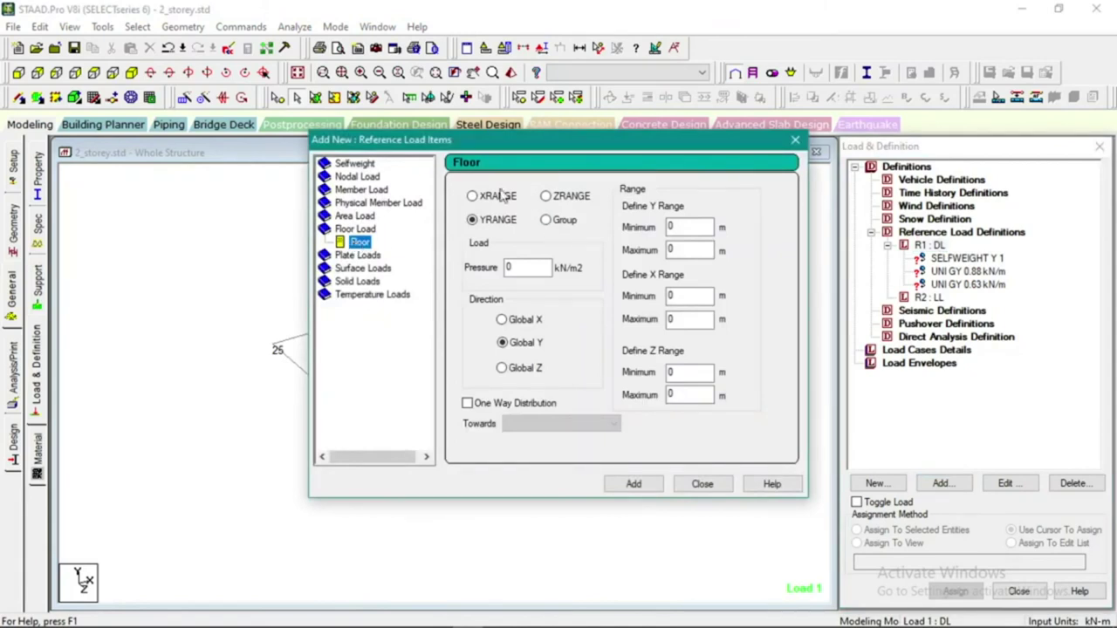
pyautogui.click(545, 220)
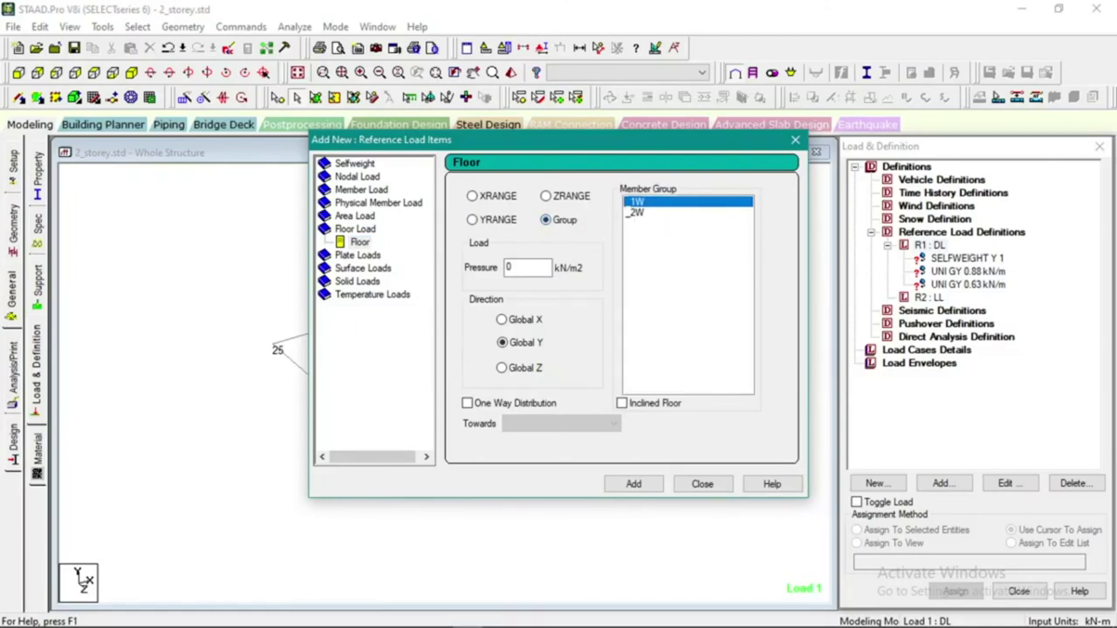
pyautogui.moveTo(502, 621)
pyautogui.click(317, 617)
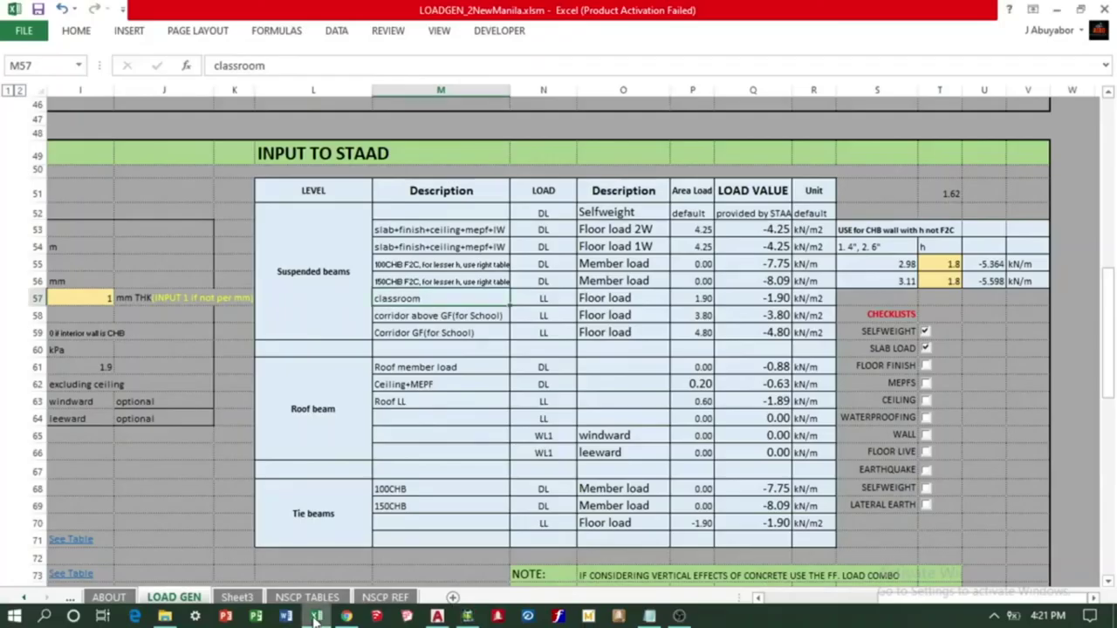
pyautogui.click(317, 617)
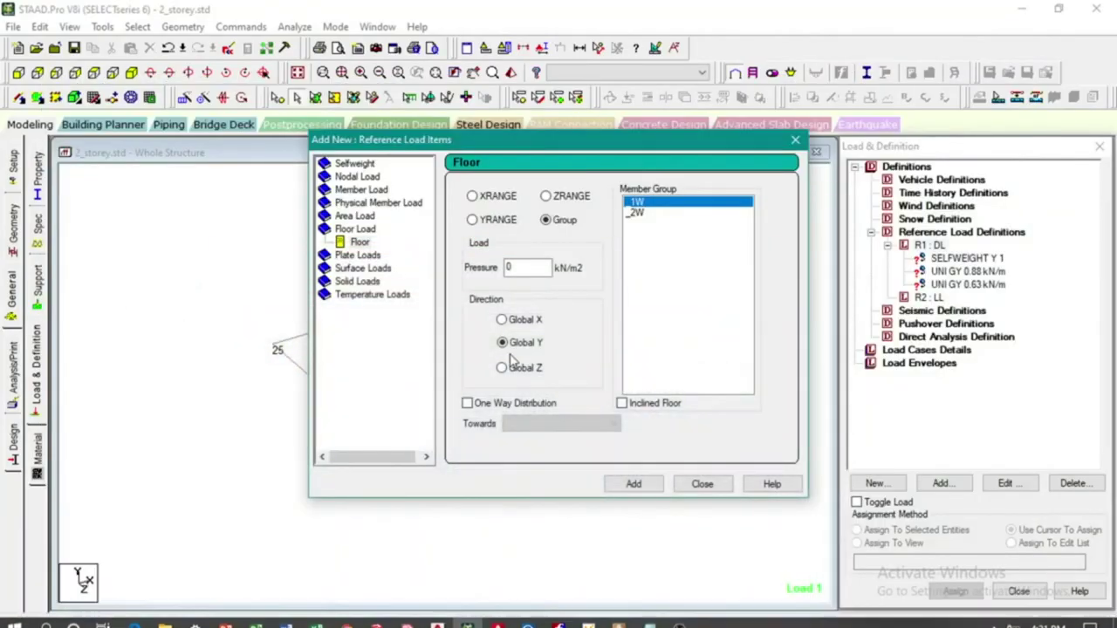
pyautogui.doubleClick(513, 268)
pyautogui.write('4.25')
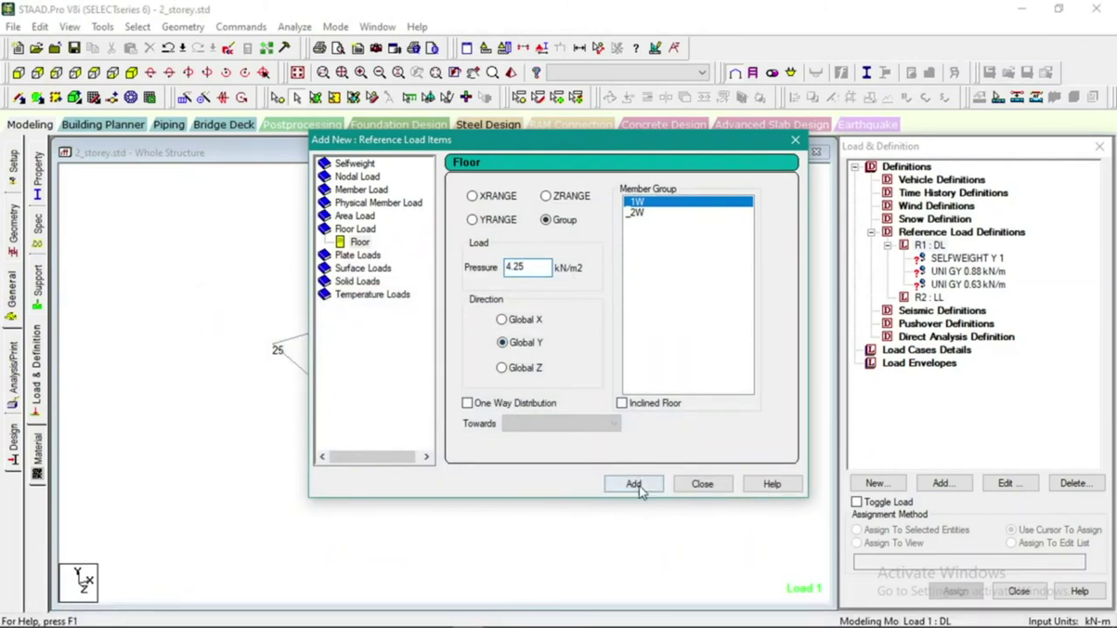
pyautogui.click(480, 406)
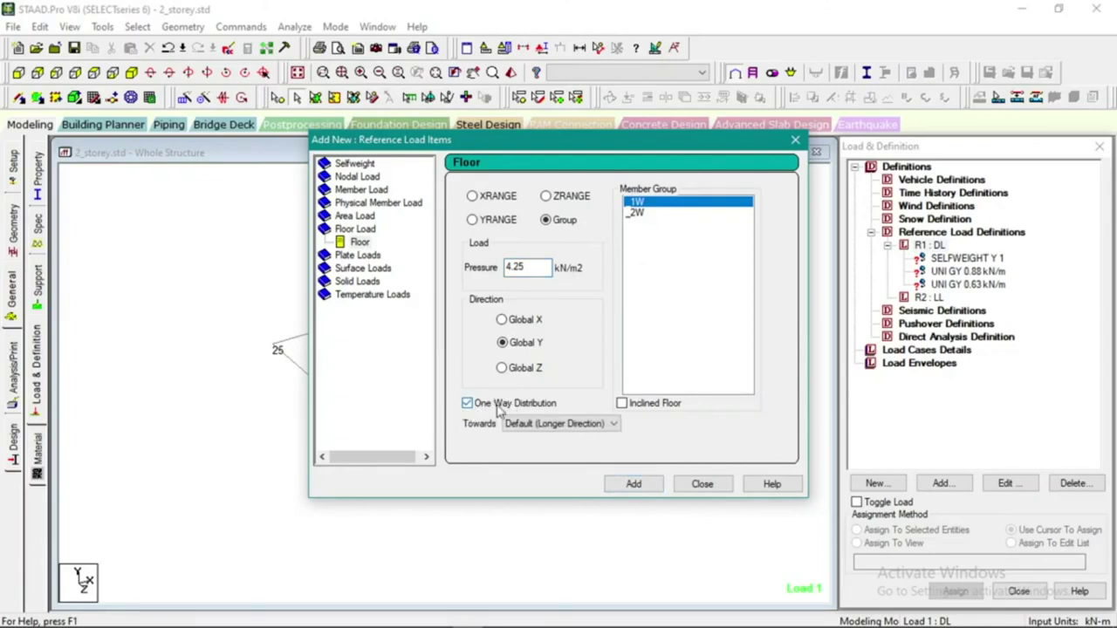
pyautogui.click(633, 486)
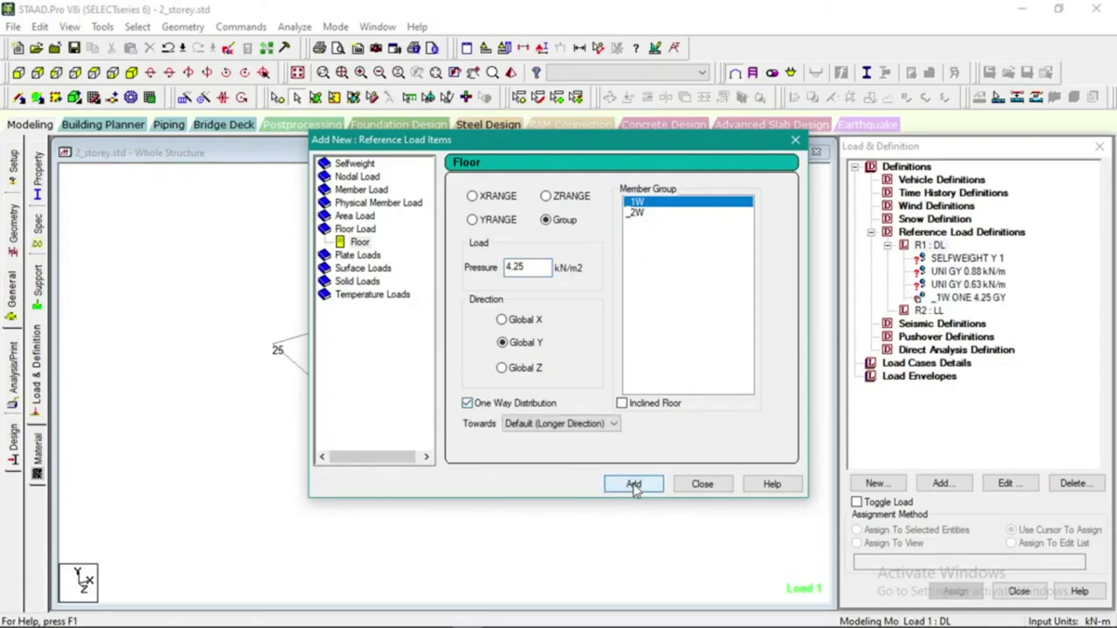
# Add a 4.25 kN/m2 Global Y floor load on group _2W without one-way distribution to reference load DL
pyautogui.click(640, 214)
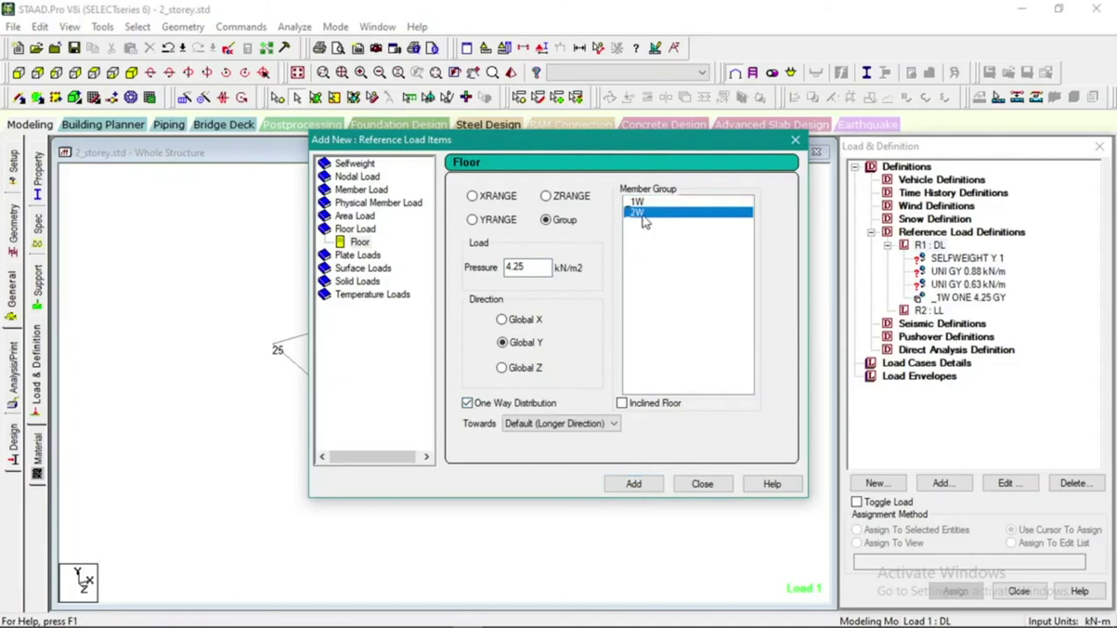
pyautogui.click(478, 404)
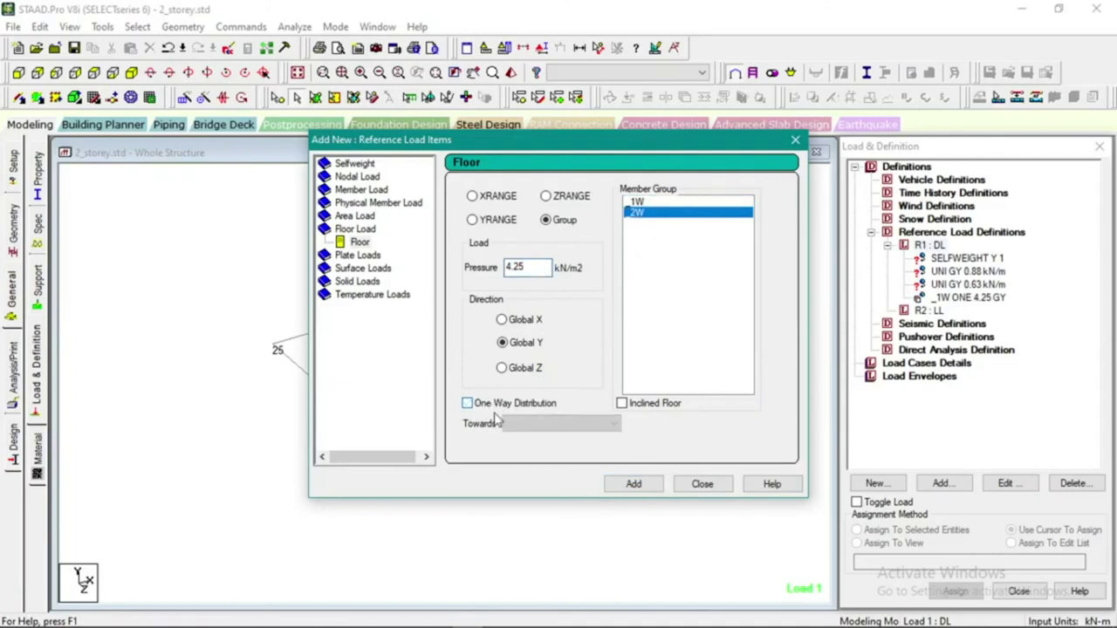
pyautogui.click(636, 486)
pyautogui.click(699, 486)
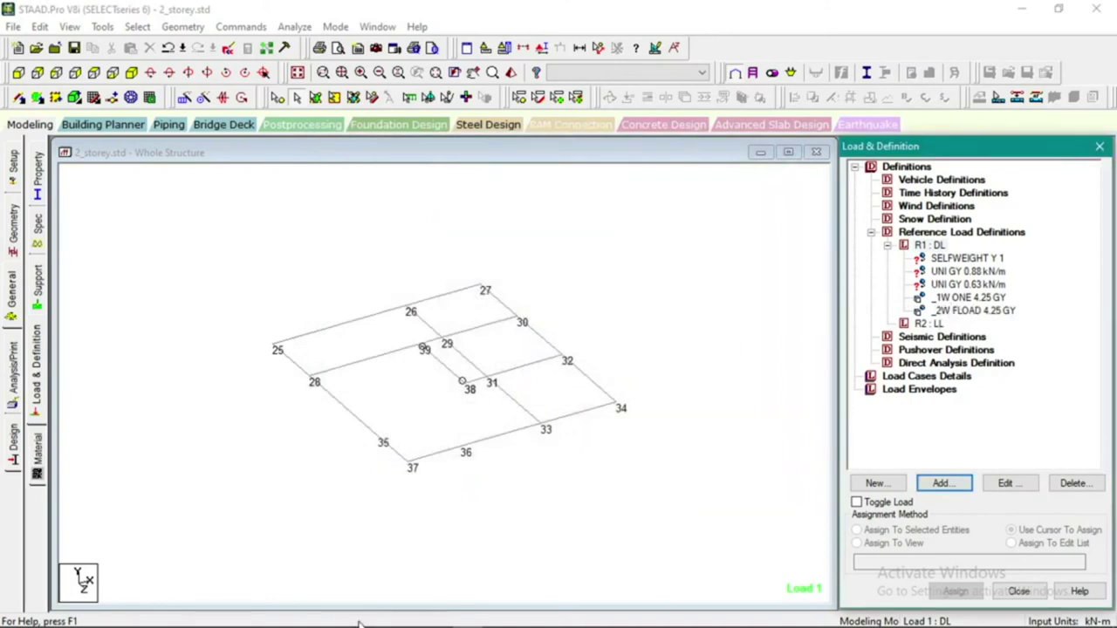
# Switch to the Excel workbook, check the suspended beams' 100CHB and 150CHB member load values, and return to STAAD.Pro
pyautogui.click(317, 616)
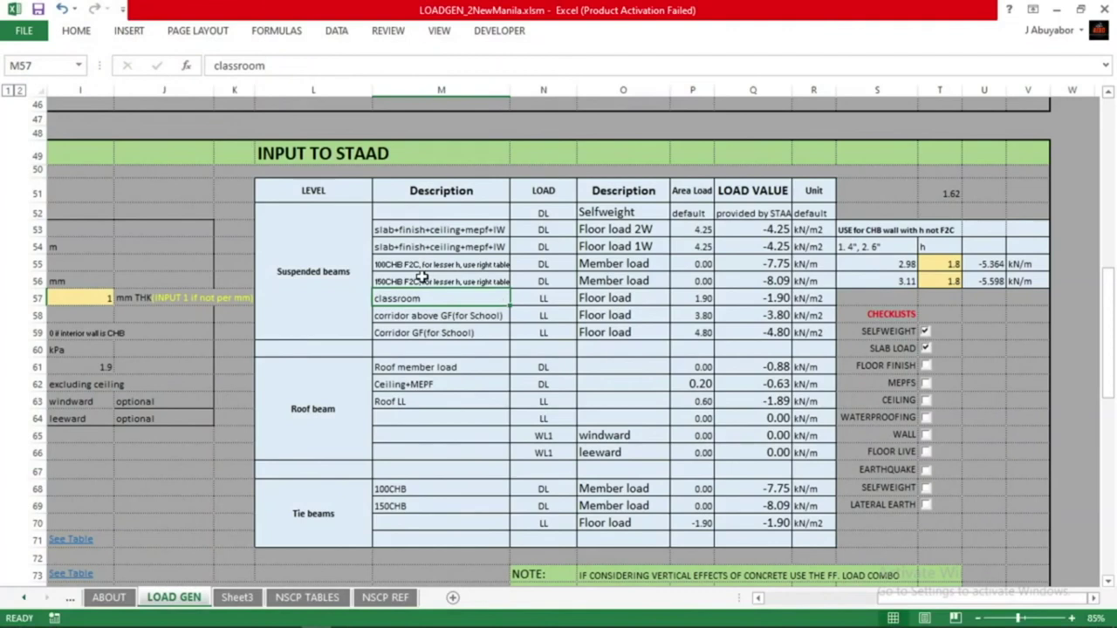
pyautogui.moveTo(742, 264); pyautogui.dragTo(742, 279)
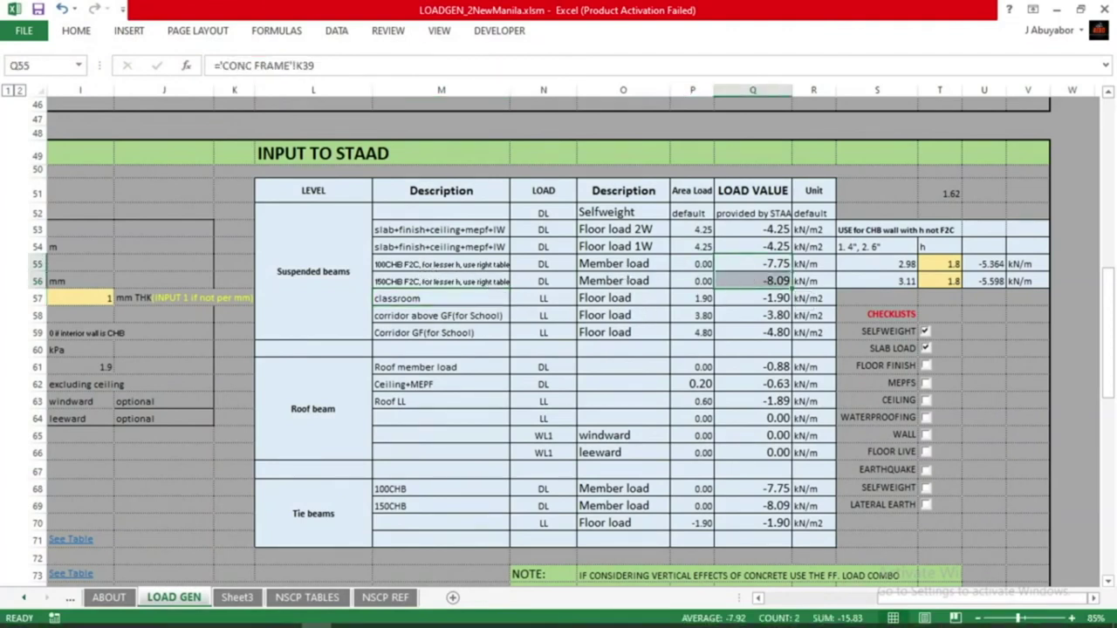
pyautogui.click(470, 616)
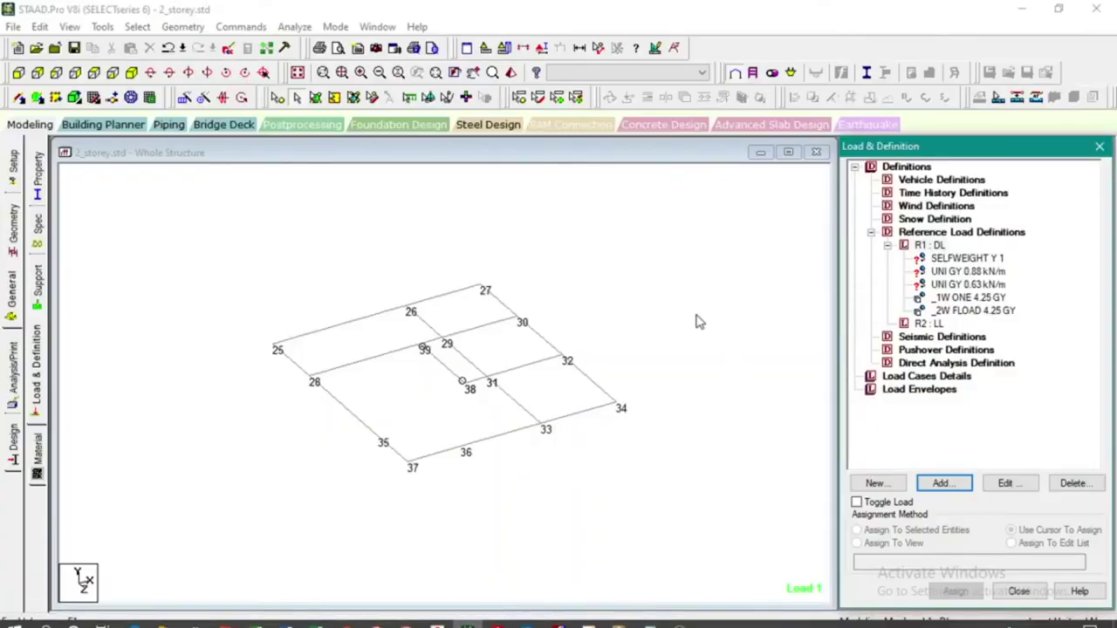
# Switch to the Excel workbook and examine the table of CHB wall loads for walls that are not F2C, including its height inputs
pyautogui.click(698, 319)
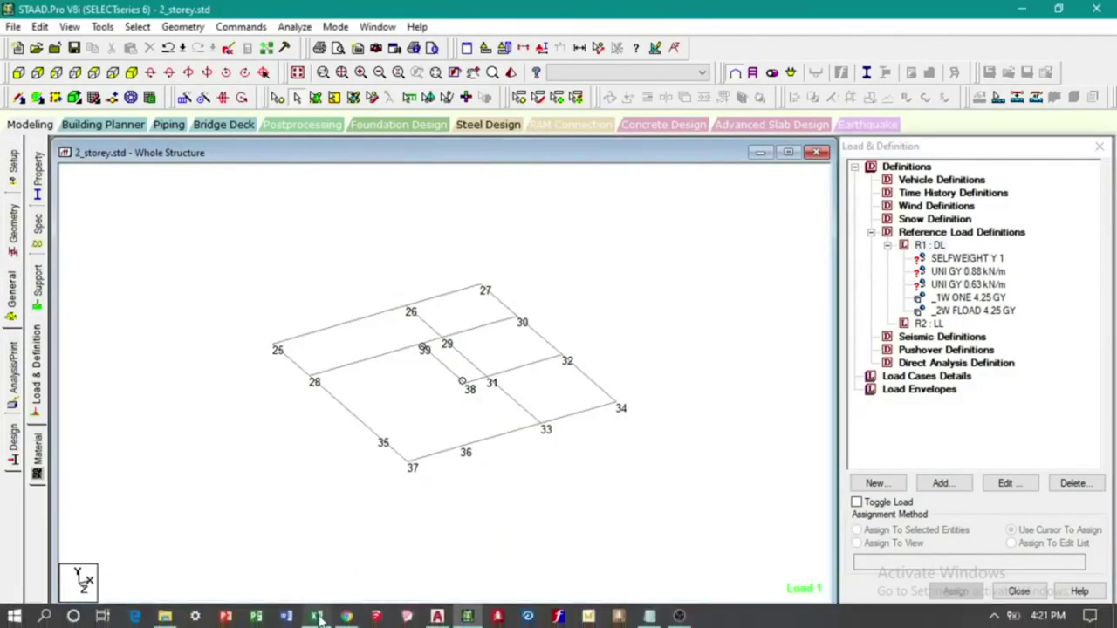
pyautogui.click(316, 616)
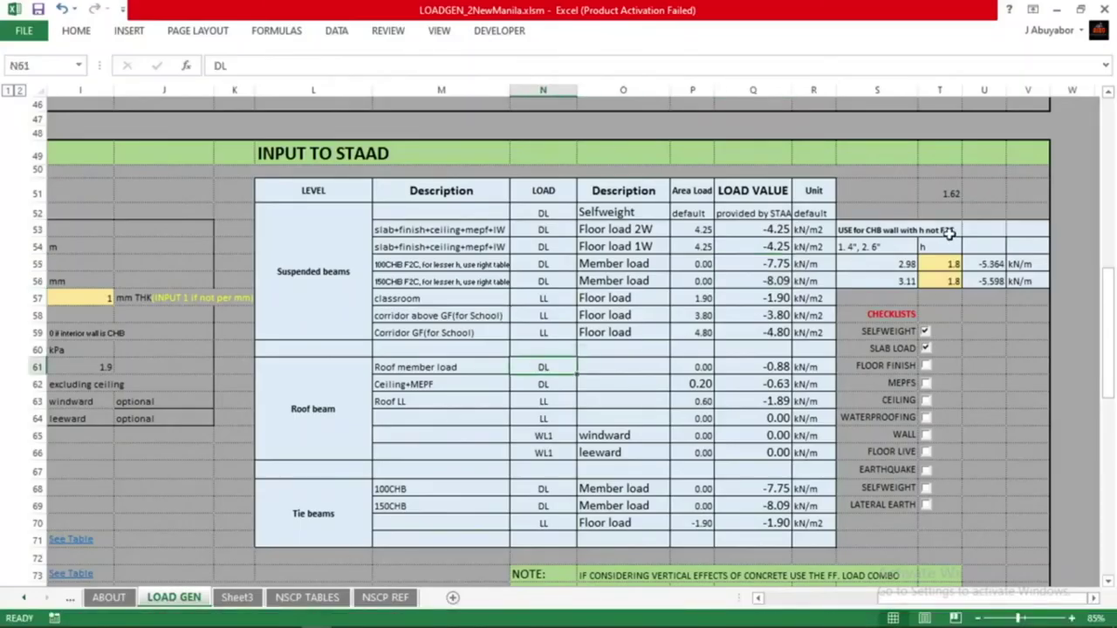
pyautogui.moveTo(864, 227); pyautogui.dragTo(1007, 281)
pyautogui.click(1003, 327)
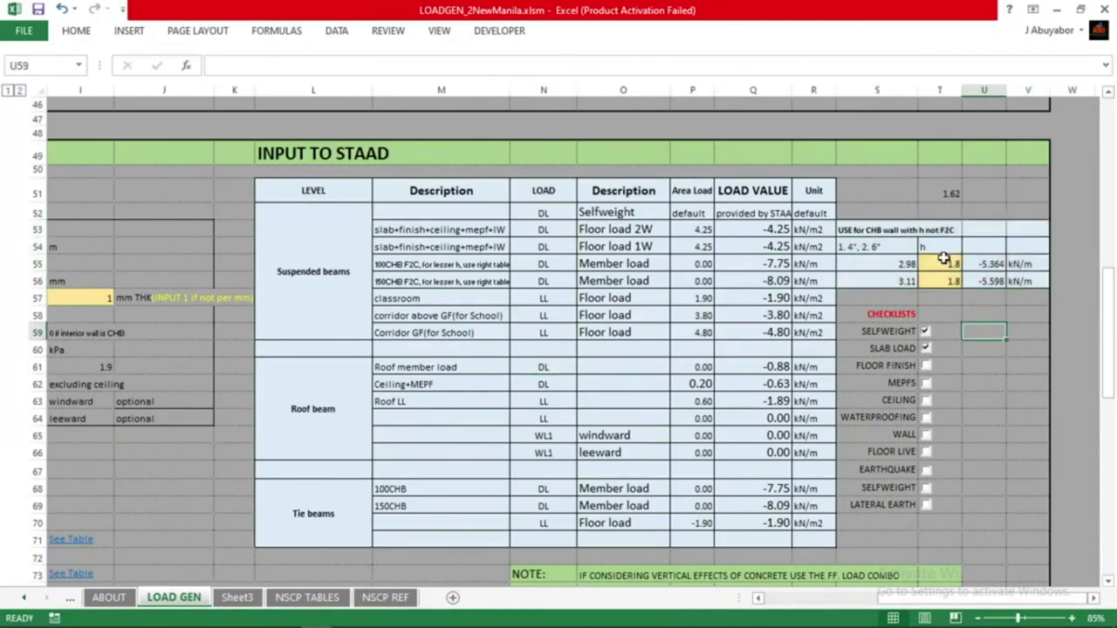
pyautogui.click(946, 262)
pyautogui.moveTo(961, 272); pyautogui.dragTo(949, 280)
pyautogui.click(945, 279)
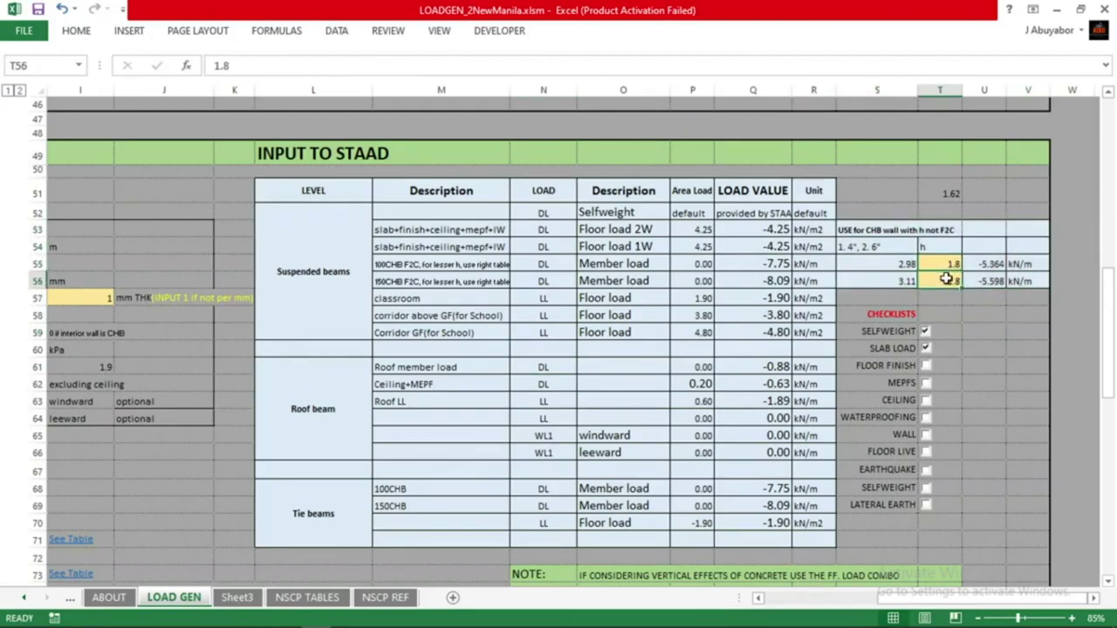
pyautogui.click(973, 300)
# Set the wall height h to 3.2 for both the 4" and 6" CHB walls, in cells T55 and T56
pyautogui.click(938, 265)
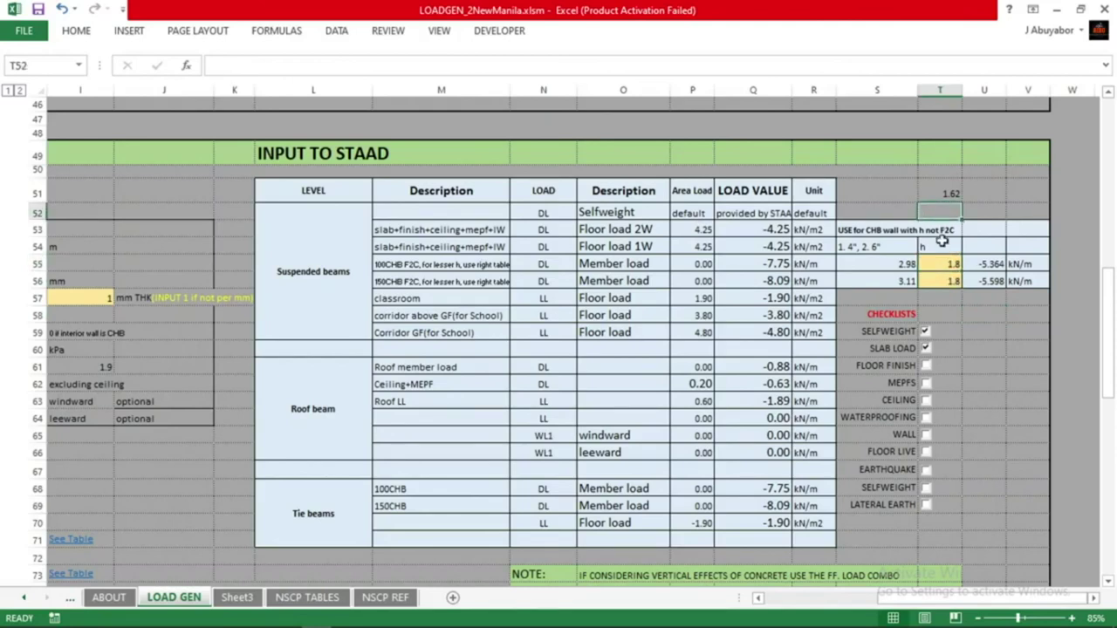
pyautogui.write('3.2')
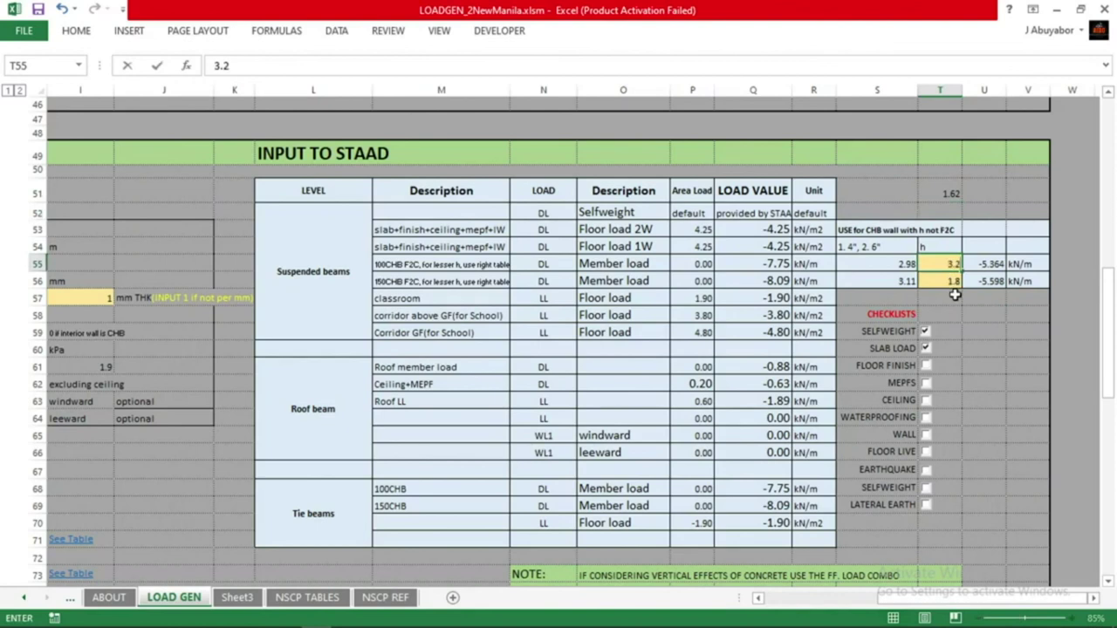
pyautogui.click(972, 307)
pyautogui.click(948, 281)
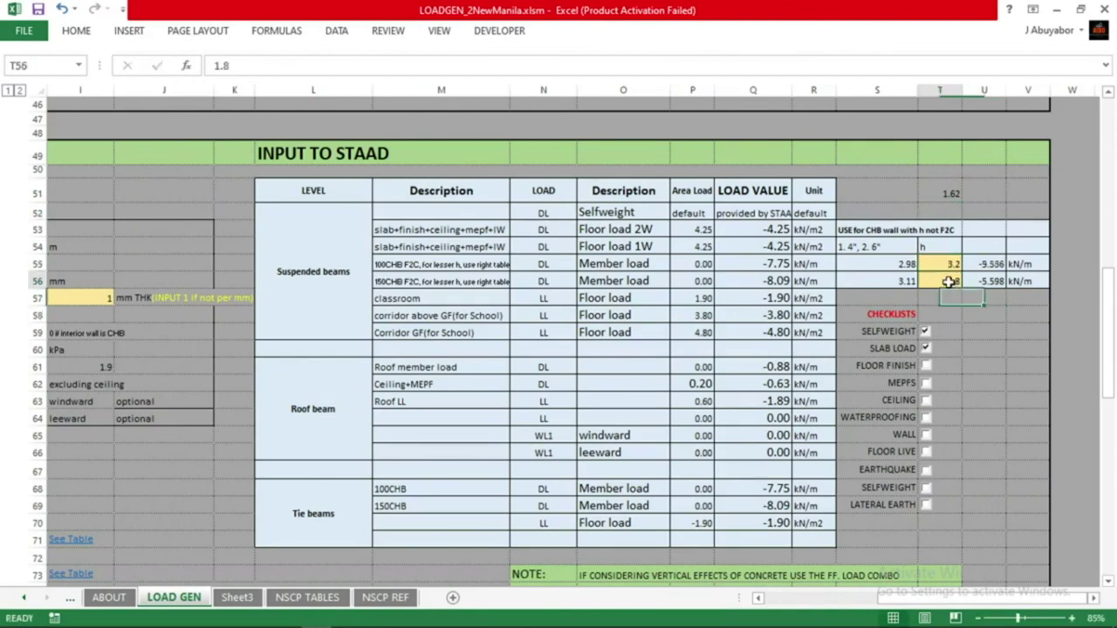
pyautogui.write('3.2')
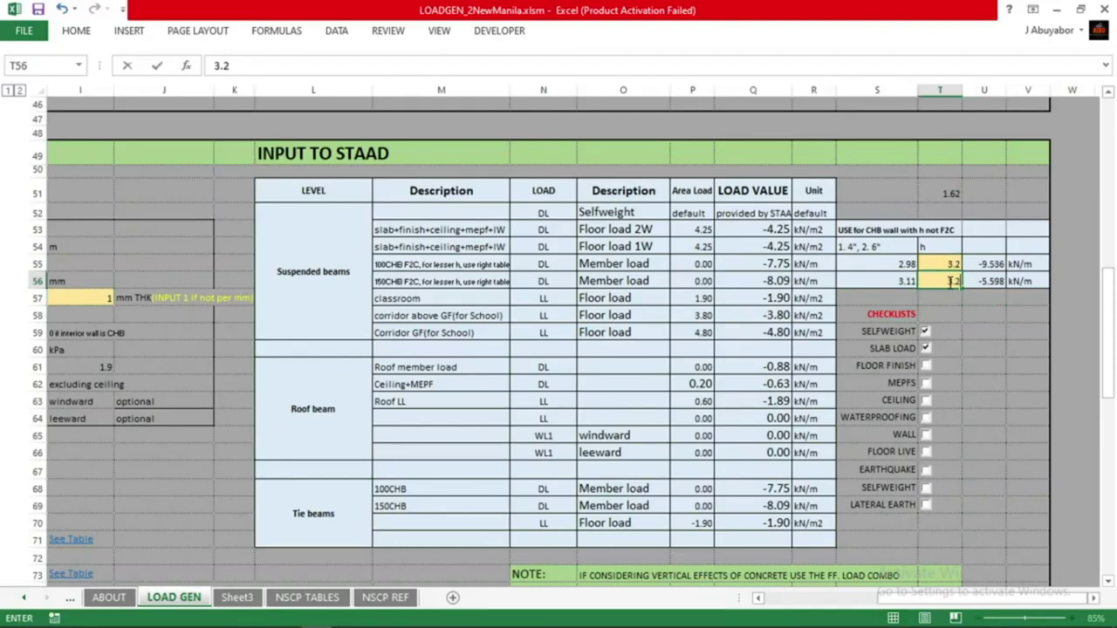
pyautogui.press('Return')
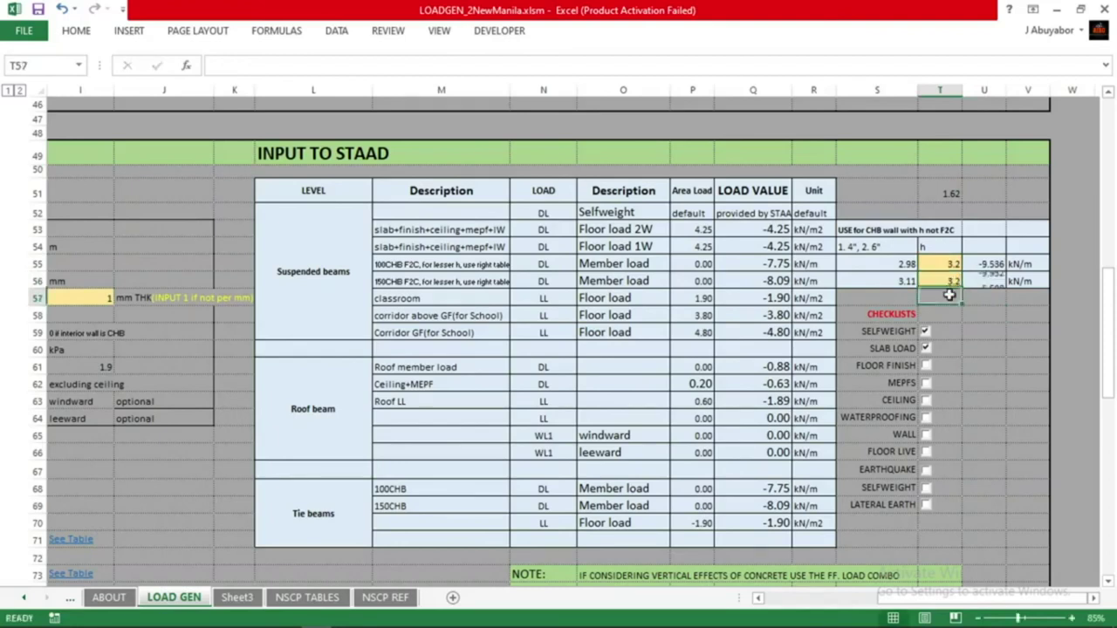
# Examine the unit weights, heights and resulting kN/m loads in the 4" and 6" CHB wall rows
pyautogui.click(888, 265)
pyautogui.moveTo(884, 266); pyautogui.dragTo(1029, 267)
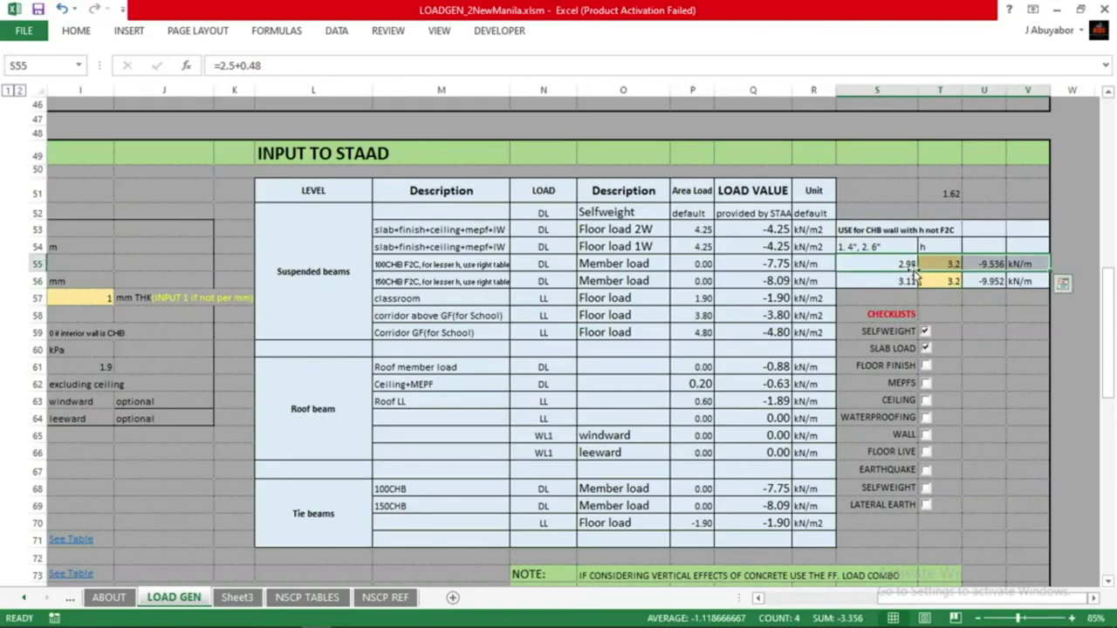
pyautogui.click(888, 265)
pyautogui.click(896, 279)
pyautogui.moveTo(896, 279); pyautogui.dragTo(1030, 280)
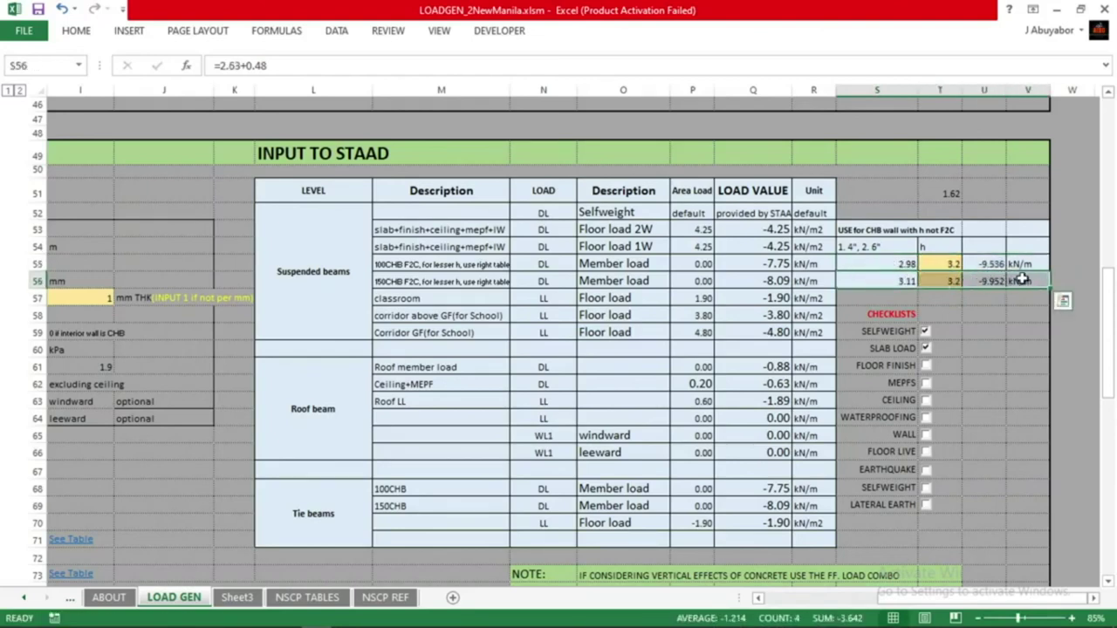
pyautogui.click(884, 263)
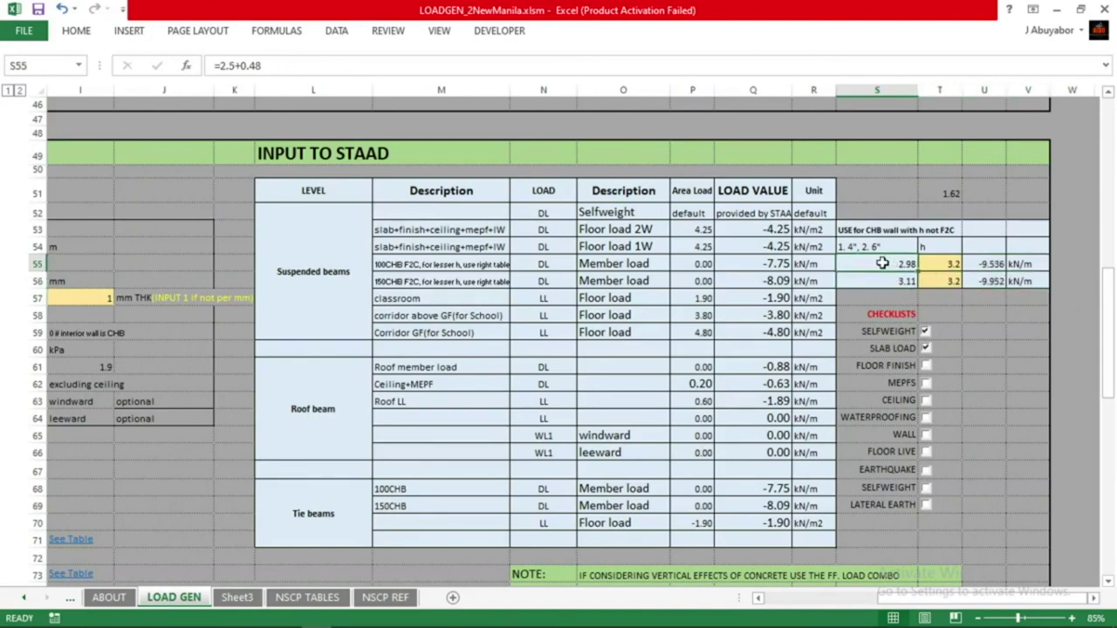
pyautogui.click(992, 264)
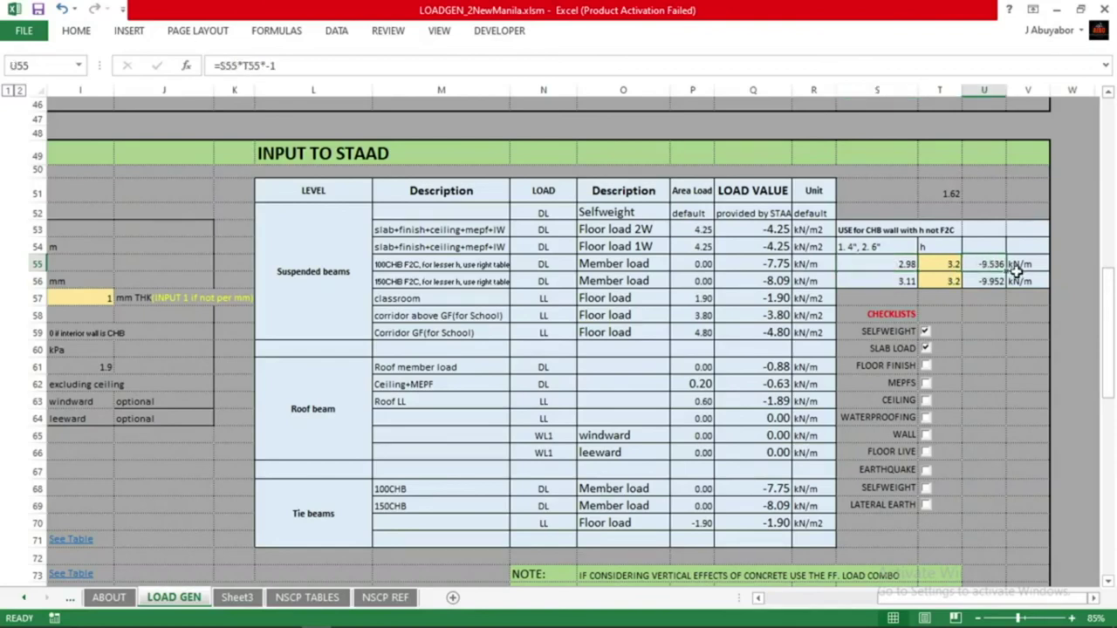
pyautogui.click(908, 266)
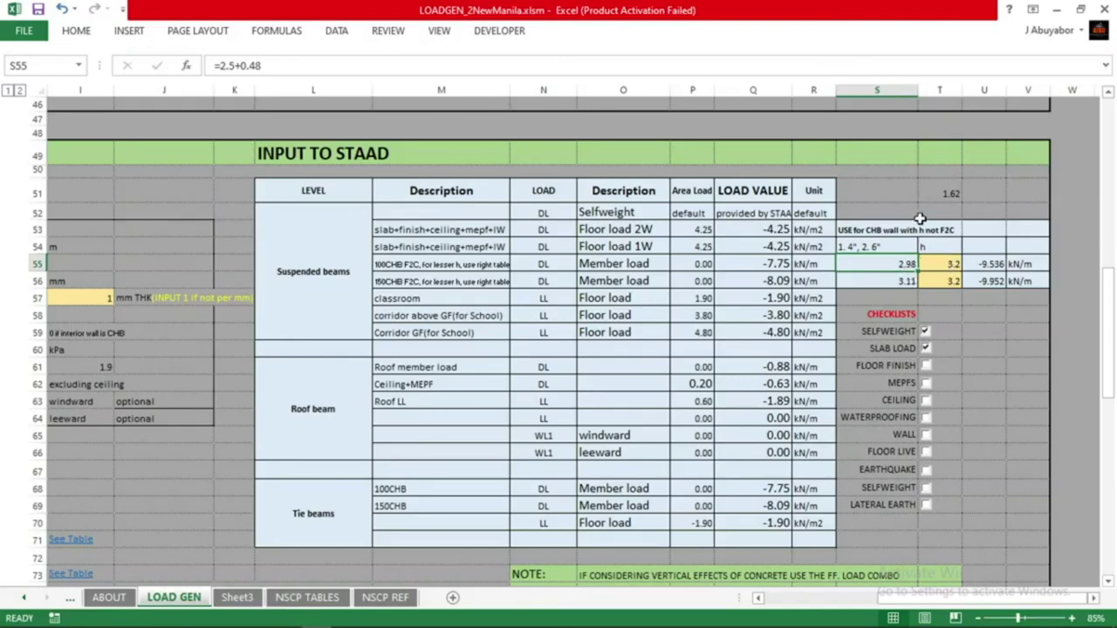
pyautogui.click(898, 191)
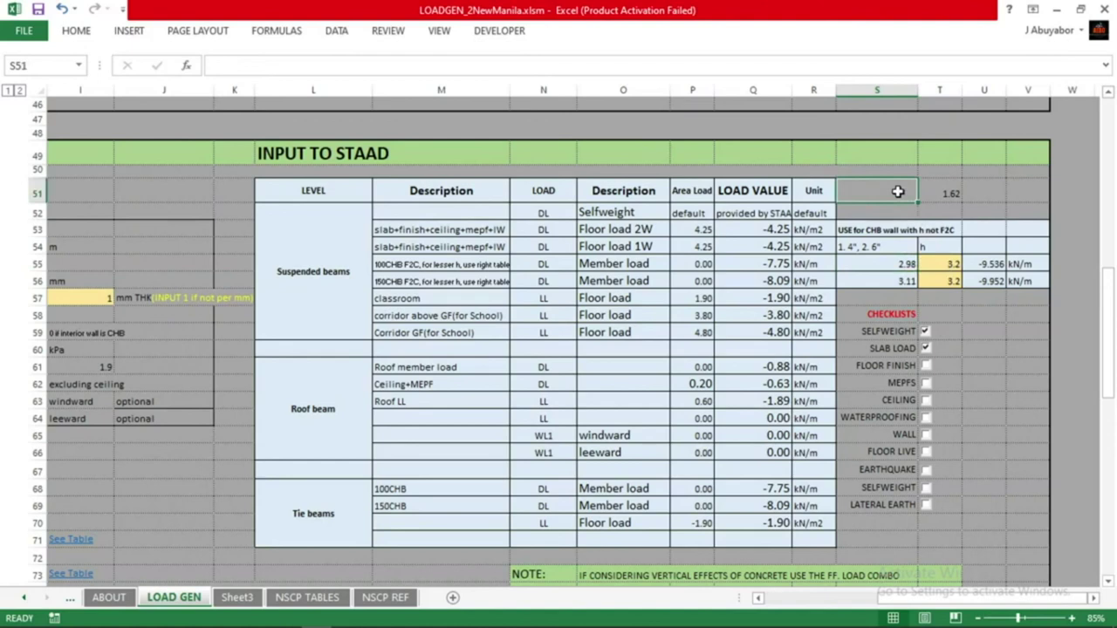
pyautogui.click(989, 262)
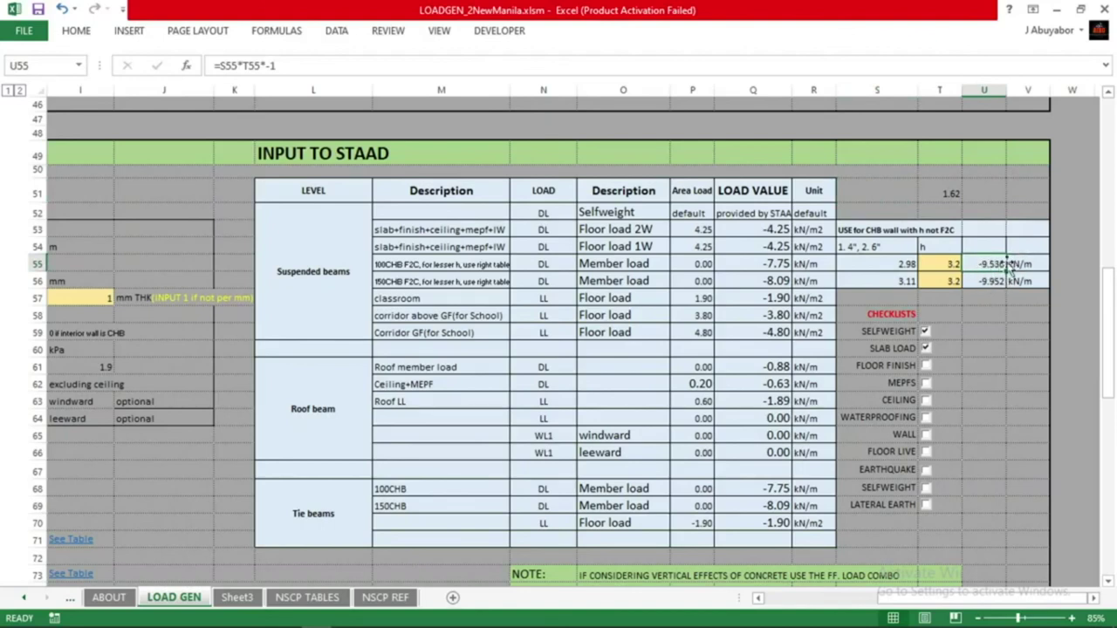
# Calculate 70% of the 4" CHB wall load in cell U57 with the formula =0.7*U55
pyautogui.click(983, 298)
pyautogui.write('=0.7')
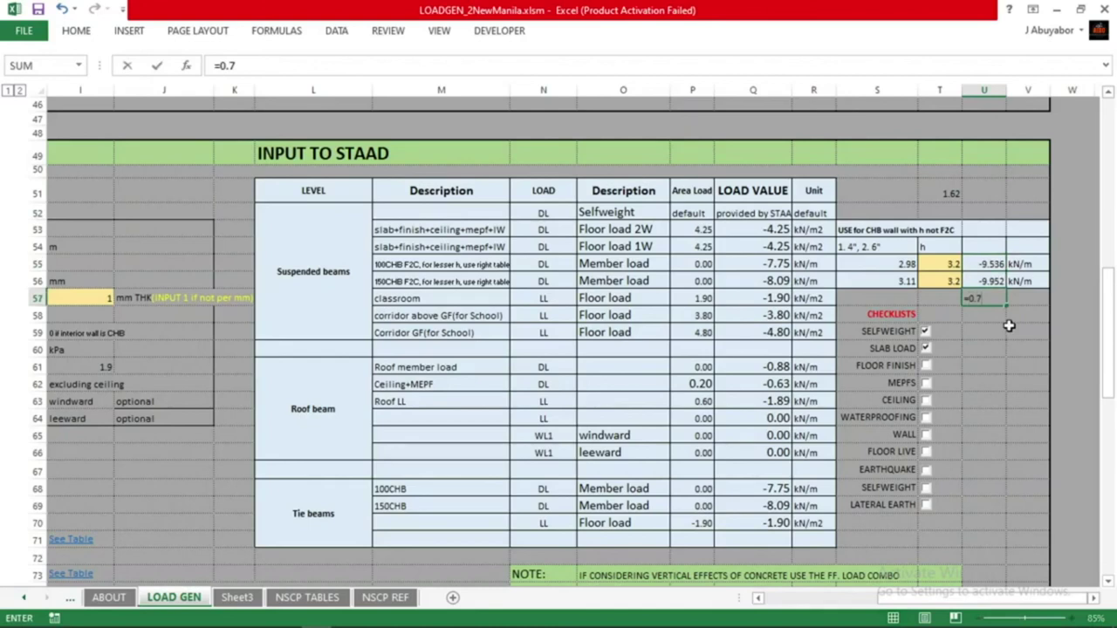
pyautogui.write('*')
pyautogui.press('Up')
pyautogui.press('Up')
pyautogui.press('Up')
pyautogui.press('Down')
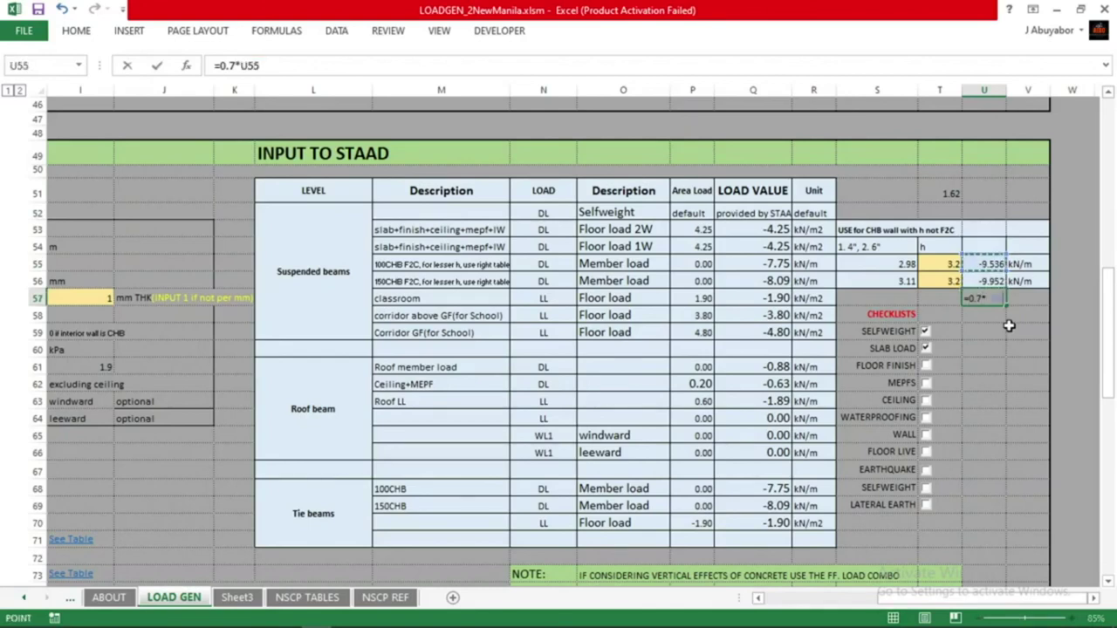
pyautogui.press('Return')
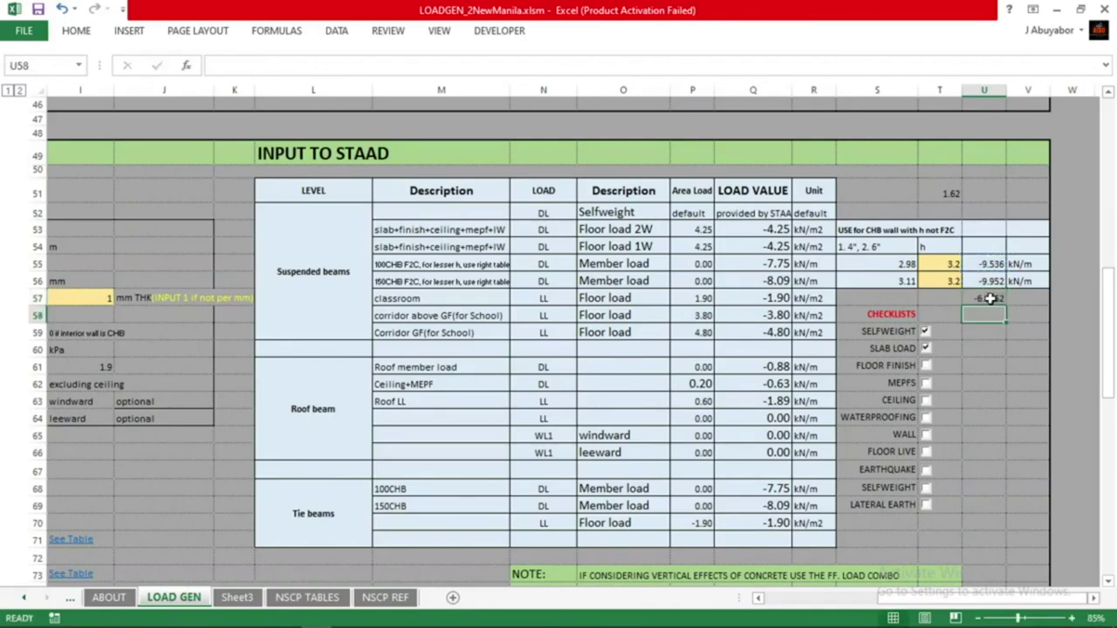
pyautogui.click(990, 298)
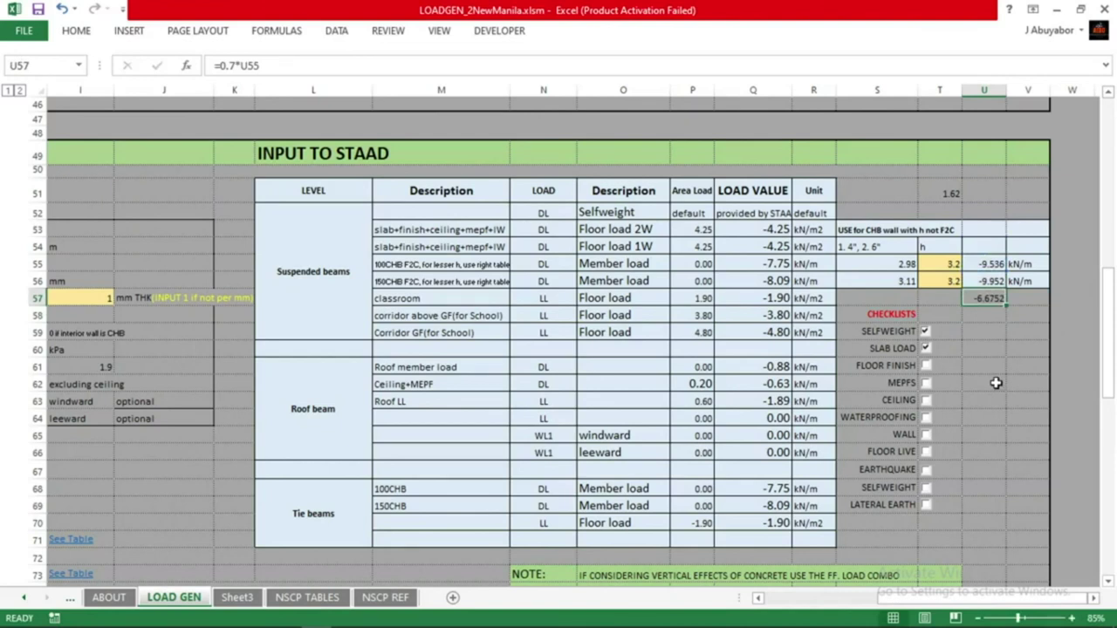
# Compare the full 4" and 6" CHB wall loads with the 70% value in cell U57
pyautogui.click(986, 329)
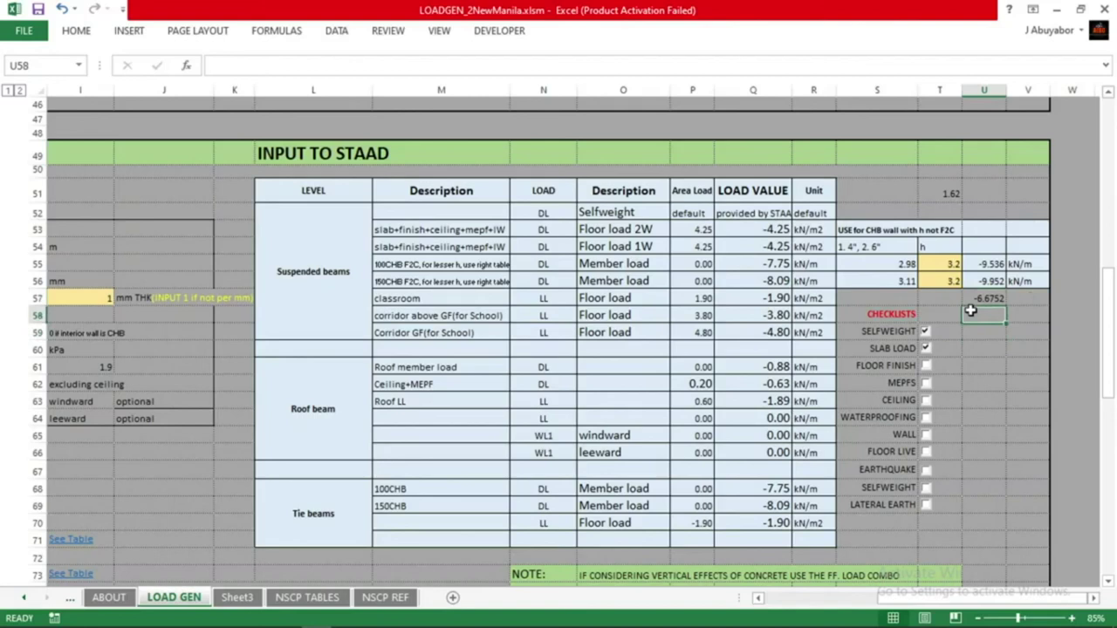
pyautogui.click(994, 264)
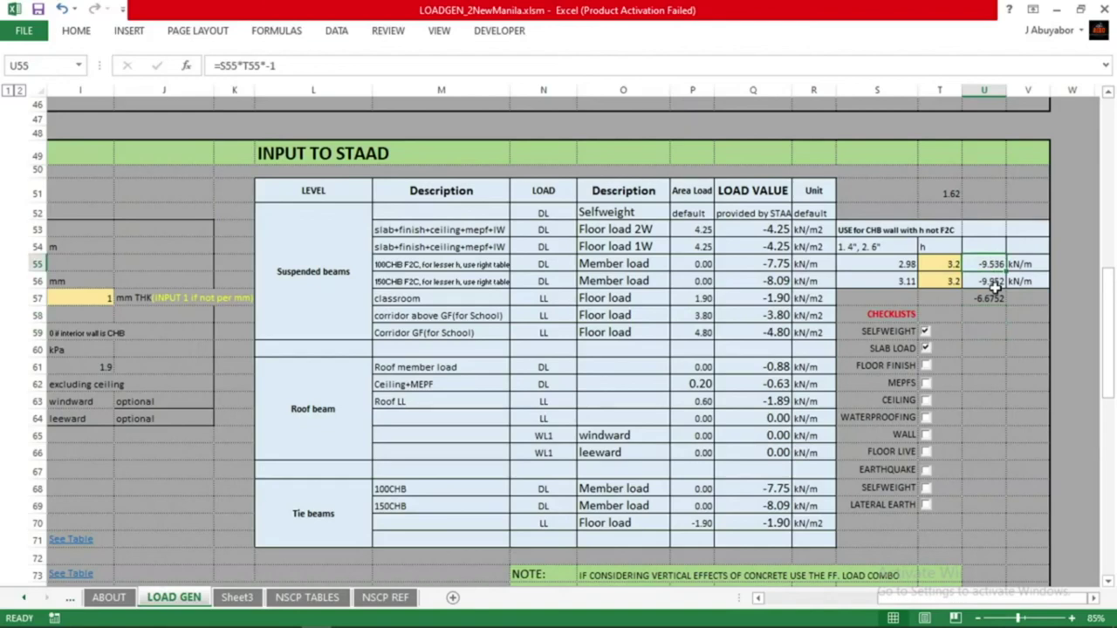
pyautogui.click(990, 281)
pyautogui.click(997, 350)
pyautogui.click(987, 298)
pyautogui.click(990, 327)
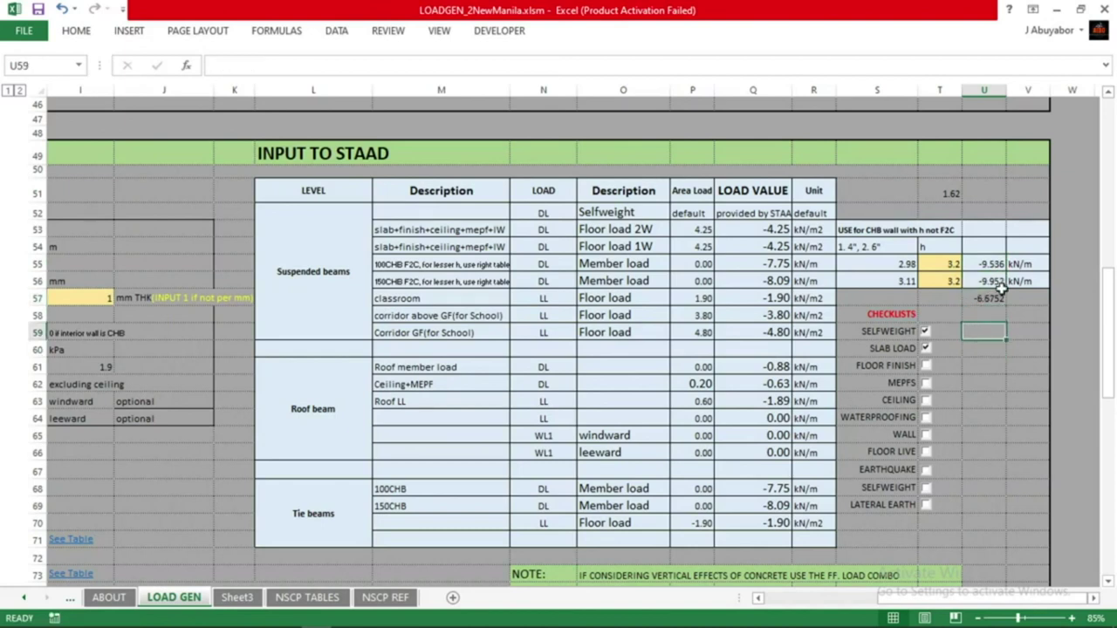
pyautogui.click(986, 297)
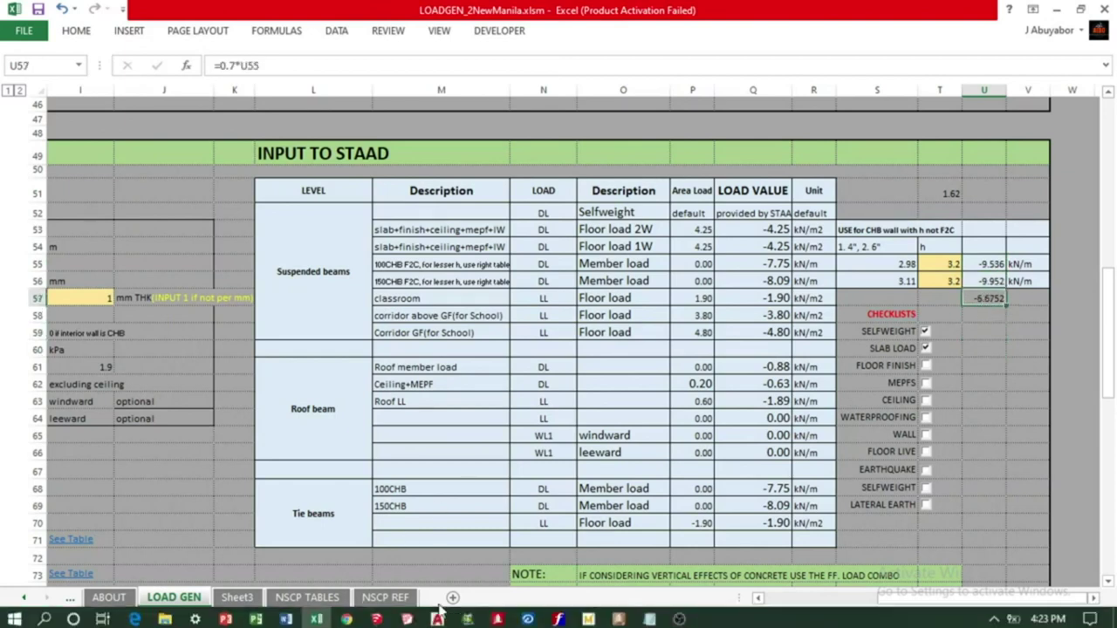
# Accept the auto-save in STAAD.Pro, select reference load DL, and check the floor plan in the AutoCAD drawing Preliminary_drawings.dwg before returning to STAAD.Pro
pyautogui.click(439, 615)
pyautogui.press('Return')
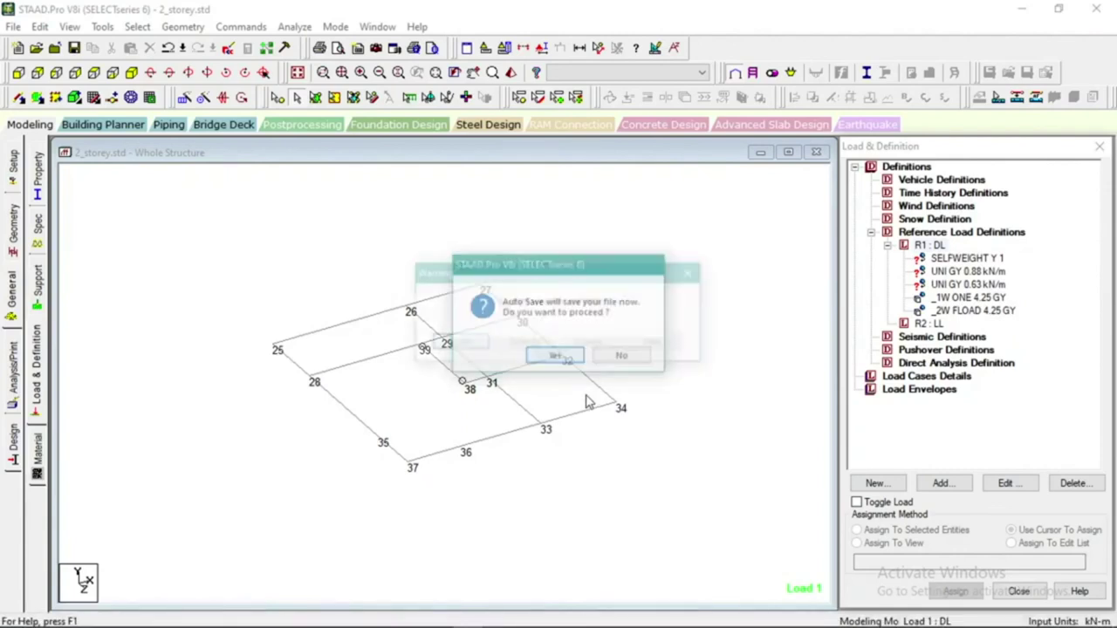
pyautogui.click(929, 245)
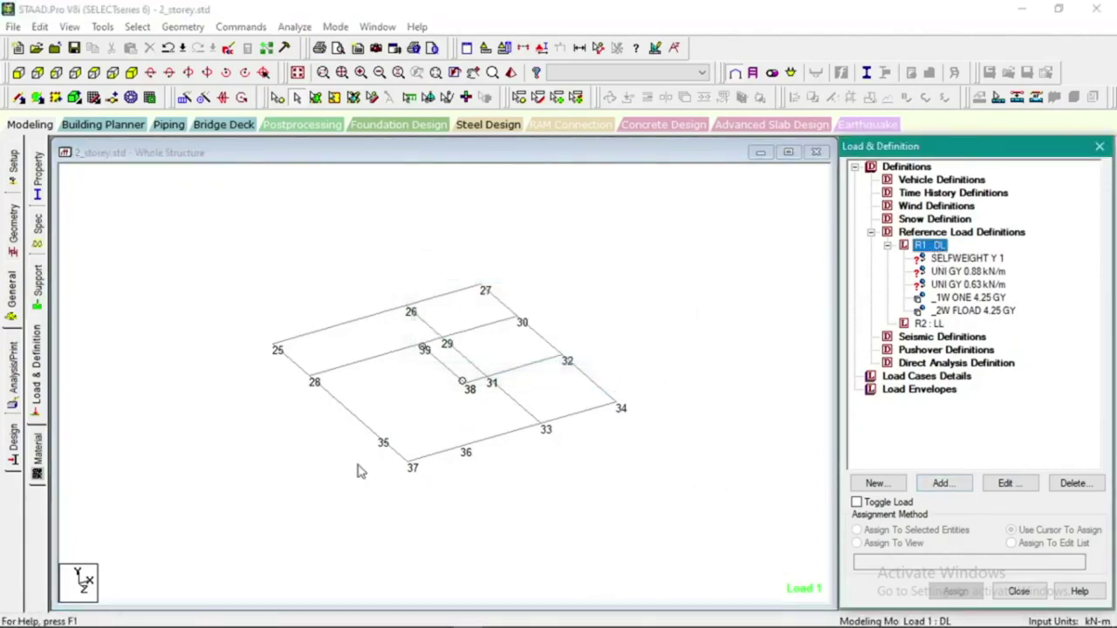
pyautogui.click(437, 617)
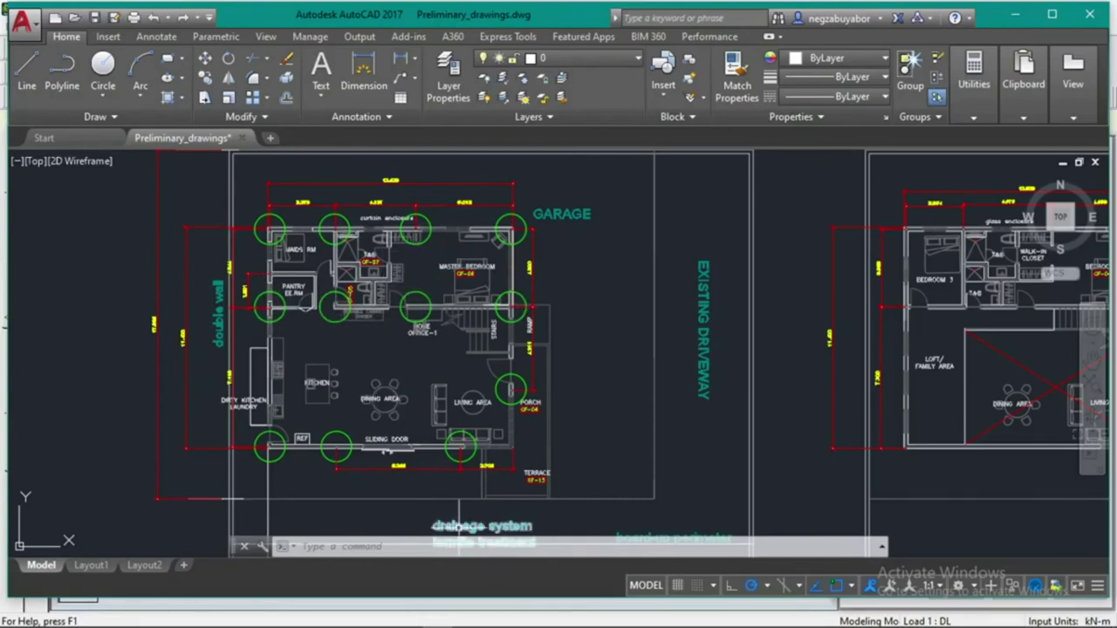
pyautogui.moveTo(563, 595)
pyautogui.click(467, 616)
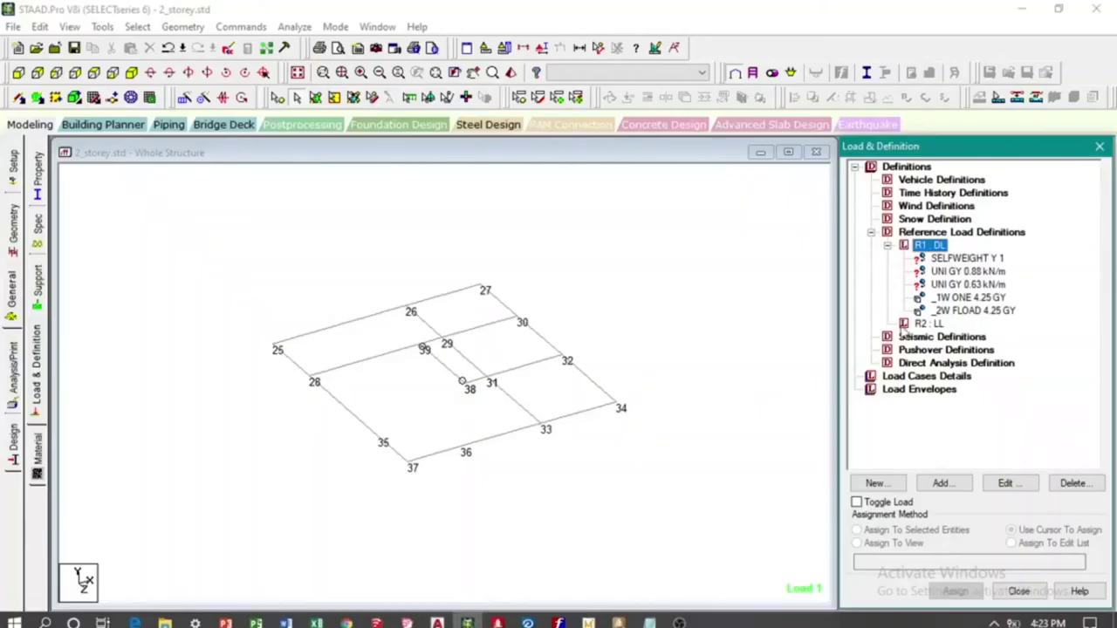
# Add a 7 kN/m uniform force member load in the GY direction to reference load DL
pyautogui.click(931, 485)
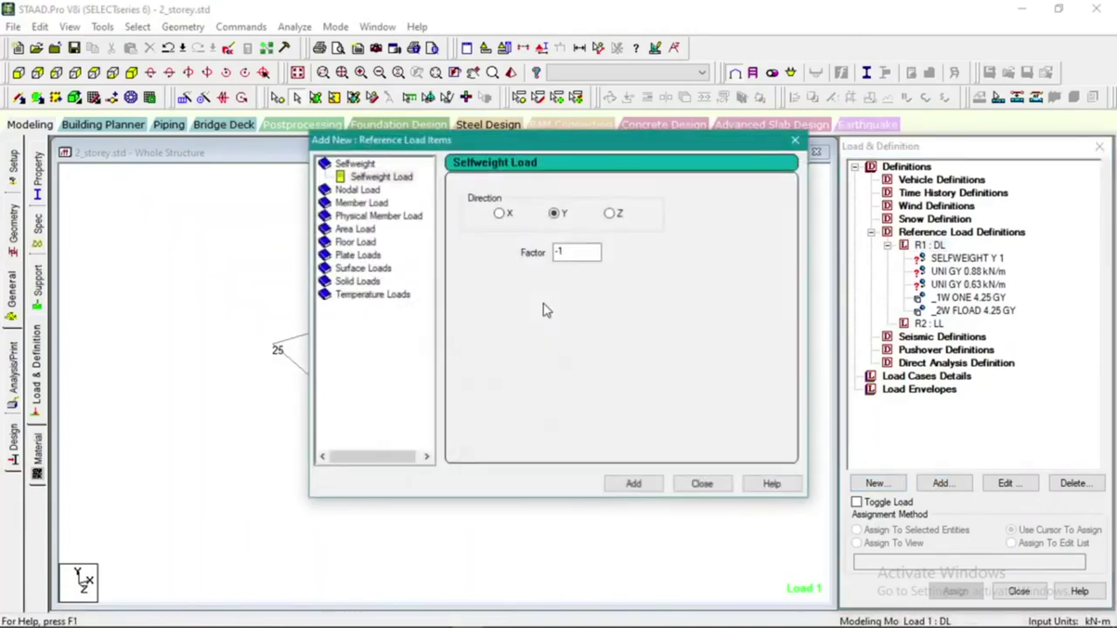
pyautogui.click(362, 203)
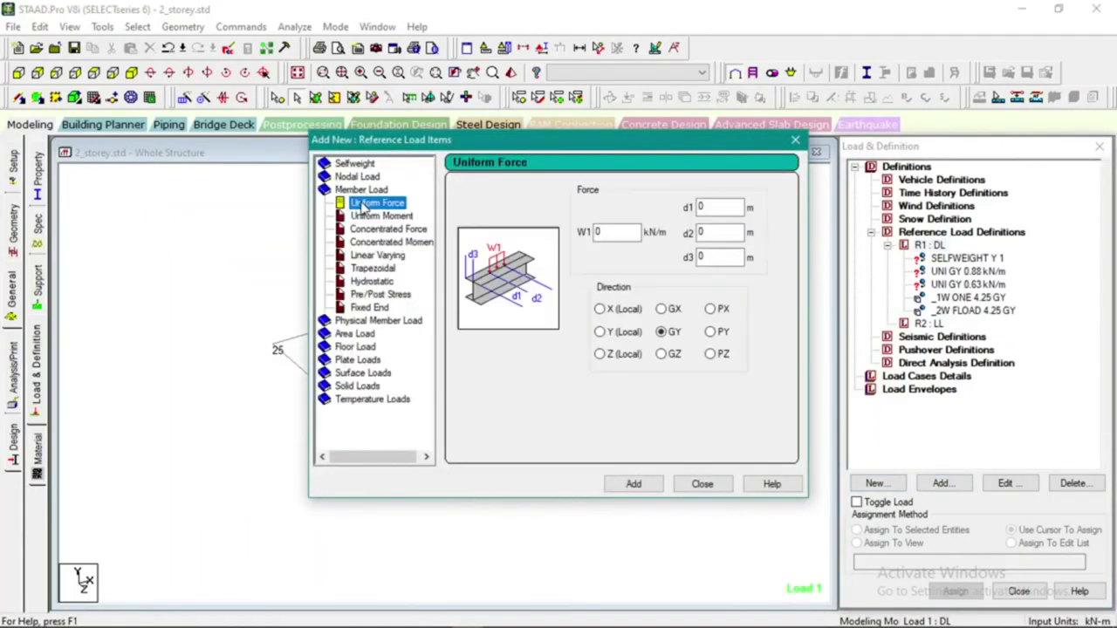
pyautogui.moveTo(599, 231); pyautogui.dragTo(583, 231)
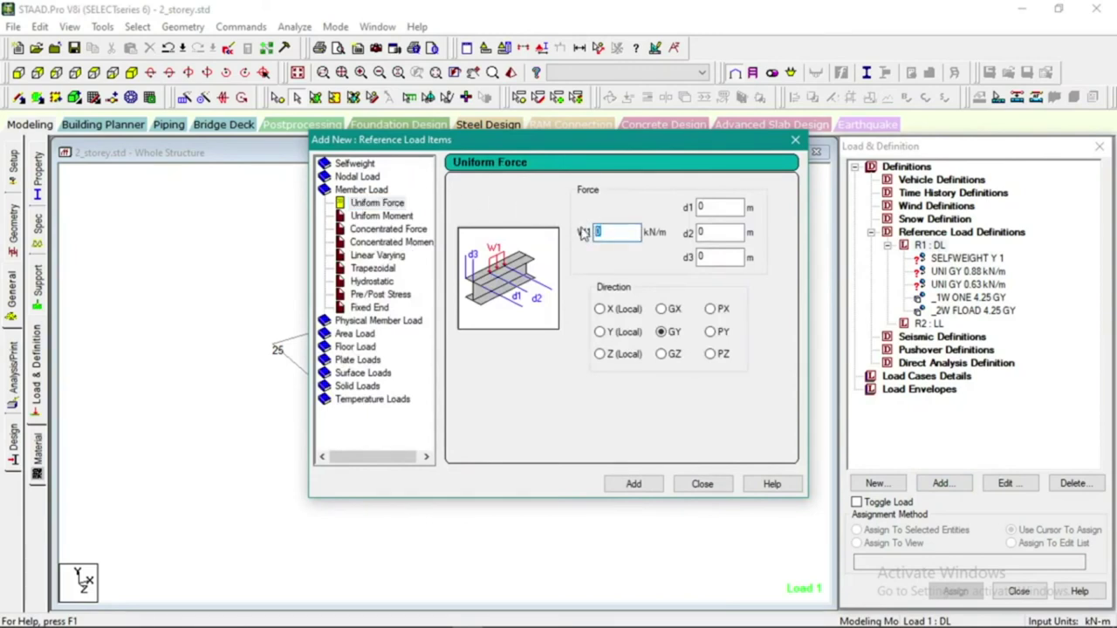
pyautogui.click(638, 483)
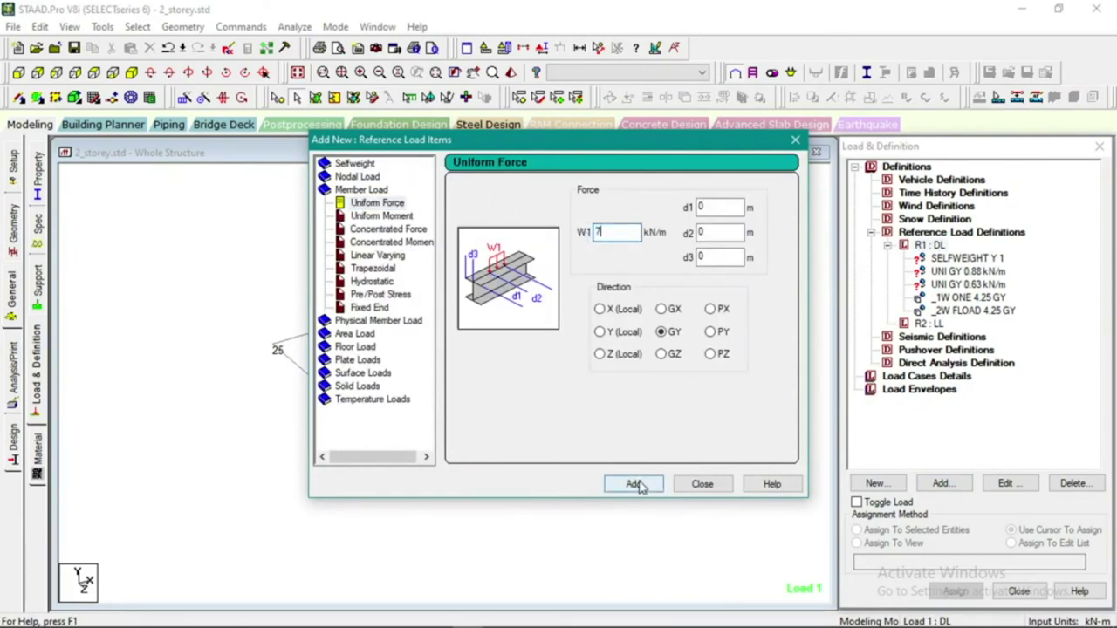
pyautogui.click(698, 484)
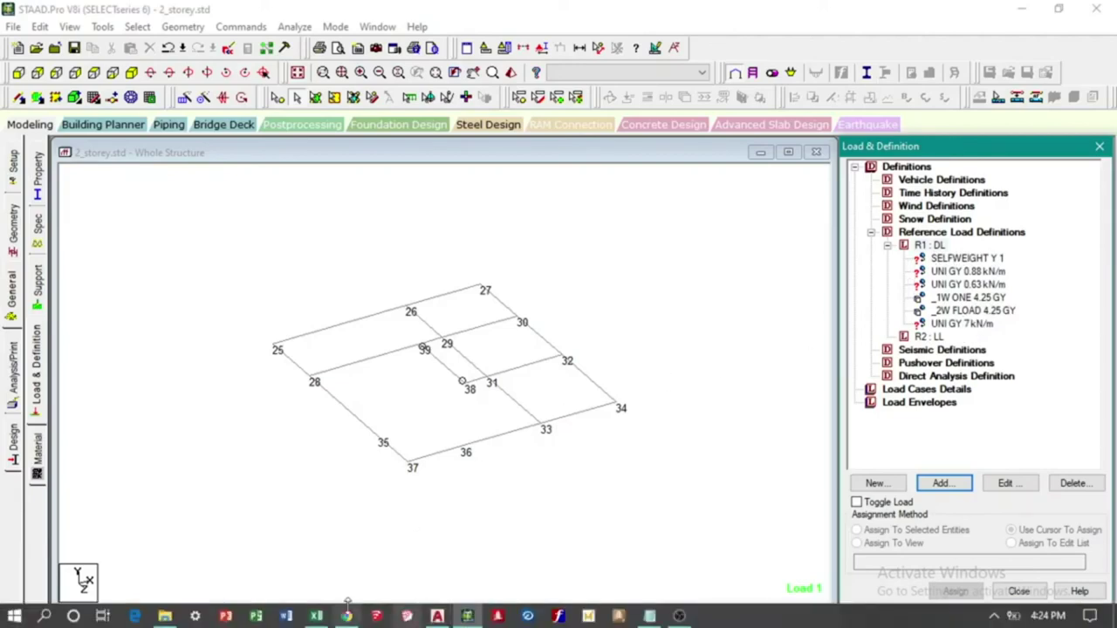
# Switch to the load-generation workbook in Excel and tick Floor Finish, MEPFS, Ceiling, Wall, Floor Live and the lower Selfweight in the checklist
pyautogui.click(316, 616)
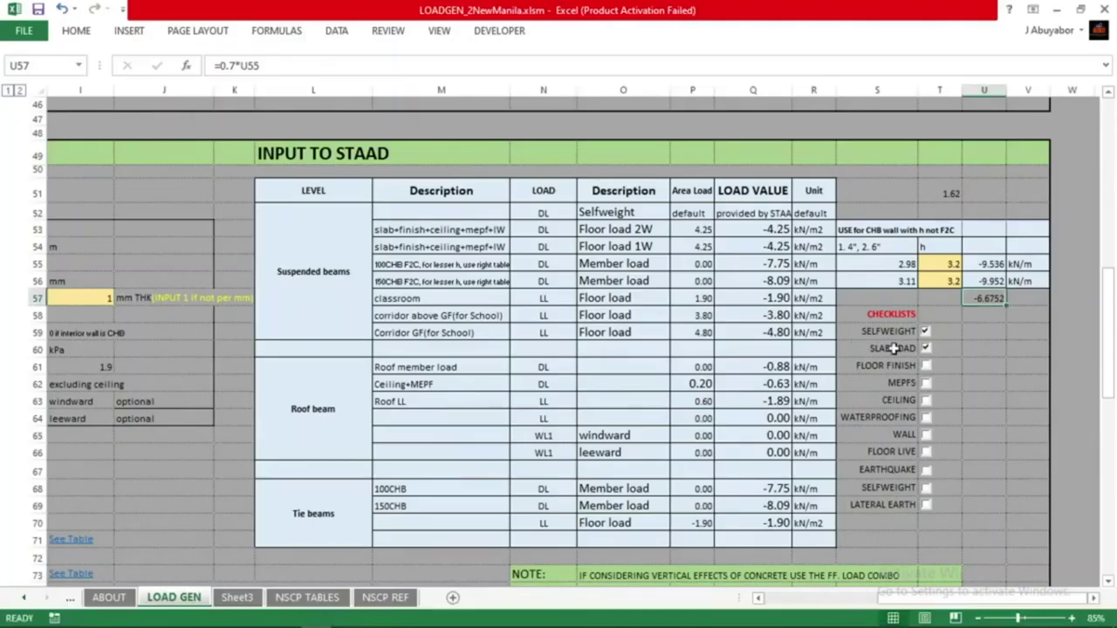
pyautogui.click(926, 367)
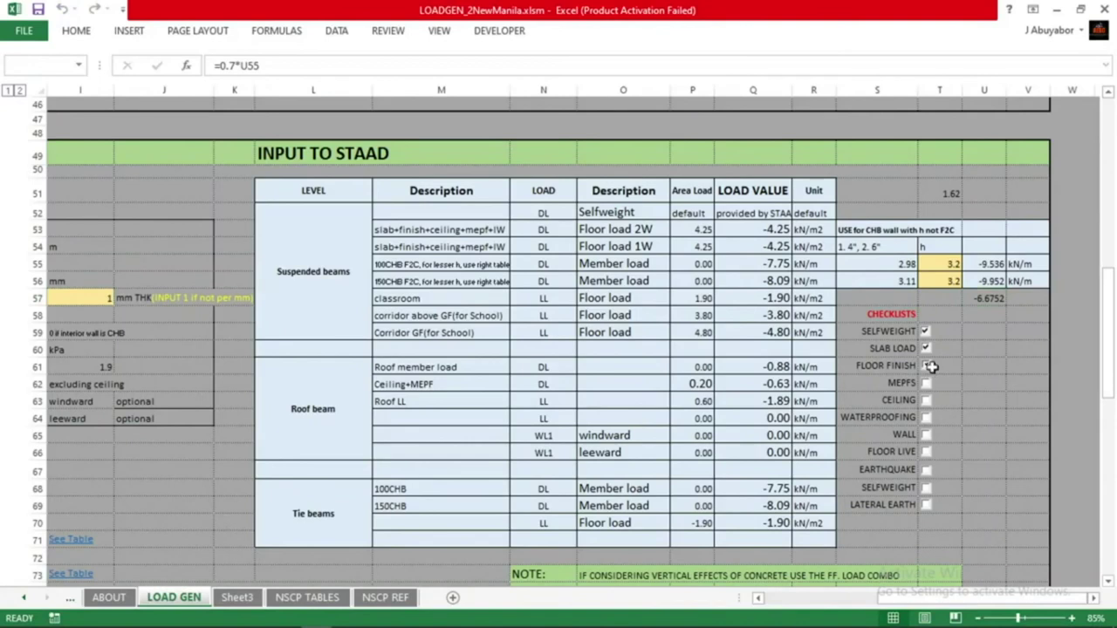
pyautogui.click(926, 434)
pyautogui.click(926, 451)
pyautogui.click(972, 419)
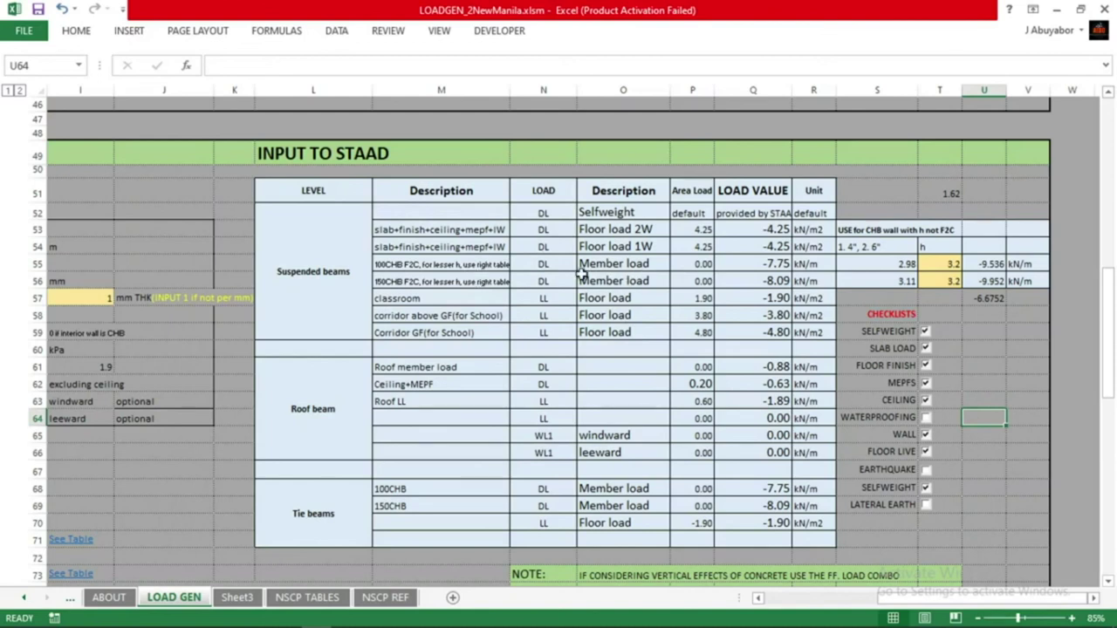
# Examine the 100 and 150 CHB wall member loads and the classroom and corridor live loads in the suspended beams table
pyautogui.click(742, 263)
pyautogui.click(749, 280)
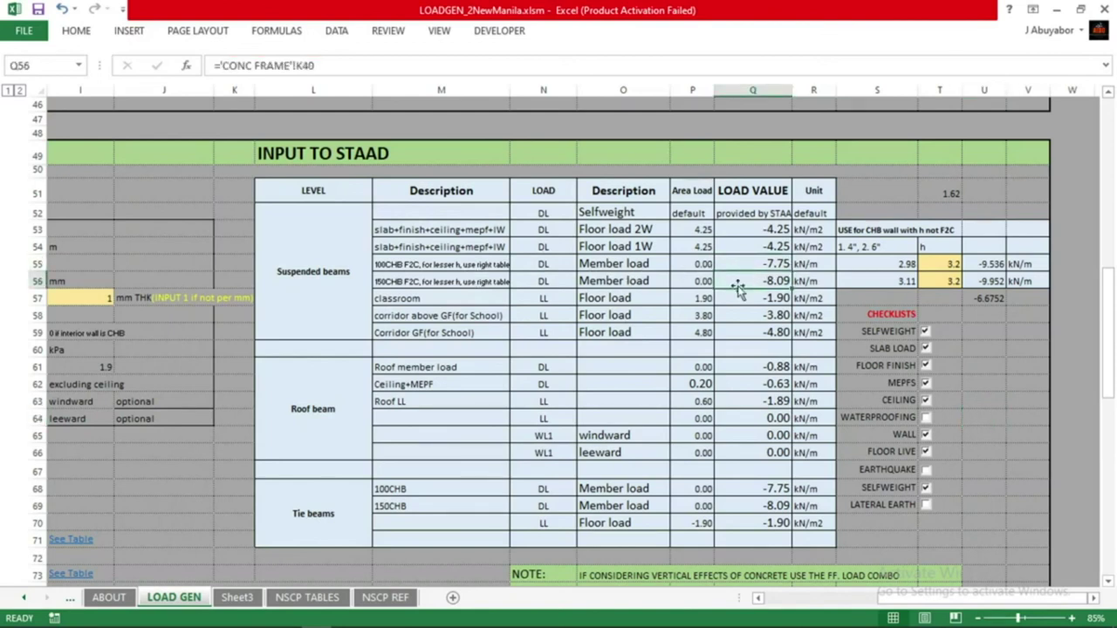
pyautogui.click(478, 264)
pyautogui.click(478, 281)
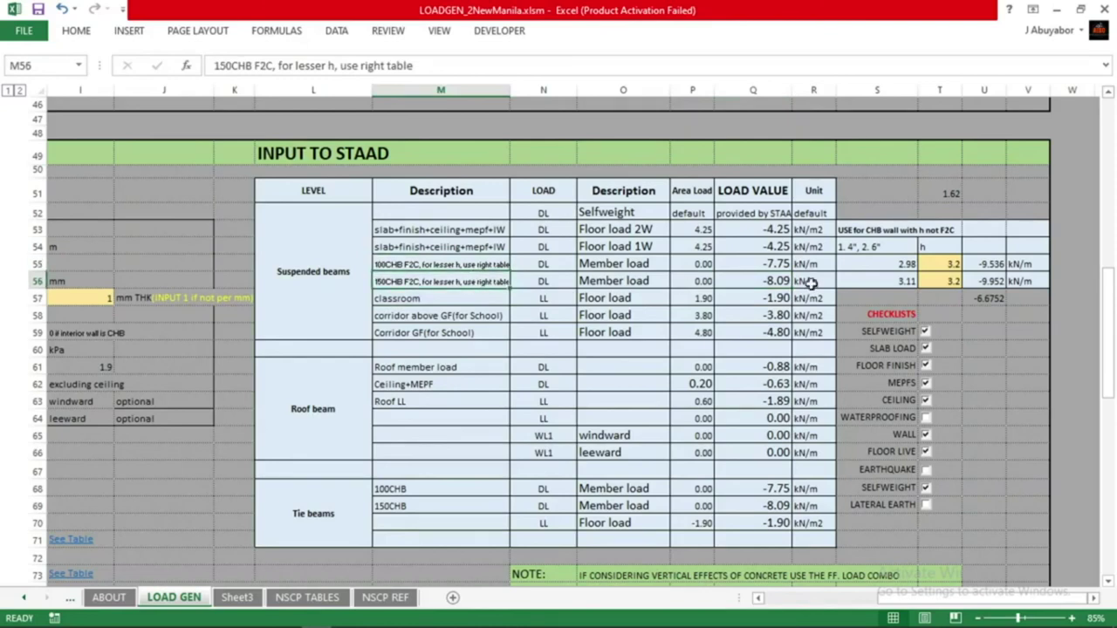
pyautogui.click(709, 314)
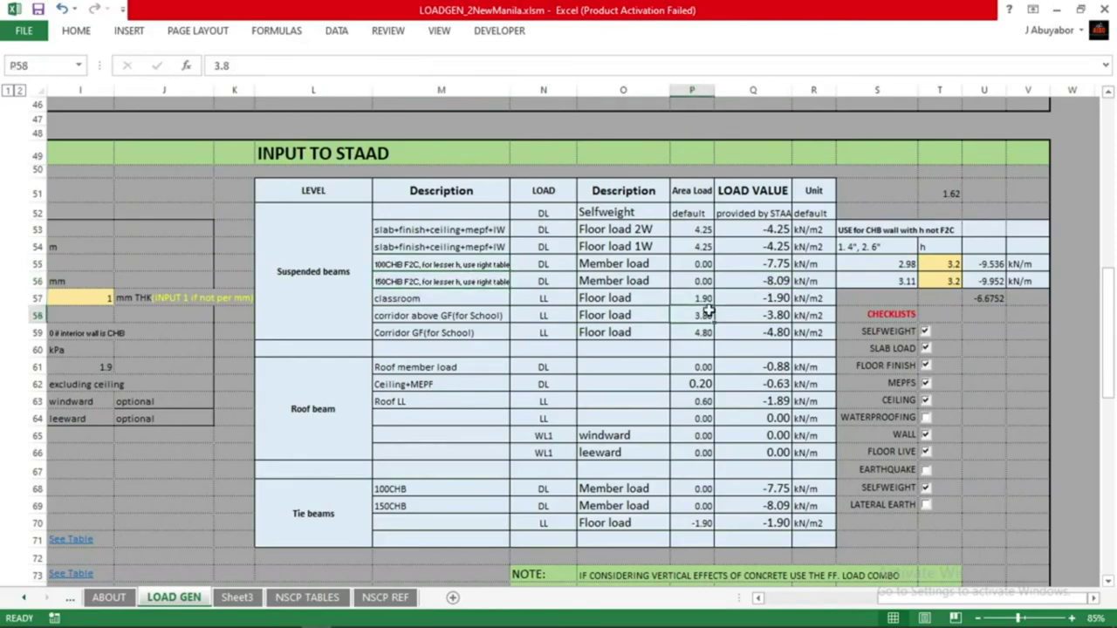
pyautogui.click(471, 302)
pyautogui.click(473, 315)
pyautogui.click(474, 332)
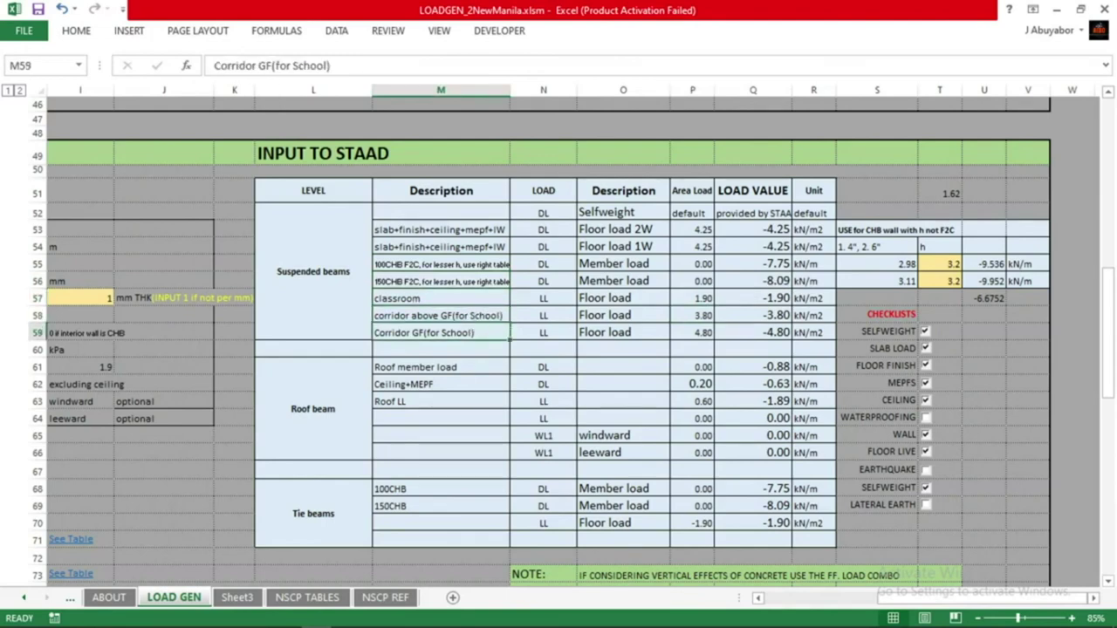
# Switch to STAAD.Pro and review the selfweight and 7 kN/m items of reference load DL alongside reference load LL
pyautogui.click(467, 621)
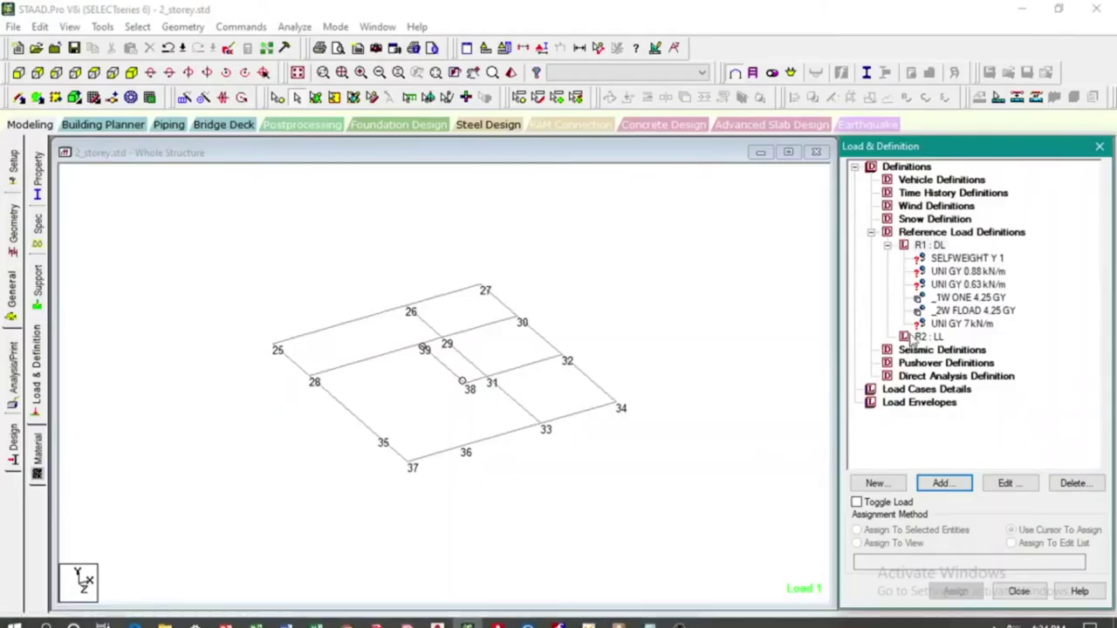
pyautogui.click(941, 324)
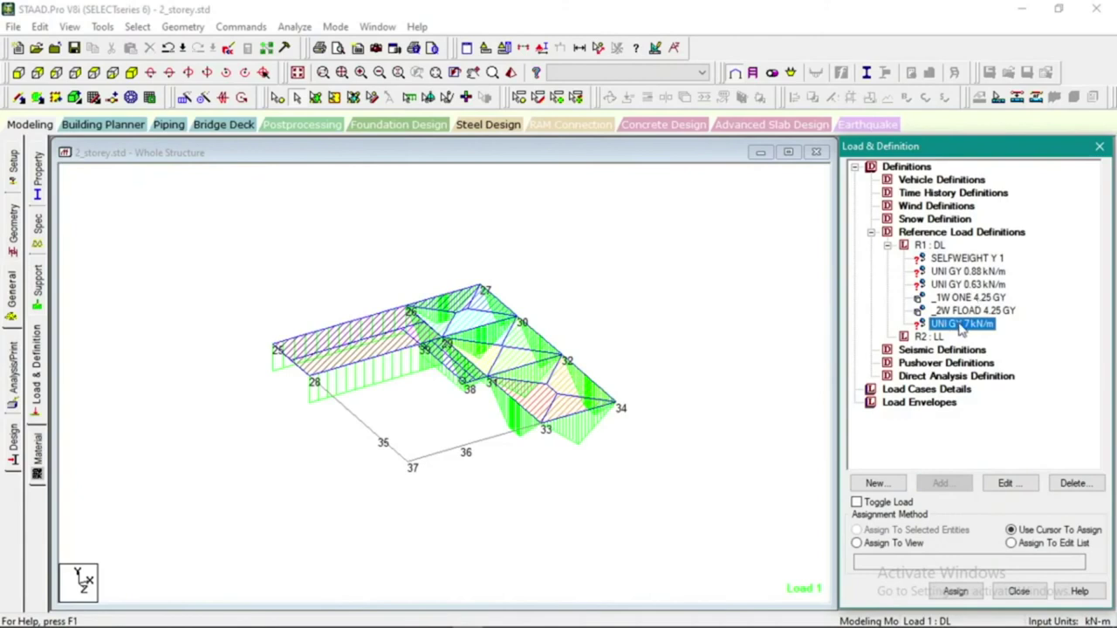
pyautogui.click(955, 260)
pyautogui.click(943, 325)
pyautogui.click(930, 337)
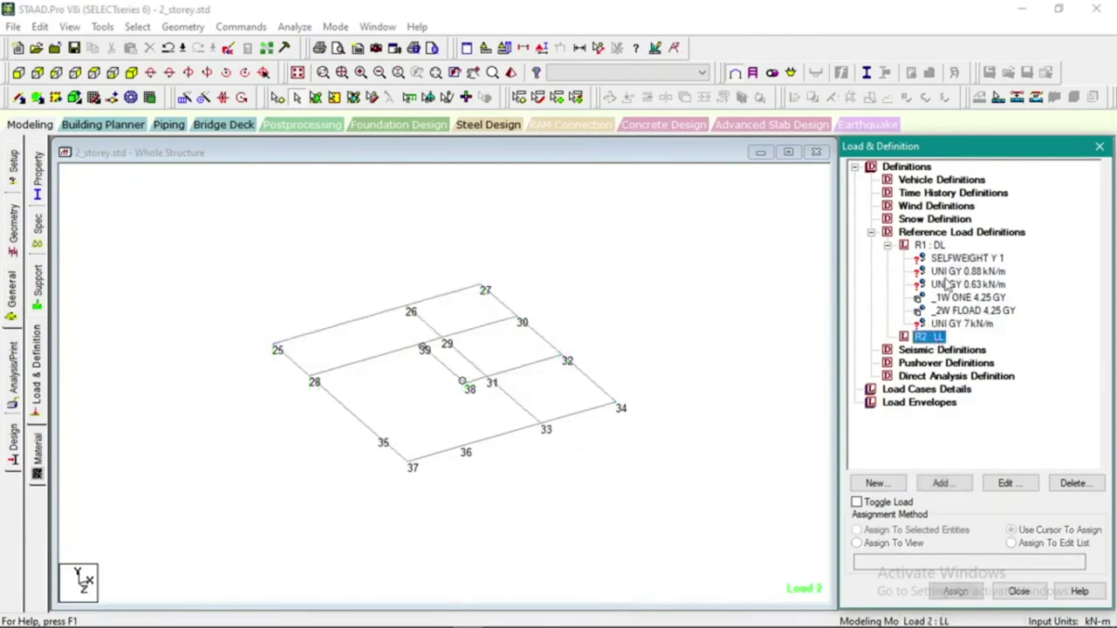
pyautogui.click(930, 245)
# Return to the workbook and recheck the STAAD input table, the CHB wall loads in U55:U56 and the load checklist
pyautogui.moveTo(445, 624)
pyautogui.click(316, 616)
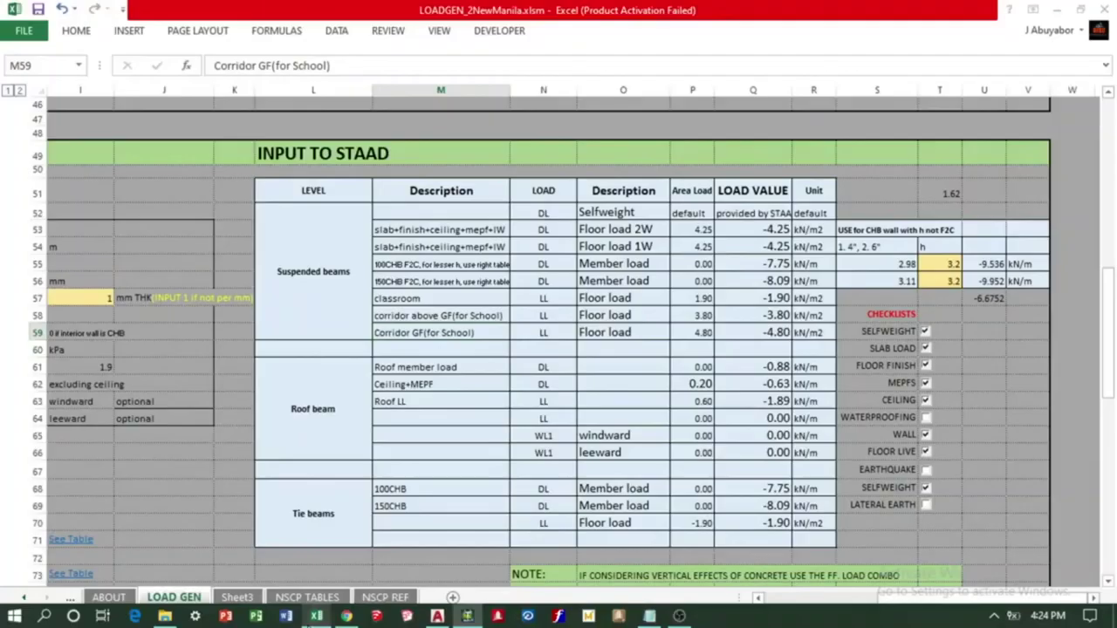
pyautogui.scroll(-2, 507, 430)
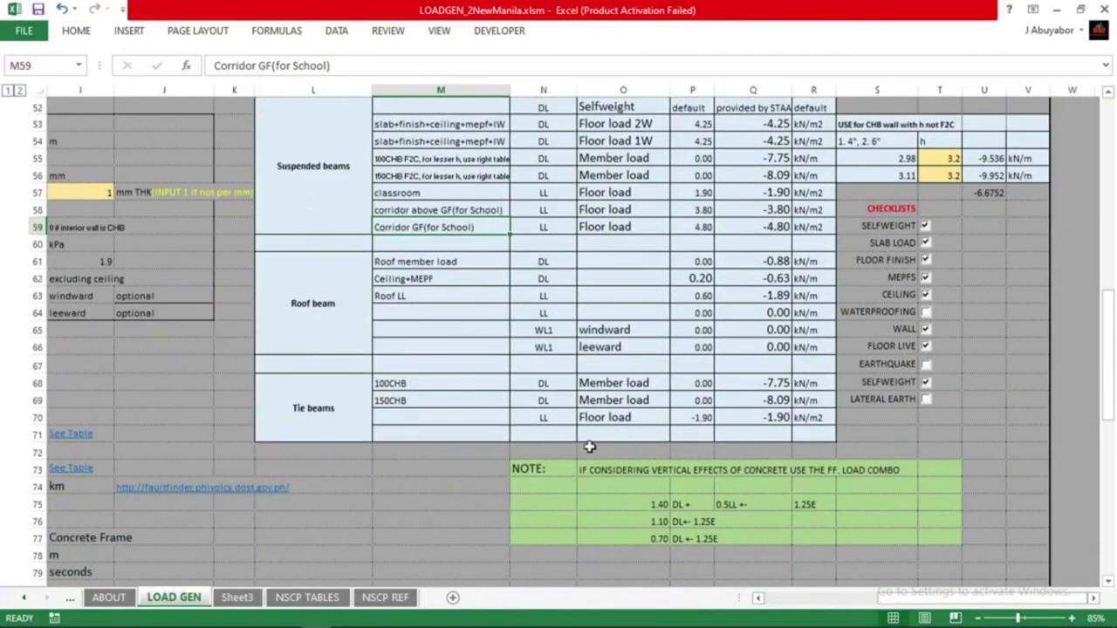
pyautogui.scroll(2, 598, 429)
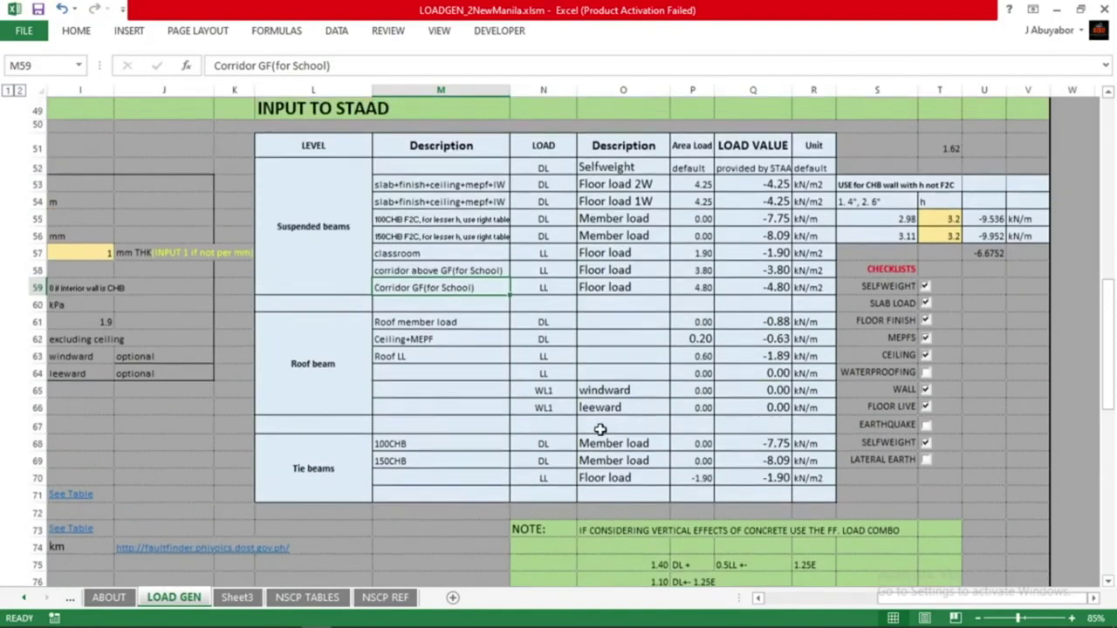
pyautogui.click(996, 263)
pyautogui.moveTo(996, 264); pyautogui.dragTo(990, 275)
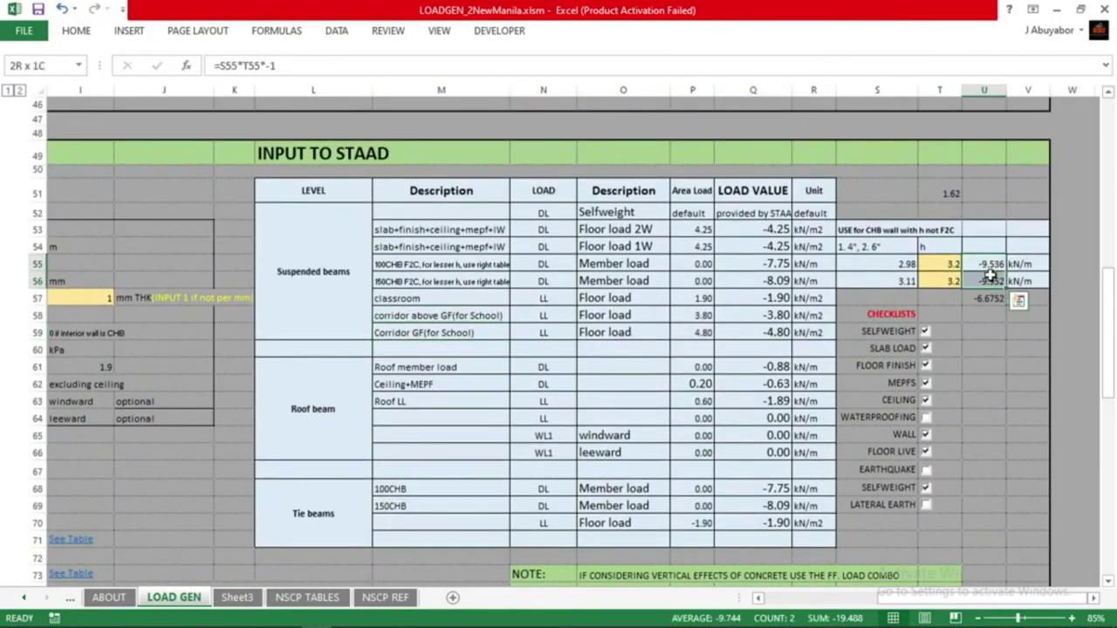
pyautogui.click(984, 349)
pyautogui.click(985, 384)
pyautogui.click(965, 468)
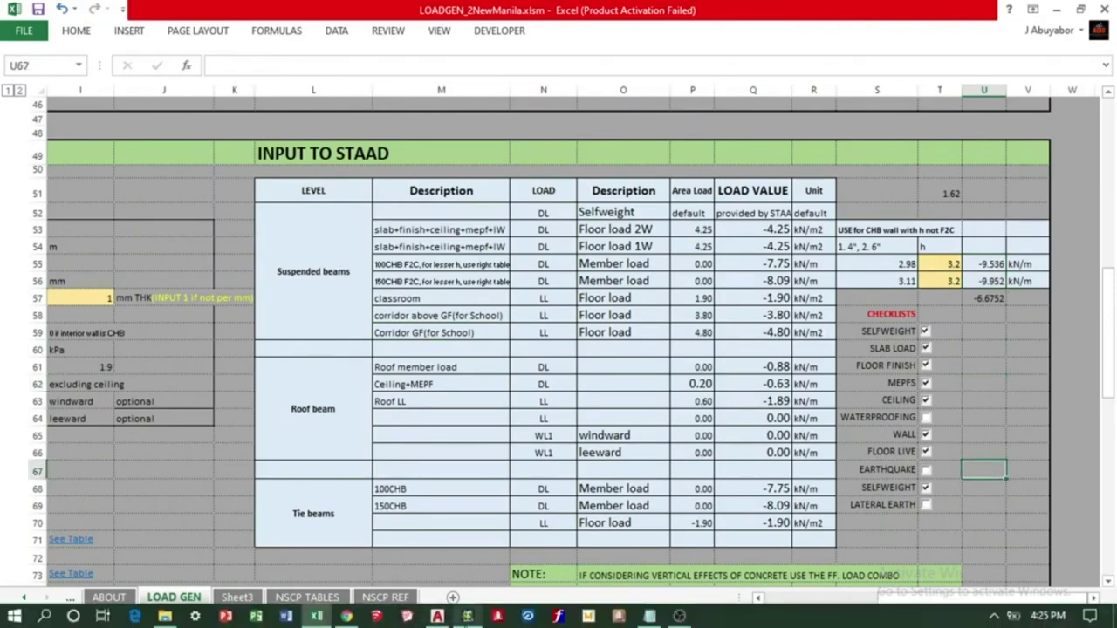
# Switch back to STAAD.Pro and check the 7 kN/m member load and the selfweight item under reference load DL
pyautogui.click(438, 616)
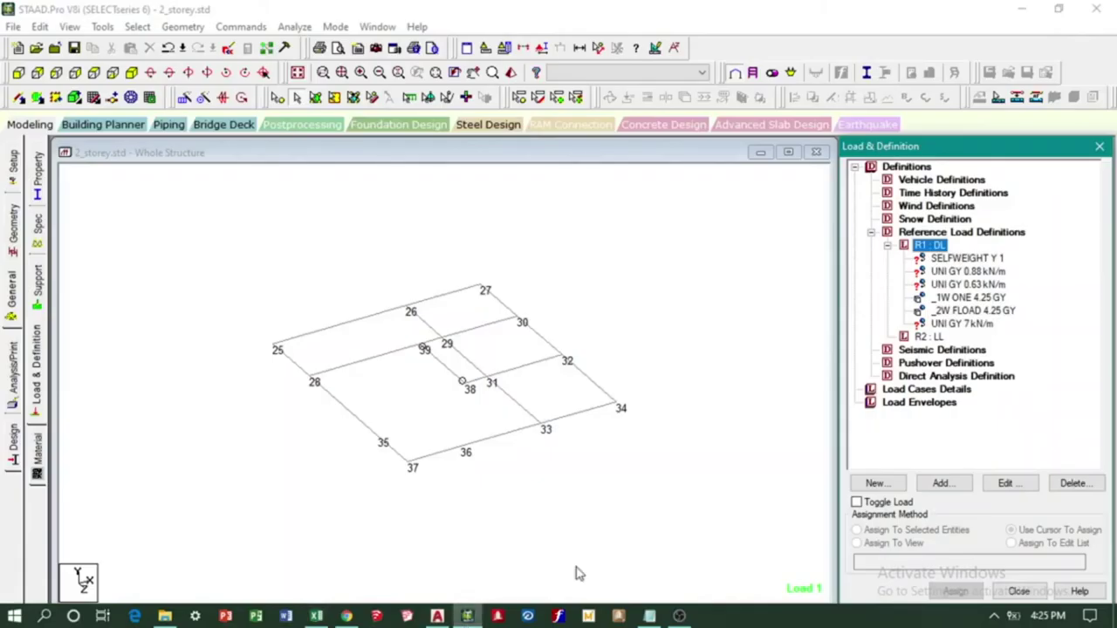
pyautogui.click(950, 324)
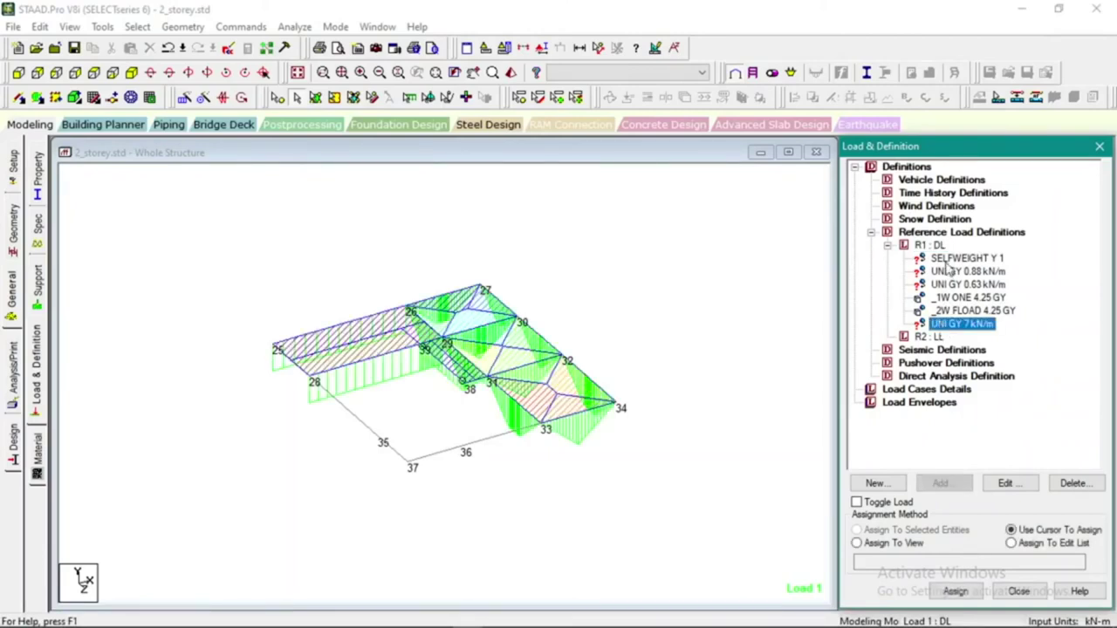
pyautogui.click(947, 261)
# Look up the Roof LL value in the workbook and add a 1.89 kN/m uniform force member load in GY to reference load LL
pyautogui.click(932, 338)
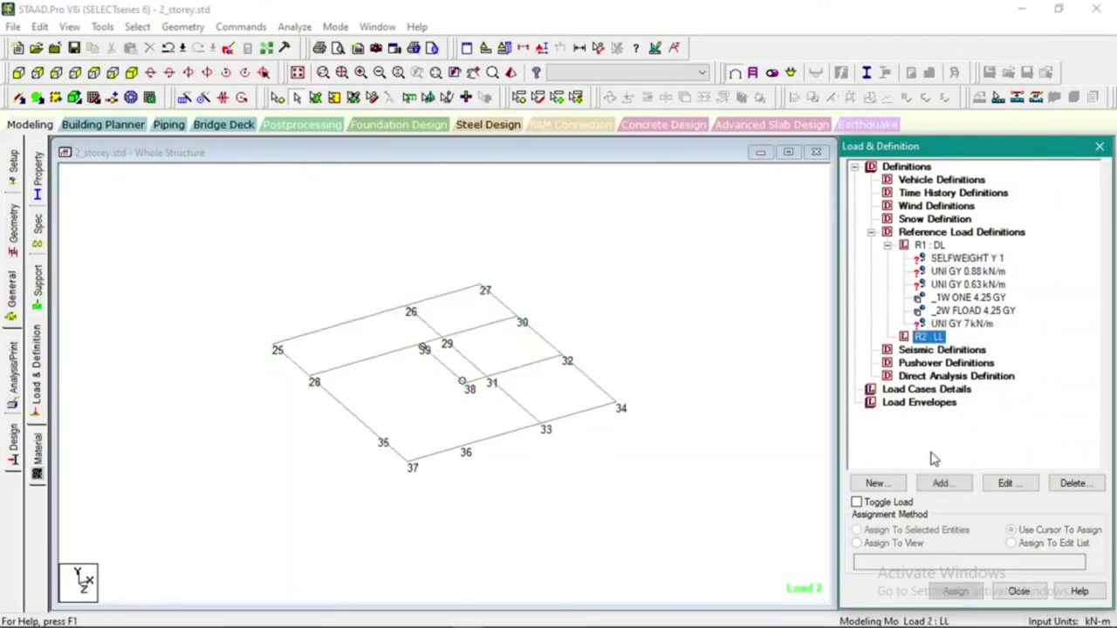
pyautogui.click(943, 485)
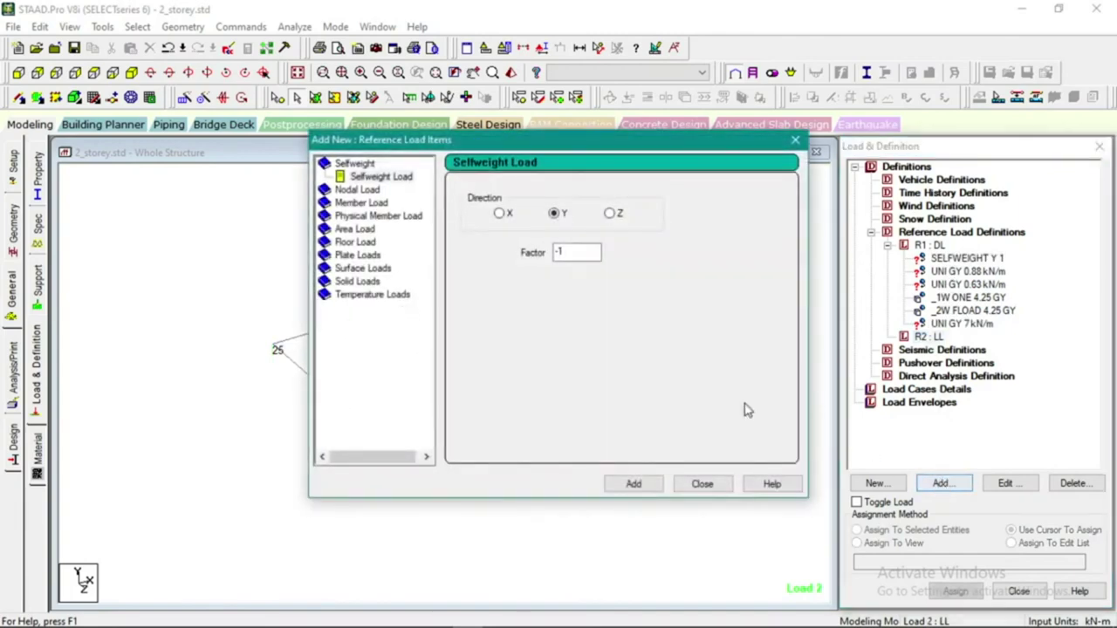
pyautogui.click(315, 616)
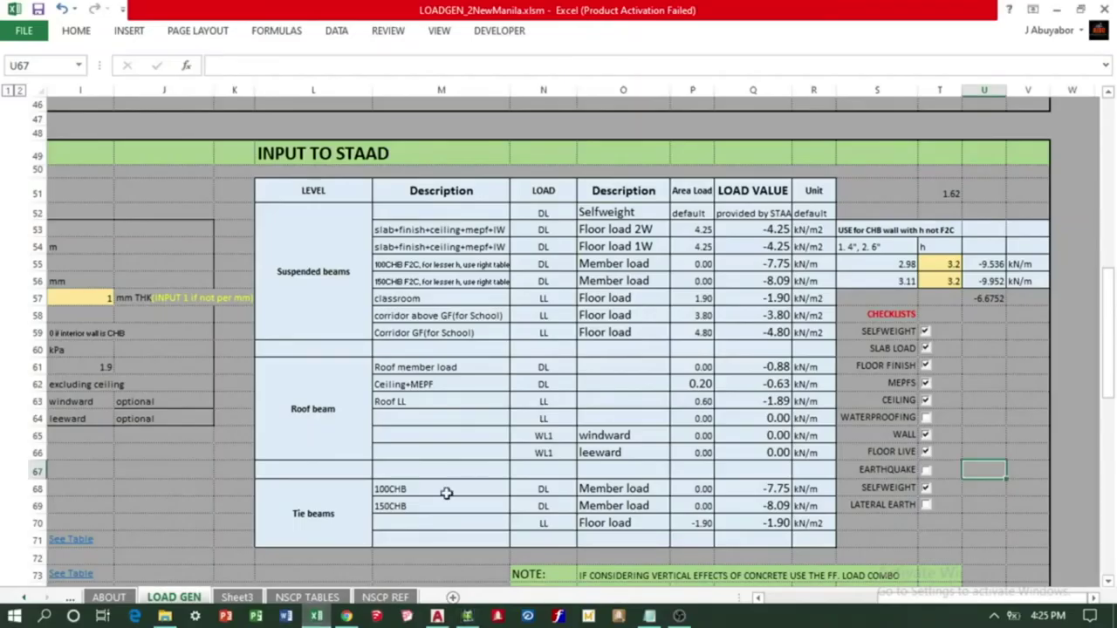
pyautogui.click(332, 308)
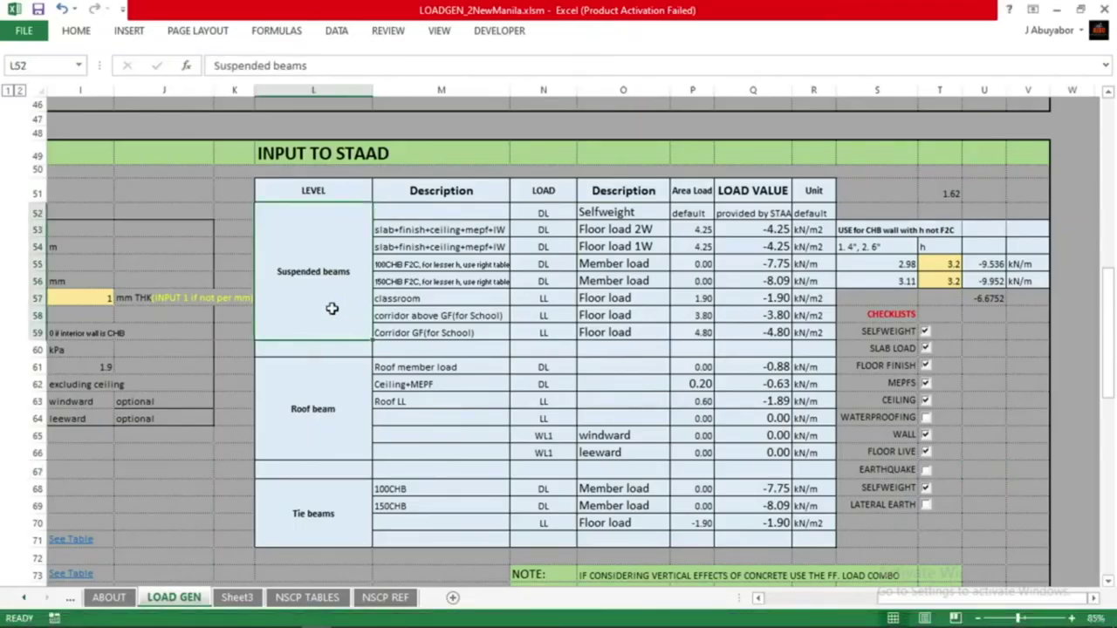
pyautogui.click(312, 407)
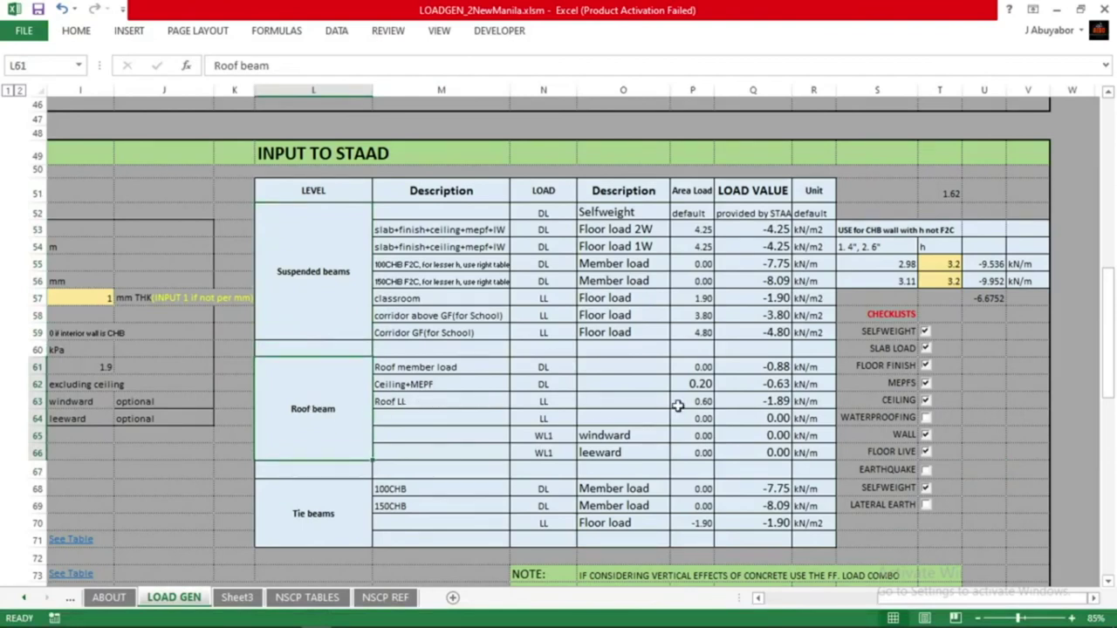
pyautogui.click(725, 403)
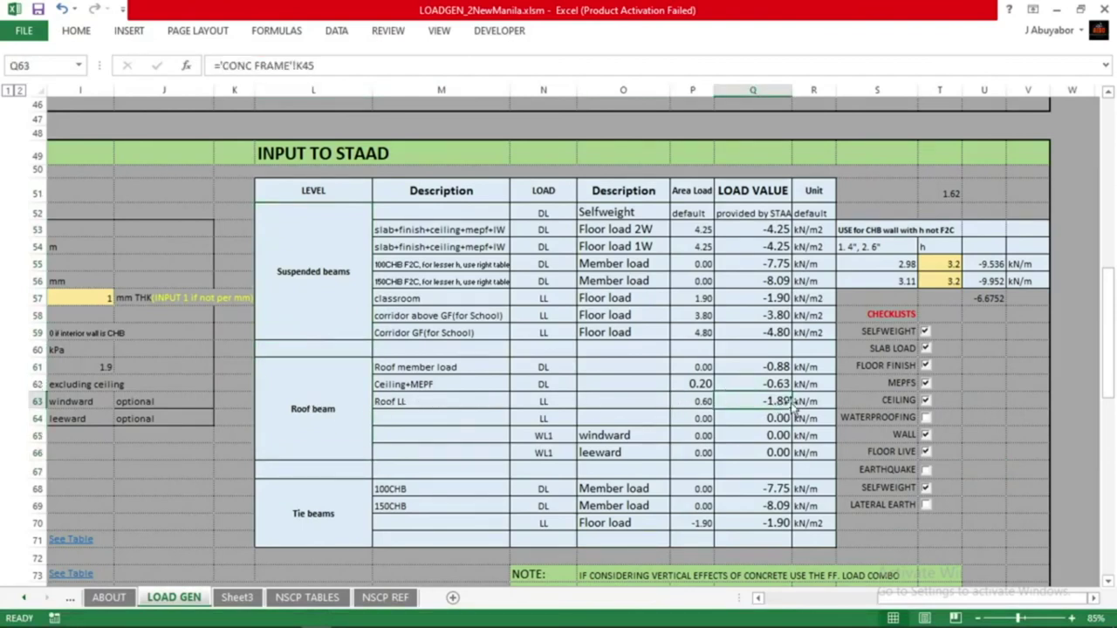
pyautogui.click(476, 618)
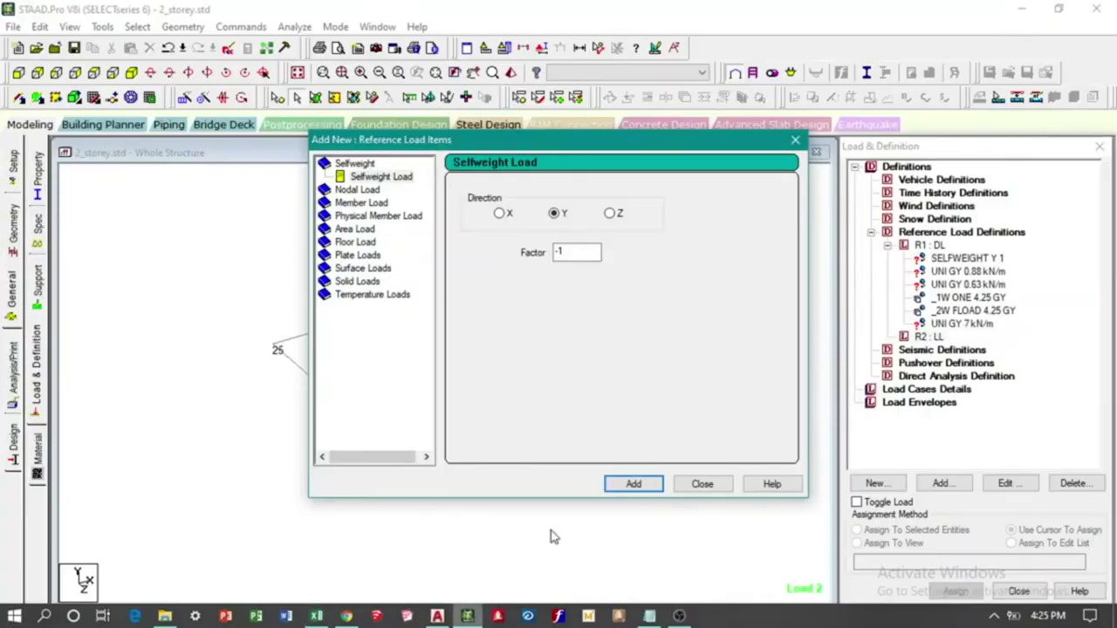
pyautogui.click(373, 202)
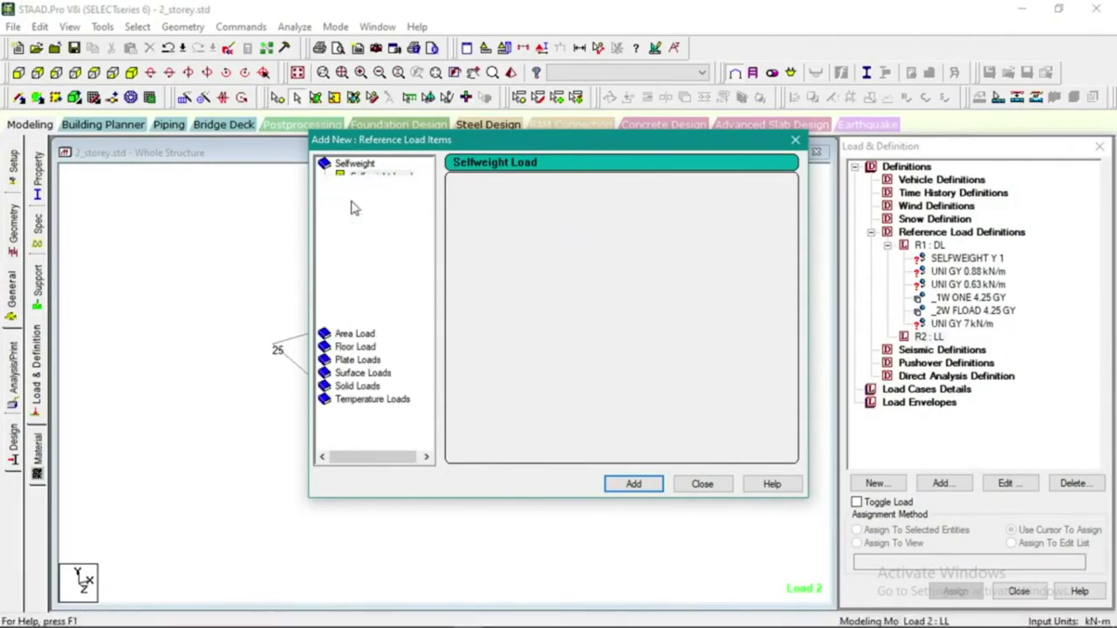
pyautogui.doubleClick(597, 232)
pyautogui.write('1.89')
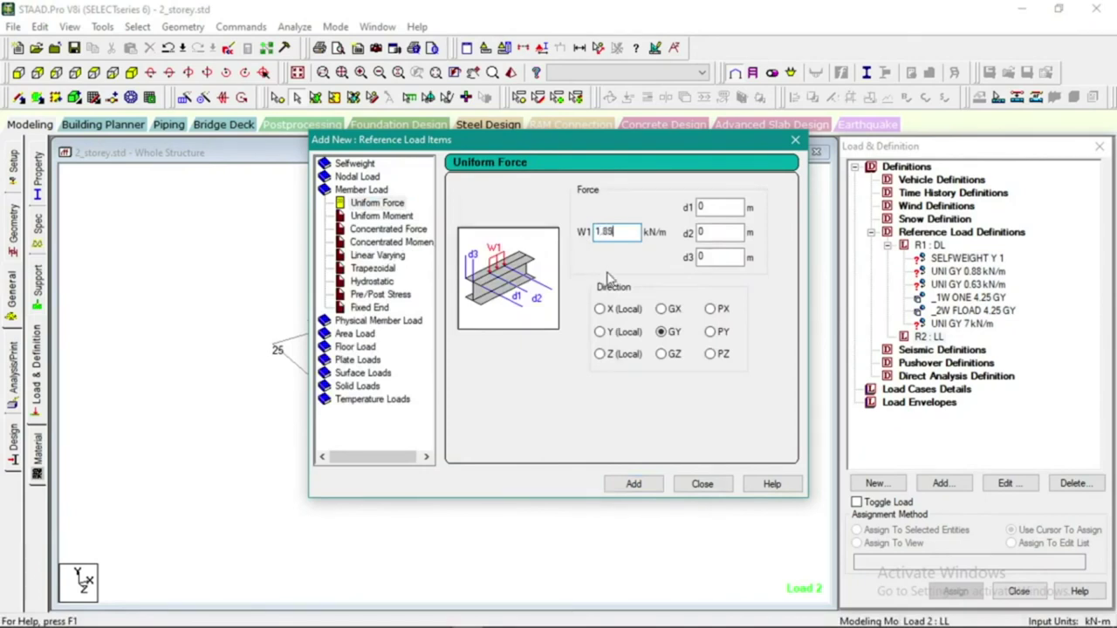
pyautogui.click(648, 484)
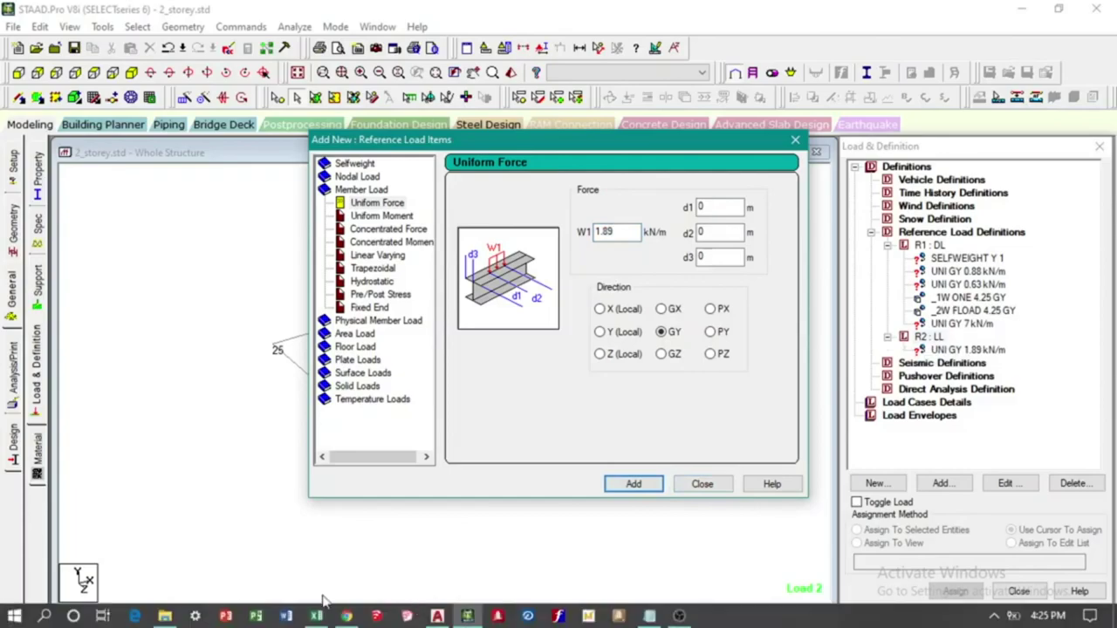
# Switch to the workbook and compare the classroom, upper corridor and ground-floor corridor live load entries for the suspended beams
pyautogui.click(316, 622)
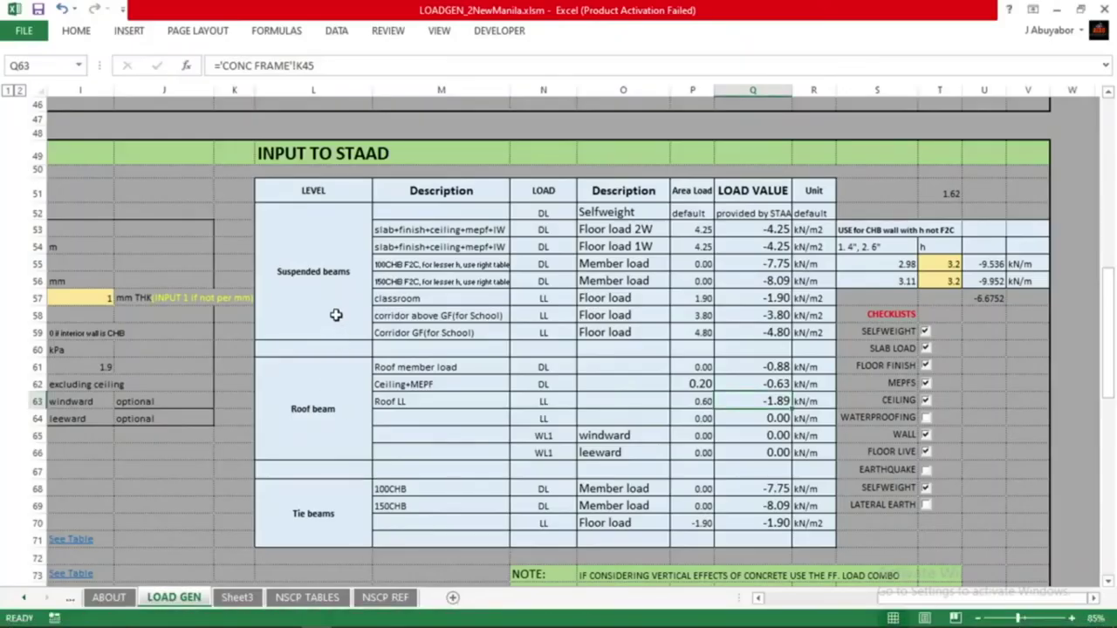
pyautogui.click(471, 298)
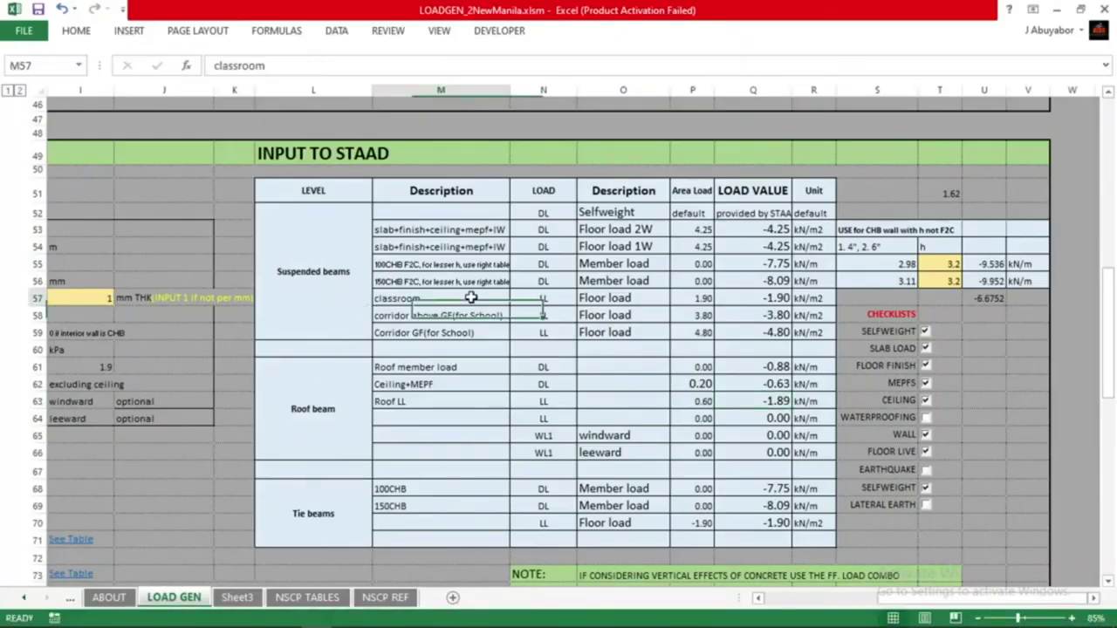
pyautogui.click(471, 314)
pyautogui.click(471, 328)
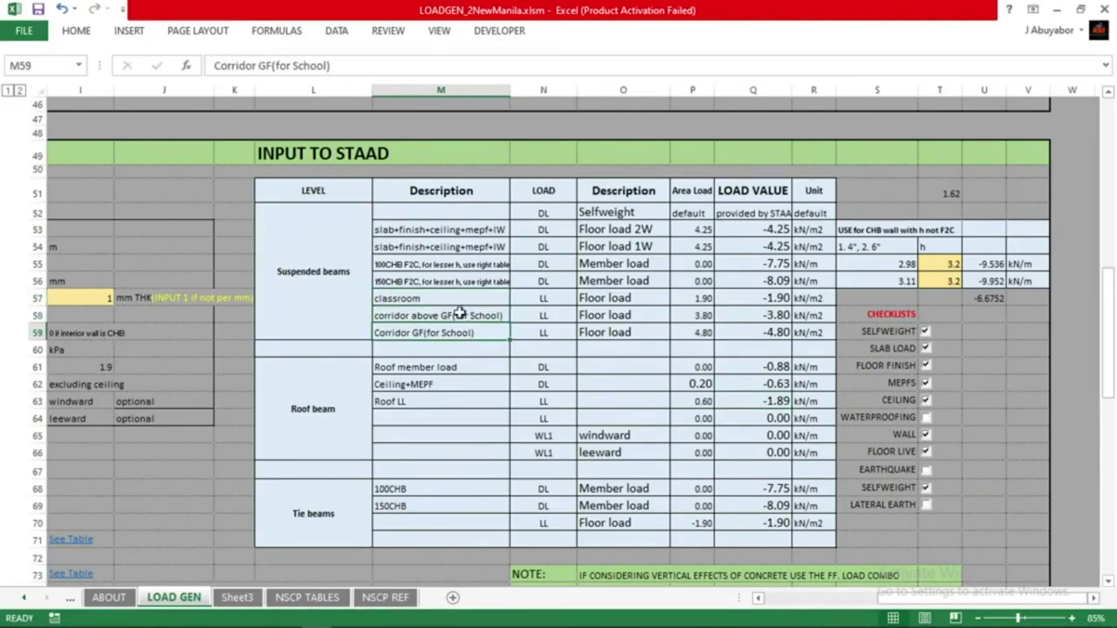
pyautogui.click(449, 296)
pyautogui.click(452, 316)
pyautogui.click(457, 332)
pyautogui.click(463, 316)
pyautogui.click(471, 331)
pyautogui.click(476, 299)
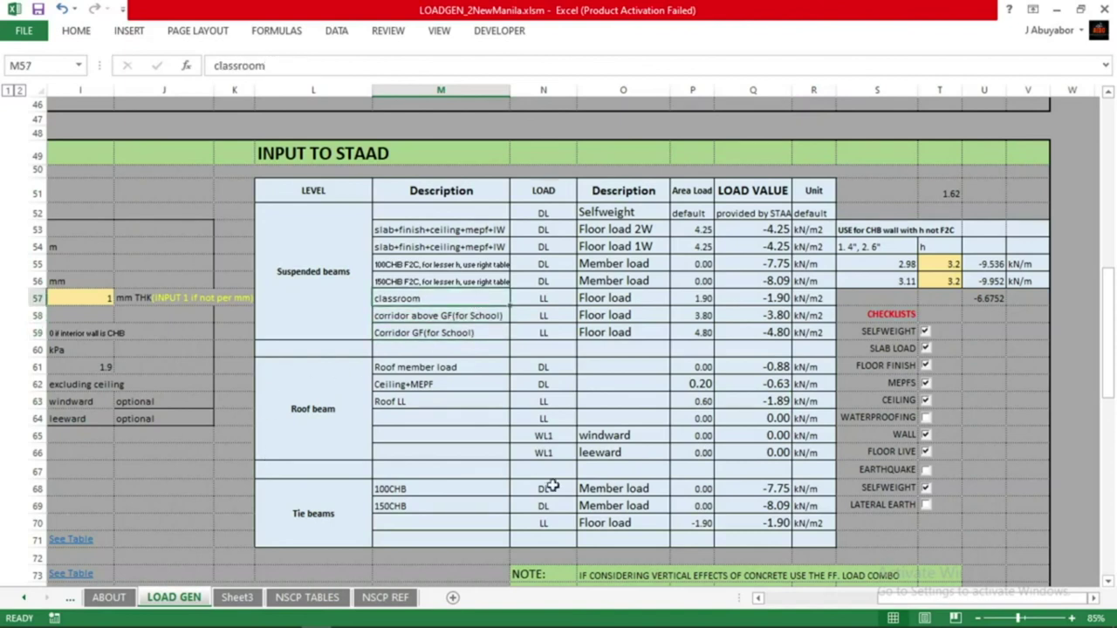
# Check the Residential-Basic floor area live load input and the matching floor load value in Q57, and return to STAAD.Pro
pyautogui.click(758, 598)
pyautogui.click(758, 598)
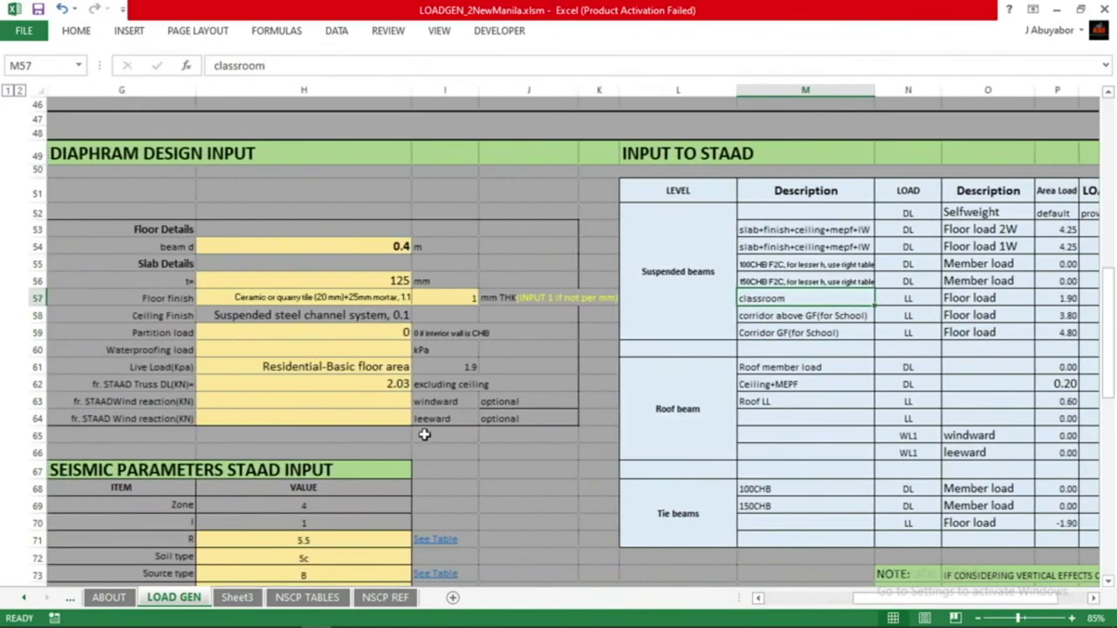
pyautogui.click(365, 367)
pyautogui.click(445, 367)
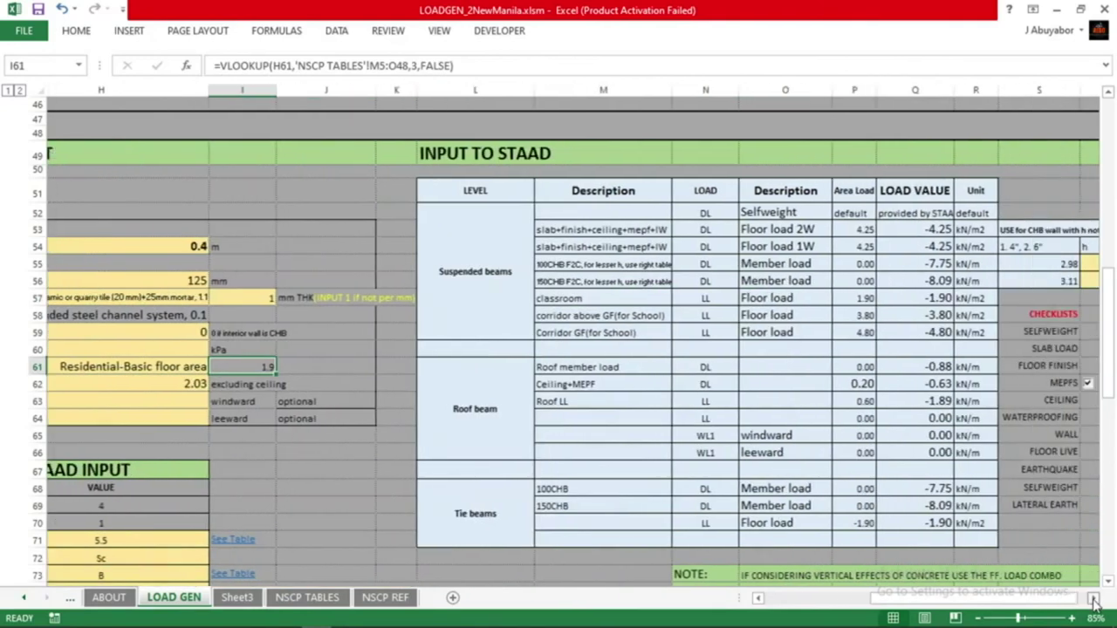
pyautogui.click(1092, 598)
pyautogui.click(1092, 597)
pyautogui.click(1093, 598)
pyautogui.click(688, 304)
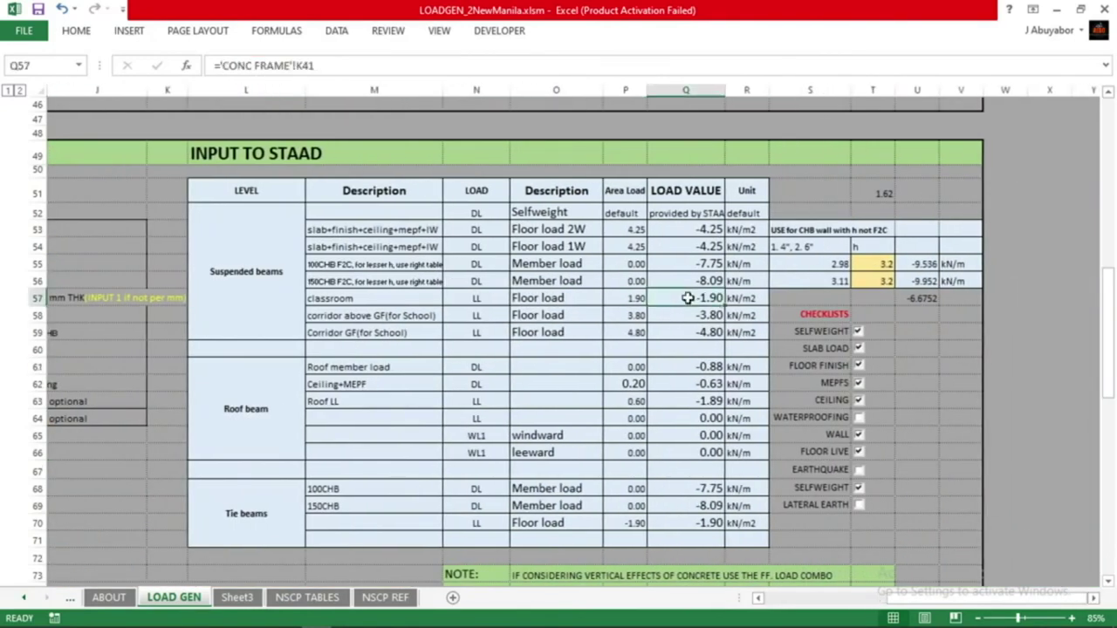
pyautogui.moveTo(521, 623)
pyautogui.click(468, 616)
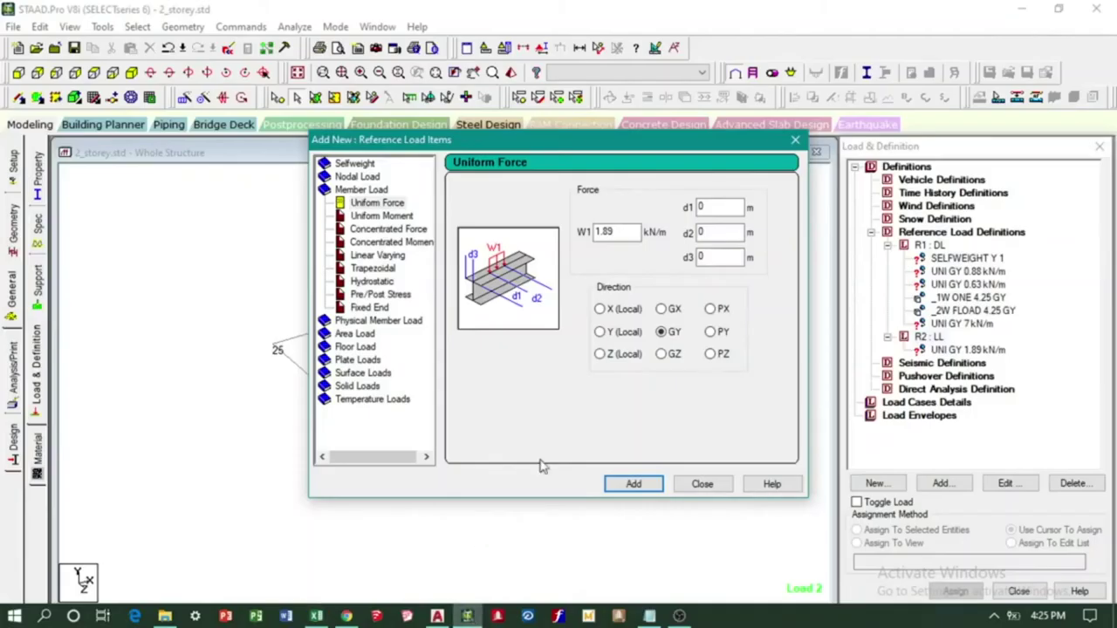
# Add a 1.9 kN/m uniform force member load in GY to reference load LL and close the load items dialog
pyautogui.moveTo(616, 231); pyautogui.dragTo(604, 232)
pyautogui.write('9')
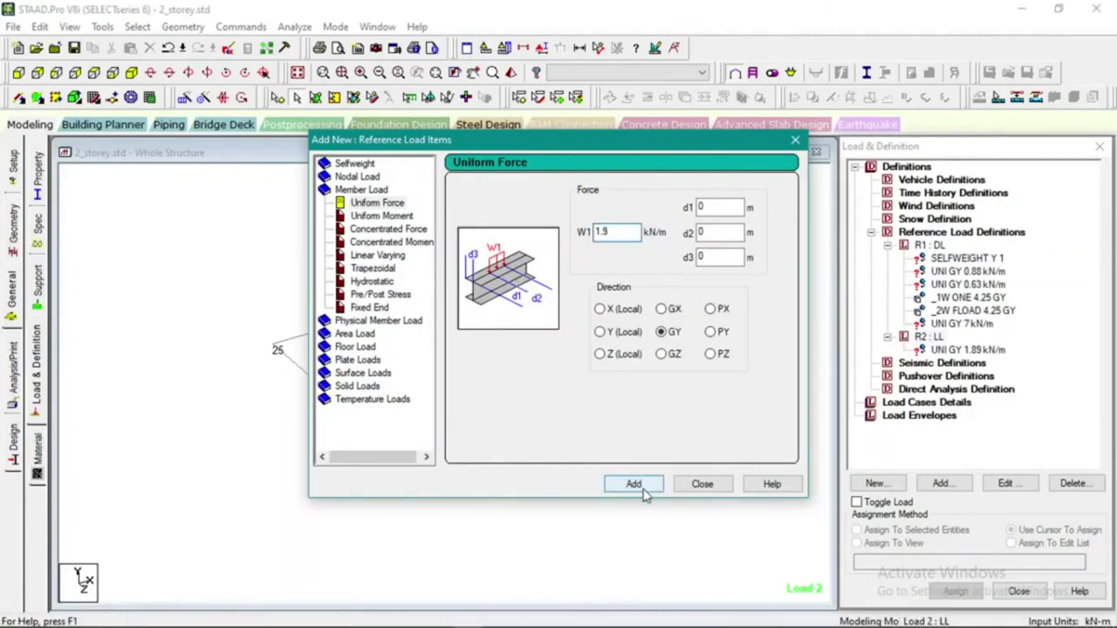
pyautogui.click(637, 487)
pyautogui.click(703, 487)
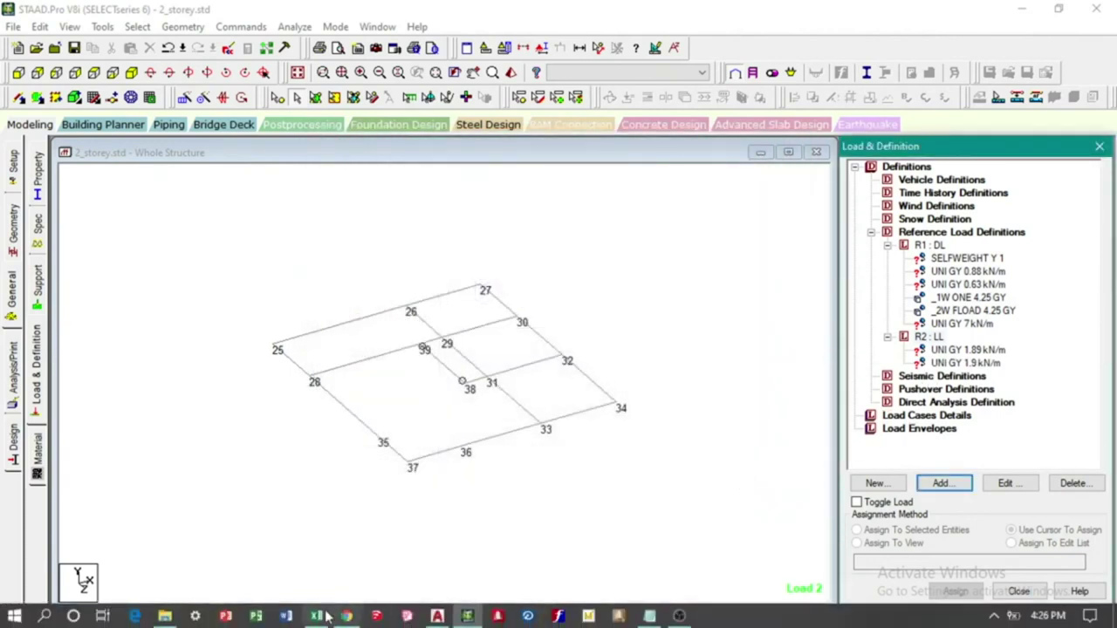
# Check the classroom live load in the Excel workbook, return to STAAD.Pro and inspect the two member loads under reference load LL
pyautogui.click(317, 616)
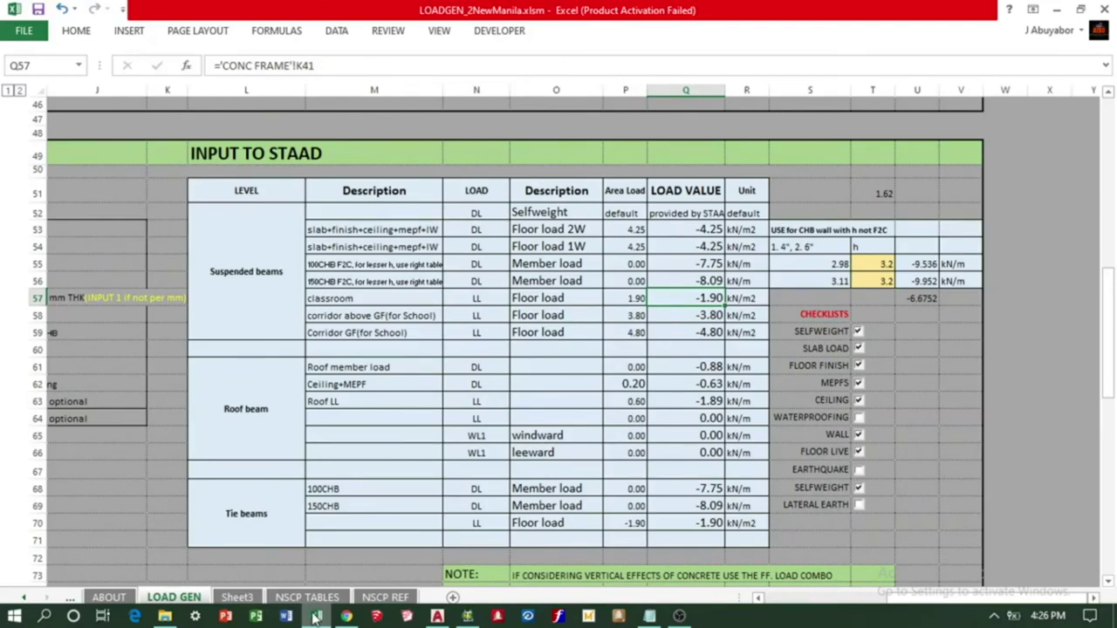
pyautogui.click(316, 617)
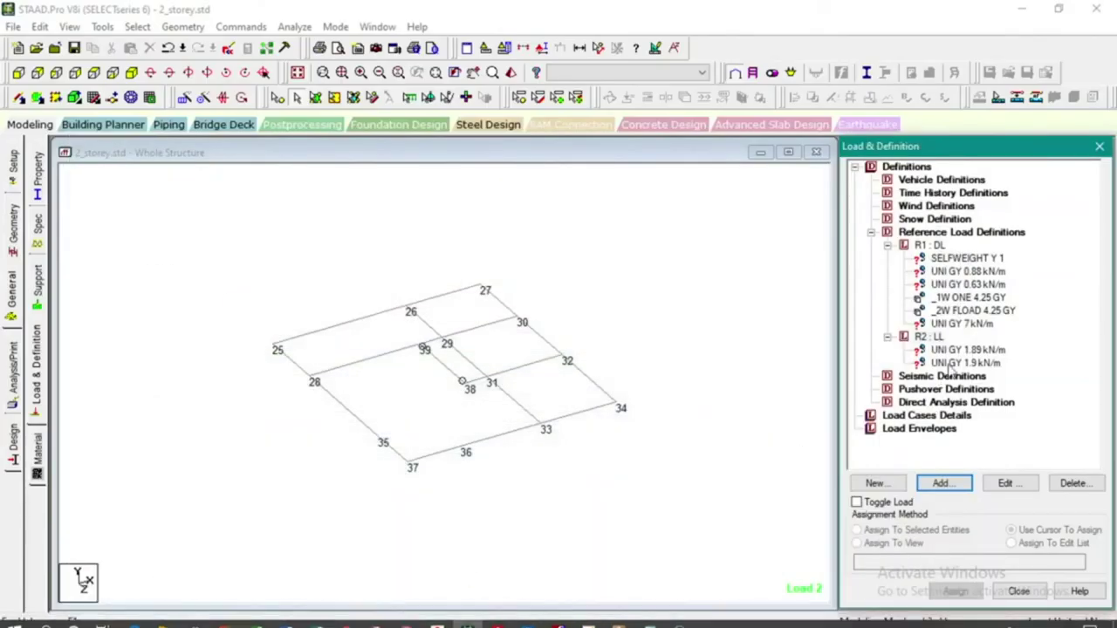
pyautogui.click(993, 363)
pyautogui.click(992, 352)
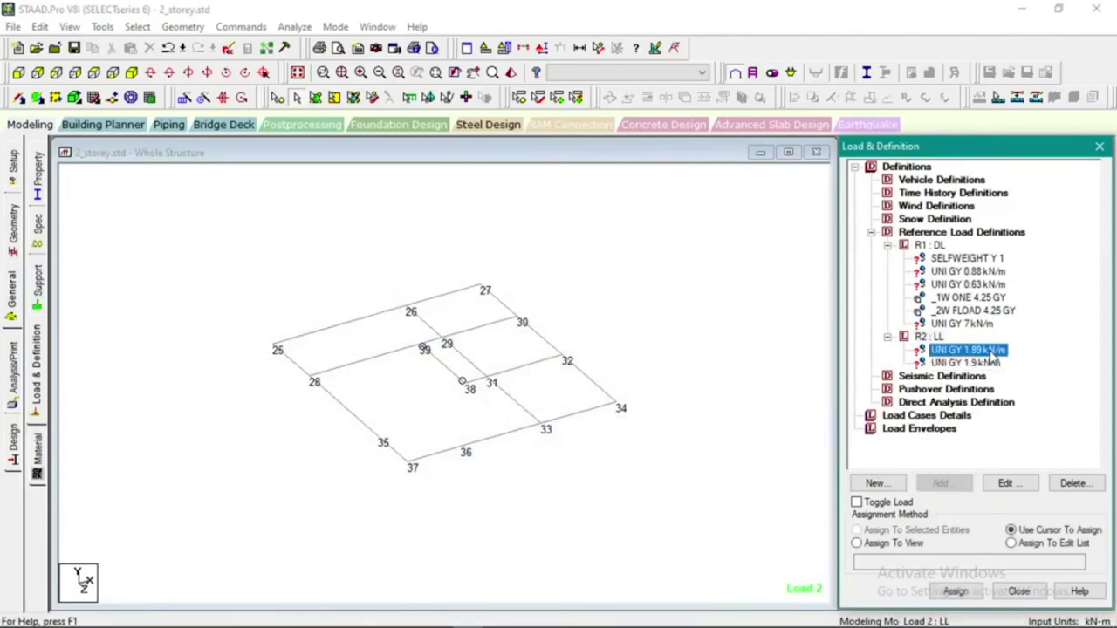
# Display the whole structure and assign the DL selfweight item to all members in view
pyautogui.click(980, 259)
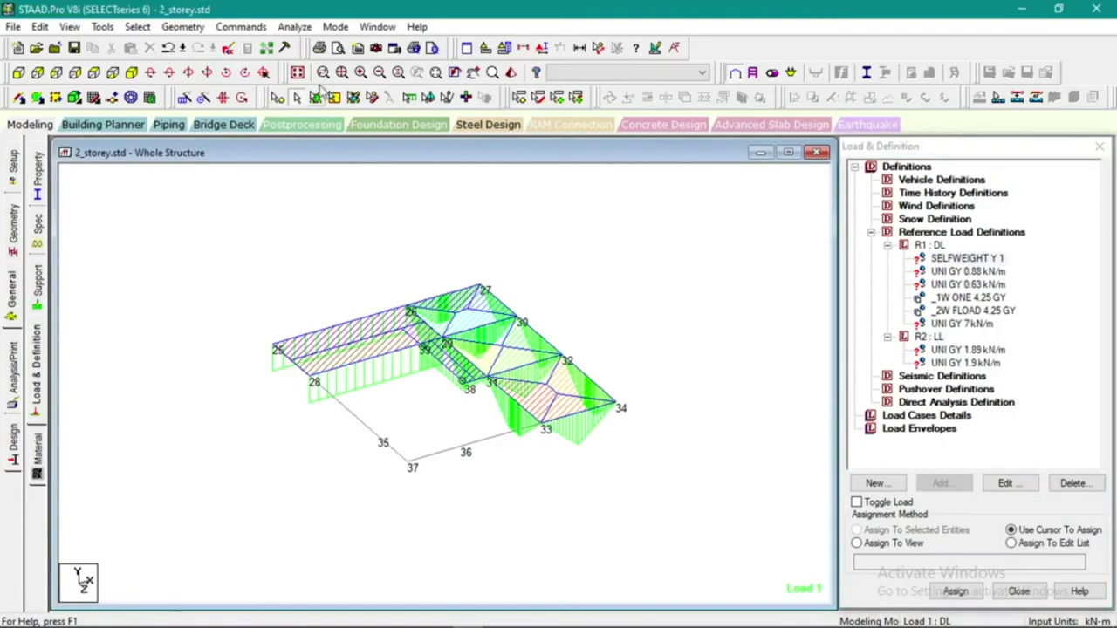
pyautogui.click(297, 74)
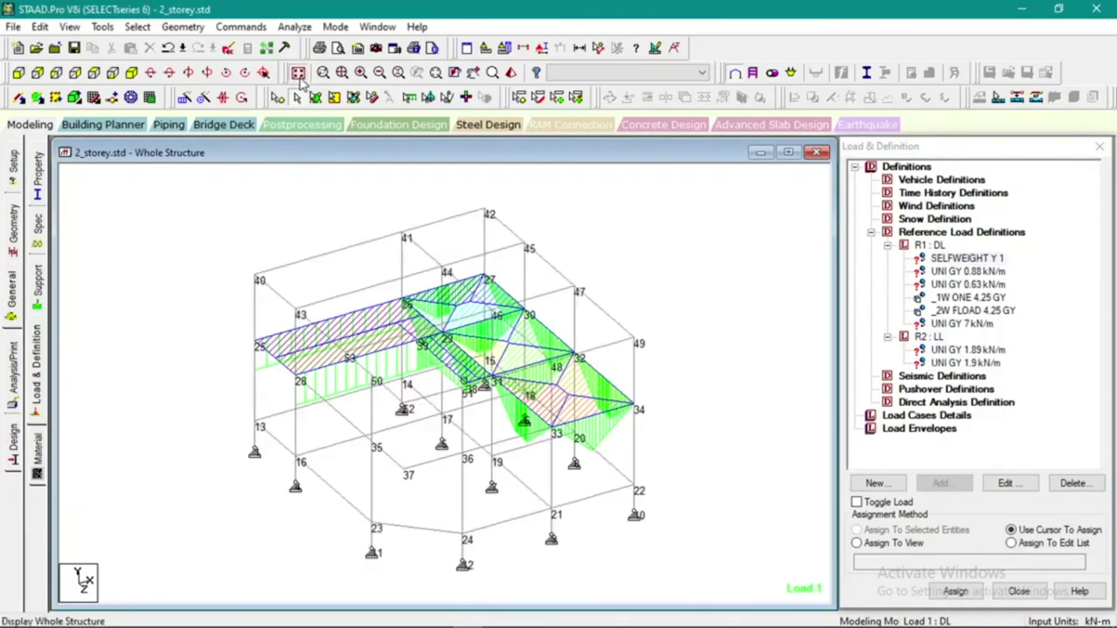
pyautogui.click(968, 262)
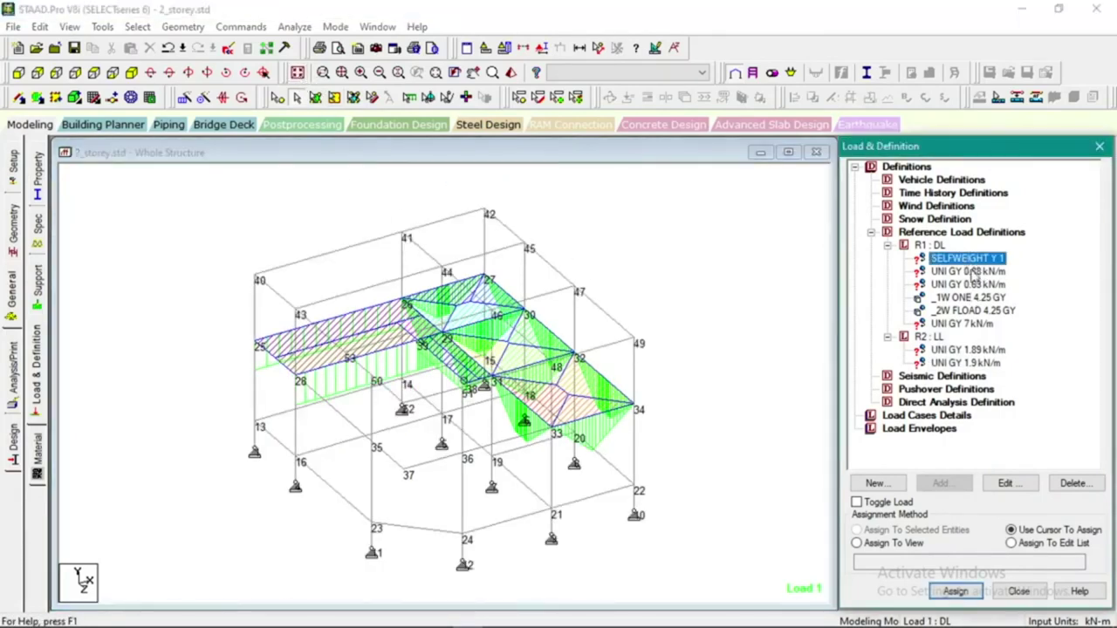
pyautogui.click(916, 543)
pyautogui.click(955, 592)
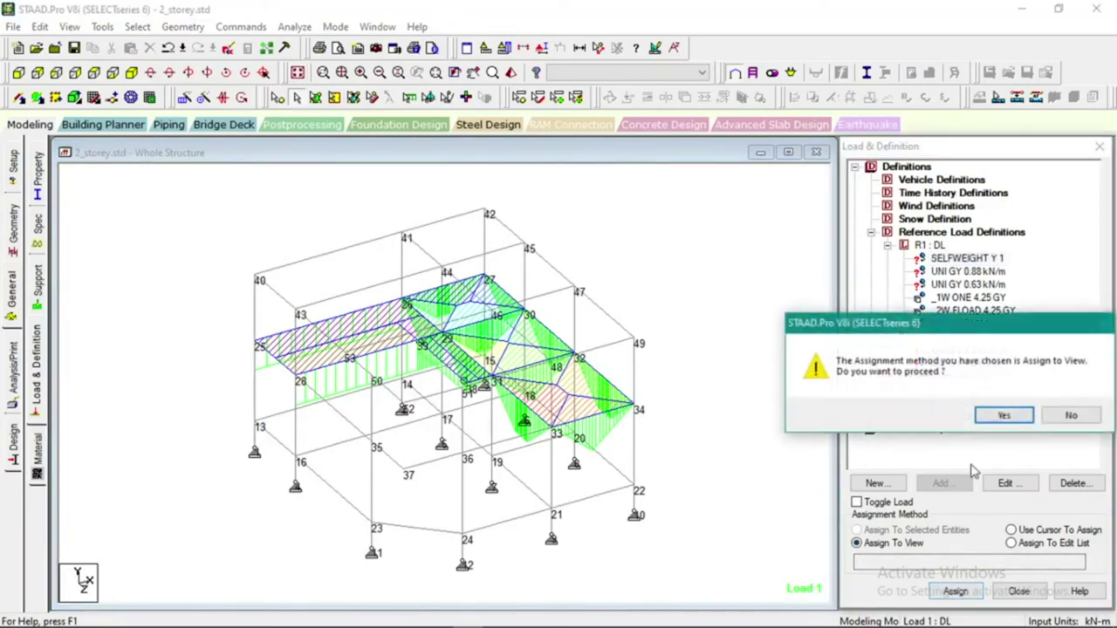
pyautogui.click(1003, 416)
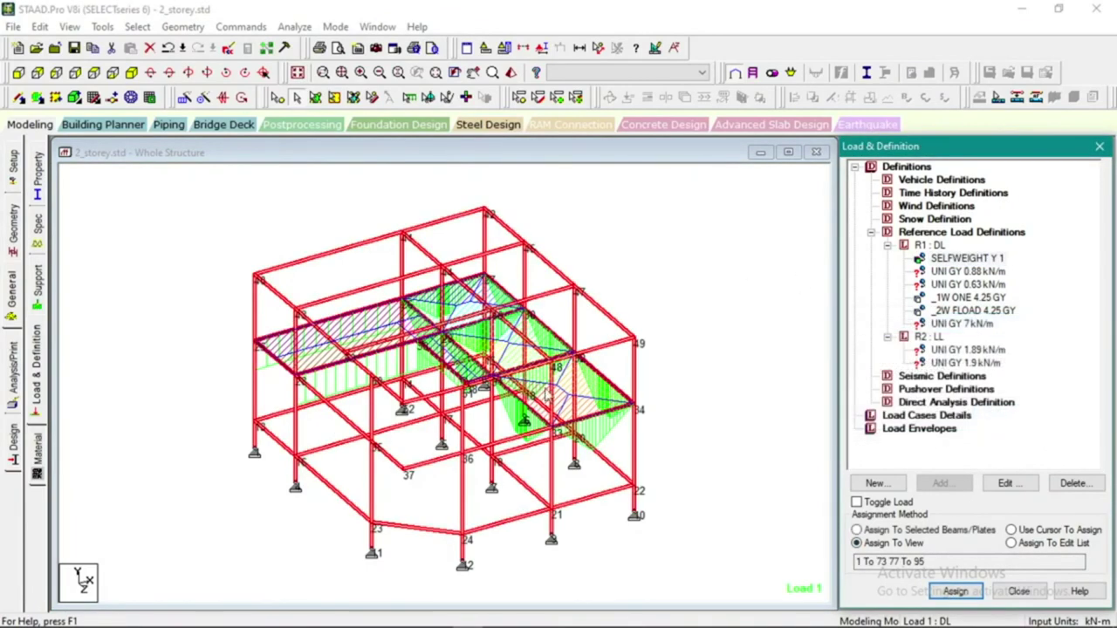
# Isolate the roof-level beams from the front view and show only them in isometric view
pyautogui.click(967, 272)
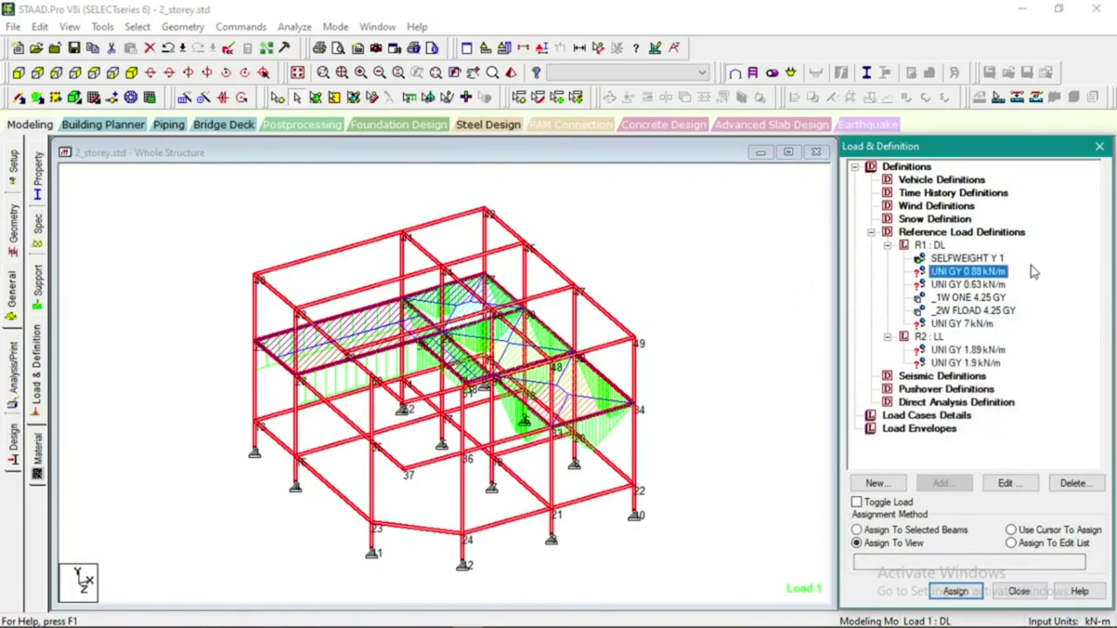
pyautogui.click(18, 74)
pyautogui.moveTo(166, 187); pyautogui.dragTo(733, 238)
pyautogui.click(69, 26)
pyautogui.click(89, 78)
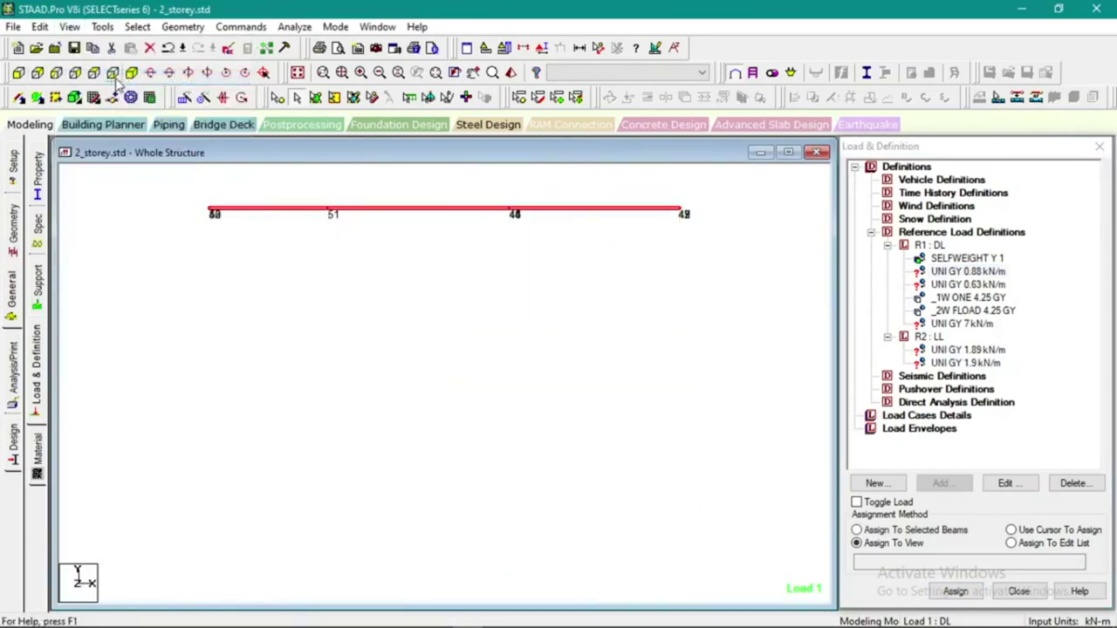
pyautogui.click(131, 73)
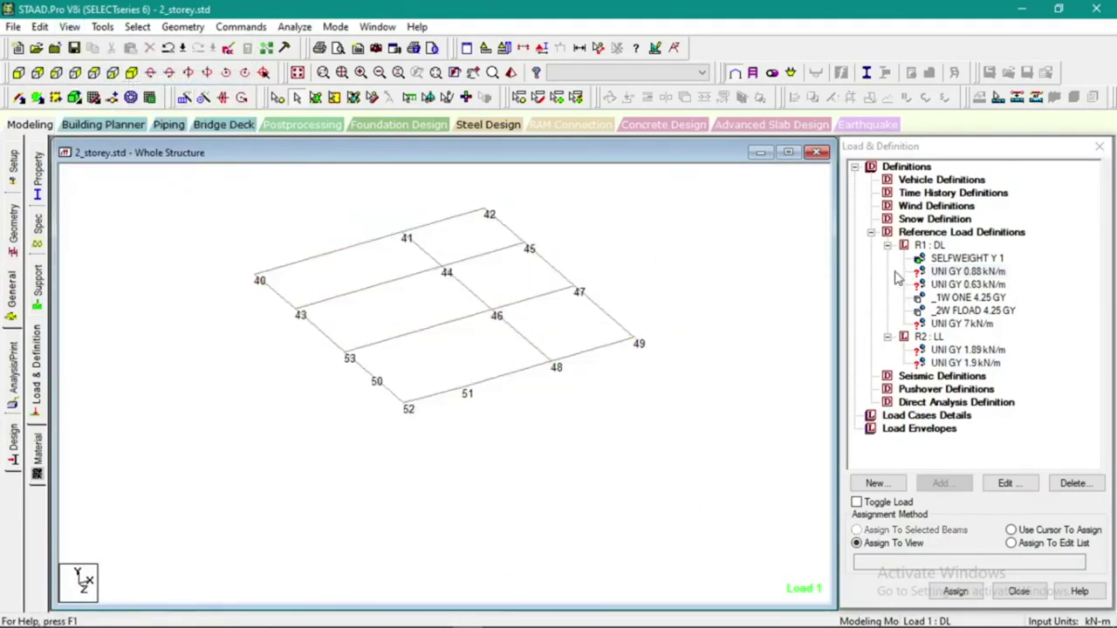
# Assign the 0.88 kN/m DL member load to the four roof beam lines 40-42, 43-45, 53-47 and 52-49
pyautogui.click(960, 273)
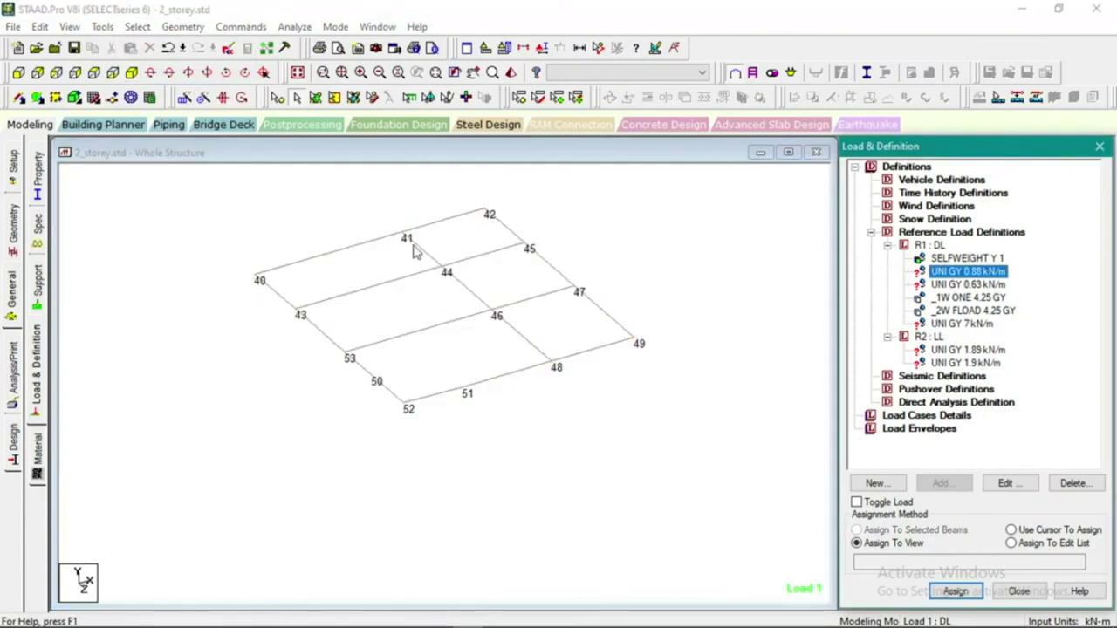
pyautogui.click(510, 391)
pyautogui.click(584, 351)
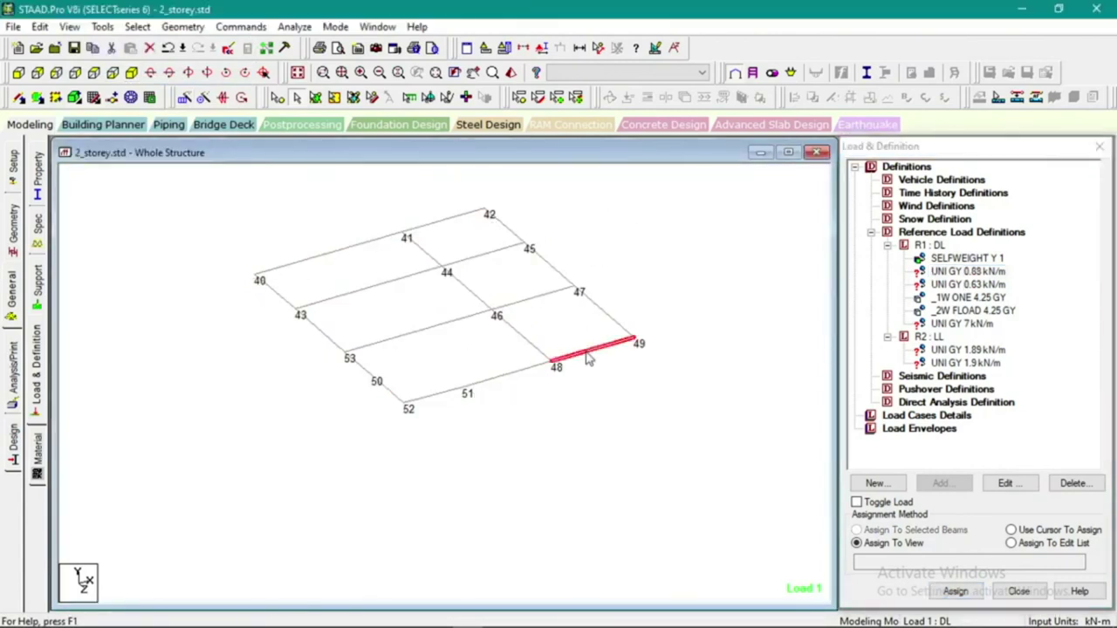
pyautogui.keyDown('ctrl'); pyautogui.click(503, 373); pyautogui.keyUp('ctrl')
pyautogui.keyDown('ctrl'); pyautogui.click(436, 392); pyautogui.keyUp('ctrl')
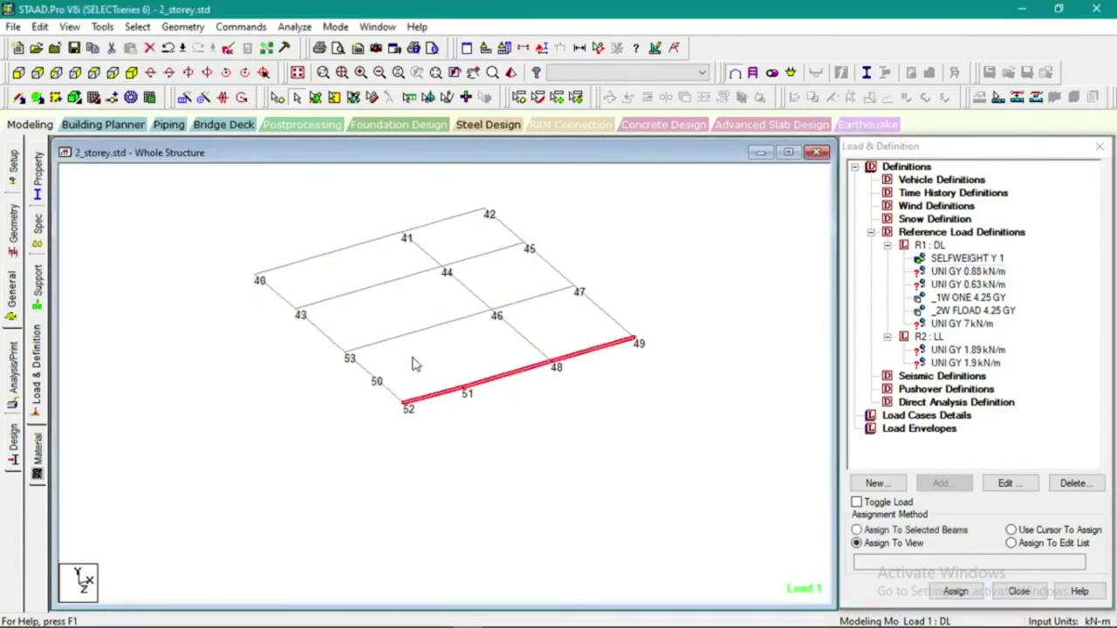
pyautogui.keyDown('ctrl'); pyautogui.click(394, 343); pyautogui.keyUp('ctrl')
pyautogui.keyDown('ctrl'); pyautogui.click(541, 303); pyautogui.keyUp('ctrl')
pyautogui.keyDown('ctrl'); pyautogui.click(355, 296); pyautogui.keyUp('ctrl')
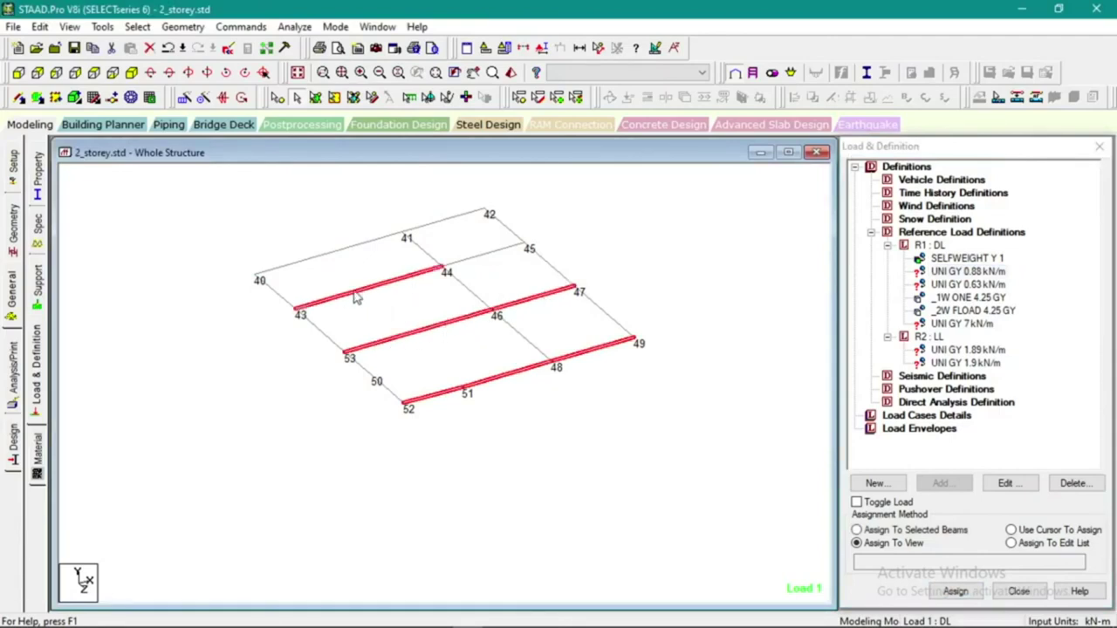
pyautogui.keyDown('ctrl'); pyautogui.click(479, 260); pyautogui.keyUp('ctrl')
pyautogui.keyDown('ctrl'); pyautogui.click(354, 248); pyautogui.keyUp('ctrl')
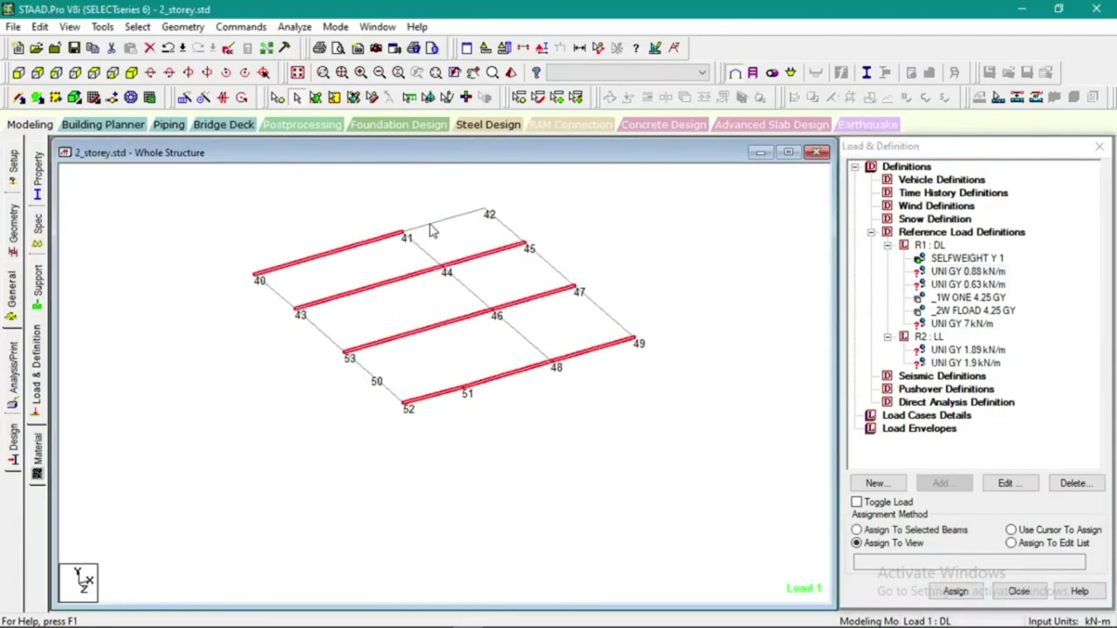
pyautogui.keyDown('ctrl'); pyautogui.click(452, 221); pyautogui.keyUp('ctrl')
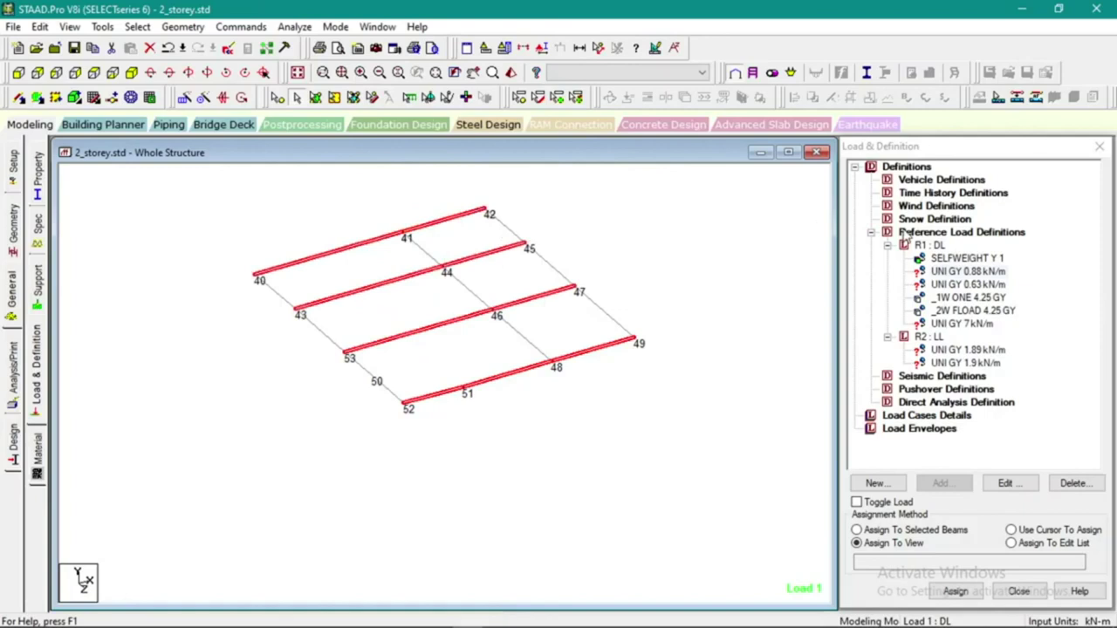
pyautogui.click(939, 271)
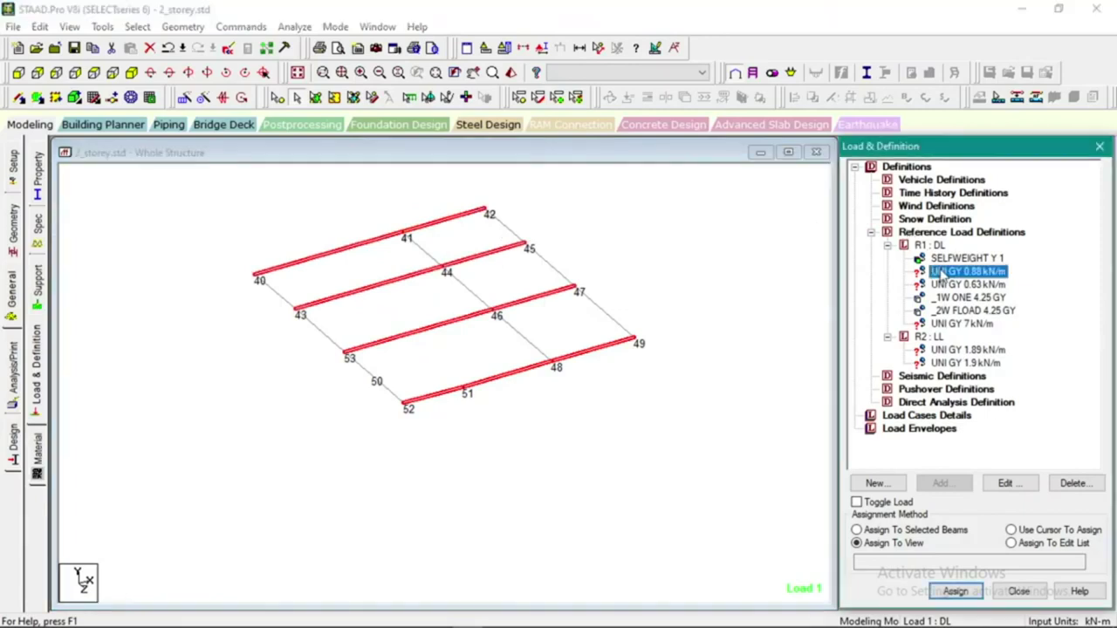
pyautogui.click(927, 534)
pyautogui.click(954, 590)
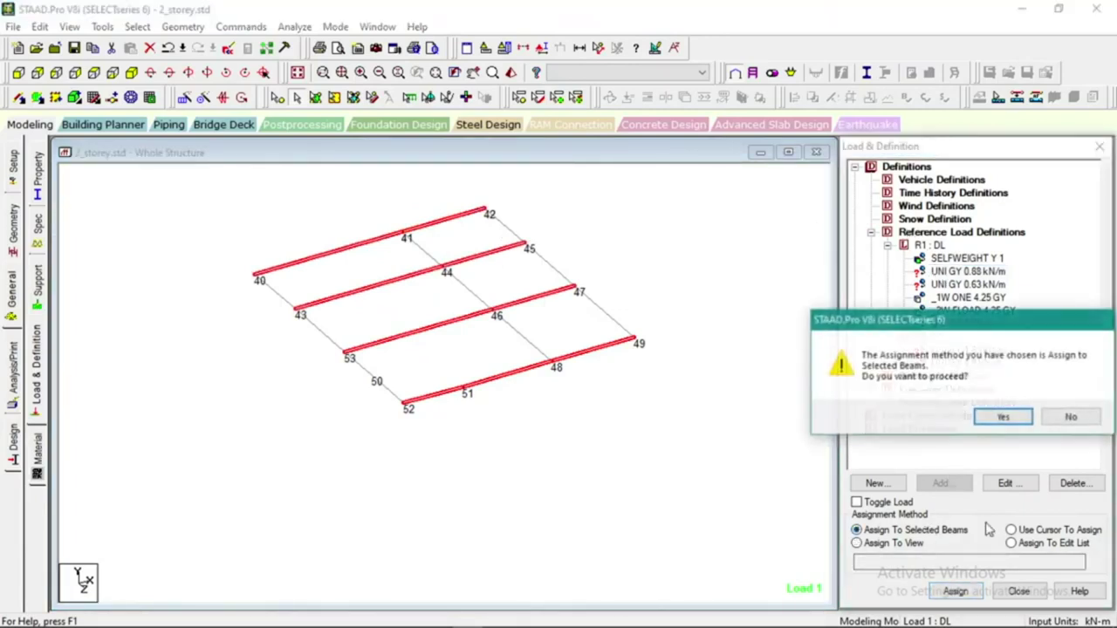
pyautogui.click(1001, 418)
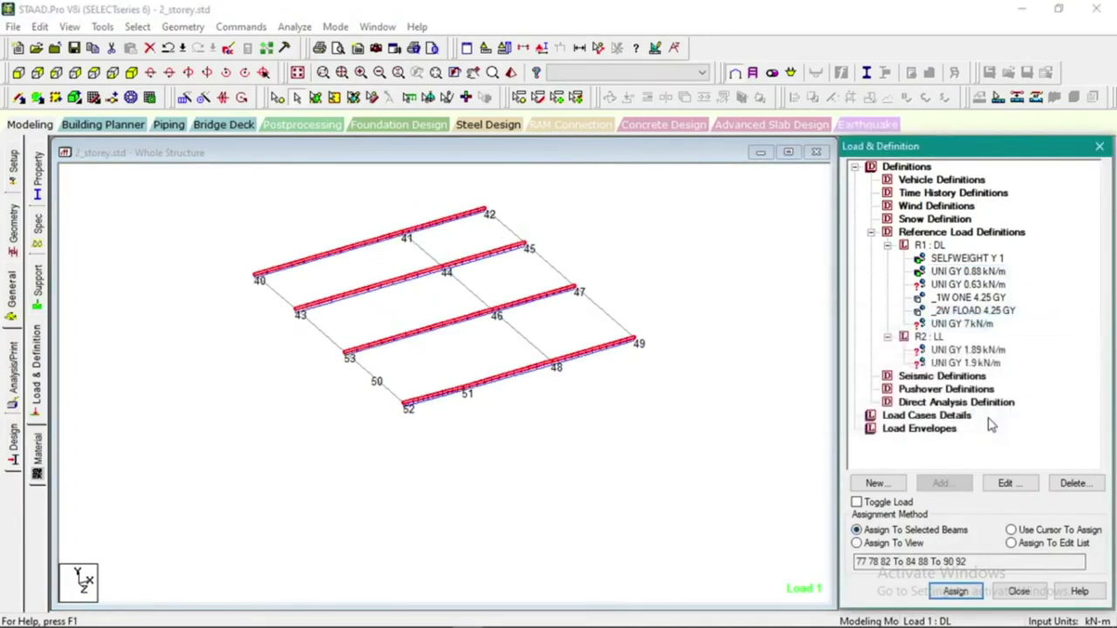
# Assign the 0.63 kN/m DL member load to the same selected roof beams
pyautogui.click(968, 286)
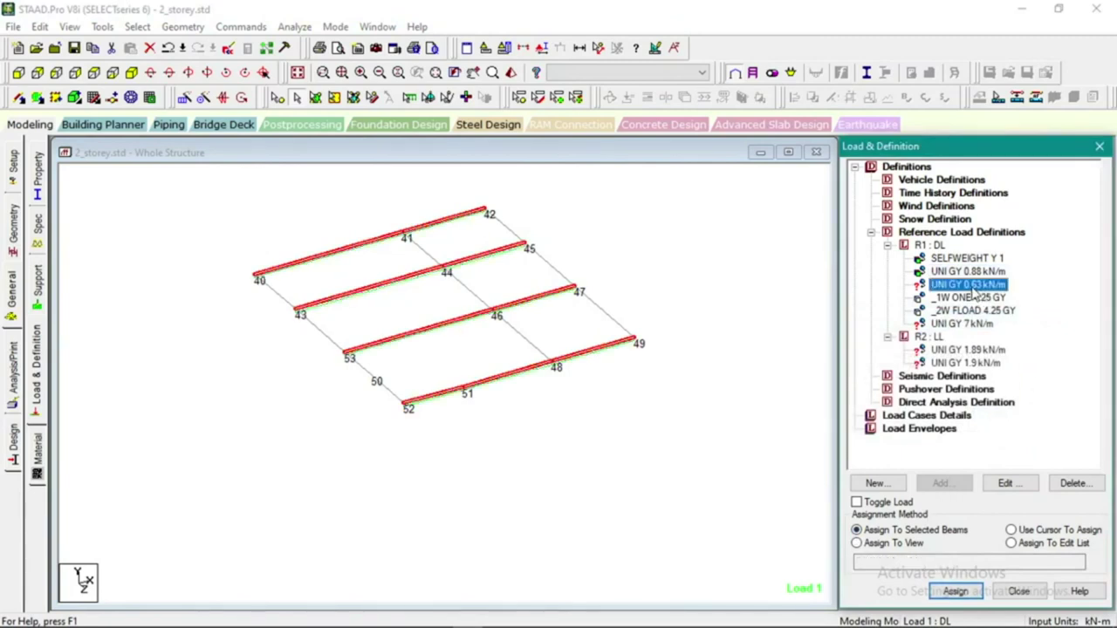
pyautogui.click(955, 591)
pyautogui.click(1001, 417)
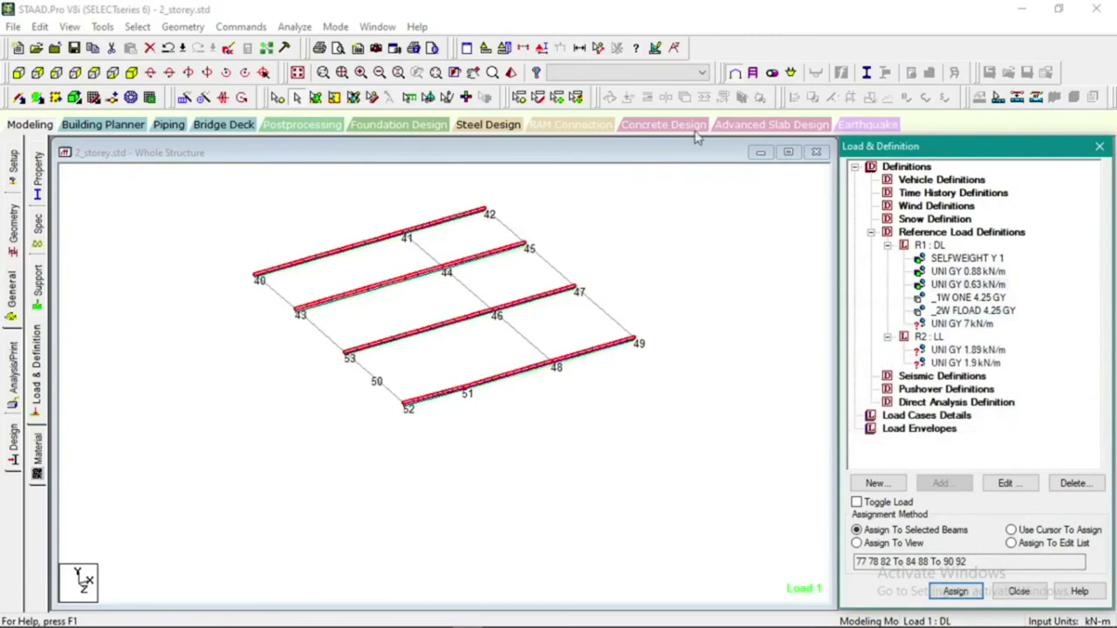
# Set the distributed force diagram scale to 1 kN/m per m with changes applied immediately
pyautogui.click(656, 49)
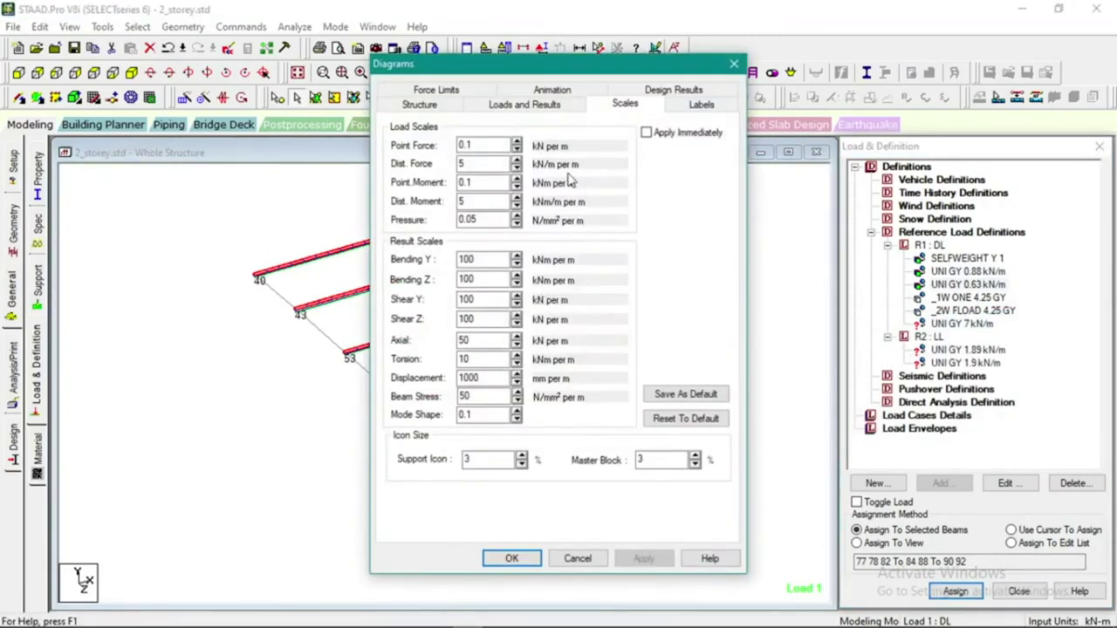
pyautogui.moveTo(578, 76); pyautogui.dragTo(749, 91)
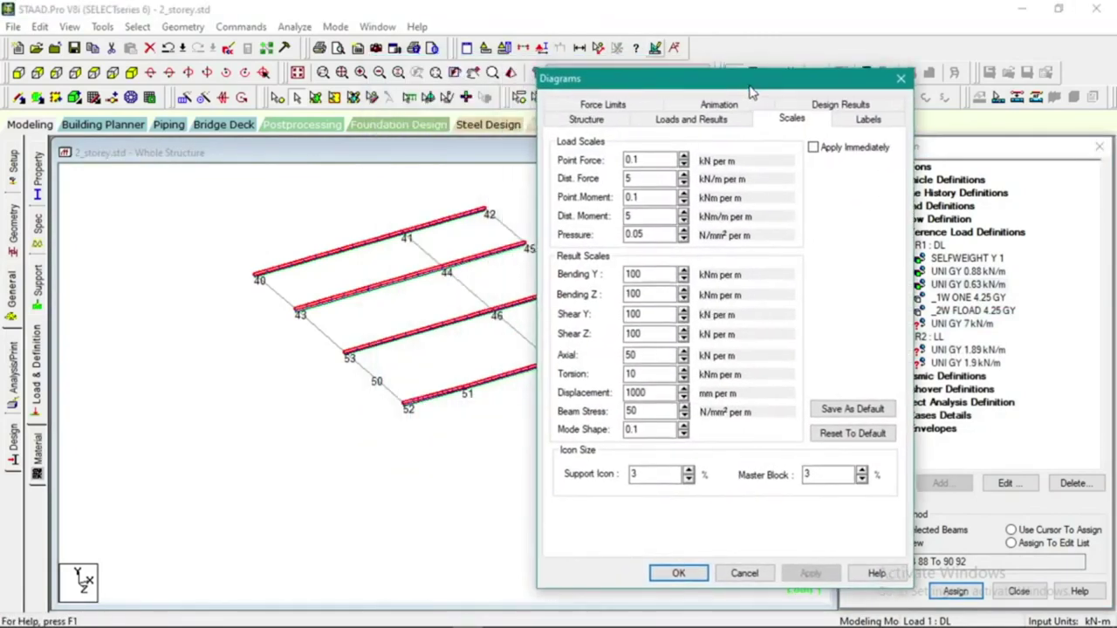
pyautogui.click(812, 148)
pyautogui.click(683, 183)
pyautogui.click(684, 182)
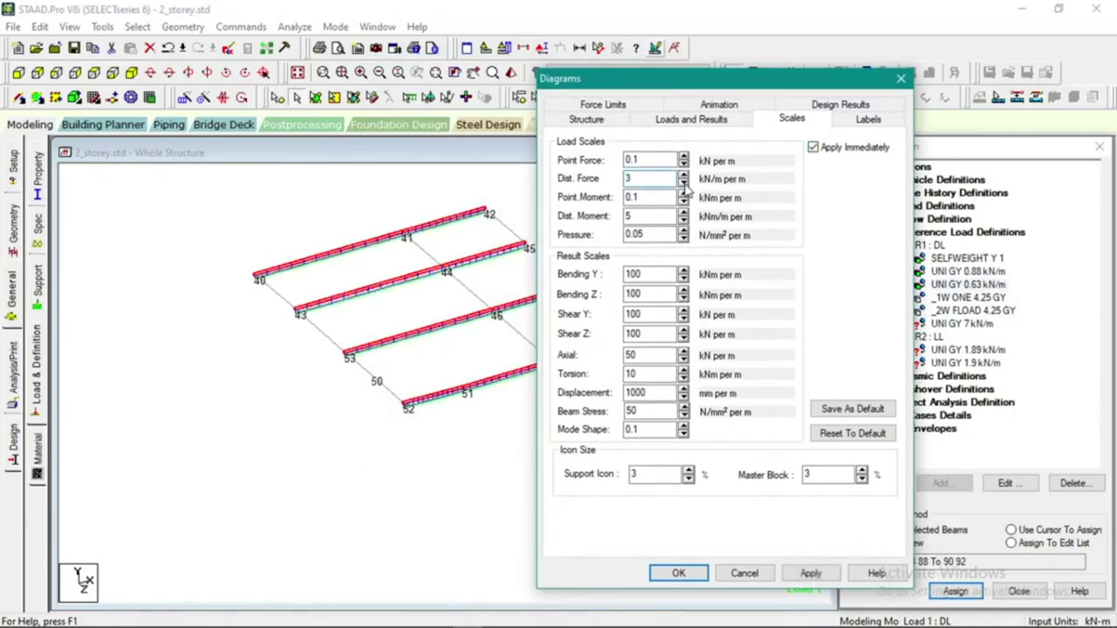
pyautogui.click(684, 182)
pyautogui.click(684, 183)
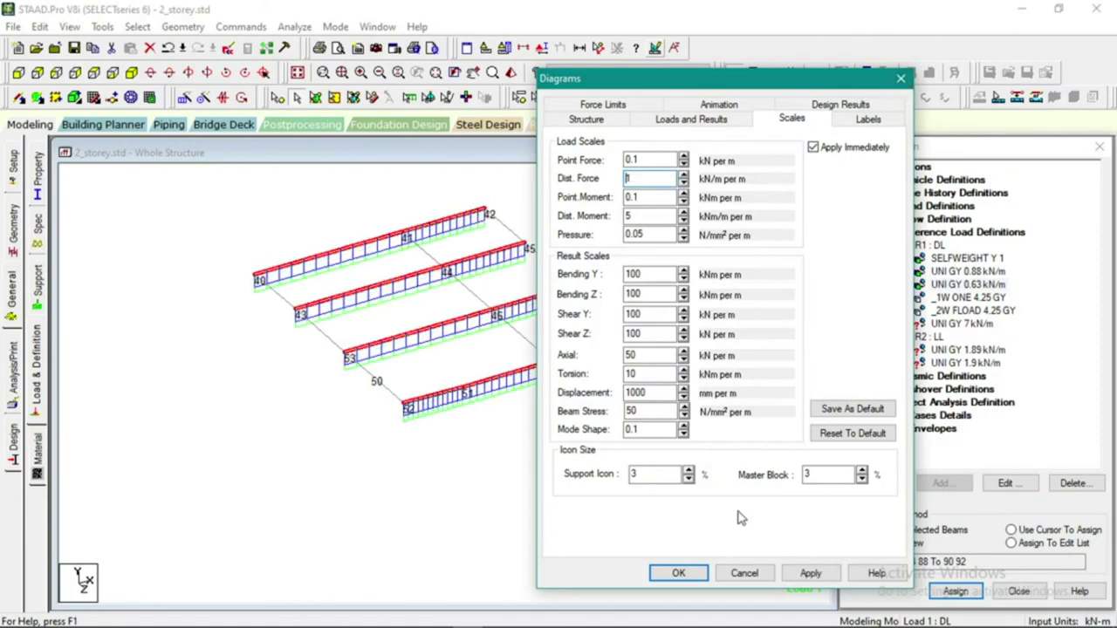
pyautogui.click(679, 573)
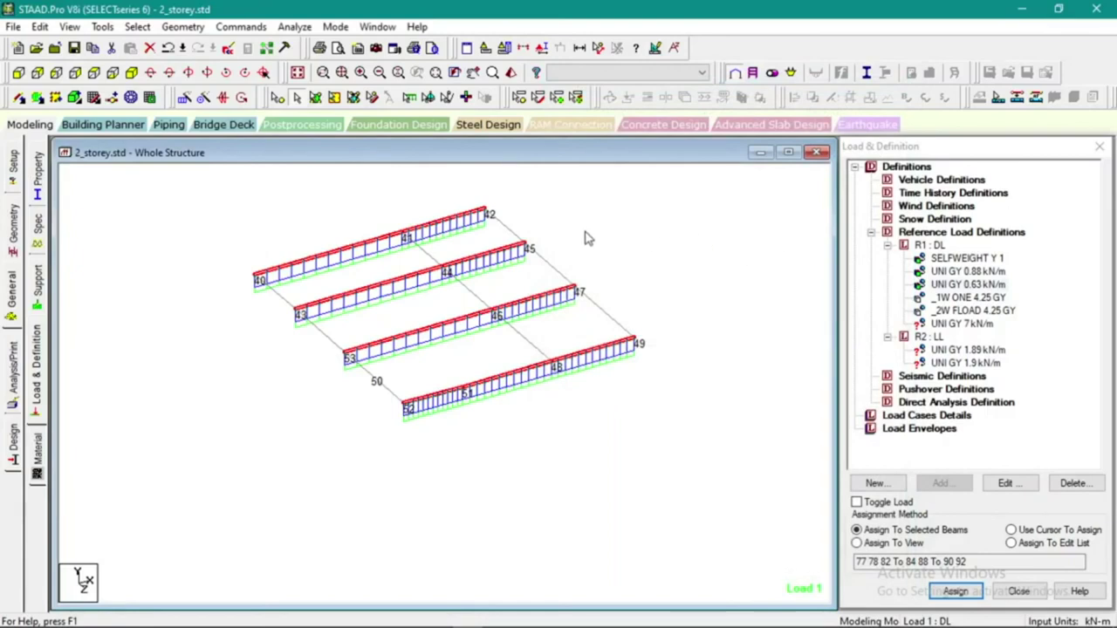
# Display the whole structure and highlight the one-way 4.25 floor load under DL
pyautogui.click(541, 201)
pyautogui.click(297, 73)
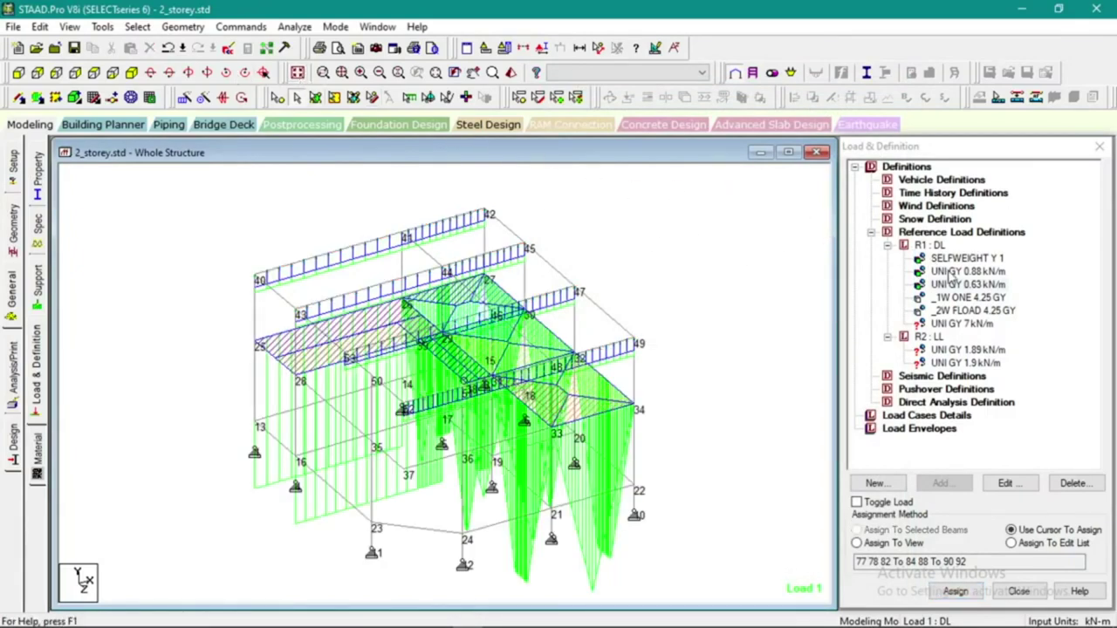
pyautogui.click(967, 298)
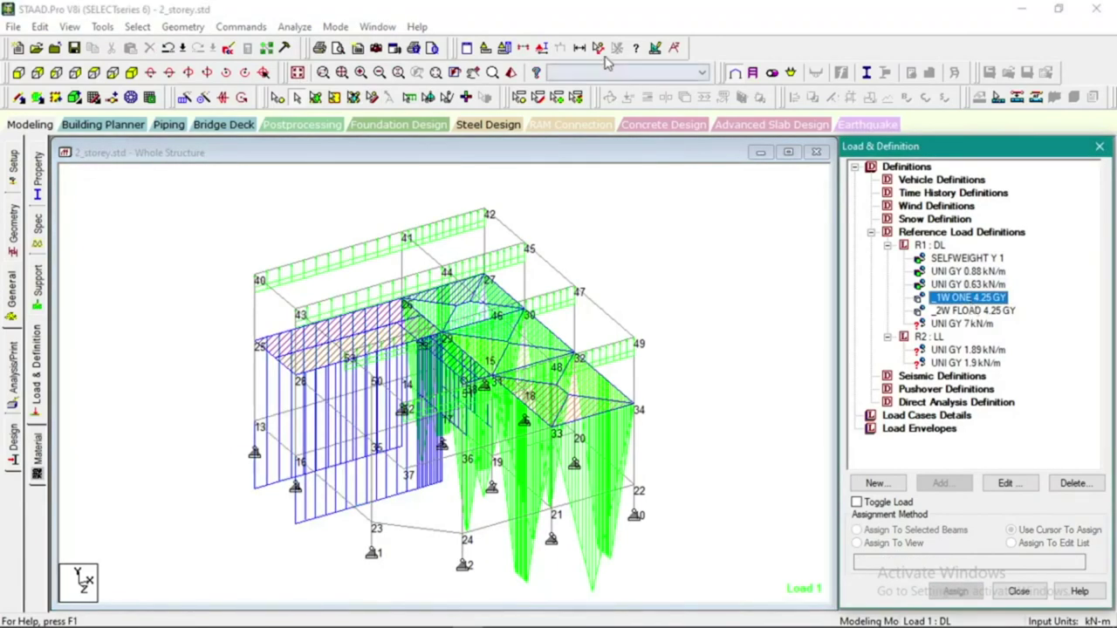
# Set the distributed force diagram scale to 3 kN/m per m and highlight the 0.88 kN/m load on the roof beams
pyautogui.click(655, 48)
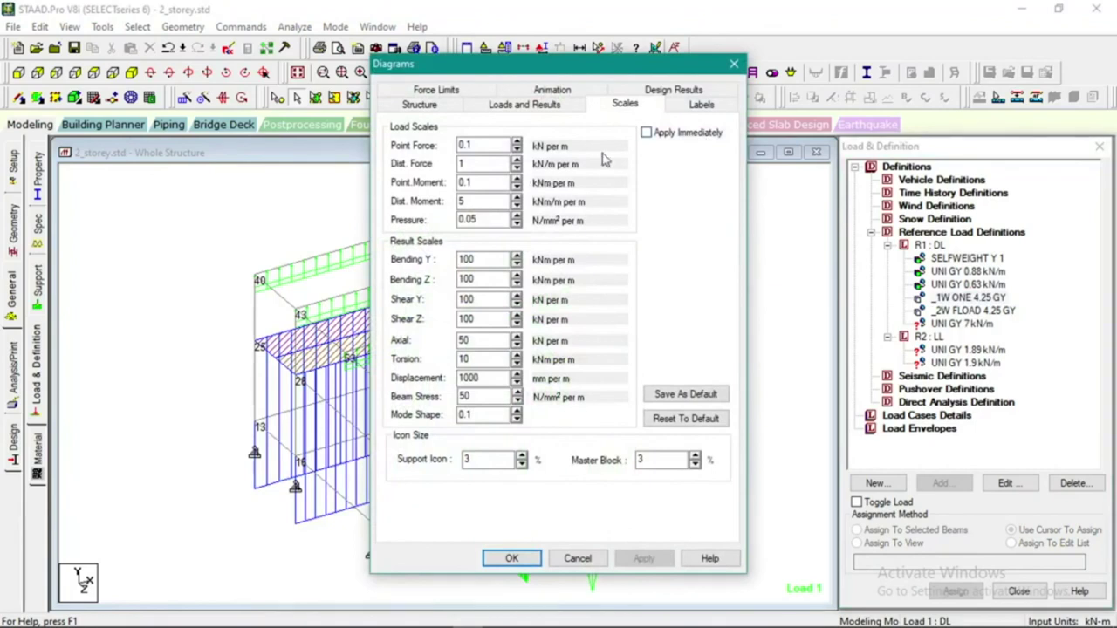
pyautogui.click(645, 132)
pyautogui.click(516, 159)
pyautogui.click(516, 160)
pyautogui.click(517, 160)
pyautogui.click(516, 170)
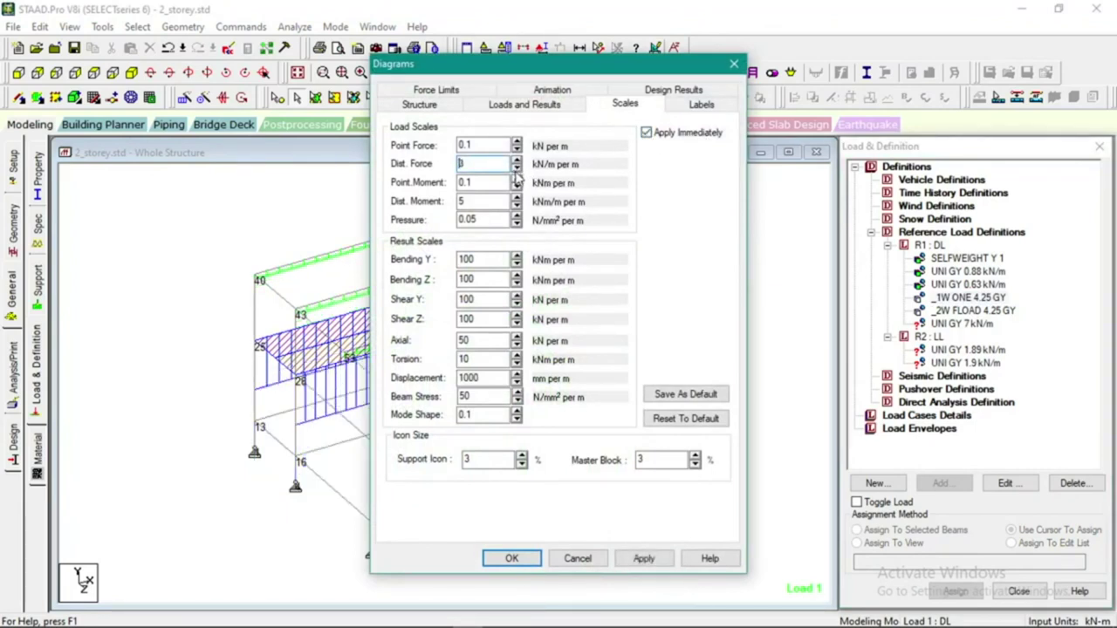
pyautogui.click(512, 559)
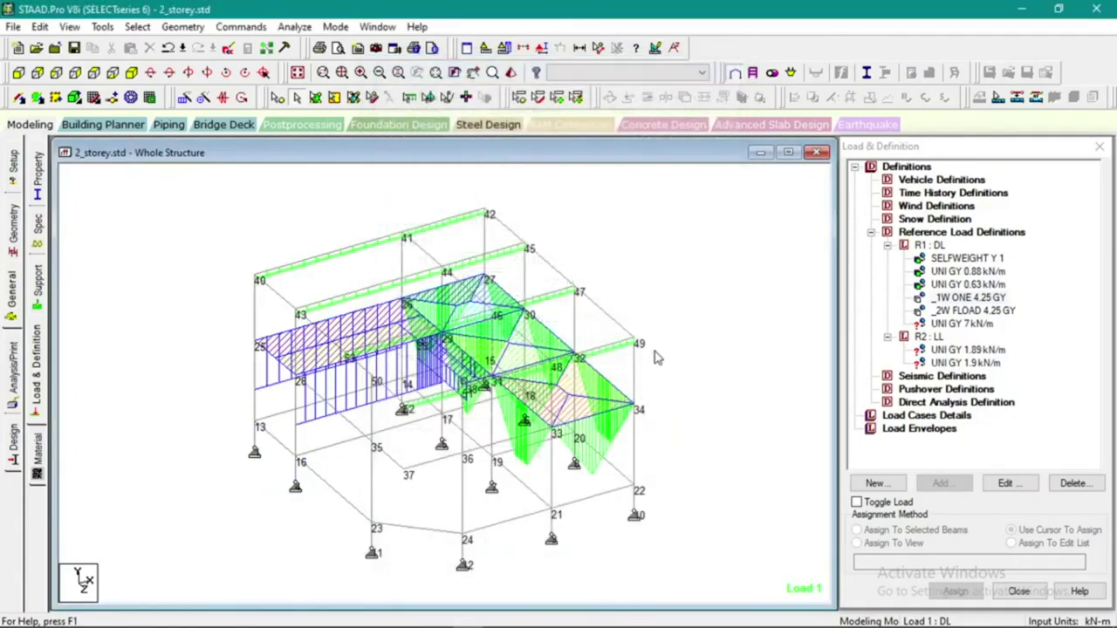
pyautogui.click(969, 272)
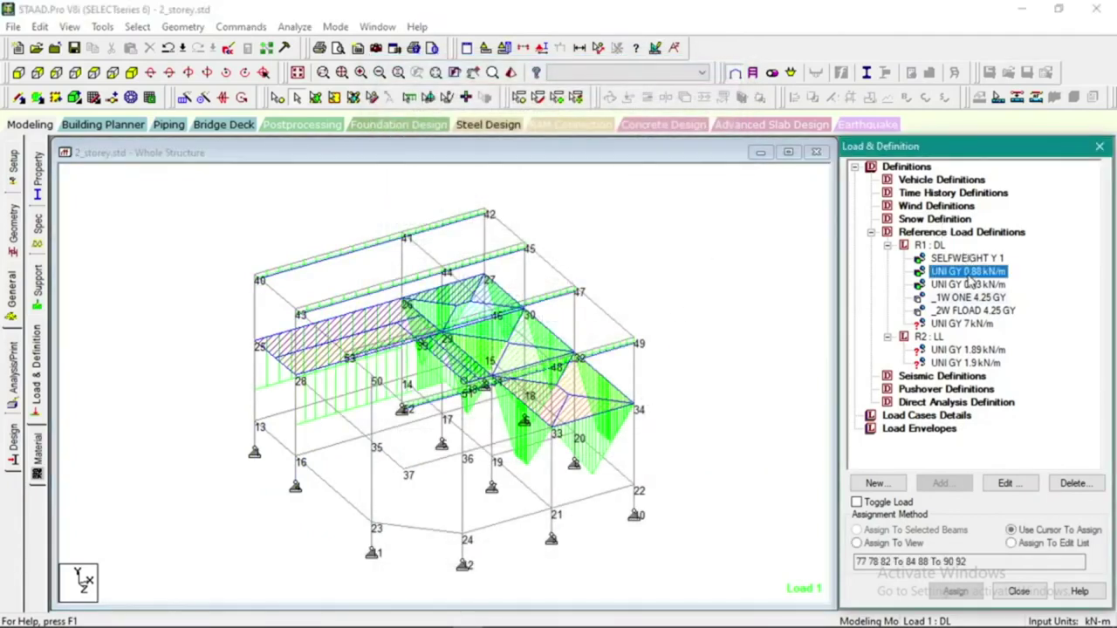
# Highlight the one-way 4.25 floor load and the two-way 4.25 floor load under DL to review their distribution
pyautogui.click(970, 297)
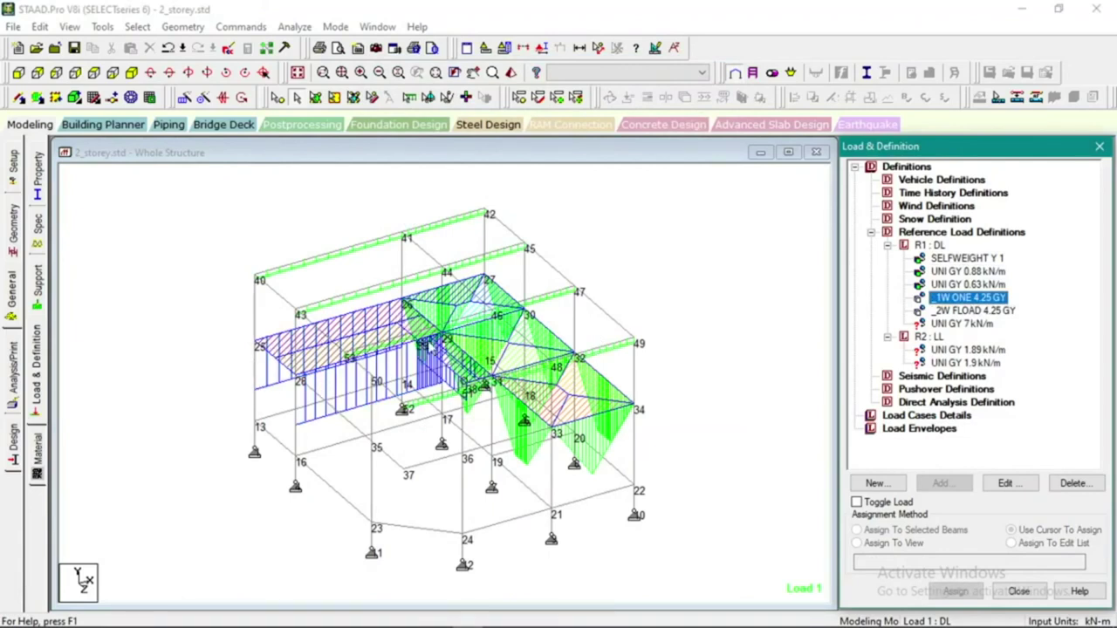
pyautogui.click(970, 312)
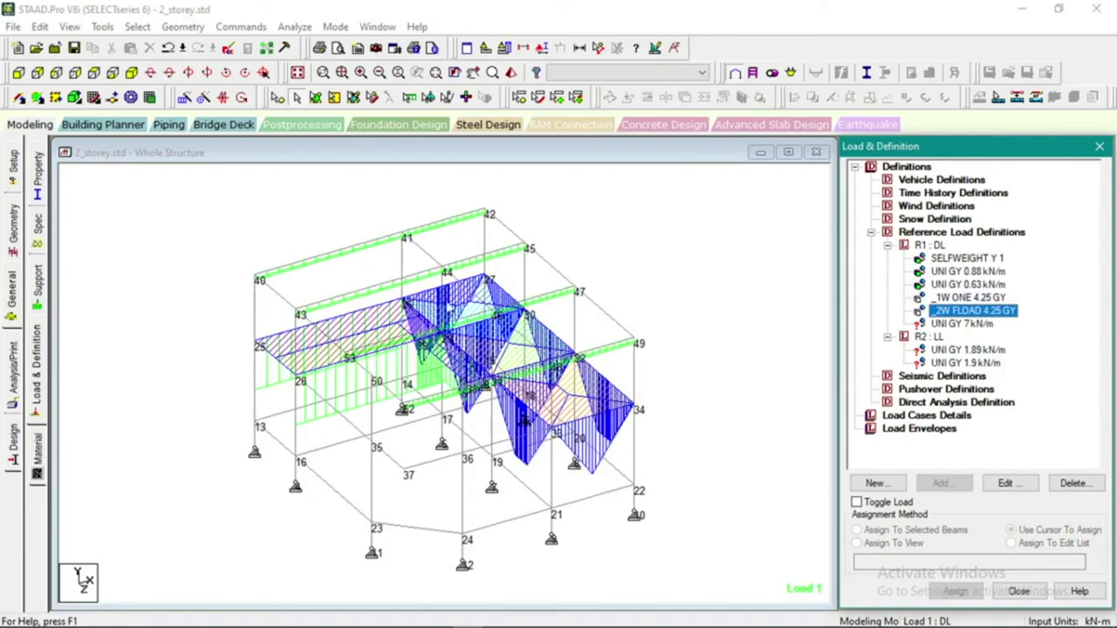
# Choose the 7 kN/m DL member load and isolate the upper-floor beams at the floor-load level in plan view
pyautogui.click(940, 324)
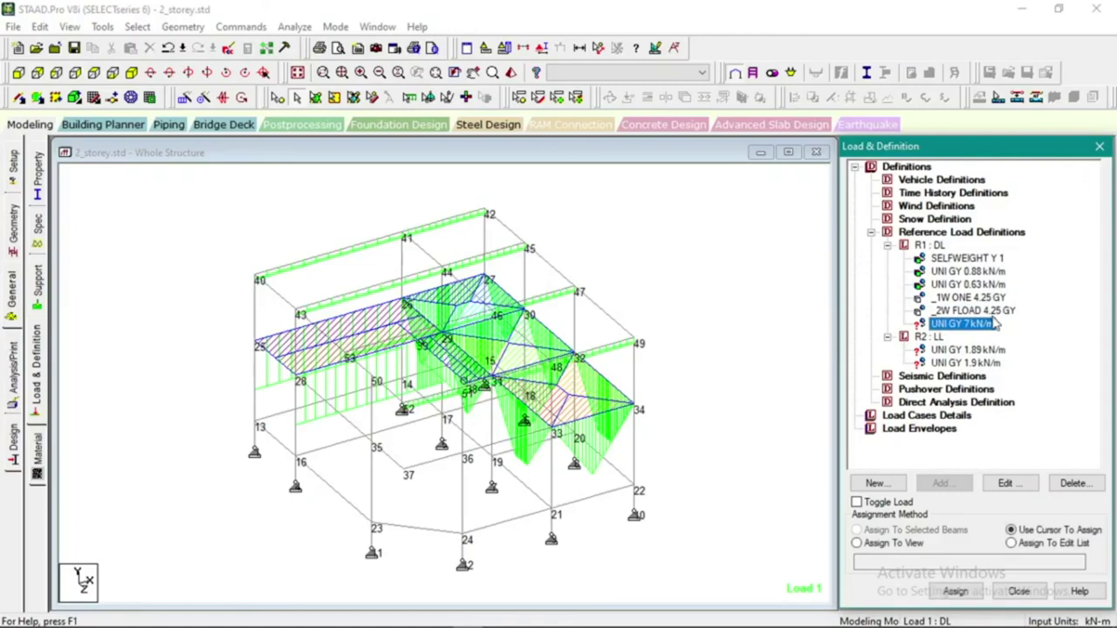
pyautogui.click(55, 73)
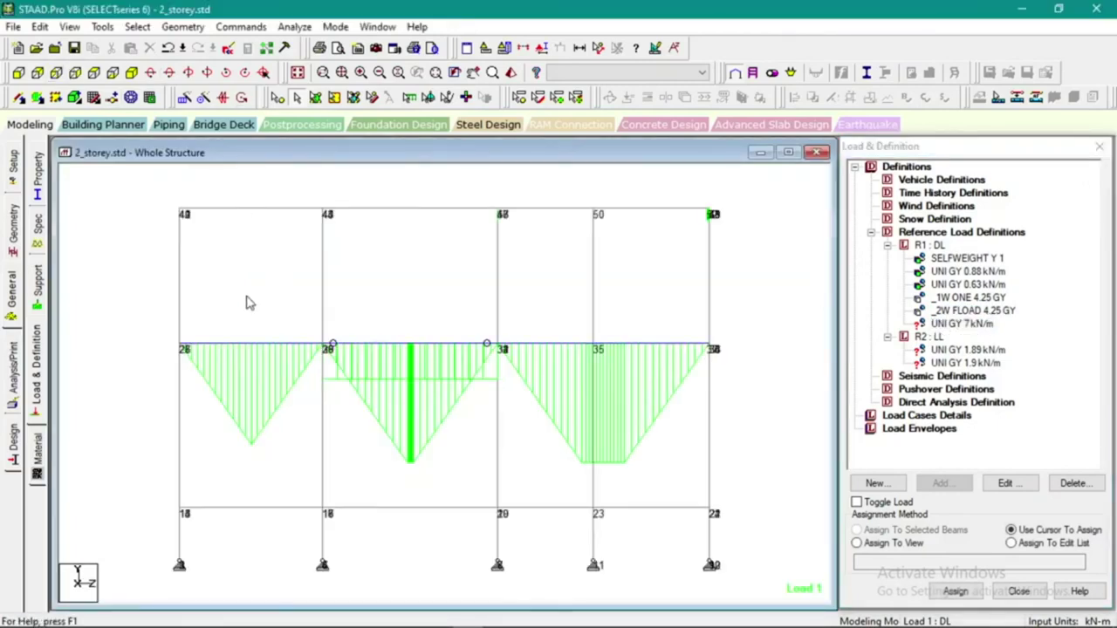
pyautogui.moveTo(129, 328); pyautogui.dragTo(737, 360)
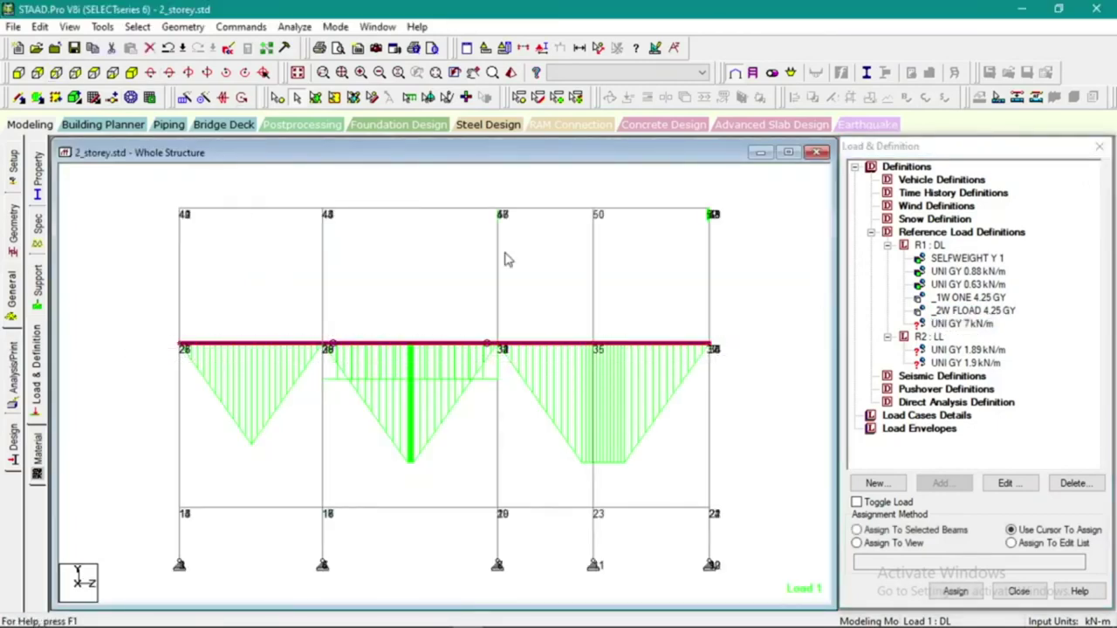
pyautogui.click(69, 26)
pyautogui.click(130, 77)
pyautogui.click(94, 72)
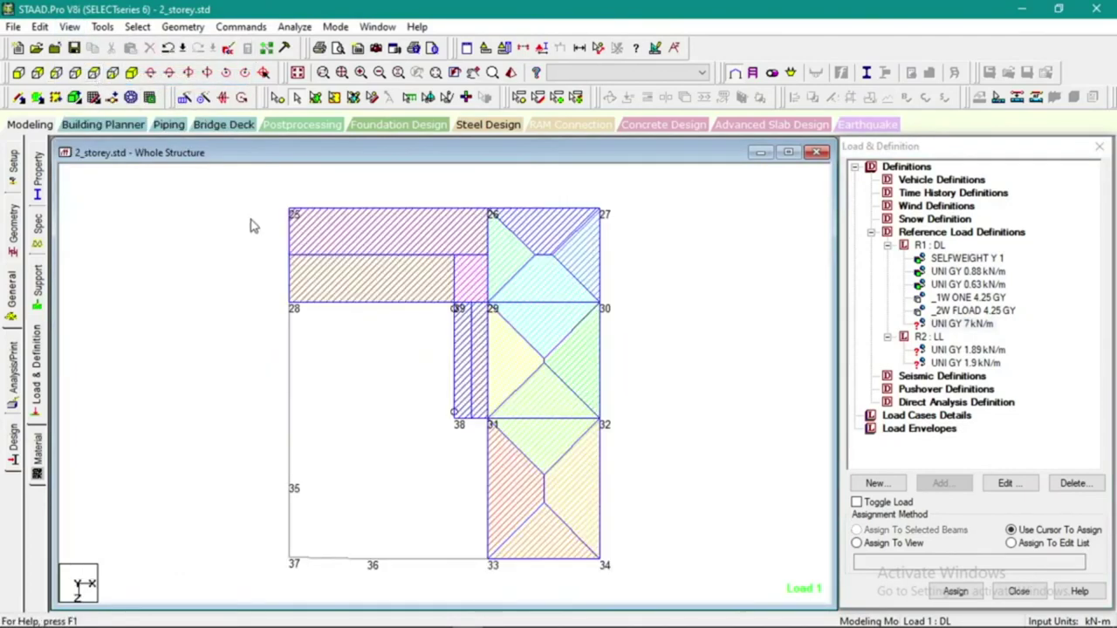
# Select the floor's perimeter beams from node 28 through 25, 27, 34 and 33 to 31, plus beams 33–36 and 28–35
pyautogui.click(290, 244)
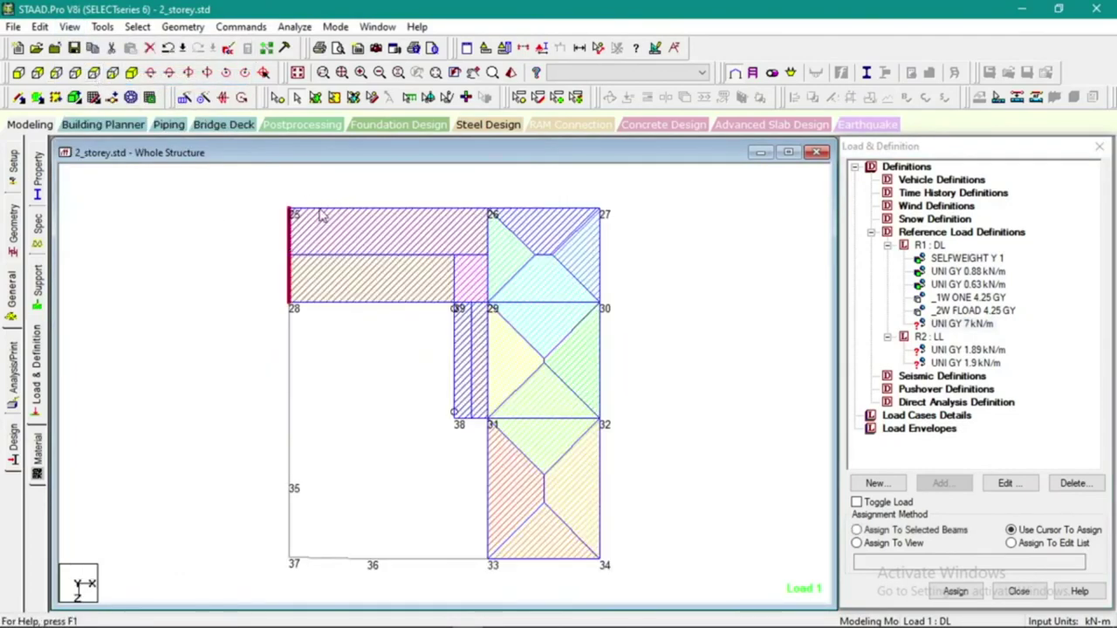
pyautogui.keyDown('ctrl'); pyautogui.click(375, 209); pyautogui.keyUp('ctrl')
pyautogui.keyDown('ctrl'); pyautogui.click(539, 209); pyautogui.keyUp('ctrl')
pyautogui.keyDown('ctrl'); pyautogui.click(600, 251); pyautogui.keyUp('ctrl')
pyautogui.keyDown('ctrl'); pyautogui.click(600, 381); pyautogui.keyUp('ctrl')
pyautogui.keyDown('ctrl'); pyautogui.click(600, 468); pyautogui.keyUp('ctrl')
pyautogui.keyDown('ctrl'); pyautogui.click(547, 560); pyautogui.keyUp('ctrl')
pyautogui.keyDown('ctrl'); pyautogui.click(488, 533); pyautogui.keyUp('ctrl')
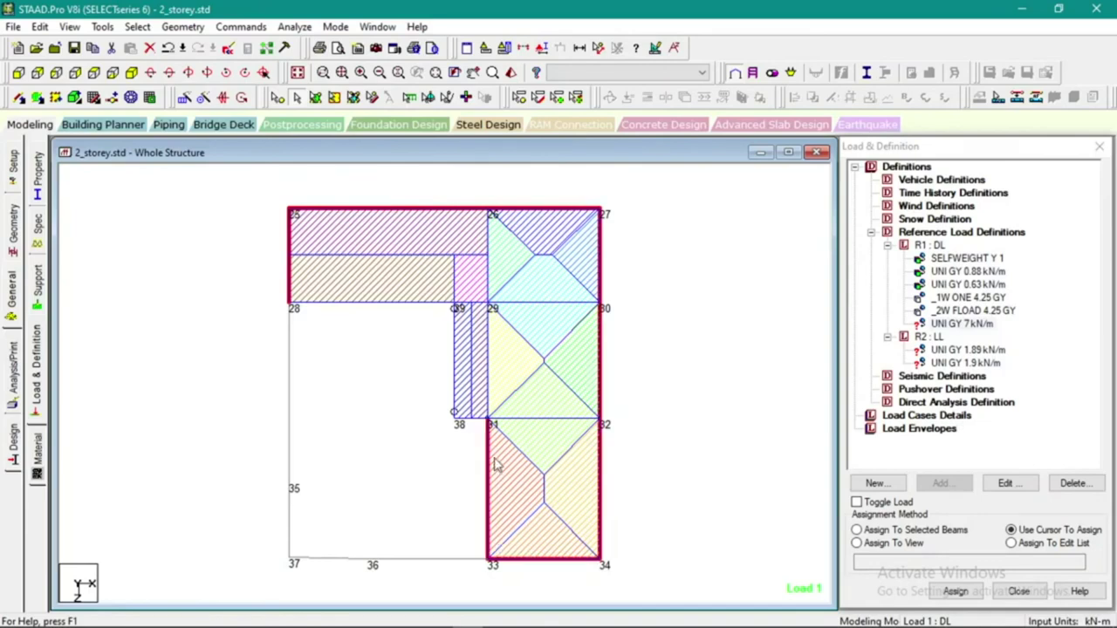
pyautogui.keyDown('ctrl'); pyautogui.click(424, 561); pyautogui.keyUp('ctrl')
pyautogui.keyDown('ctrl'); pyautogui.click(290, 430); pyautogui.keyUp('ctrl')
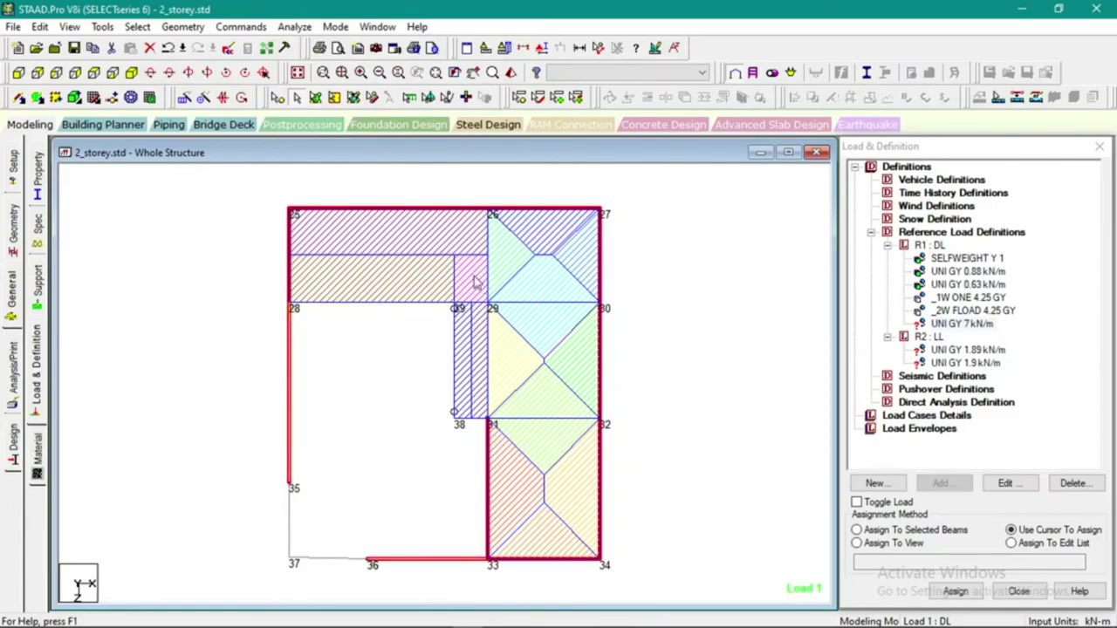
# Add the interior beams 26–29, 29–30 and 29–31 to the selection
pyautogui.keyDown('ctrl'); pyautogui.click(539, 308); pyautogui.keyUp('ctrl')
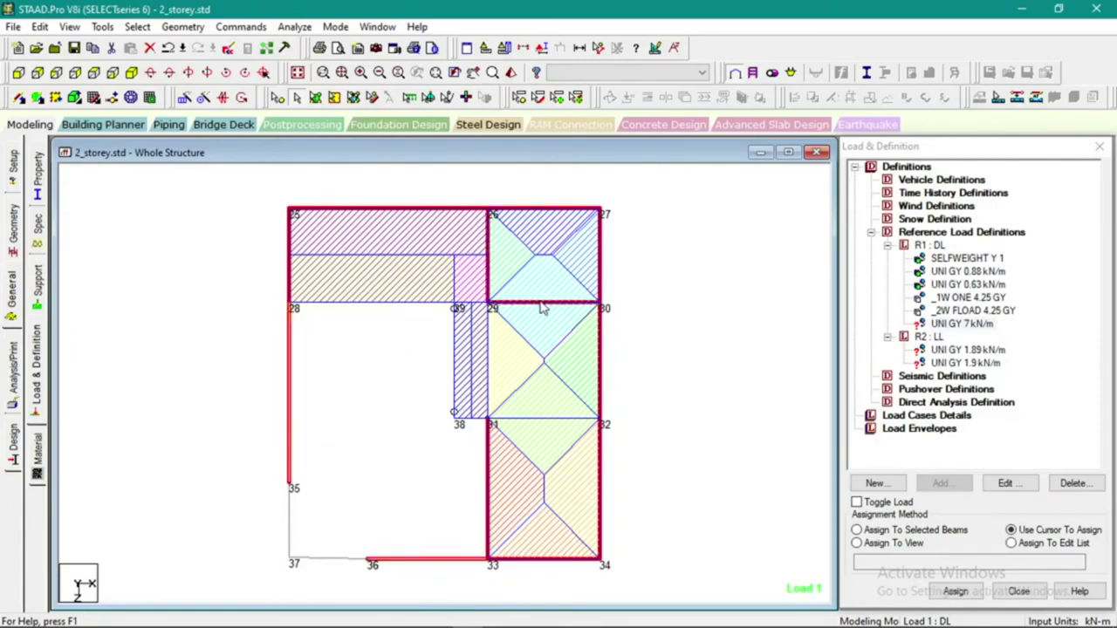
pyautogui.click(555, 357)
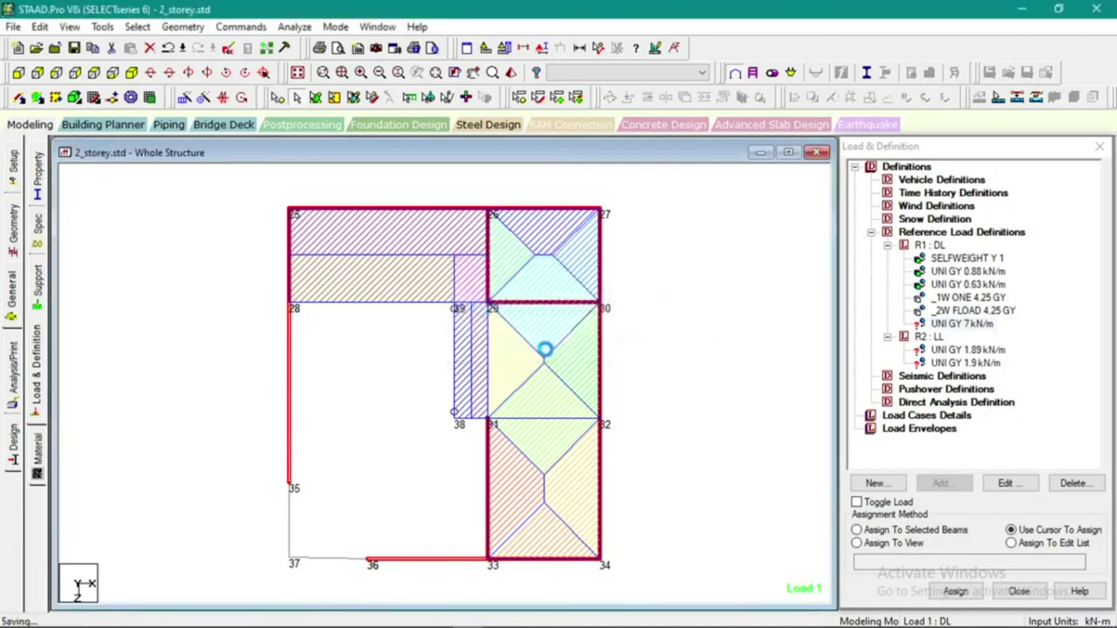
pyautogui.keyDown('ctrl'); pyautogui.click(487, 359); pyautogui.keyUp('ctrl')
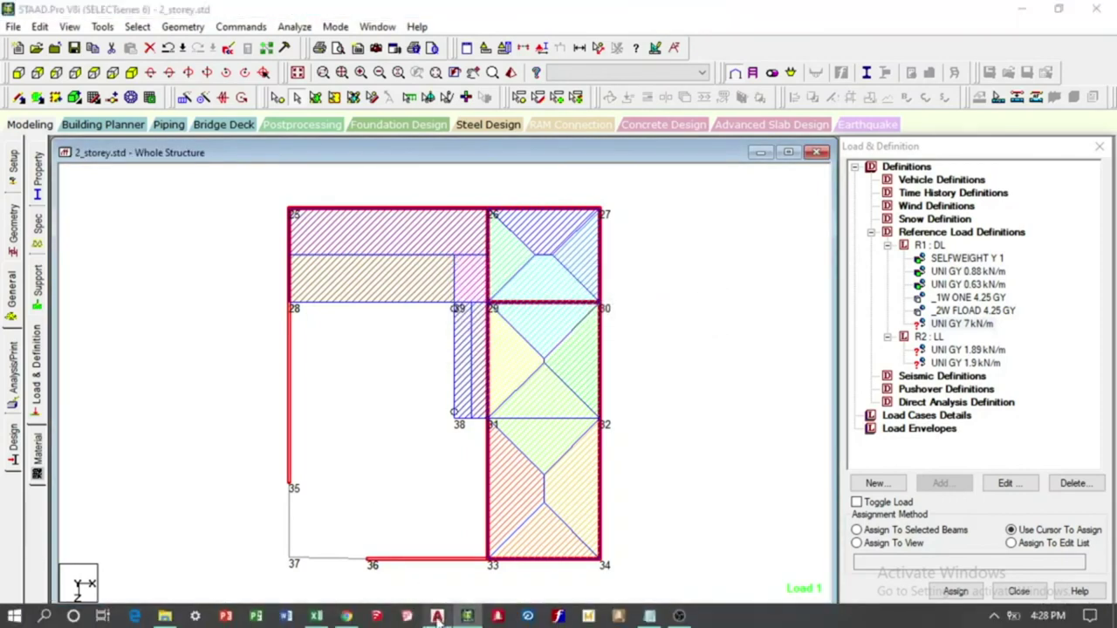
# Switch to AutoCAD to examine the wall layout in the preliminary floor plans, and return to STAAD.Pro
pyautogui.click(441, 620)
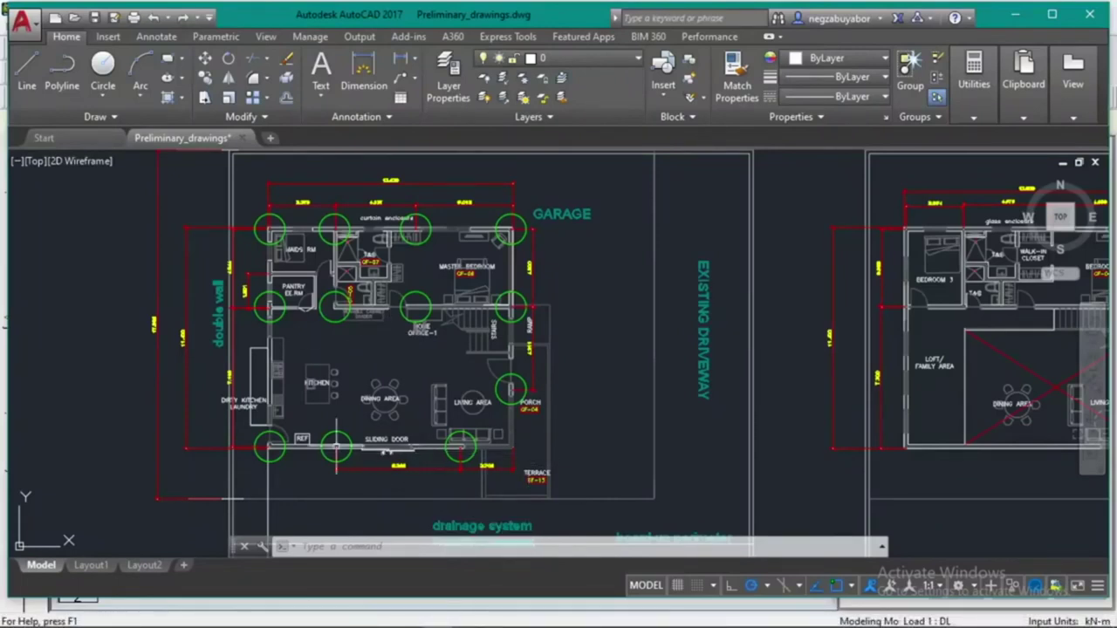
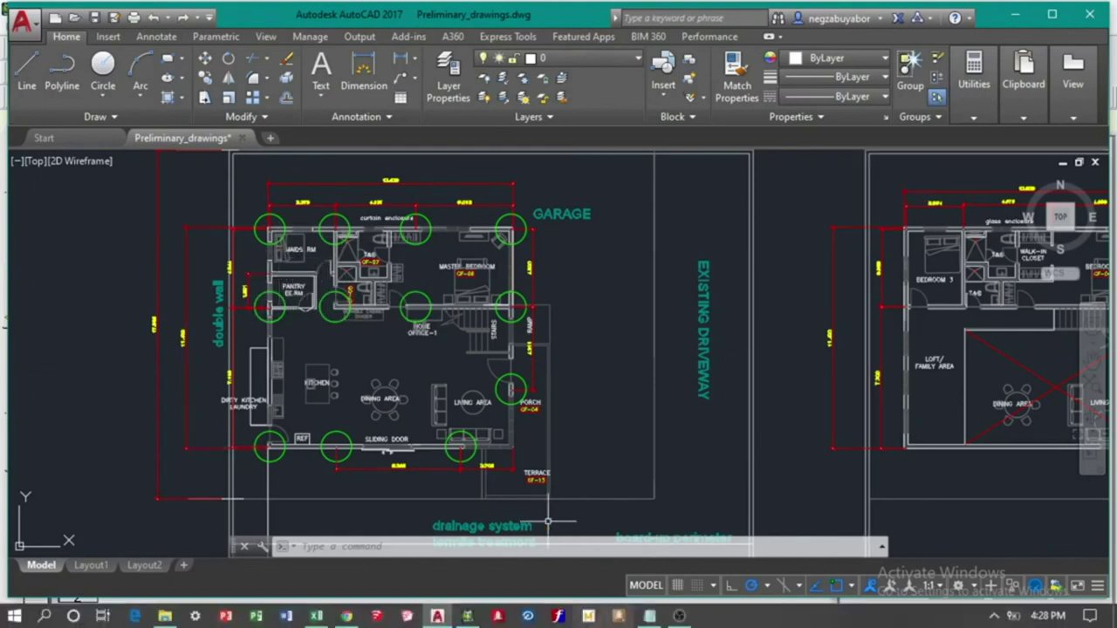
pyautogui.click(466, 616)
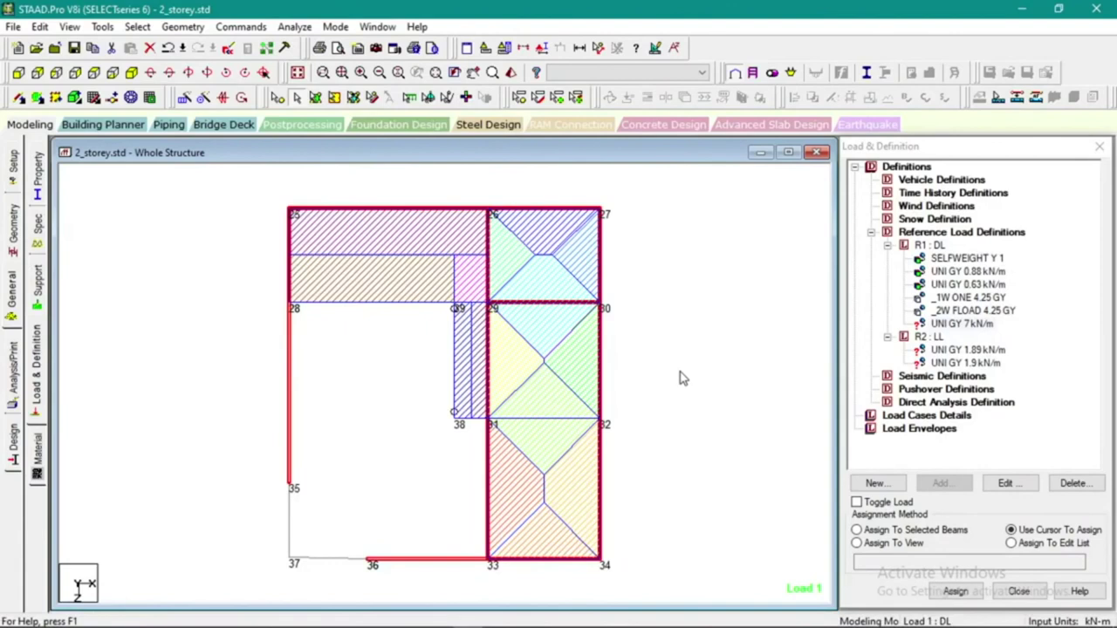
# Assign the UNI GY 7 kN/m dead load to the selected floor beams and show them in isometric view
pyautogui.click(931, 530)
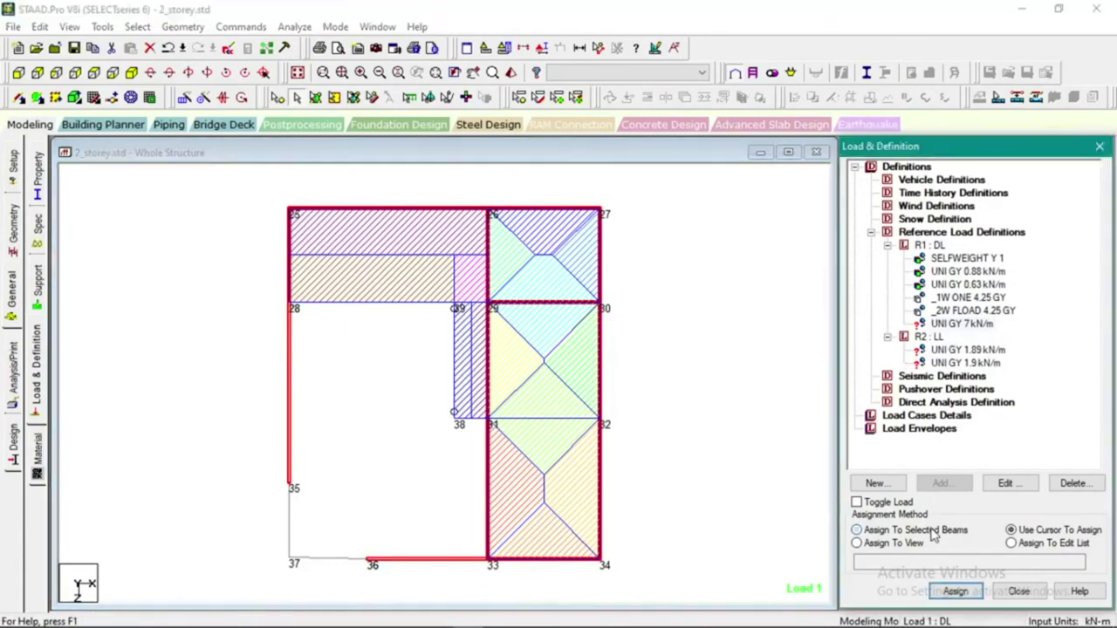
pyautogui.click(955, 591)
pyautogui.click(1001, 418)
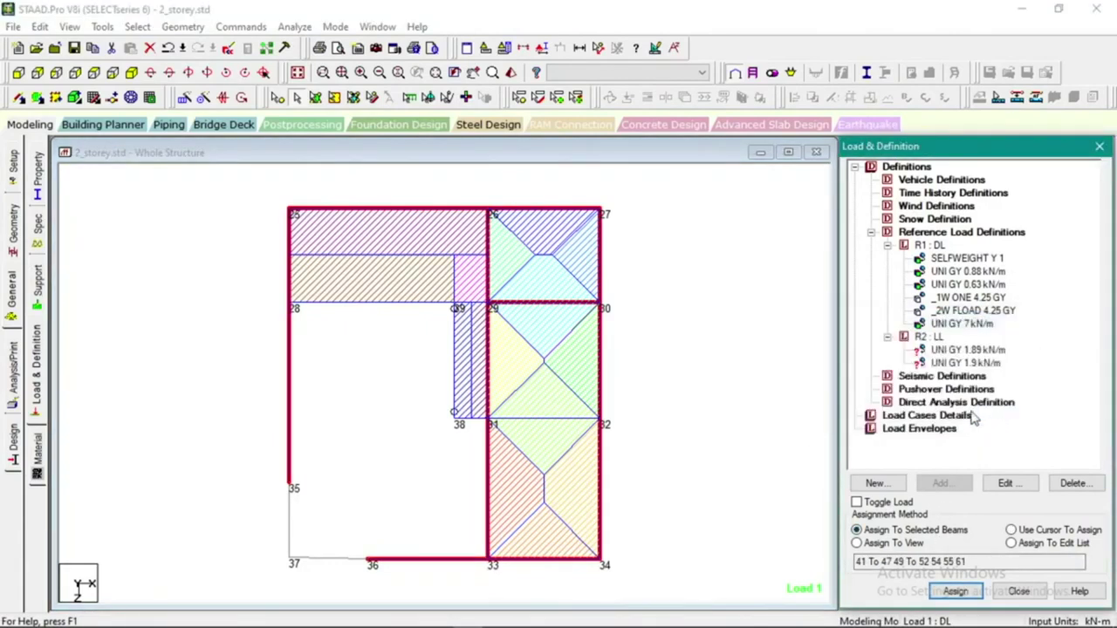
pyautogui.click(136, 73)
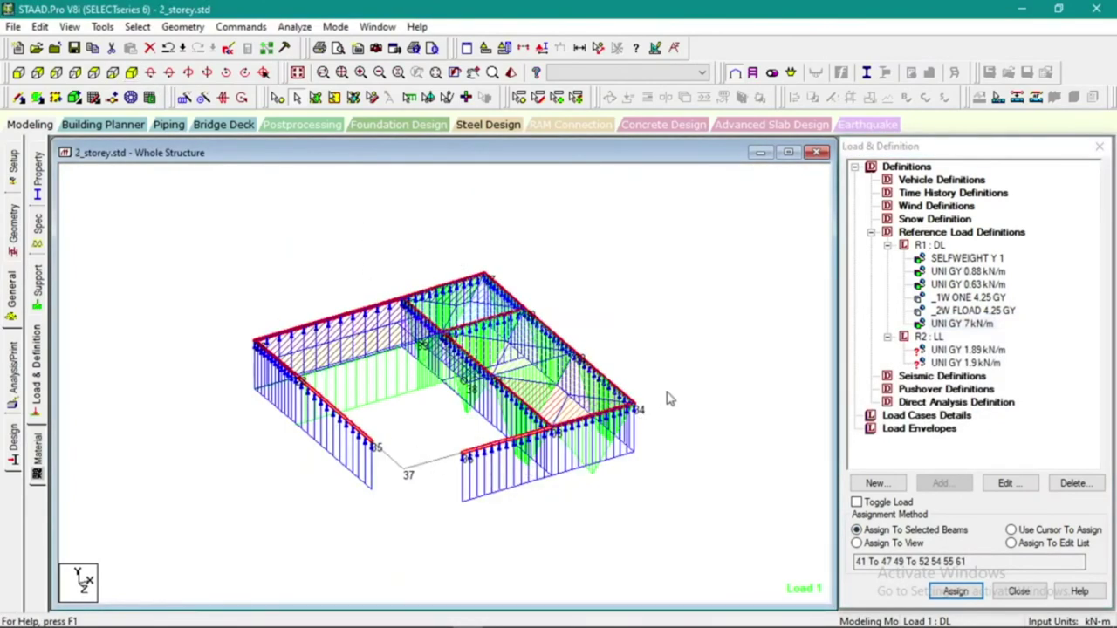
pyautogui.click(739, 321)
# Assign the UNI GY 7 kN/m load to the two remaining corner beams, between nodes 35–37 and 36–37
pyautogui.click(960, 325)
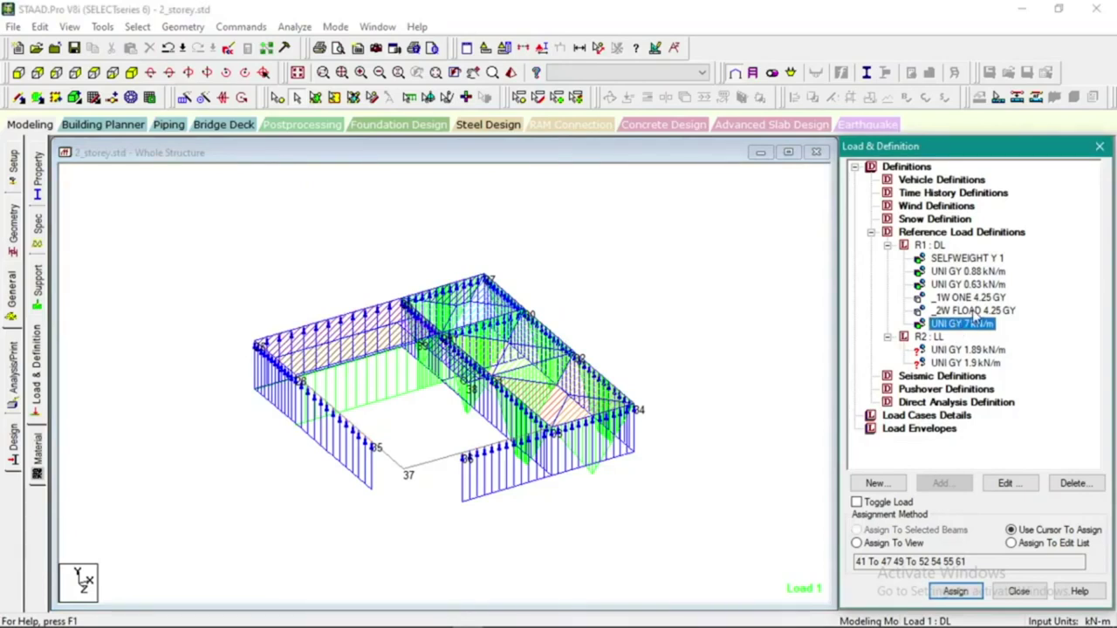
pyautogui.click(428, 465)
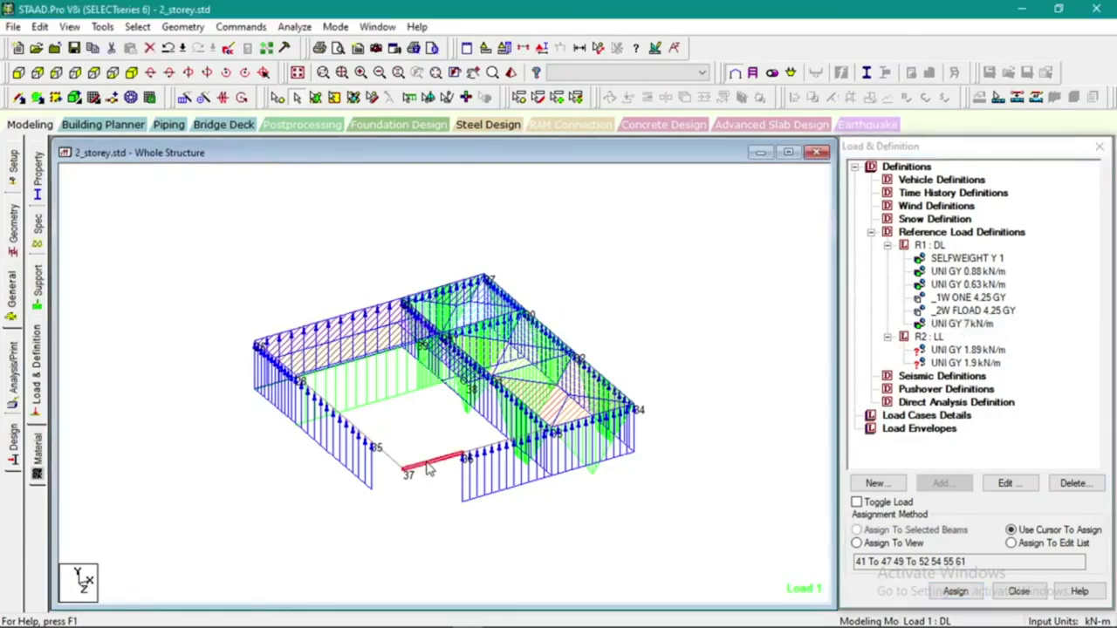
pyautogui.click(977, 325)
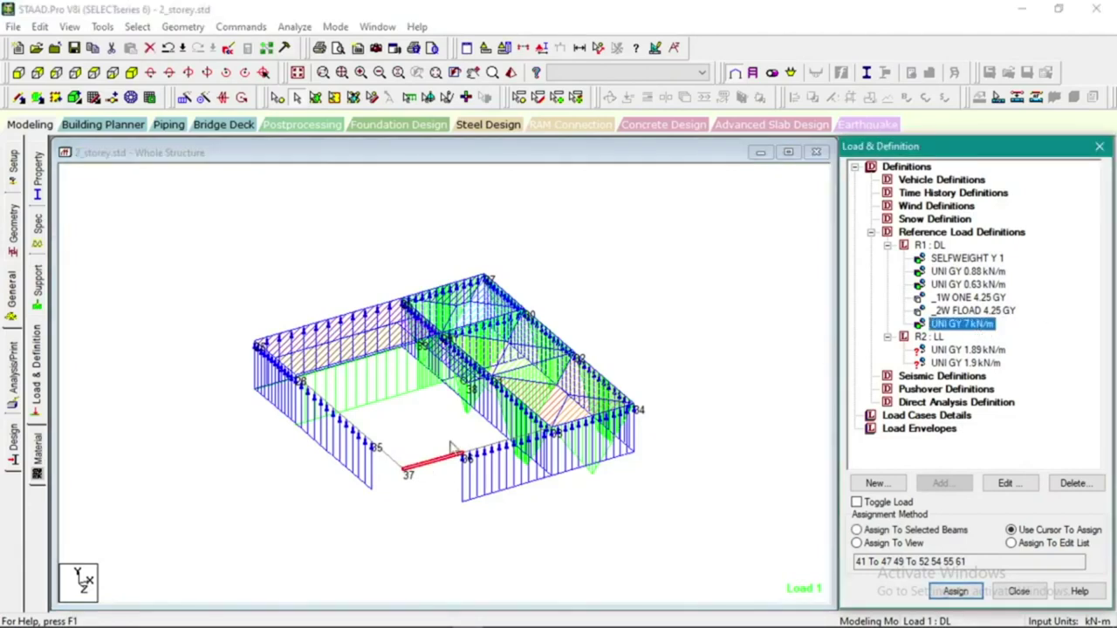
pyautogui.click(390, 465)
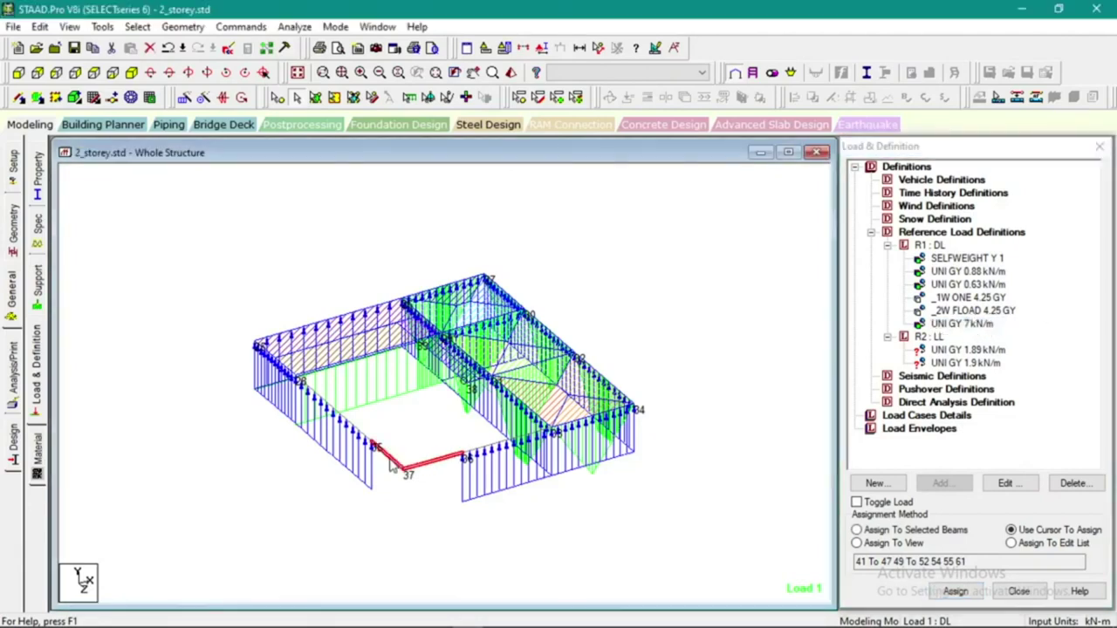
pyautogui.click(940, 531)
pyautogui.click(956, 591)
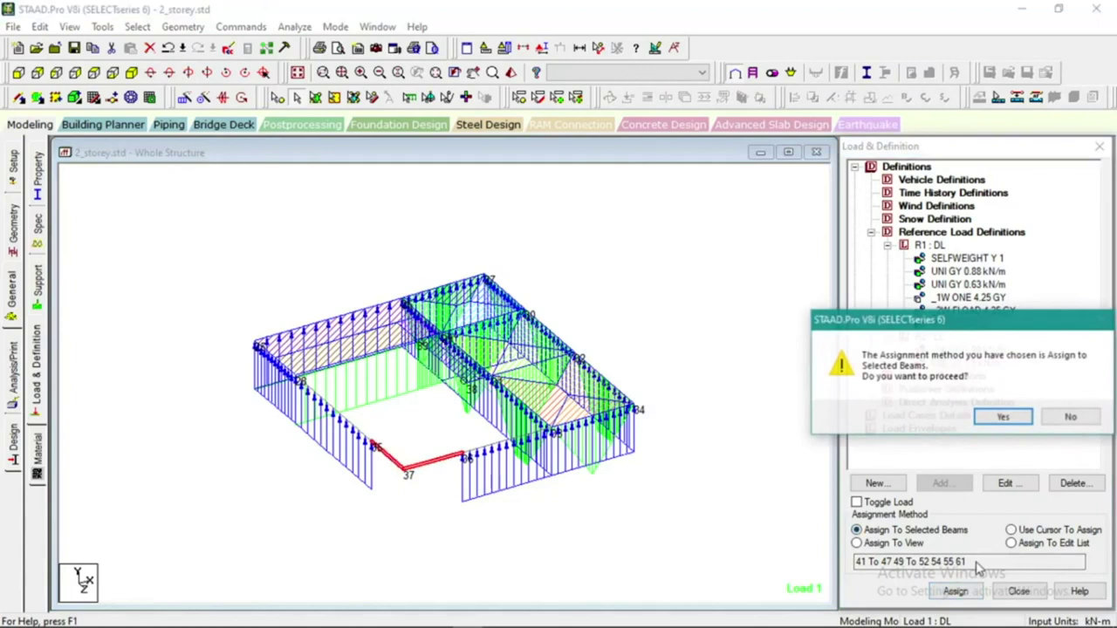
pyautogui.click(1002, 417)
pyautogui.click(953, 325)
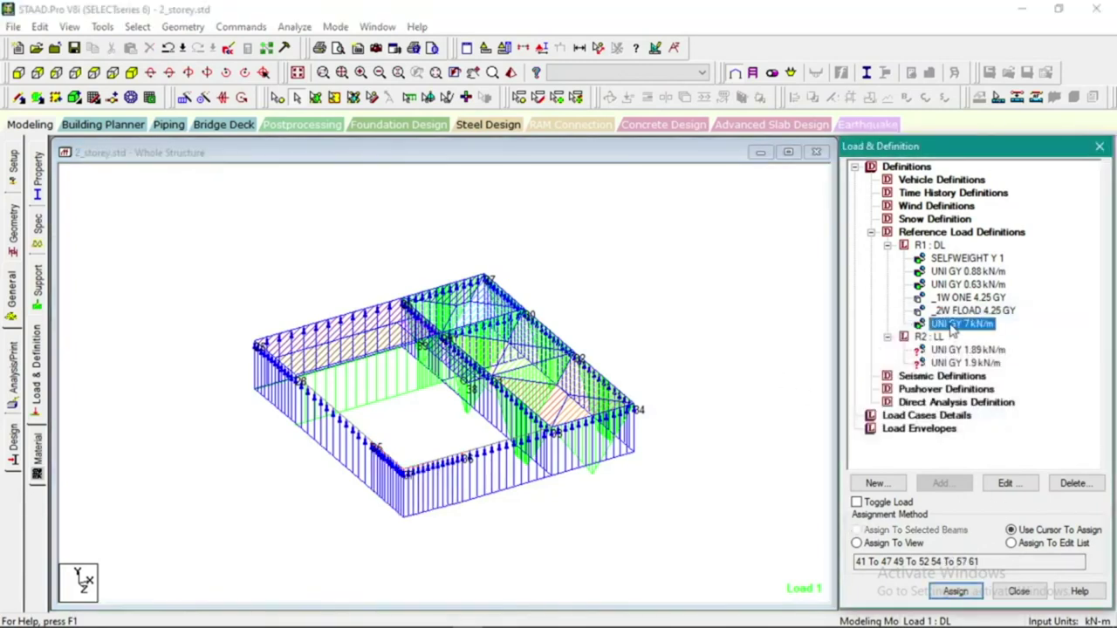
# Examine on the whole structure where each load item of the DL reference load is applied
pyautogui.click(958, 310)
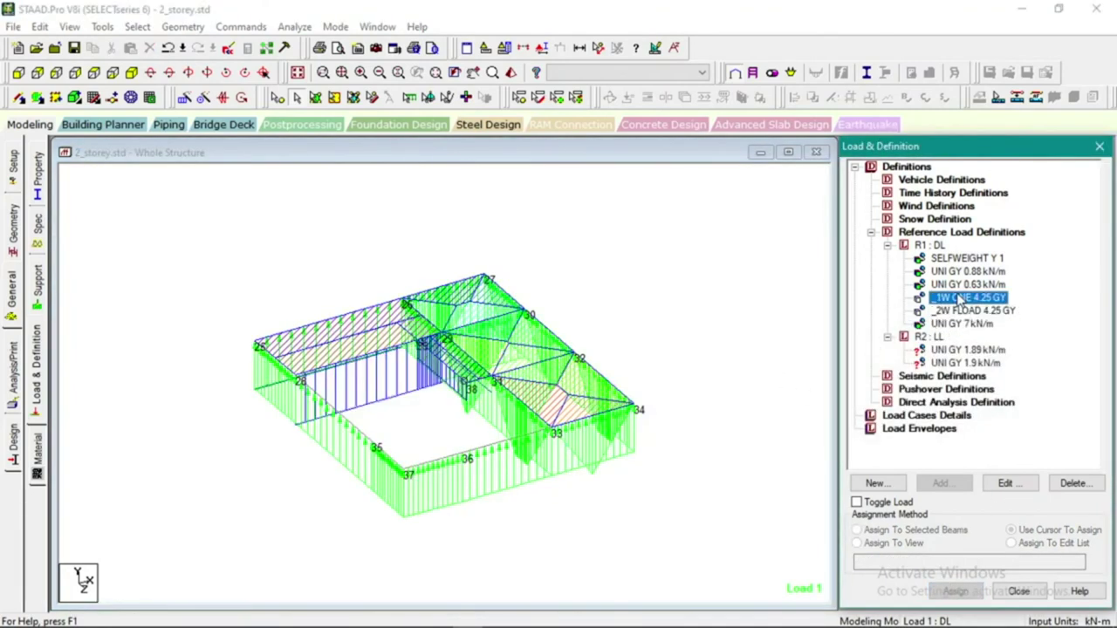
pyautogui.click(959, 298)
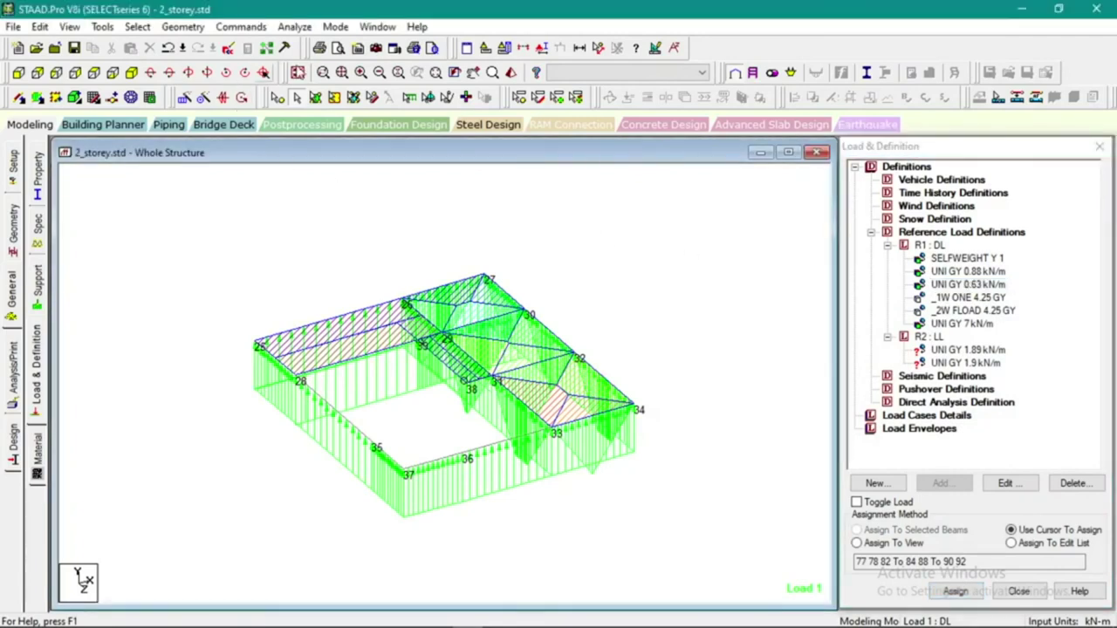
pyautogui.click(297, 72)
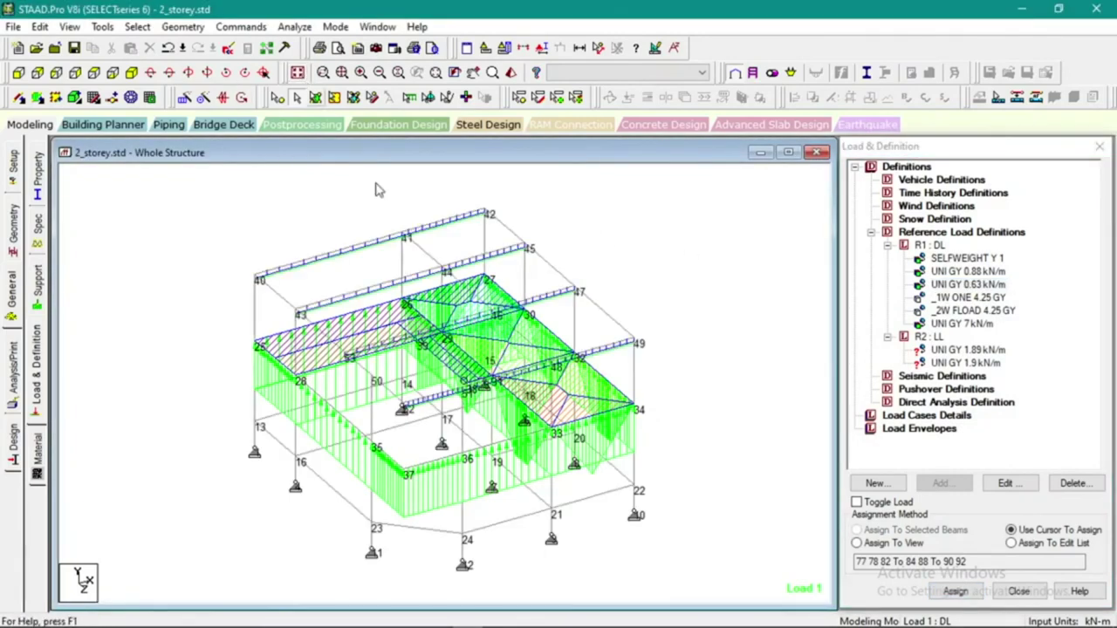
pyautogui.click(965, 259)
pyautogui.click(978, 273)
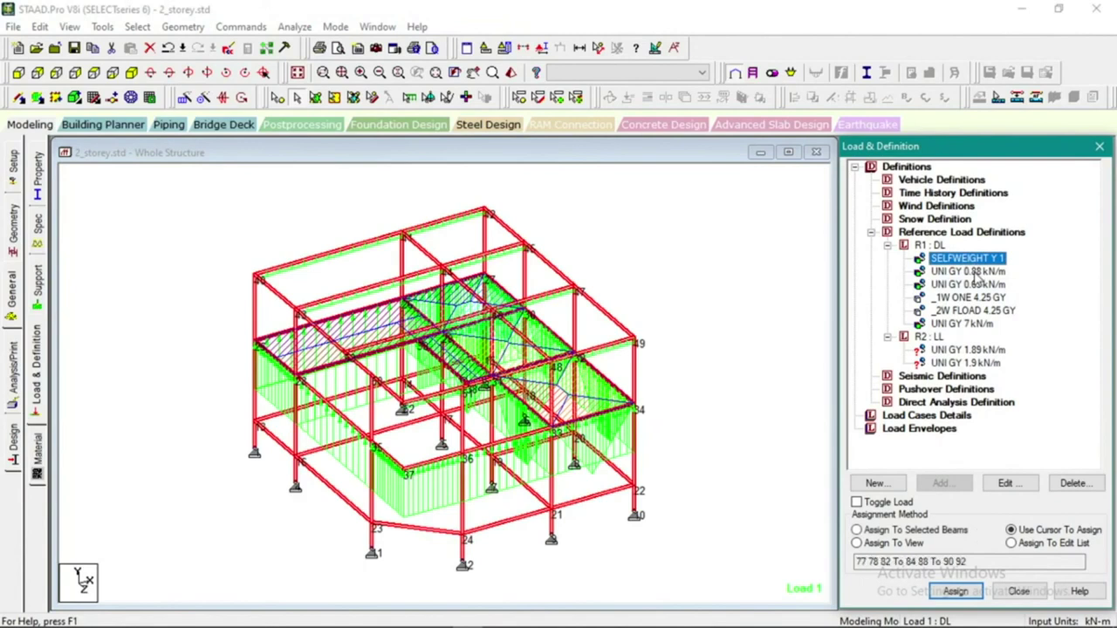
pyautogui.click(981, 285)
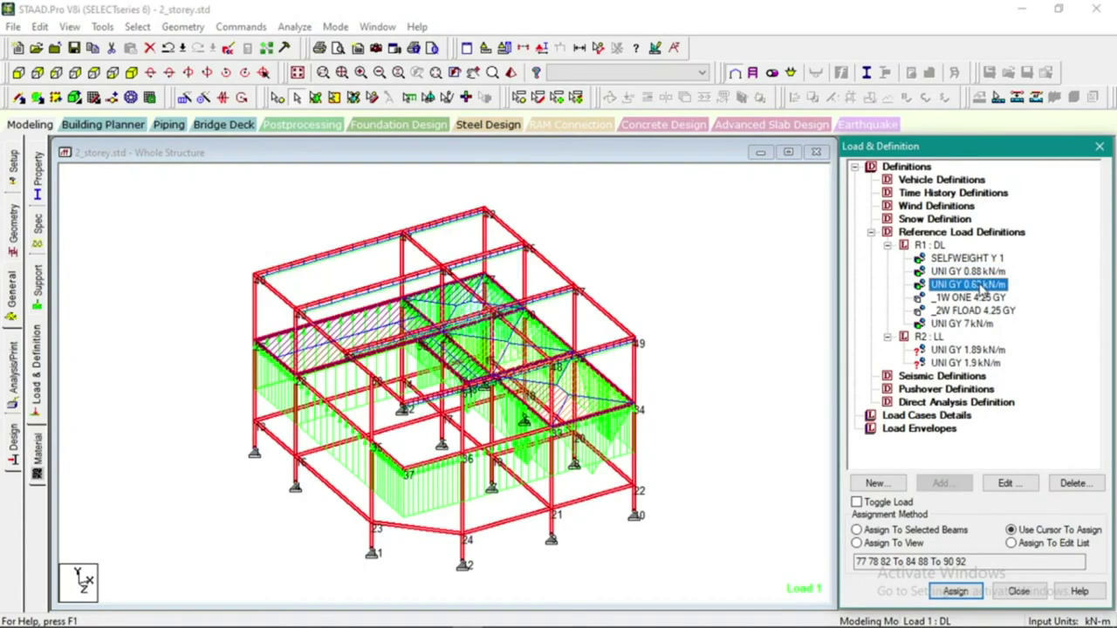
pyautogui.click(982, 299)
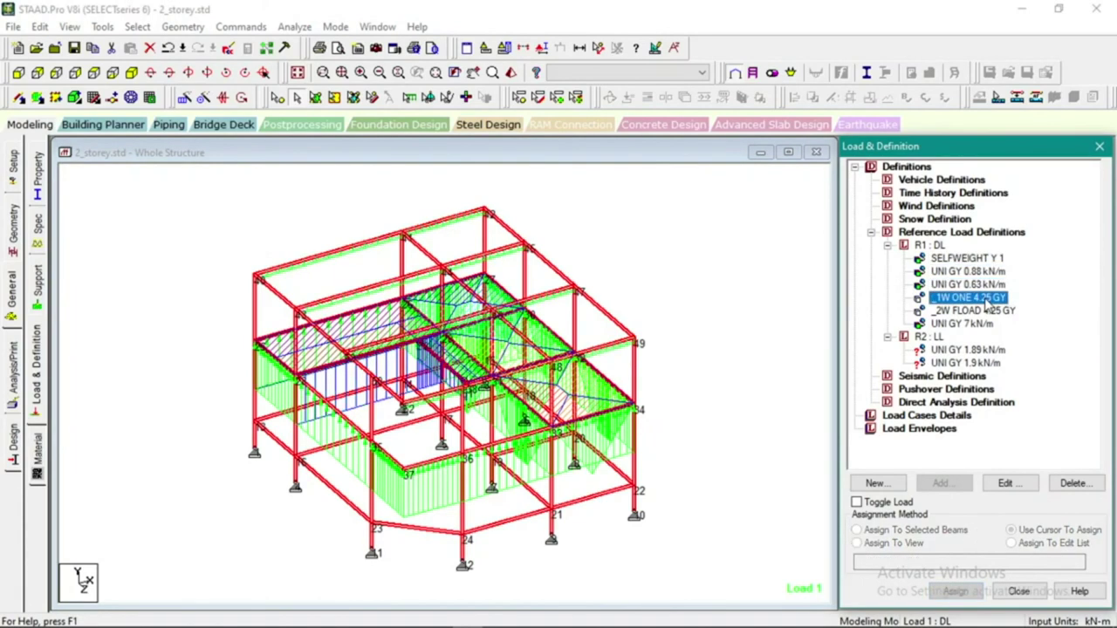
pyautogui.click(986, 311)
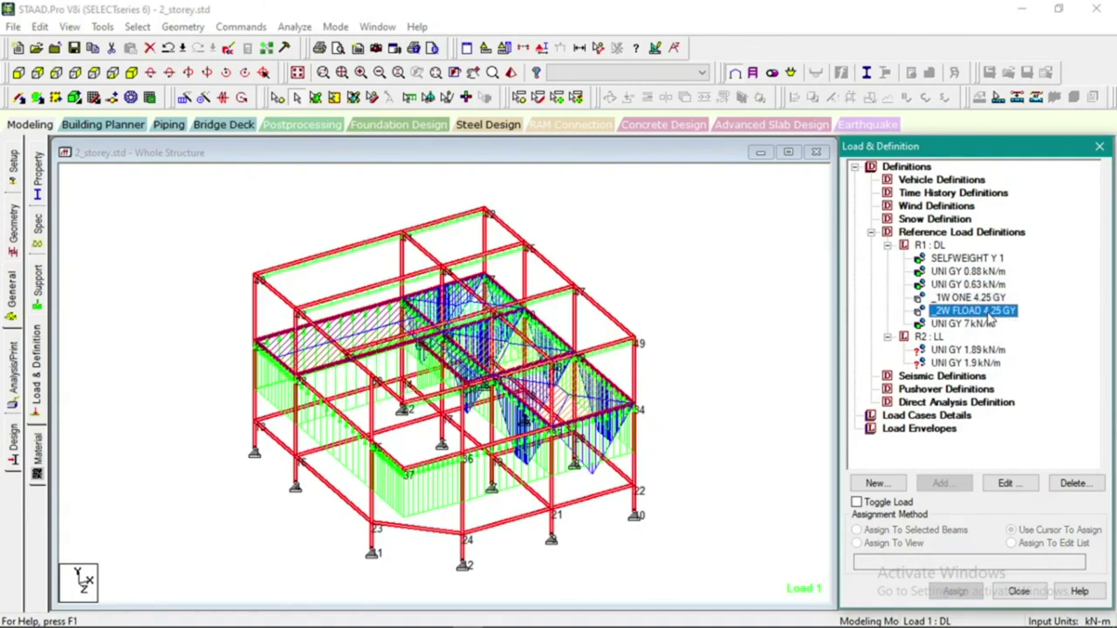
pyautogui.click(984, 300)
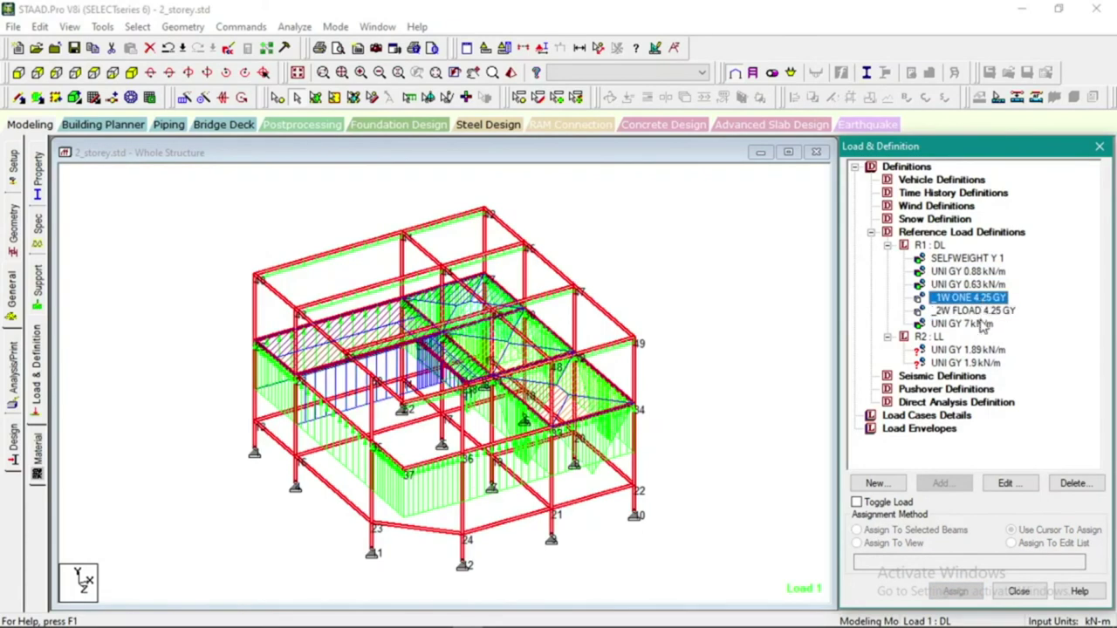
pyautogui.click(965, 324)
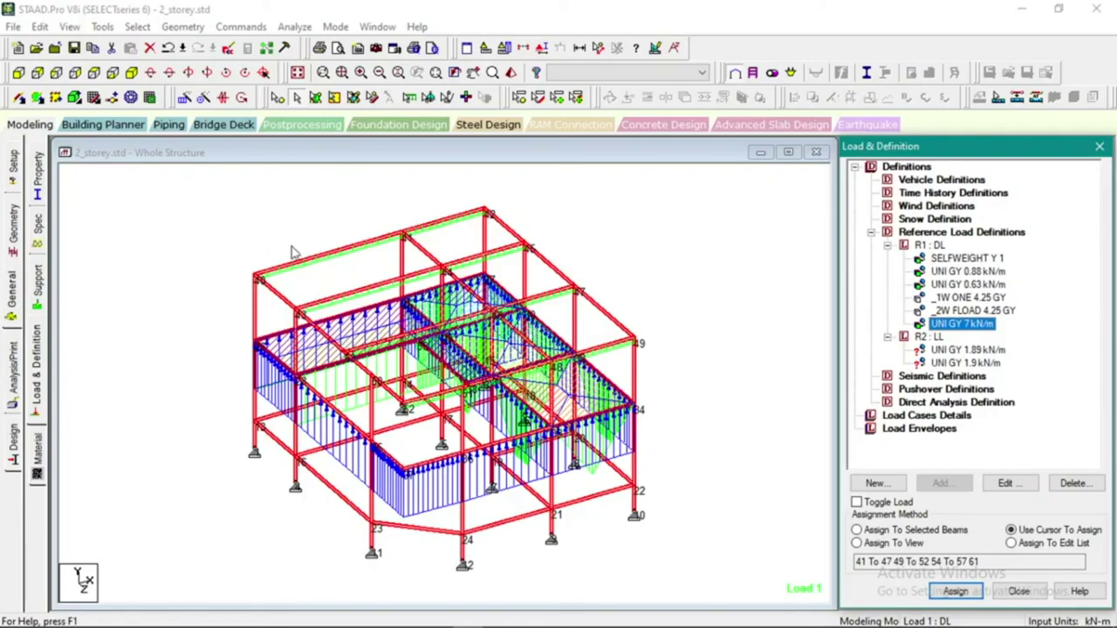
# Isolate the lowest-level beams joining nodes 13 to 24 and show them in plan view
pyautogui.click(77, 74)
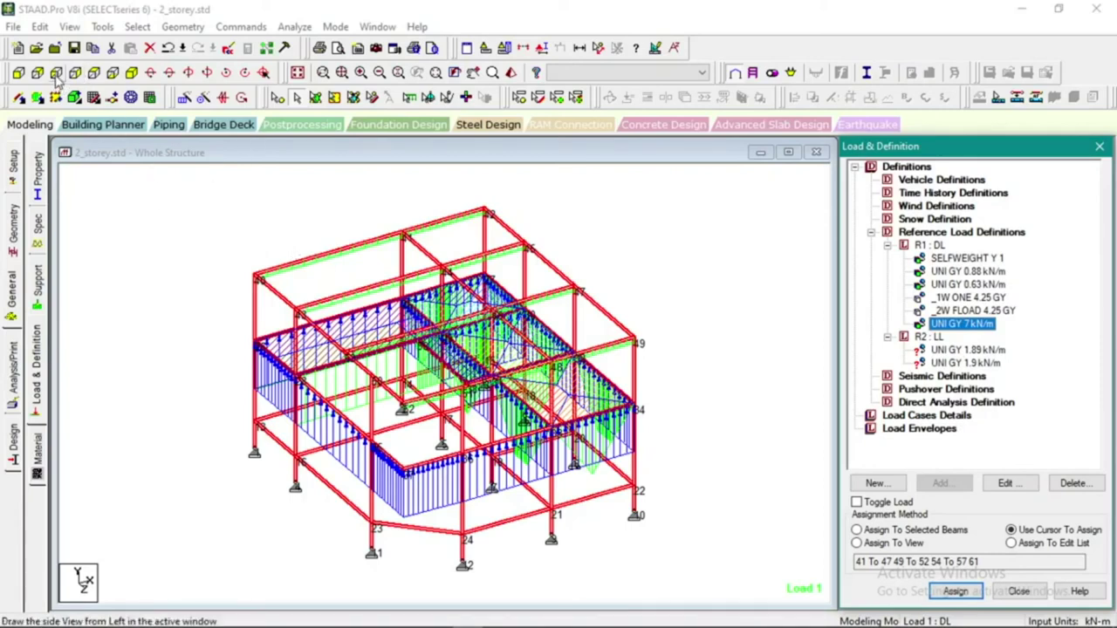
pyautogui.moveTo(130, 485); pyautogui.dragTo(733, 521)
pyautogui.click(69, 27)
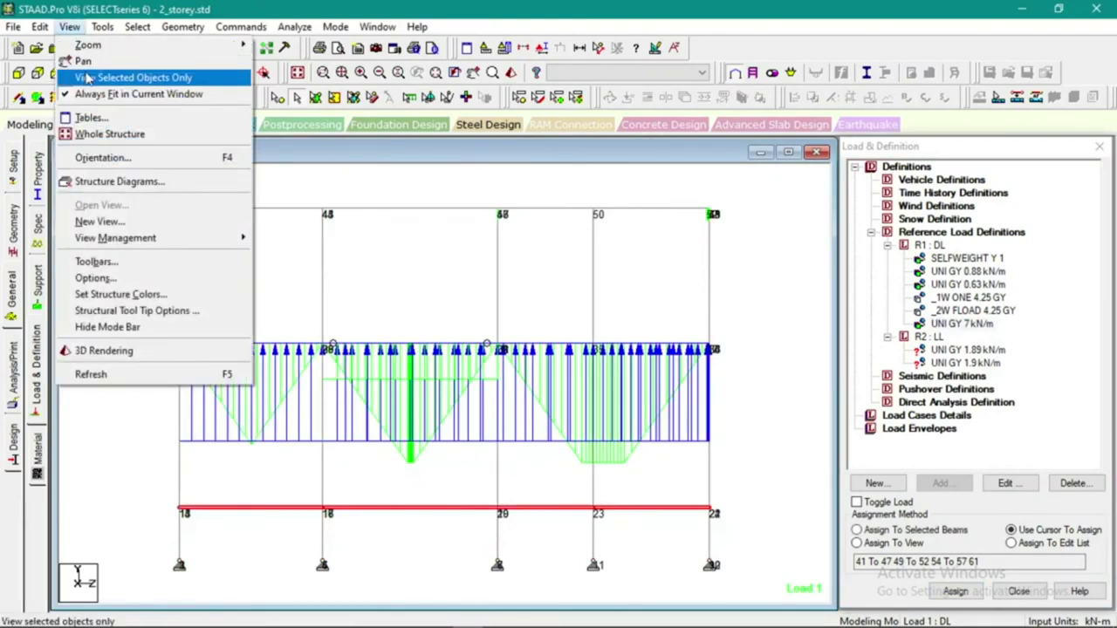
pyautogui.click(131, 77)
pyautogui.click(111, 73)
pyautogui.click(207, 277)
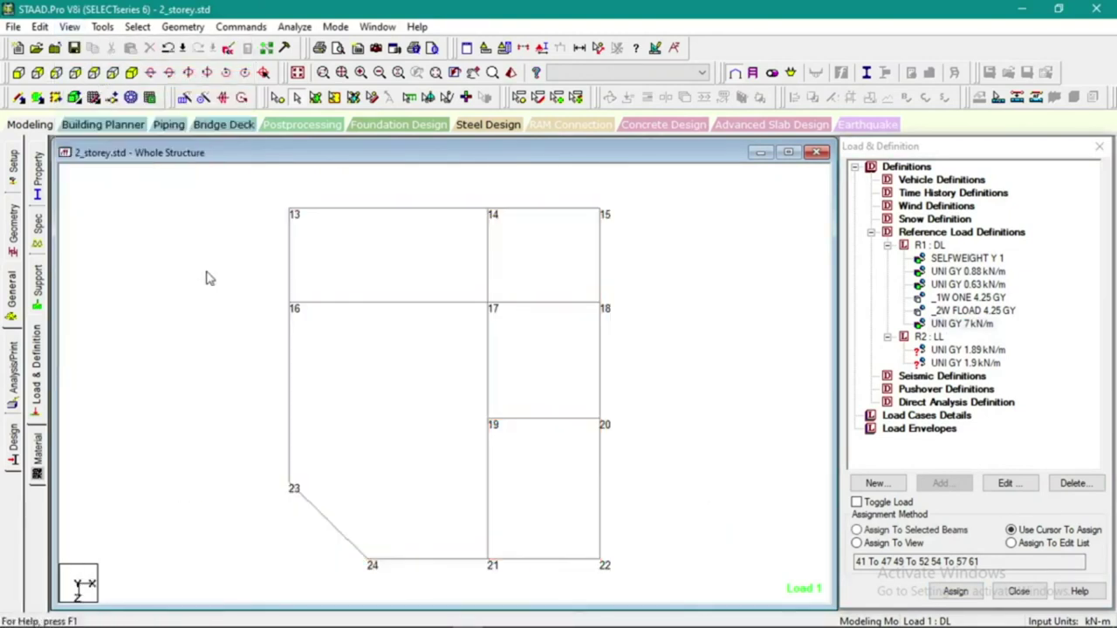
# Assign the UNI GY 7 kN/m load to all isolated beams except the one between nodes 16 and 17, consulting the AutoCAD floor plan
pyautogui.click(410, 208)
pyautogui.keyDown('ctrl'); pyautogui.click(524, 209); pyautogui.keyUp('ctrl')
pyautogui.keyDown('ctrl'); pyautogui.click(601, 262); pyautogui.keyUp('ctrl')
pyautogui.moveTo(233, 195); pyautogui.dragTo(721, 587)
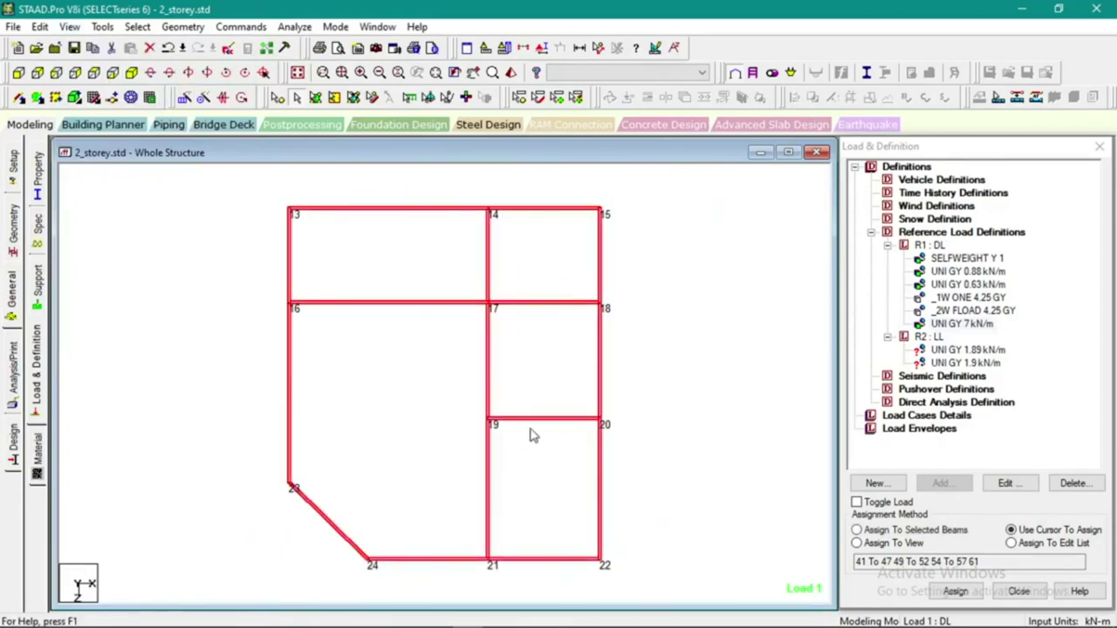
pyautogui.keyDown('ctrl'); pyautogui.click(388, 304); pyautogui.keyUp('ctrl')
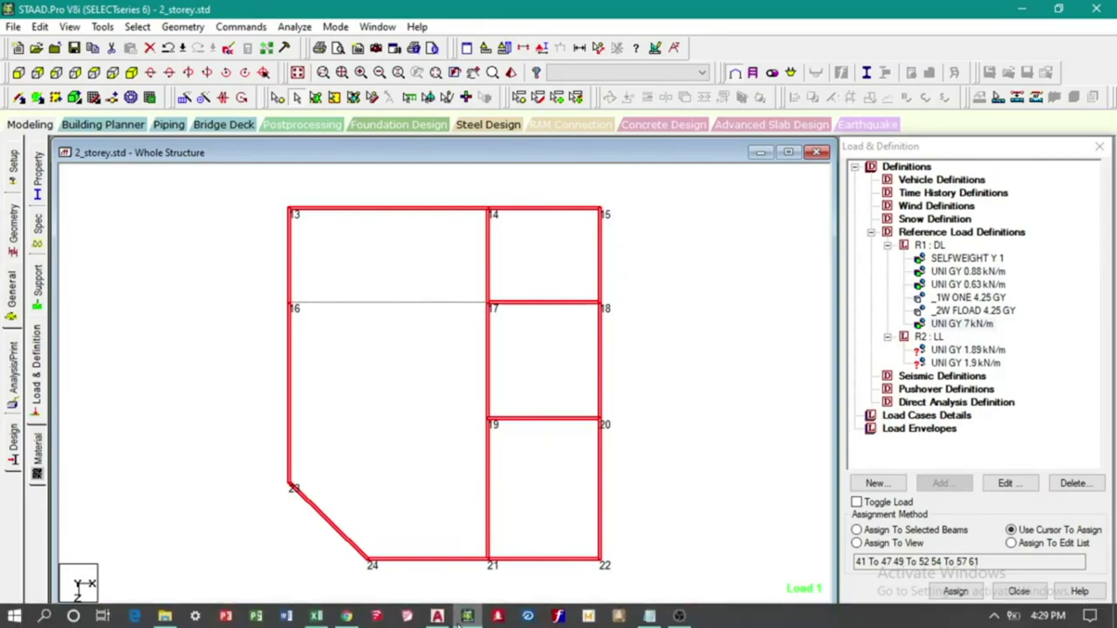
pyautogui.click(438, 617)
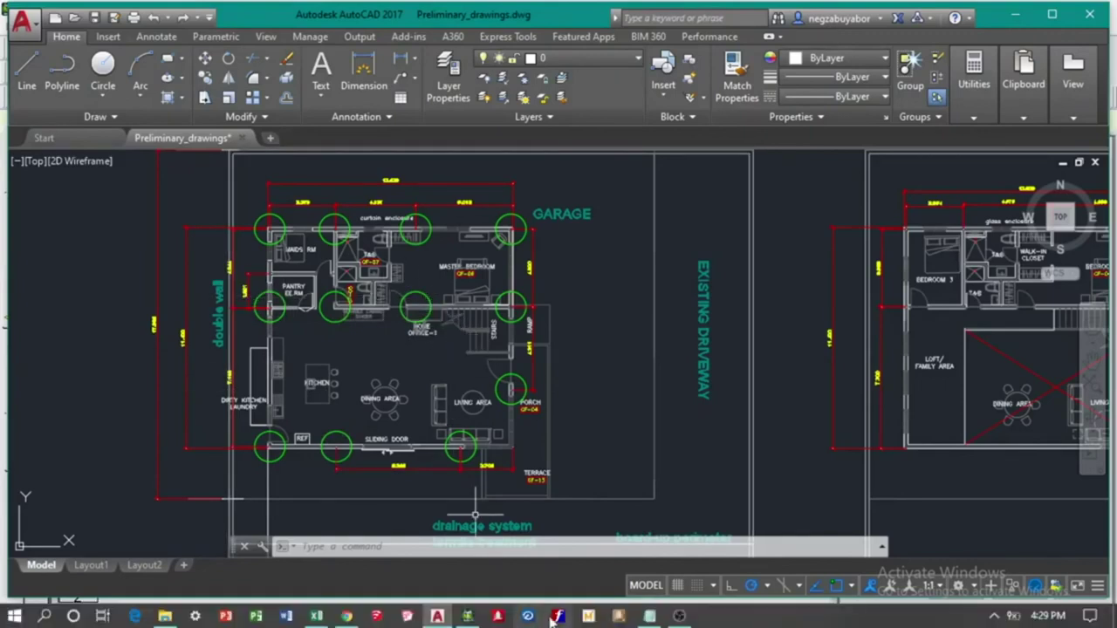
pyautogui.click(467, 618)
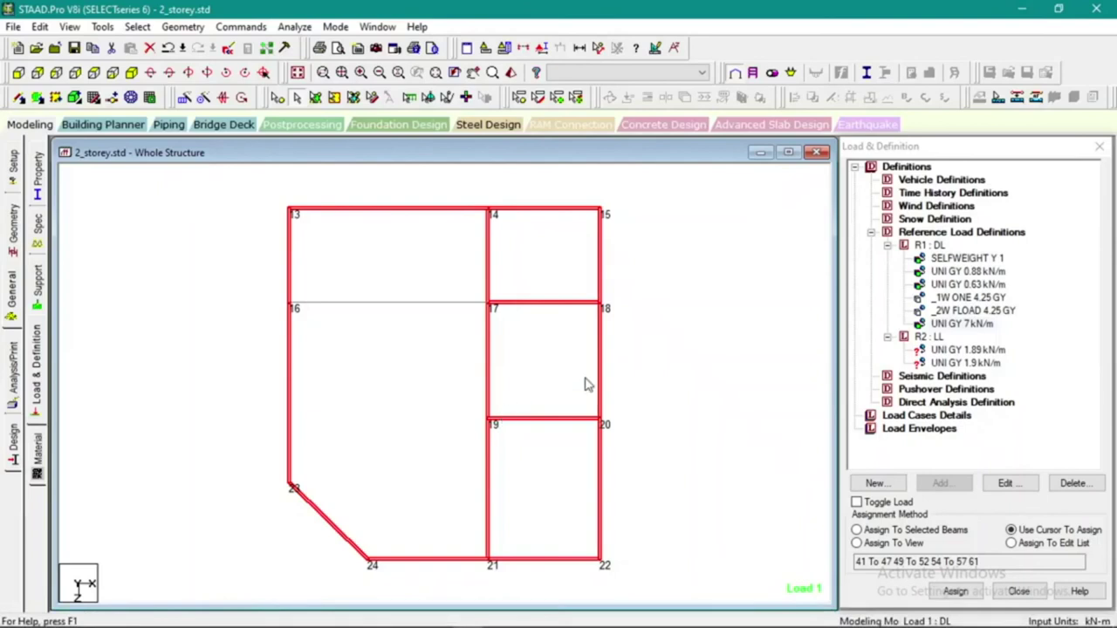
pyautogui.click(960, 324)
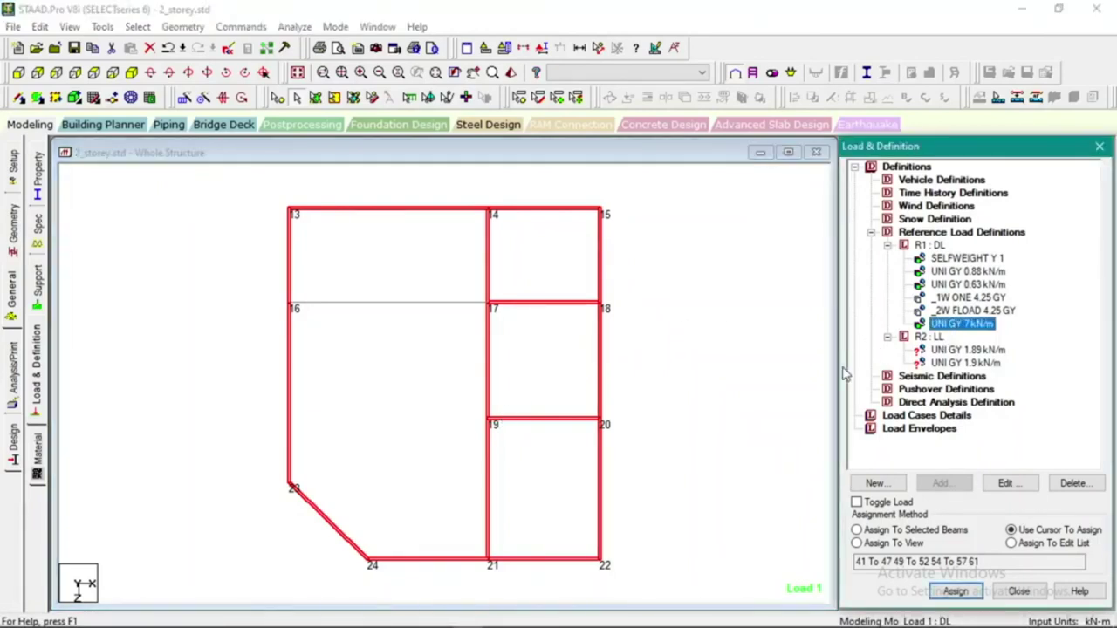
pyautogui.click(856, 529)
pyautogui.click(954, 590)
pyautogui.click(1002, 417)
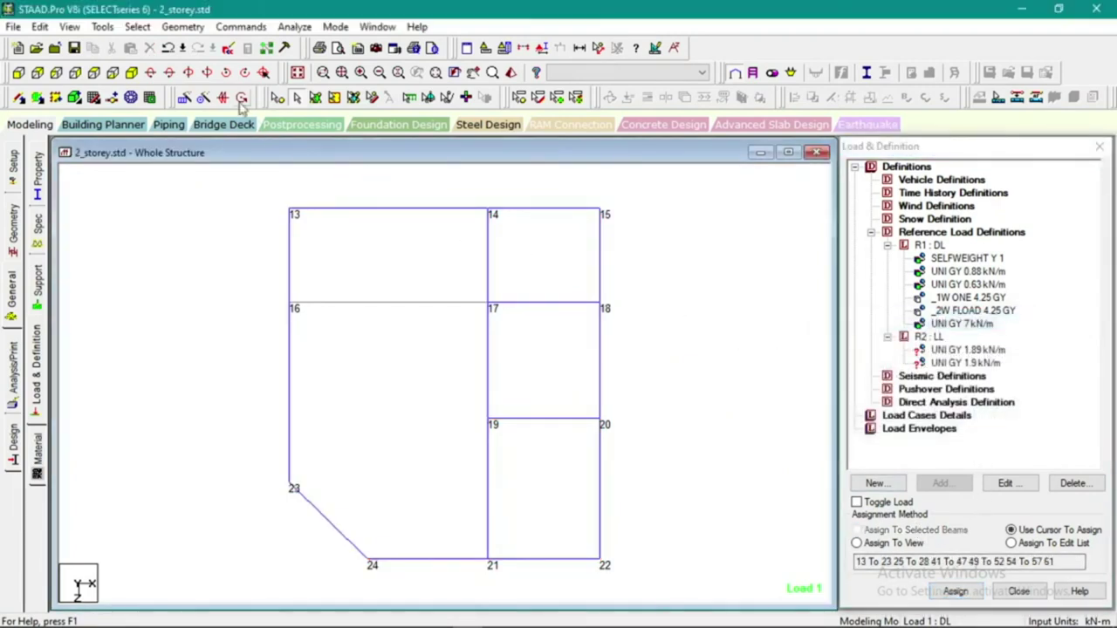
pyautogui.click(297, 73)
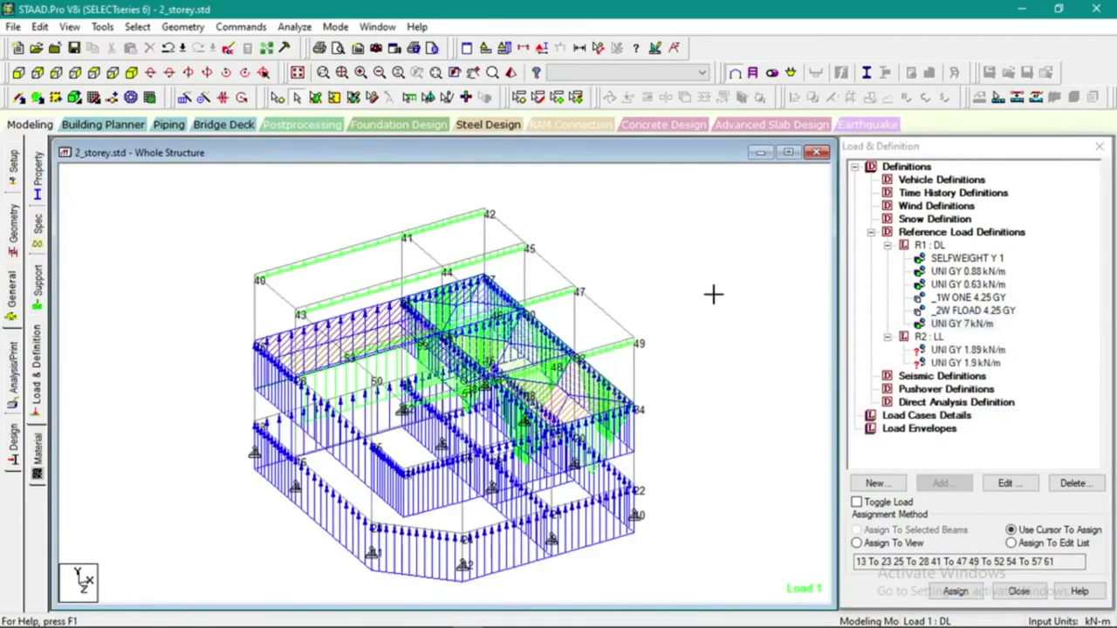
pyautogui.click(944, 326)
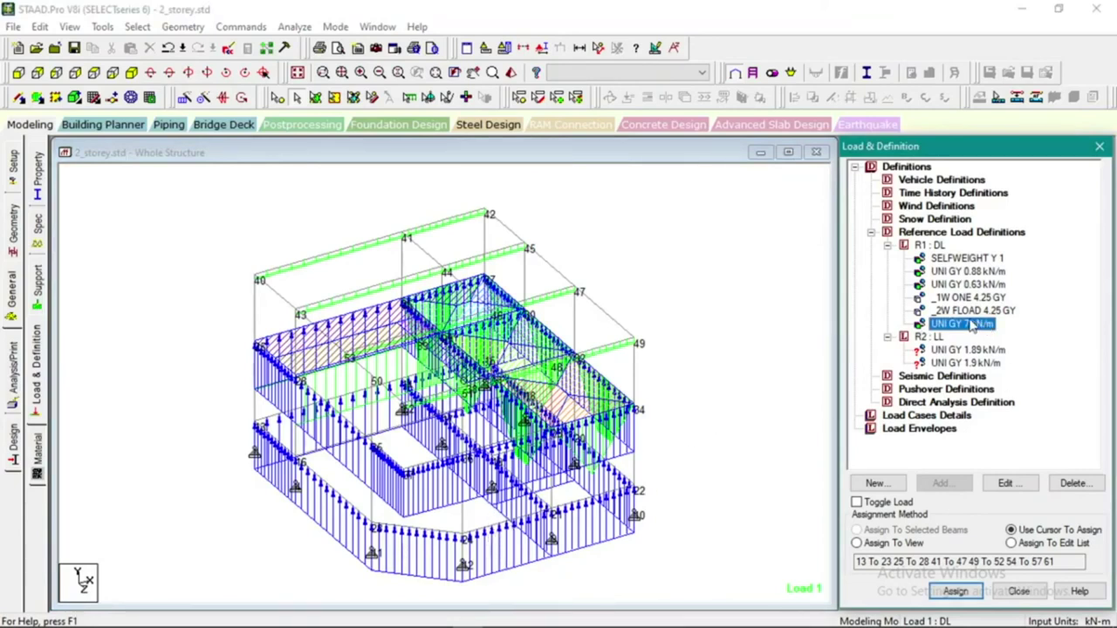
# Add a uniform member force of 4 kN/m in the GY direction to the DL reference load
pyautogui.click(930, 245)
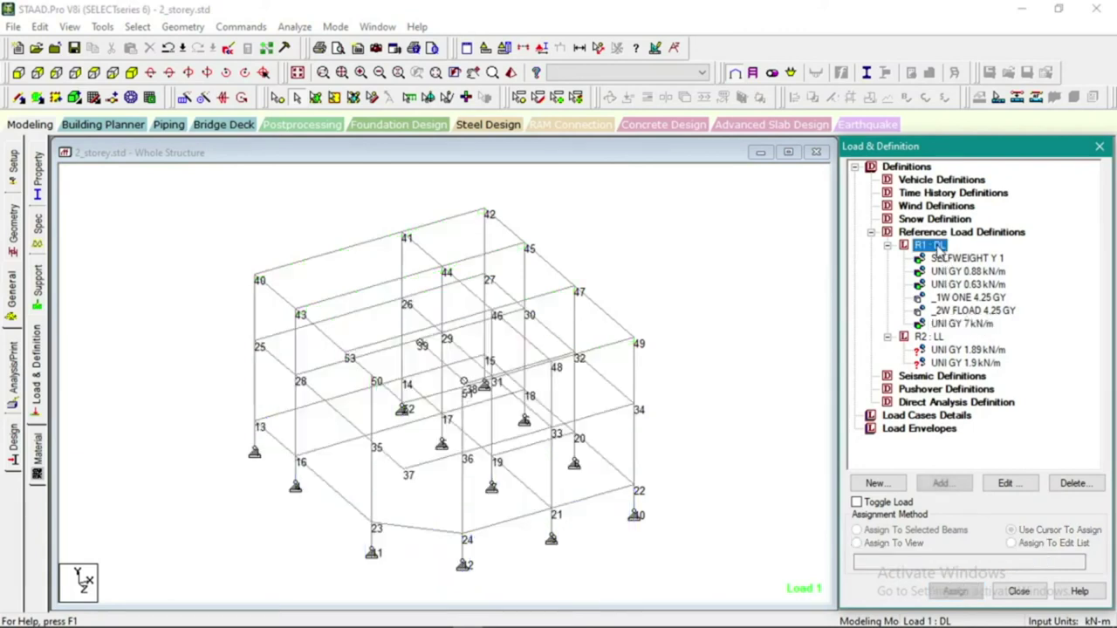
pyautogui.click(933, 485)
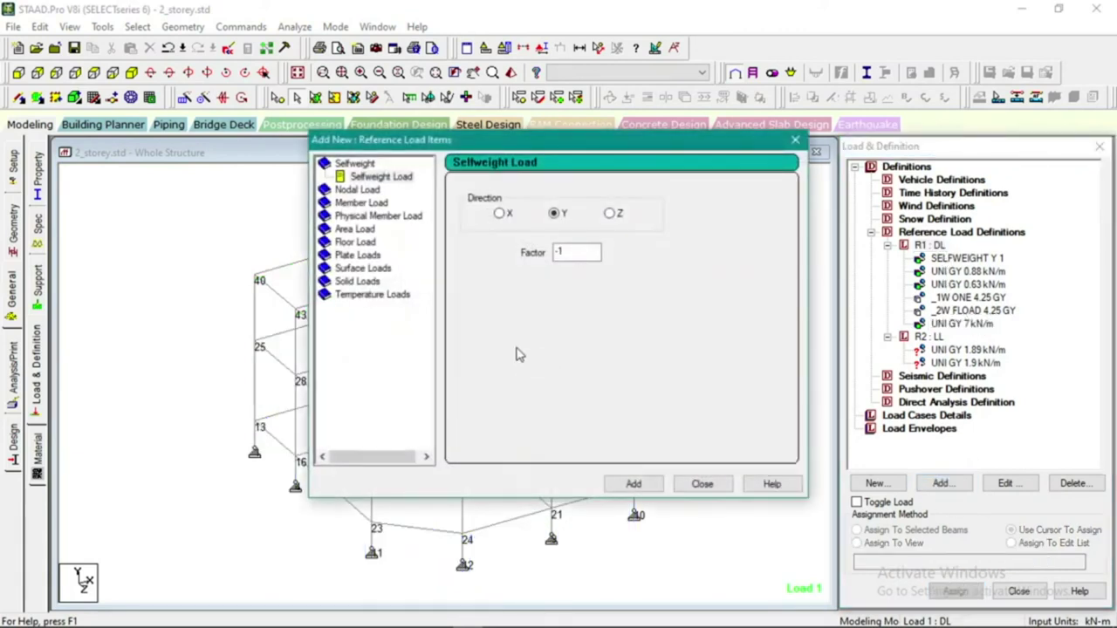
pyautogui.click(377, 203)
pyautogui.doubleClick(602, 232)
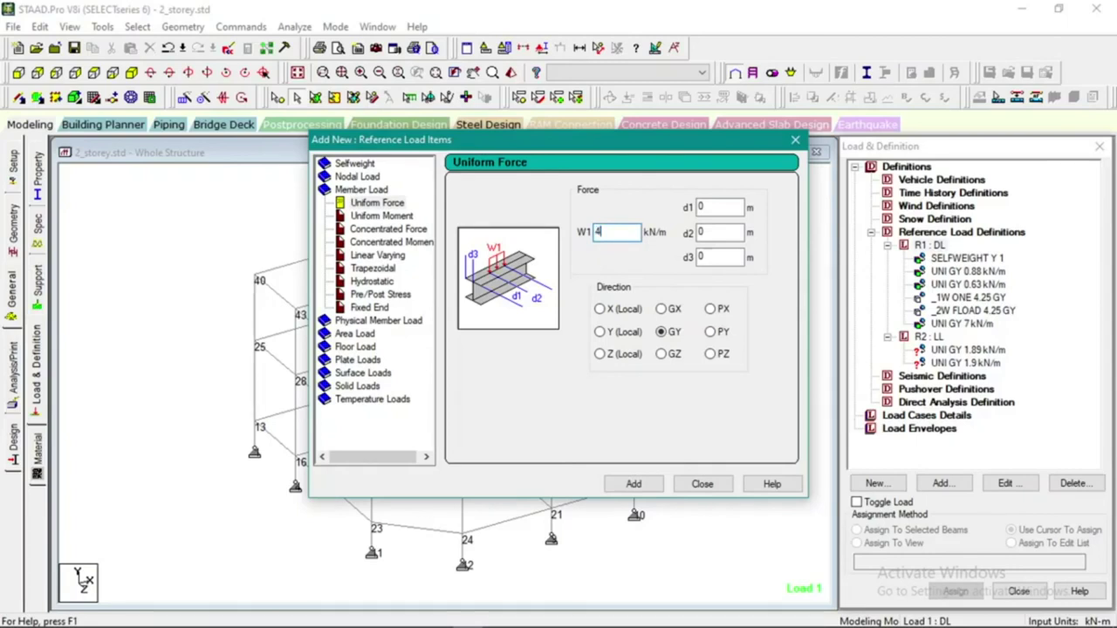
pyautogui.click(634, 483)
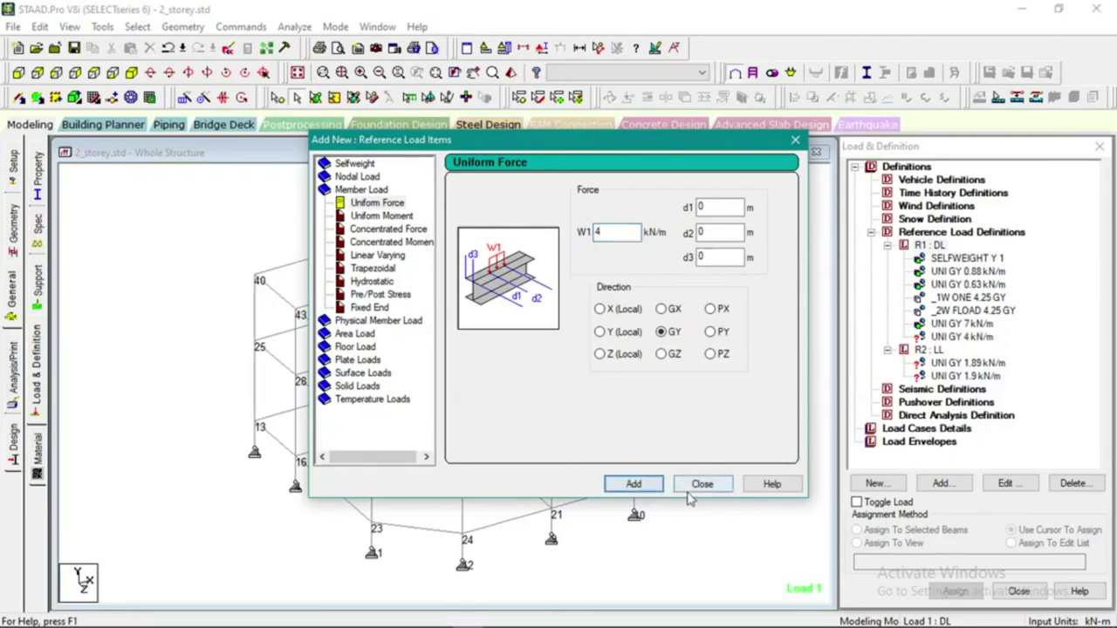
pyautogui.click(703, 484)
# Delete the UNI GY 4 kN/m item from the DL reference load
pyautogui.click(962, 336)
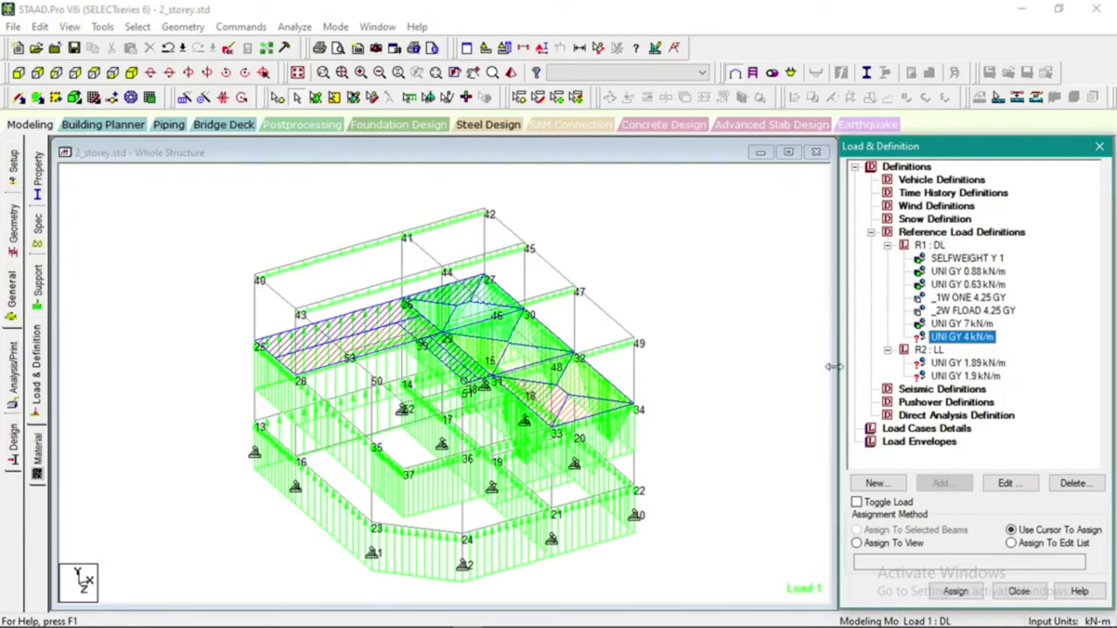
pyautogui.press('Delete')
pyautogui.click(756, 309)
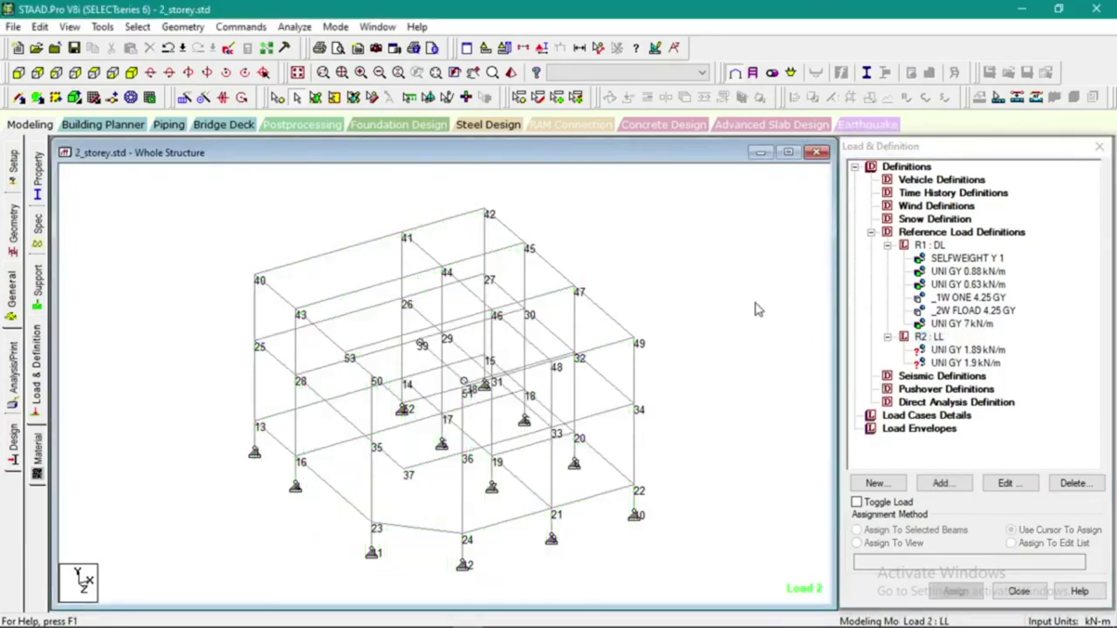
# Assign the LL load item UNI GY 1.89 kN/m to all roof-level beams of the frame
pyautogui.click(968, 349)
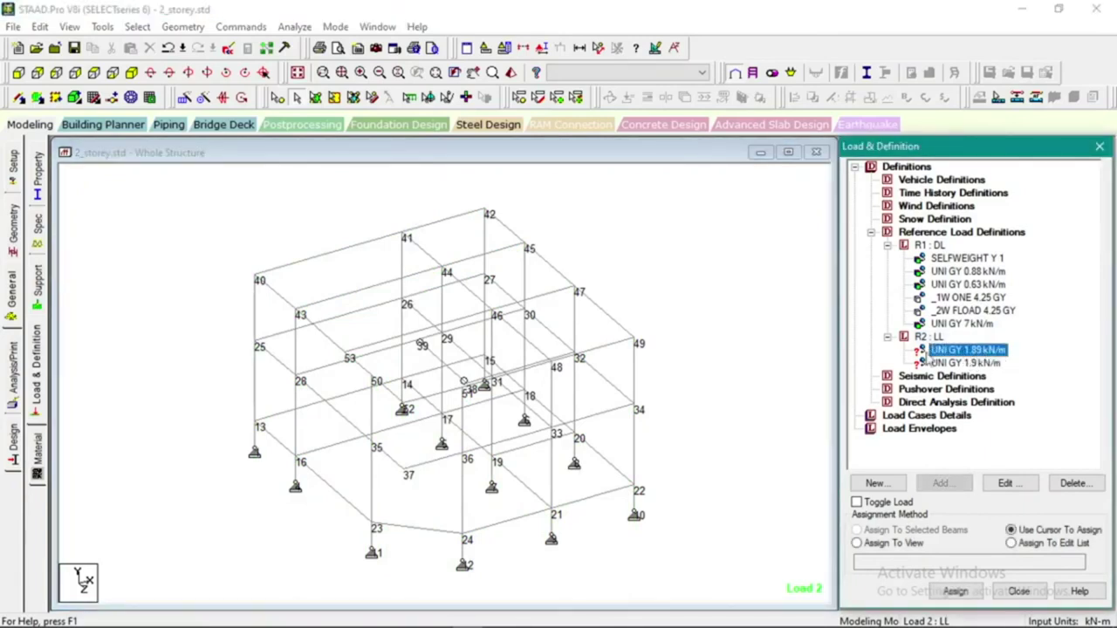
pyautogui.click(18, 72)
pyautogui.moveTo(182, 201); pyautogui.dragTo(737, 229)
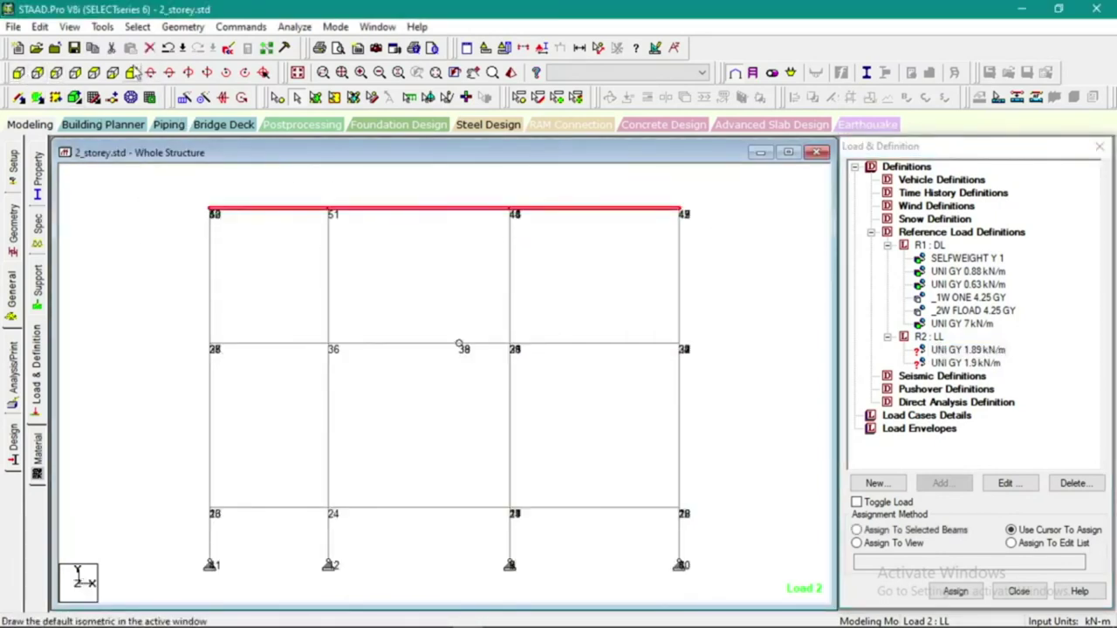
pyautogui.click(132, 73)
pyautogui.click(942, 351)
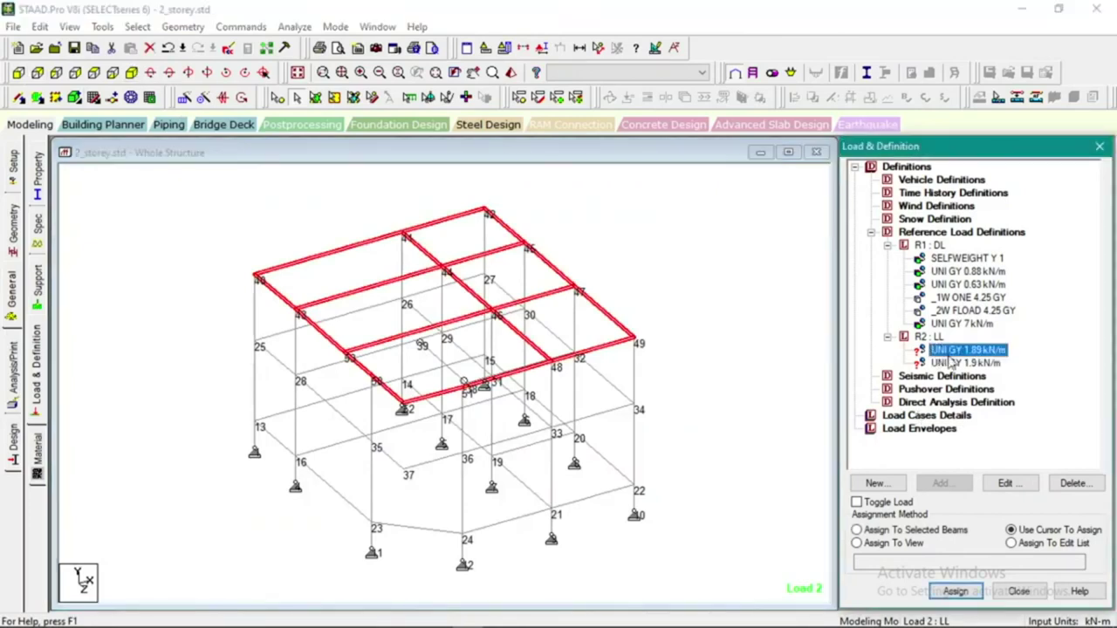
pyautogui.click(926, 529)
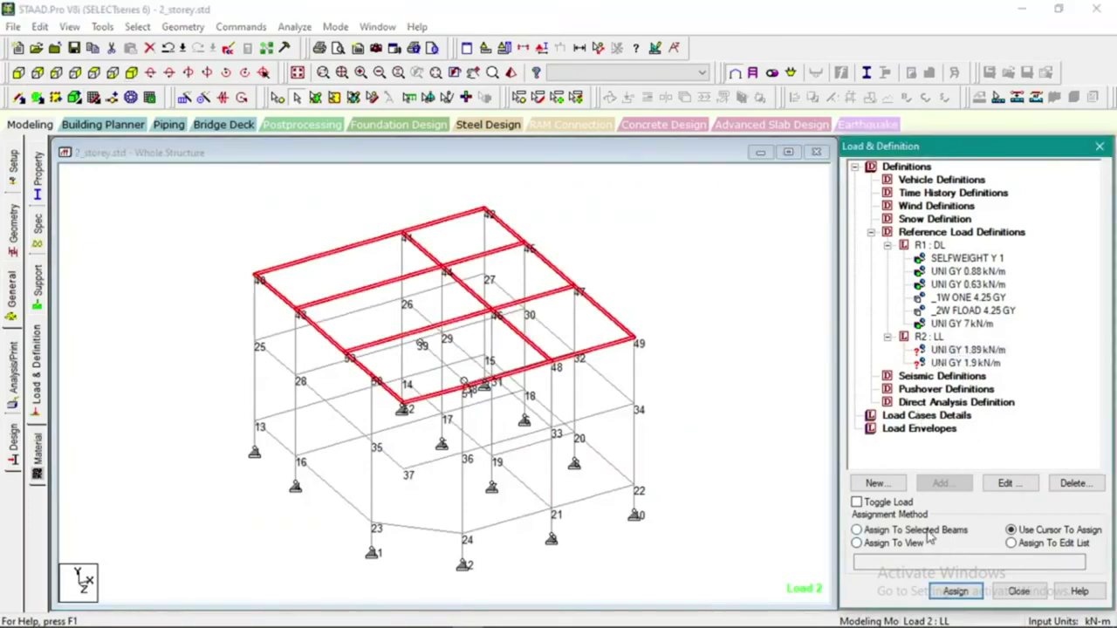
pyautogui.click(954, 591)
pyautogui.click(1011, 423)
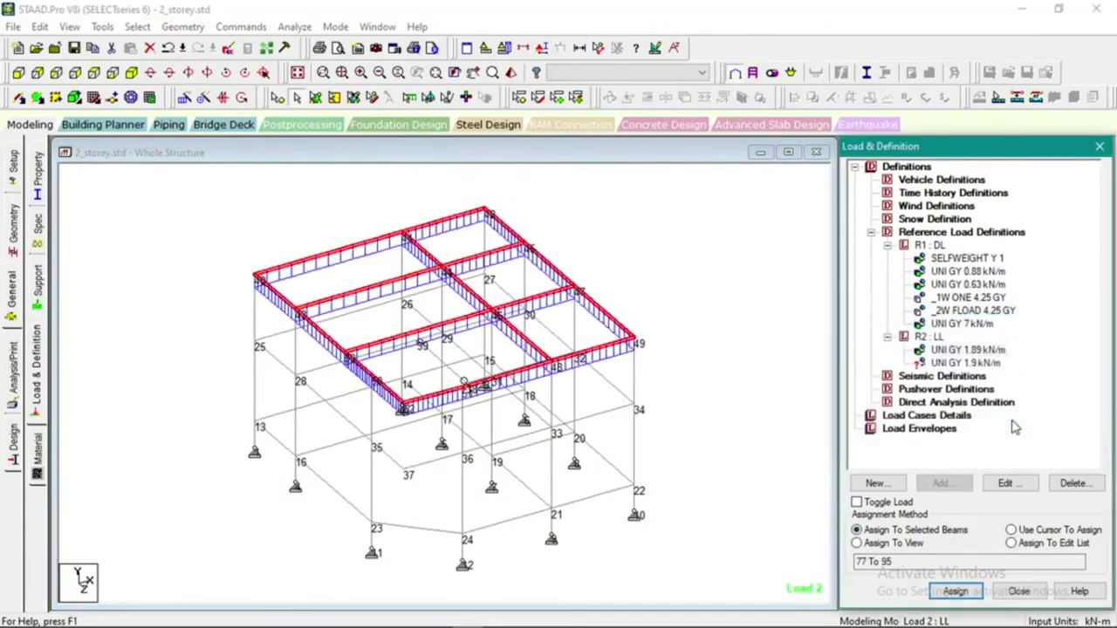
# Switch to the Excel load sheet and check the live load values and units for the roof and suspended beams
pyautogui.click(37, 74)
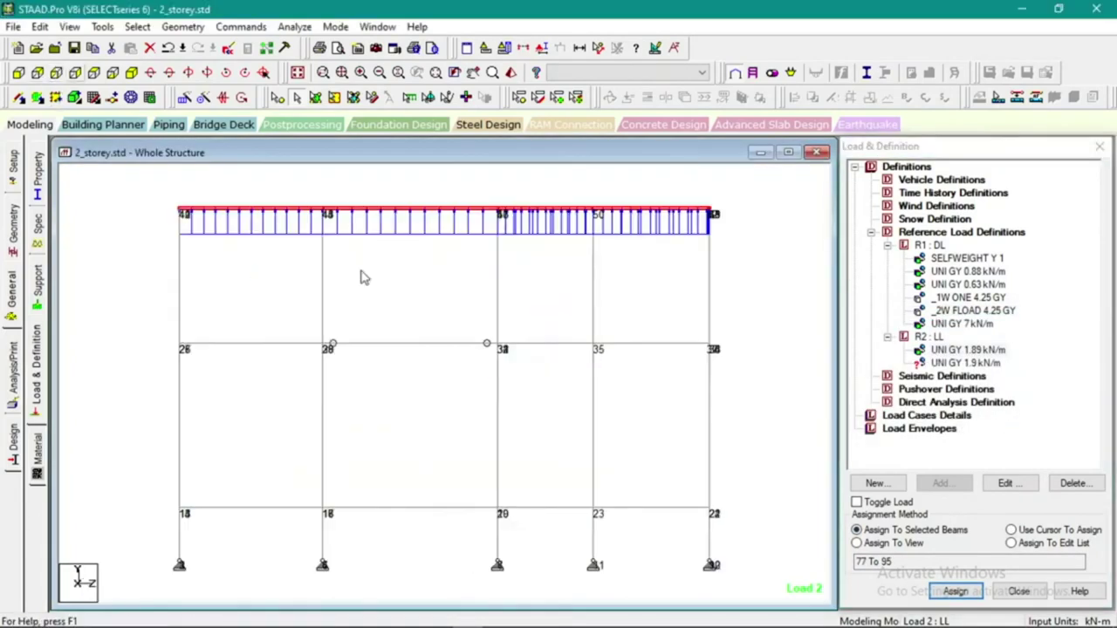
pyautogui.click(973, 363)
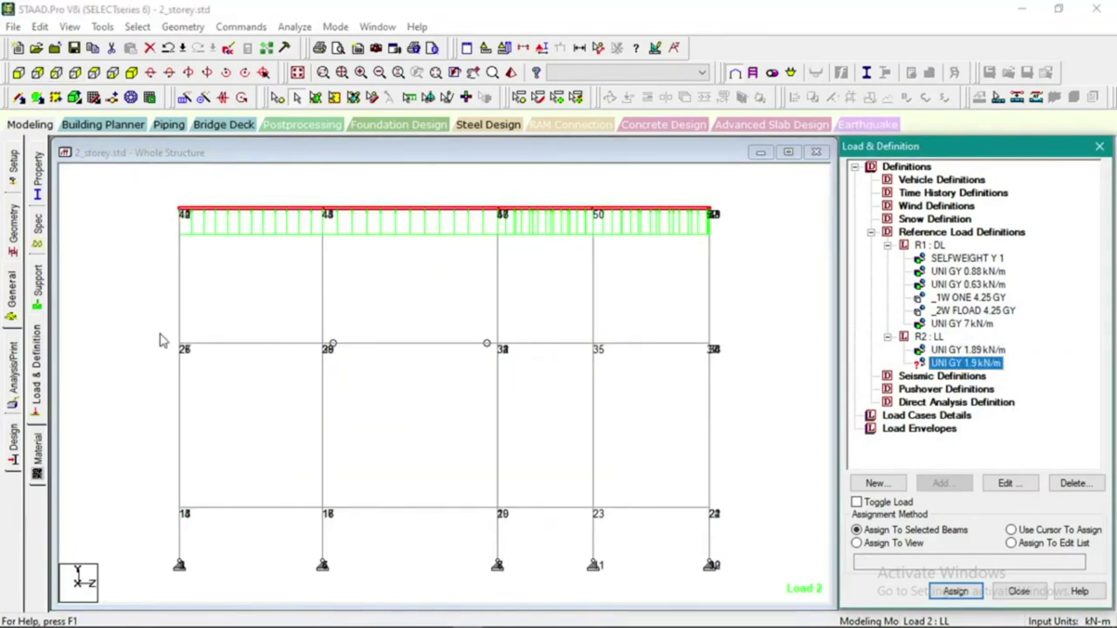
pyautogui.click(315, 620)
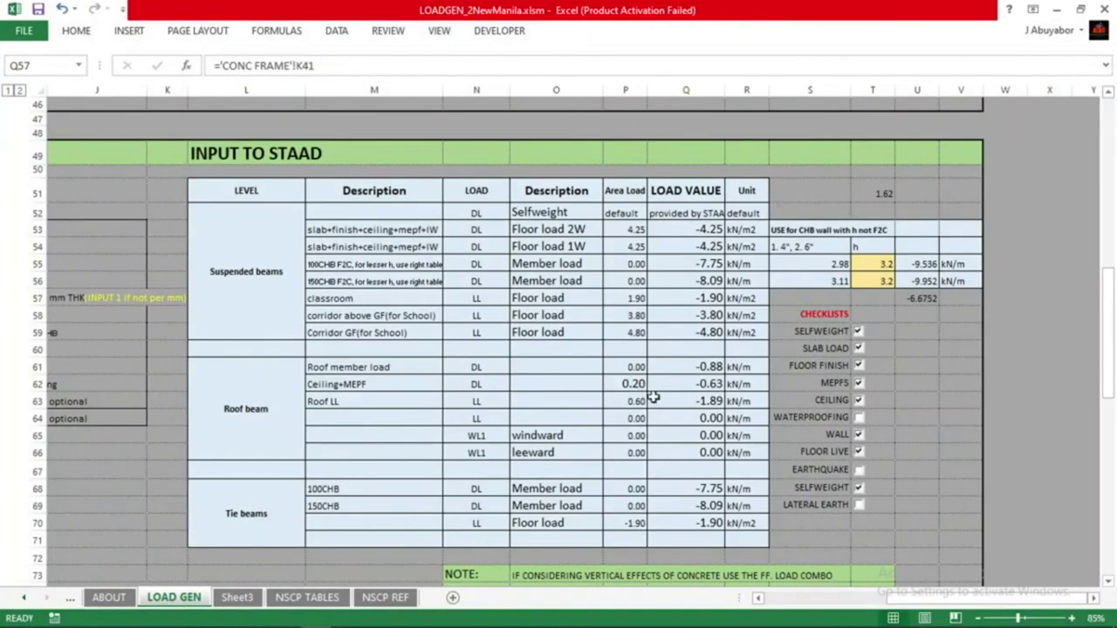
pyautogui.moveTo(663, 407); pyautogui.dragTo(664, 411)
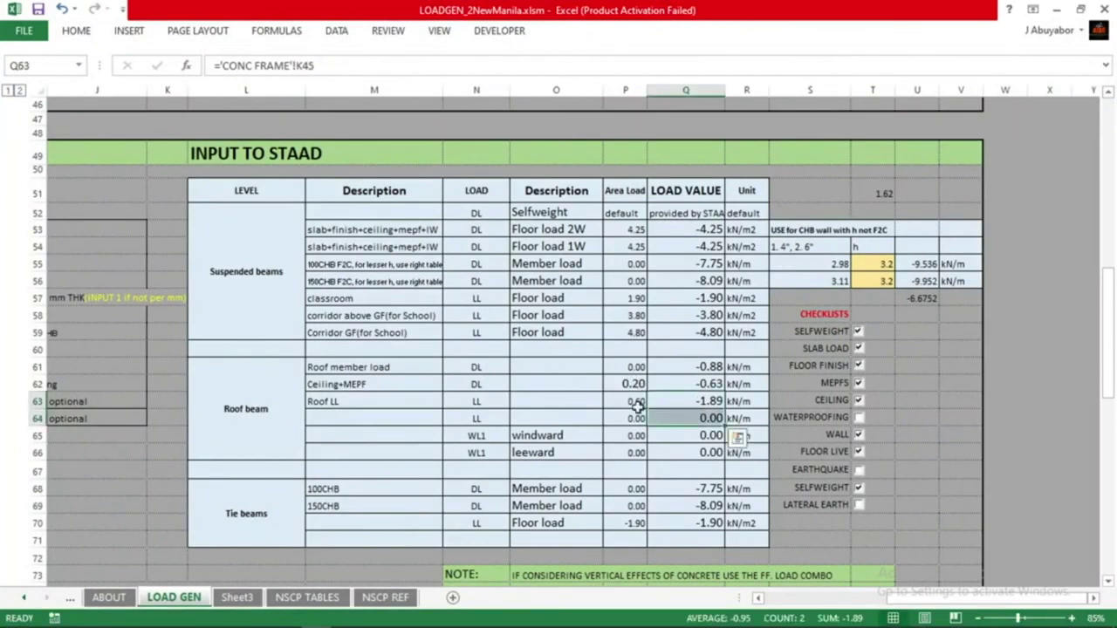
pyautogui.click(668, 404)
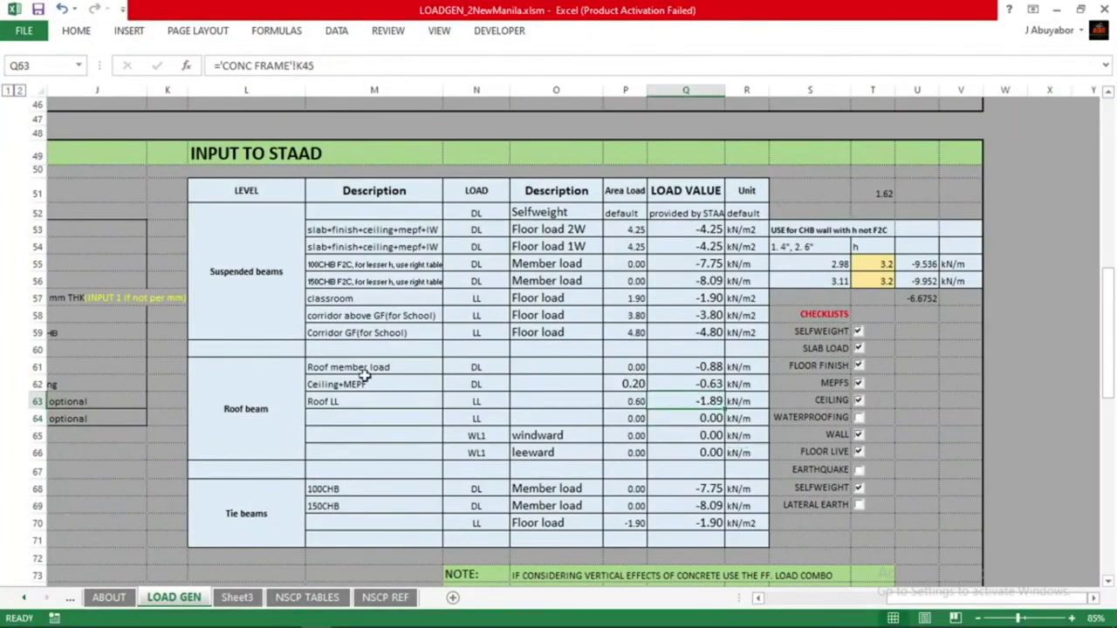
pyautogui.click(741, 401)
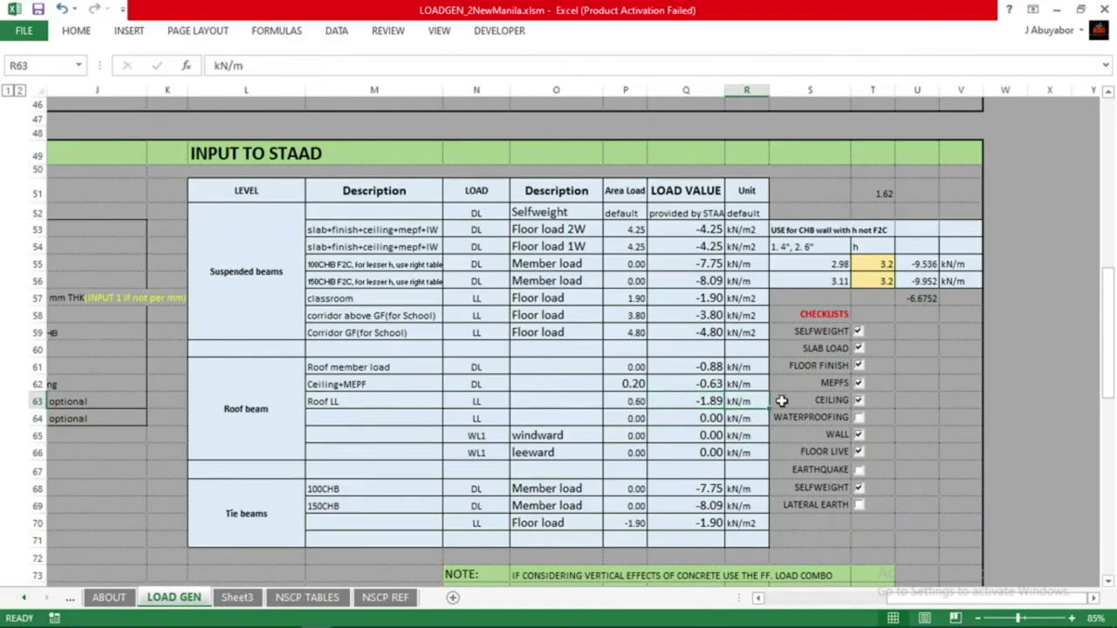
pyautogui.click(698, 401)
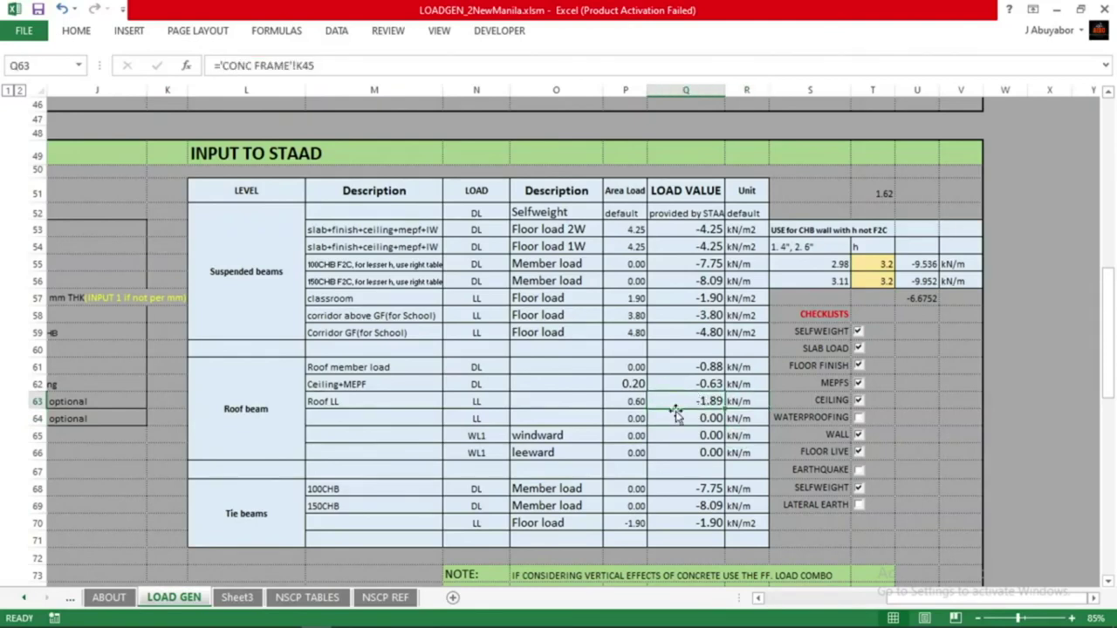
pyautogui.click(287, 270)
pyautogui.click(689, 297)
pyautogui.click(742, 298)
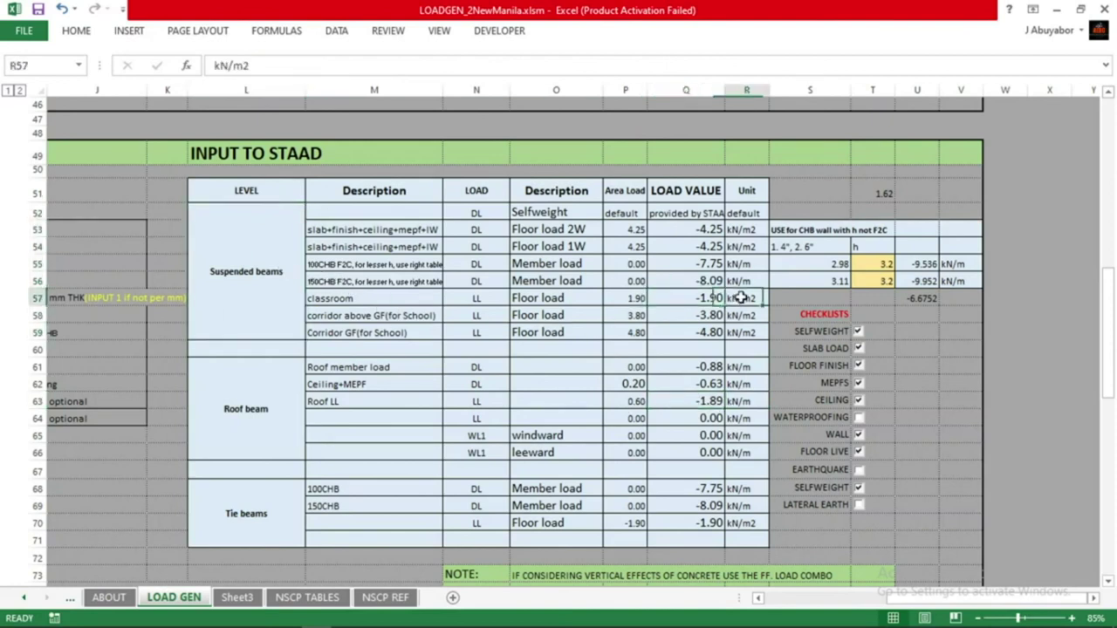
pyautogui.moveTo(591, 603)
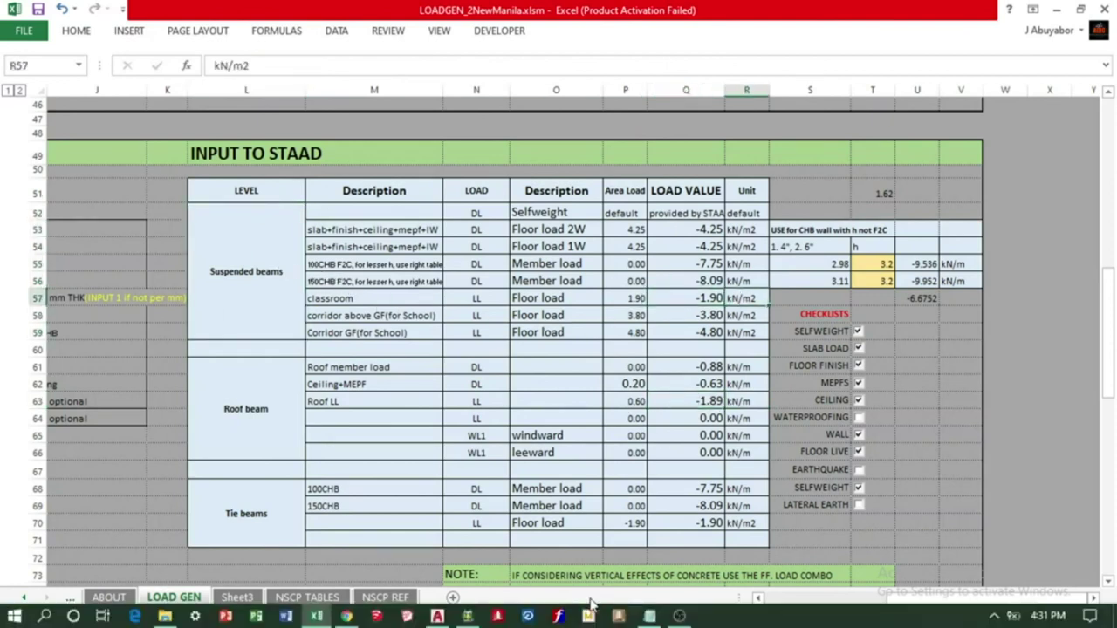
# Return to STAAD.Pro and delete the UNI GY 1.9 kN/m item from the LL reference load
pyautogui.click(467, 616)
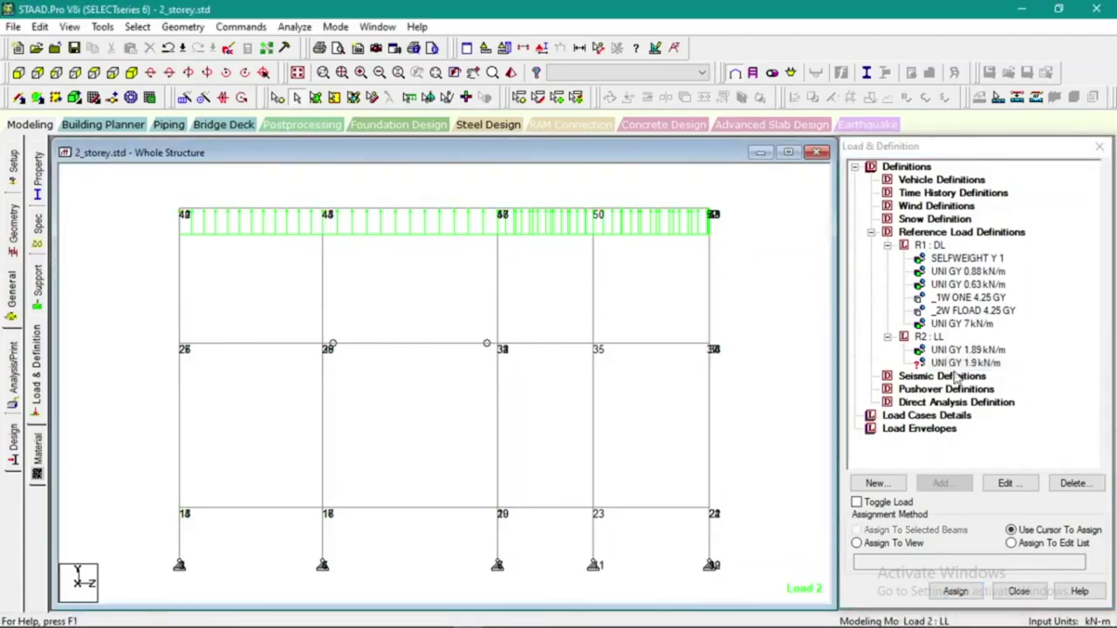
pyautogui.click(964, 362)
pyautogui.click(1072, 482)
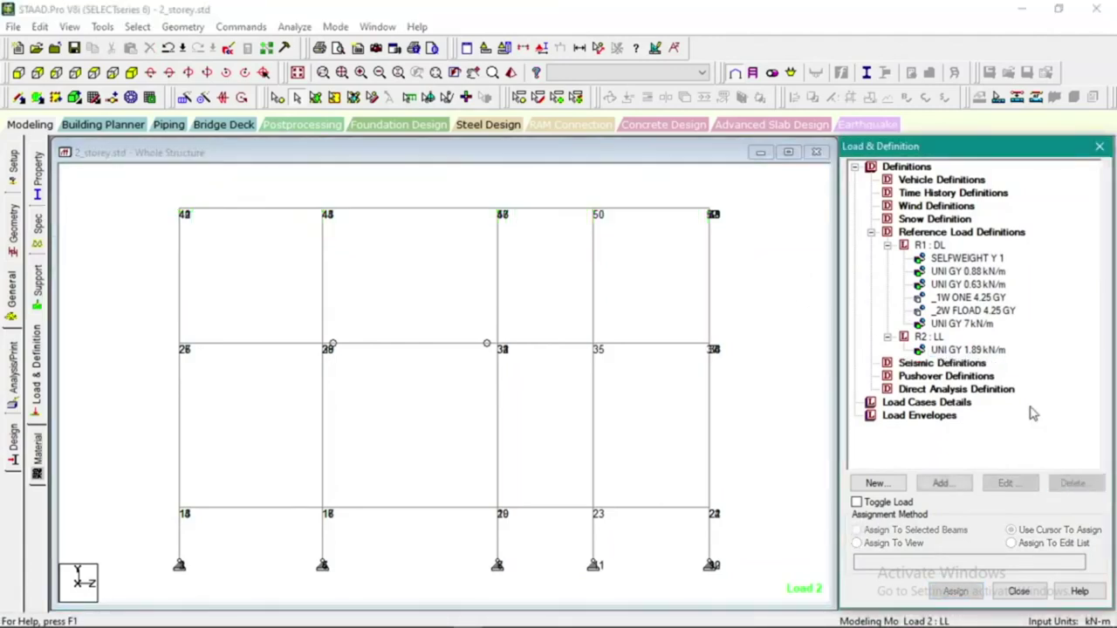
# Add a 1.9 kN/m2 Global Y floor load with one-way distribution for member group _1W to the LL reference load
pyautogui.click(928, 337)
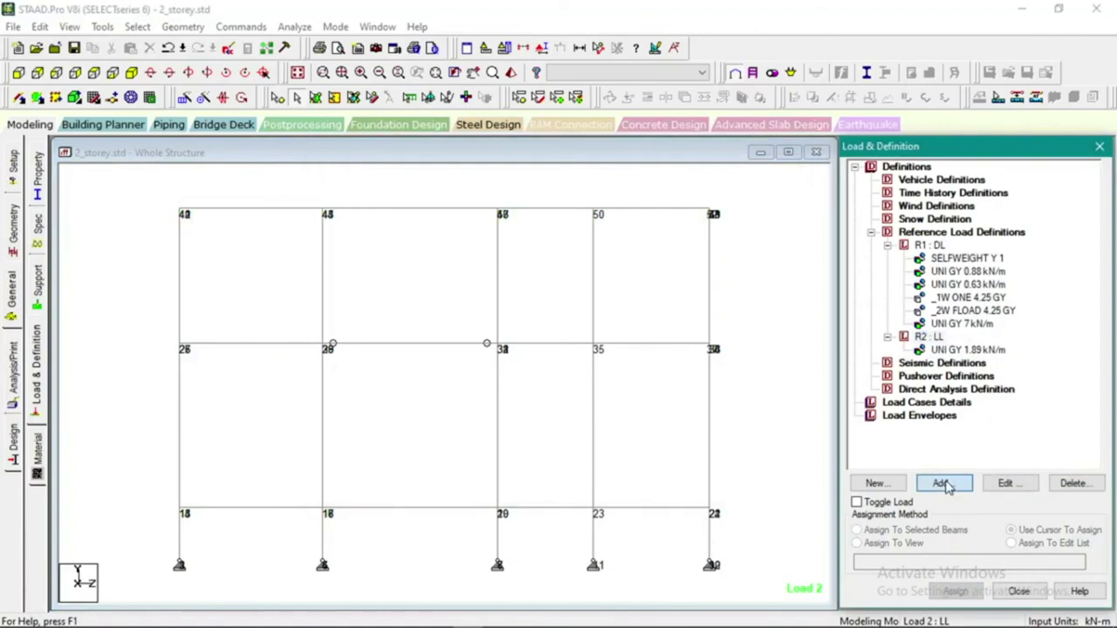
pyautogui.click(944, 483)
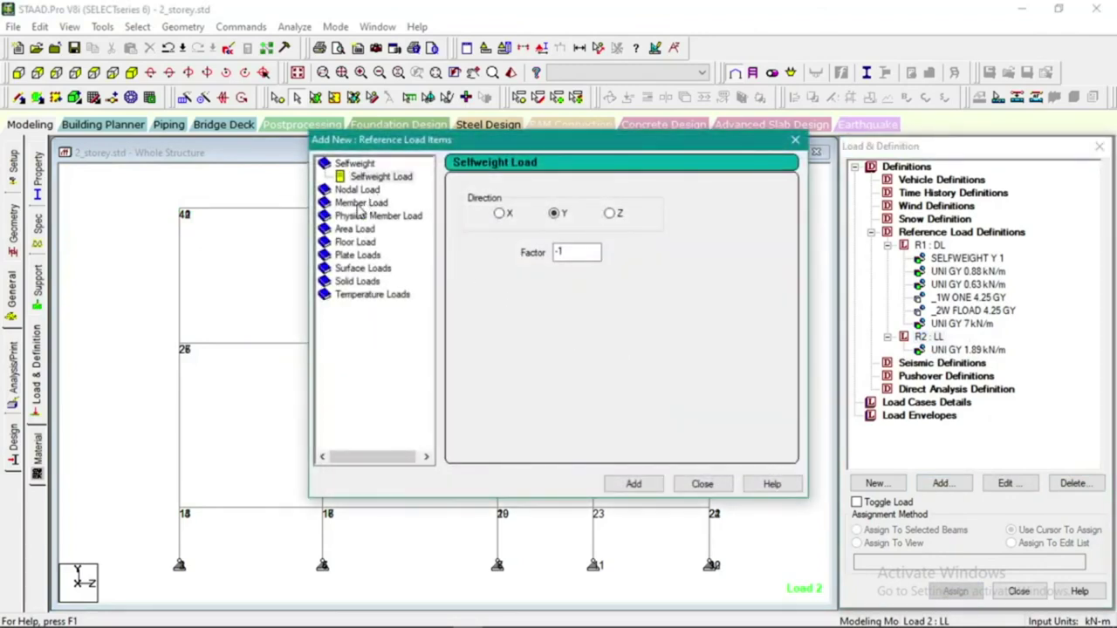
pyautogui.click(356, 242)
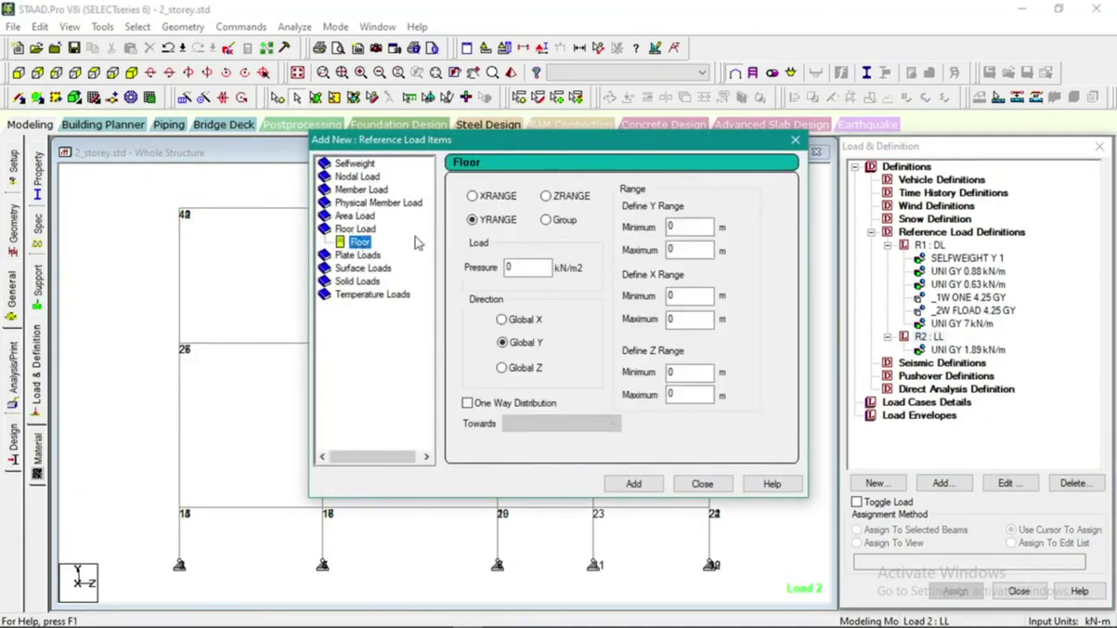
pyautogui.click(544, 220)
pyautogui.doubleClick(524, 267)
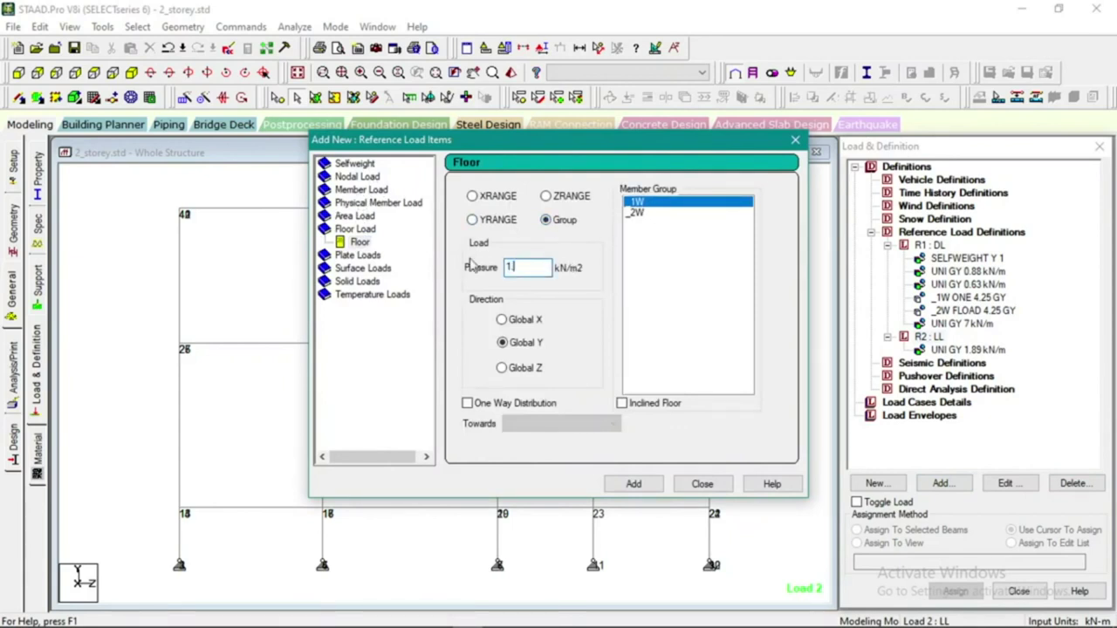
pyautogui.click(489, 404)
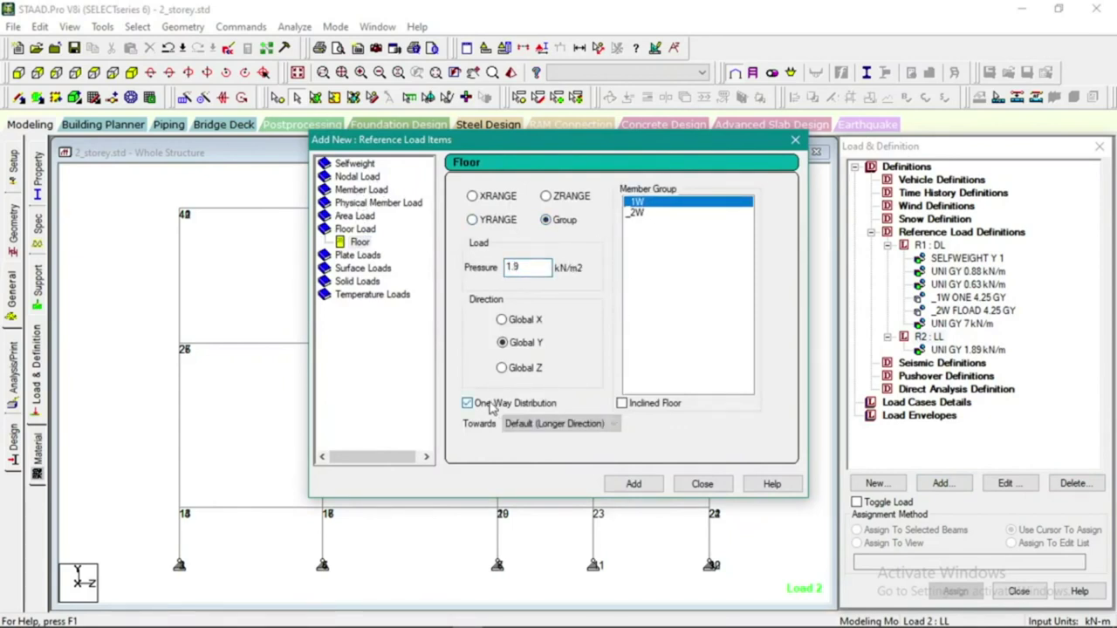
pyautogui.click(633, 485)
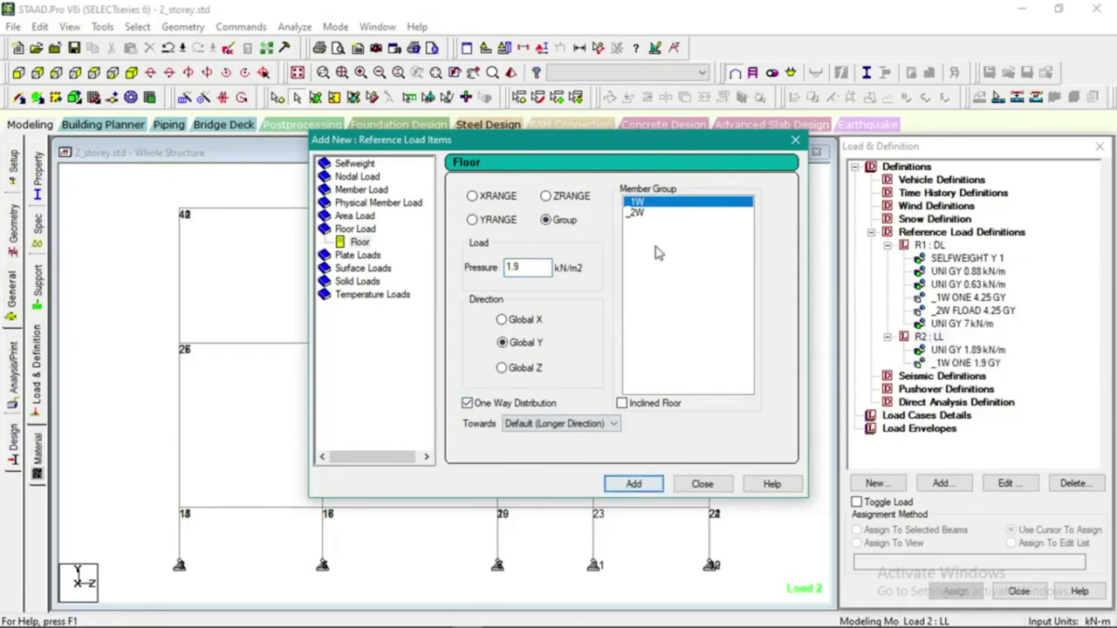
# Add a 1.9 kN/m2 Global Y floor load without one-way distribution for member group _2W to the LL reference load
pyautogui.click(638, 214)
pyautogui.click(530, 267)
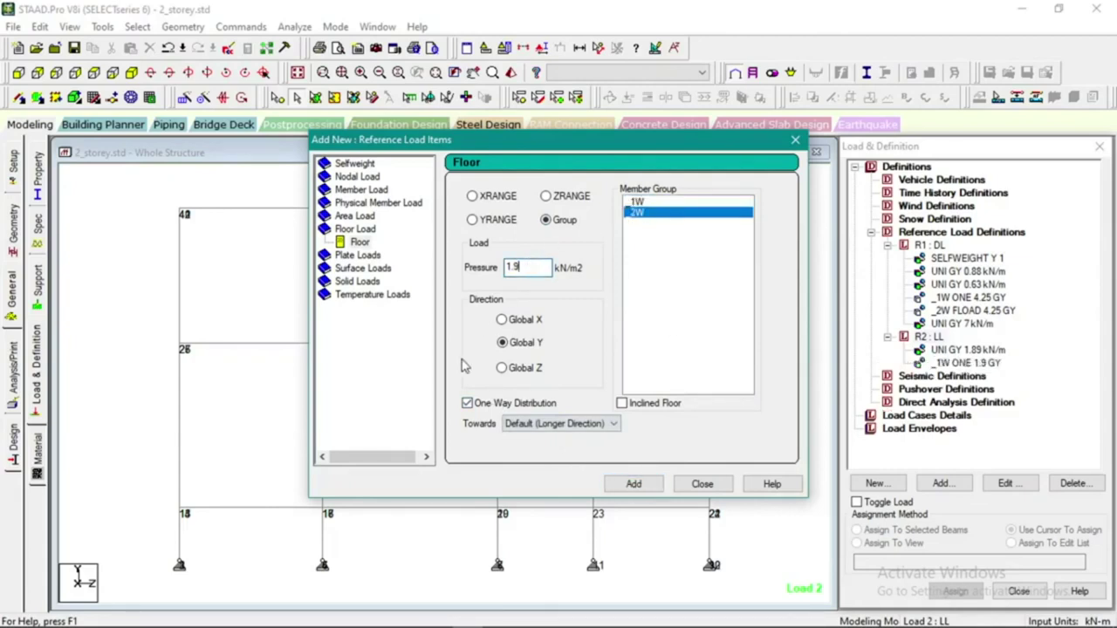
pyautogui.click(467, 404)
pyautogui.click(647, 485)
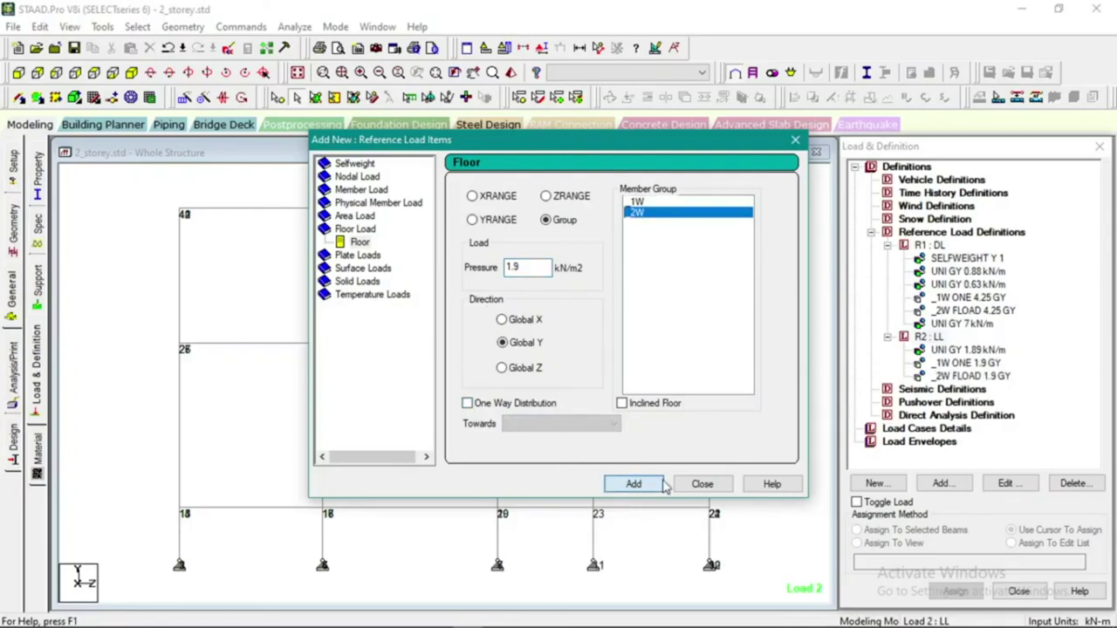
pyautogui.click(702, 484)
# Review the roof member load and the _1W and _2W floor loads of the LL reference load in isometric view
pyautogui.click(959, 350)
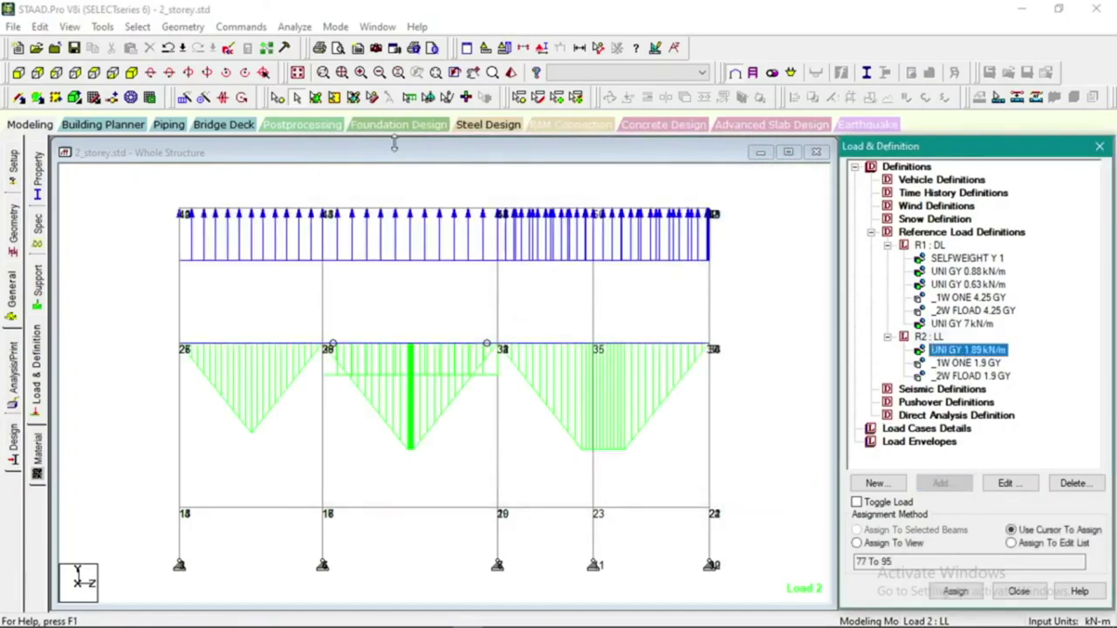
pyautogui.click(298, 73)
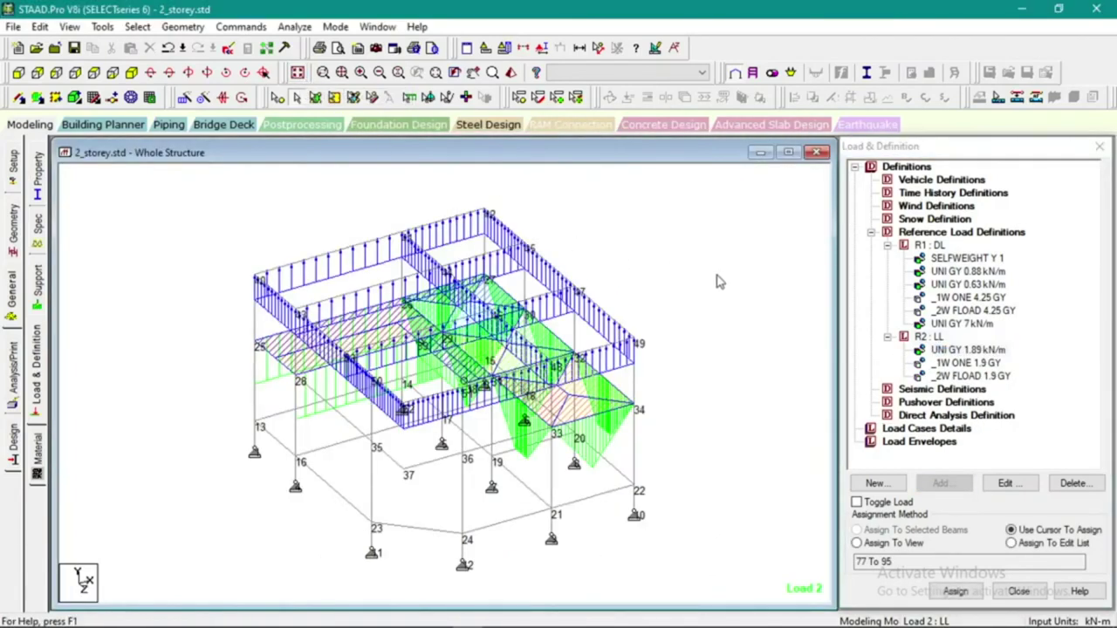
pyautogui.click(953, 353)
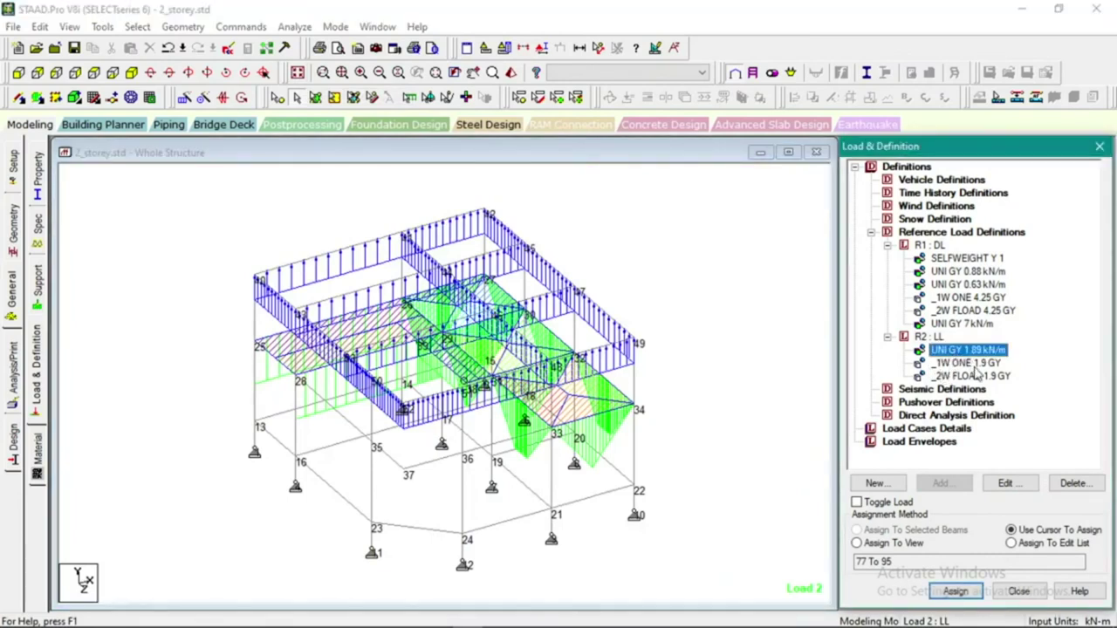
pyautogui.click(968, 363)
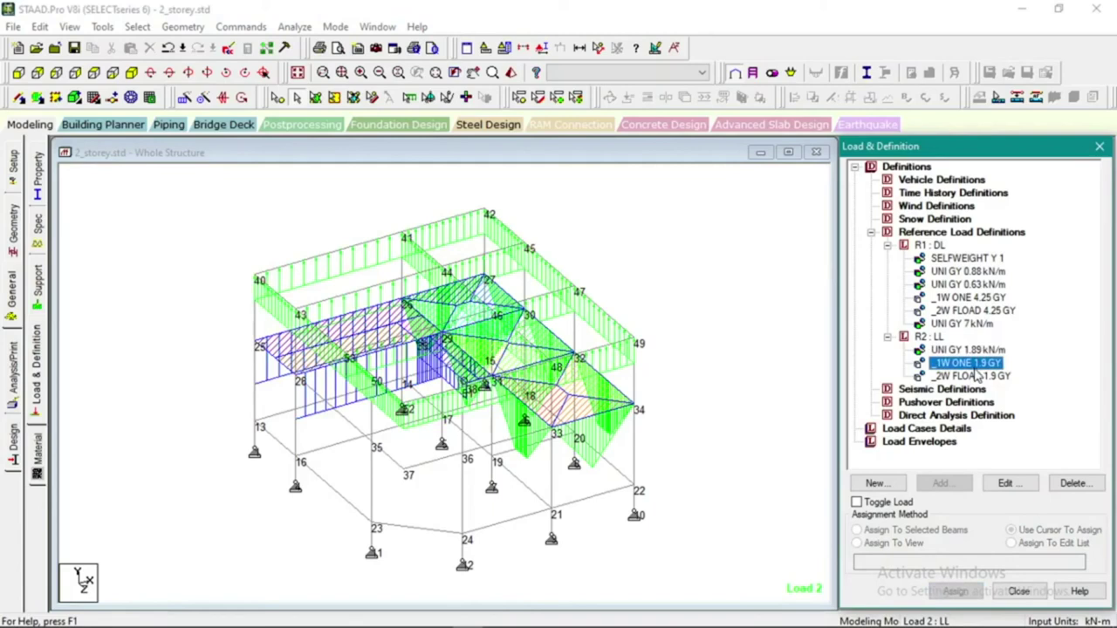
pyautogui.click(976, 376)
pyautogui.click(746, 307)
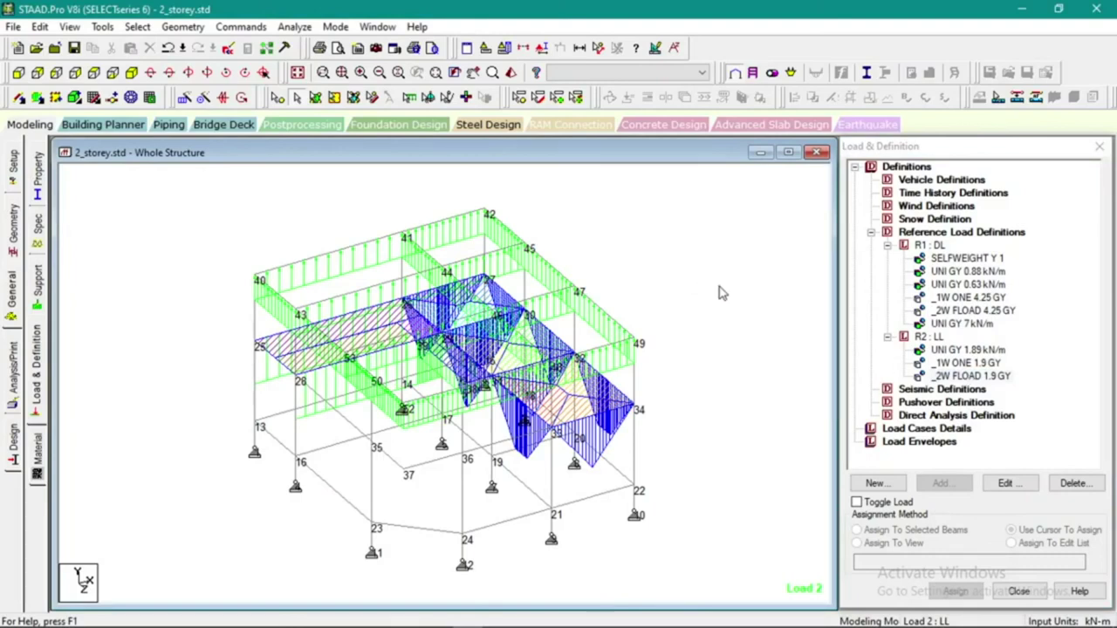
# Switch to the Excel load sheet and examine the seismic parameters for STAAD input, particularly the R value
pyautogui.moveTo(628, 625)
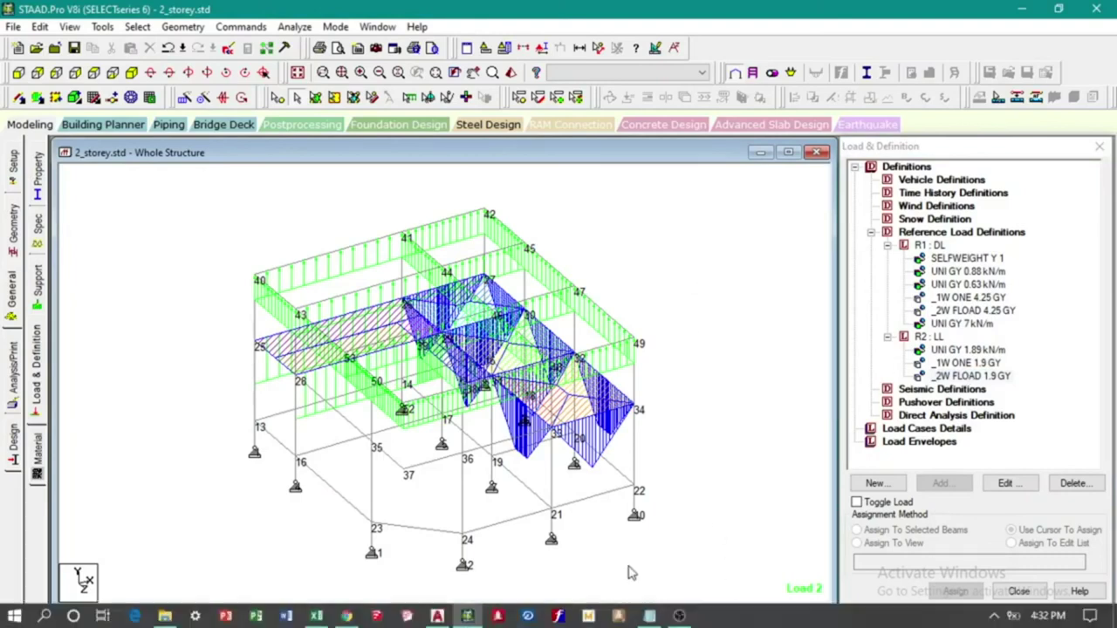
pyautogui.click(316, 616)
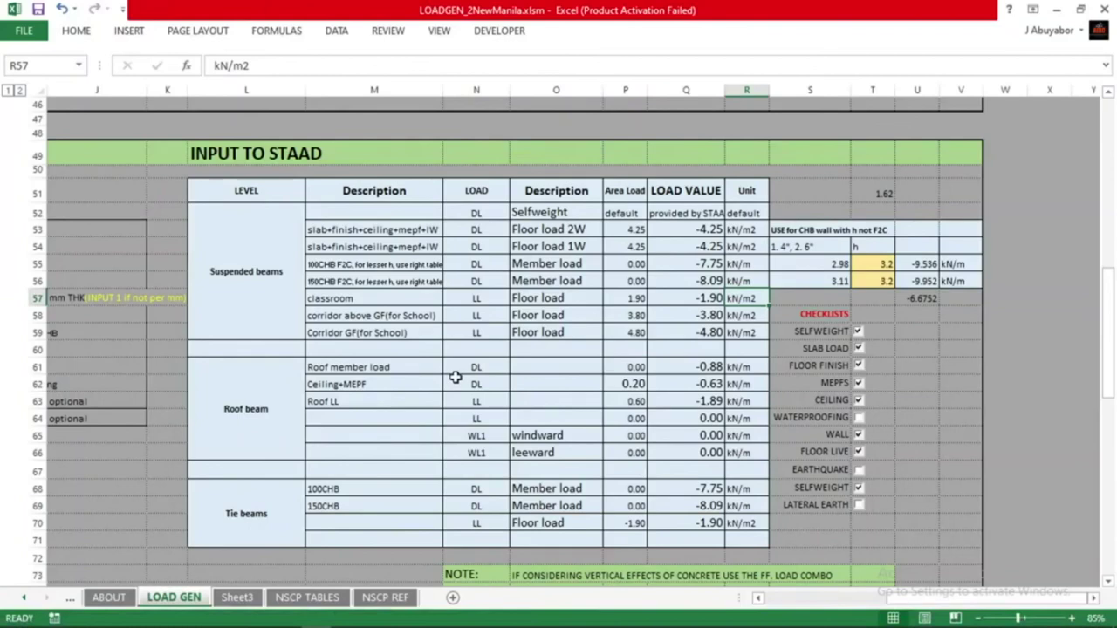
pyautogui.scroll(-2, 454, 377)
pyautogui.hscroll(-3, 149, 424)
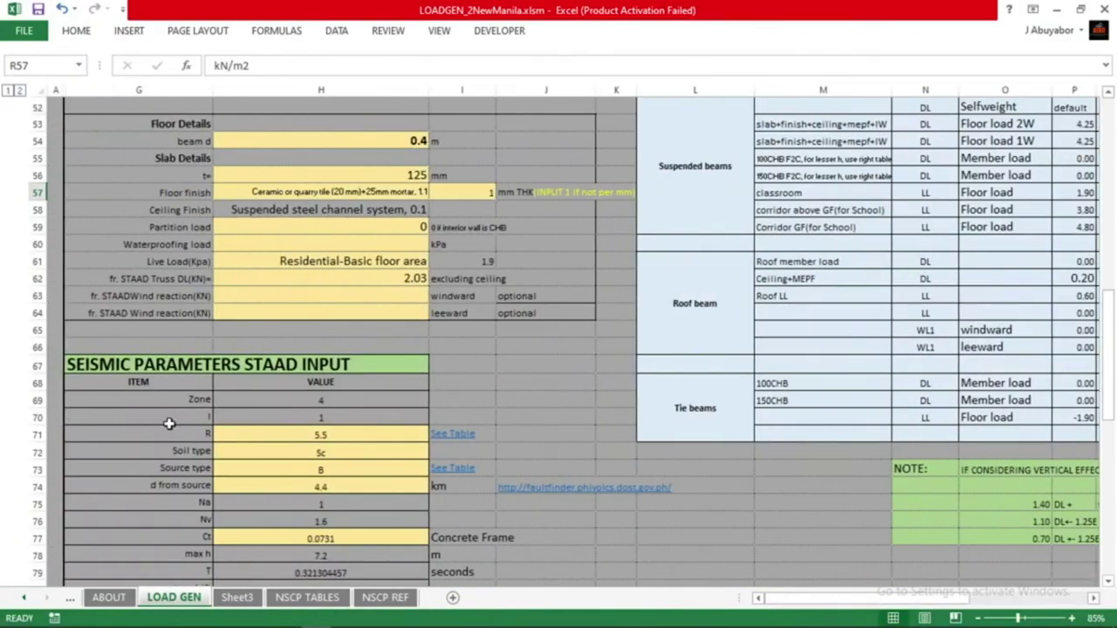
pyautogui.click(140, 433)
pyautogui.scroll(-3, 139, 436)
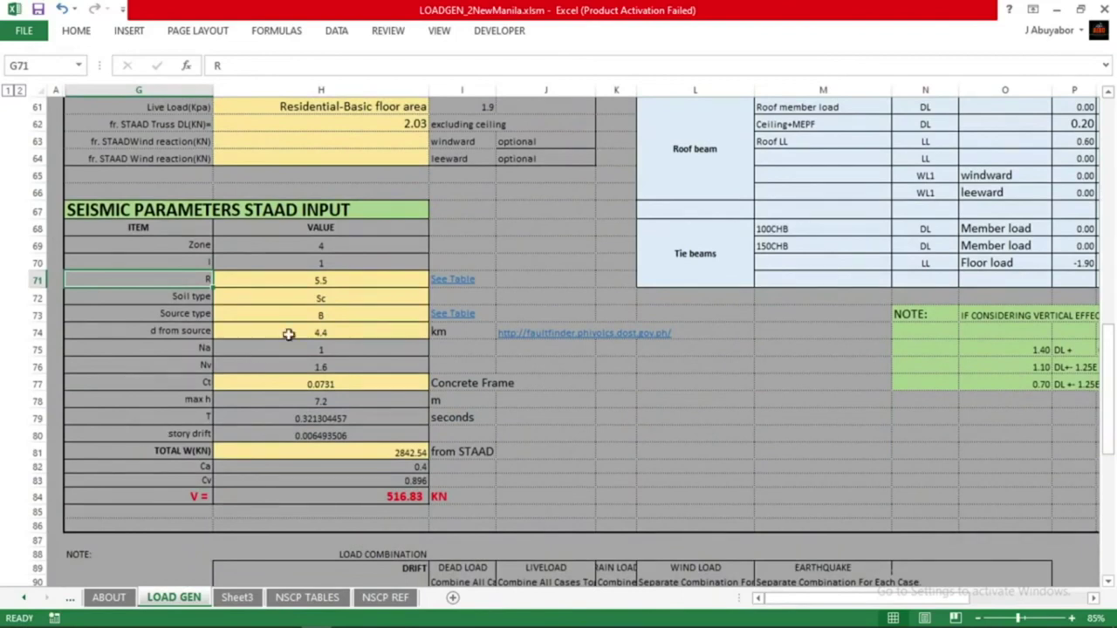
pyautogui.click(336, 280)
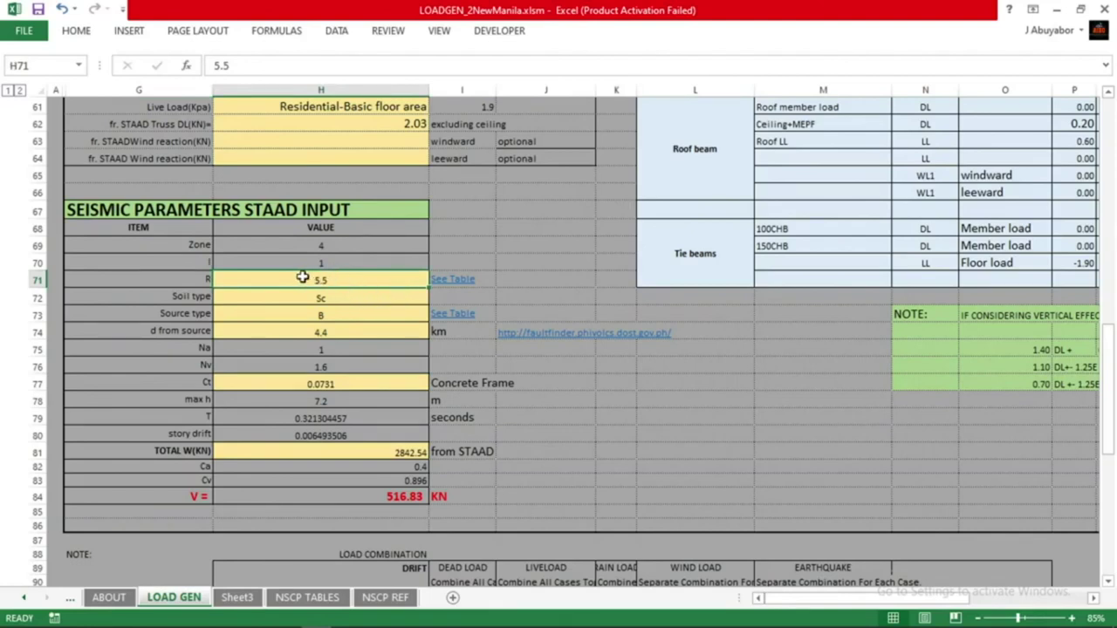
pyautogui.click(184, 284)
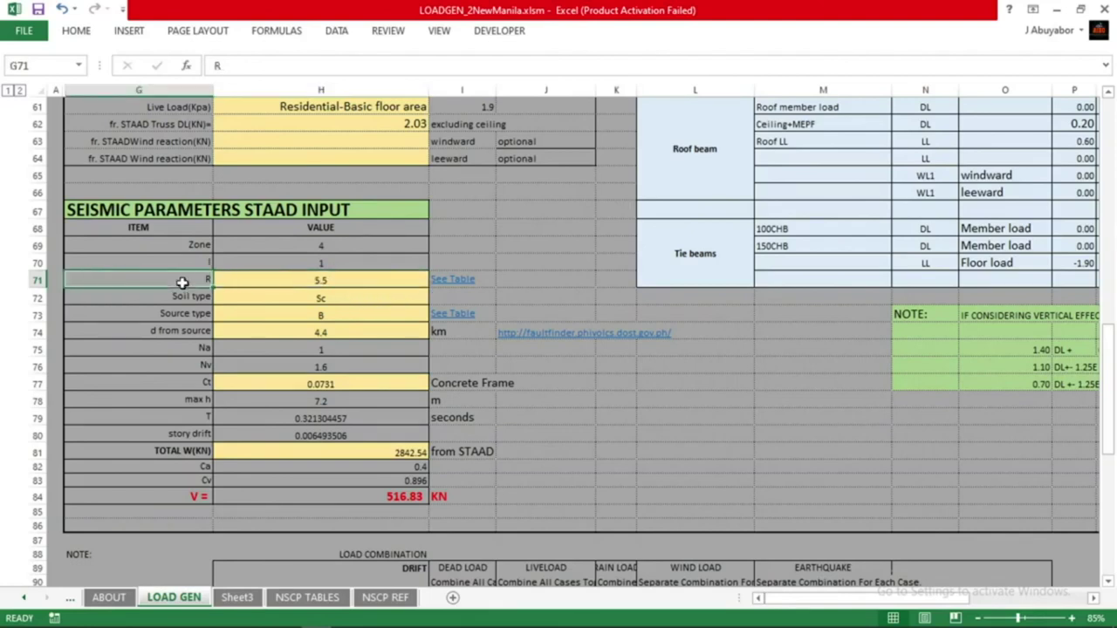
# Consult the R values for moment-resisting frames in NSCP Table 208-11A and set R to 8.5 in the seismic parameters
pyautogui.click(394, 277)
pyautogui.click(457, 278)
pyautogui.click(458, 277)
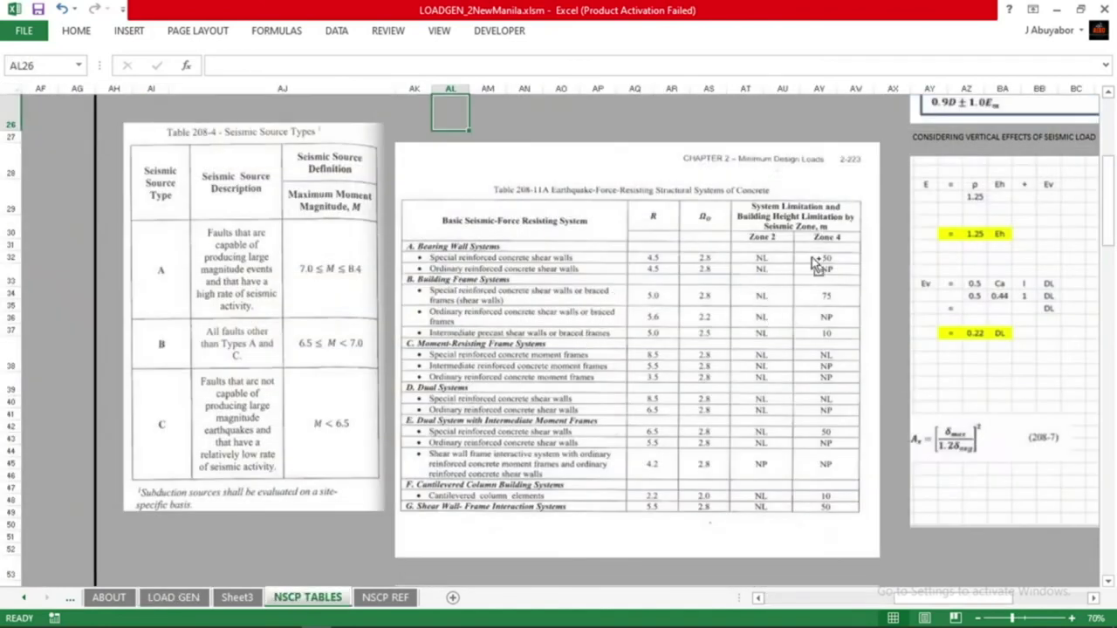
pyautogui.keyDown('ctrl'); pyautogui.scroll(1, 815, 265); pyautogui.keyUp('ctrl')
pyautogui.keyDown('ctrl'); pyautogui.scroll(-1, 816, 265); pyautogui.keyUp('ctrl')
pyautogui.hscroll(1, 816, 319)
pyautogui.hscroll(1, 838, 331)
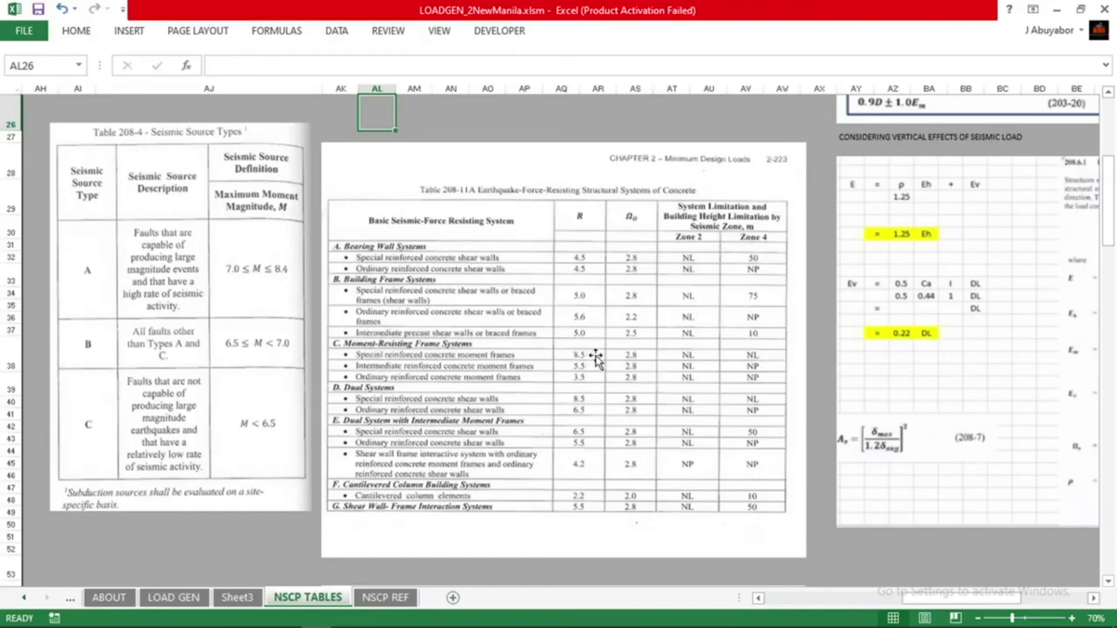
pyautogui.click(185, 601)
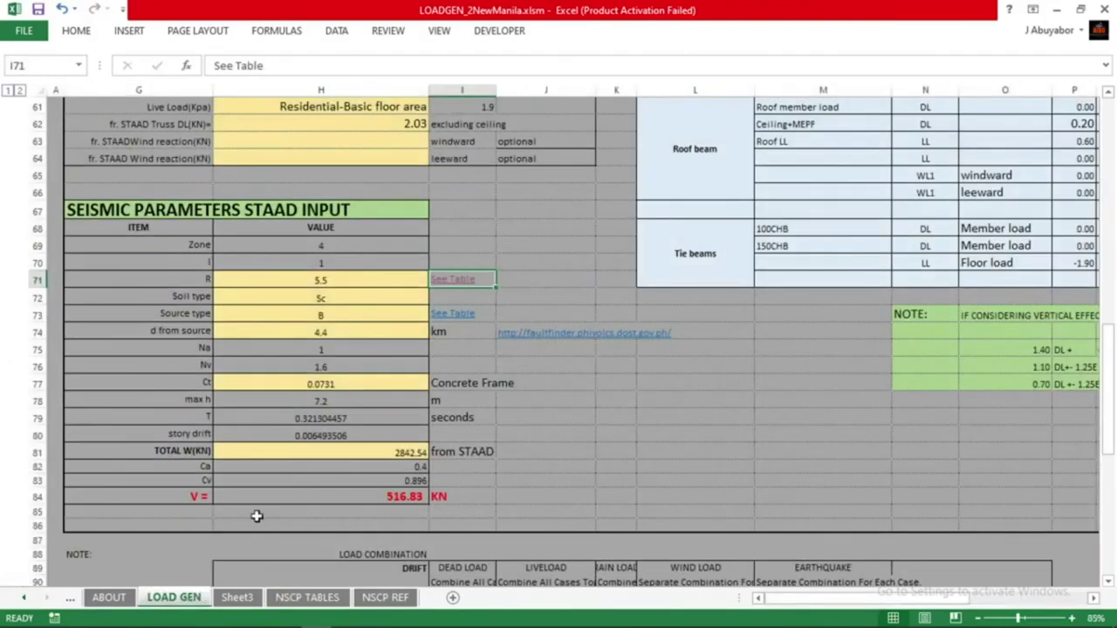
pyautogui.click(324, 279)
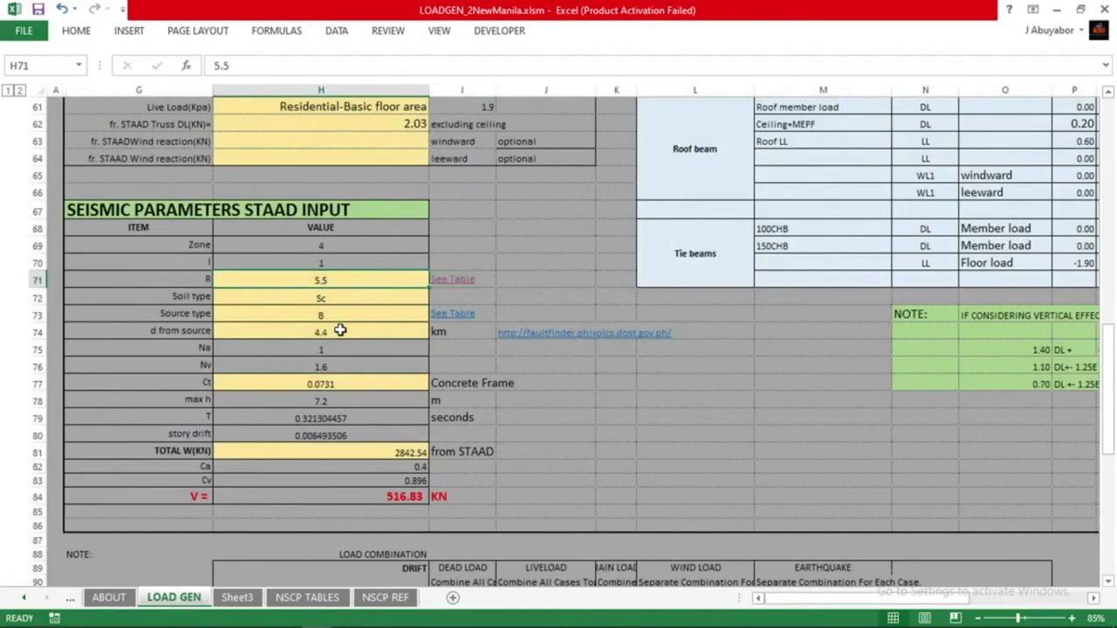
pyautogui.write('8.5')
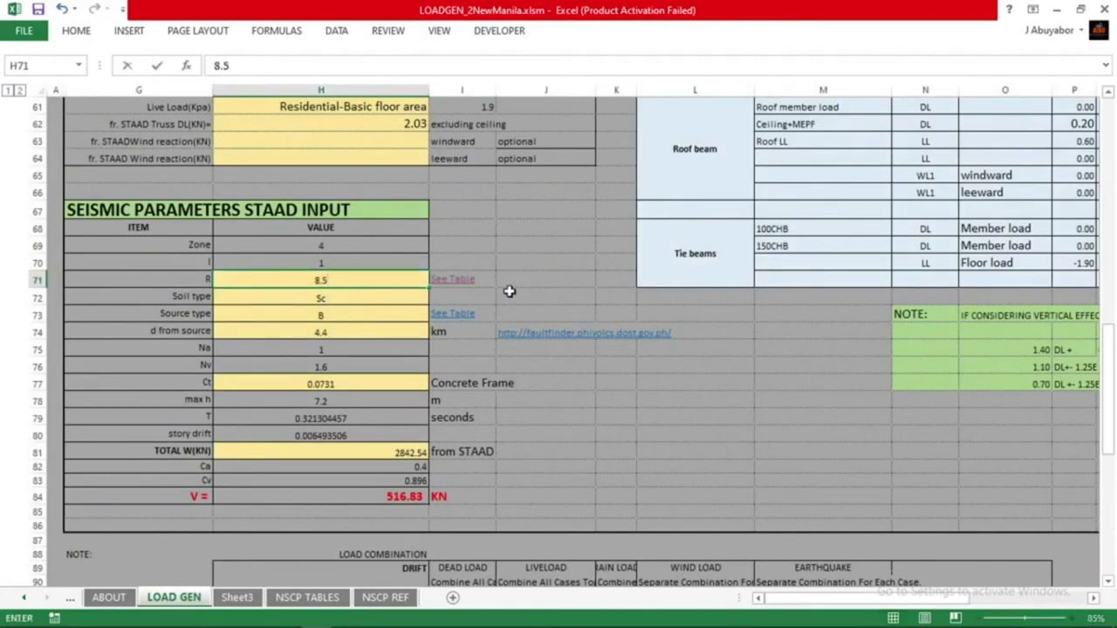
pyautogui.click(543, 268)
# Set the soil type in the seismic parameters to Sd
pyautogui.click(381, 300)
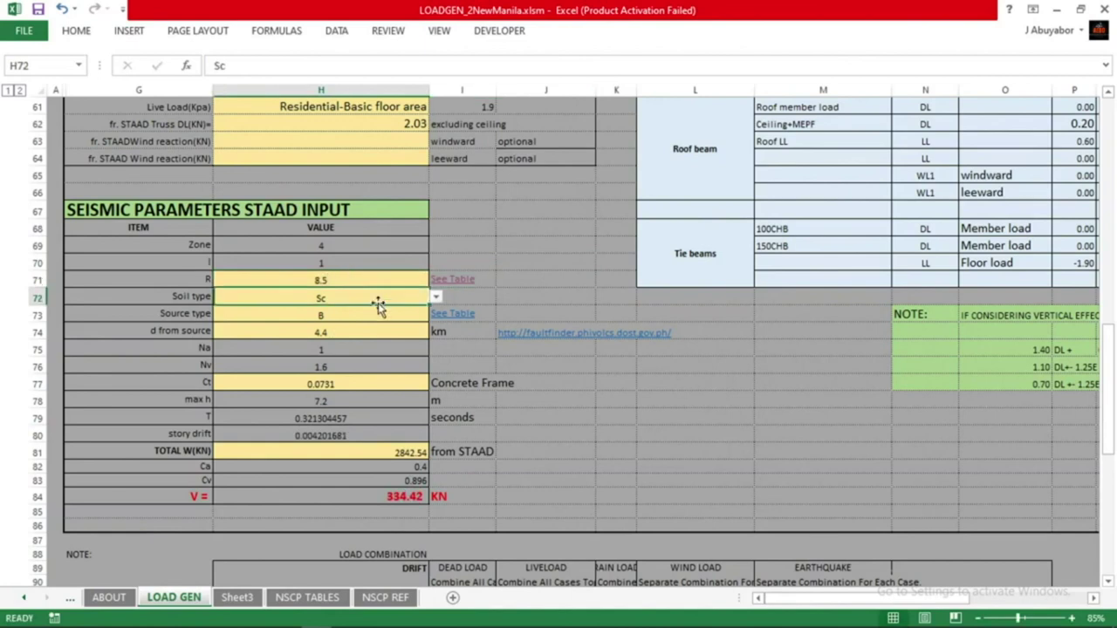
pyautogui.click(435, 298)
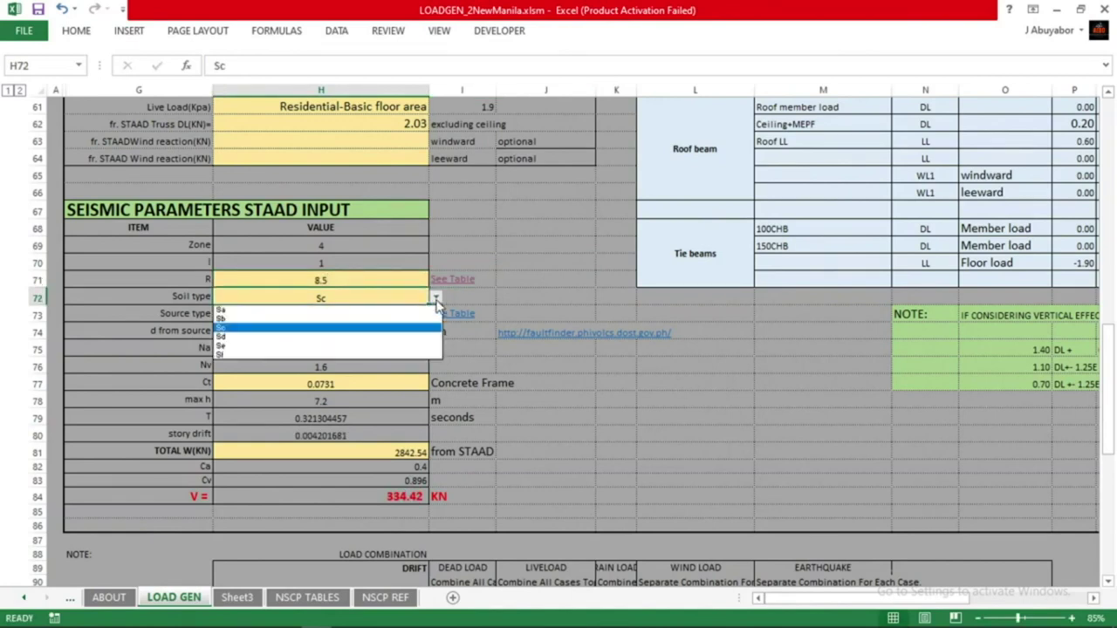
pyautogui.click(402, 337)
# Examine the seismic source type descriptions and magnitude ranges in NSCP Table 208-4
pyautogui.click(392, 312)
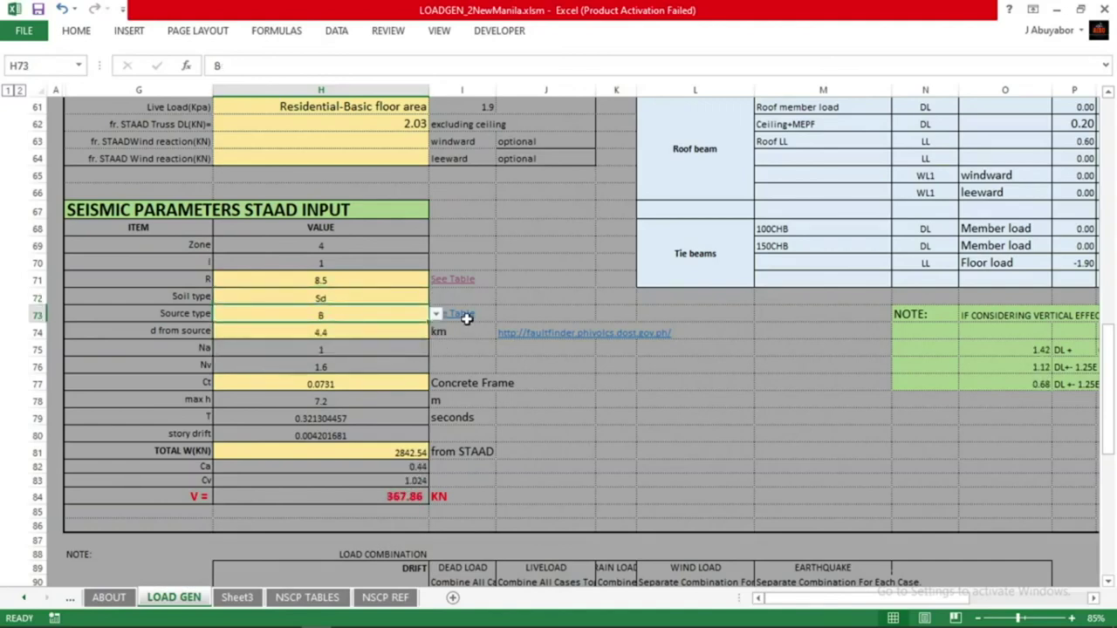
pyautogui.click(539, 278)
pyautogui.click(456, 314)
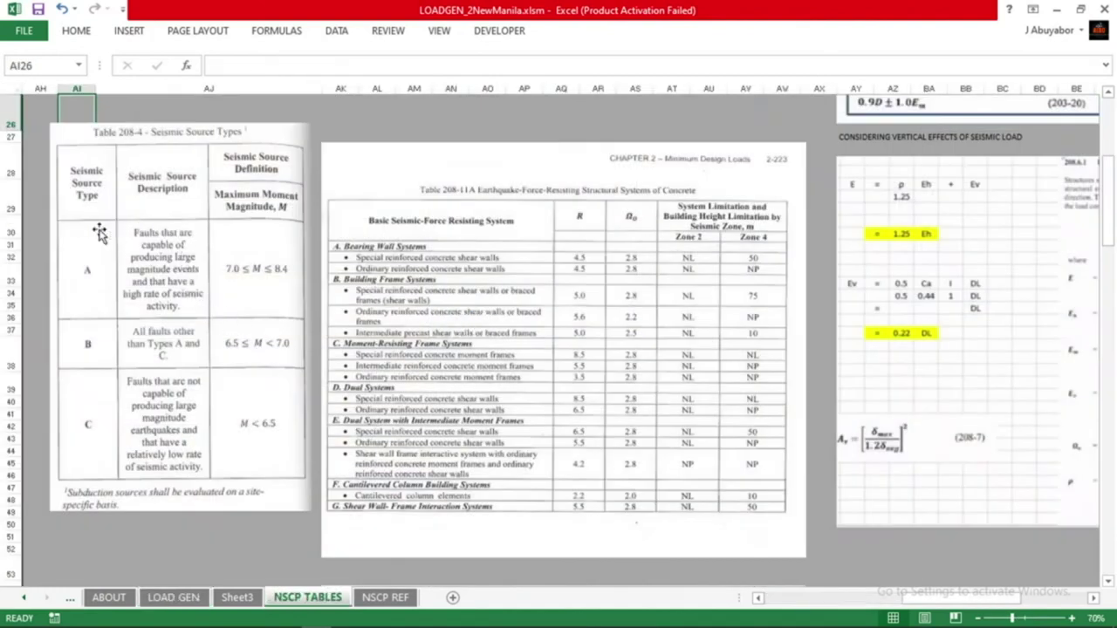
pyautogui.click(66, 249)
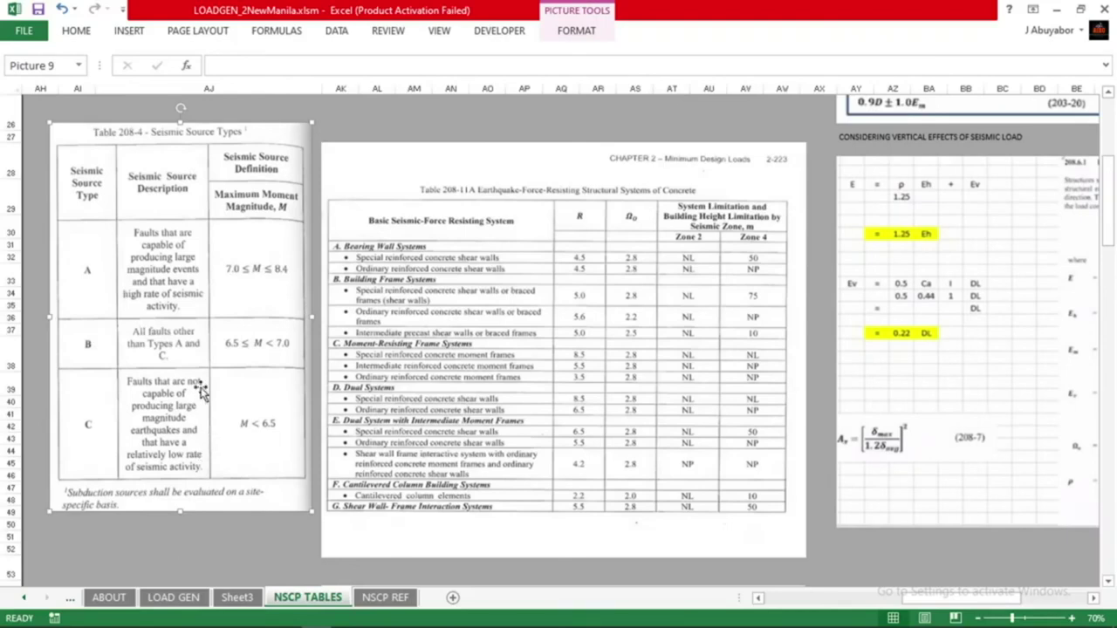
pyautogui.scroll(2, 197, 344)
pyautogui.scroll(1, 196, 344)
pyautogui.scroll(-3, 196, 345)
pyautogui.click(34, 249)
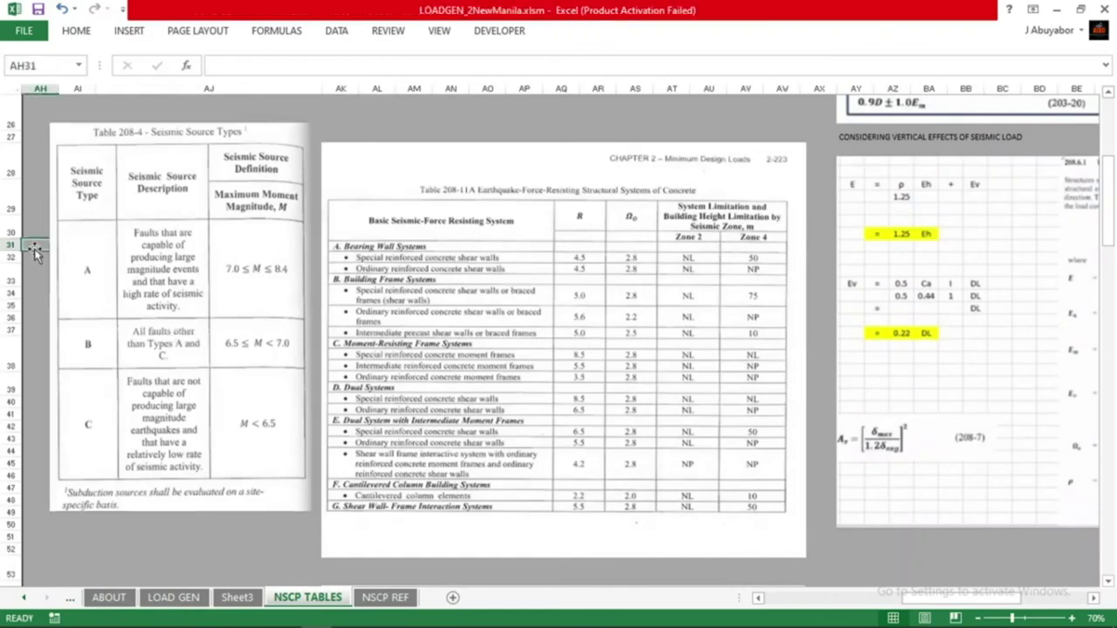
pyautogui.click(35, 272)
pyautogui.click(87, 281)
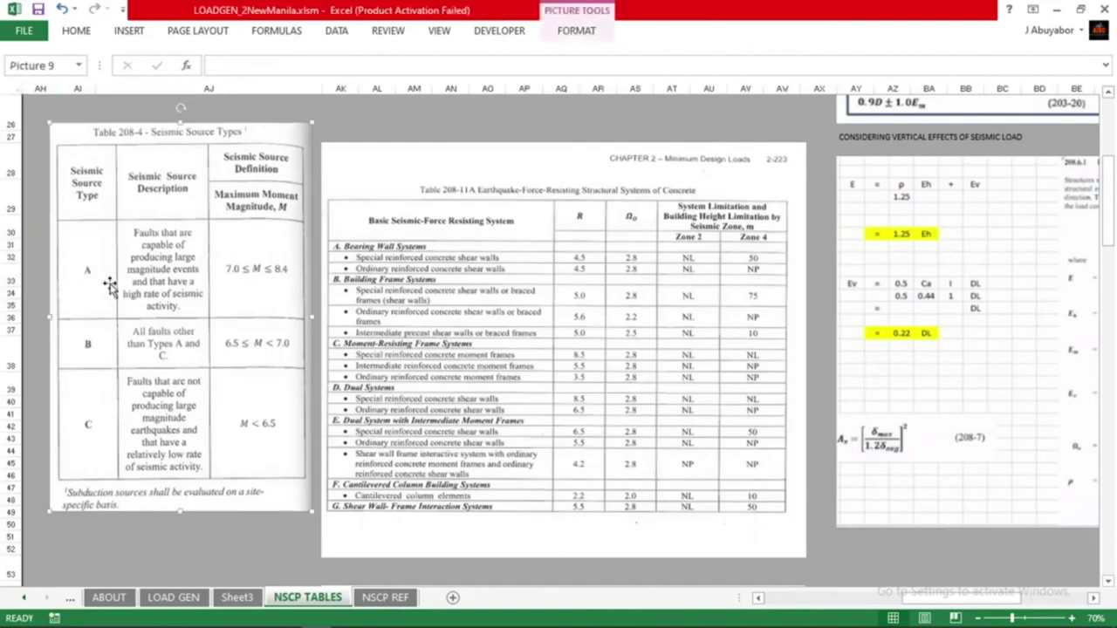
# Return to the load generation sheet and set the seismic source type to A
pyautogui.click(174, 597)
pyautogui.click(360, 315)
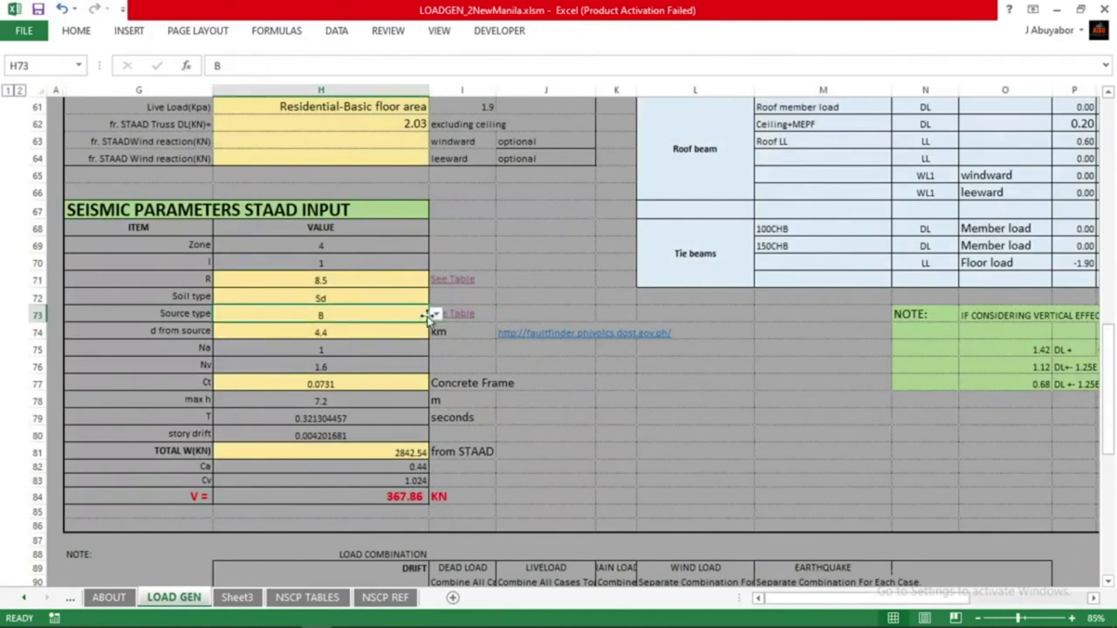
pyautogui.click(434, 314)
pyautogui.click(414, 334)
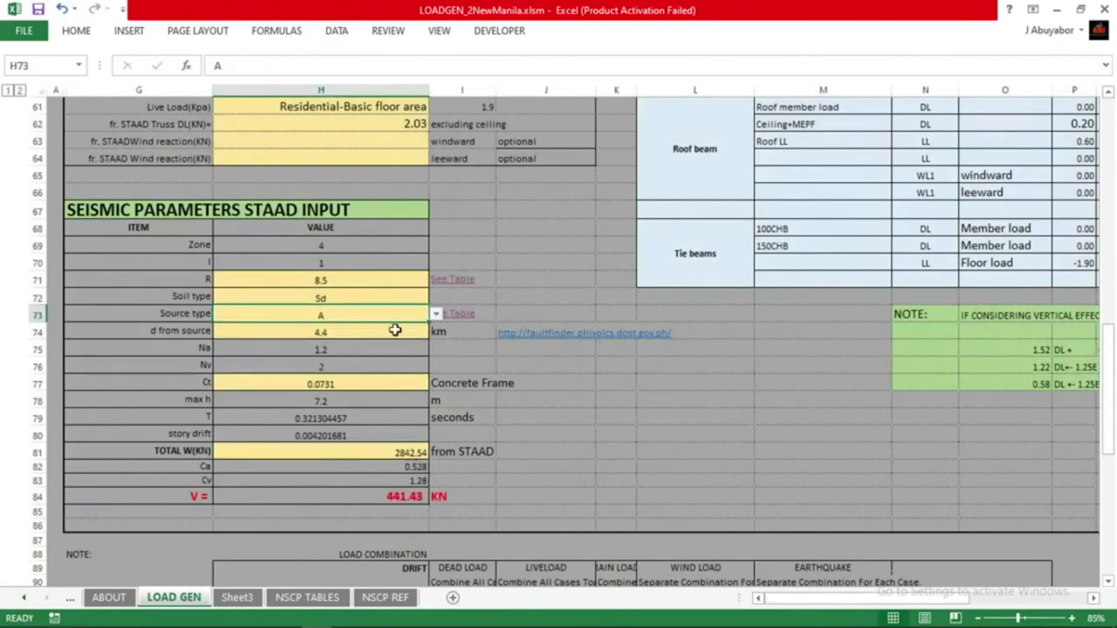
pyautogui.click(386, 331)
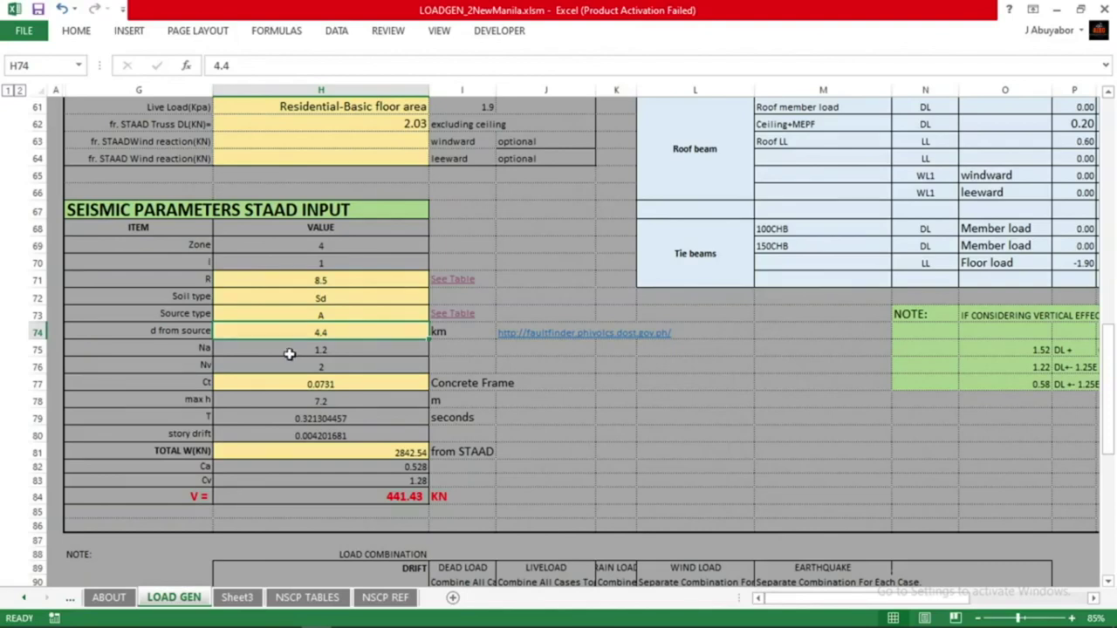
pyautogui.click(521, 292)
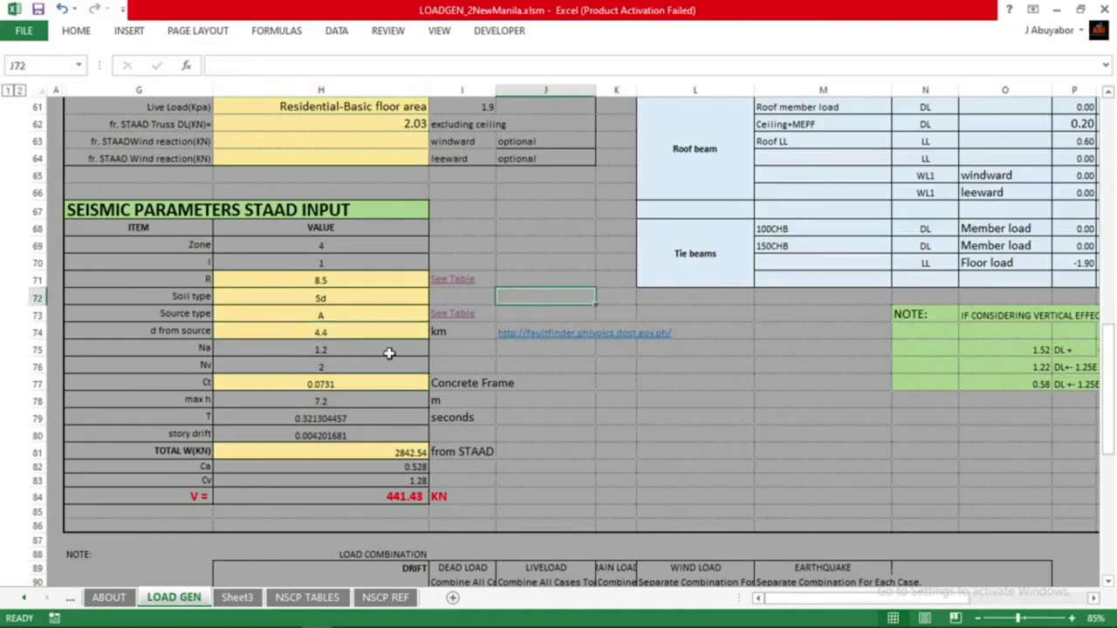
pyautogui.click(373, 334)
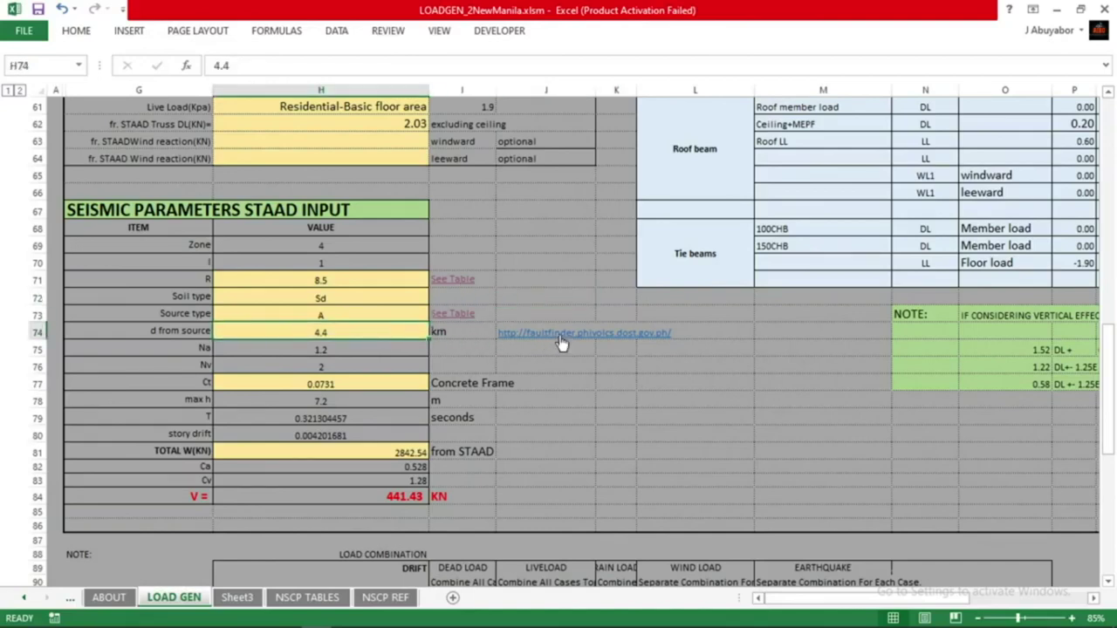
pyautogui.click(516, 362)
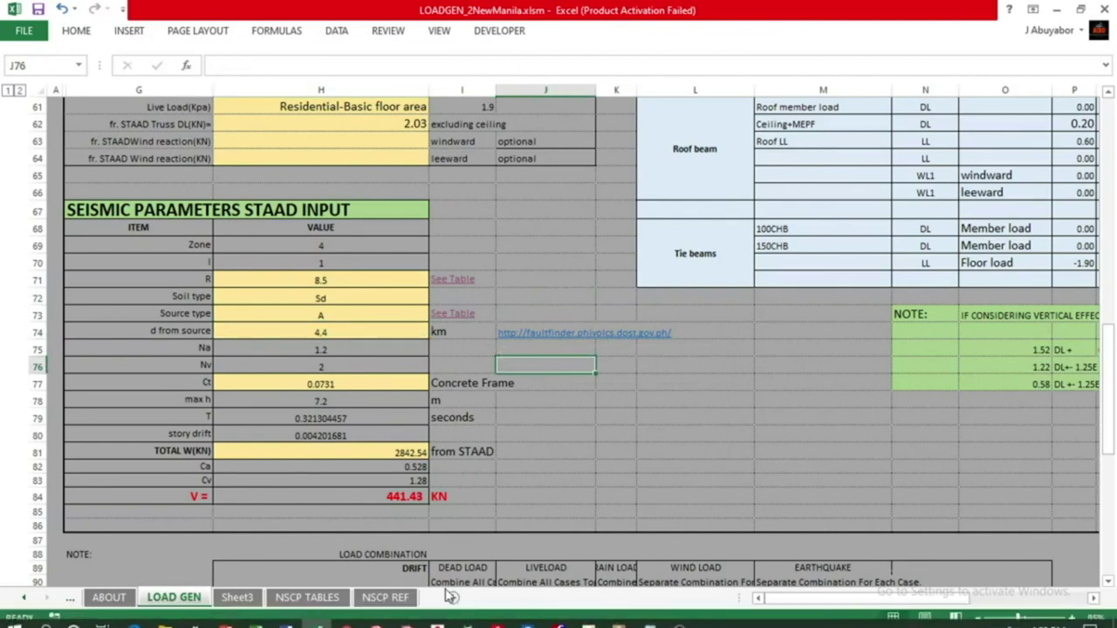
pyautogui.click(555, 340)
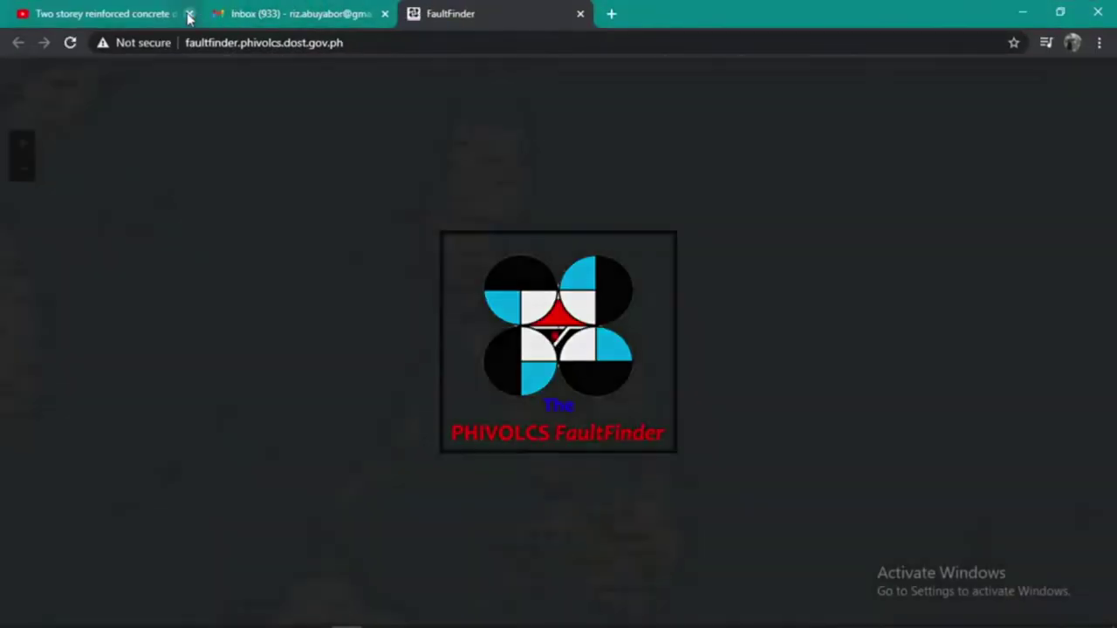
pyautogui.click(189, 14)
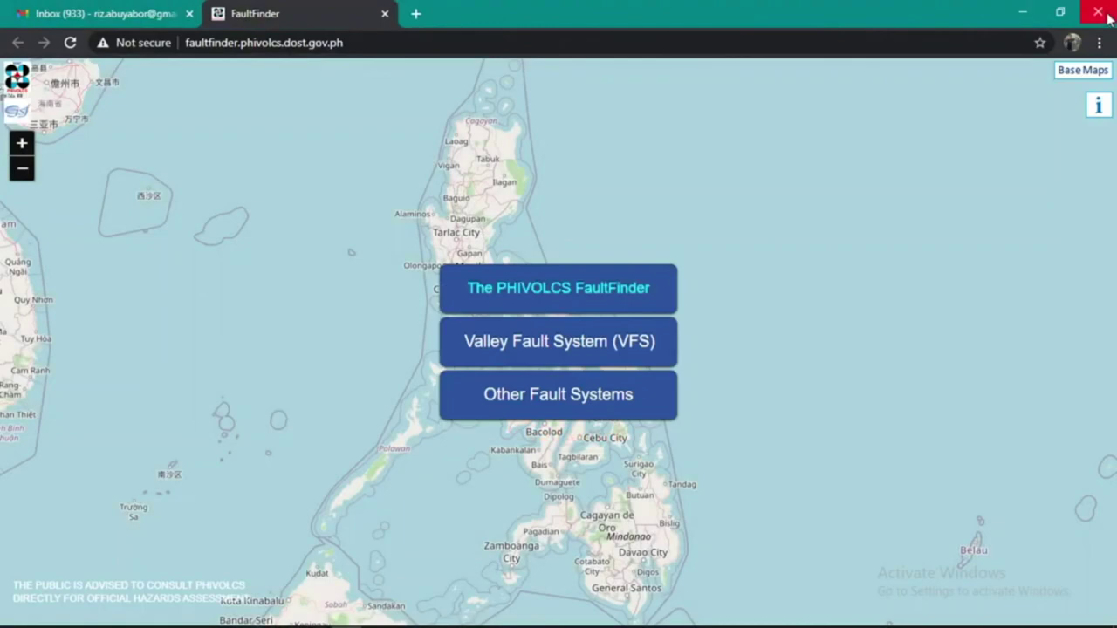
pyautogui.click(384, 14)
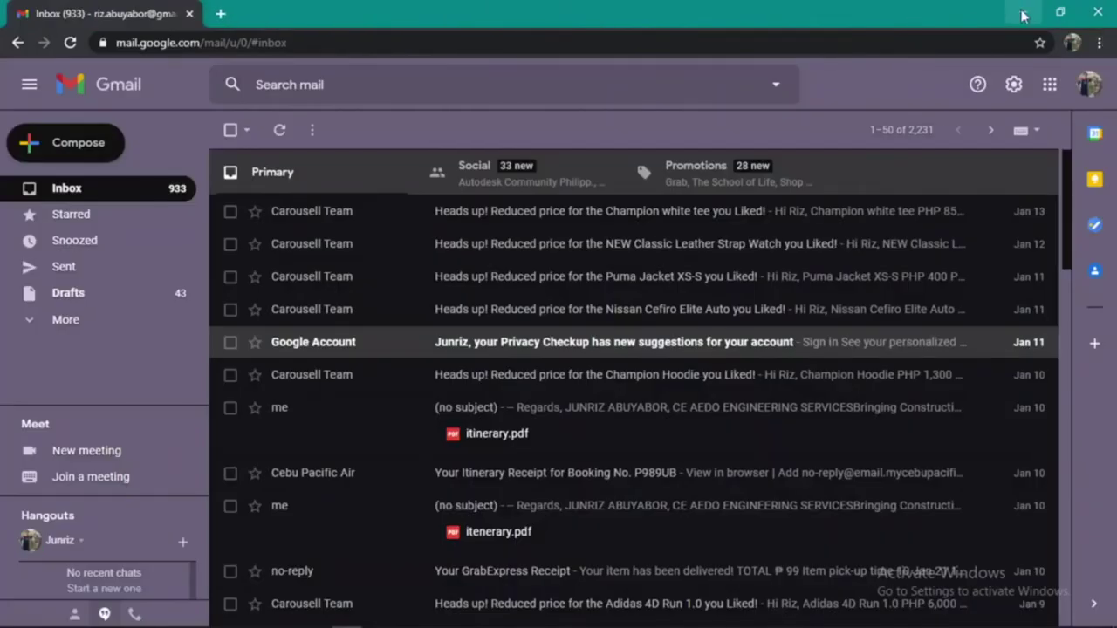
pyautogui.click(1023, 12)
pyautogui.click(545, 451)
pyautogui.click(371, 328)
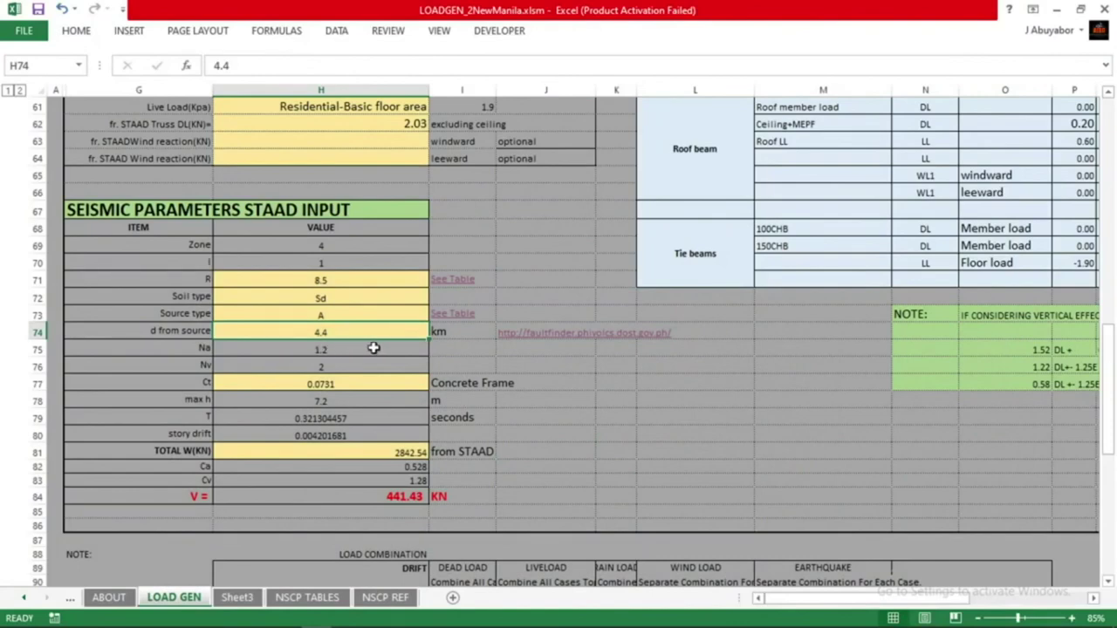
# Open the linked PHIVOLCS FaultFinder site, accept the disclaimer for Other Fault Systems, and start an active fault search based on location
pyautogui.click(555, 335)
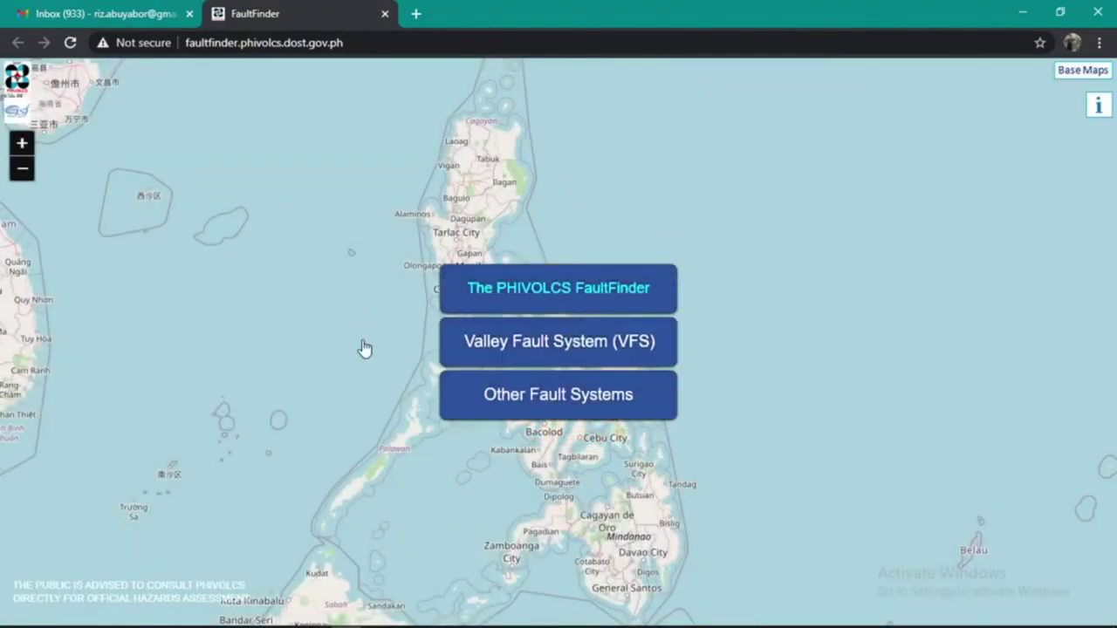
pyautogui.click(563, 394)
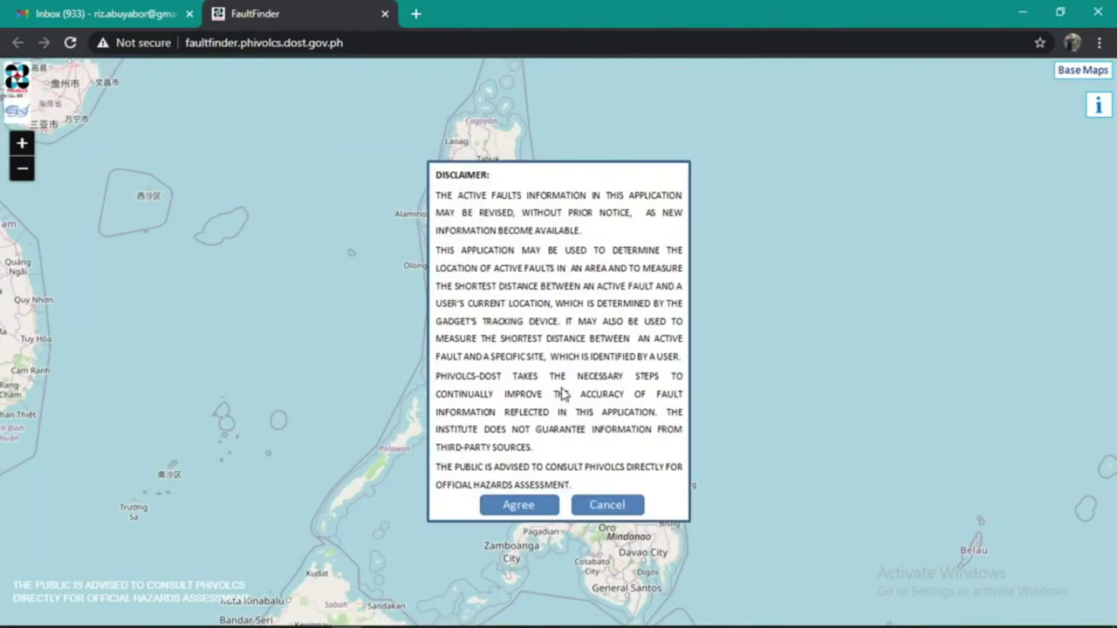
pyautogui.click(547, 505)
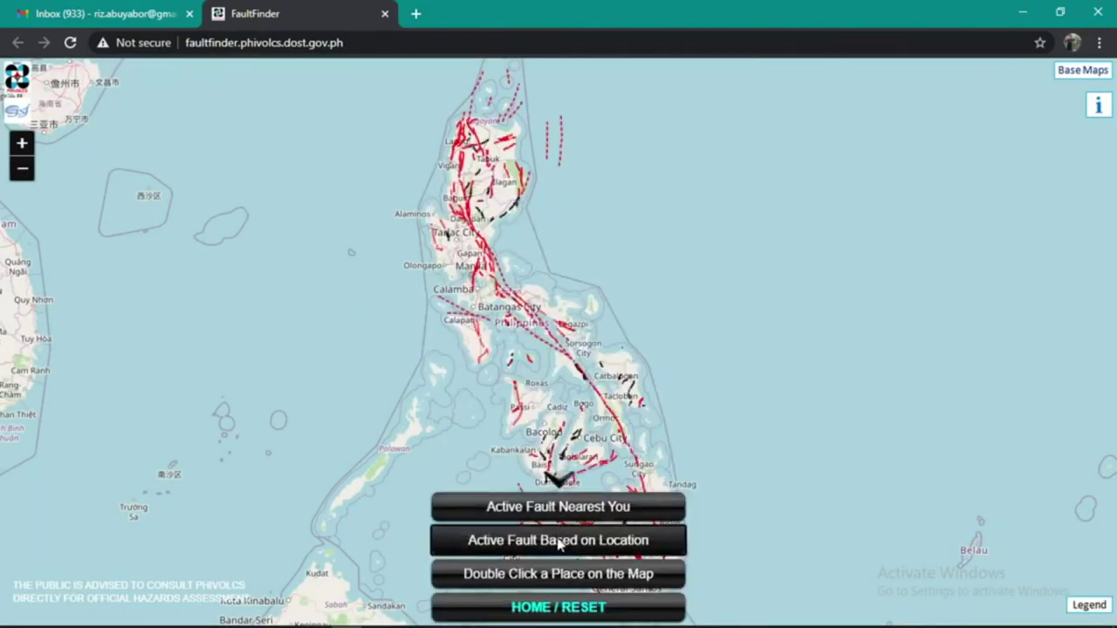
pyautogui.click(563, 540)
# Narrow the fault search location to Metropolitan Manila province and the municipality of Quezon City
pyautogui.scroll(-10, 568, 483)
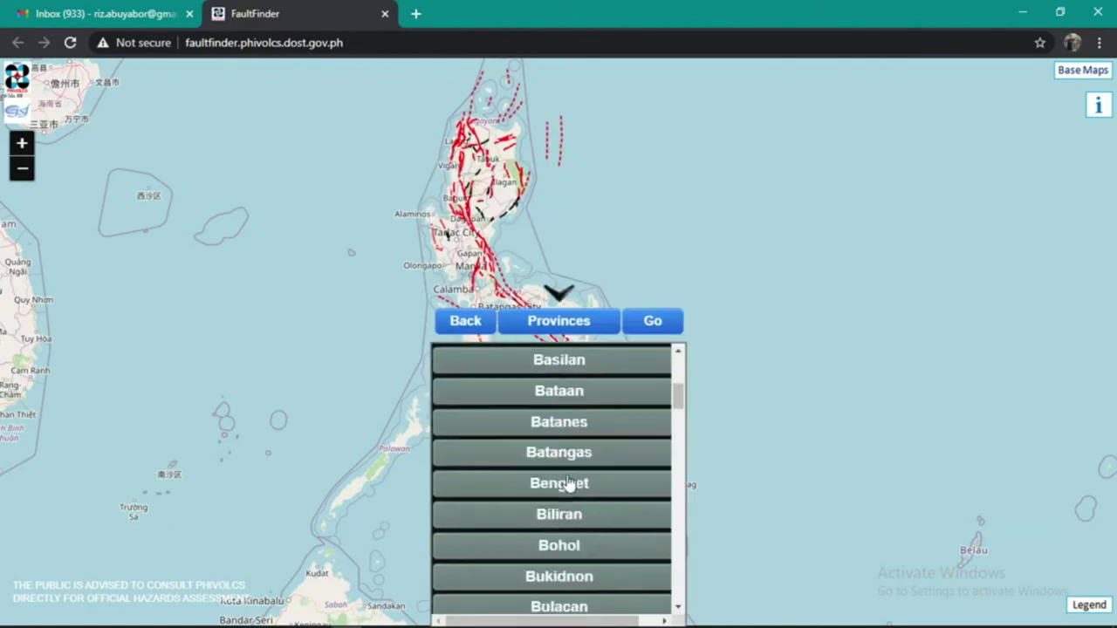
pyautogui.scroll(-5, 568, 483)
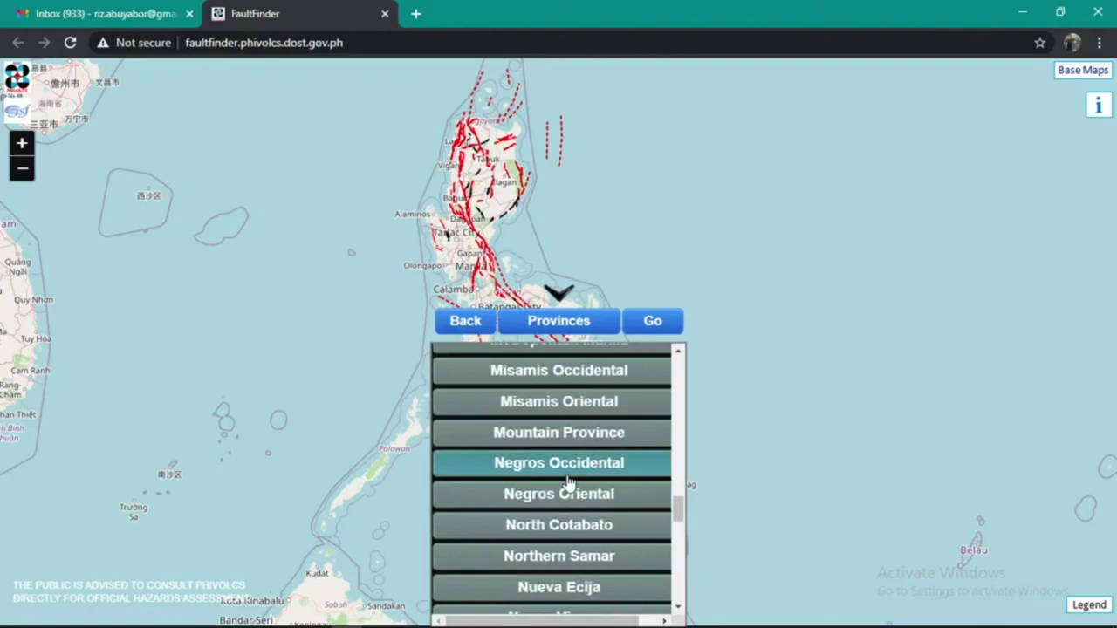
pyautogui.scroll(1, 568, 482)
pyautogui.click(569, 422)
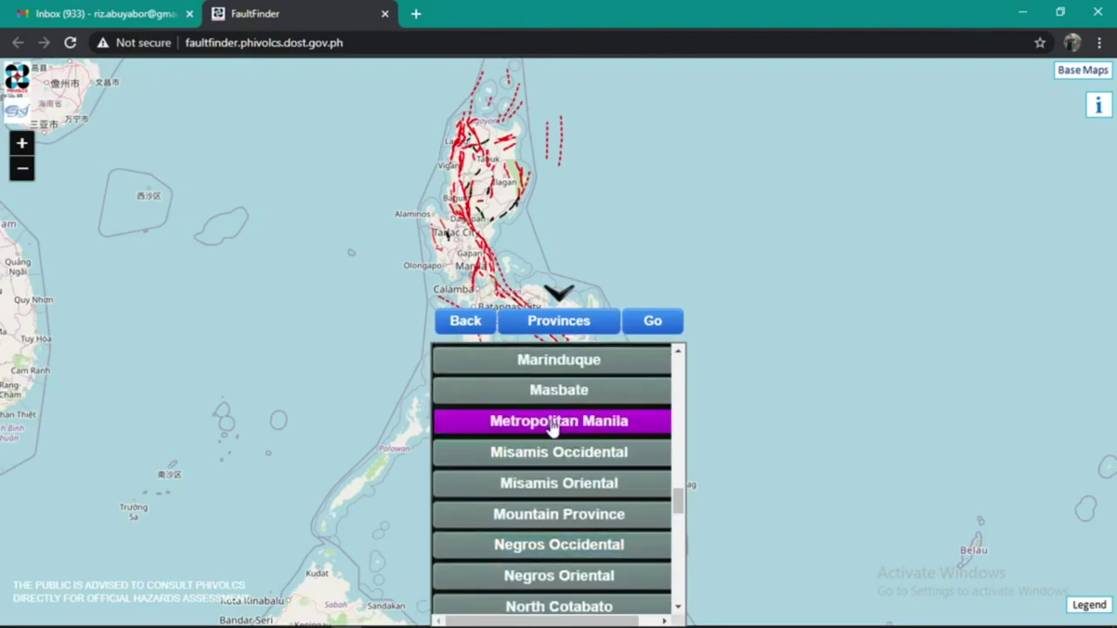
pyautogui.click(645, 319)
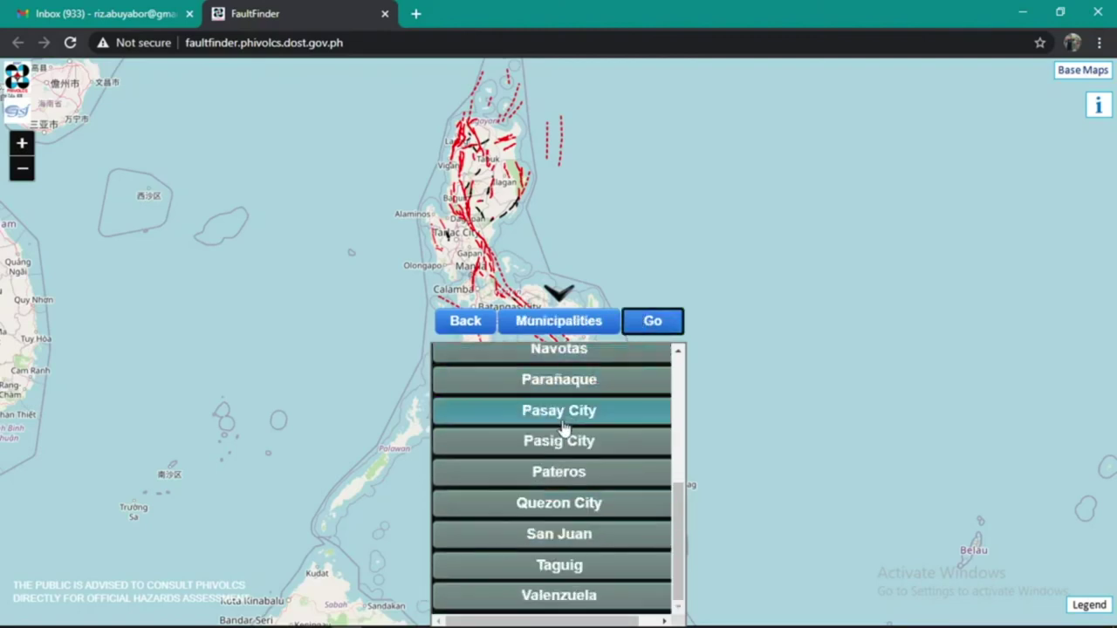
pyautogui.click(561, 503)
pyautogui.click(650, 323)
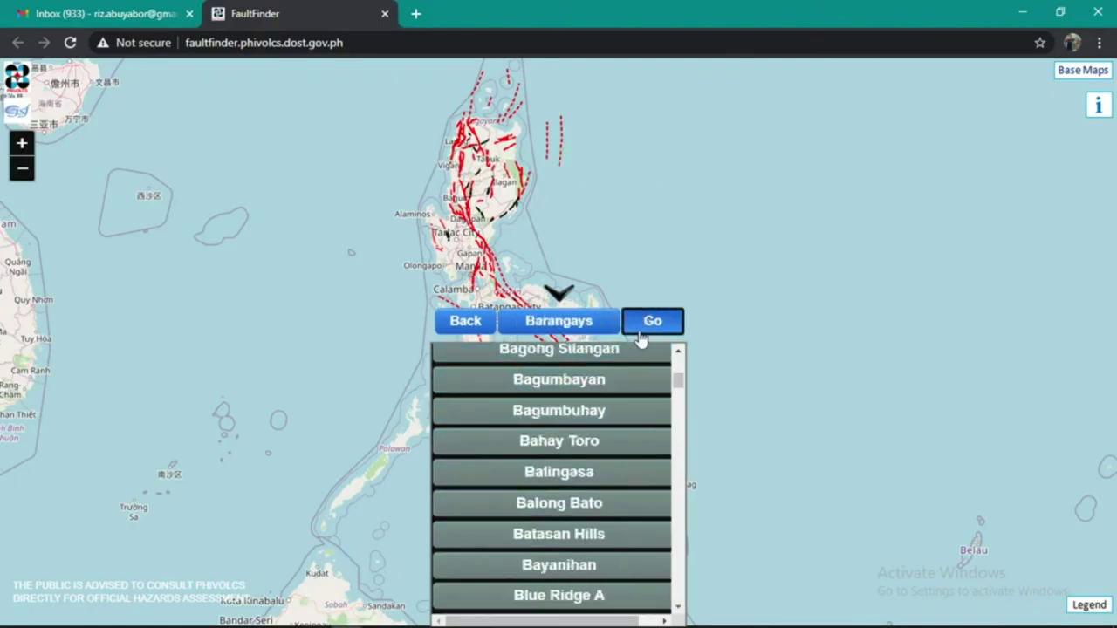
# Select barangay Valencia in Quezon City and run the search for its nearest active fault trace
pyautogui.scroll(-10, 581, 450)
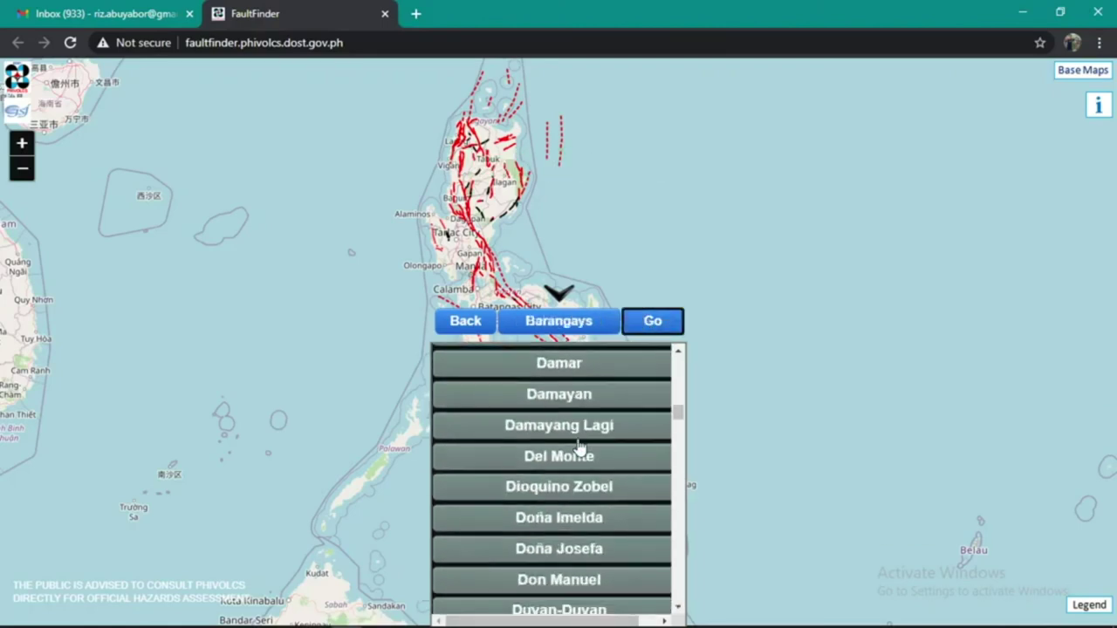
pyautogui.scroll(-4, 581, 446)
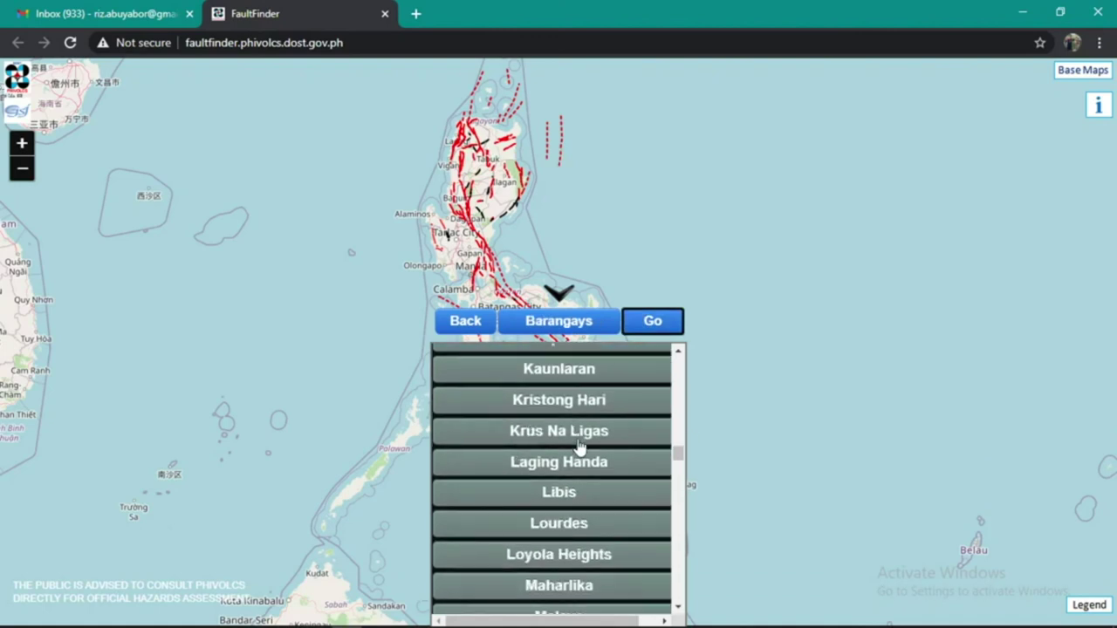
pyautogui.scroll(-6, 581, 447)
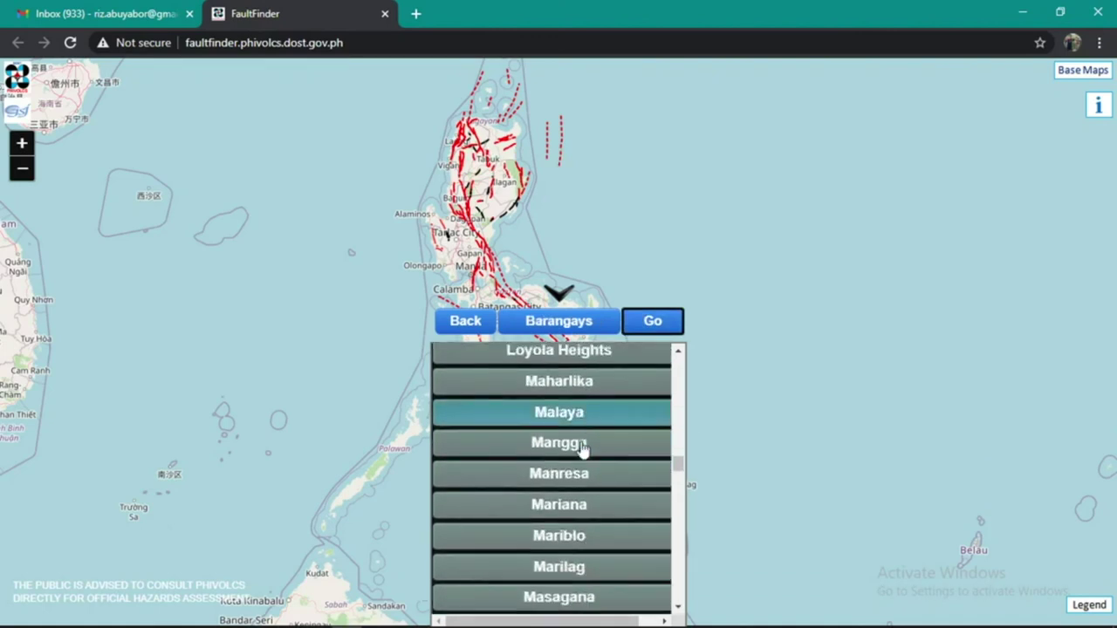
pyautogui.scroll(-2, 583, 447)
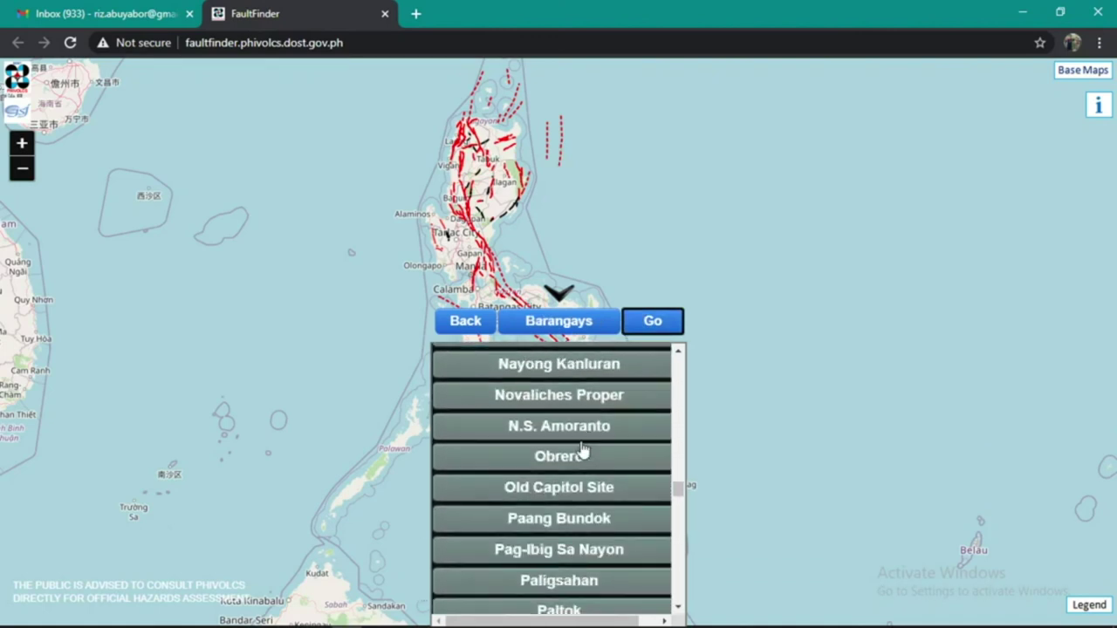
pyautogui.scroll(-15, 583, 448)
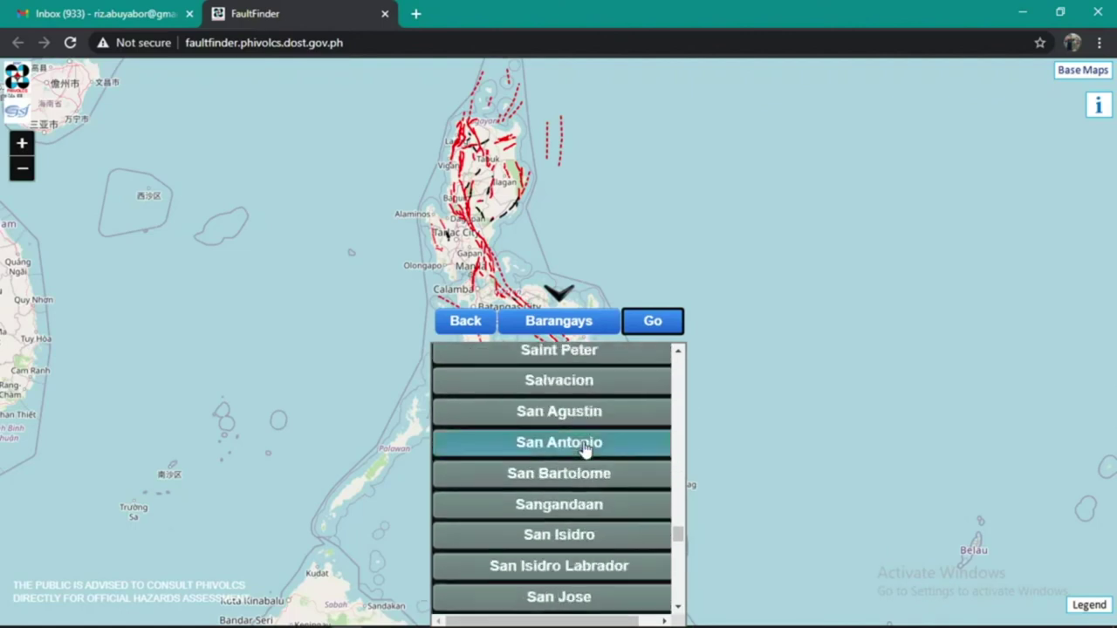
pyautogui.scroll(-5, 585, 448)
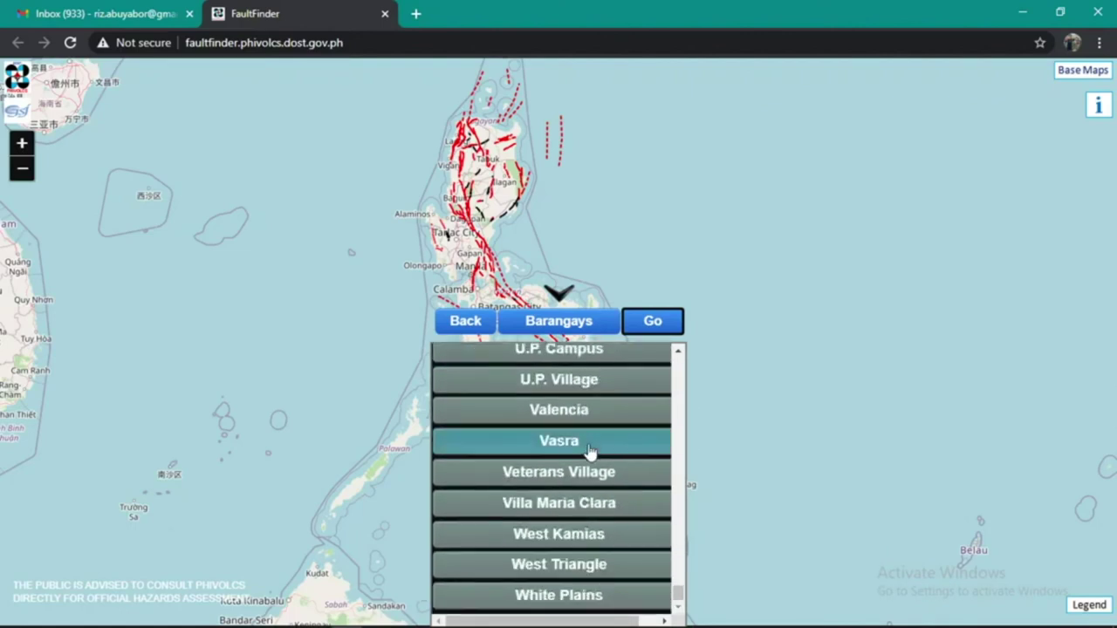
pyautogui.click(573, 410)
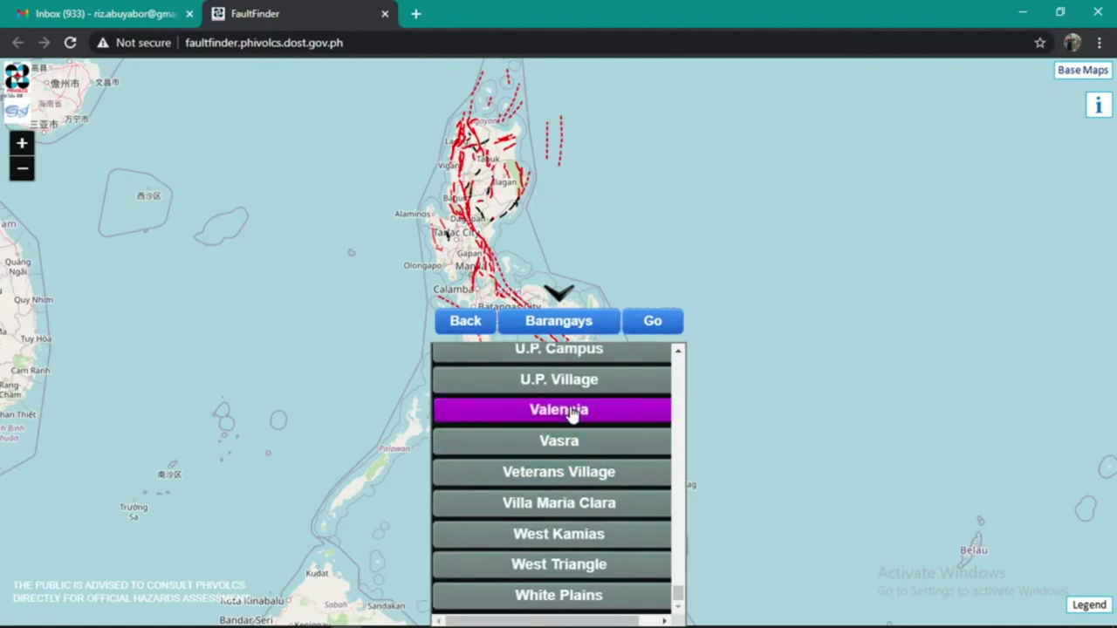
pyautogui.click(646, 321)
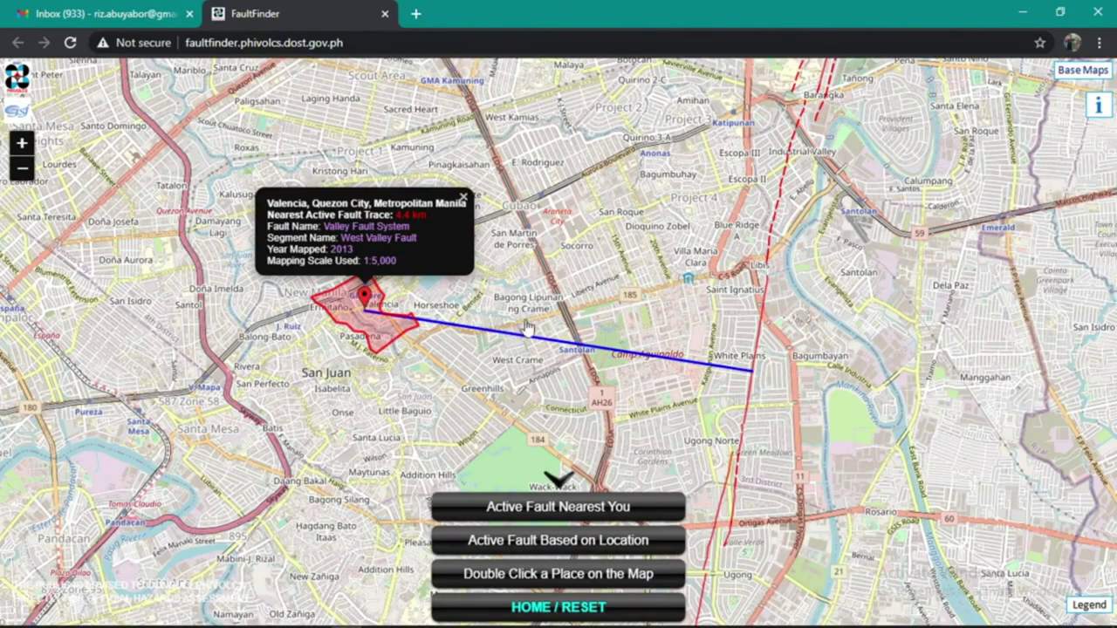
pyautogui.scroll(-2, 527, 324)
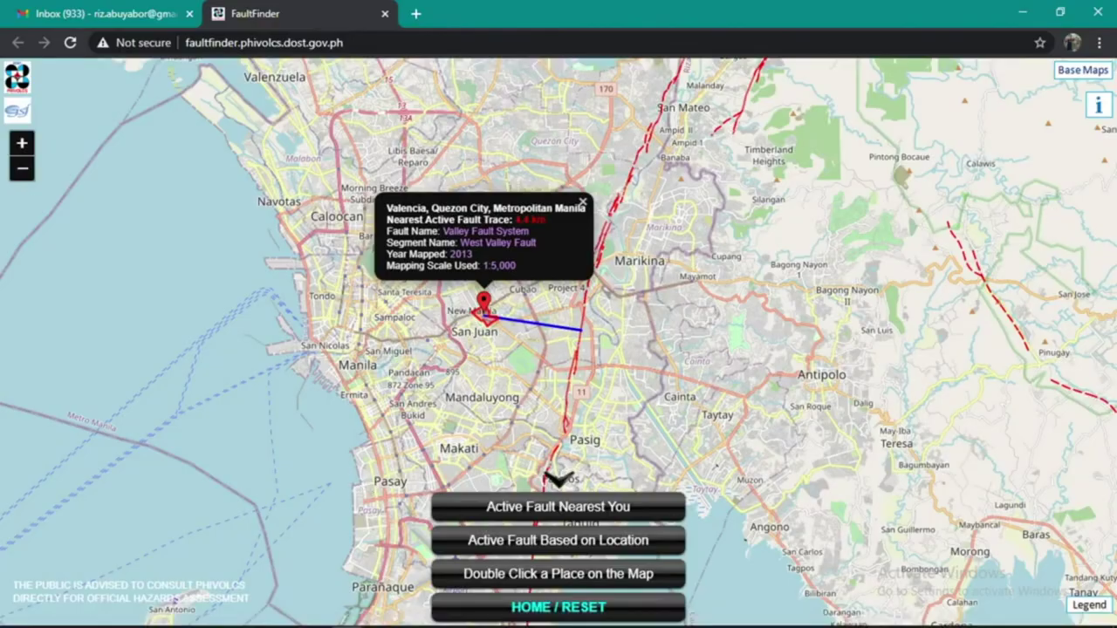
# Return to the load generation workbook and check the distance from source entry against the fault search result
pyautogui.click(311, 620)
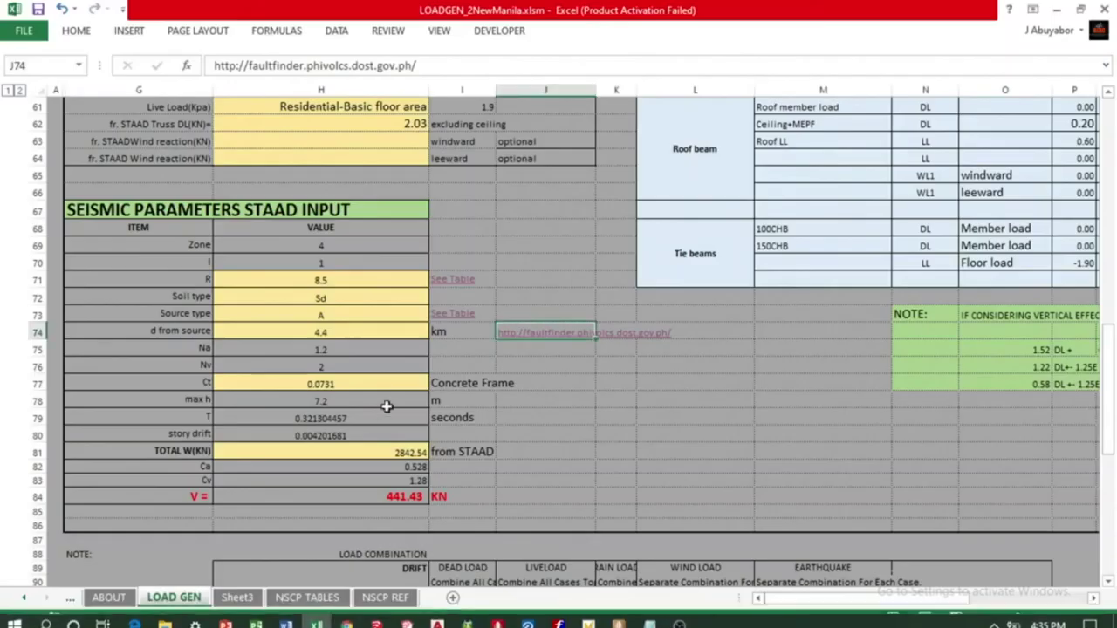
pyautogui.click(578, 430)
pyautogui.click(364, 332)
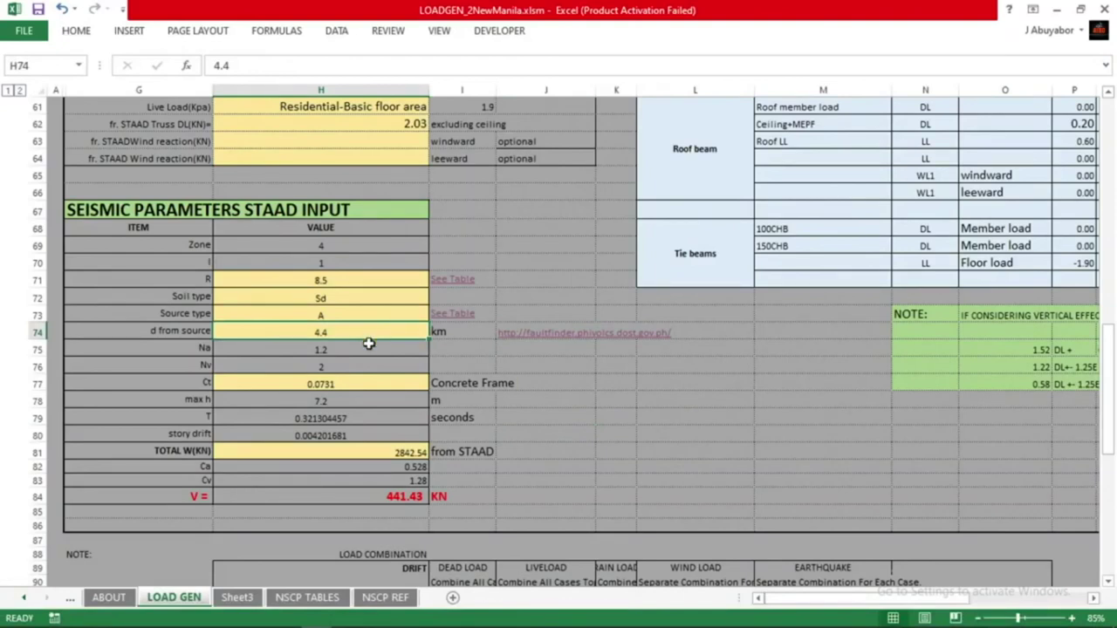
# Set the Ct coefficient in the seismic parameters to 0.0853 for a steel frame
pyautogui.click(363, 384)
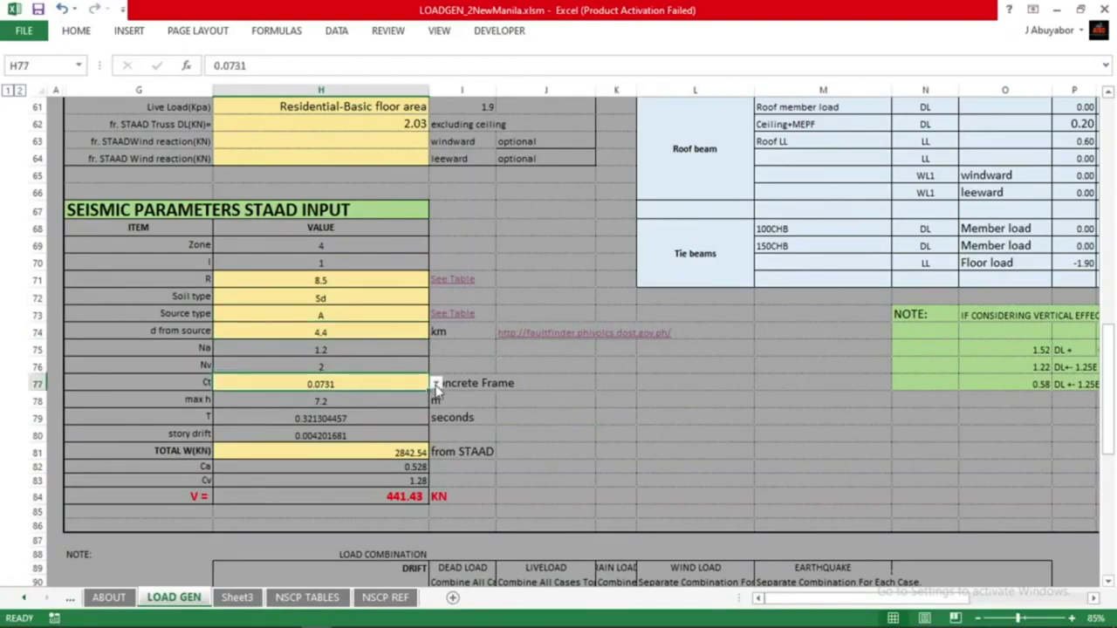
pyautogui.click(435, 385)
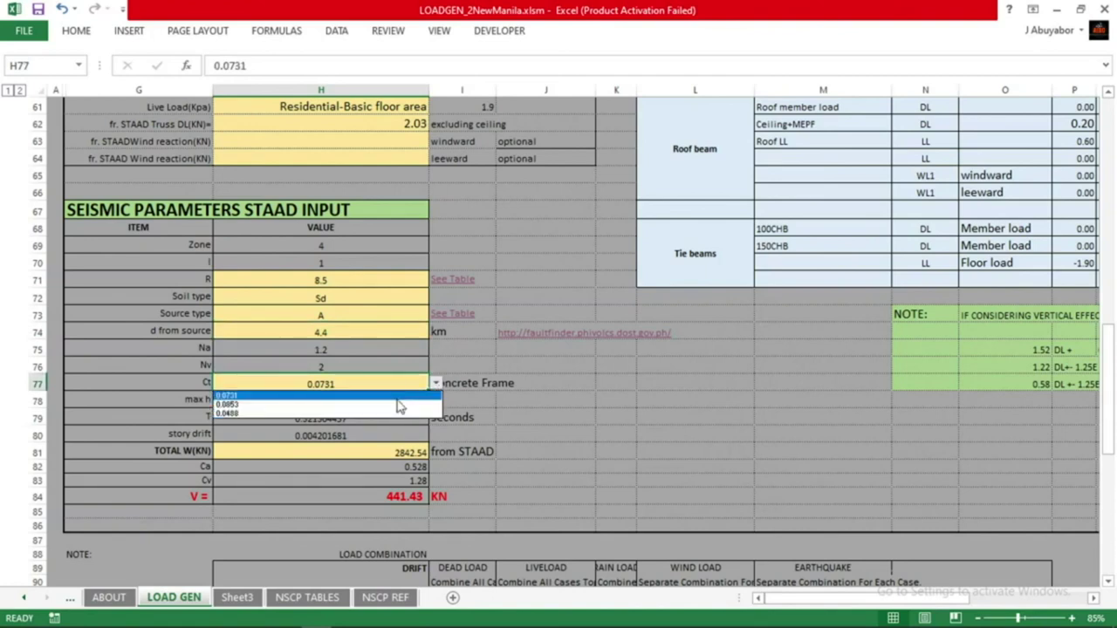
pyautogui.click(396, 405)
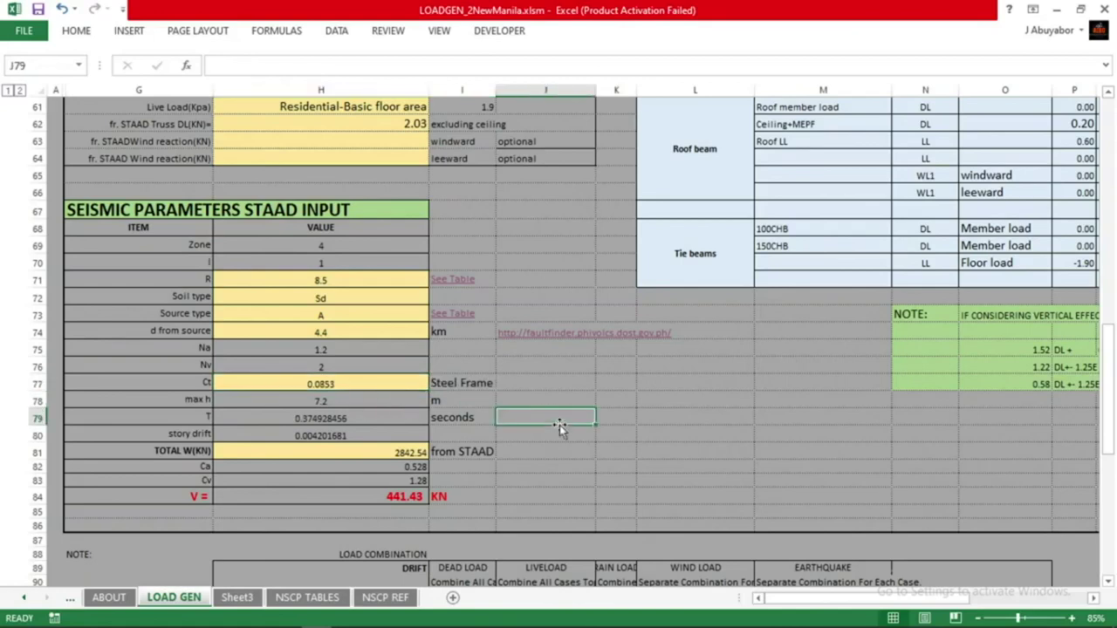
# Set the Ct coefficient in the seismic parameters to 0.0731 for a concrete frame
pyautogui.click(433, 385)
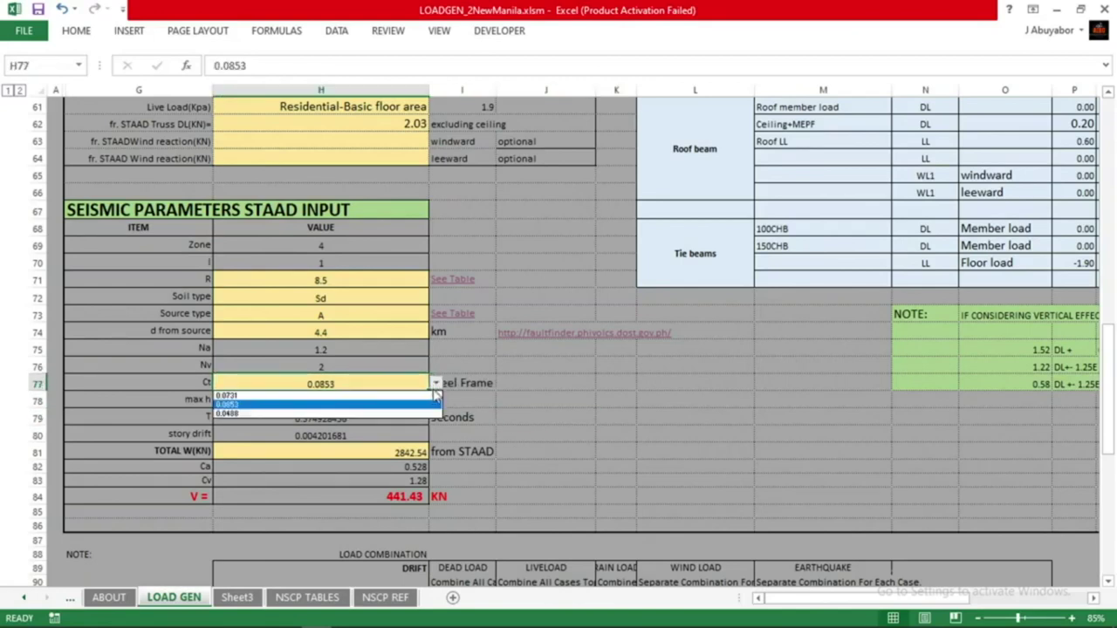
pyautogui.click(384, 410)
pyautogui.click(563, 404)
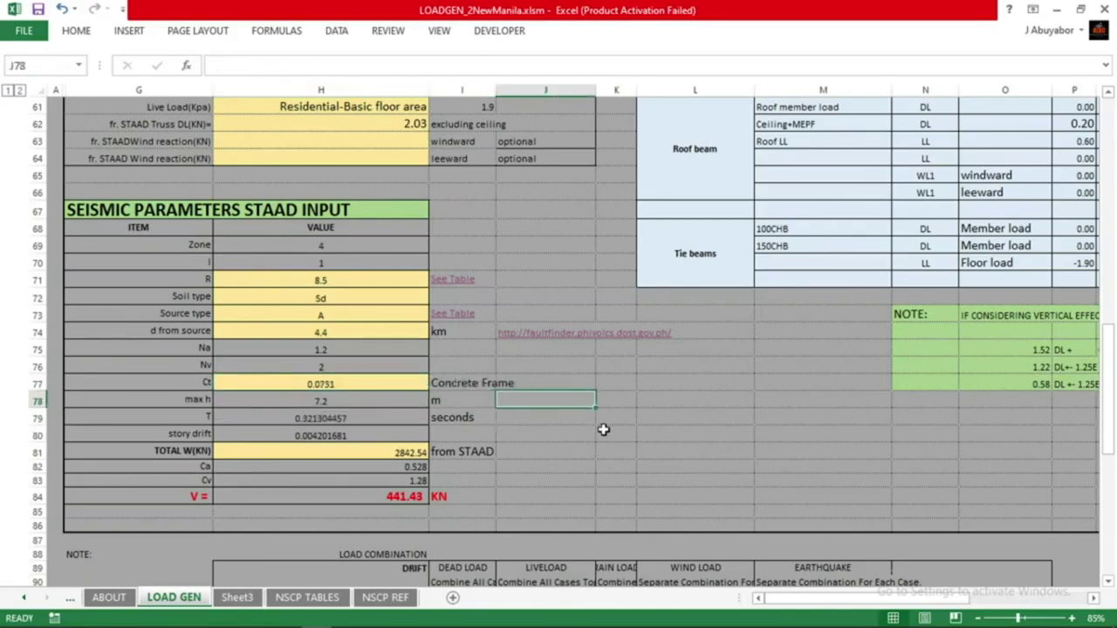
# Review the total weight W entry taken from STAAD in the seismic parameters
pyautogui.click(671, 445)
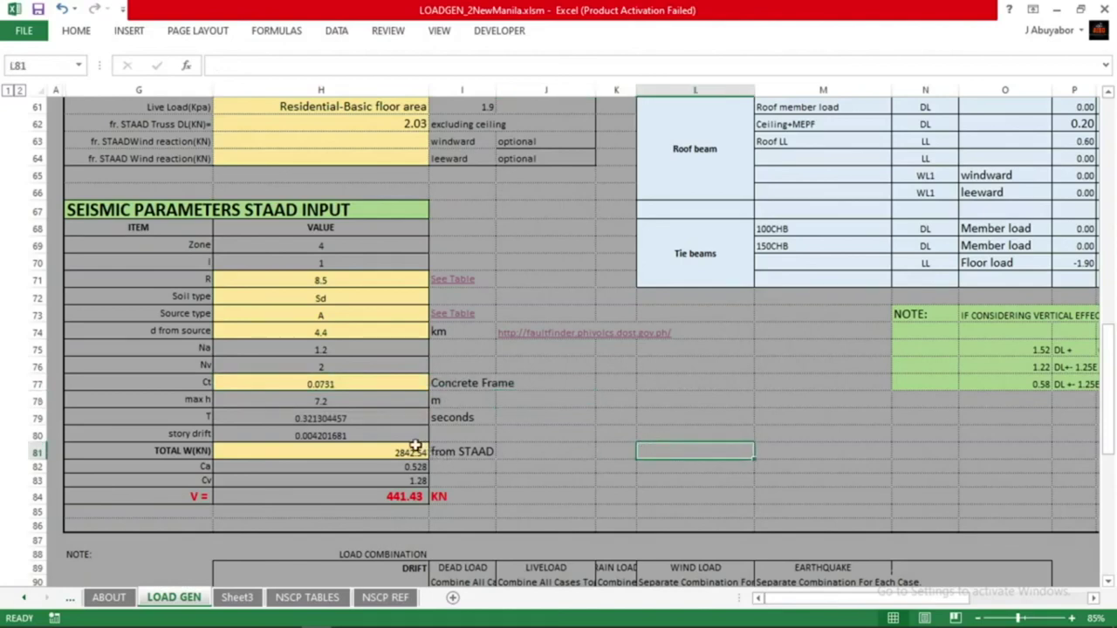
pyautogui.click(388, 453)
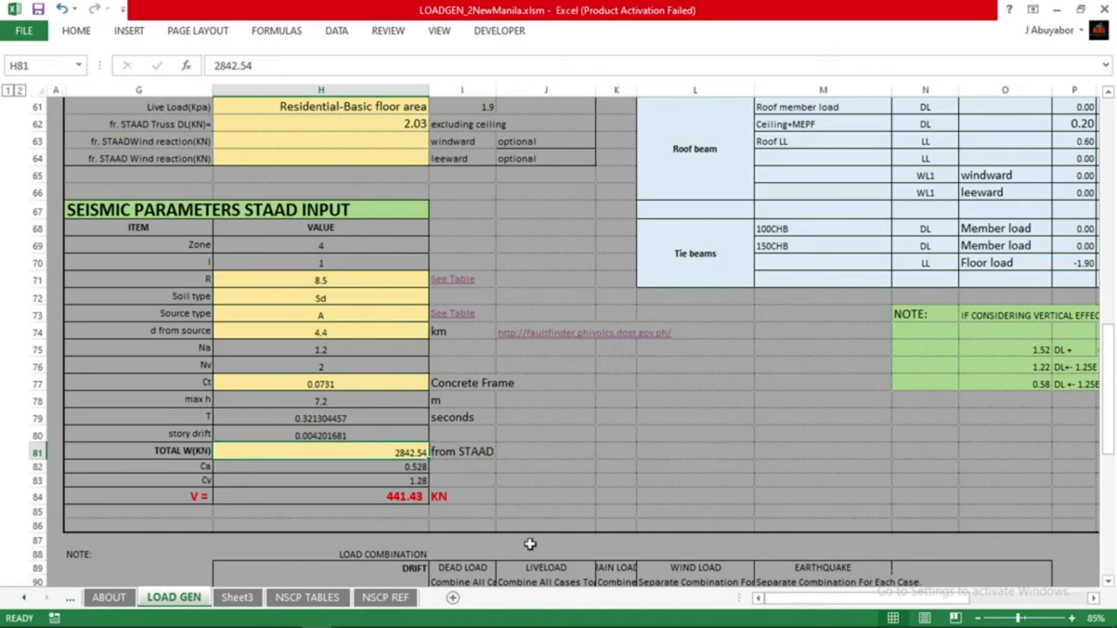
pyautogui.click(569, 421)
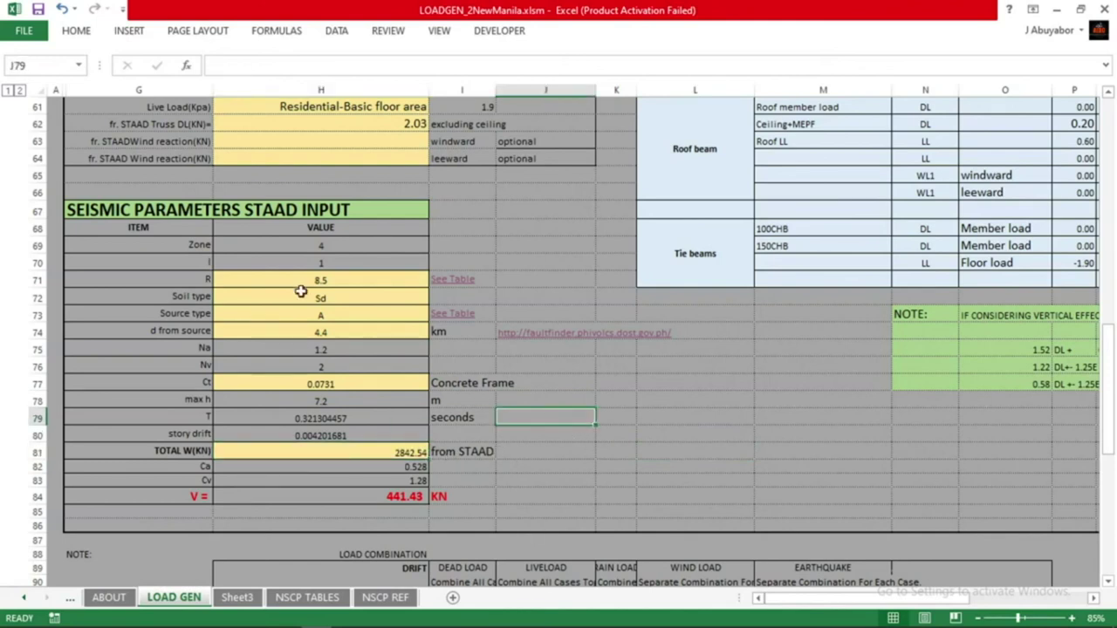
pyautogui.scroll(2, 424, 324)
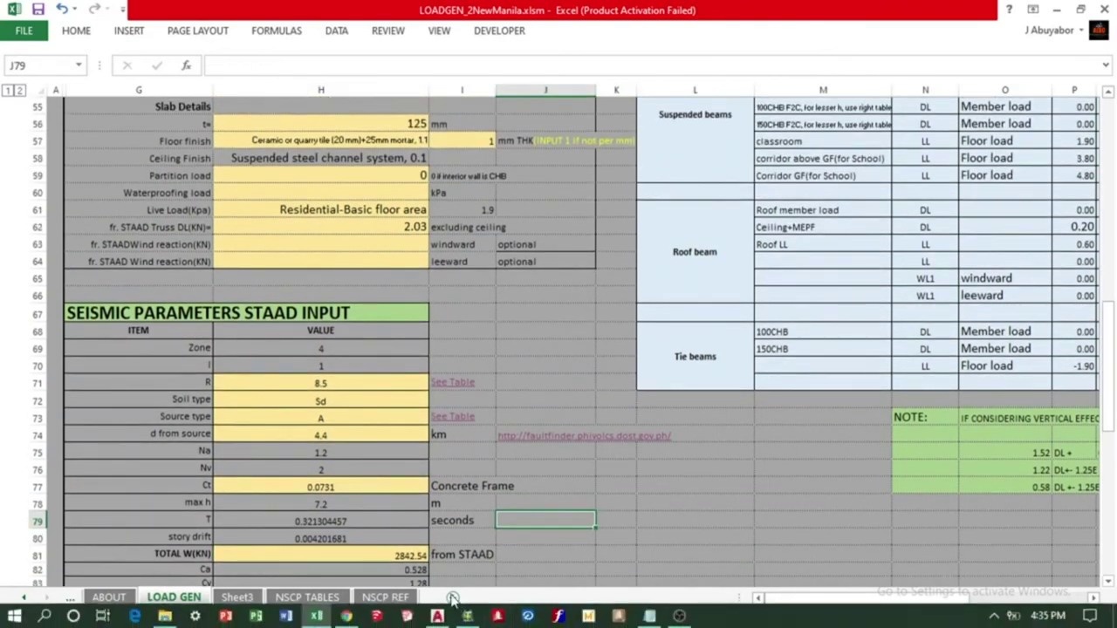
# Switch to STAAD.Pro, accept the auto save of the two-storey model, and show the member specifications instead of the load definitions
pyautogui.click(468, 615)
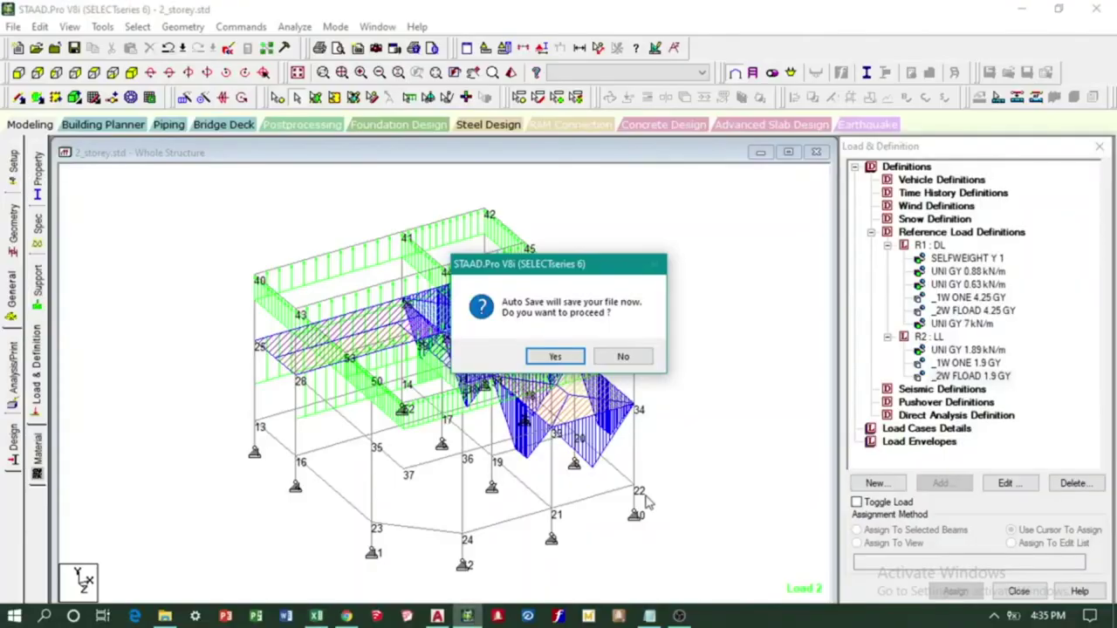
pyautogui.click(558, 357)
pyautogui.click(456, 341)
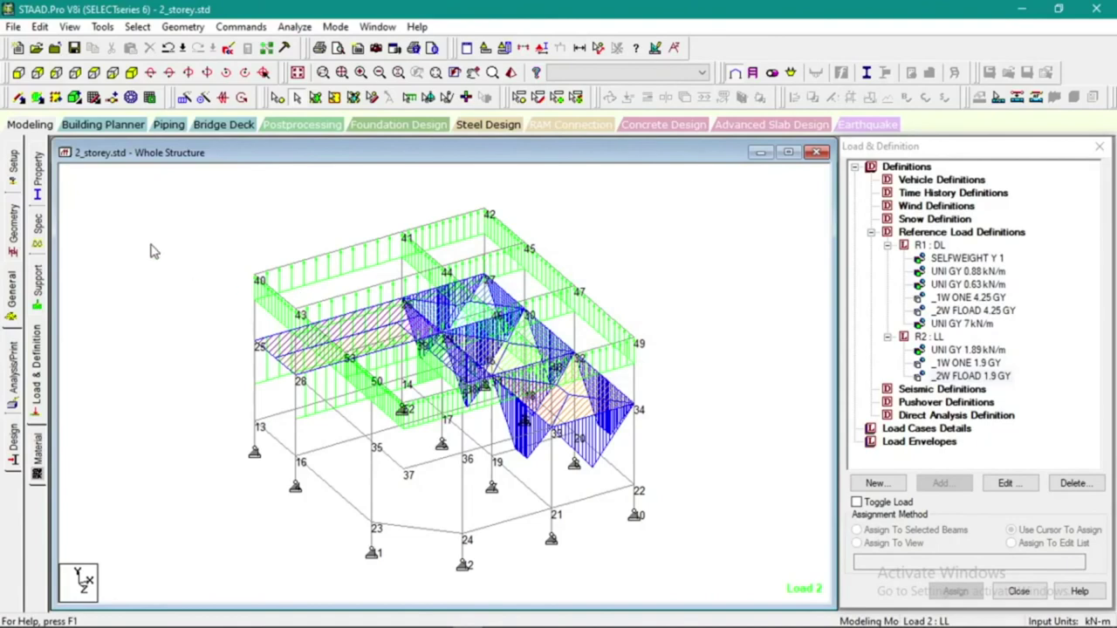
pyautogui.click(49, 237)
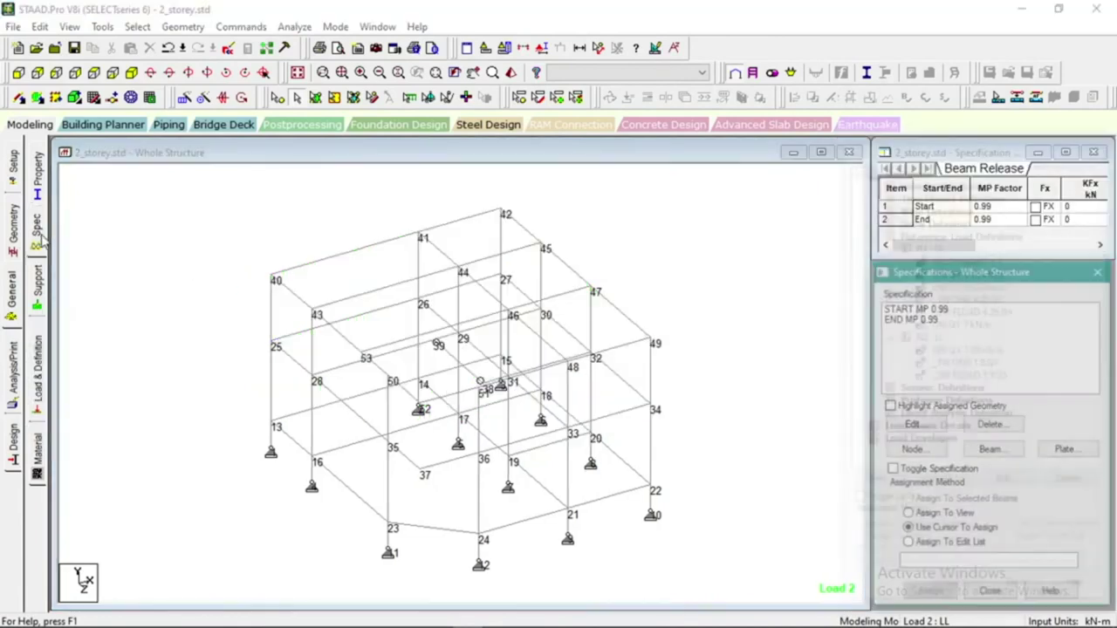
pyautogui.click(599, 279)
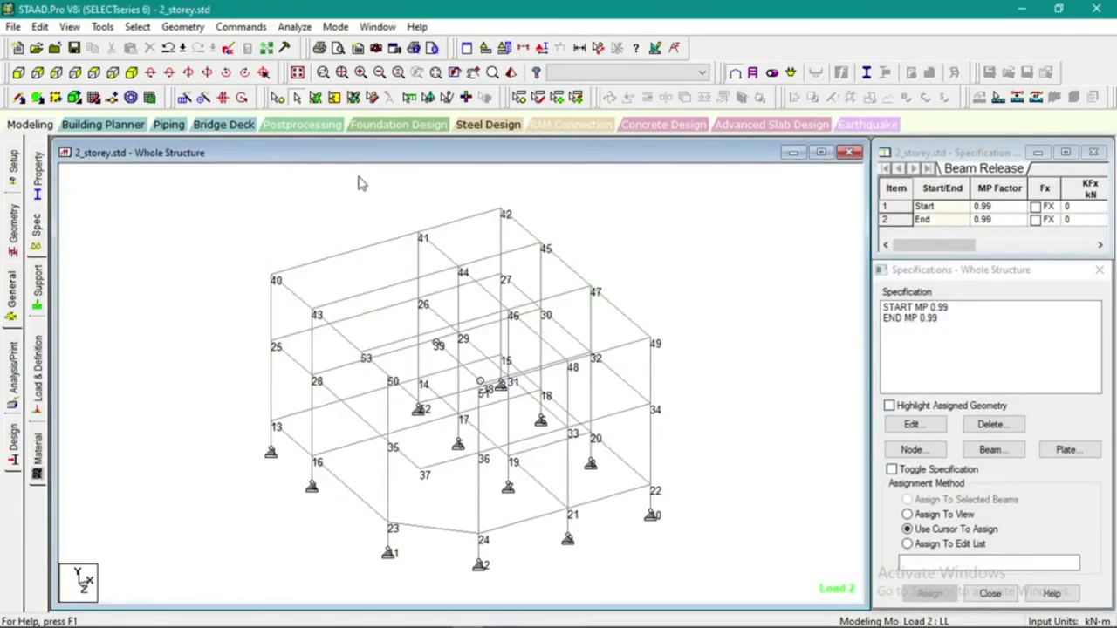
# In the side elevation, measure the node-to-node heights from an outer column's support to the lowest beam level, the next floor and the roof
pyautogui.click(56, 74)
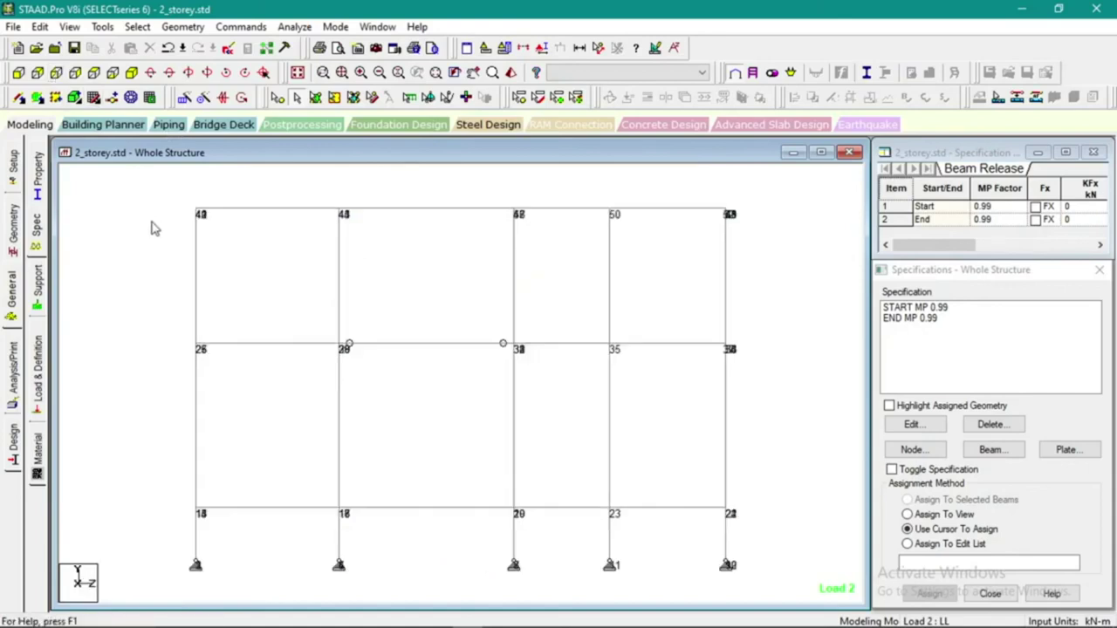
pyautogui.click(285, 99)
pyautogui.scroll(-3, 391, 288)
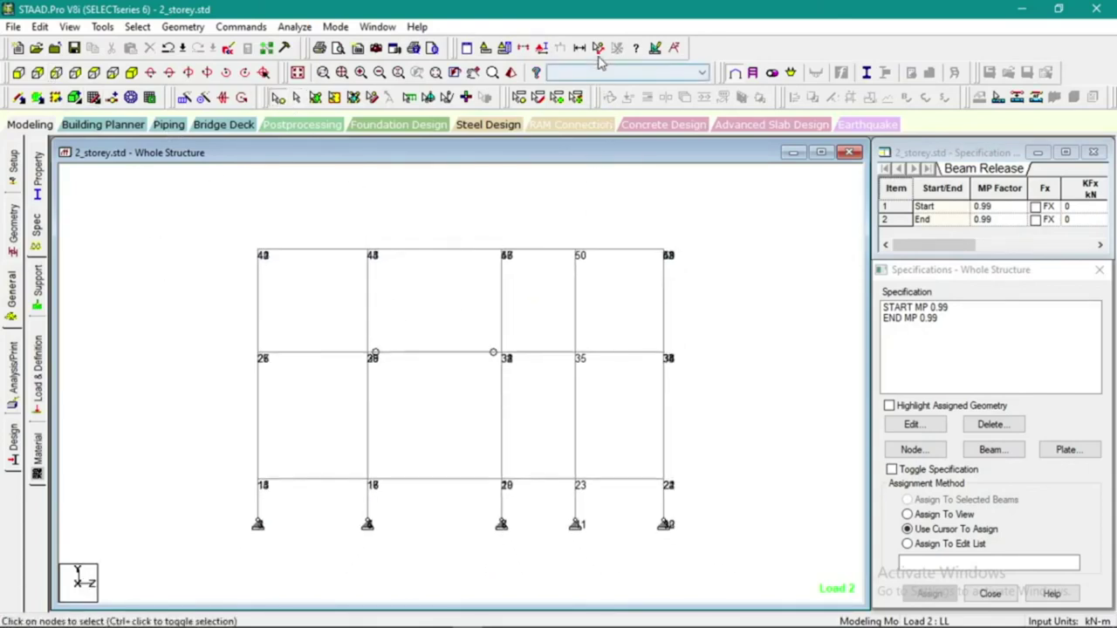
pyautogui.click(598, 47)
pyautogui.click(257, 520)
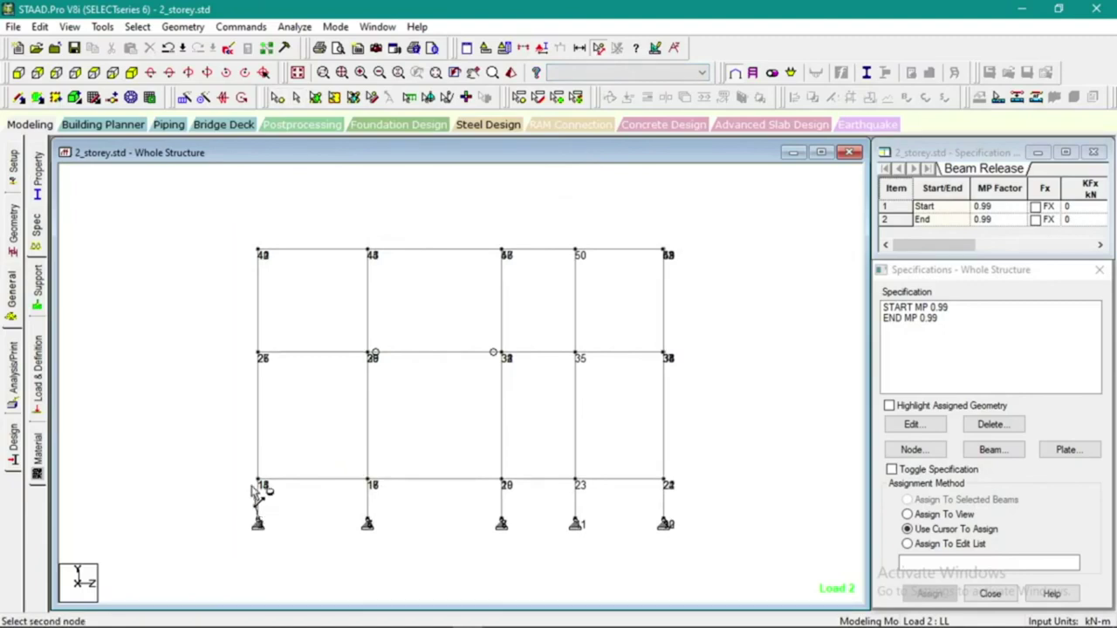
pyautogui.click(259, 481)
pyautogui.click(257, 521)
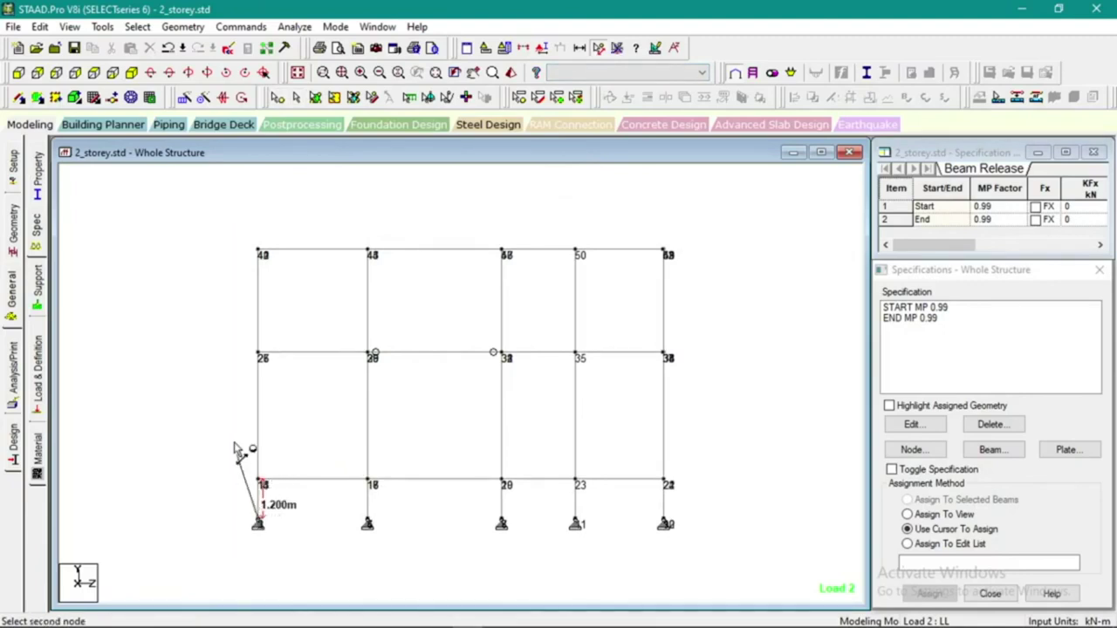
pyautogui.click(260, 358)
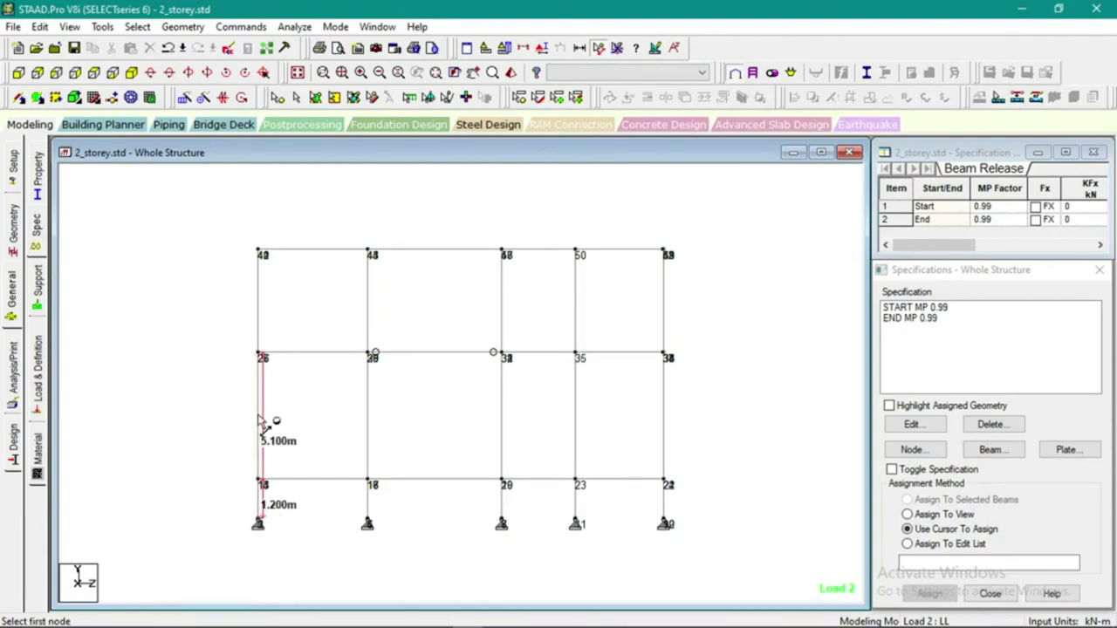
pyautogui.click(258, 521)
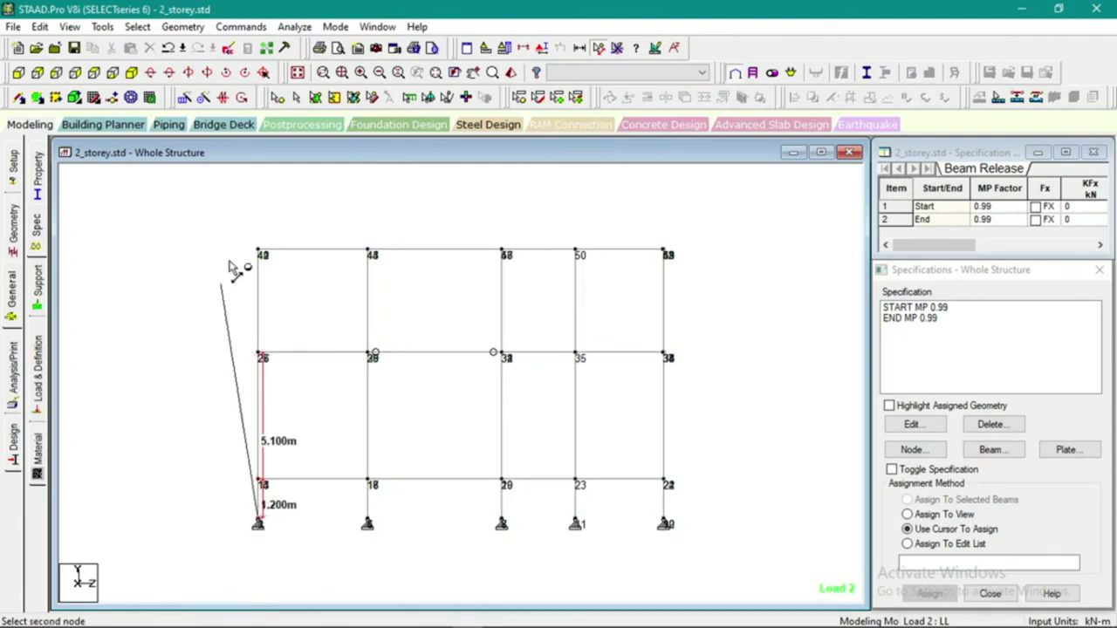
pyautogui.click(257, 255)
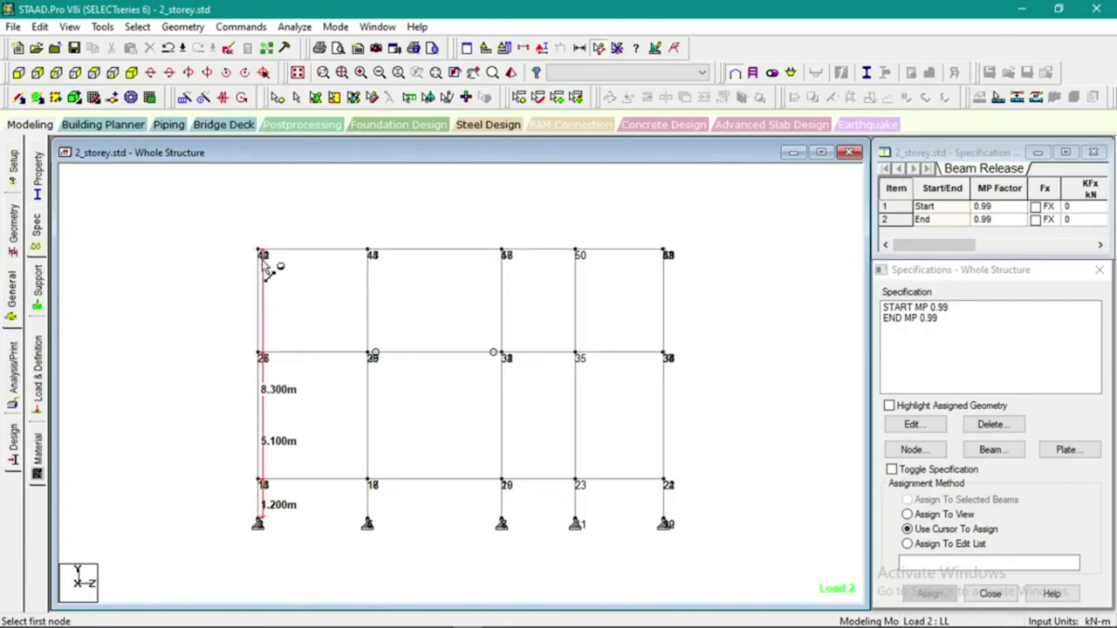
# Select all the nodes of the lowest beam level, nodes 13 to 24, in the front elevation and check them in the isometric view
pyautogui.click(133, 75)
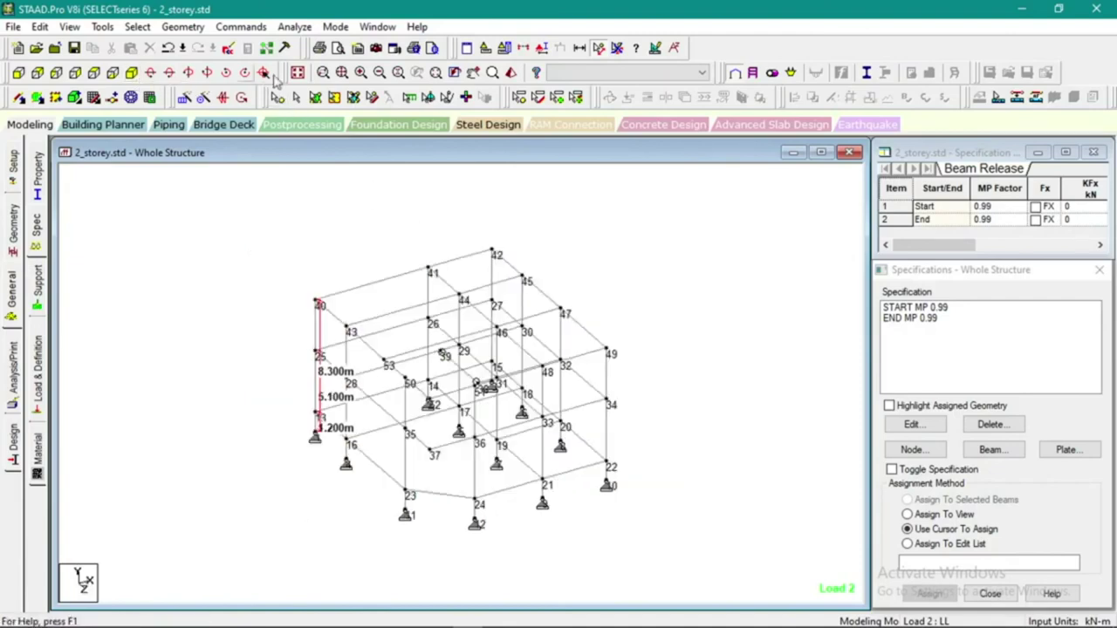
pyautogui.click(55, 74)
pyautogui.click(17, 72)
pyautogui.scroll(-2, 496, 339)
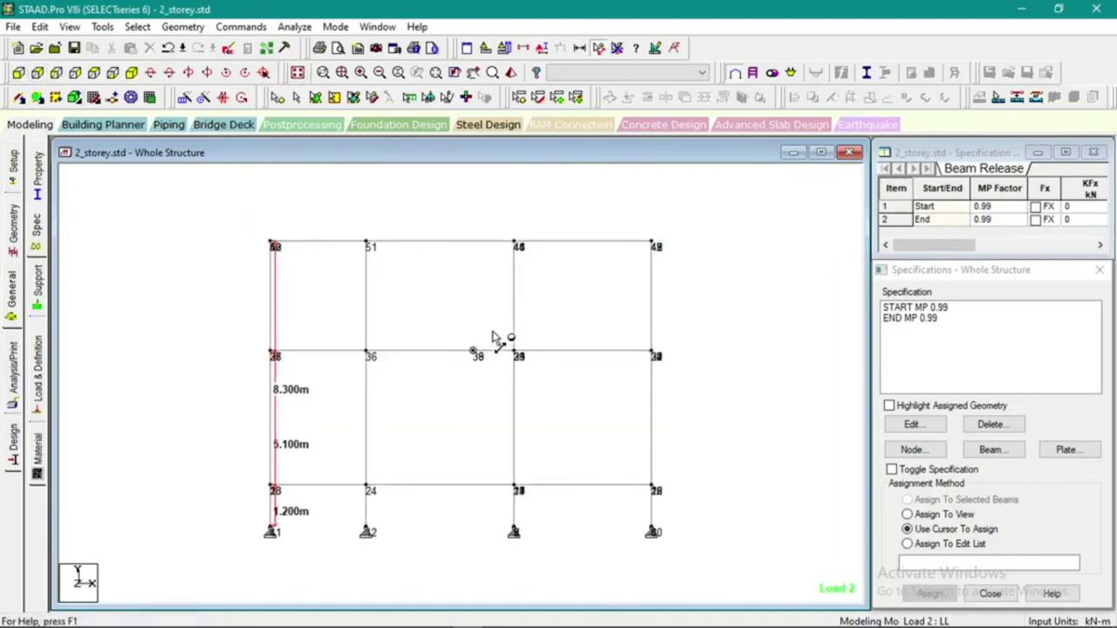
pyautogui.click(277, 97)
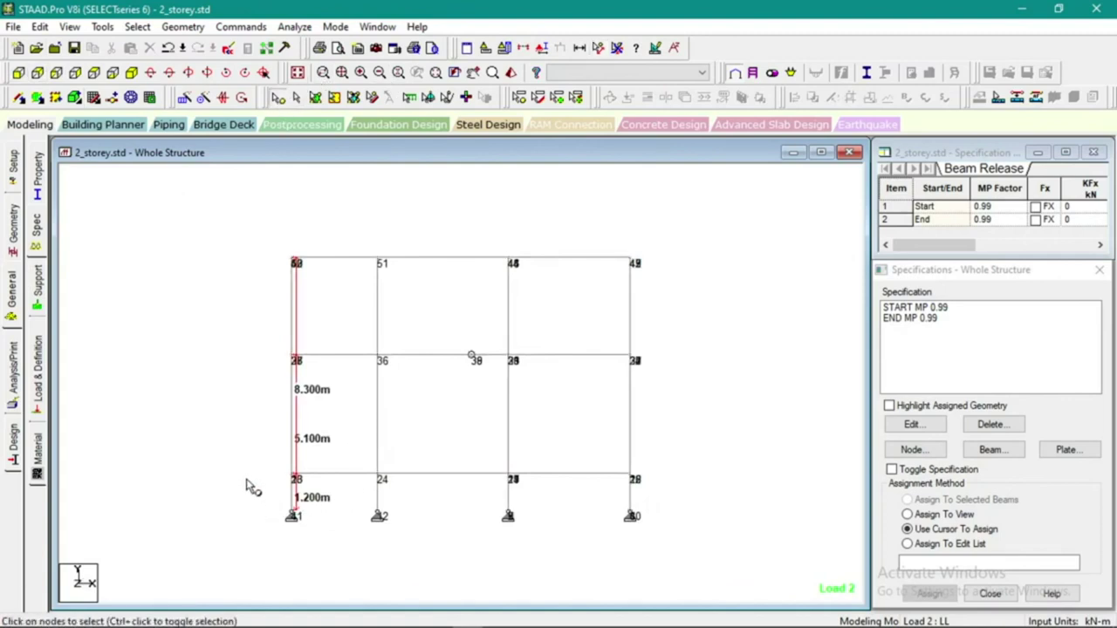
pyautogui.moveTo(245, 469); pyautogui.dragTo(661, 485)
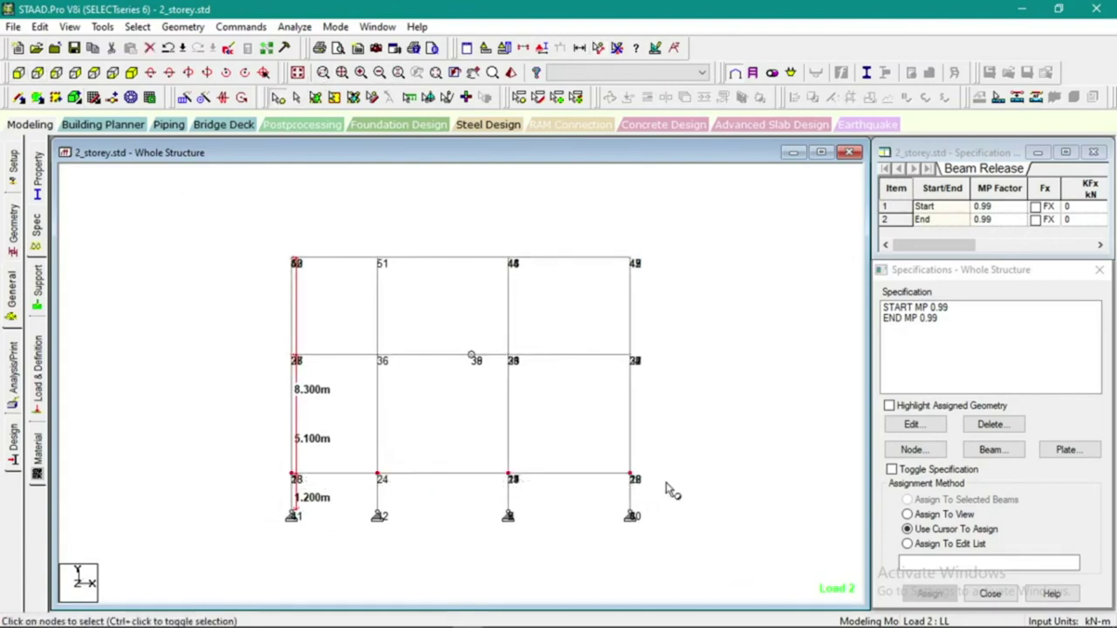
pyautogui.click(132, 74)
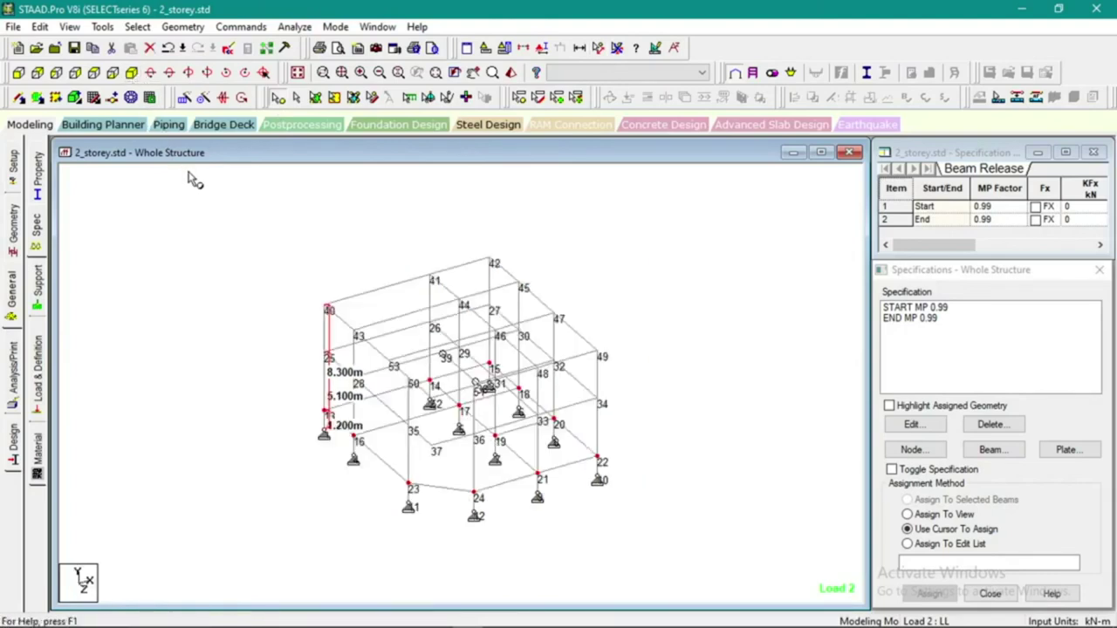
pyautogui.scroll(4, 389, 356)
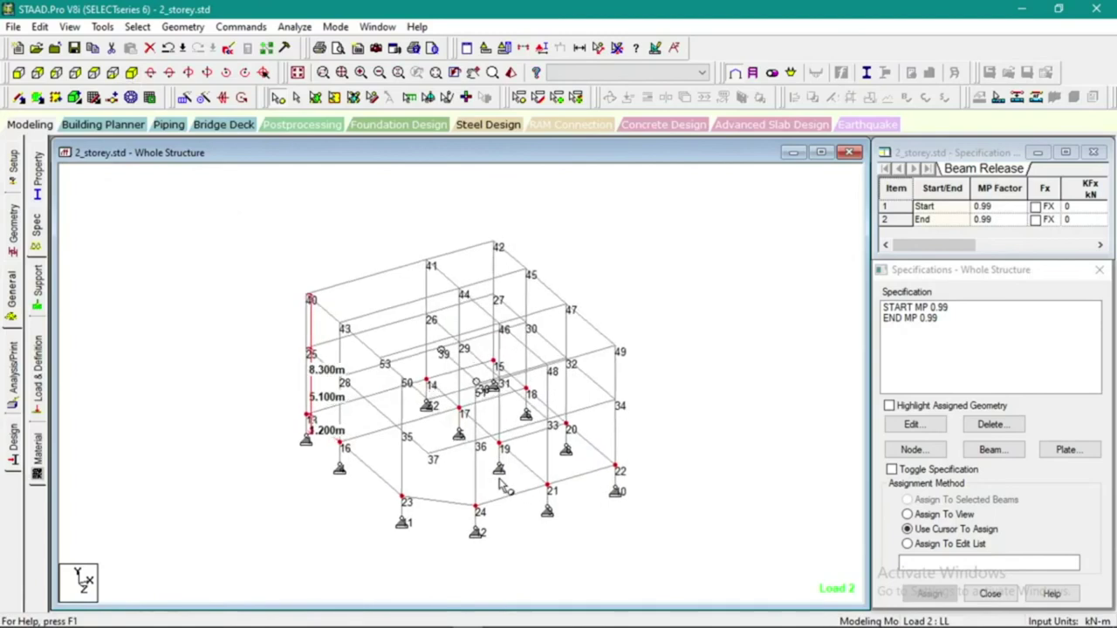
pyautogui.moveTo(468, 465); pyautogui.dragTo(427, 408, button='middle')
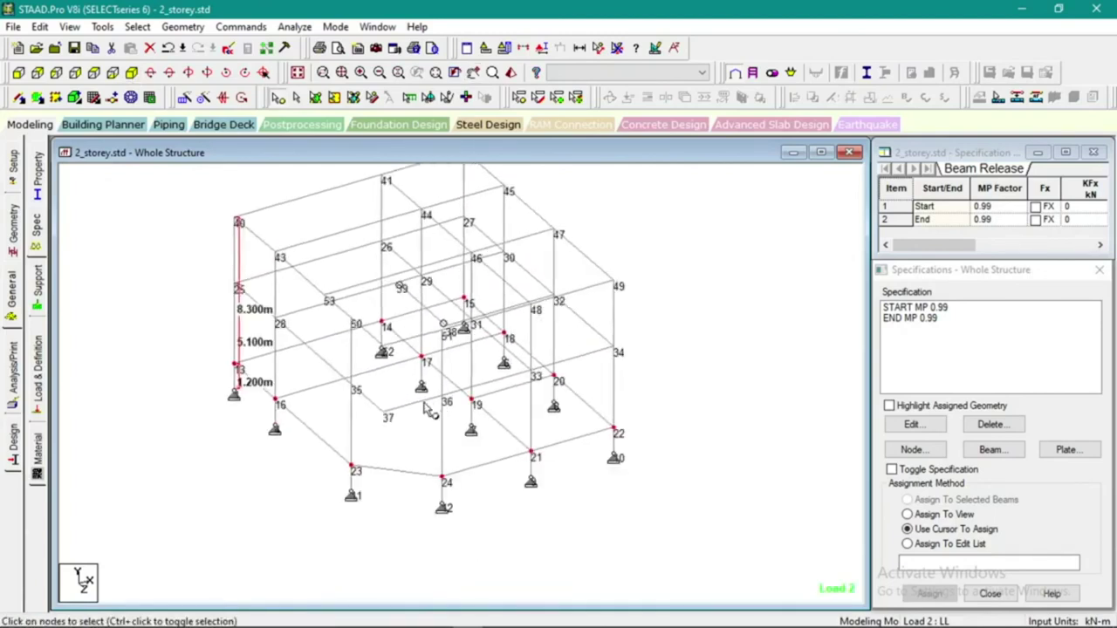
pyautogui.scroll(1, 428, 410)
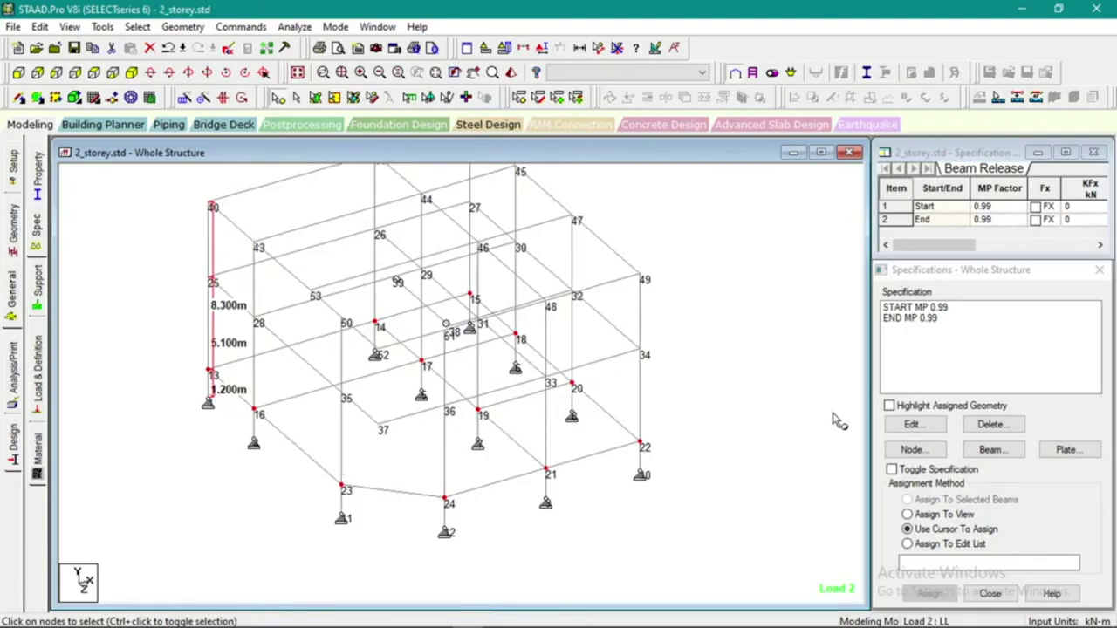
# Create rigid floor diaphragm 1 at a height of 1.2 m for the selected nodes, with the master node calculated
pyautogui.click(912, 449)
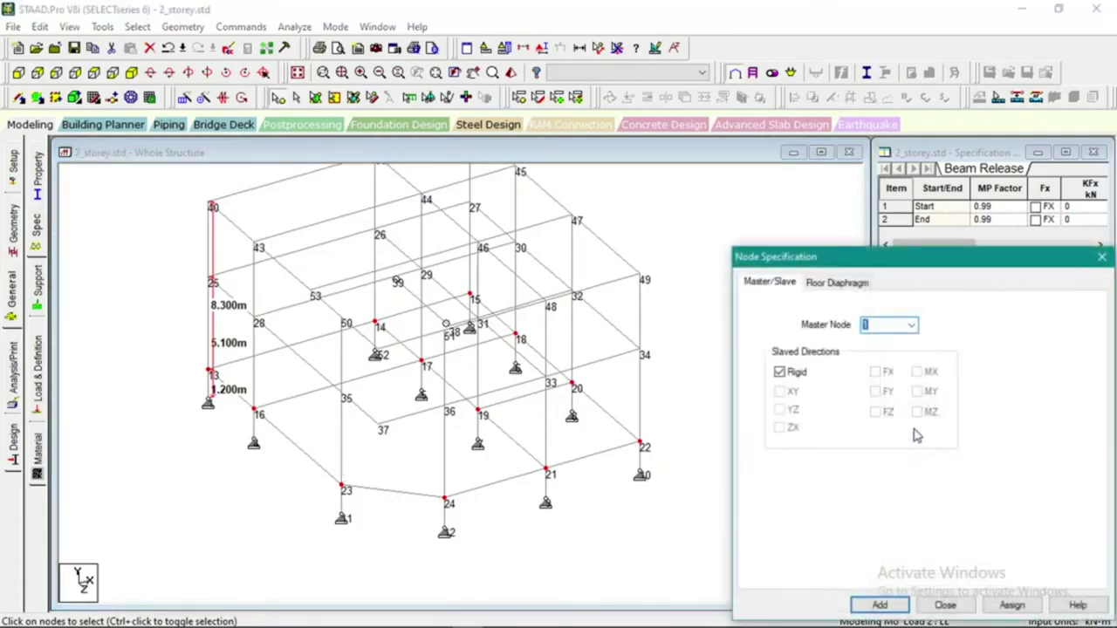
pyautogui.click(842, 283)
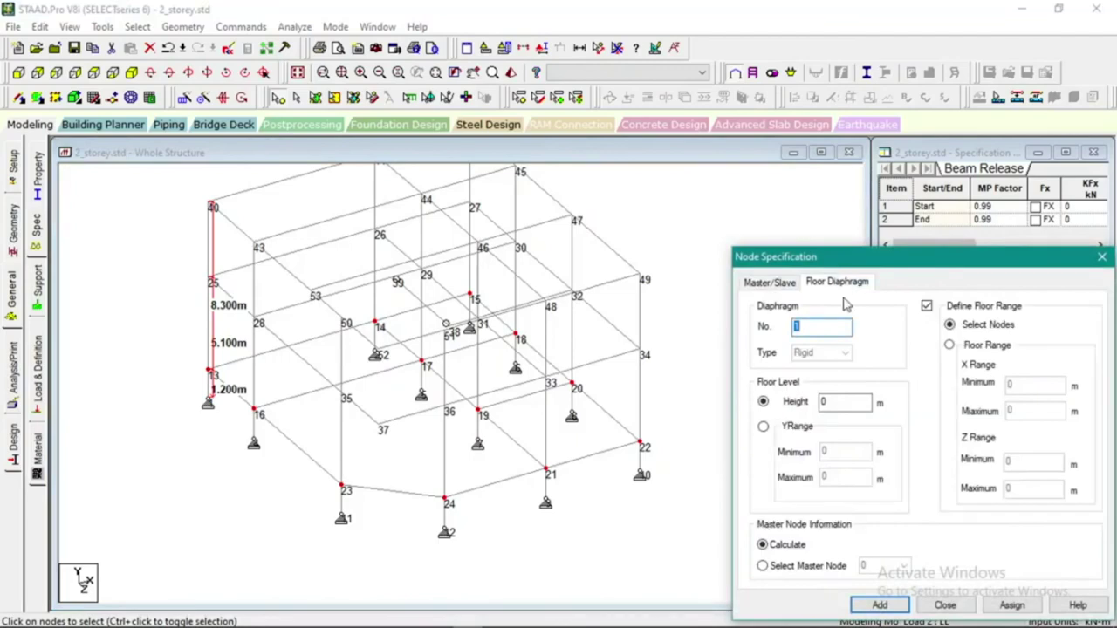
pyautogui.moveTo(855, 258); pyautogui.dragTo(785, 163)
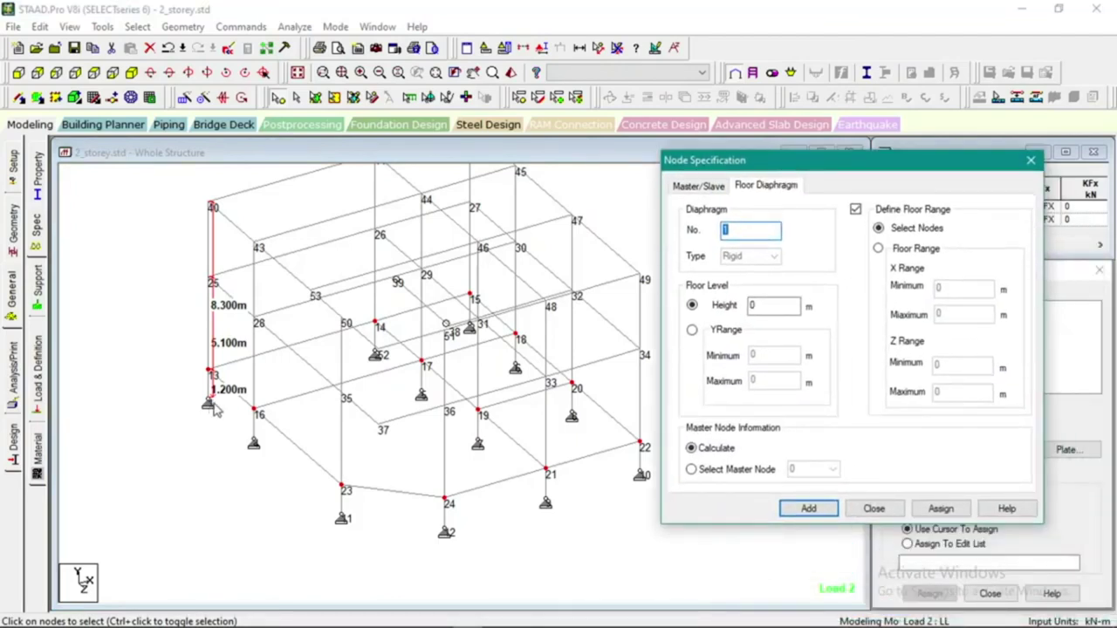
pyautogui.doubleClick(752, 306)
pyautogui.click(937, 508)
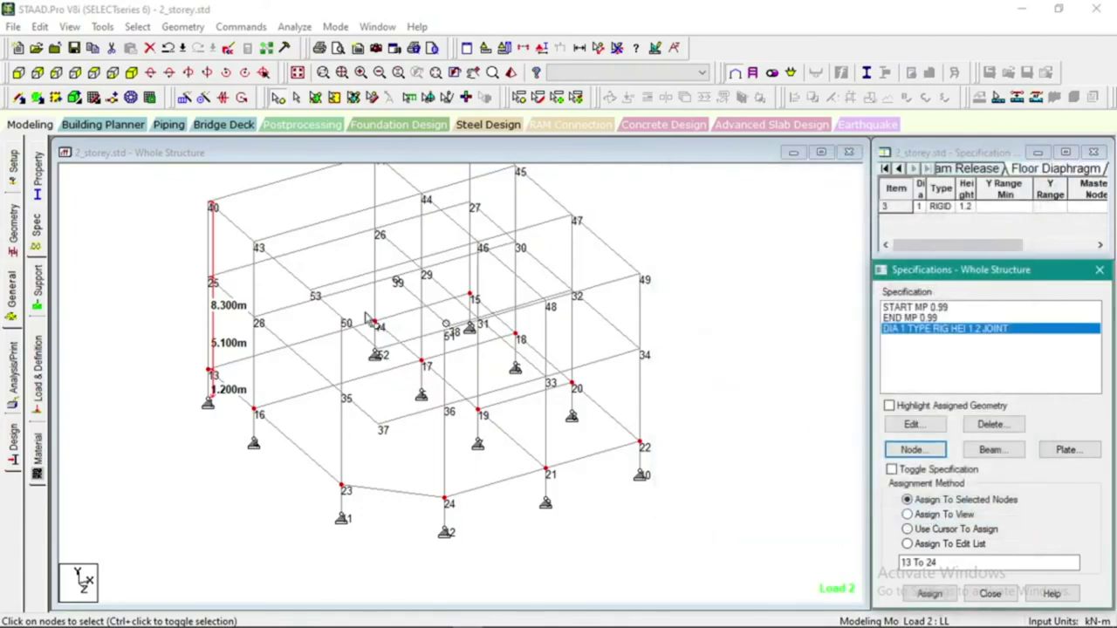
# Select the column nodes 25 to 36 of the middle floor level, leaving out the intermediate nodes 37, 38 and 39
pyautogui.click(23, 75)
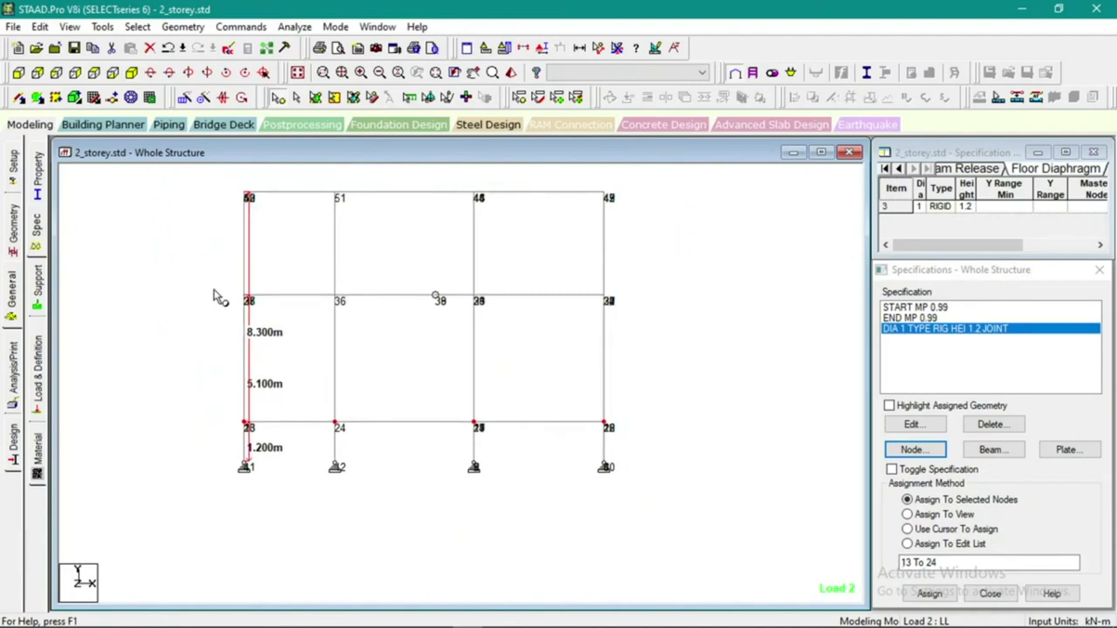
pyautogui.moveTo(212, 287); pyautogui.dragTo(646, 308)
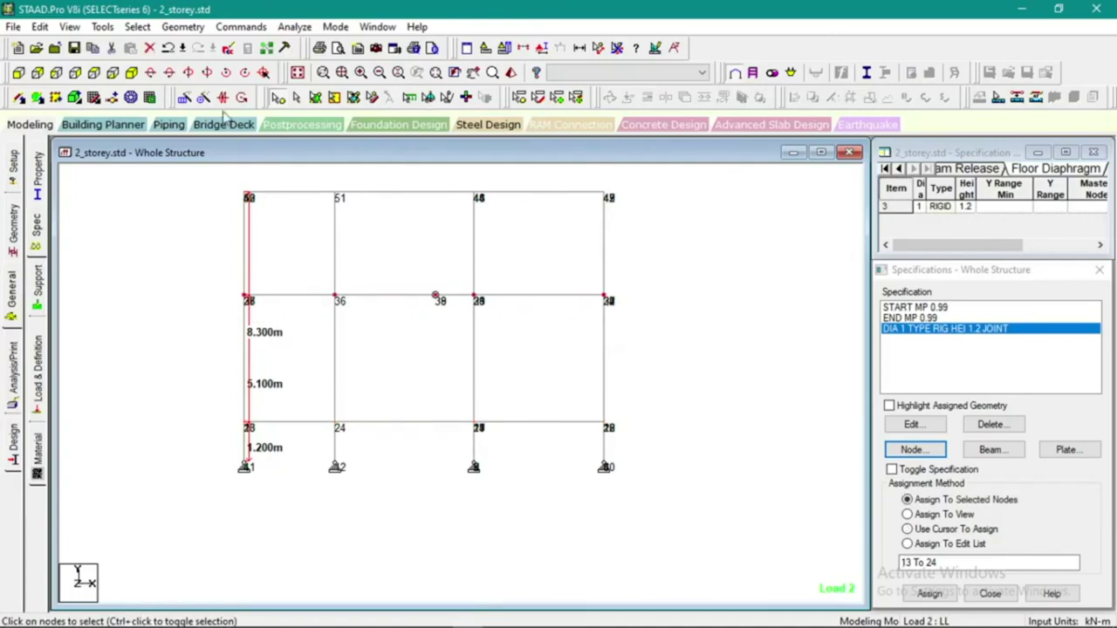
pyautogui.click(131, 73)
pyautogui.scroll(5, 420, 304)
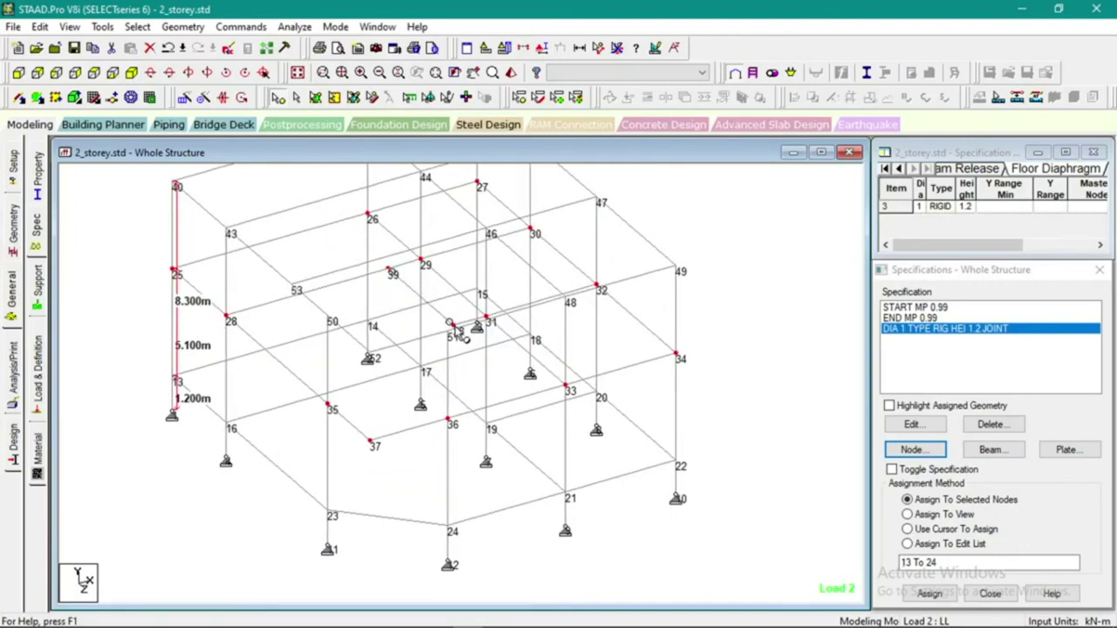
pyautogui.scroll(3, 457, 329)
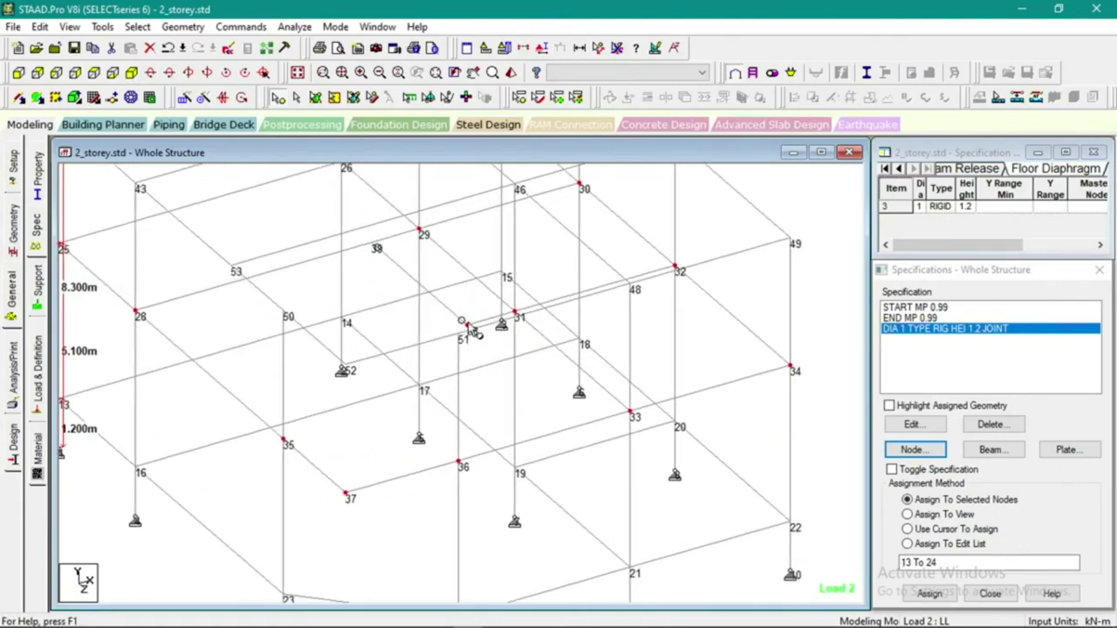
pyautogui.scroll(-3, 562, 349)
pyautogui.scroll(-3, 563, 345)
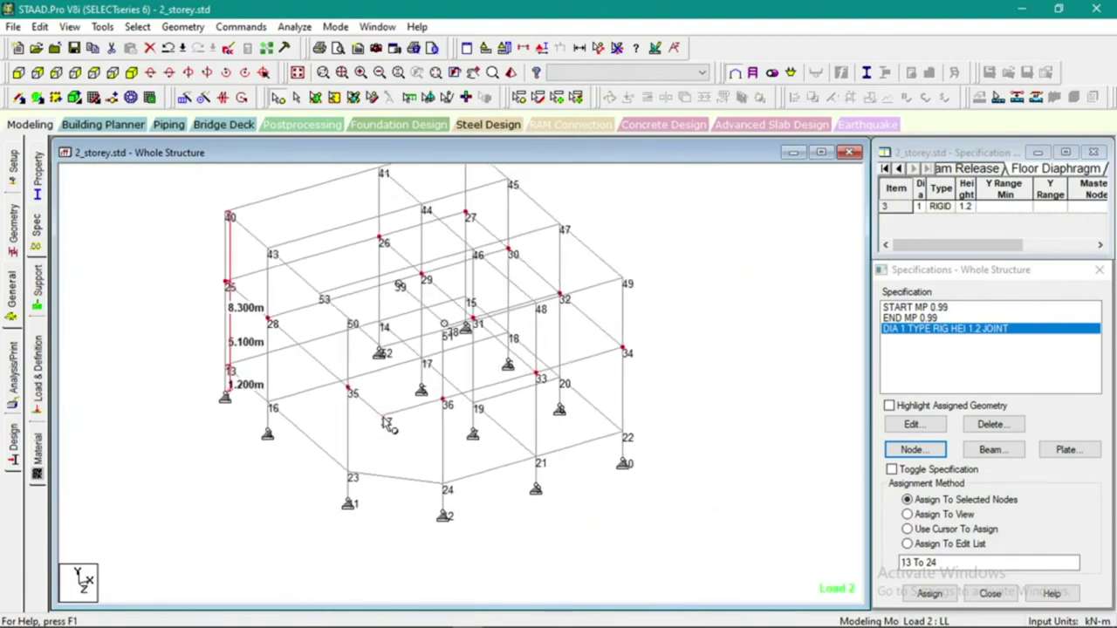
pyautogui.scroll(-1, 595, 402)
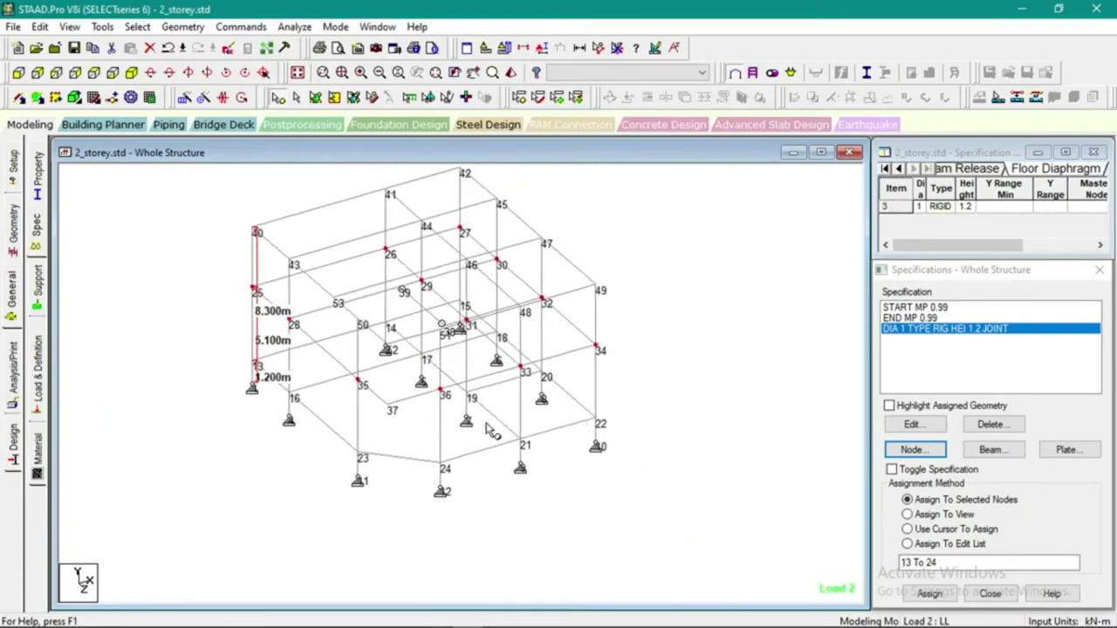
pyautogui.scroll(2, 491, 432)
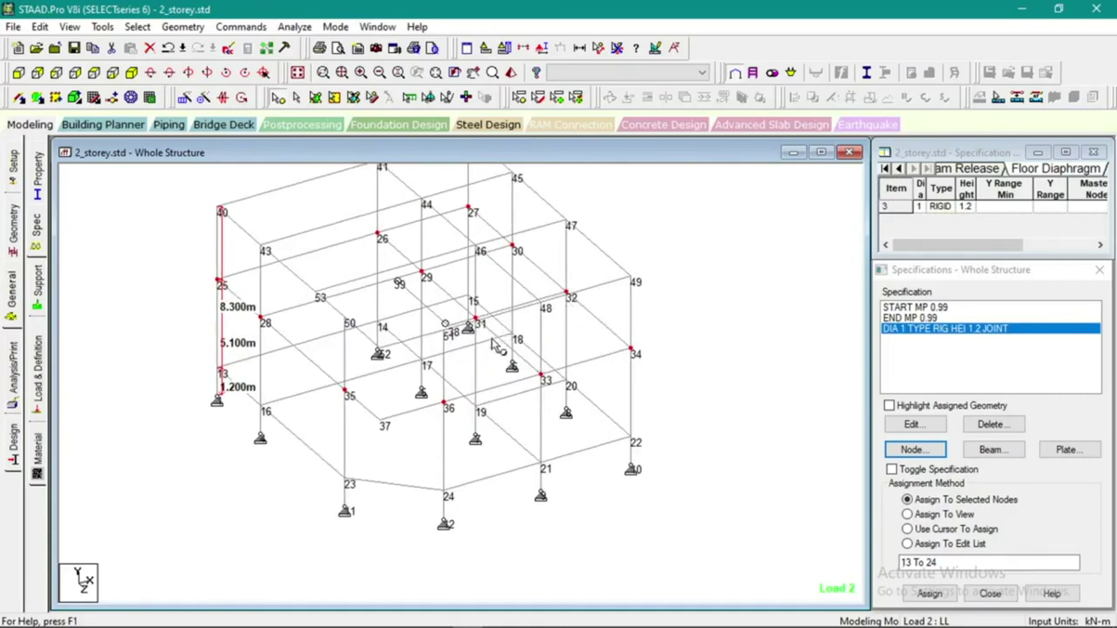
pyautogui.scroll(-1, 428, 284)
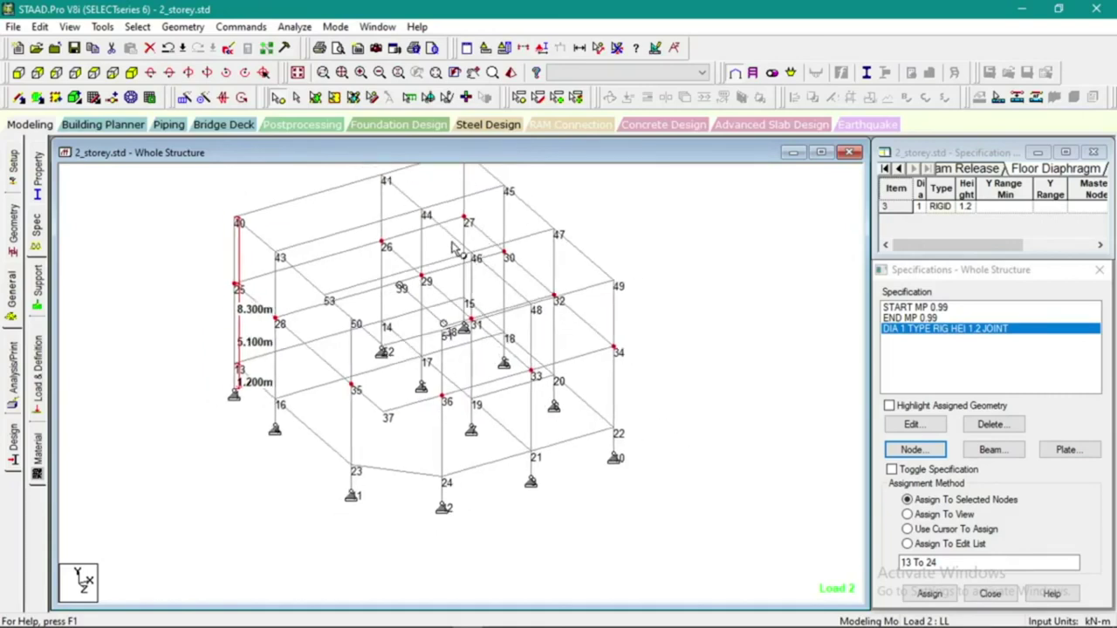
# Create rigid floor diaphragm 2 at a height of 5.1 m for the selected middle floor nodes
pyautogui.click(910, 450)
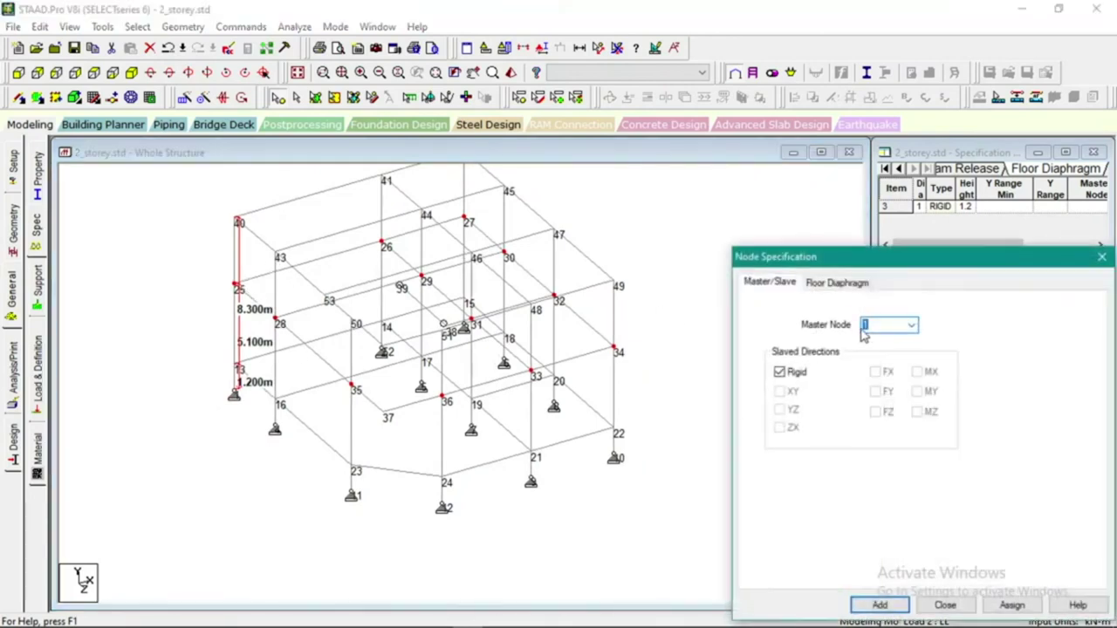
pyautogui.click(837, 282)
pyautogui.click(842, 402)
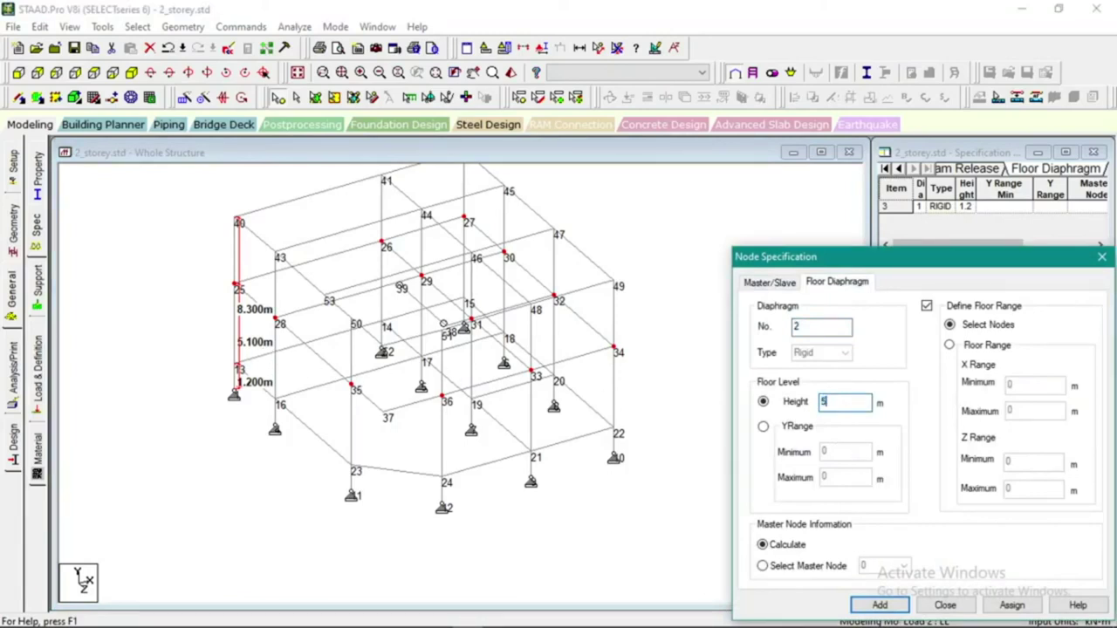
pyautogui.click(1011, 605)
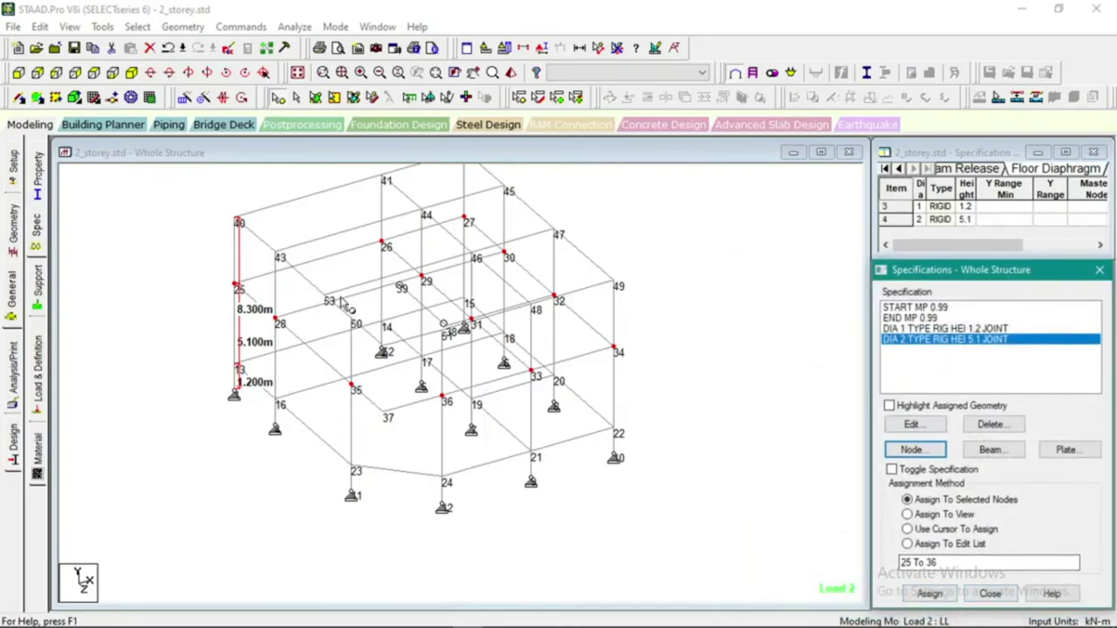
# Select the column nodes 40 to 51 of the roof level, leaving out the overhang nodes 52 and 53
pyautogui.click(17, 72)
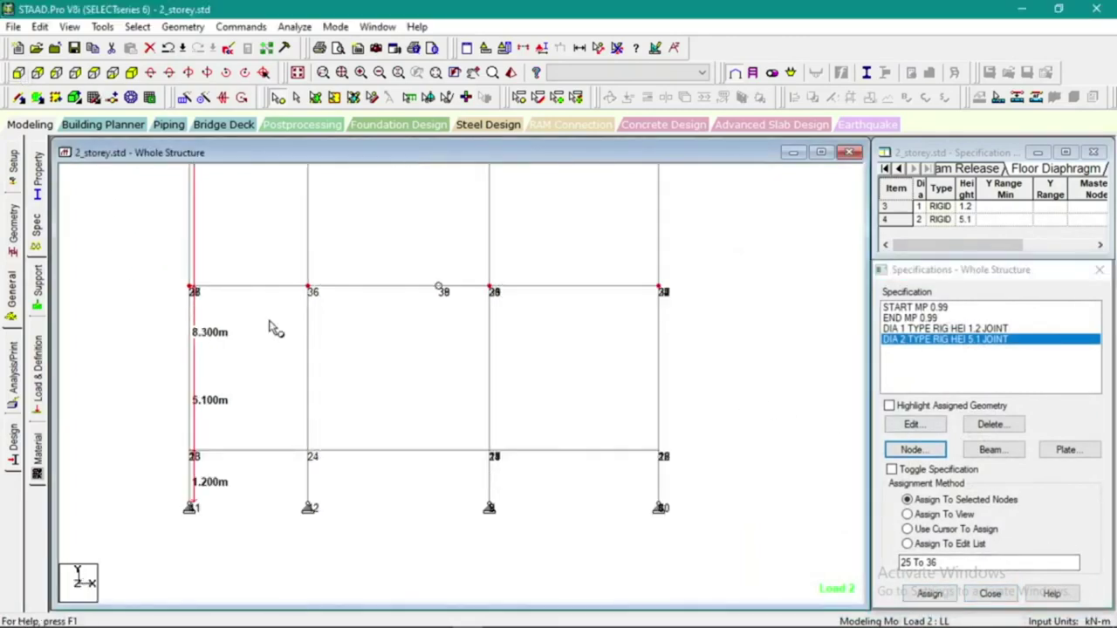
pyautogui.moveTo(236, 207); pyautogui.dragTo(625, 241)
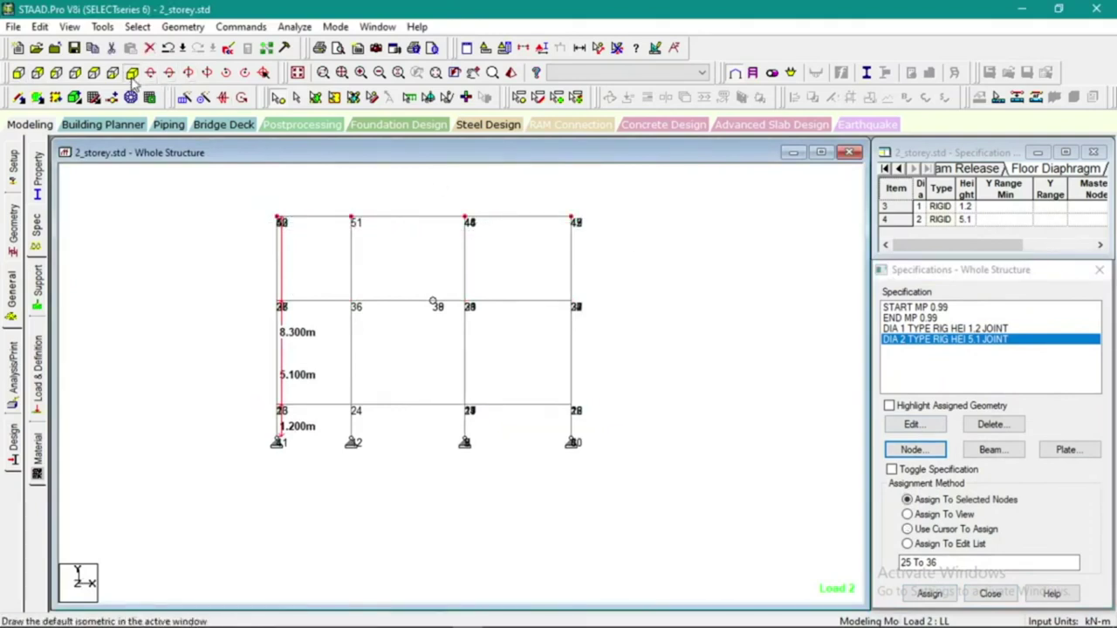
pyautogui.click(131, 73)
pyautogui.scroll(7, 465, 260)
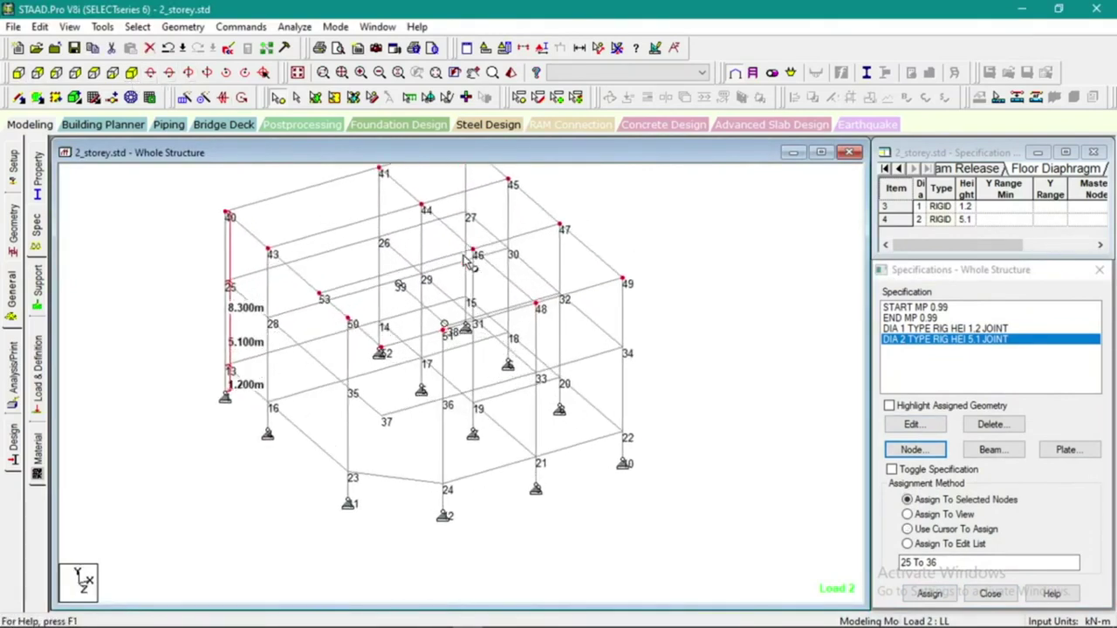
pyautogui.keyDown('ctrl'); pyautogui.click(287, 283); pyautogui.keyUp('ctrl')
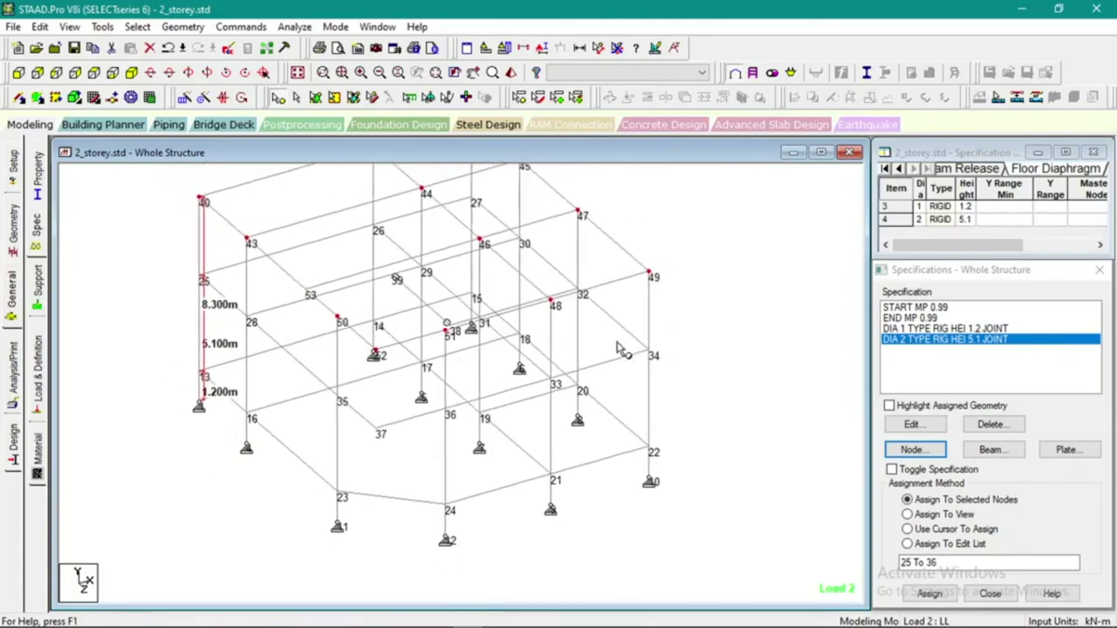
pyautogui.scroll(2, 382, 365)
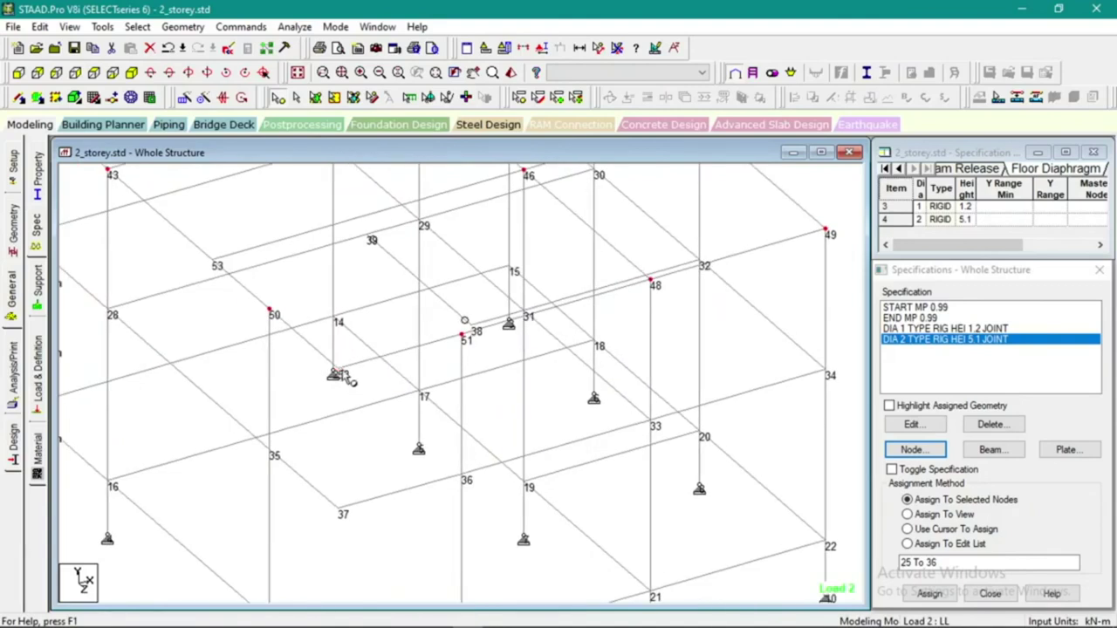
pyautogui.scroll(-3, 479, 416)
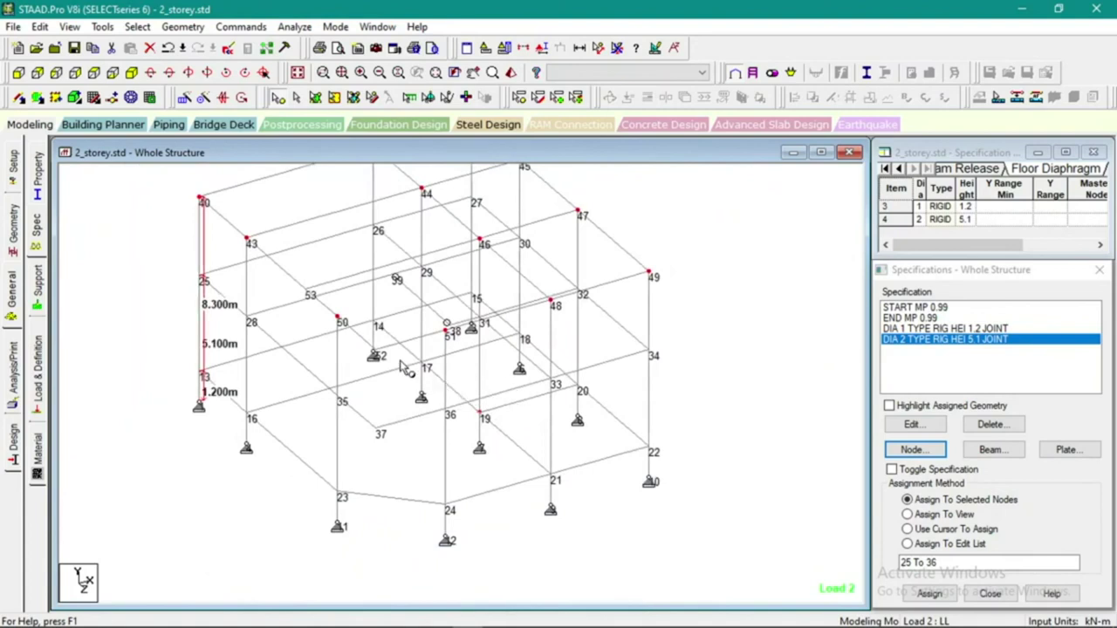
pyautogui.scroll(2, 440, 402)
pyautogui.scroll(-3, 440, 405)
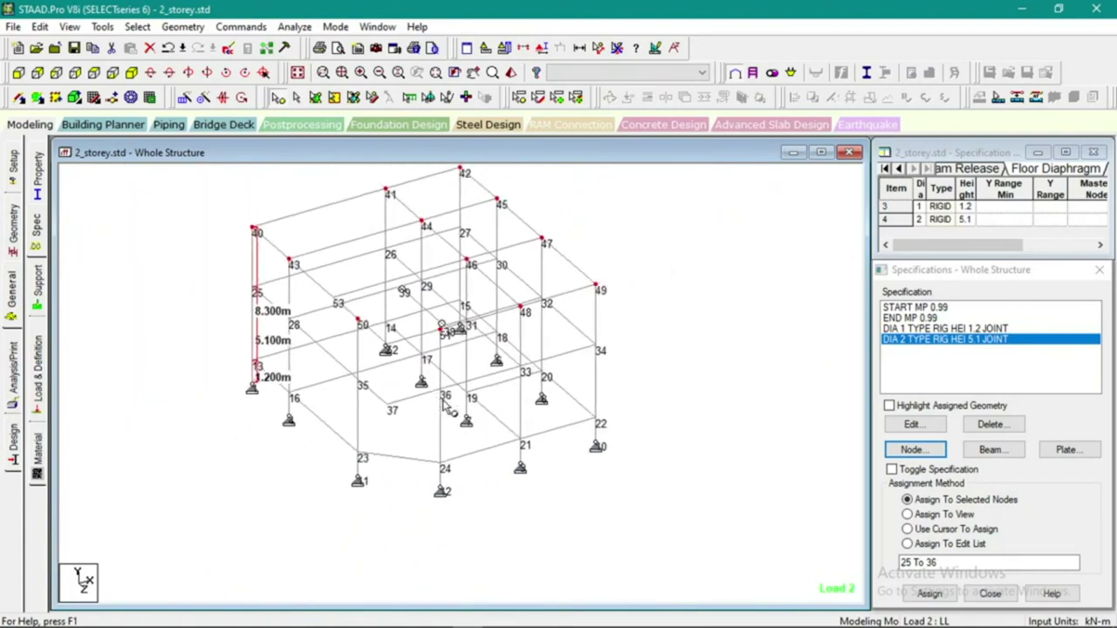
# Create rigid floor diaphragm 3 at a height of 8.3 m for the selected roof nodes
pyautogui.click(914, 450)
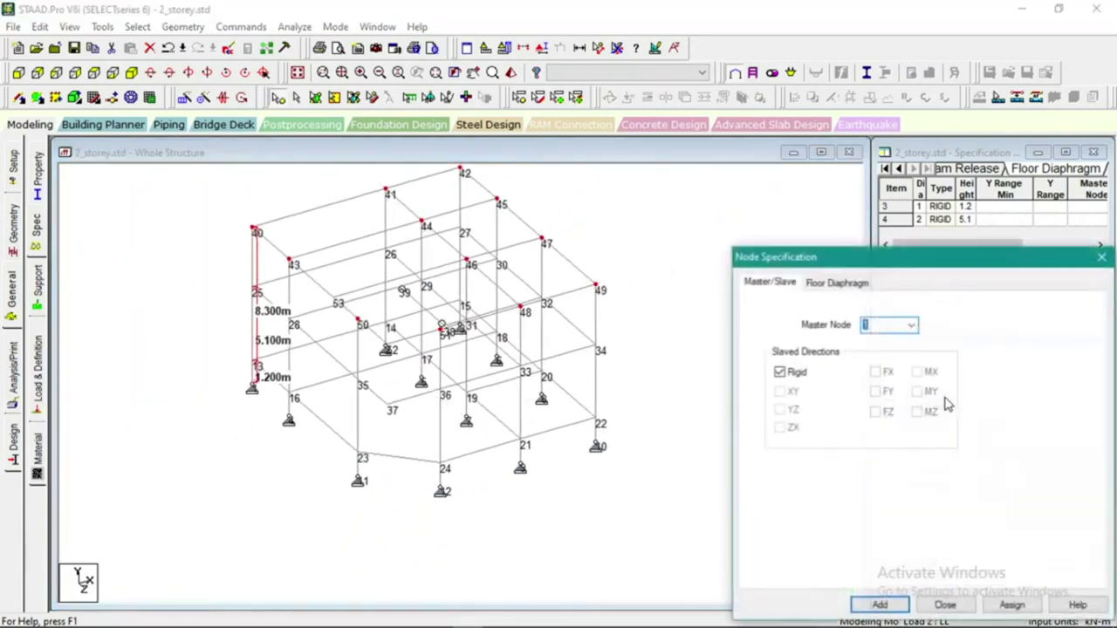
pyautogui.click(836, 283)
pyautogui.doubleClick(836, 402)
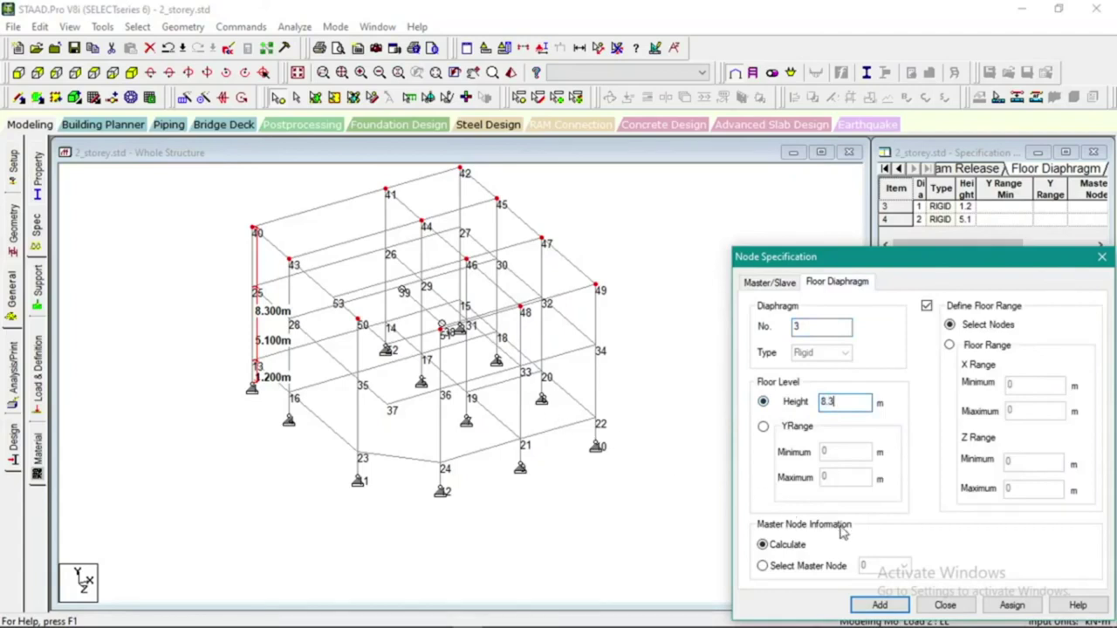
pyautogui.click(1005, 605)
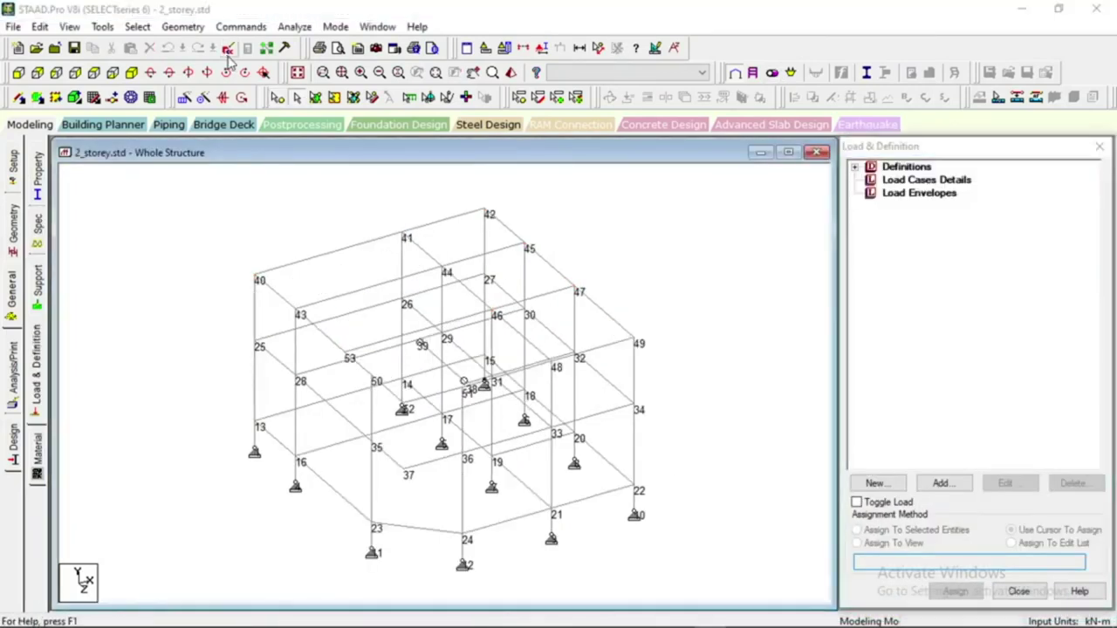
# Add the command line CHECK SOFT STOREY ASCE7 to the STAAD input file, directly below the diaphragm 3 line and before FINISH
pyautogui.click(228, 50)
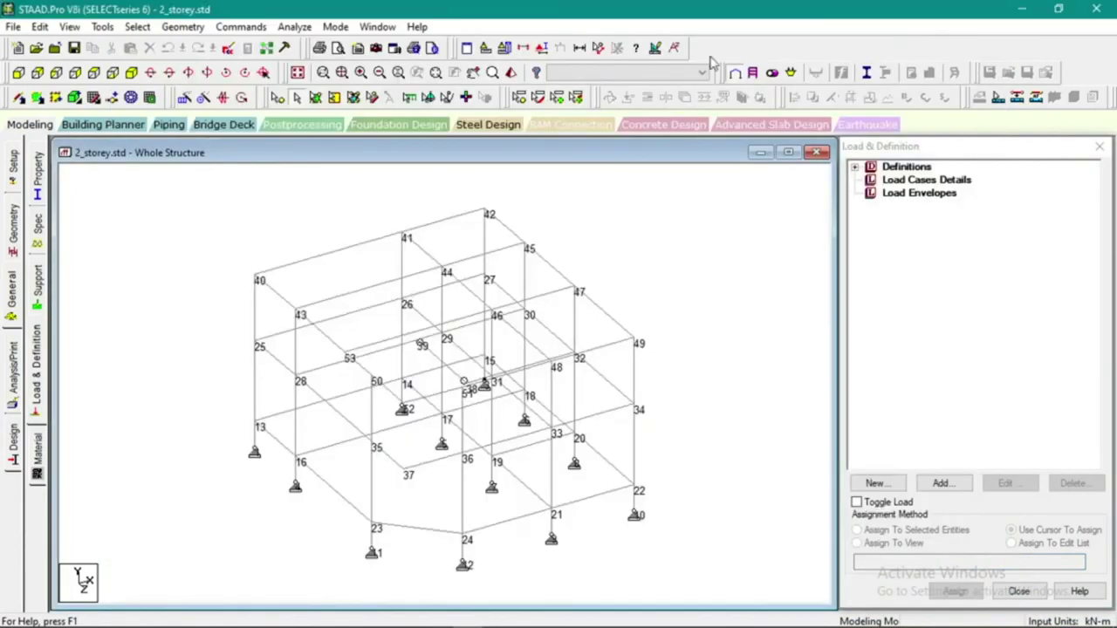
pyautogui.click(996, 32)
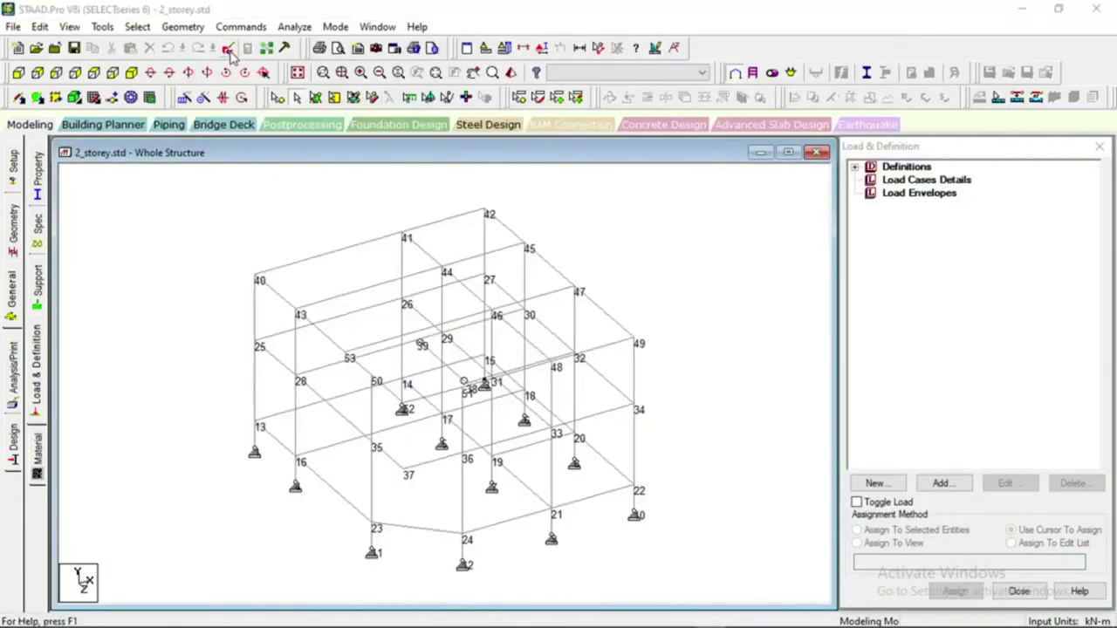
pyautogui.click(229, 51)
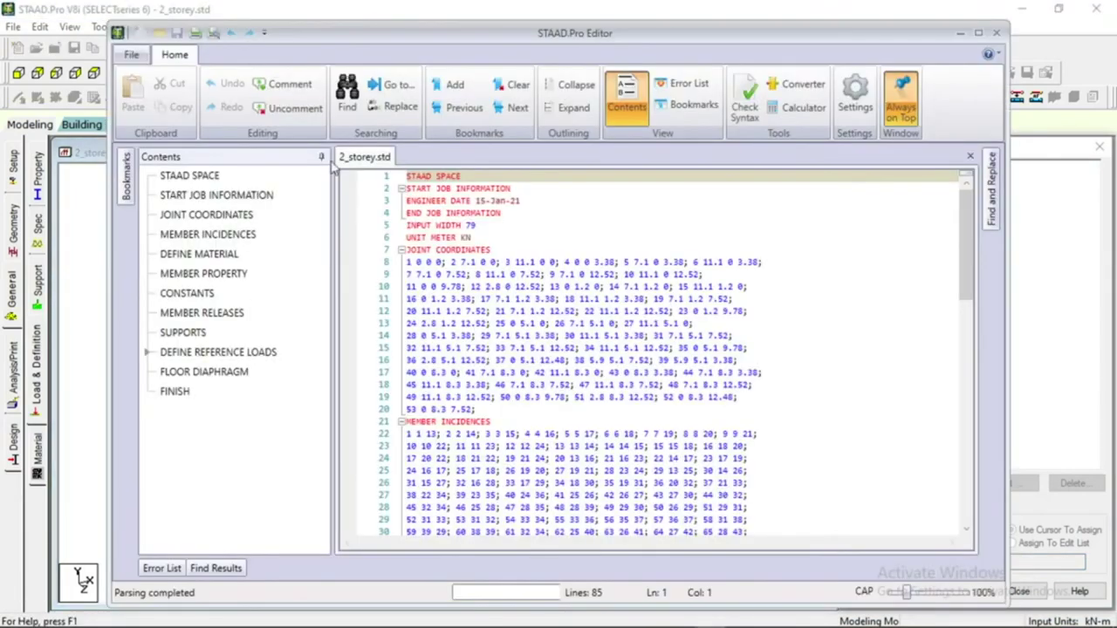
pyautogui.click(763, 410)
pyautogui.scroll(-19, 724, 392)
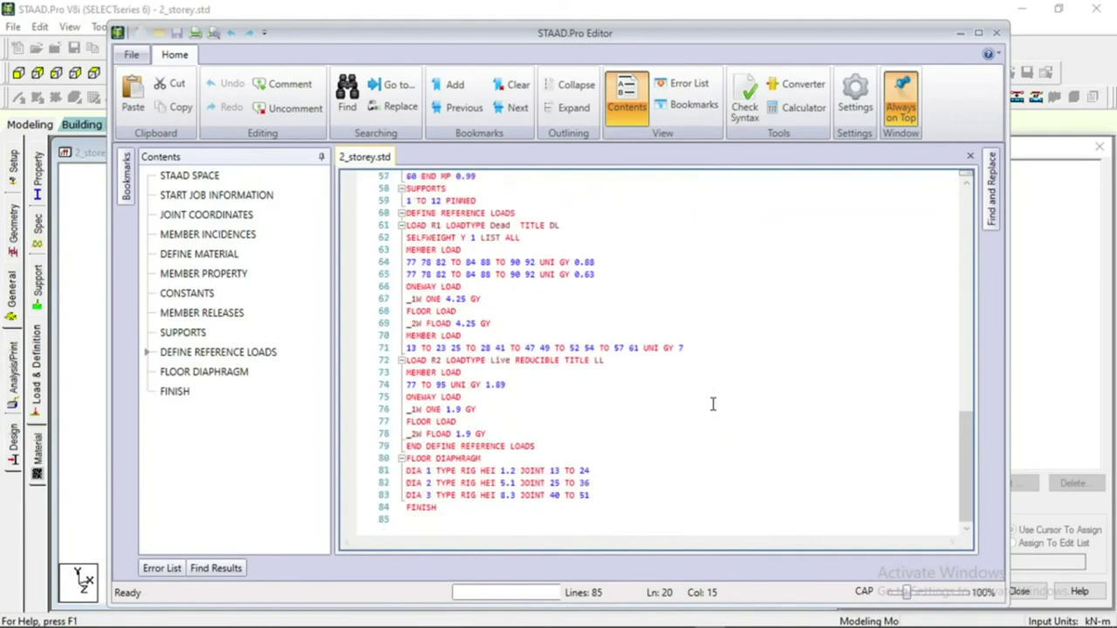
pyautogui.click(610, 495)
pyautogui.press('Return')
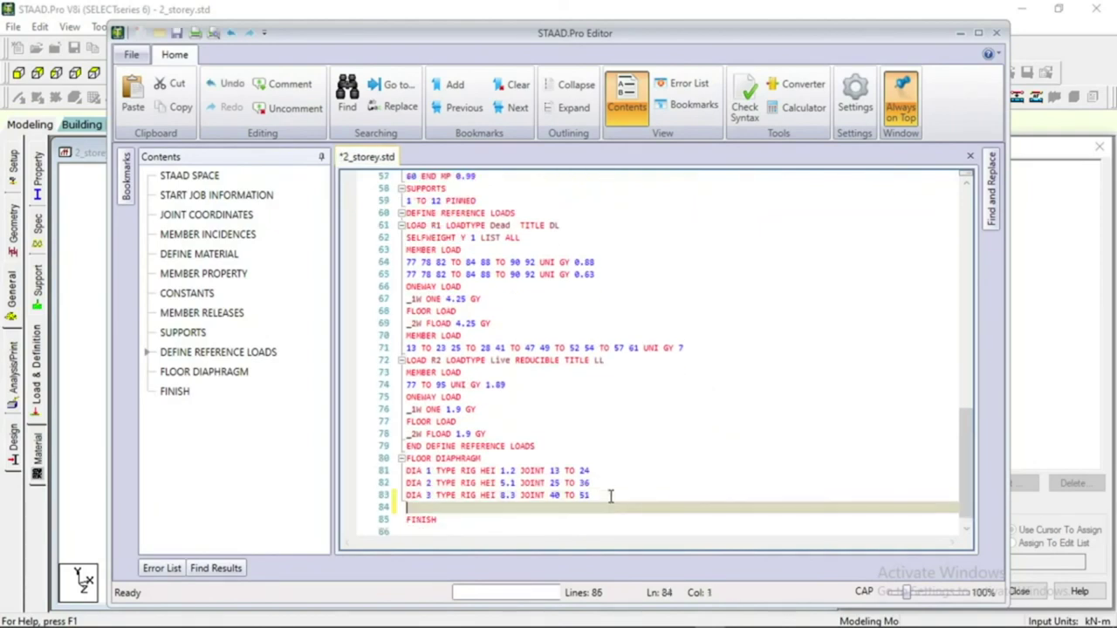
pyautogui.write('CHECK')
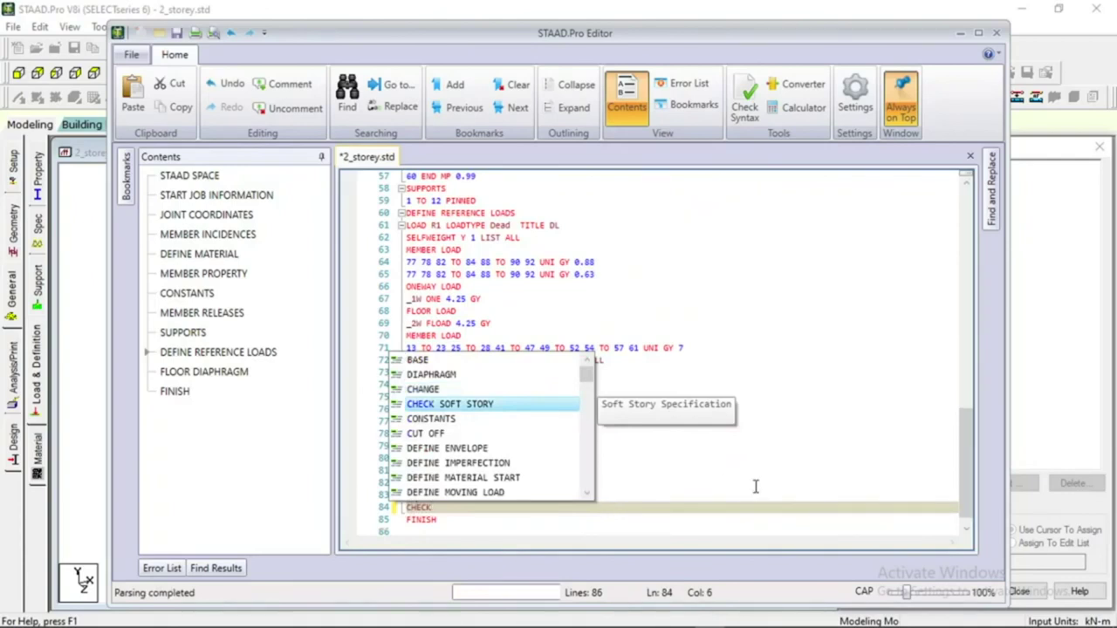
pyautogui.write(' SOFT STOR')
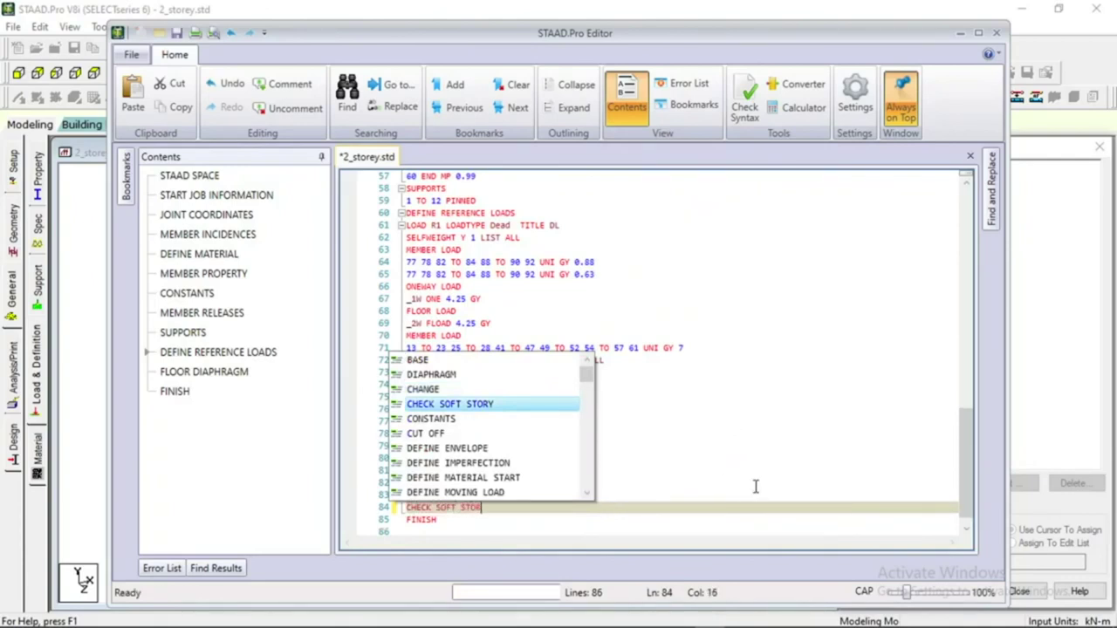
pyautogui.write('EY ASCE7')
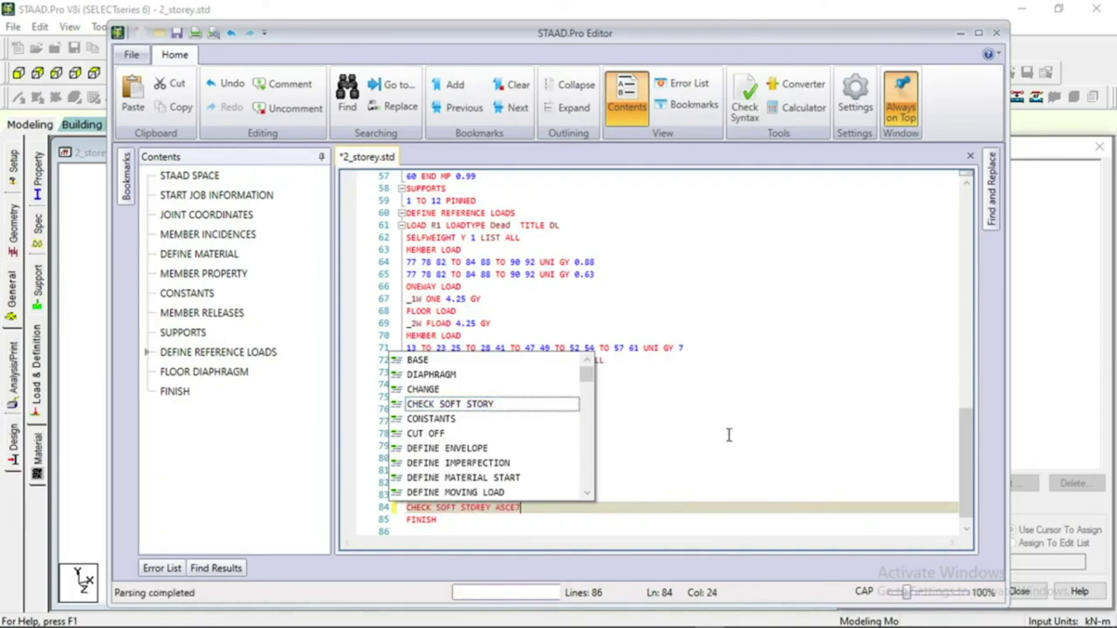
# Save the edited input file and close the editor to return to the structure model
pyautogui.click(663, 417)
pyautogui.click(176, 34)
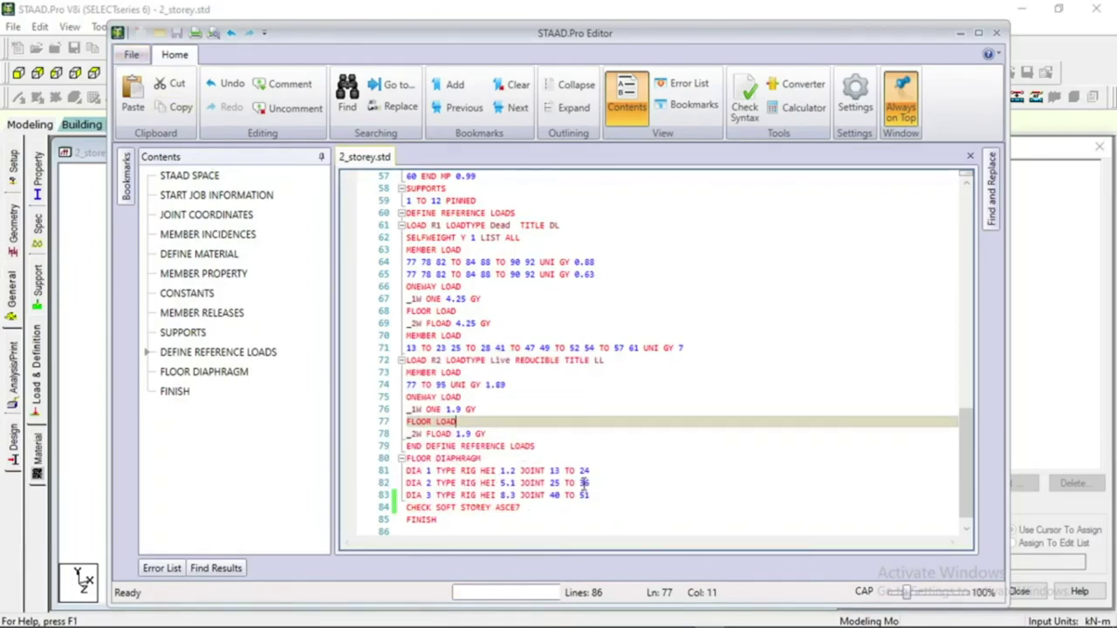
pyautogui.click(996, 33)
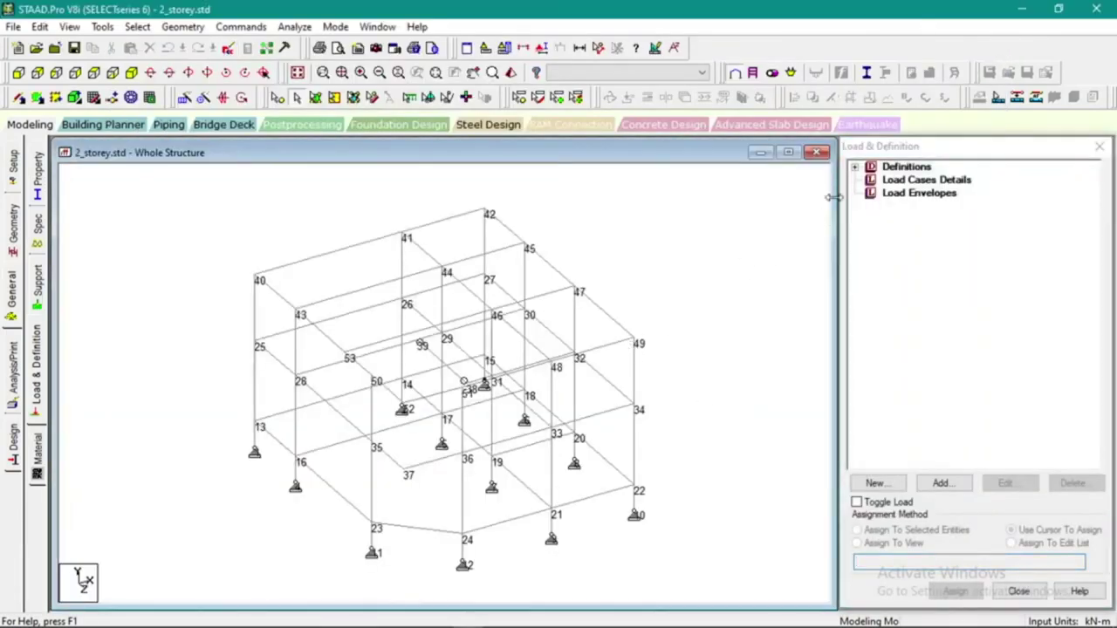
# Start a new seismic definition for the model and set its code type to UBC 1997
pyautogui.click(856, 168)
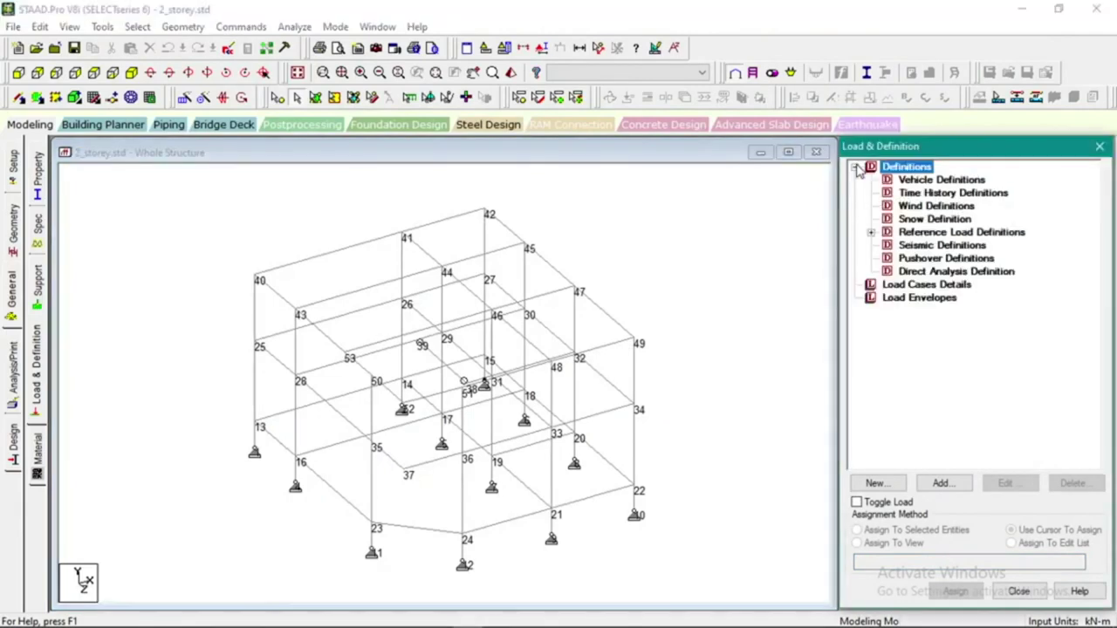
pyautogui.click(871, 233)
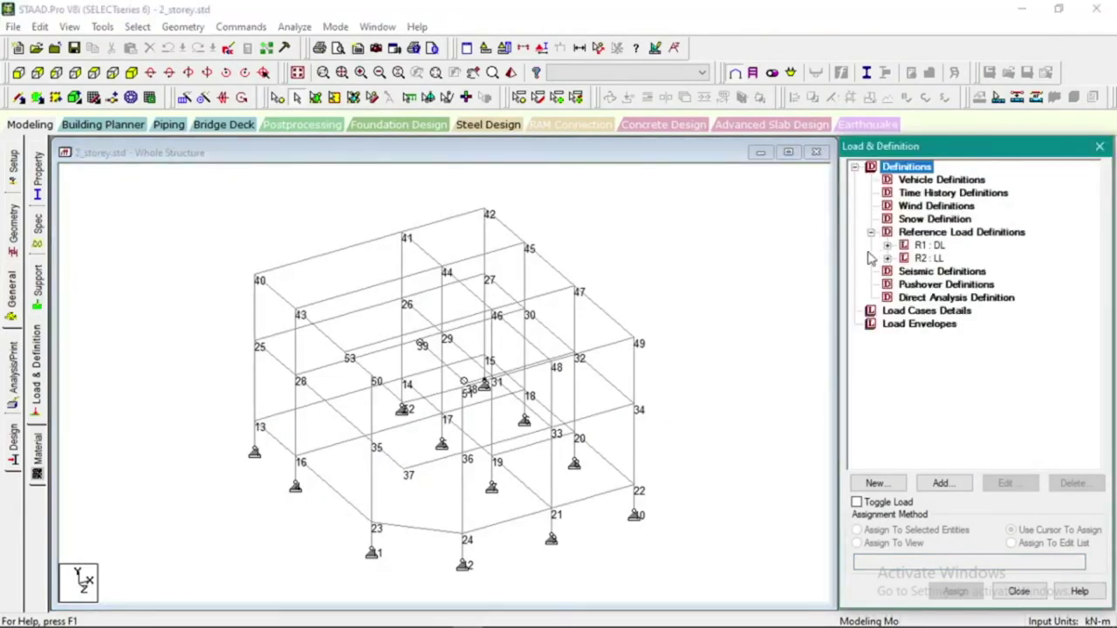
pyautogui.click(949, 275)
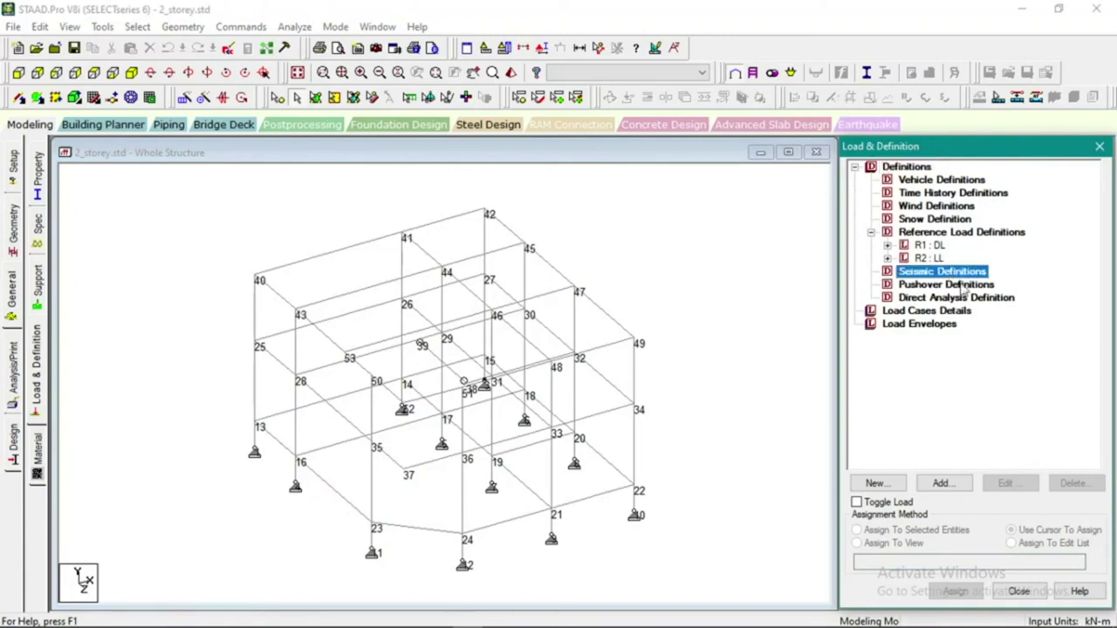
pyautogui.click(956, 482)
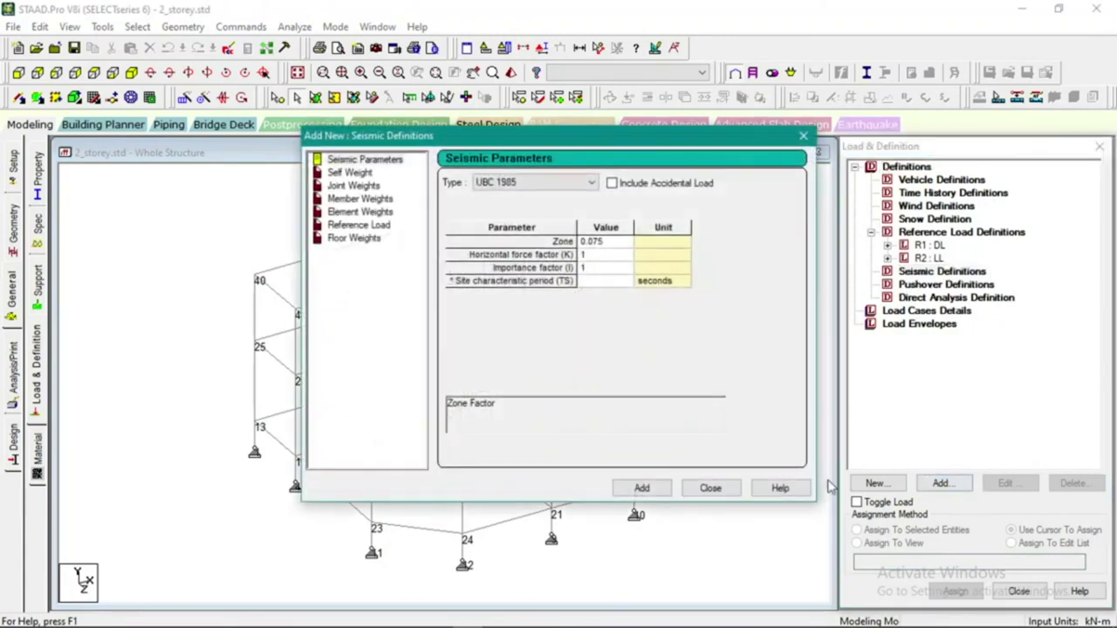
pyautogui.click(592, 182)
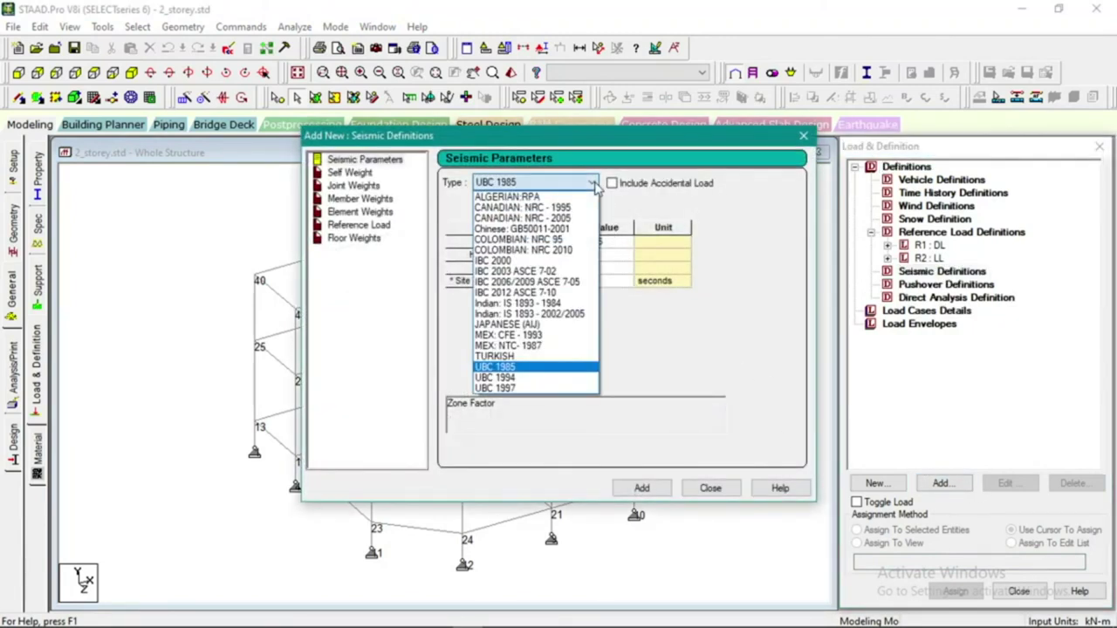
pyautogui.click(547, 389)
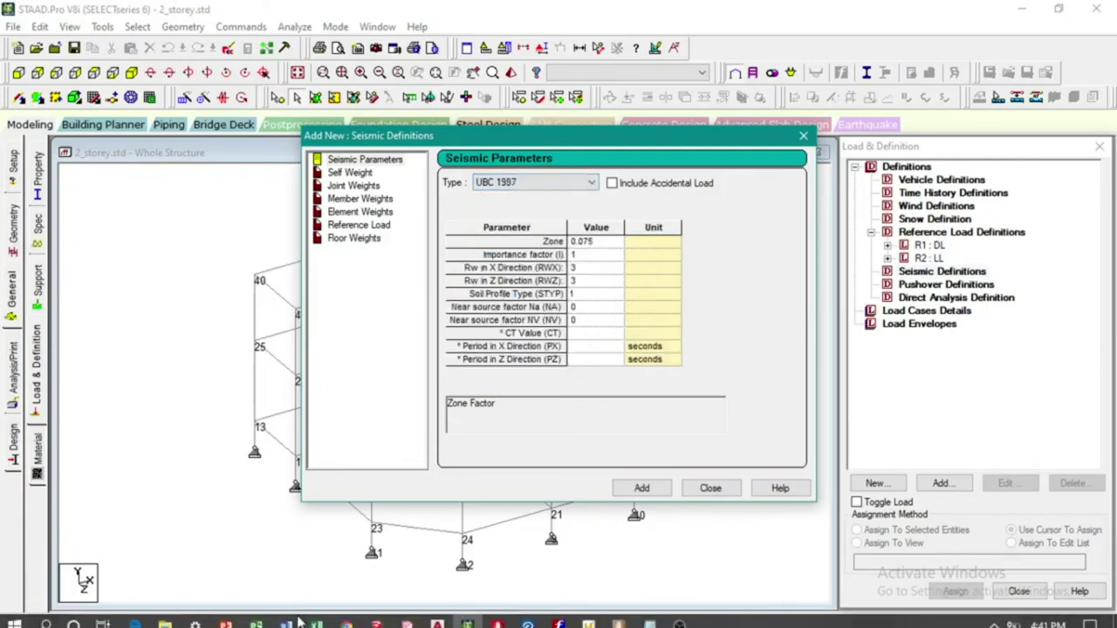
# Switch to the Excel workbook LOADGEN_2NewManila.xlsm and show its seismic parameters table beside the seismic definition dialog
pyautogui.click(315, 620)
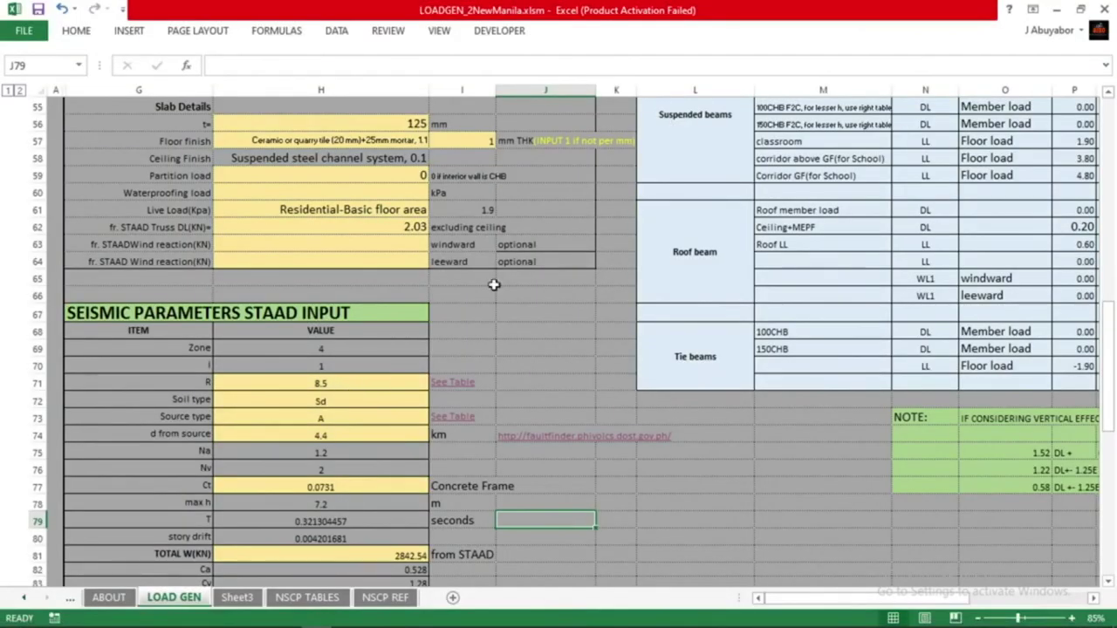
pyautogui.moveTo(735, 13); pyautogui.dragTo(592, 209)
pyautogui.moveTo(887, 303); pyautogui.dragTo(425, 304)
pyautogui.moveTo(240, 215); pyautogui.dragTo(234, 89)
pyautogui.scroll(-4, 233, 299)
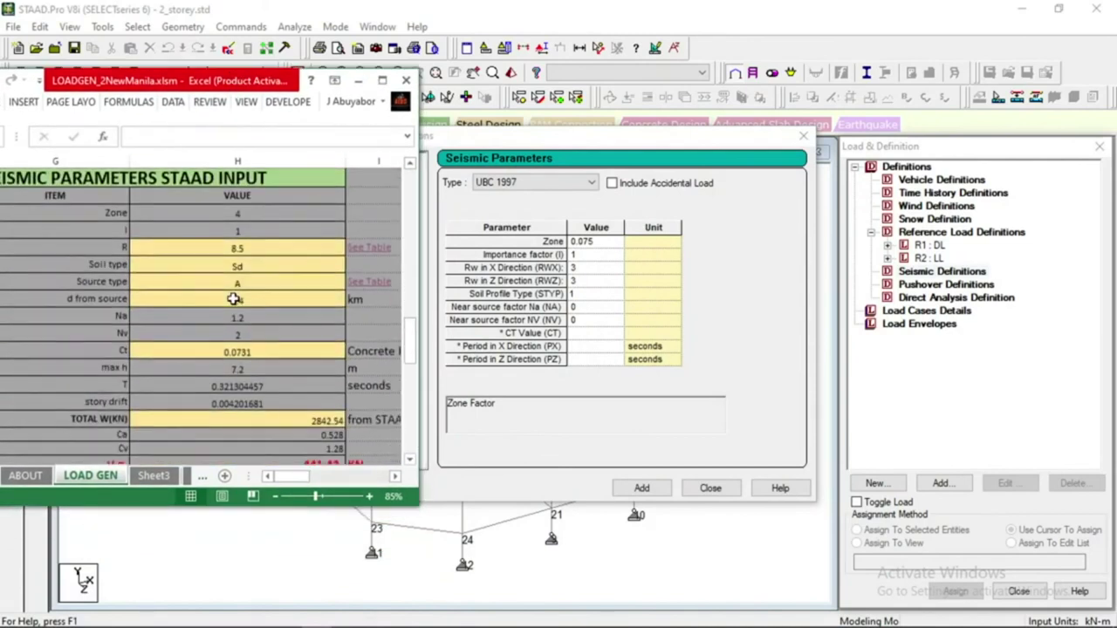
# Set the seismic zone factor to 0.4 in the UBC 1997 parameters
pyautogui.click(608, 247)
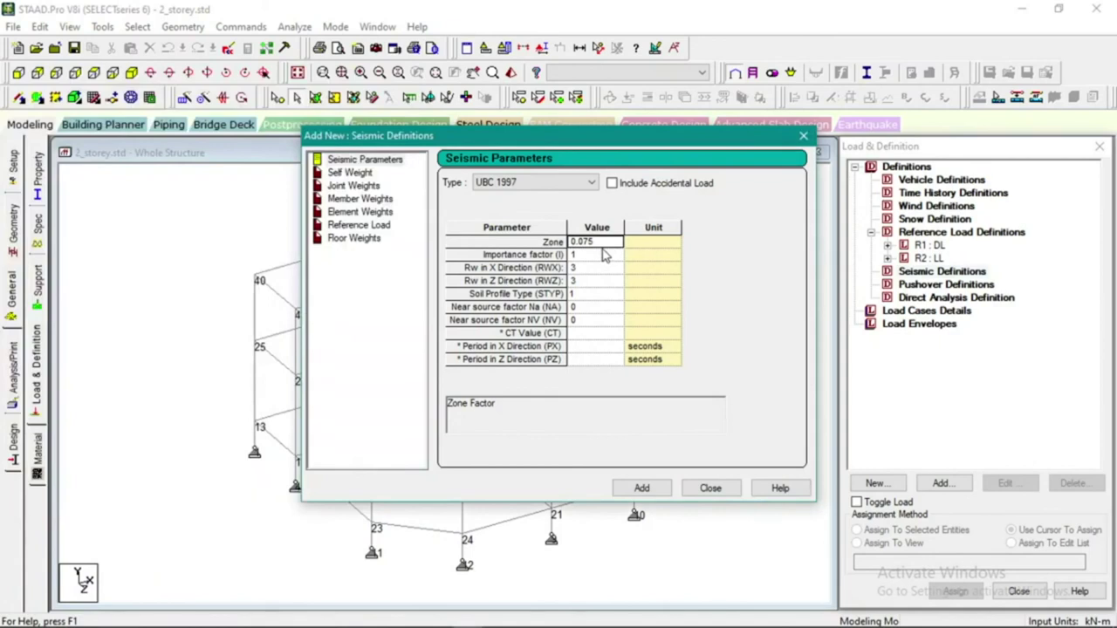
pyautogui.write('0.4')
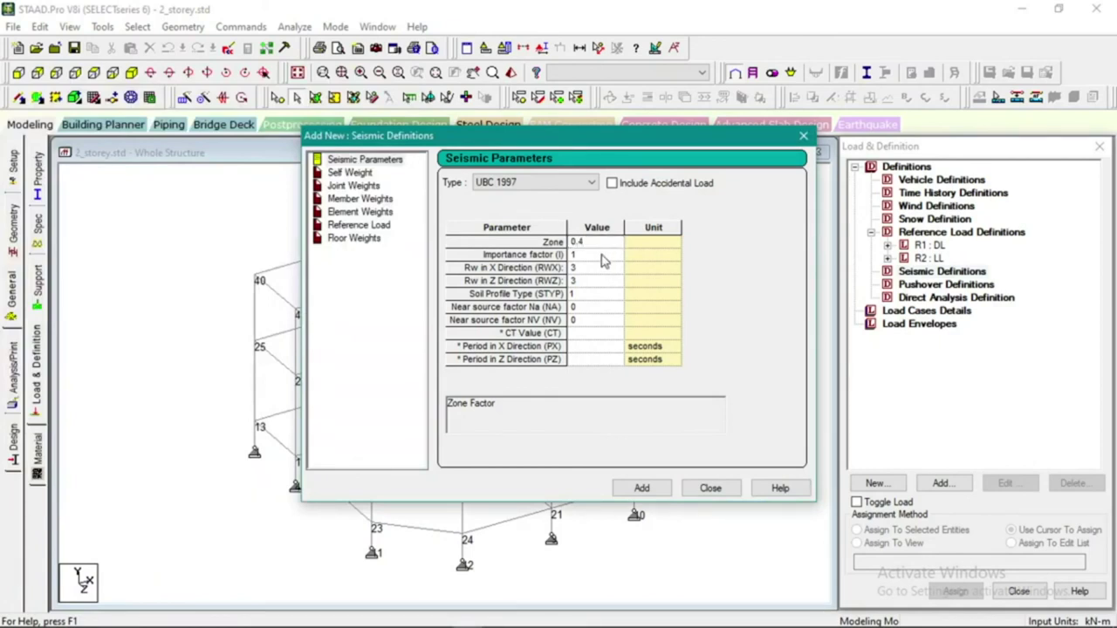
pyautogui.click(600, 255)
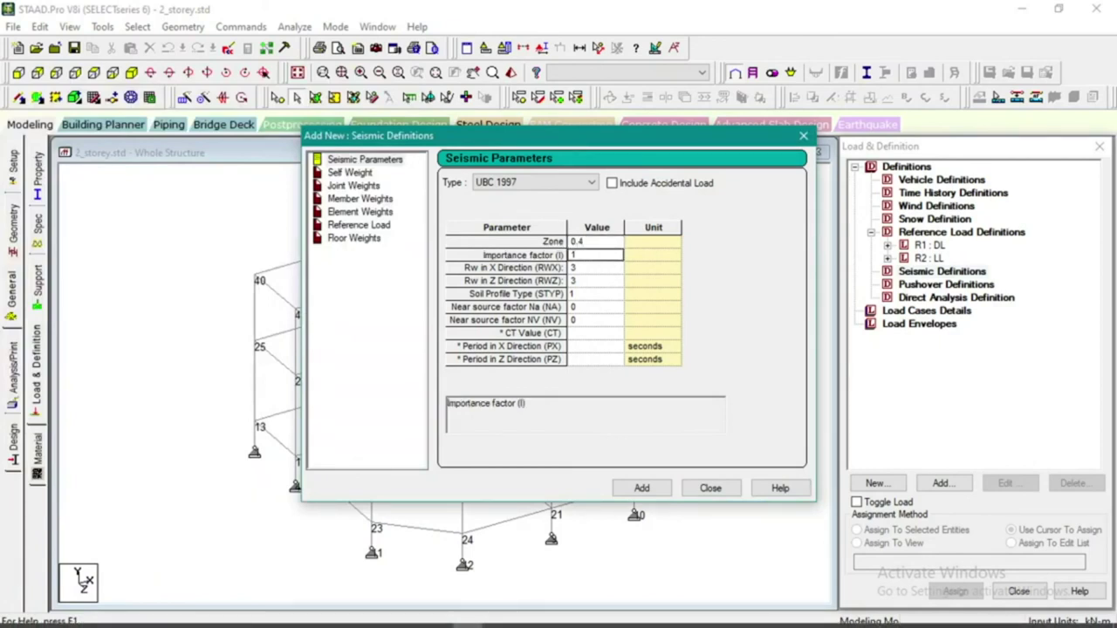
# Arrange the Excel workbook and STAAD.Pro side by side, with the seismic definition dialog clear of the spreadsheet's parameter values
pyautogui.click(316, 616)
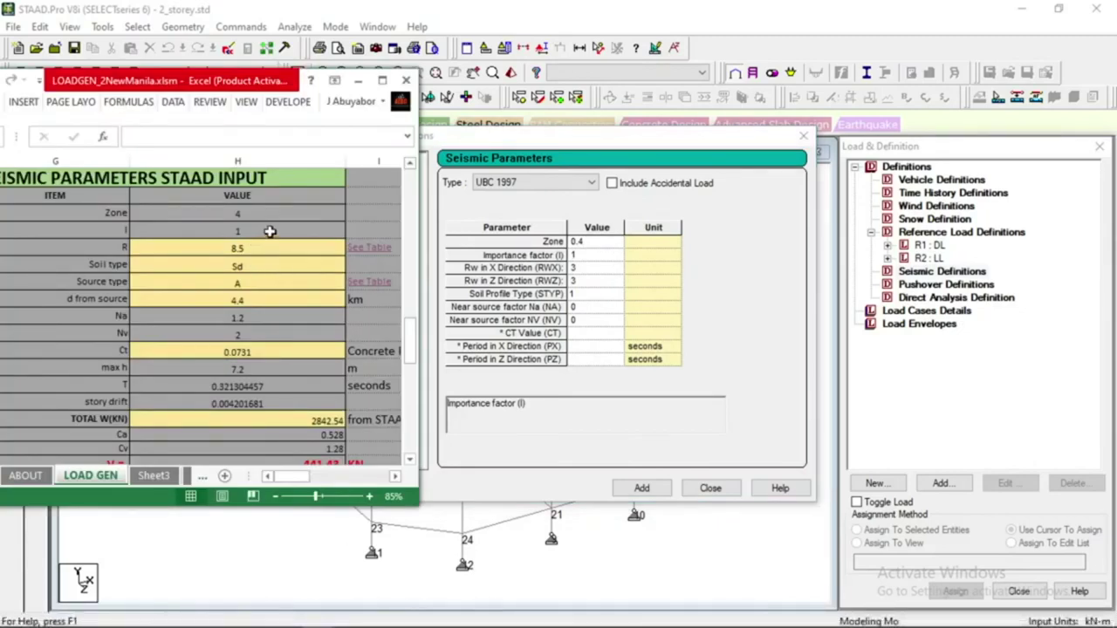
pyautogui.click(676, 39)
pyautogui.press('super+Right')
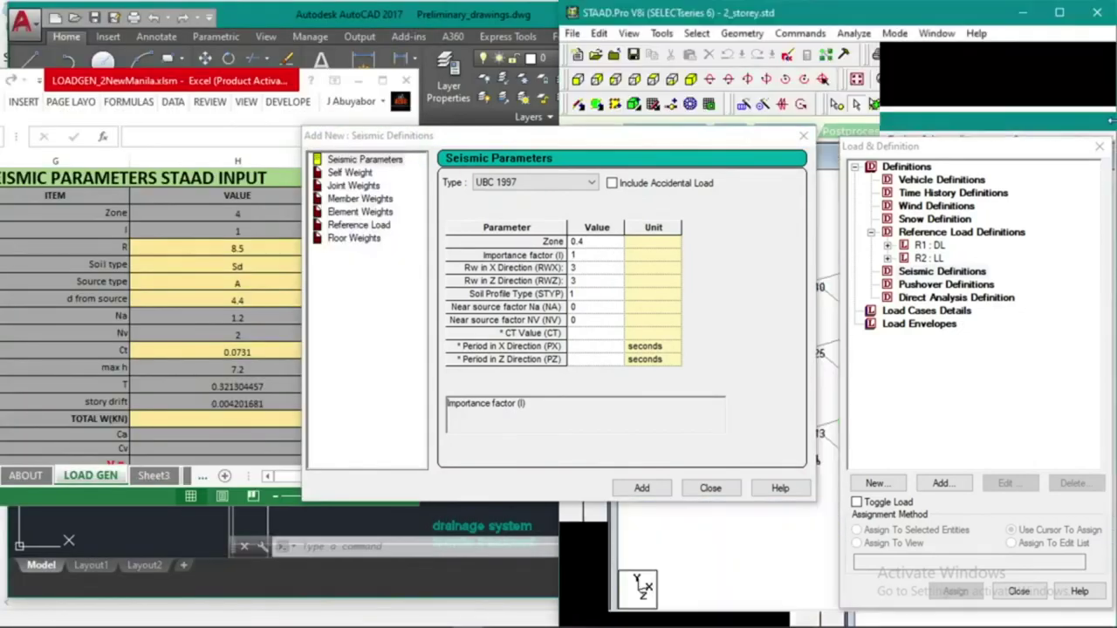
pyautogui.click(164, 167)
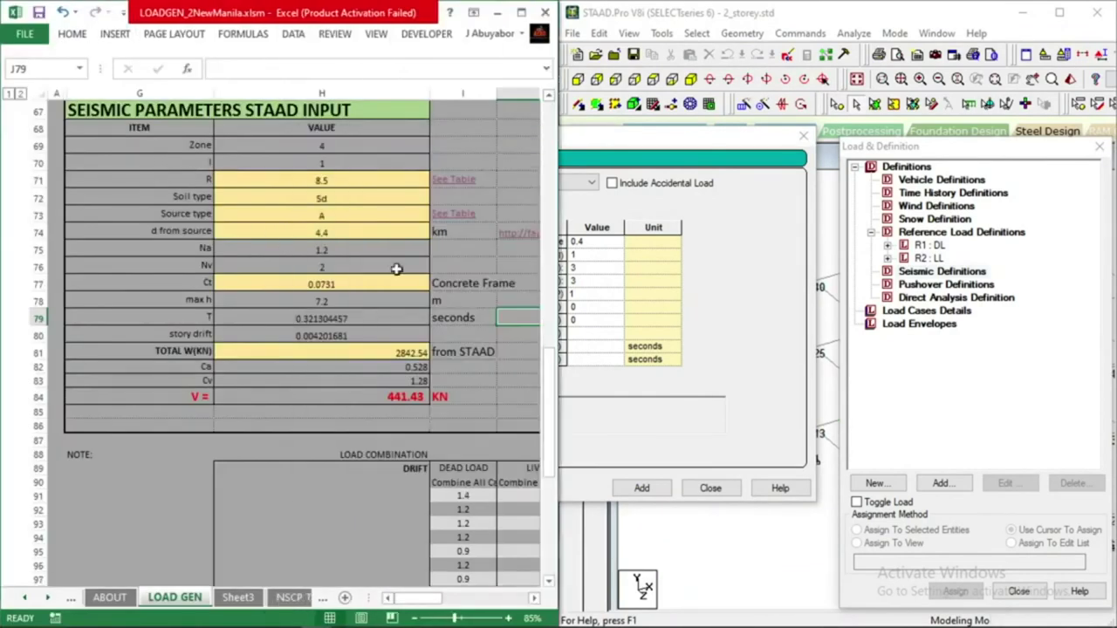
pyautogui.click(755, 263)
pyautogui.moveTo(636, 140); pyautogui.dragTo(825, 135)
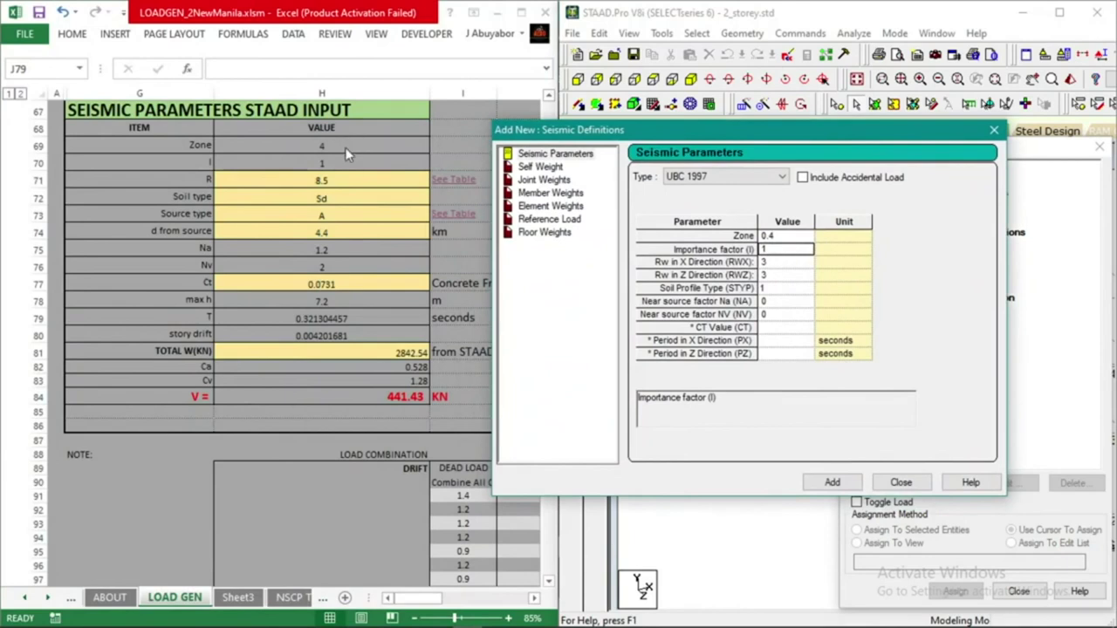
# Set Rw in both the X and Z directions to 8.5 and the soil profile type to 4
pyautogui.click(790, 263)
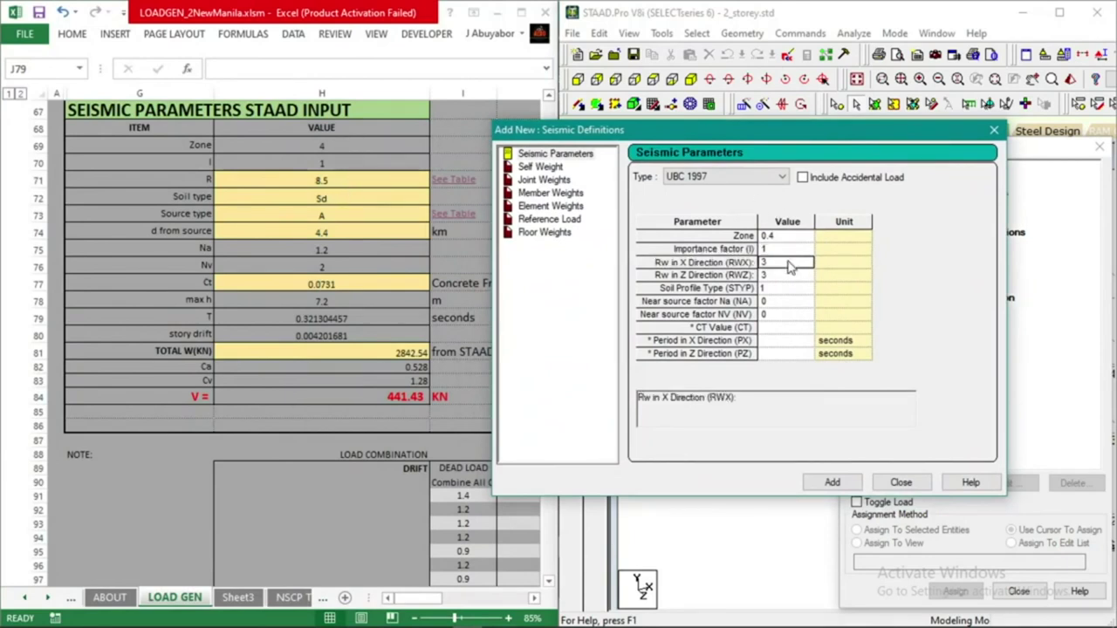
pyautogui.write('9')
pyautogui.click(789, 277)
pyautogui.write('8.5')
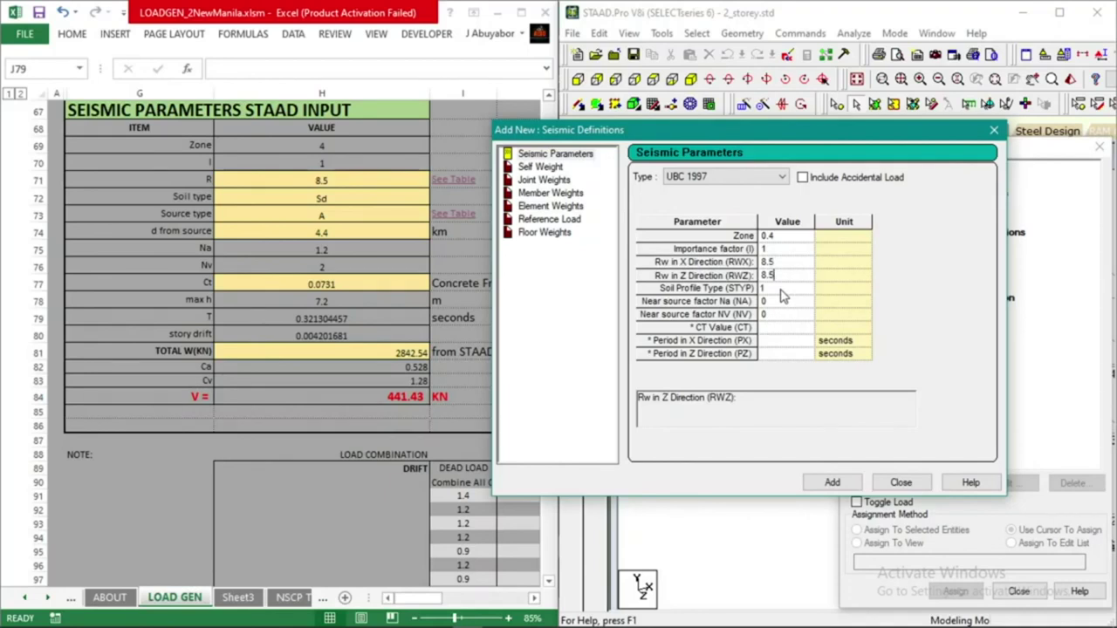
pyautogui.click(782, 290)
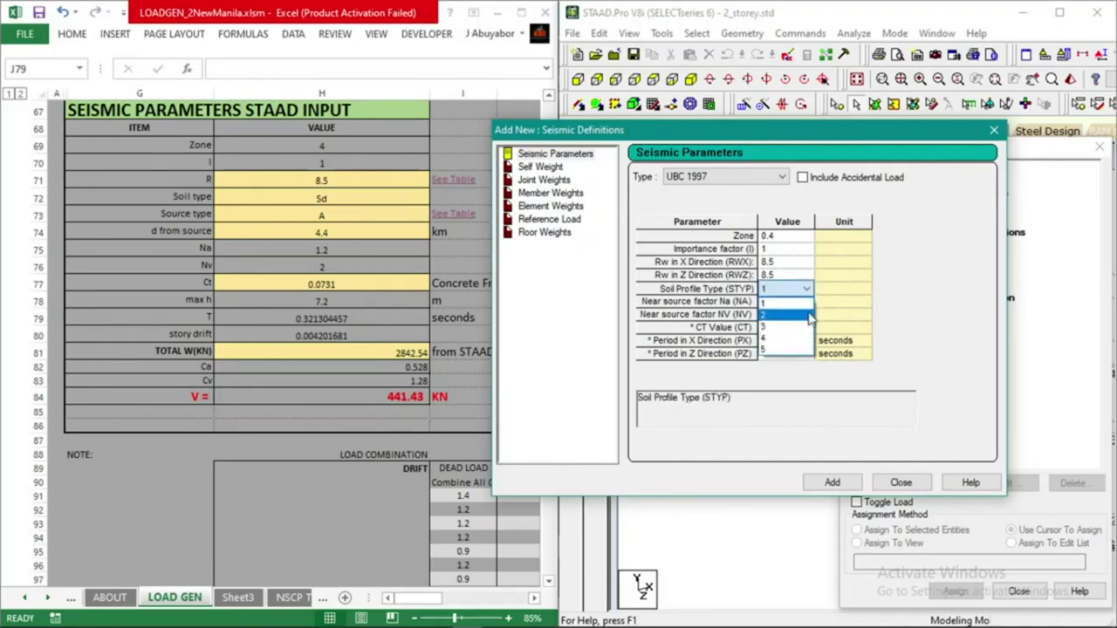
pyautogui.click(804, 342)
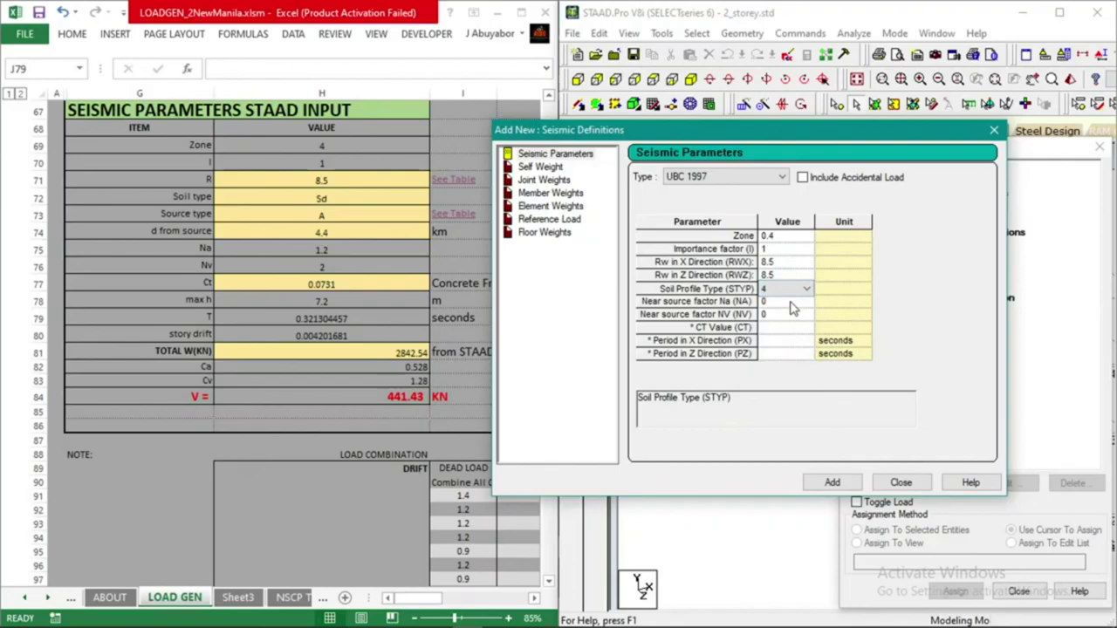
# Set near source factors Na to 1.2 and Nv to 2 and the CT value to 0.0731, and add the seismic parameters to the model
pyautogui.click(791, 302)
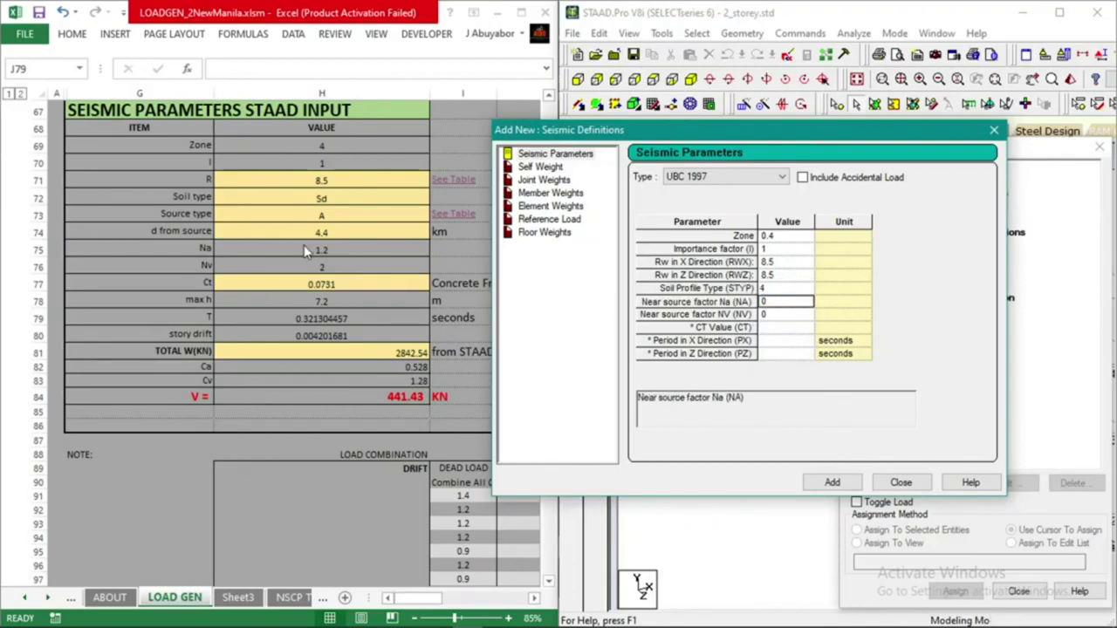
pyautogui.write('1.2')
pyautogui.click(788, 317)
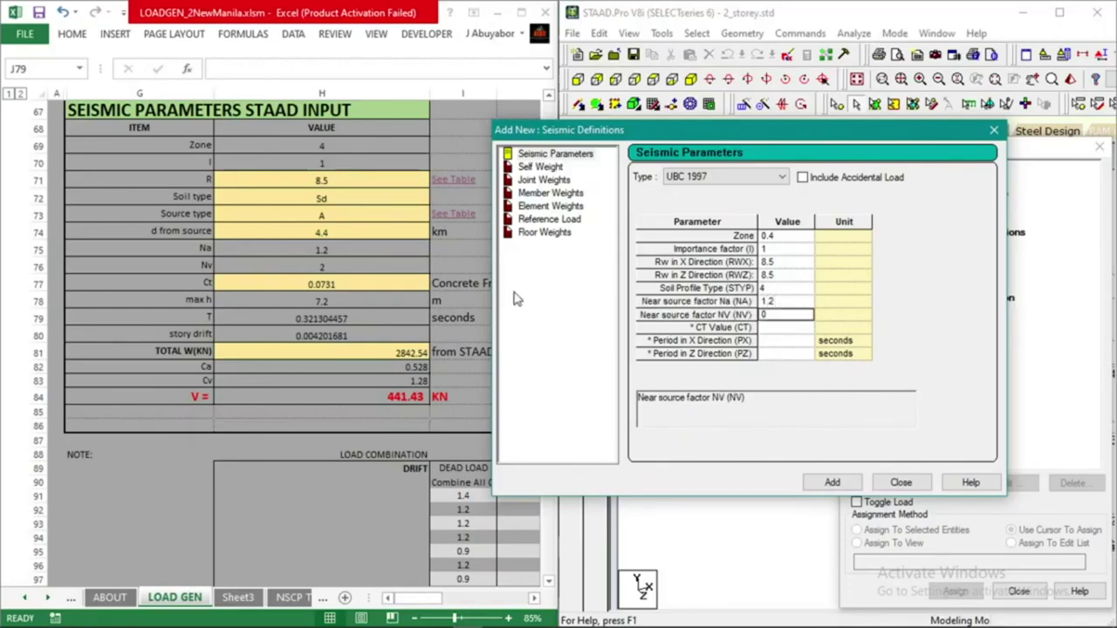
pyautogui.write('2')
pyautogui.click(783, 328)
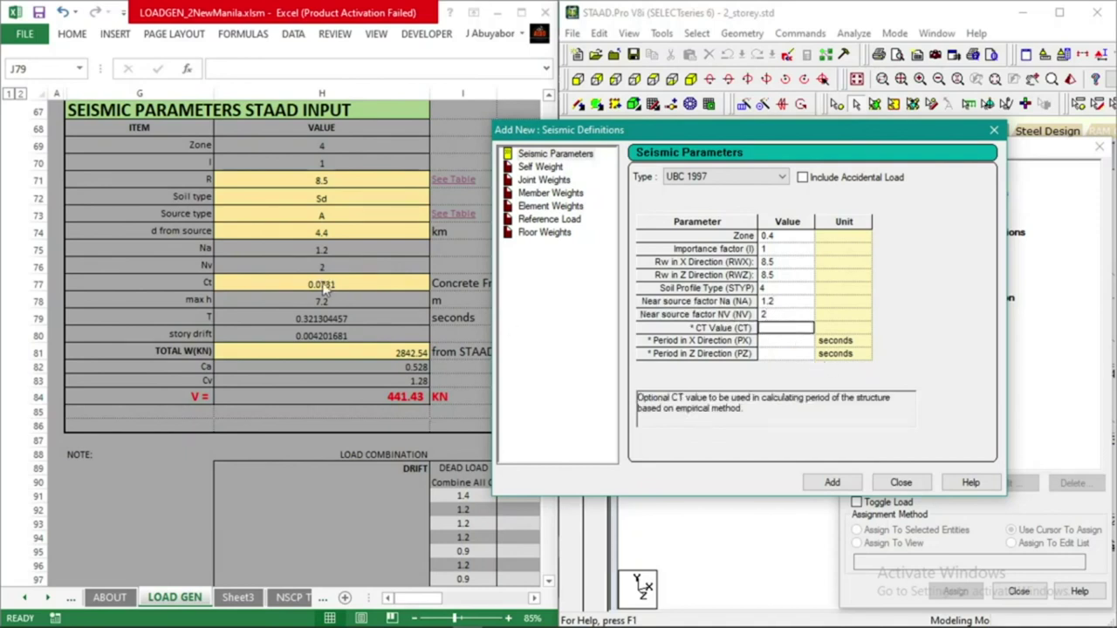
pyautogui.write('0.0731')
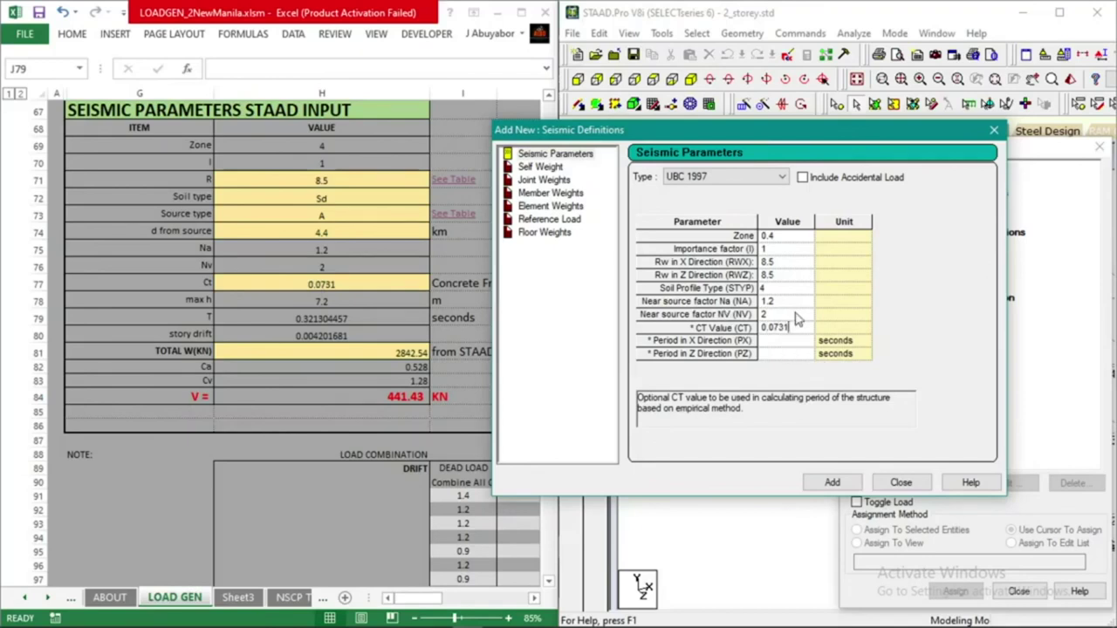
pyautogui.click(796, 316)
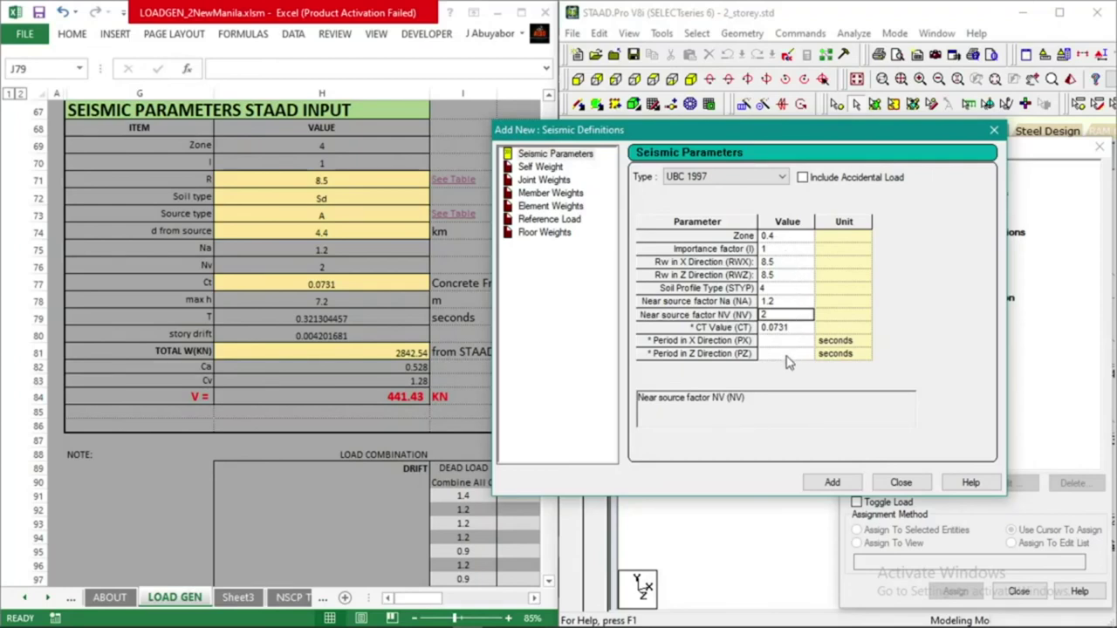
pyautogui.click(830, 484)
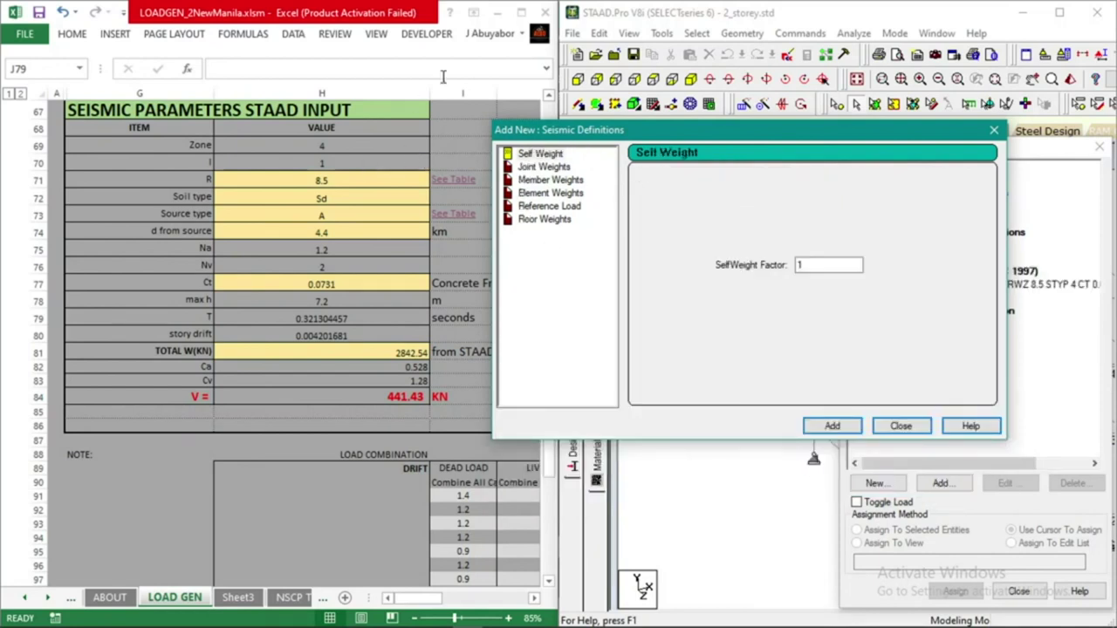
# Maximize the STAAD.Pro window and dismiss the dialog for adding seismic weights
pyautogui.doubleClick(674, 14)
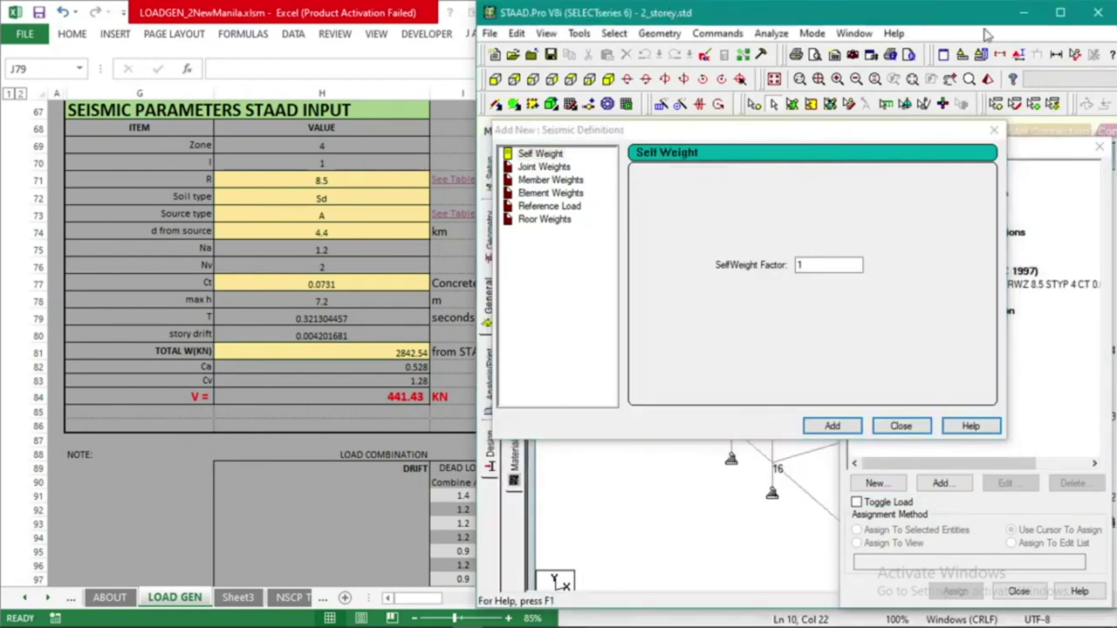
pyautogui.click(1060, 13)
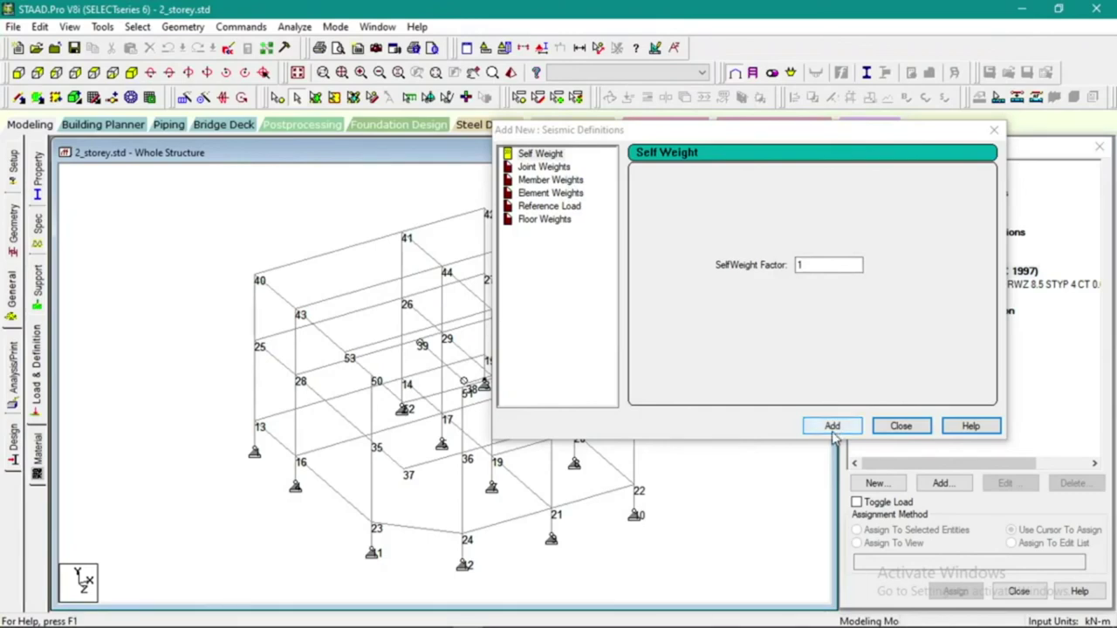
pyautogui.click(547, 208)
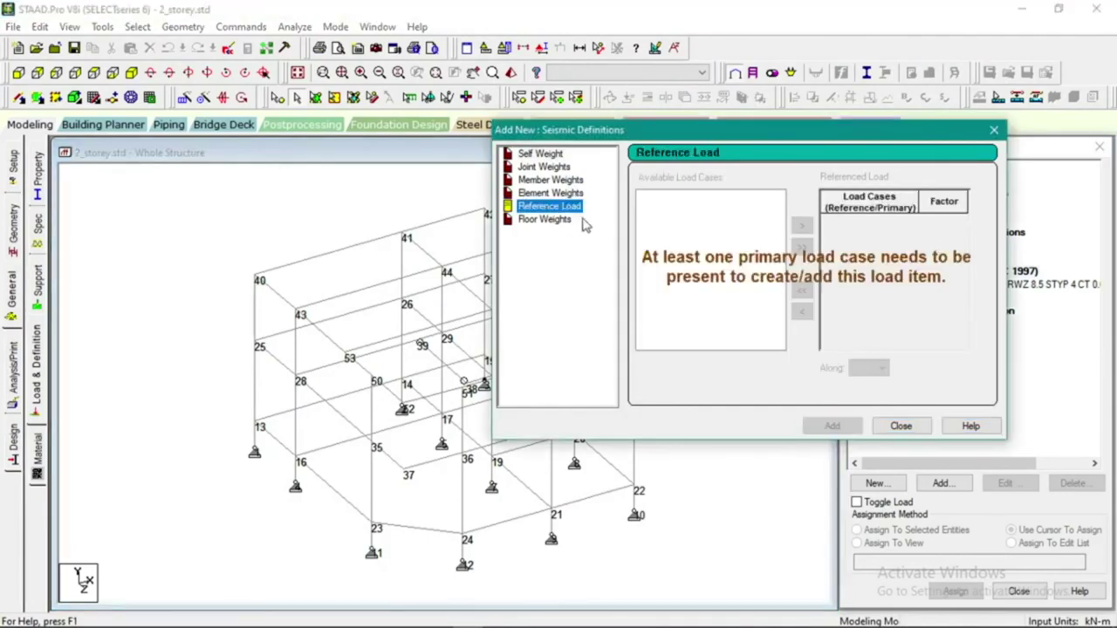
pyautogui.click(901, 425)
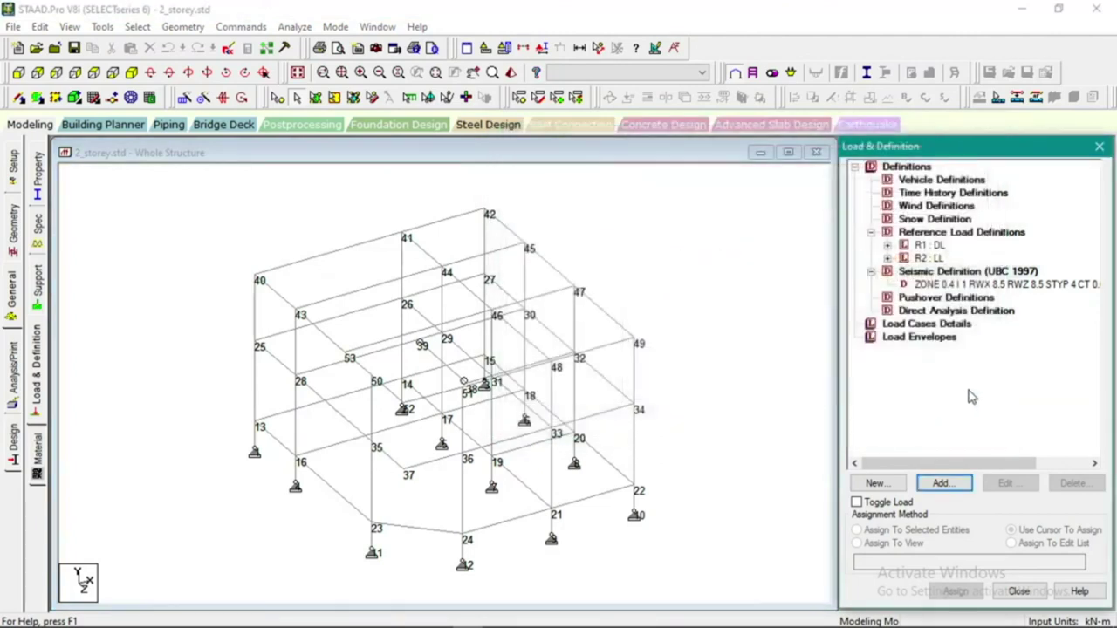
pyautogui.click(974, 285)
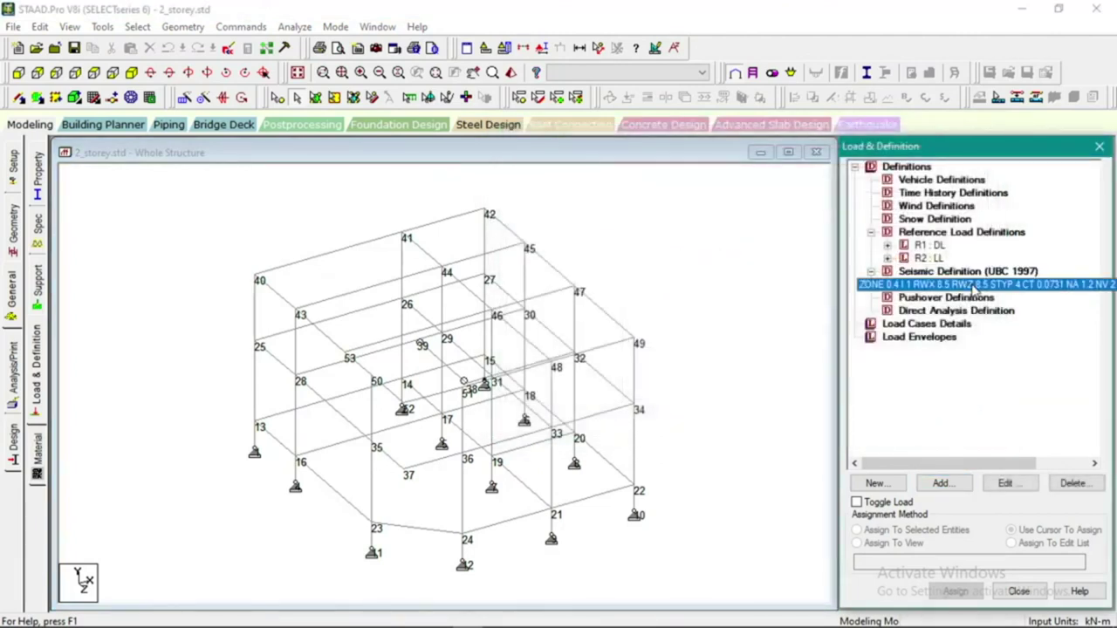
pyautogui.doubleClick(975, 286)
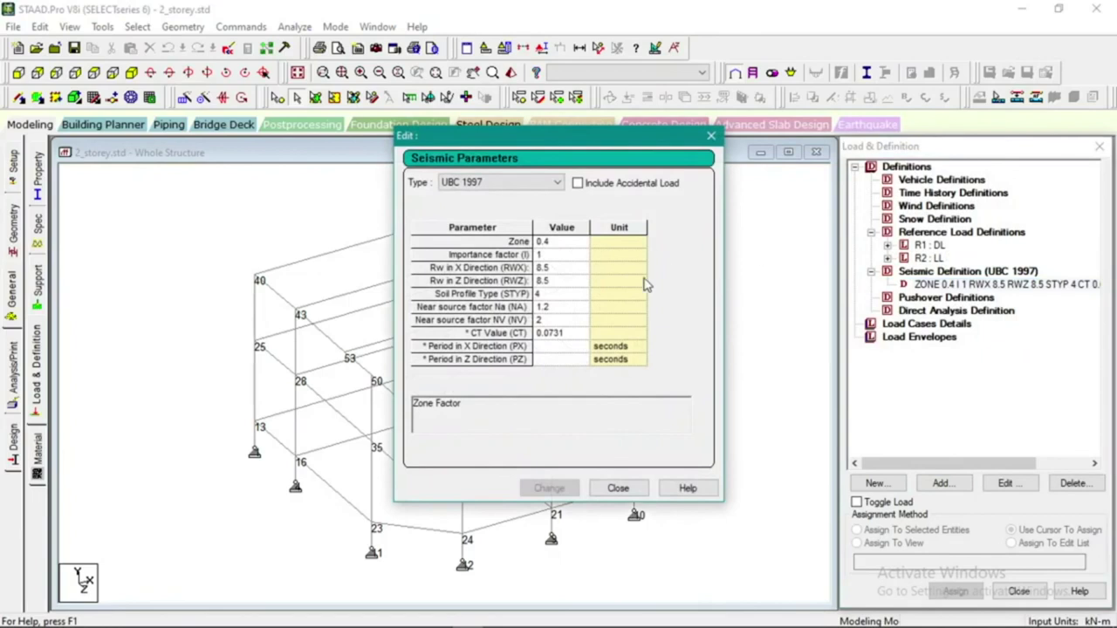
pyautogui.click(611, 489)
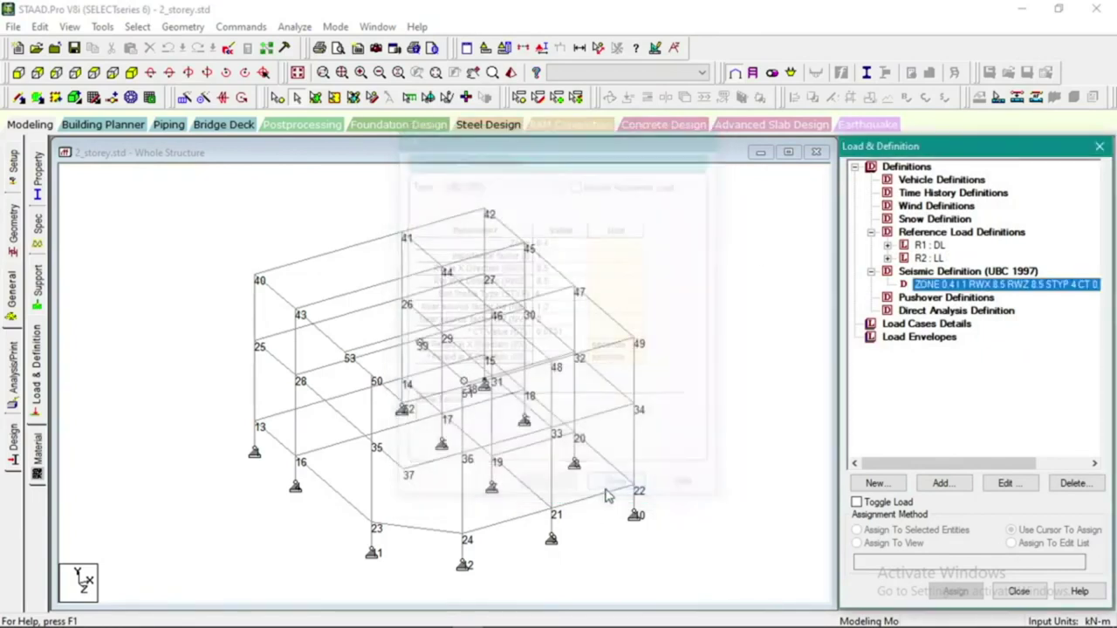
# Add reference load R1: DL with factor 1 along Y to the UBC 1997 seismic definition
pyautogui.click(951, 485)
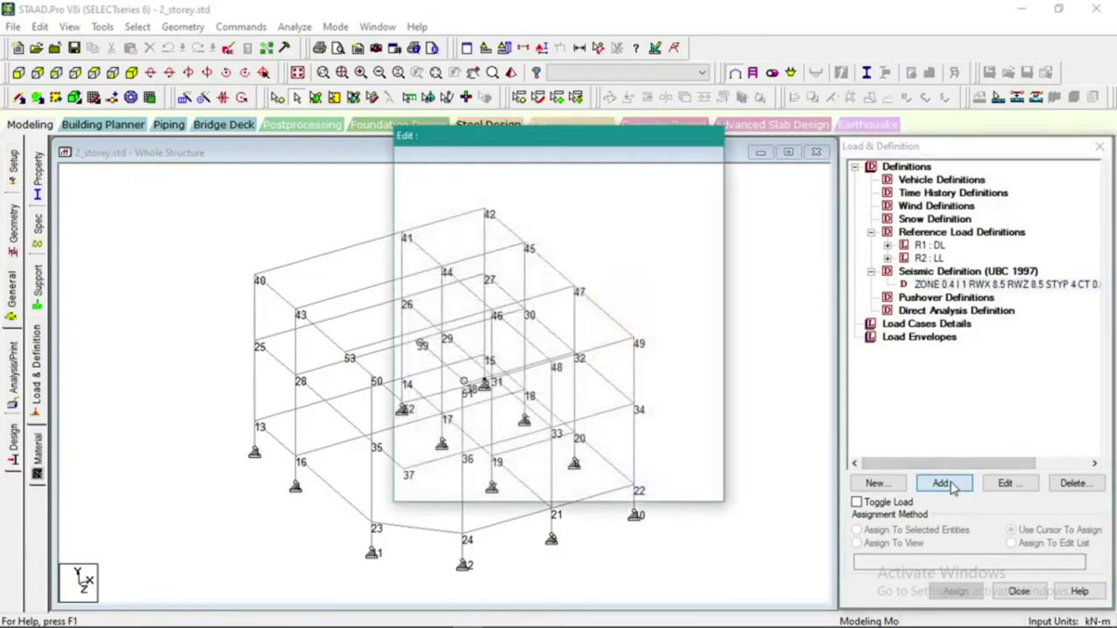
pyautogui.click(368, 241)
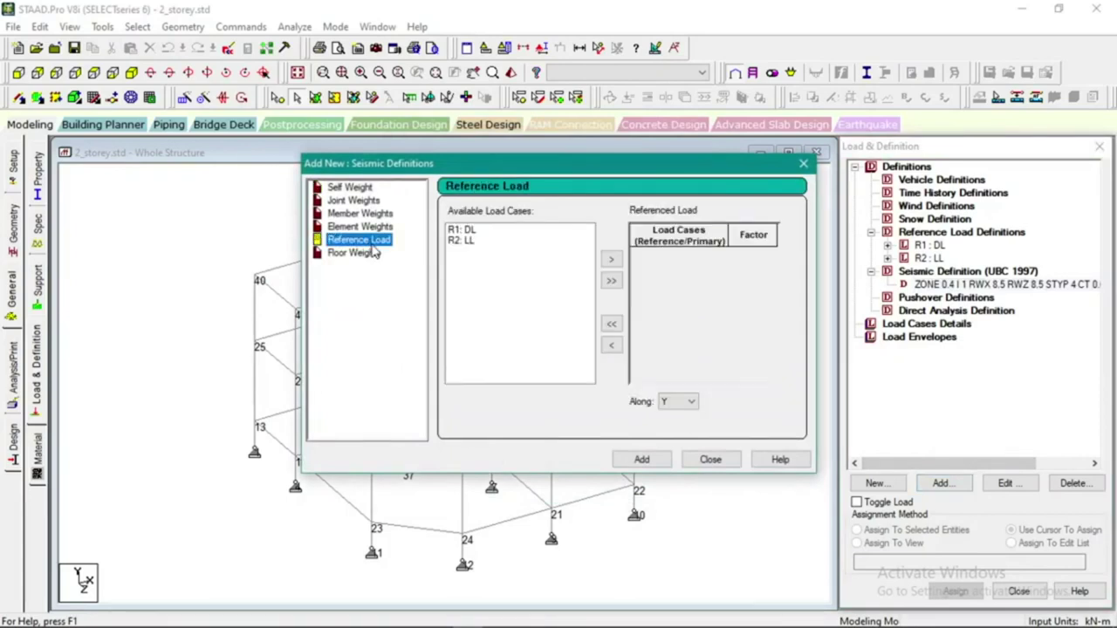
pyautogui.click(474, 230)
pyautogui.click(610, 261)
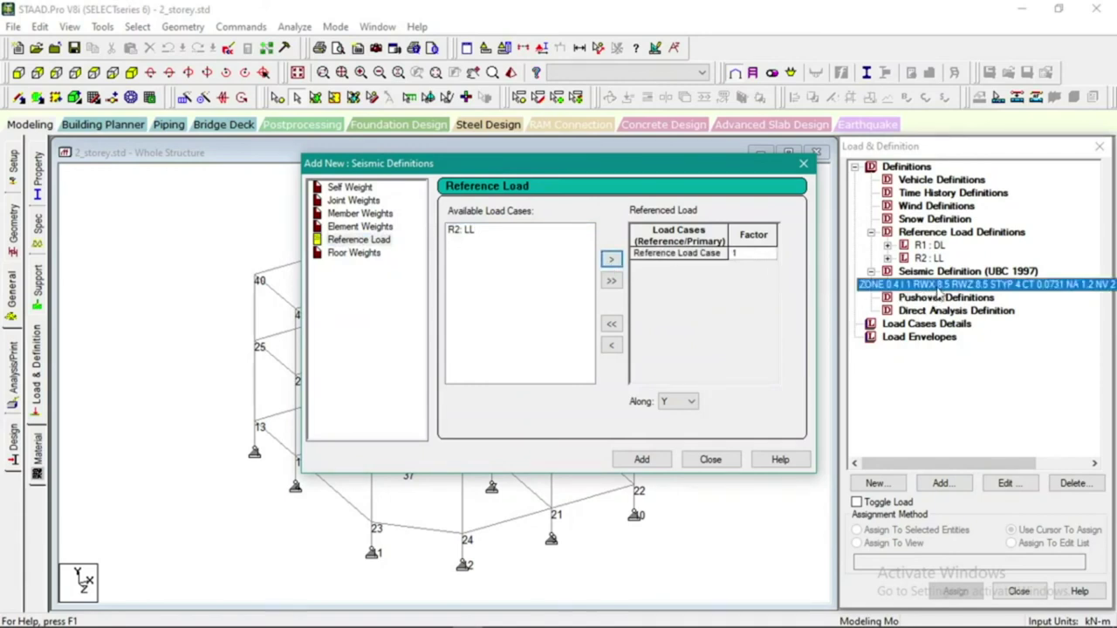
pyautogui.click(659, 463)
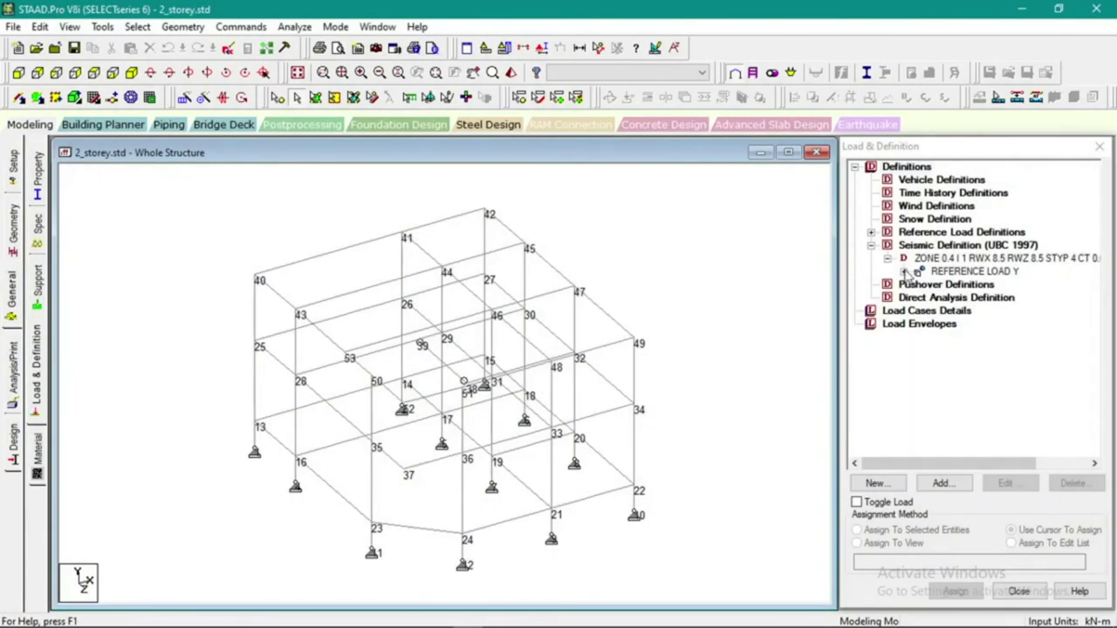
# Review the UBC 1997 seismic parameters and the reference load entry beneath them
pyautogui.click(960, 258)
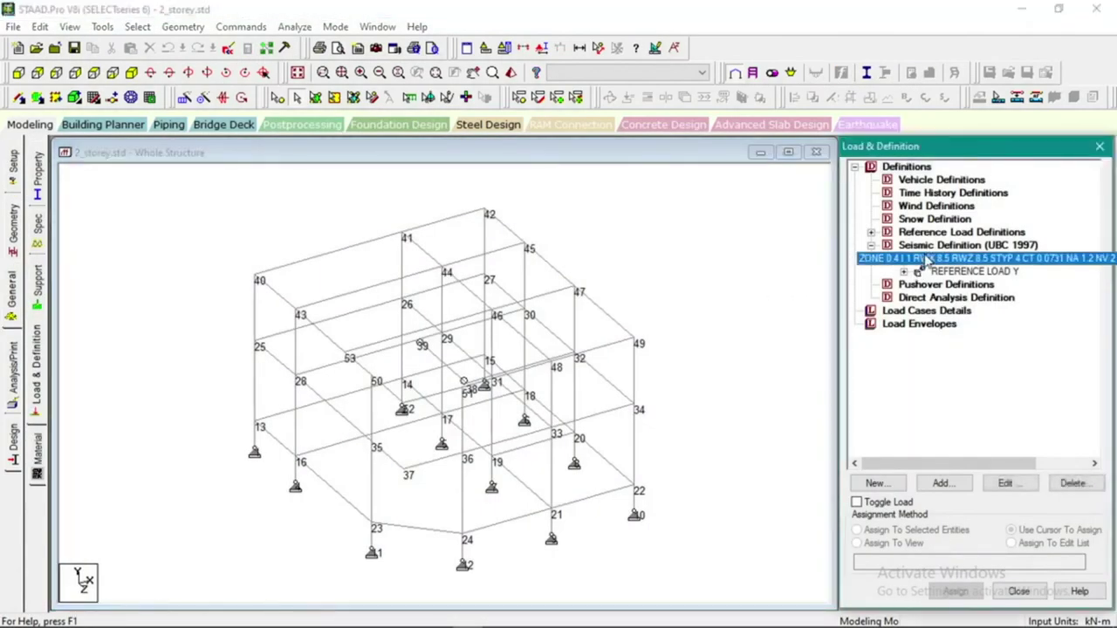
pyautogui.click(959, 271)
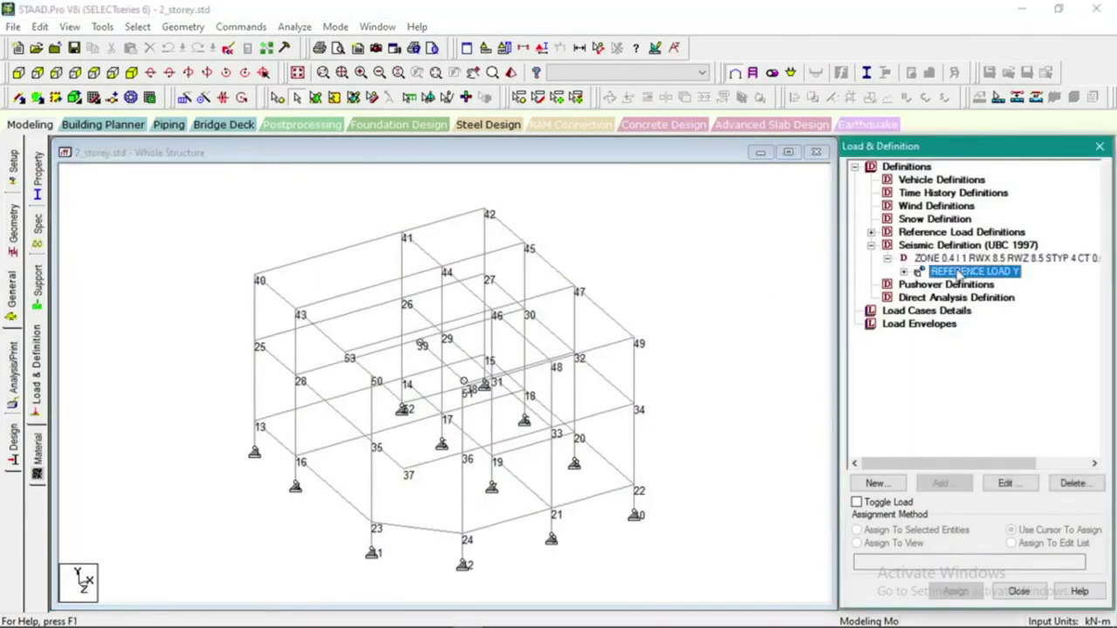
pyautogui.click(973, 258)
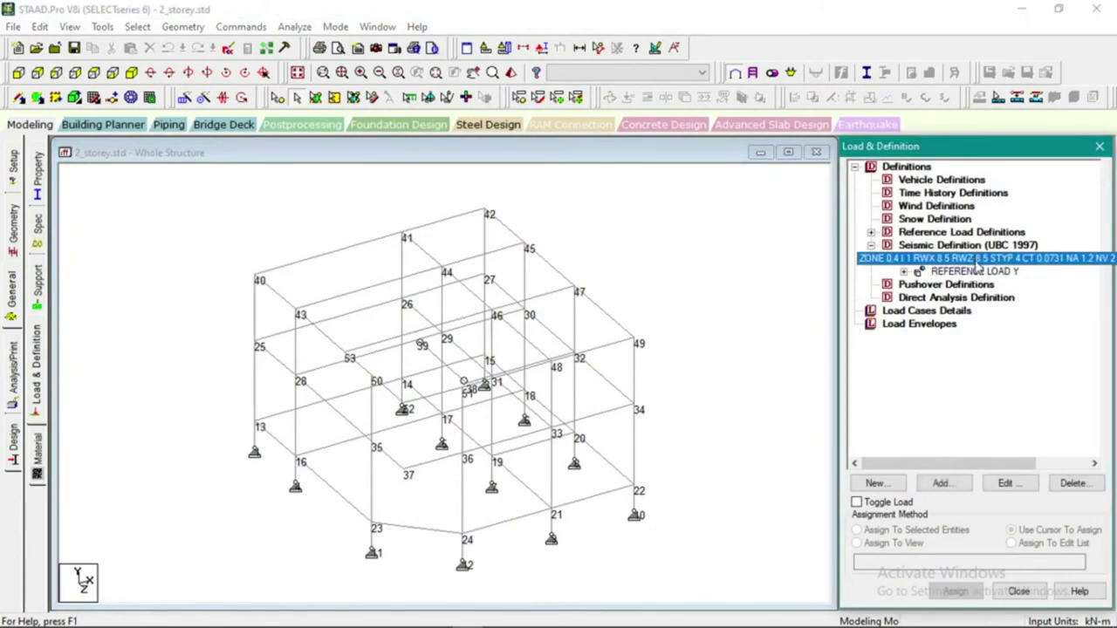
pyautogui.doubleClick(972, 259)
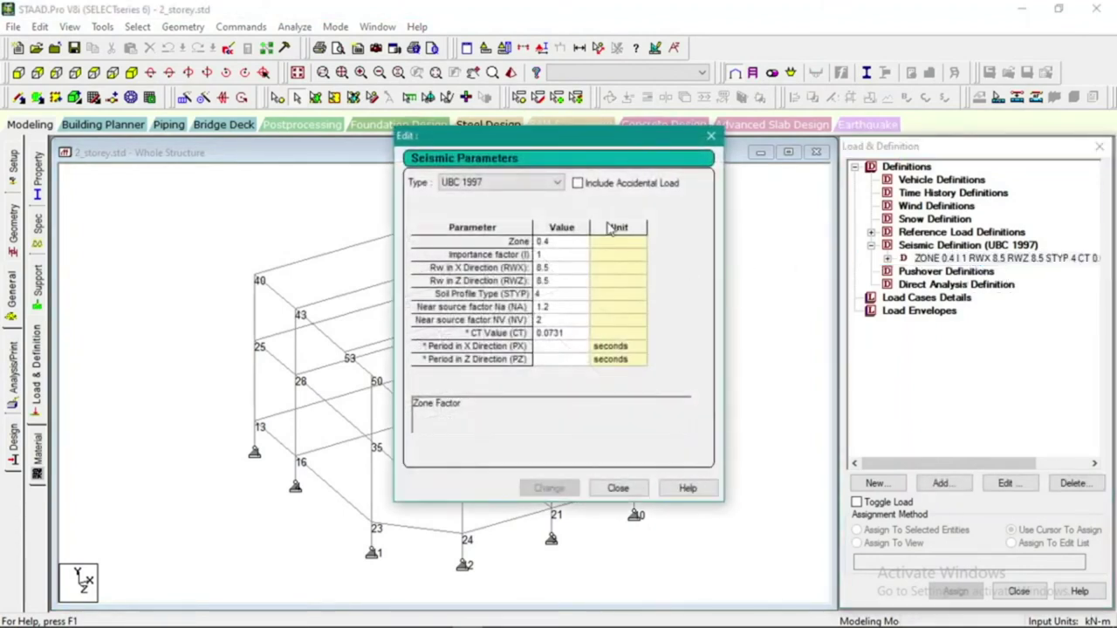
pyautogui.click(710, 136)
pyautogui.click(887, 258)
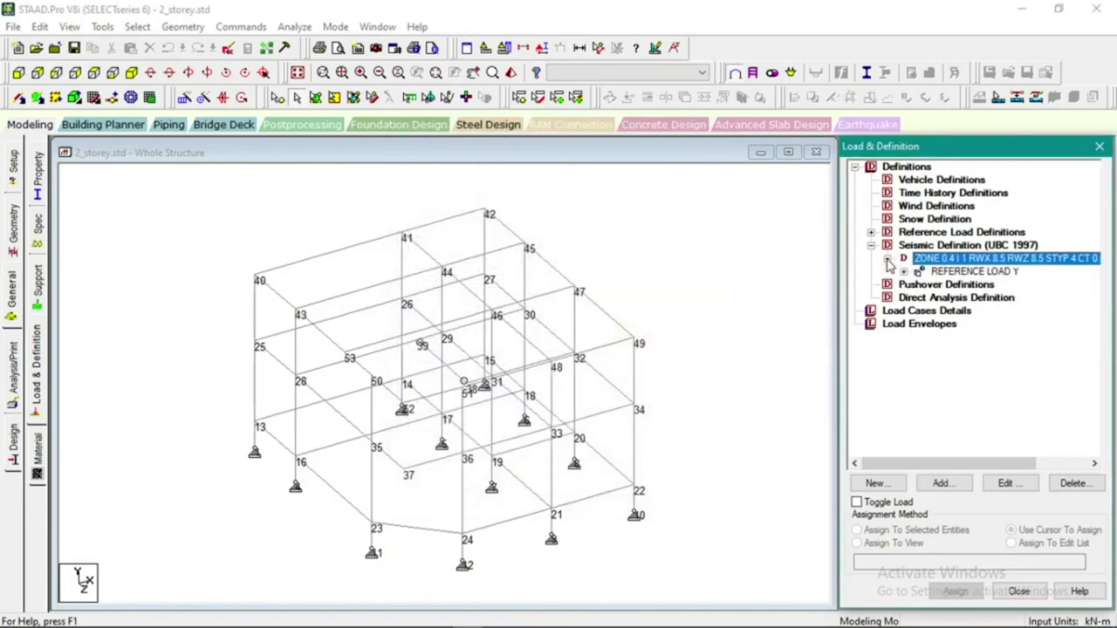
pyautogui.click(944, 482)
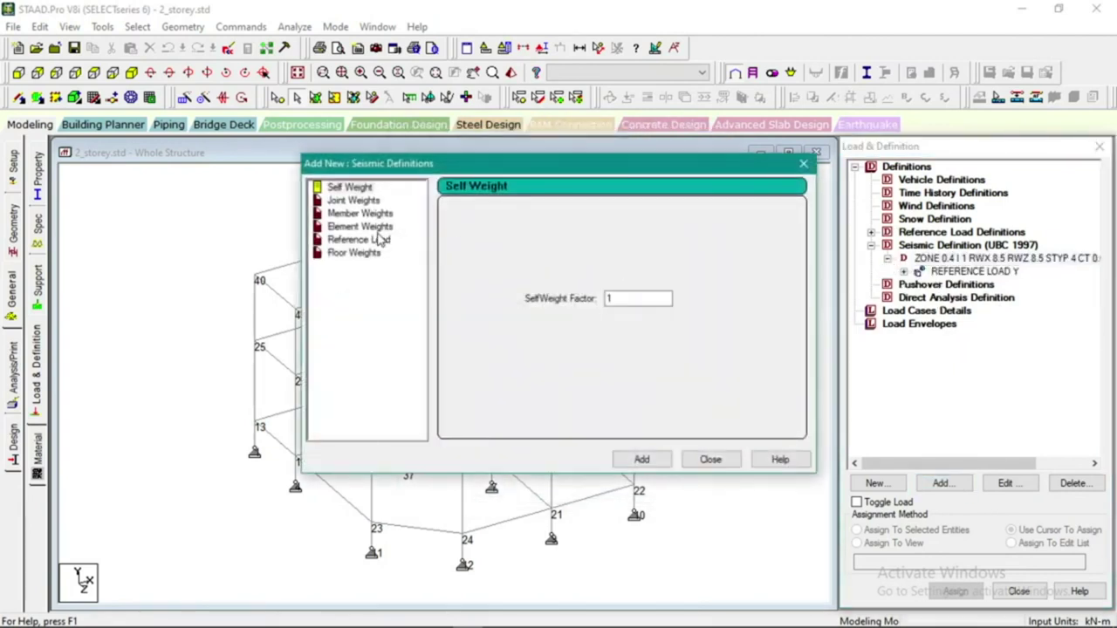
pyautogui.click(367, 241)
pyautogui.click(470, 231)
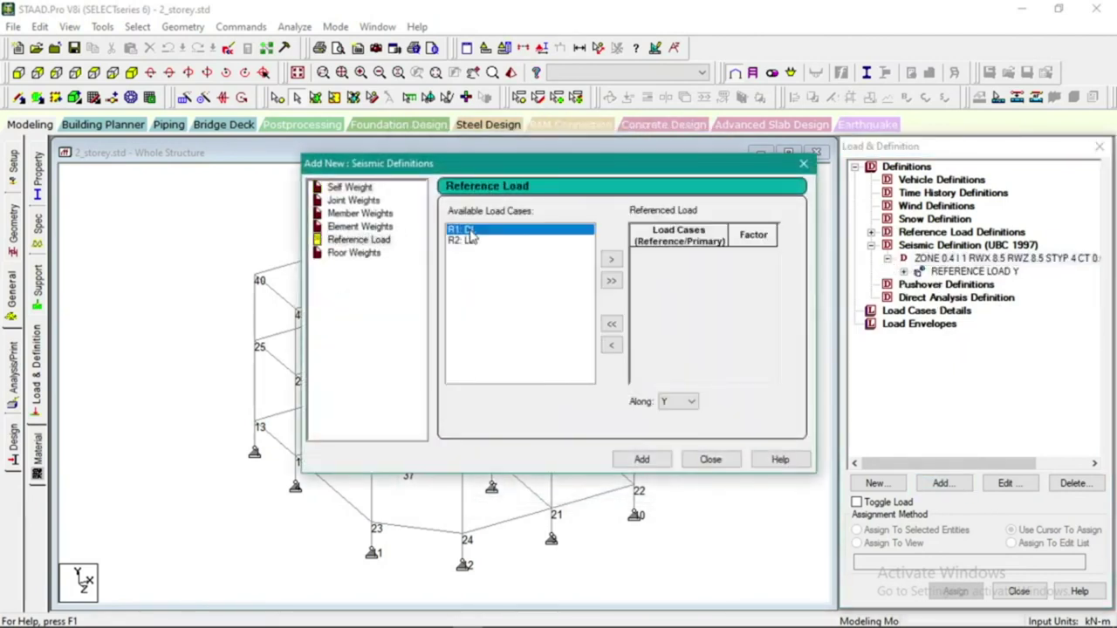
pyautogui.click(803, 163)
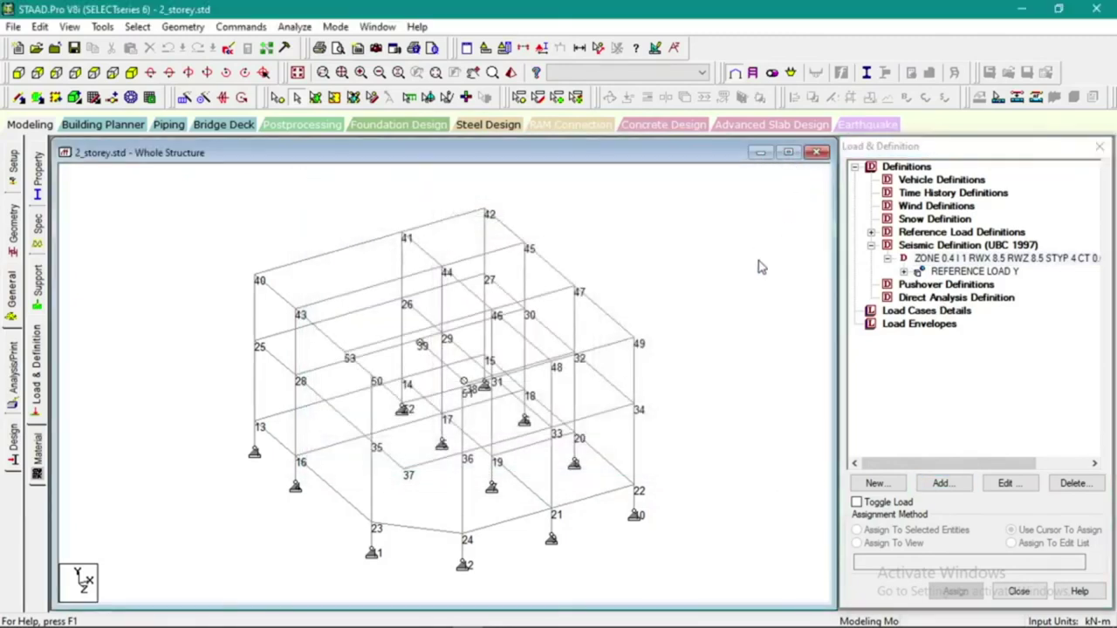
# Create primary load case 1 with the Seismic loading type and the title EX
pyautogui.click(925, 311)
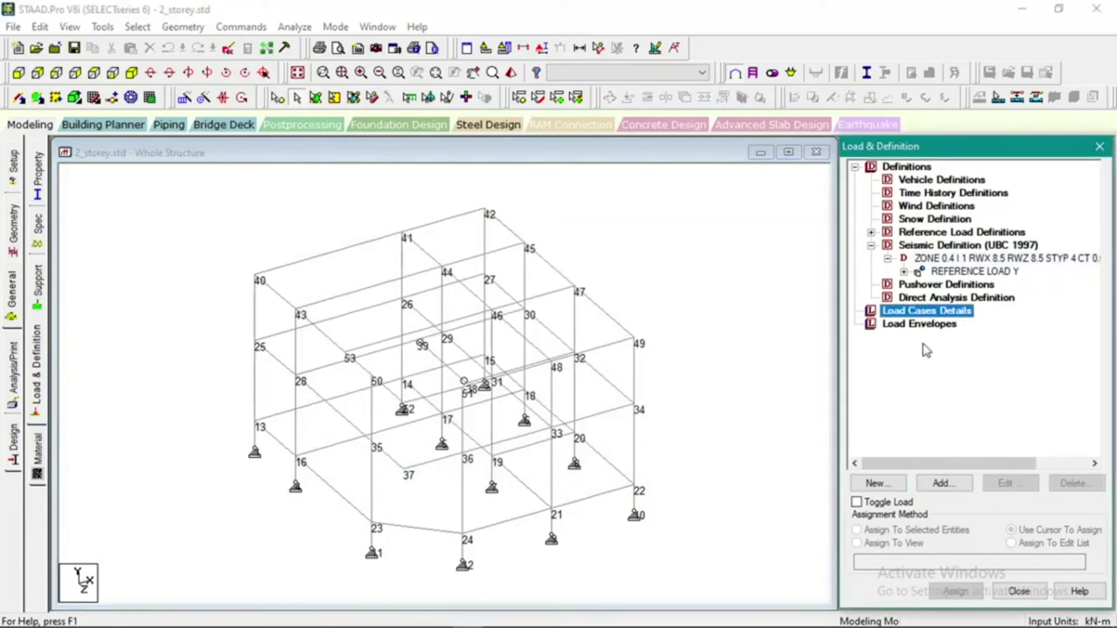
pyautogui.click(942, 484)
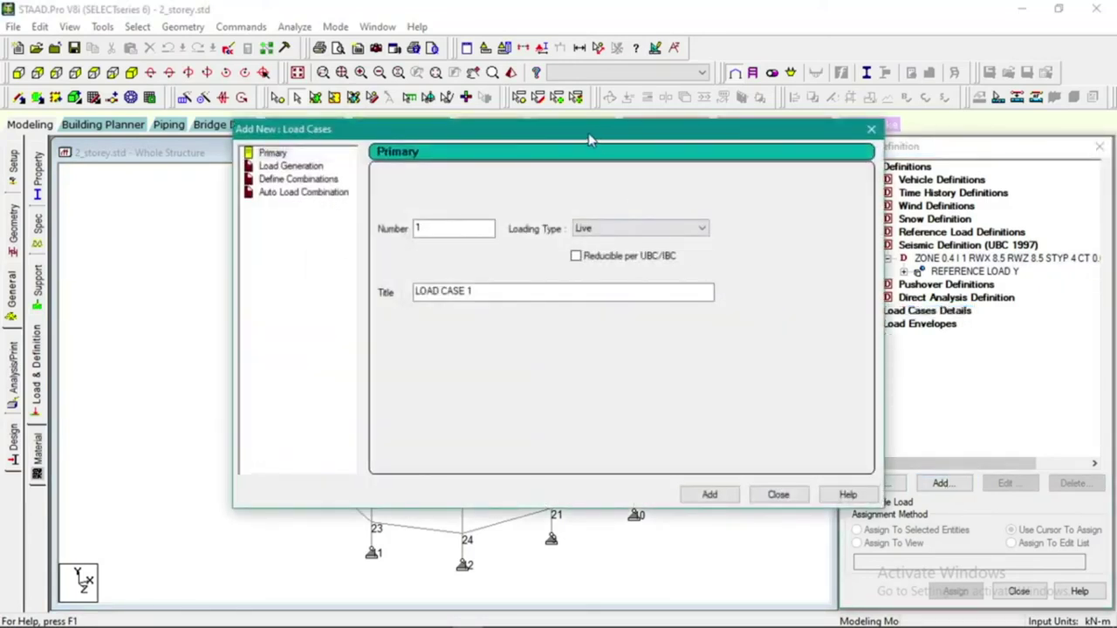
pyautogui.click(593, 227)
pyautogui.scroll(1, 593, 231)
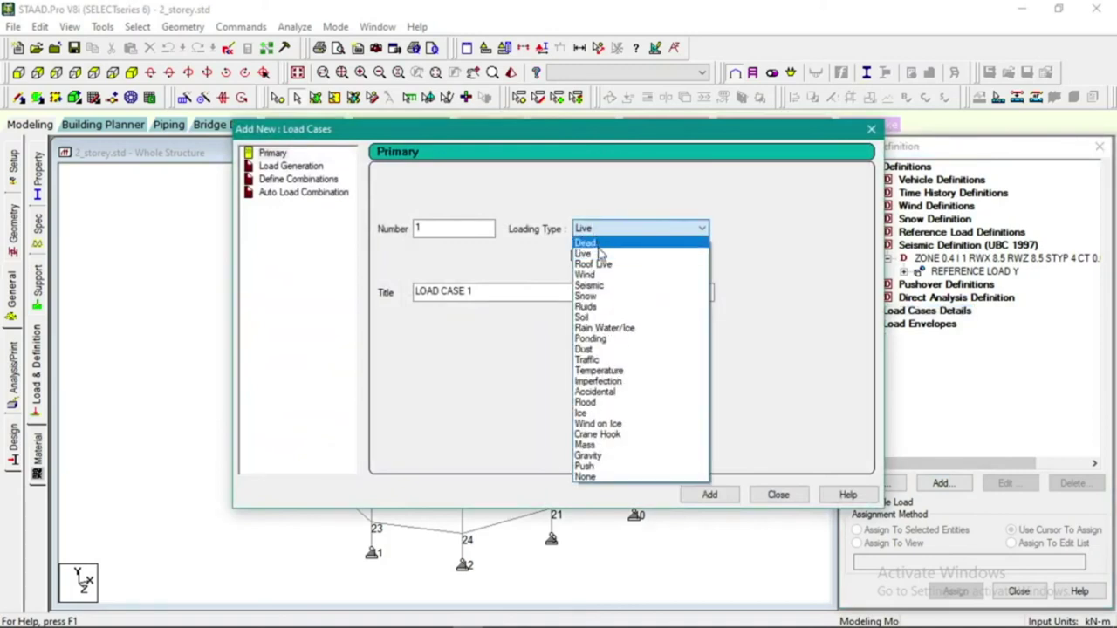
pyautogui.click(608, 288)
pyautogui.moveTo(608, 288); pyautogui.dragTo(399, 305)
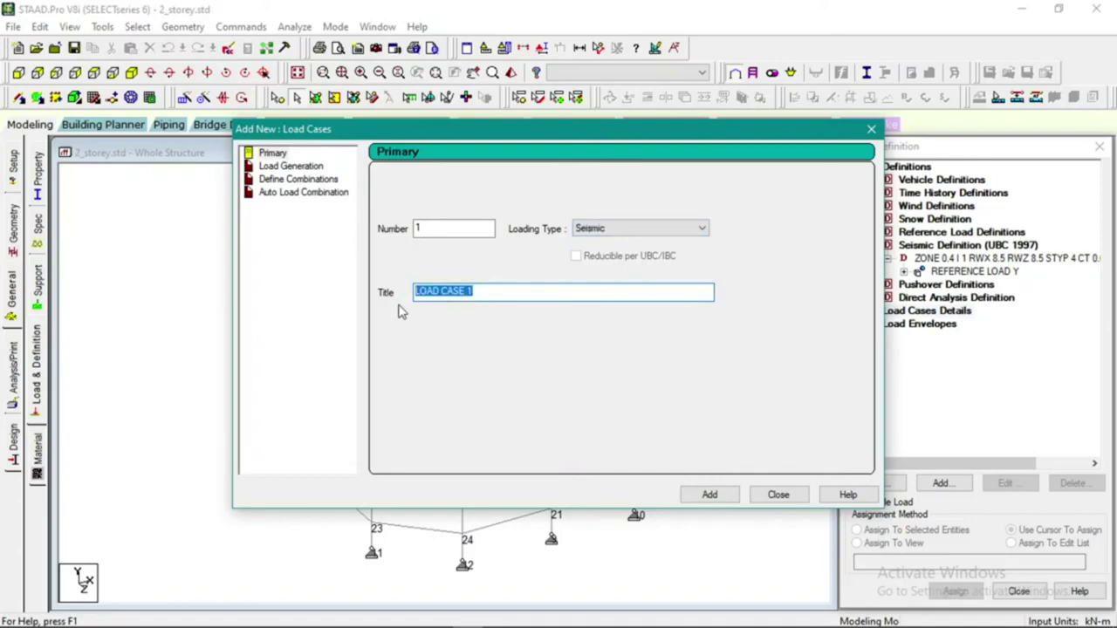
pyautogui.write('EQ')
pyautogui.click(709, 494)
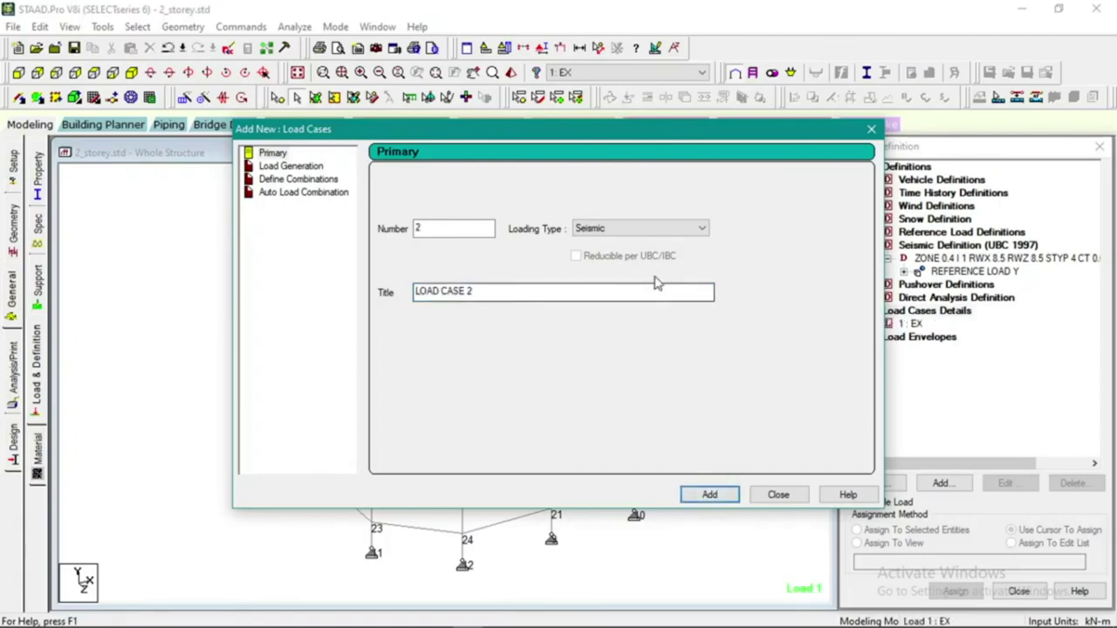
# Create primary load case 2 with the Seismic loading type and the title EZ
pyautogui.click(618, 232)
pyautogui.click(618, 232)
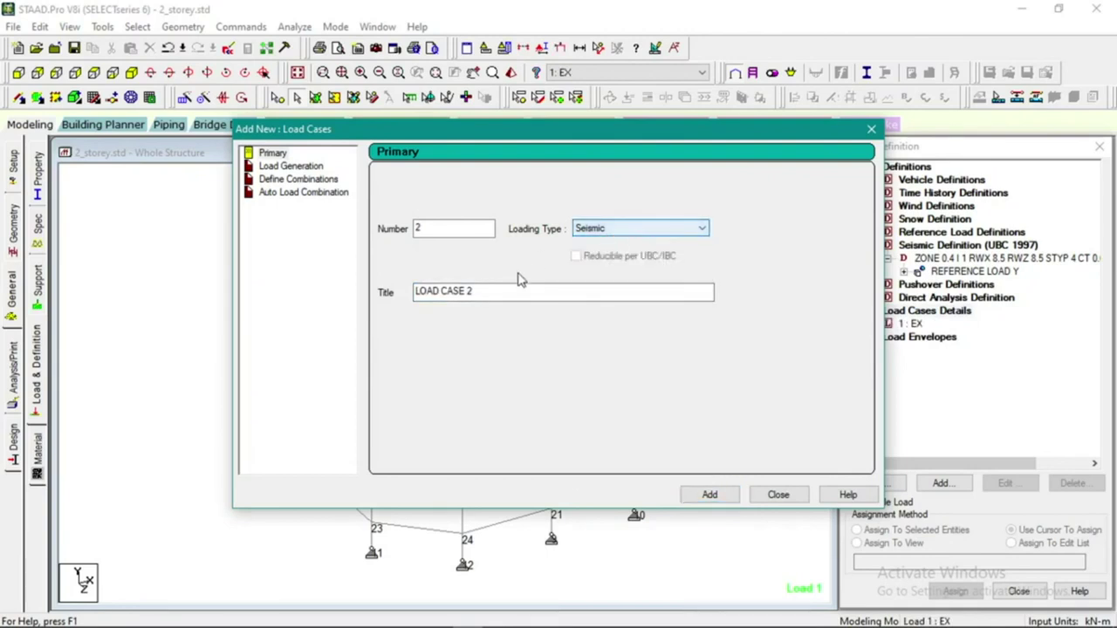
pyautogui.moveTo(475, 290); pyautogui.dragTo(400, 290)
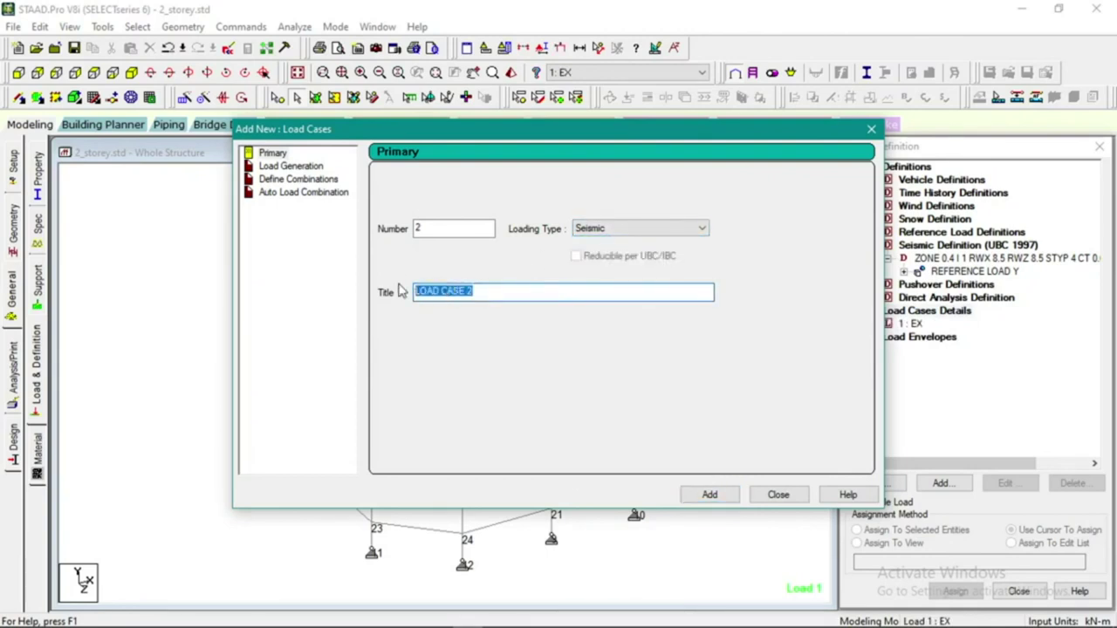
pyautogui.write('EZ')
pyautogui.click(709, 494)
# Create primary load case 3 with the Dead loading type and the title DL
pyautogui.click(648, 229)
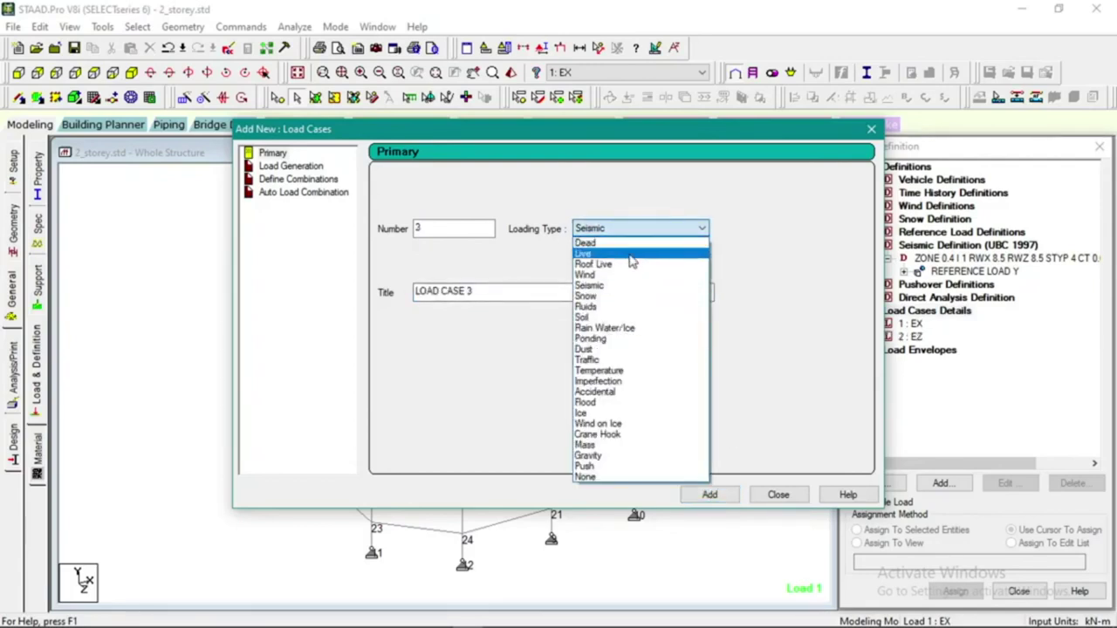
pyautogui.click(626, 244)
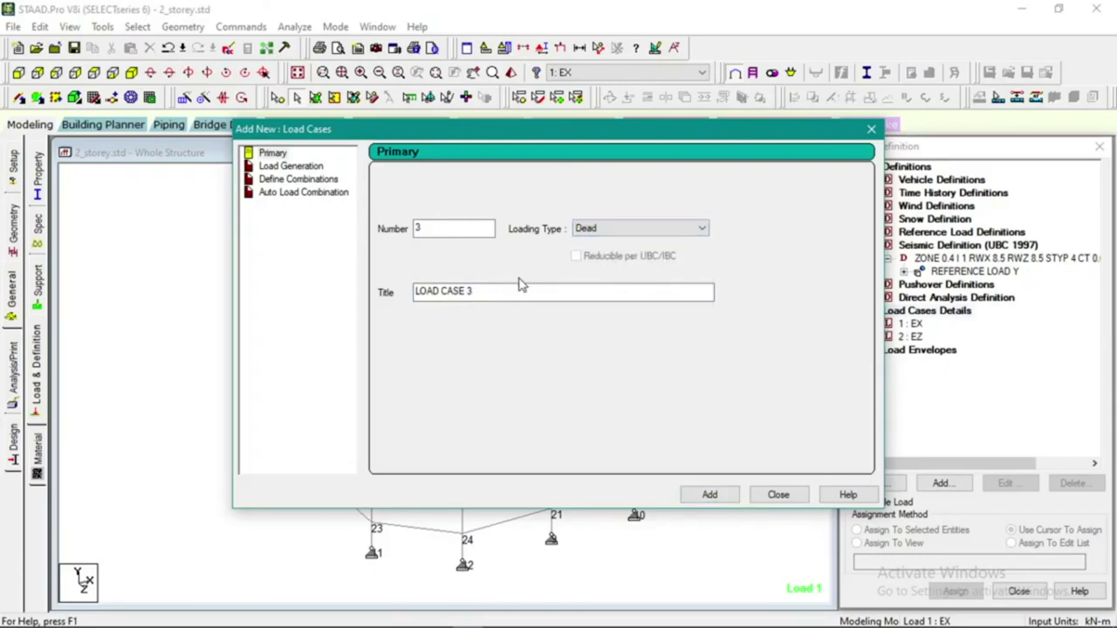
pyautogui.moveTo(486, 289); pyautogui.dragTo(404, 300)
pyautogui.write('D')
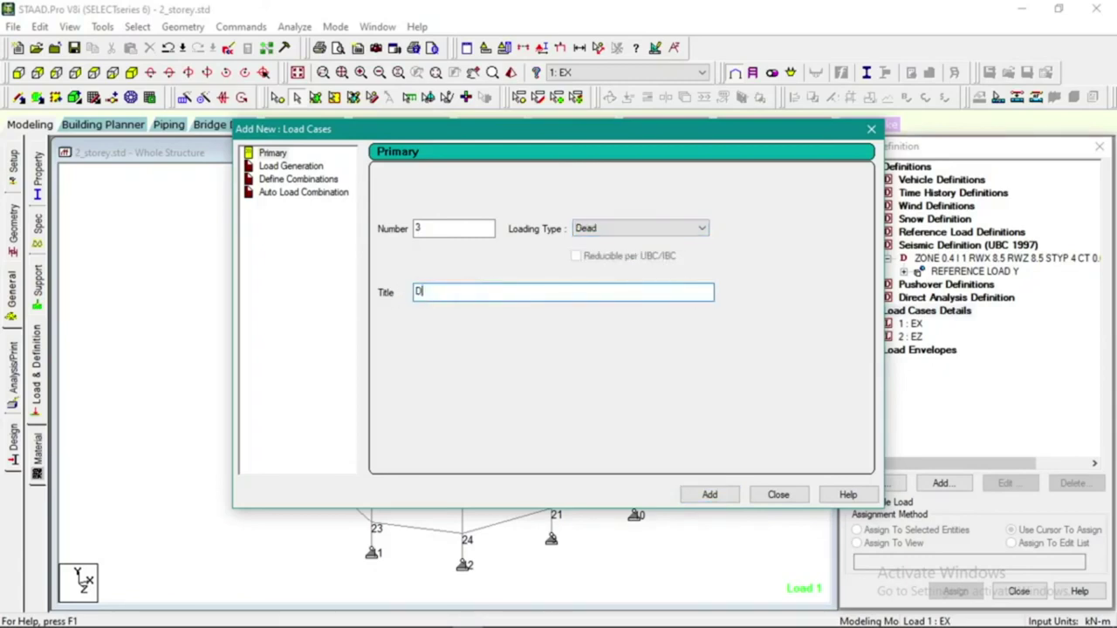
pyautogui.write('L')
pyautogui.click(689, 493)
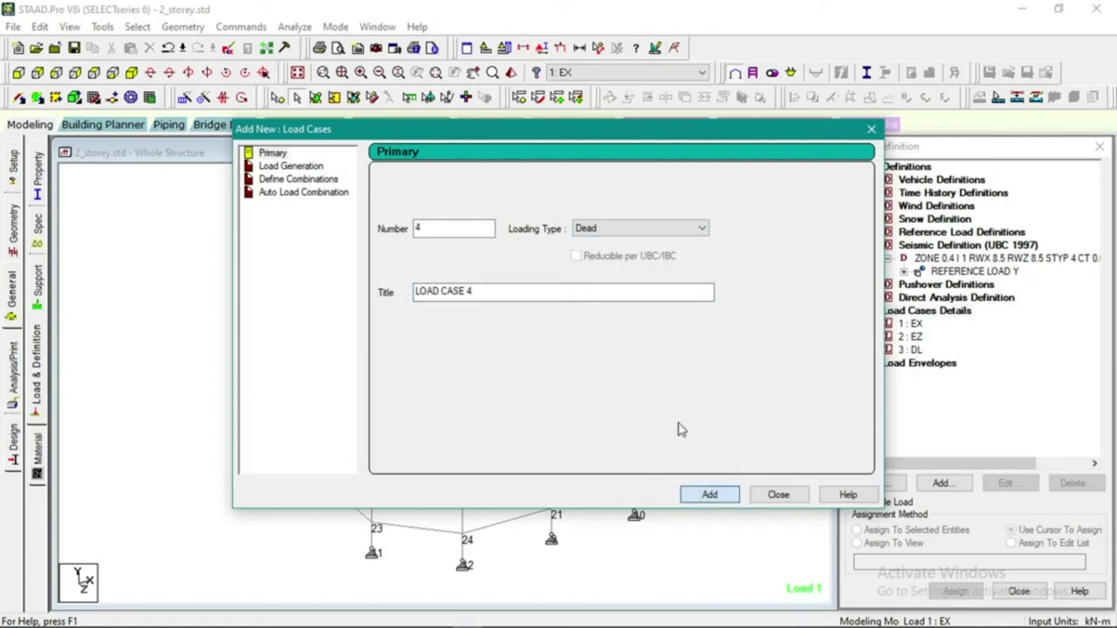
# Create primary load case 4 with the Live loading type and the title LL, and finish adding load cases
pyautogui.click(633, 230)
pyautogui.click(602, 253)
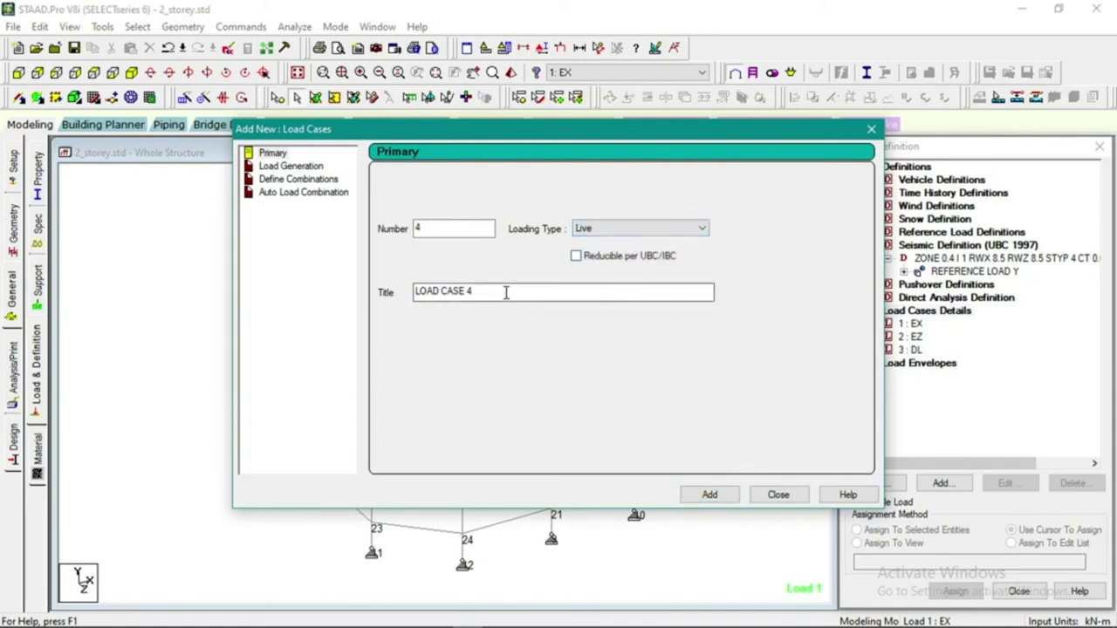
pyautogui.moveTo(509, 291); pyautogui.dragTo(403, 291)
pyautogui.write('LL')
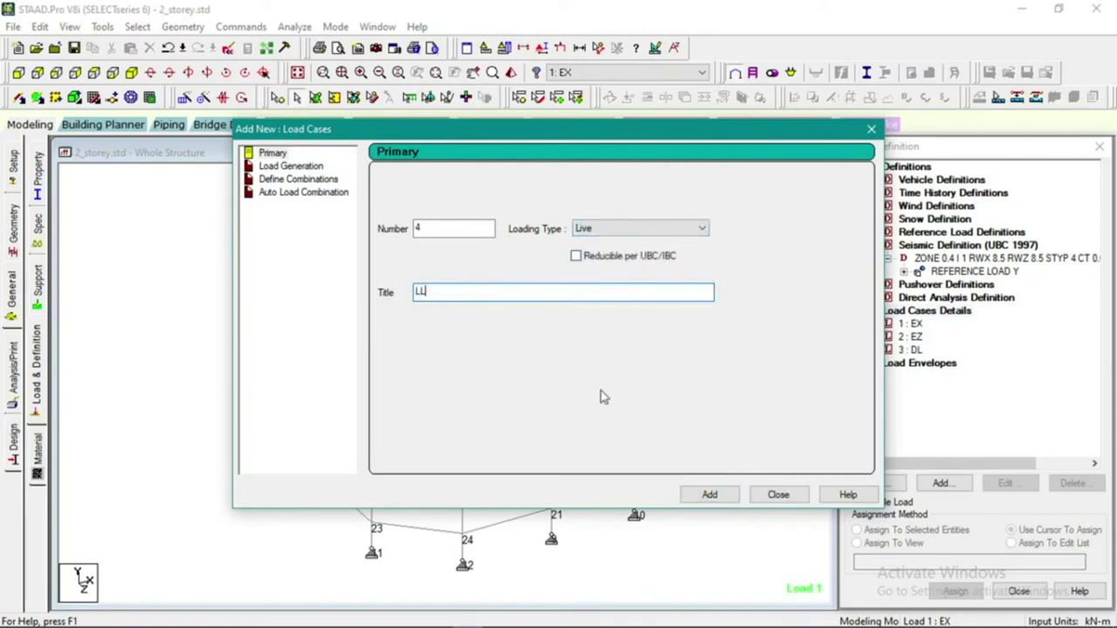
pyautogui.click(709, 495)
pyautogui.click(778, 494)
# Add a seismic load to case EX in the X direction with factor 1, accidental torsion factor 0.05 and natural torsion factor 1
pyautogui.click(913, 323)
pyautogui.click(942, 486)
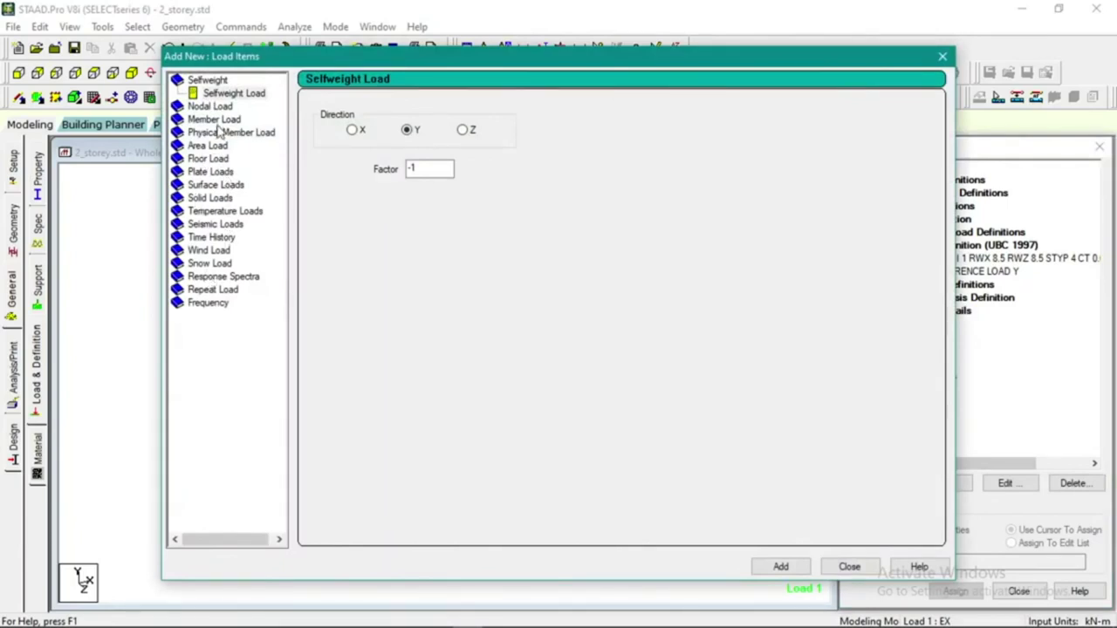
pyautogui.click(222, 225)
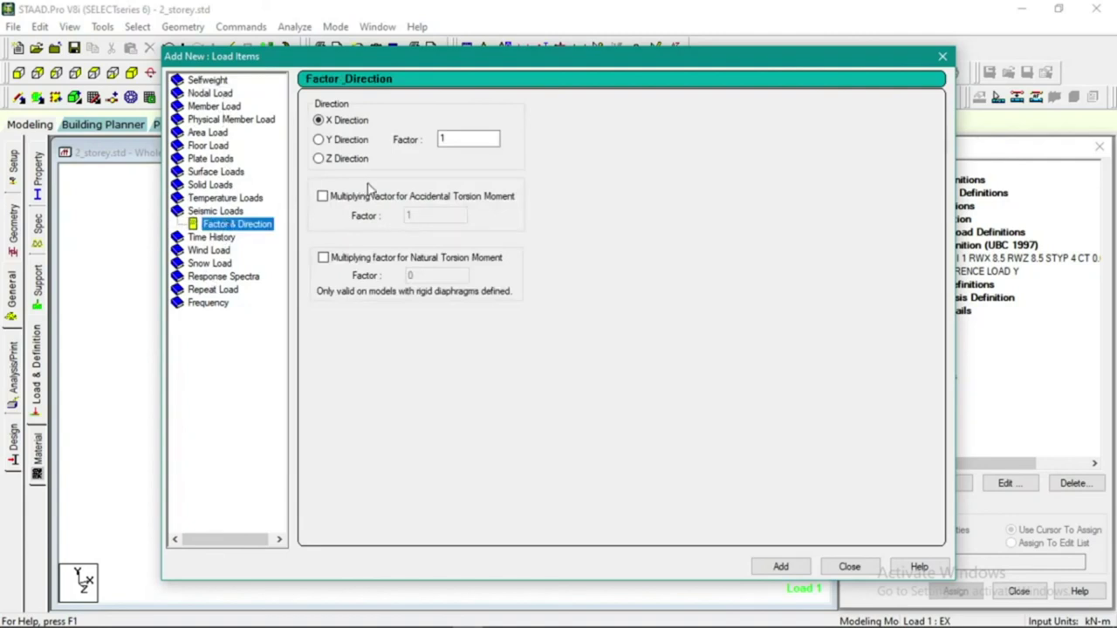
pyautogui.click(355, 124)
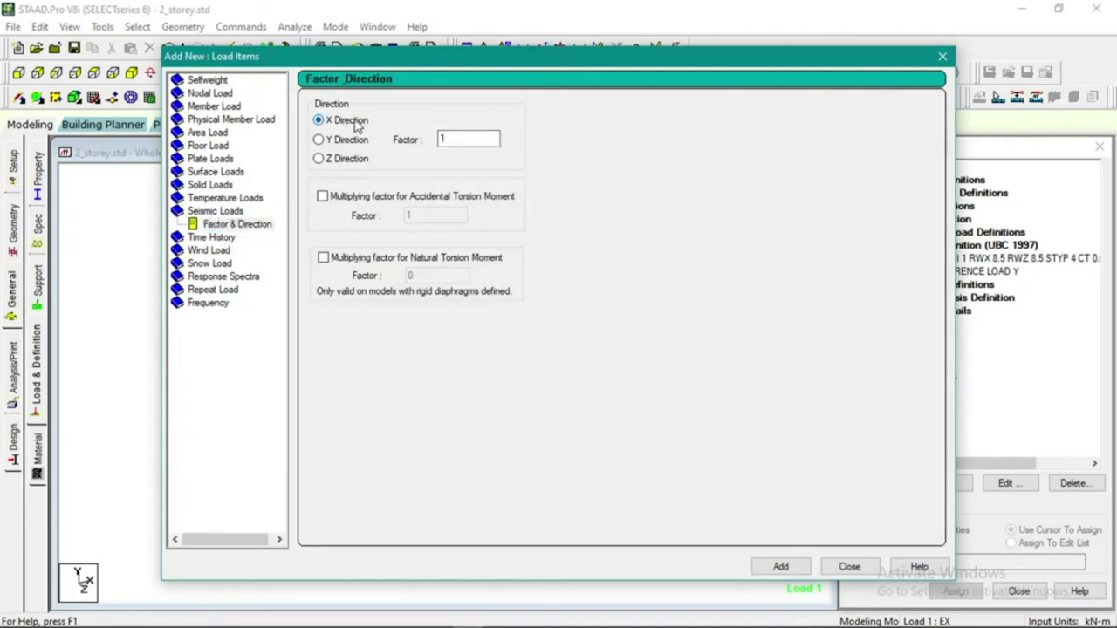
pyautogui.click(360, 266)
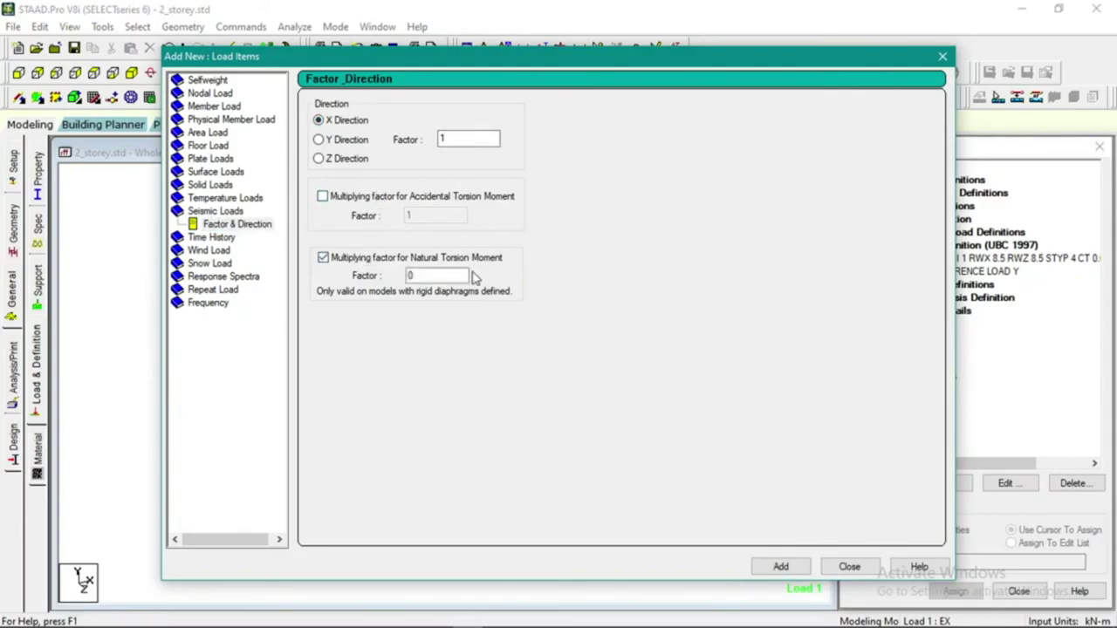
pyautogui.doubleClick(417, 275)
pyautogui.write('1')
pyautogui.click(393, 200)
pyautogui.doubleClick(412, 215)
pyautogui.write('0.05')
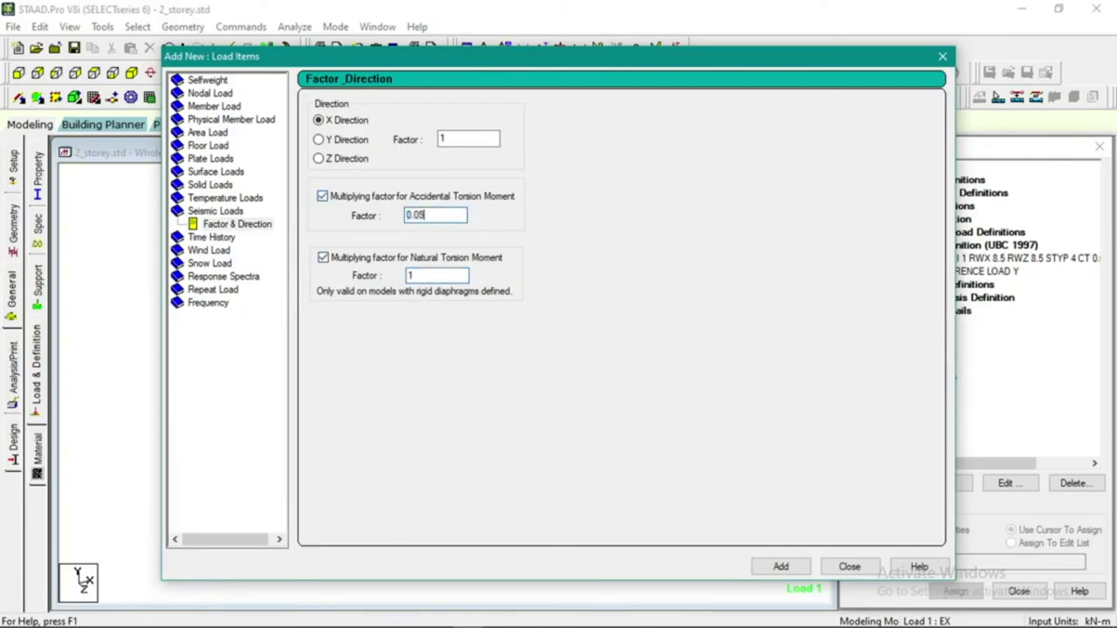
pyautogui.click(800, 568)
pyautogui.click(848, 567)
# Add a seismic load to case EZ in the Z direction with factor 1, accidental torsion factor 0.05 and natural torsion factor 1
pyautogui.click(912, 350)
pyautogui.click(941, 484)
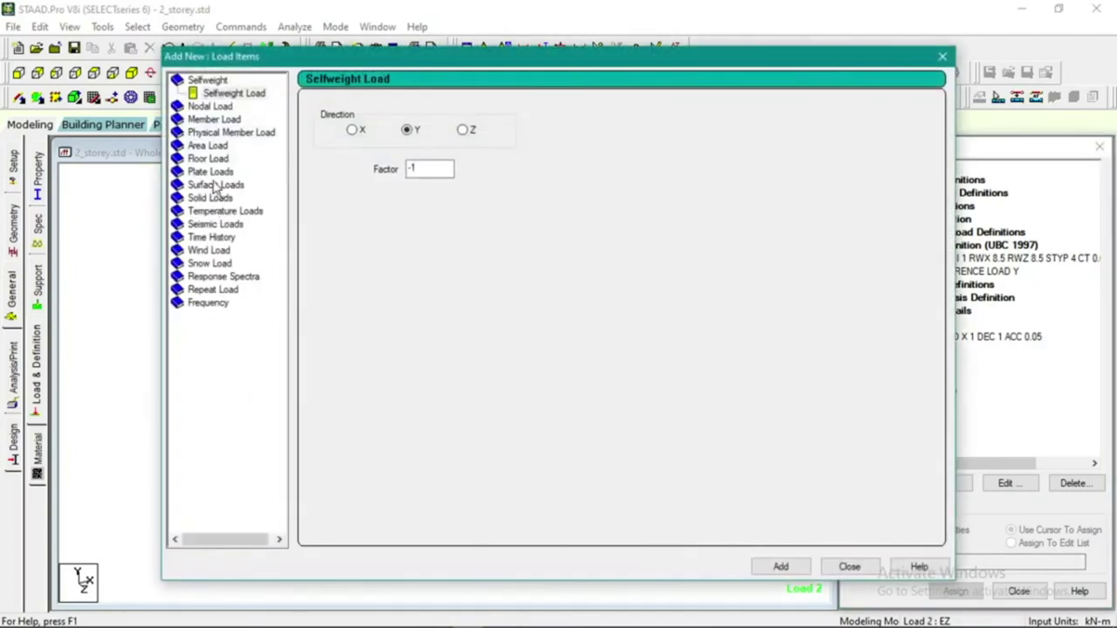
pyautogui.click(218, 224)
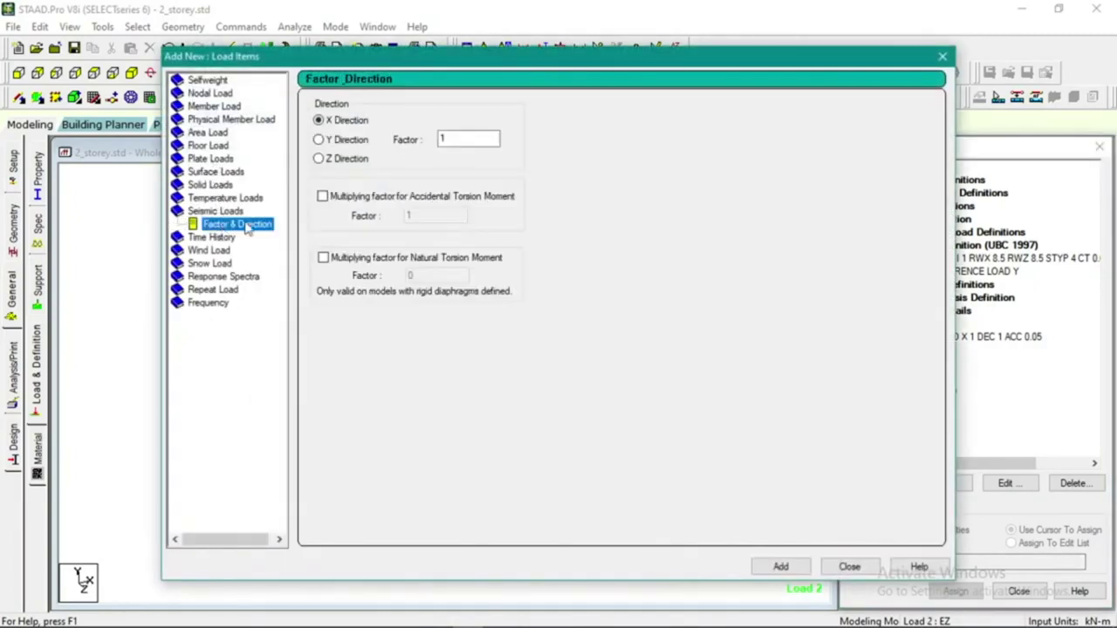
pyautogui.click(345, 160)
pyautogui.click(379, 198)
pyautogui.moveTo(434, 220); pyautogui.dragTo(390, 220)
pyautogui.write('0.05')
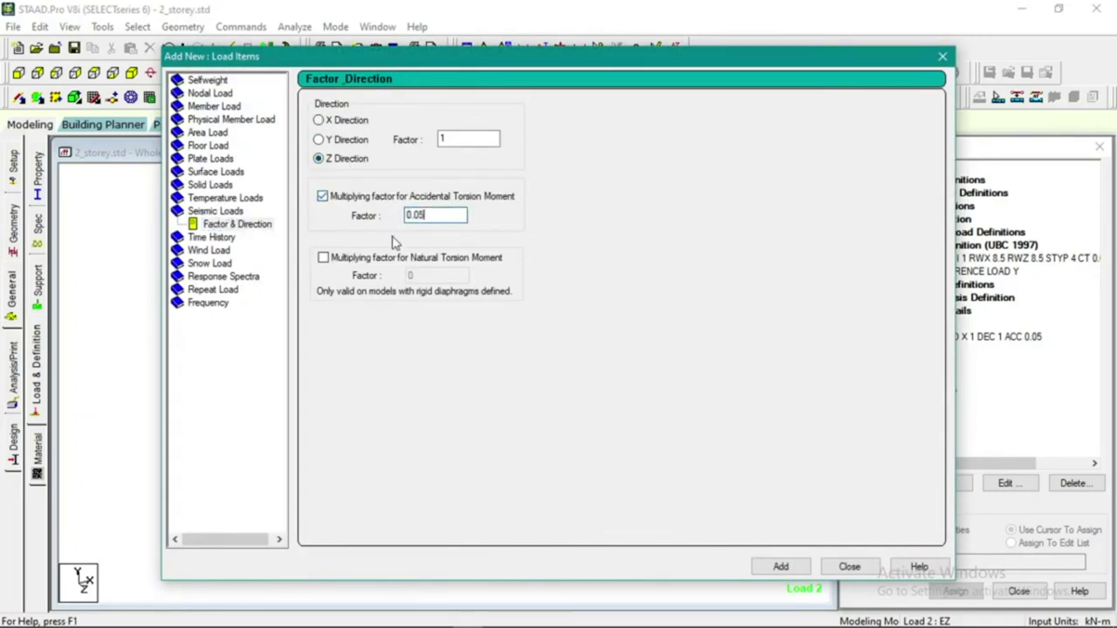
pyautogui.click(349, 259)
pyautogui.moveTo(411, 275); pyautogui.dragTo(391, 276)
pyautogui.write('1')
pyautogui.click(792, 569)
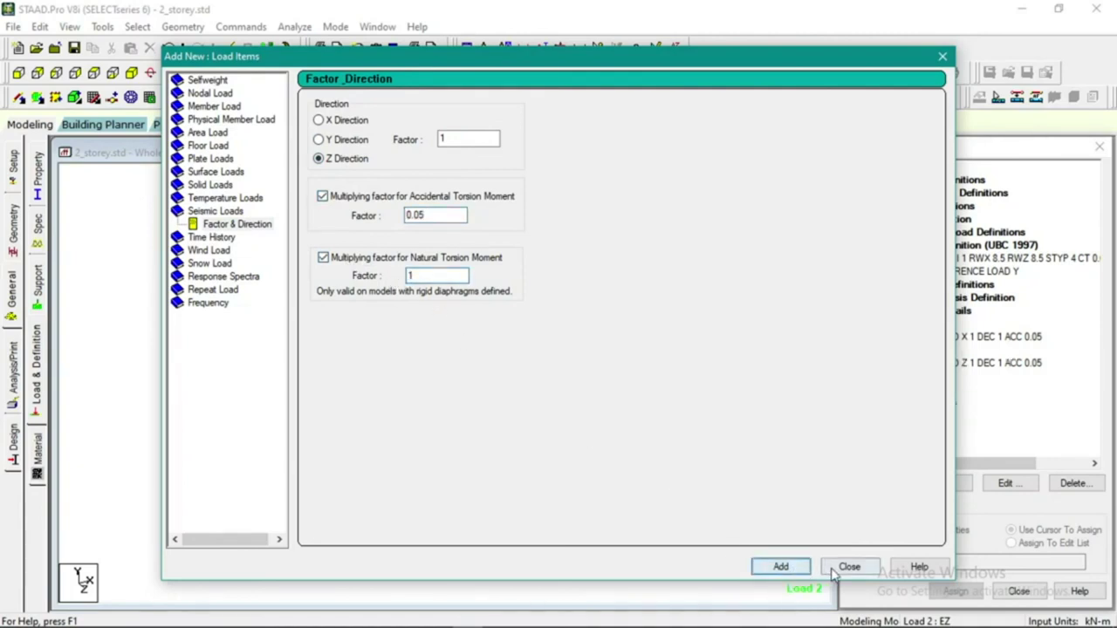
pyautogui.click(848, 566)
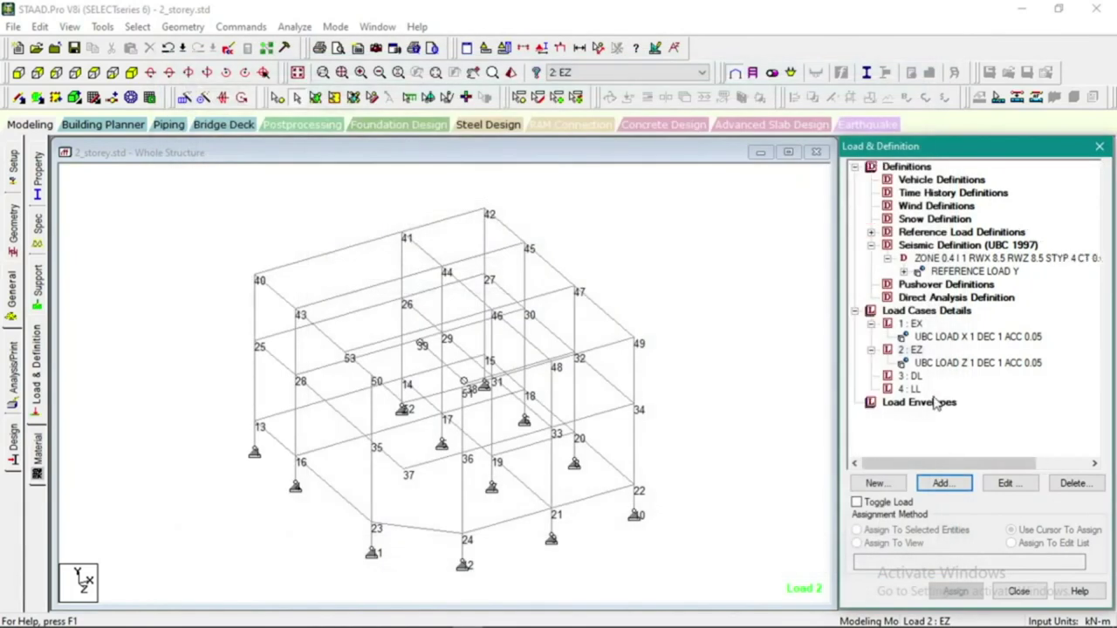
# Add reference load R1: DL to load case 3 DL with a factor of -1
pyautogui.click(912, 376)
pyautogui.click(944, 482)
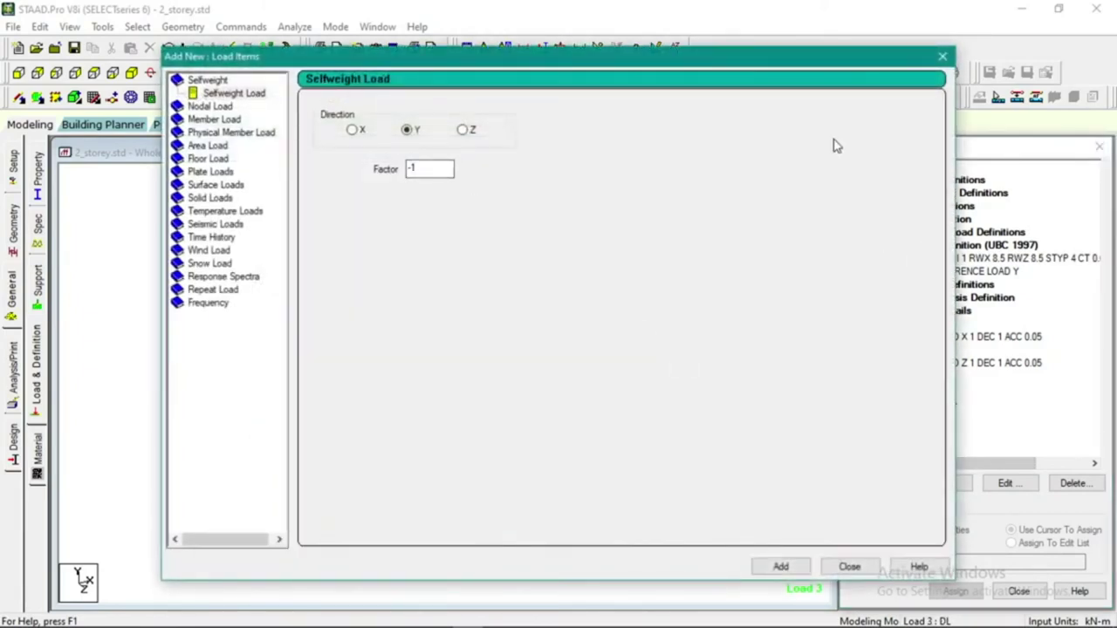
pyautogui.moveTo(793, 70); pyautogui.dragTo(647, 68)
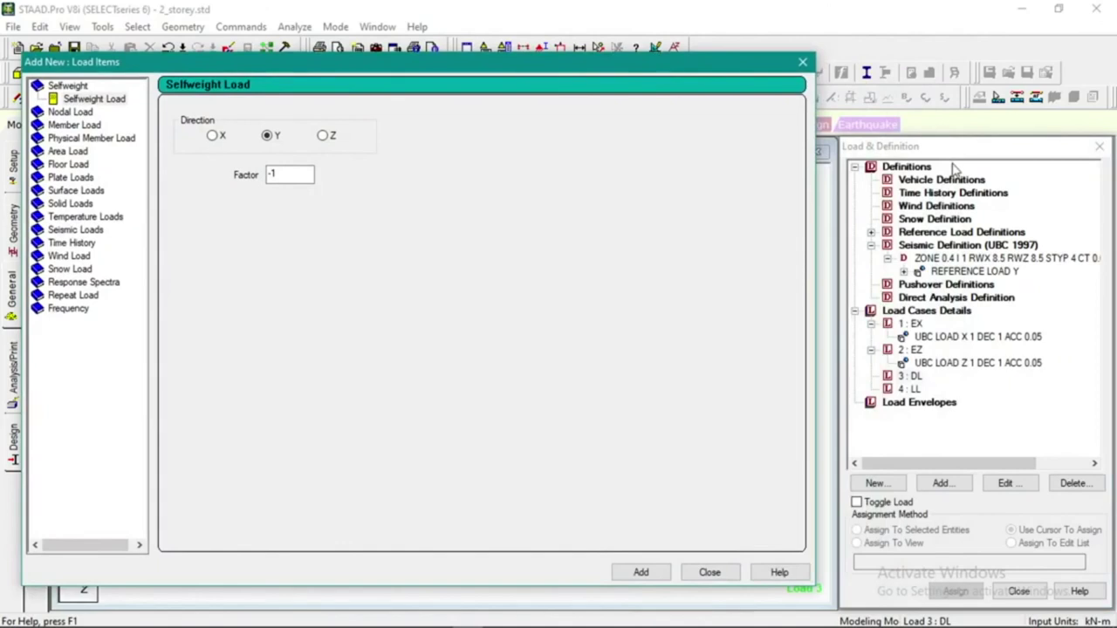
pyautogui.moveTo(501, 70); pyautogui.dragTo(634, 79)
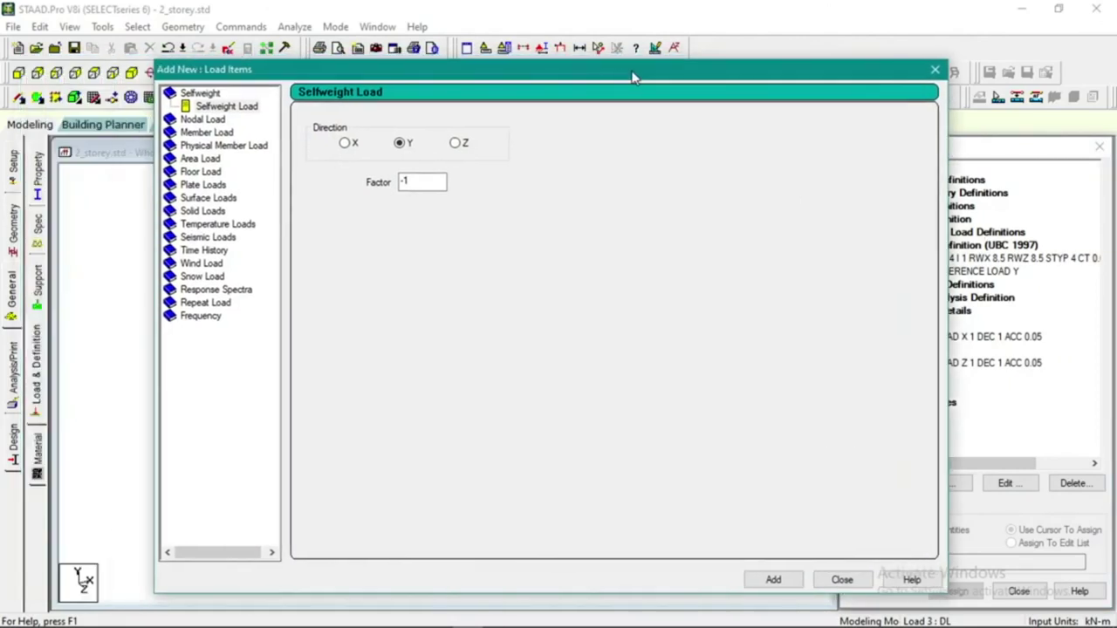
pyautogui.click(210, 303)
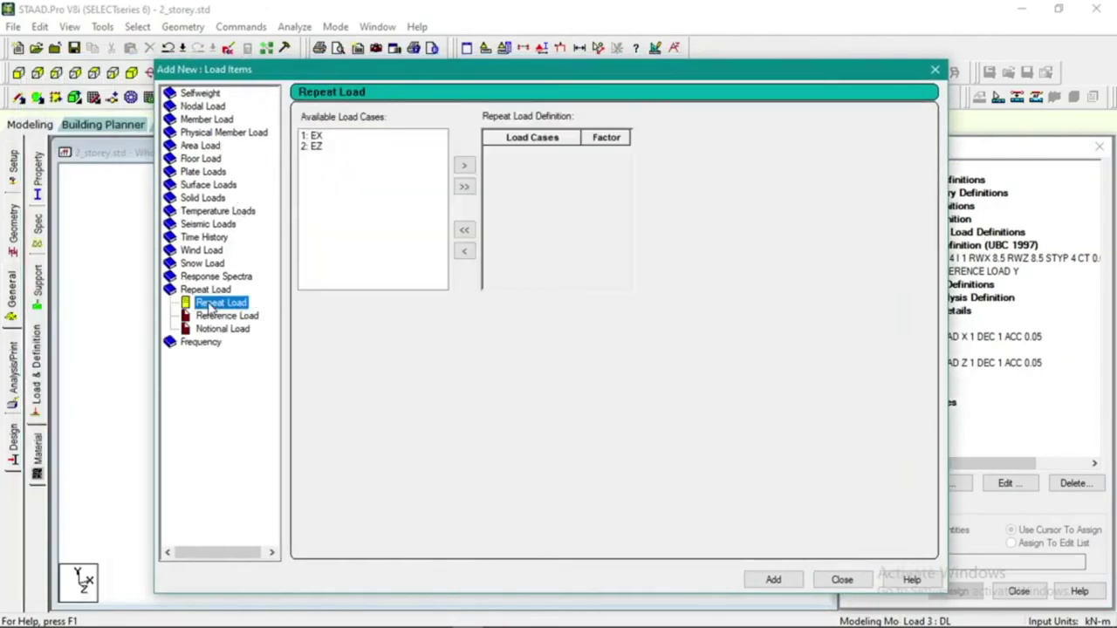
pyautogui.click(216, 316)
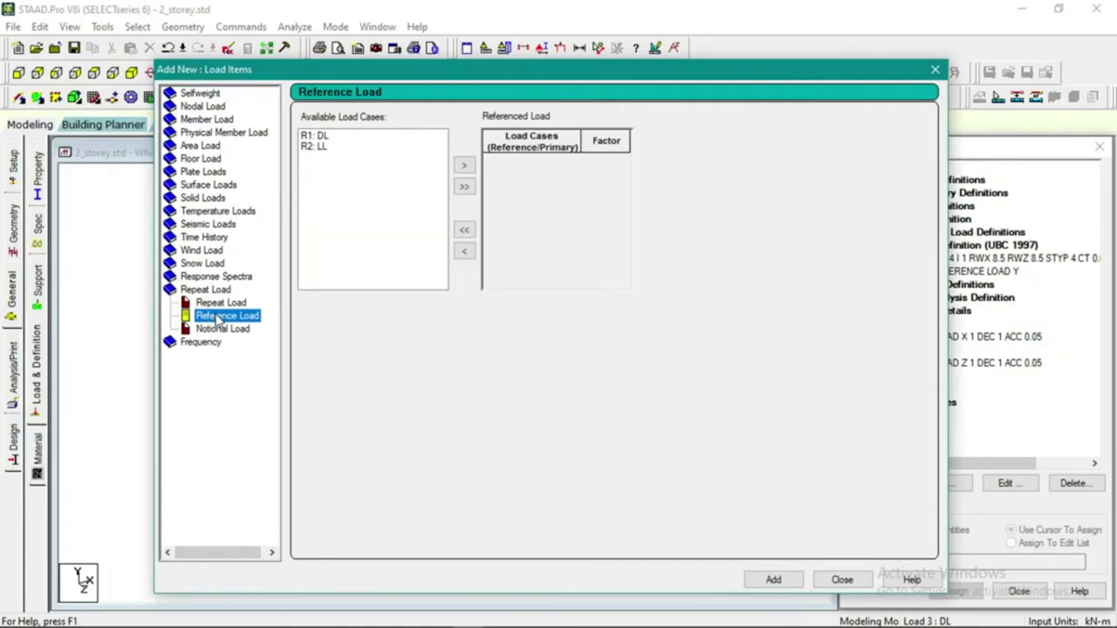
pyautogui.click(329, 137)
pyautogui.click(463, 165)
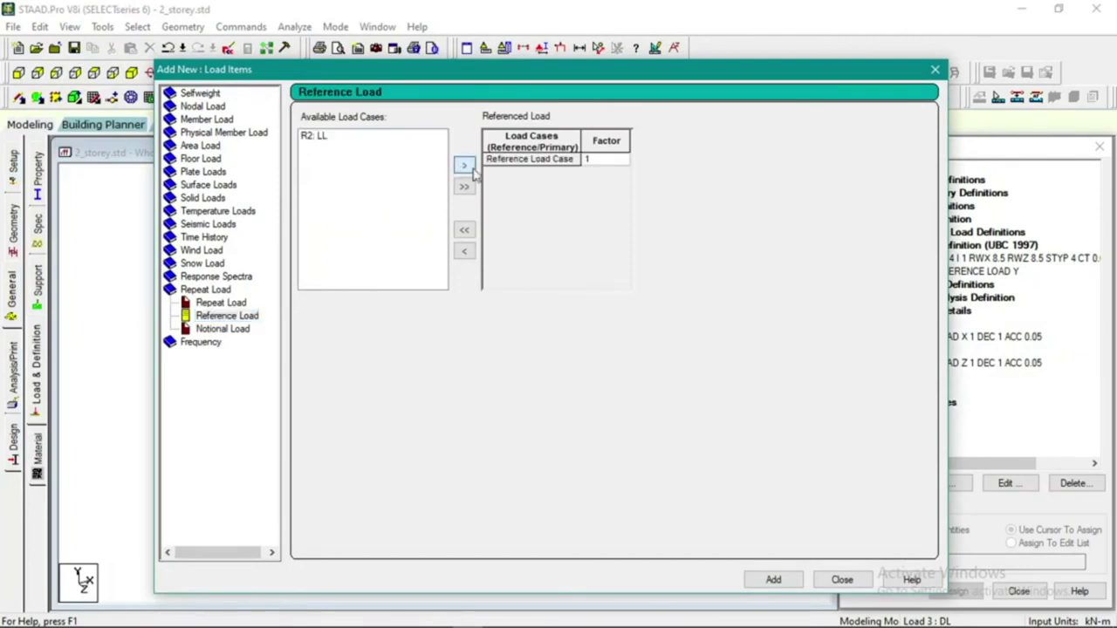
pyautogui.click(600, 164)
pyautogui.press('BackSpace')
pyautogui.write('-')
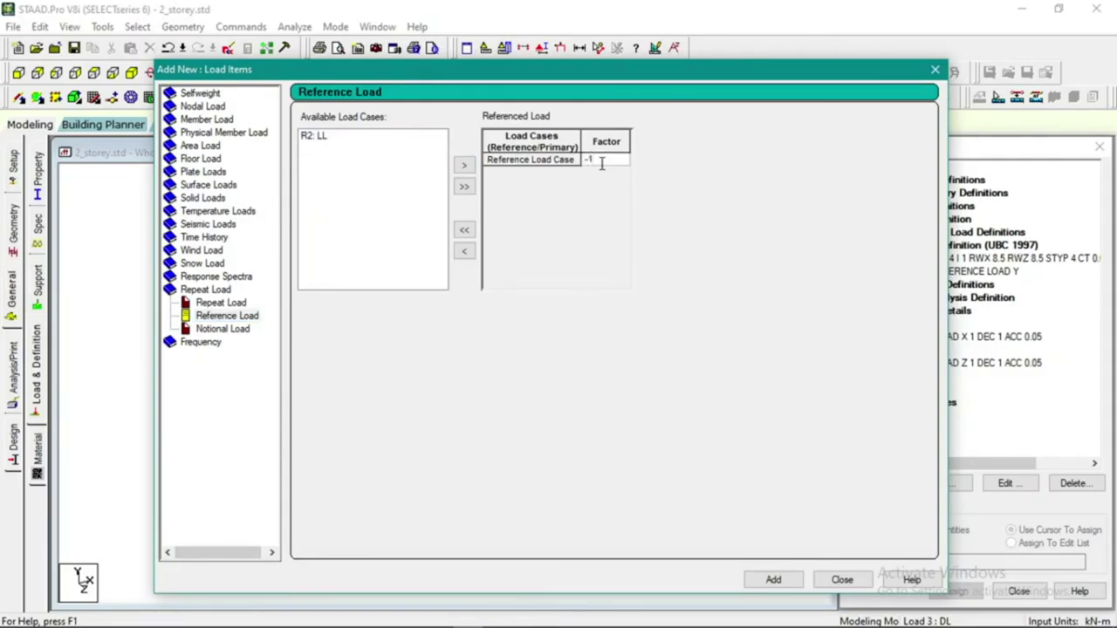
pyautogui.click(772, 579)
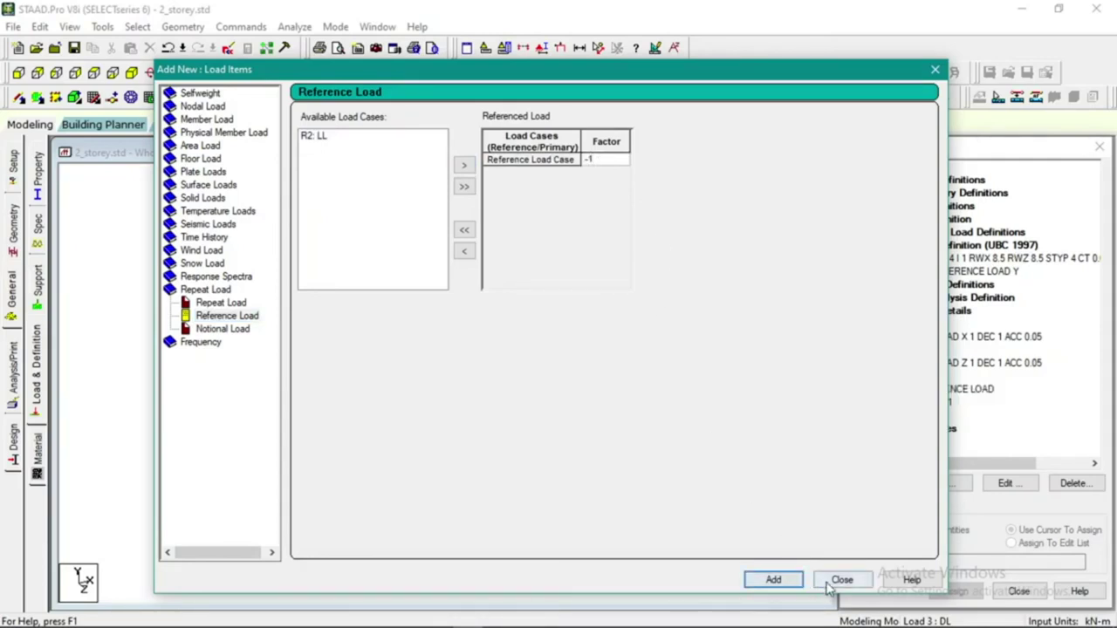
pyautogui.click(839, 580)
# Add reference load R2: LL to load case 4 LL with a factor of -1
pyautogui.click(909, 415)
pyautogui.click(941, 483)
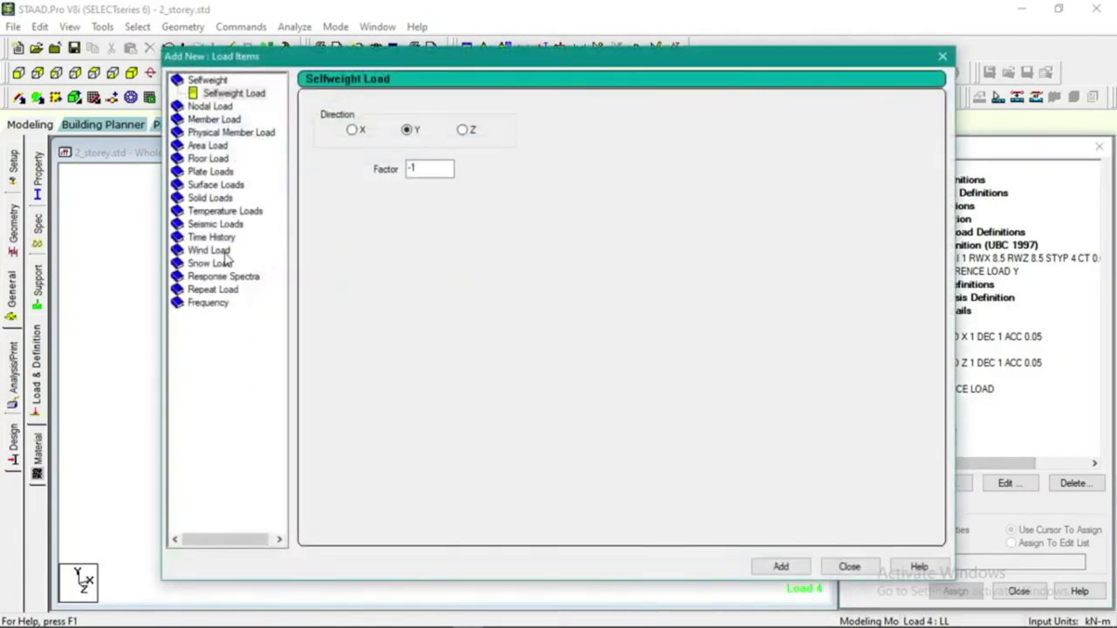
pyautogui.click(216, 289)
pyautogui.click(232, 302)
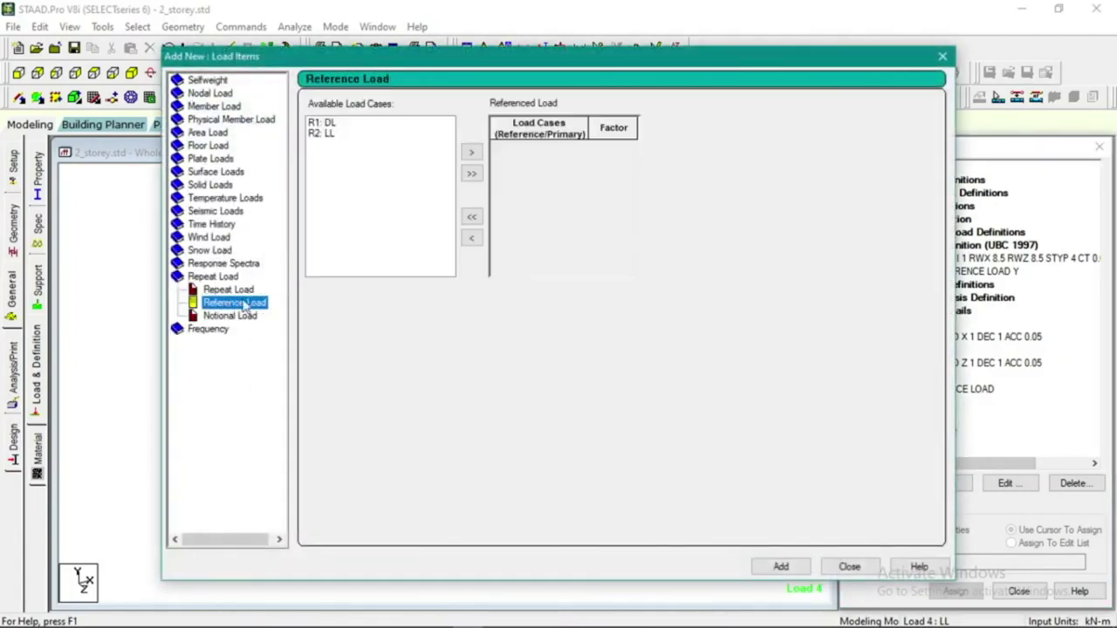
pyautogui.click(328, 133)
pyautogui.click(471, 153)
pyautogui.click(606, 149)
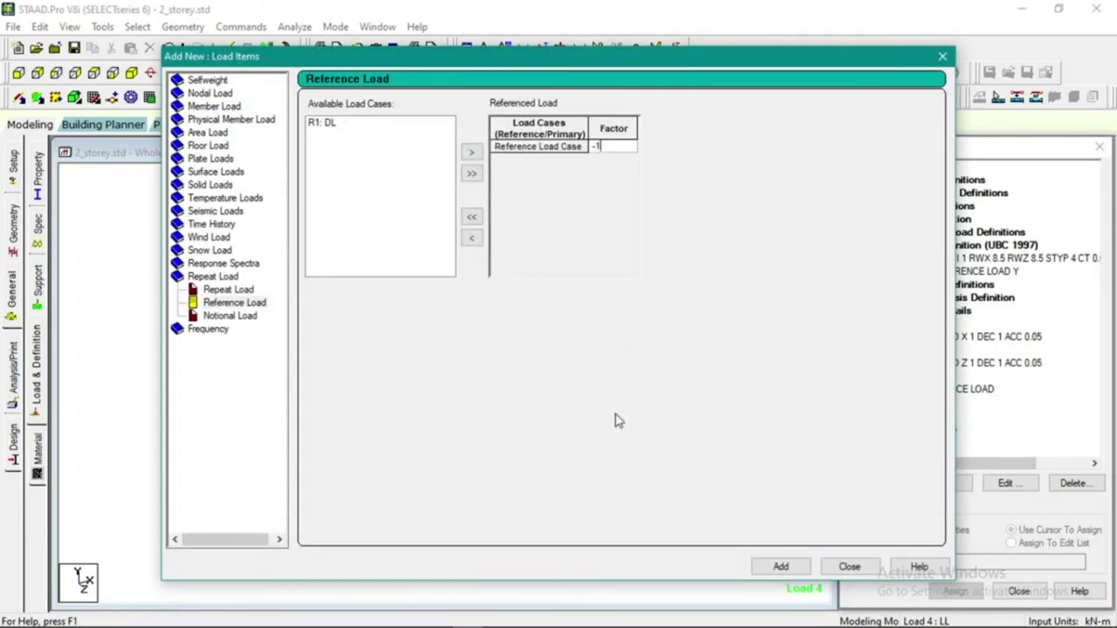
pyautogui.click(780, 566)
pyautogui.click(848, 567)
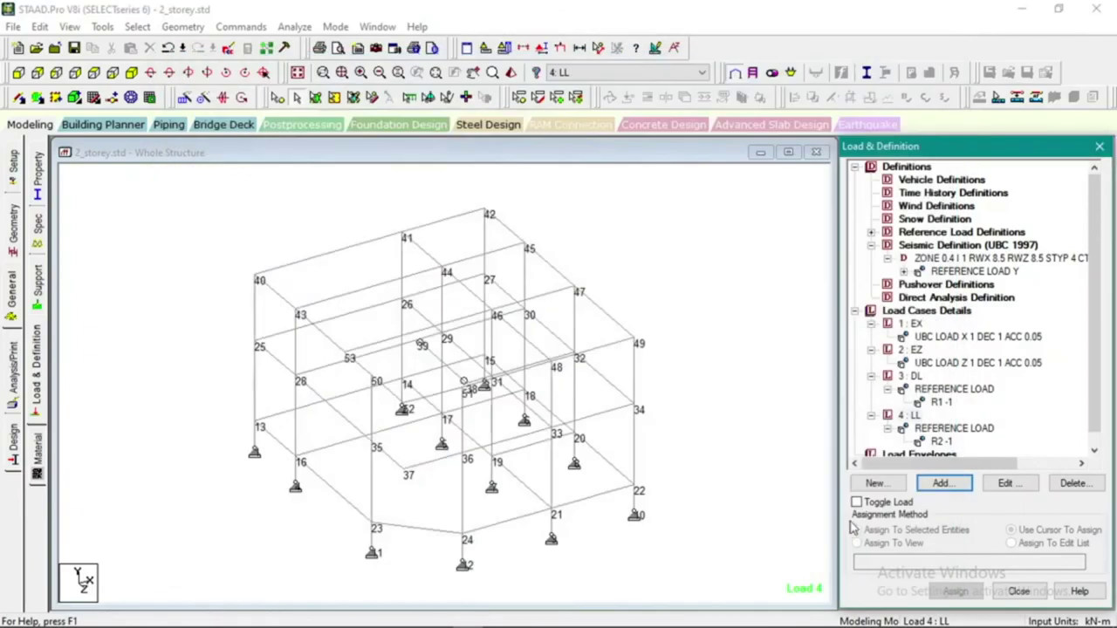
# Review the reference load definitions, the EX seismic load item and the DL reference load displayed on the frame
pyautogui.click(870, 232)
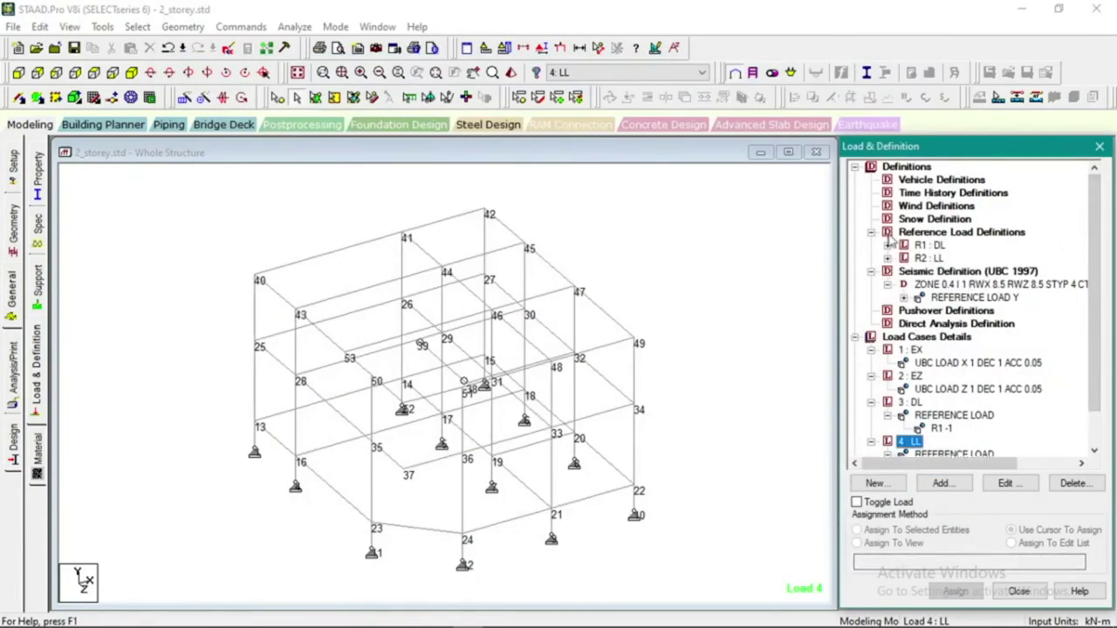
pyautogui.click(870, 232)
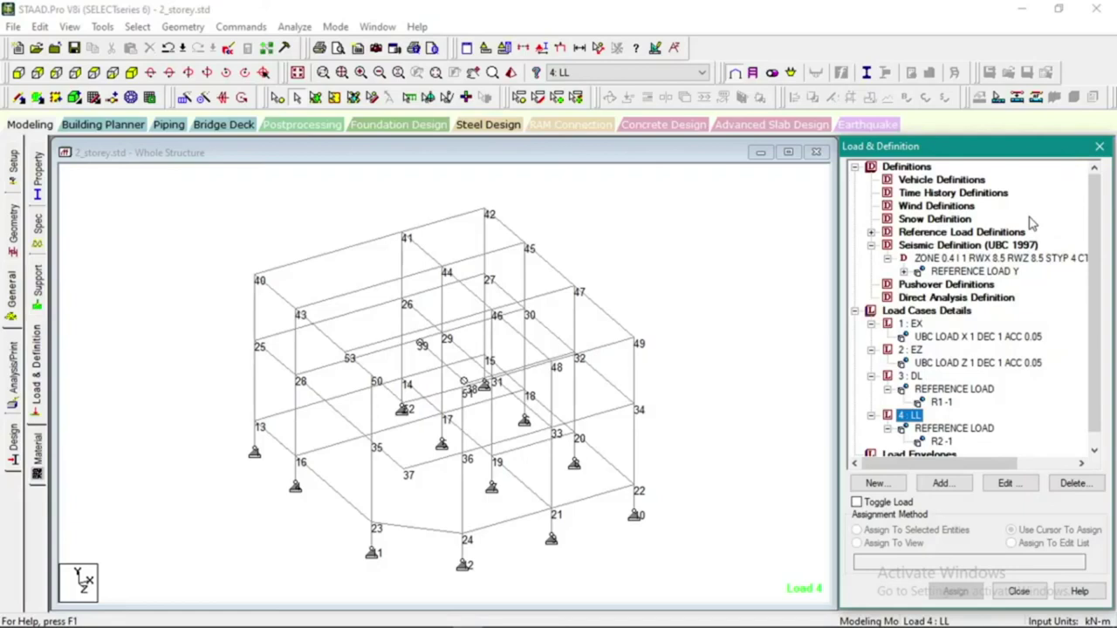
pyautogui.scroll(-1, 964, 368)
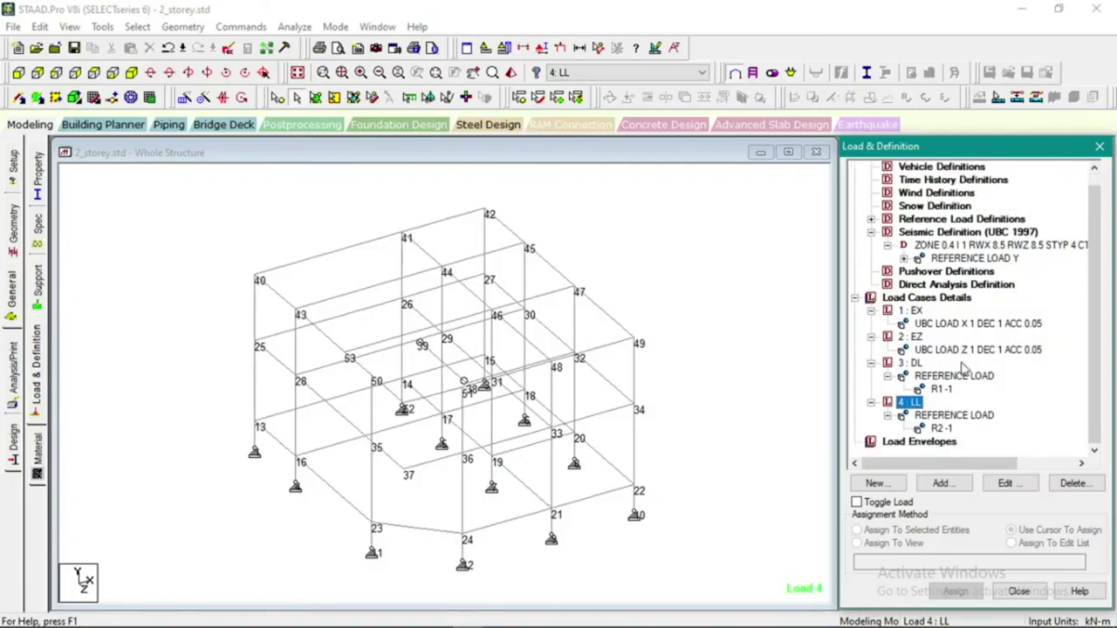
pyautogui.click(958, 324)
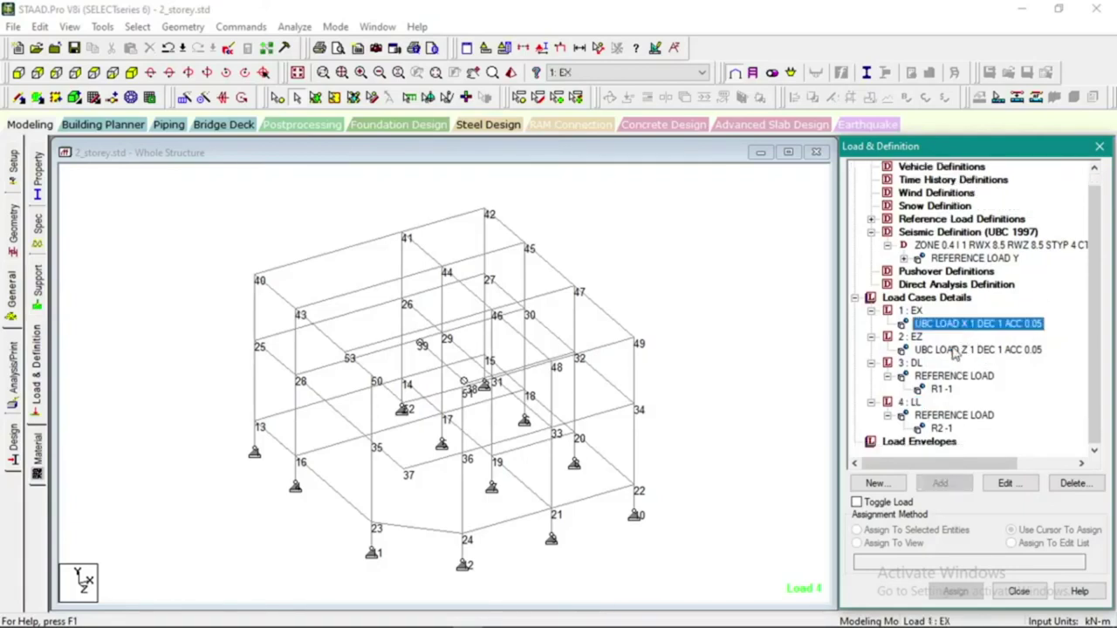
pyautogui.click(958, 376)
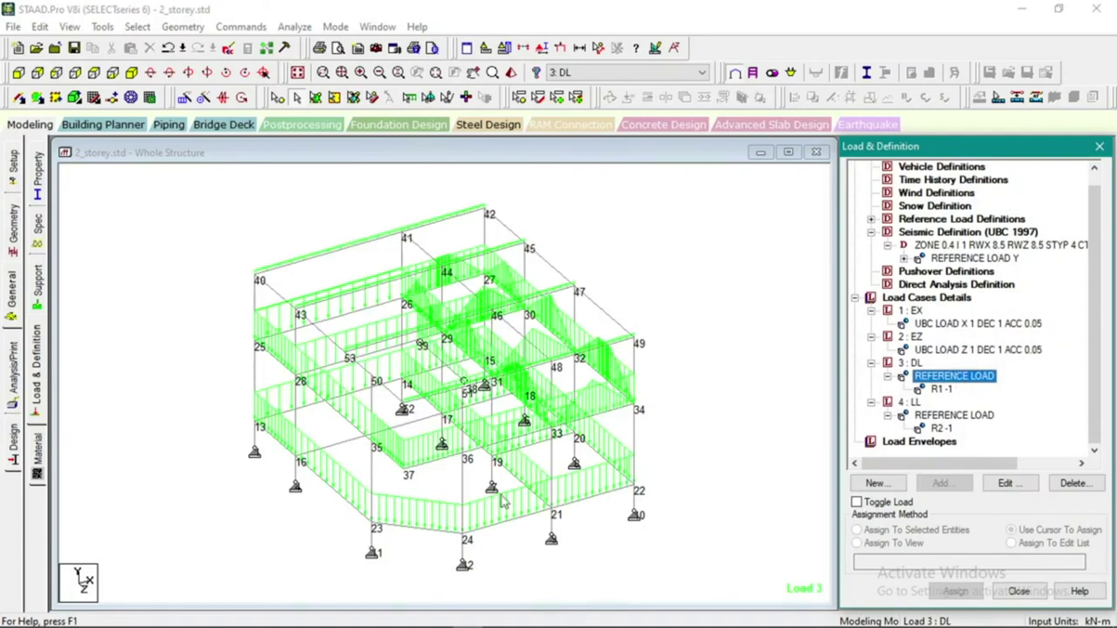
pyautogui.click(387, 513)
pyautogui.click(675, 273)
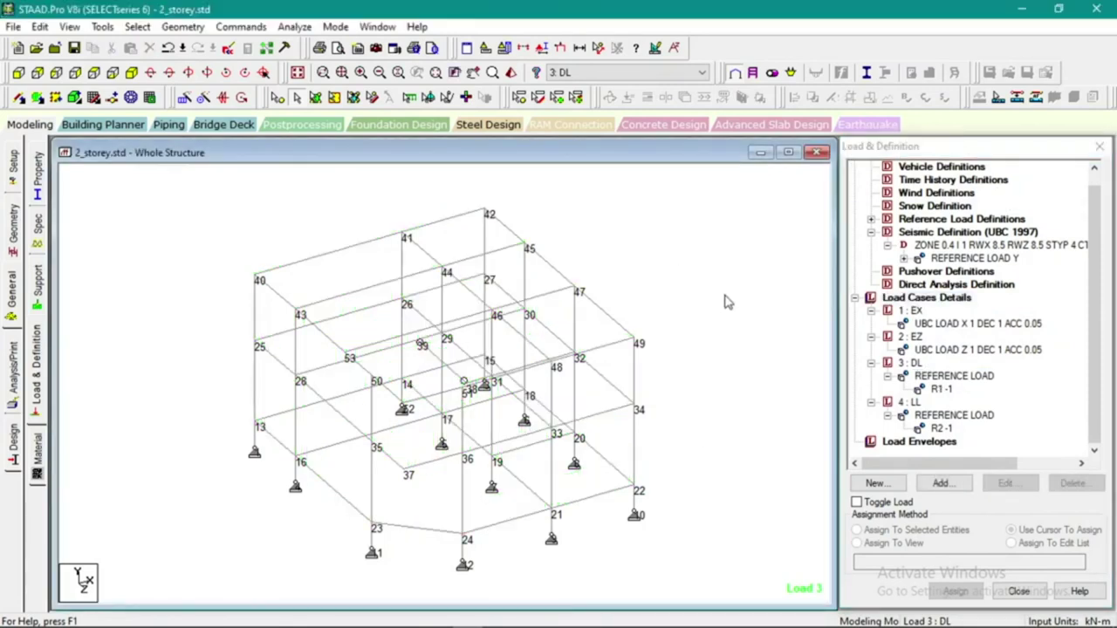
# Generate and add automatic load combinations using the NSCP2015 code and the DRIFT category
pyautogui.click(962, 298)
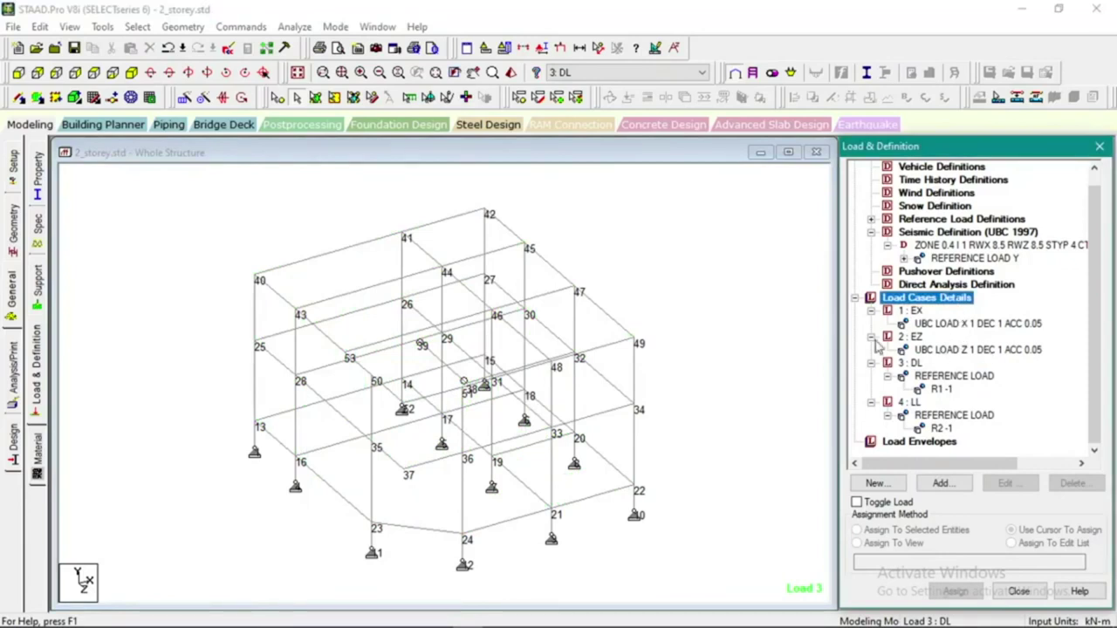
pyautogui.click(930, 479)
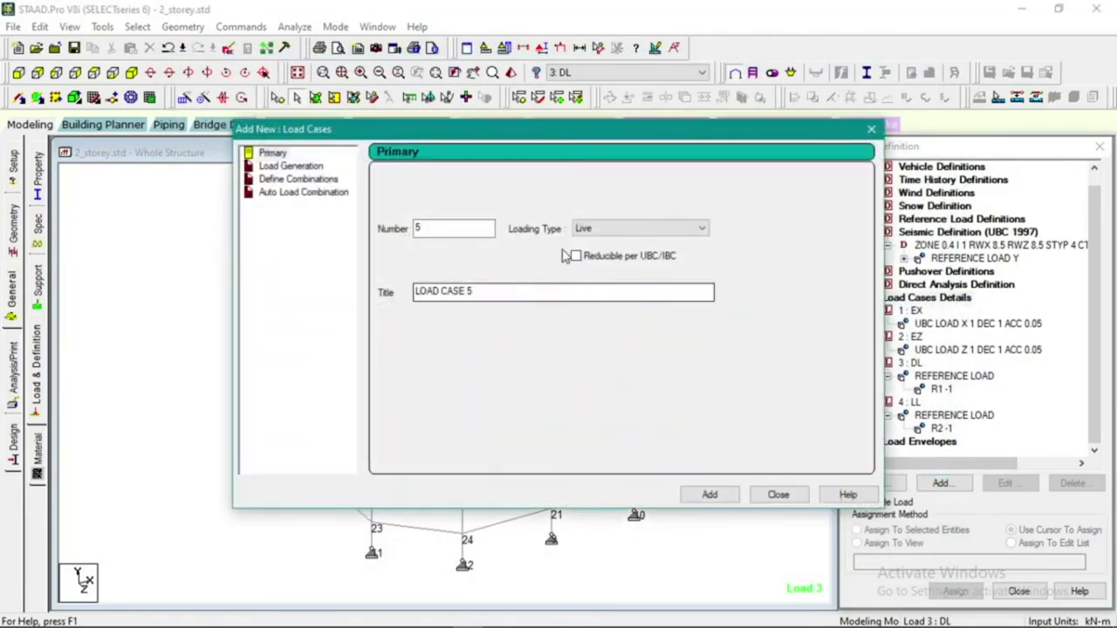
pyautogui.click(305, 193)
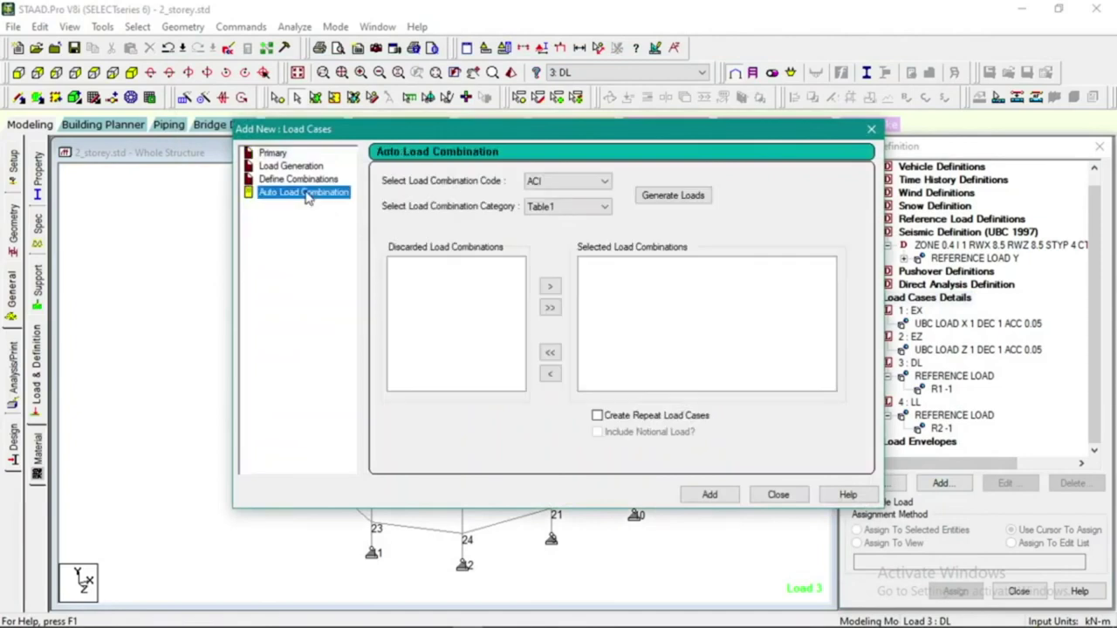
pyautogui.click(577, 182)
pyautogui.click(572, 299)
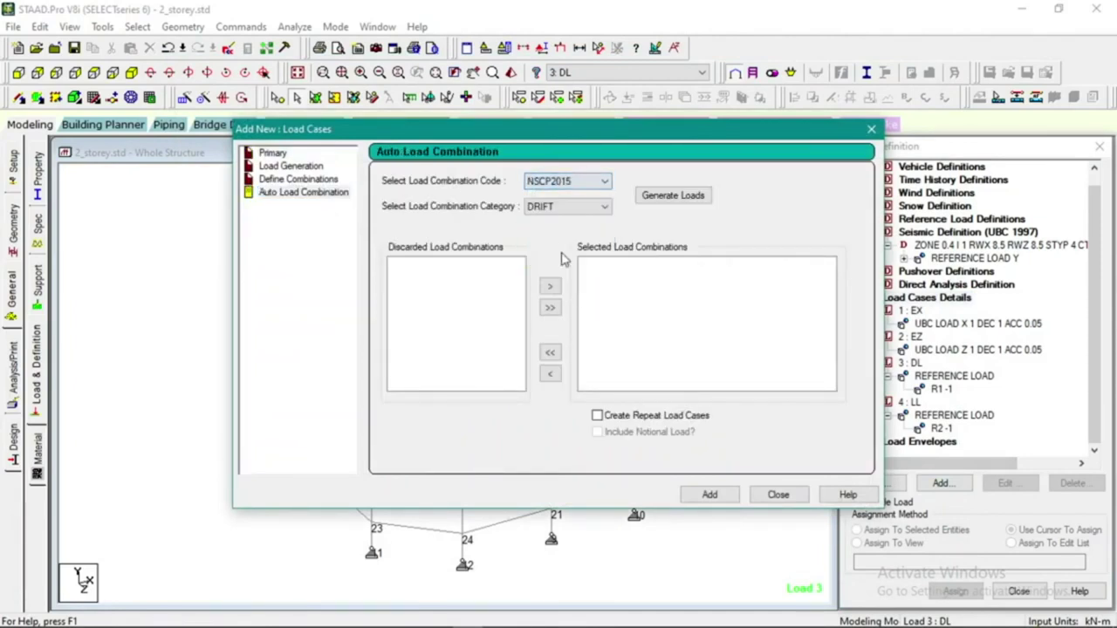
pyautogui.click(567, 208)
pyautogui.click(571, 222)
pyautogui.click(673, 196)
pyautogui.click(717, 496)
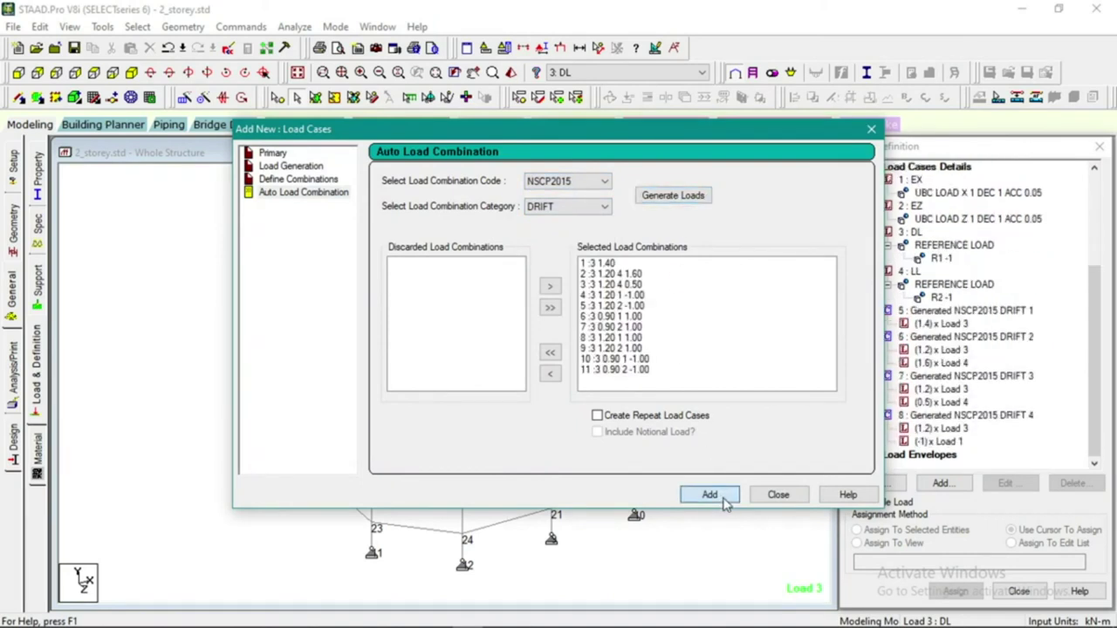
pyautogui.click(778, 494)
pyautogui.click(689, 347)
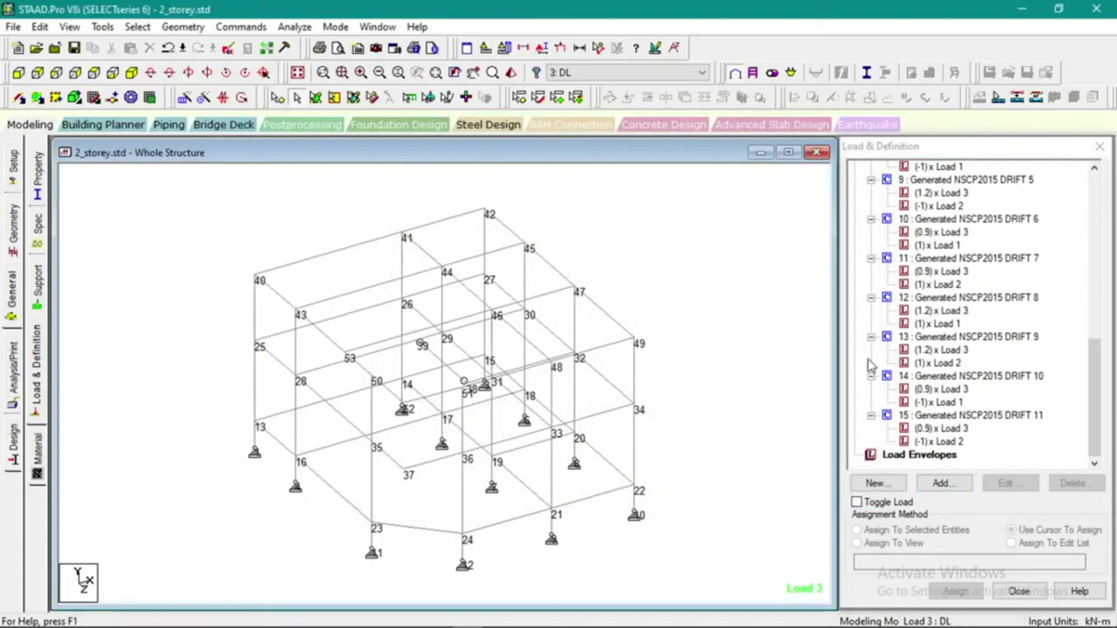
# Generate and add automatic load combinations using the NSCP2015 code and the SERVICE category
pyautogui.click(940, 482)
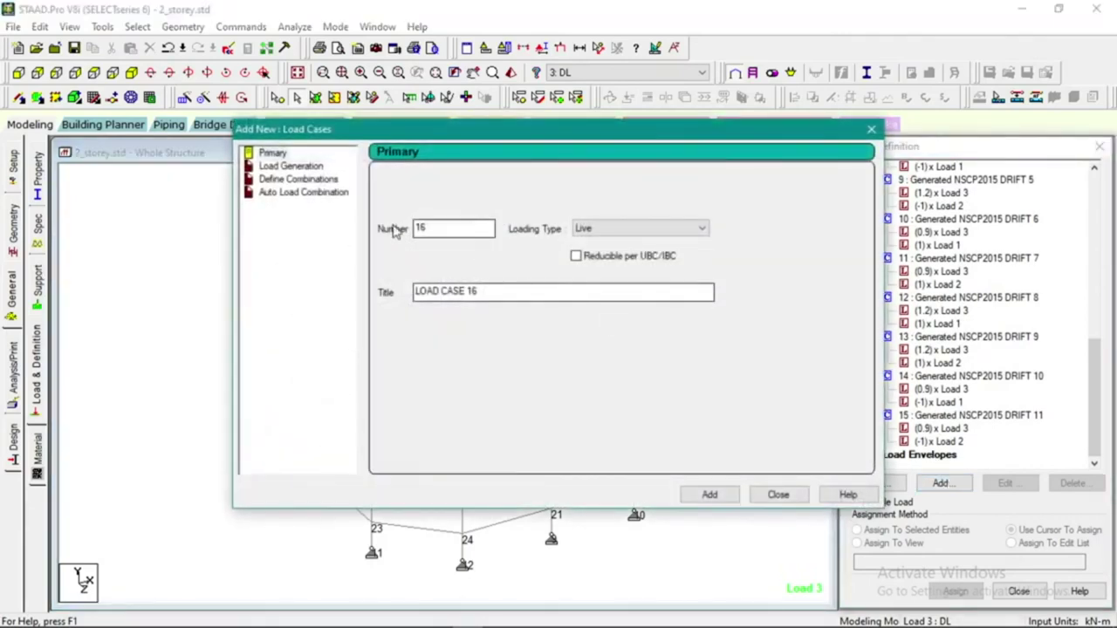
pyautogui.click(296, 193)
pyautogui.click(584, 182)
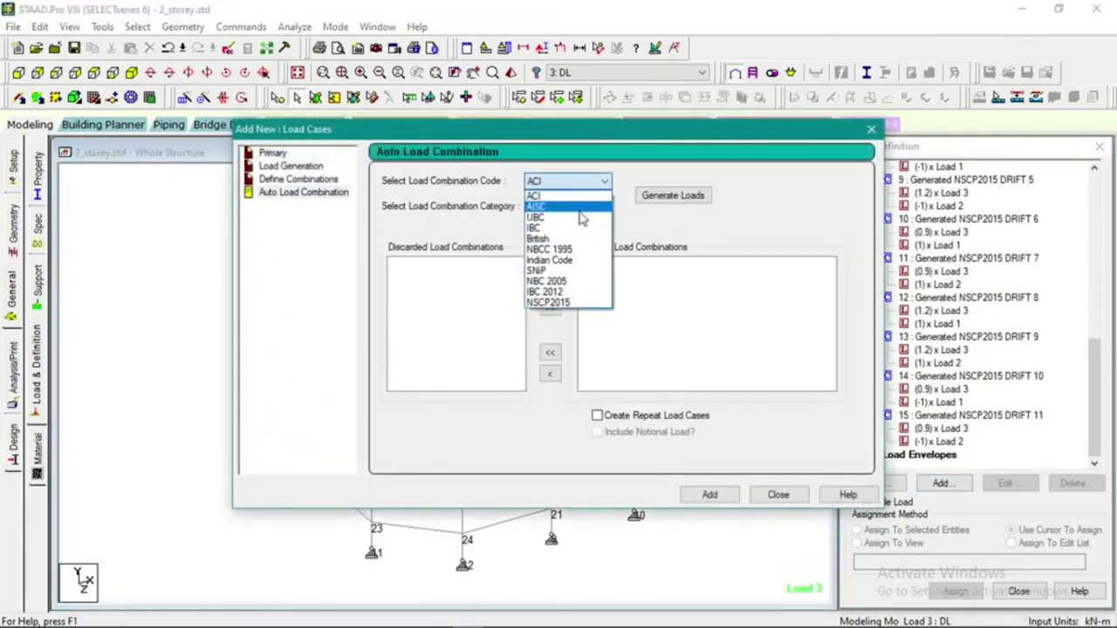
pyautogui.click(548, 298)
pyautogui.click(563, 207)
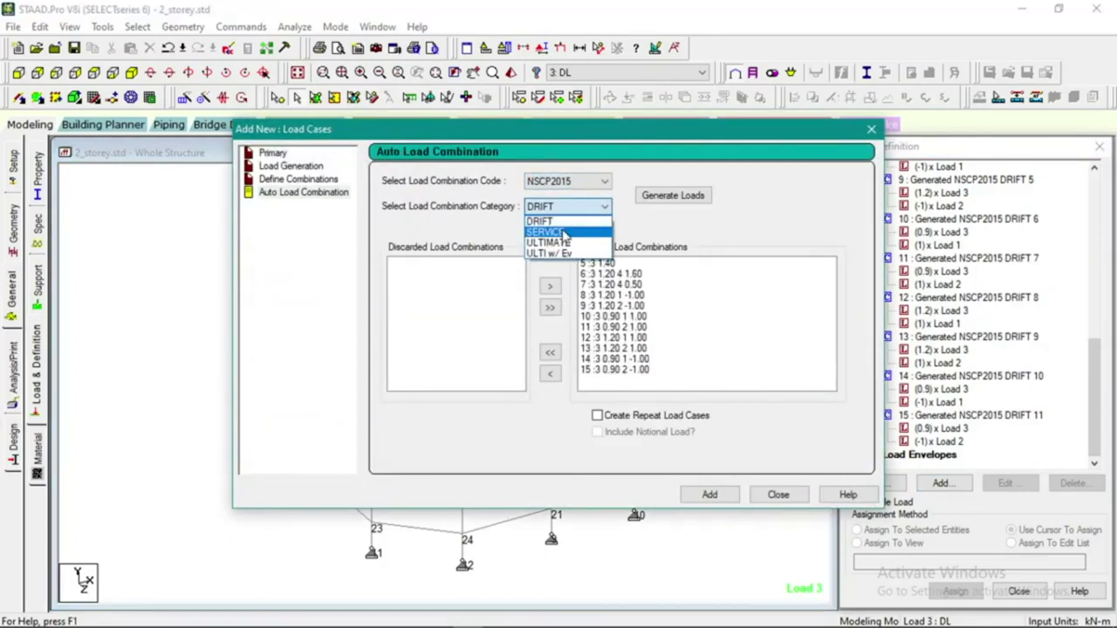
pyautogui.click(562, 232)
pyautogui.click(672, 196)
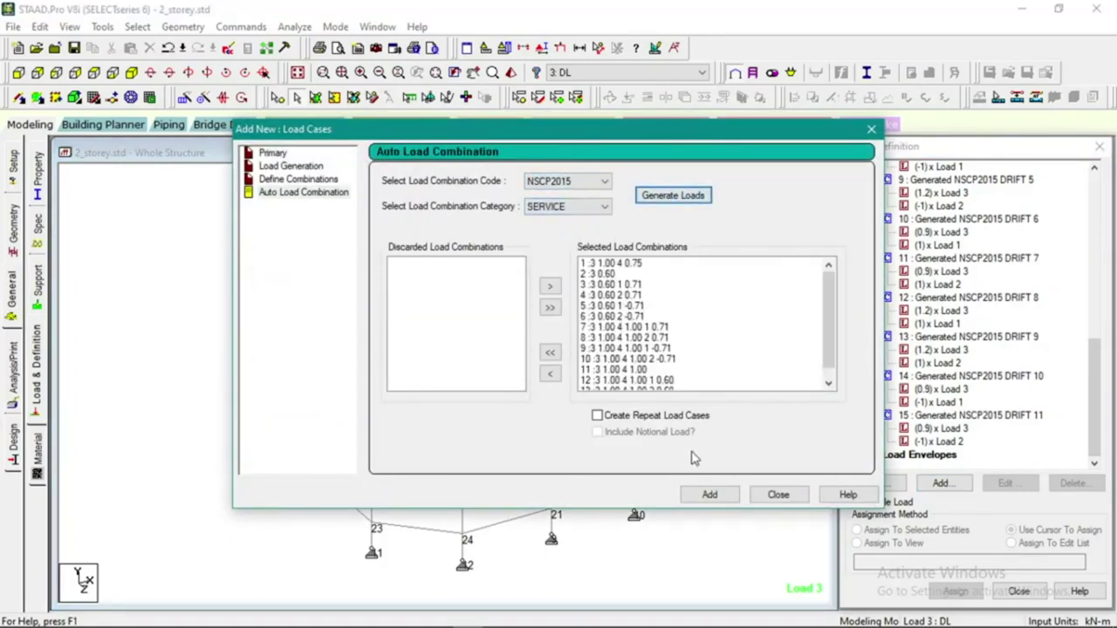
pyautogui.click(709, 493)
# Generate and add the NSCP2015 load combinations for the ULTIMATE category, and finish adding load cases
pyautogui.click(590, 206)
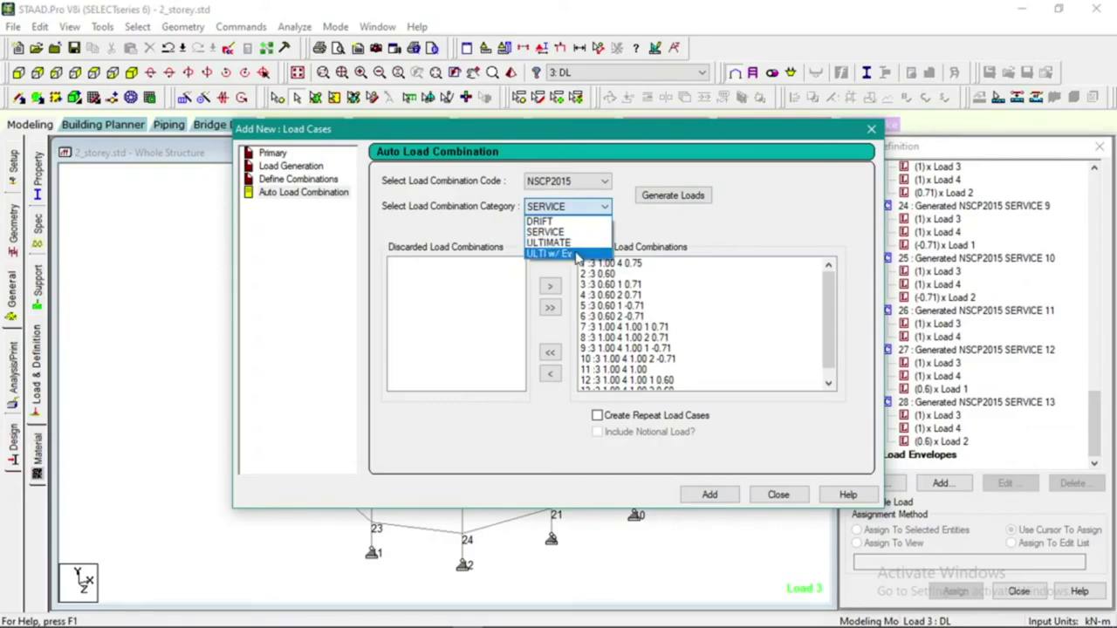
pyautogui.click(576, 245)
pyautogui.click(670, 197)
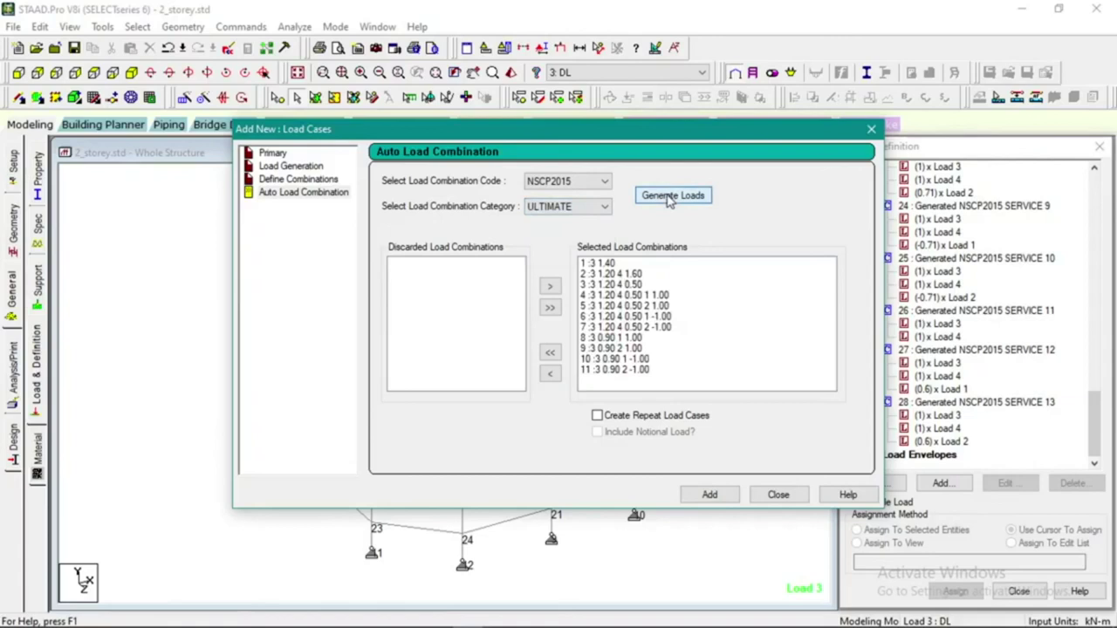
pyautogui.click(711, 494)
pyautogui.click(779, 495)
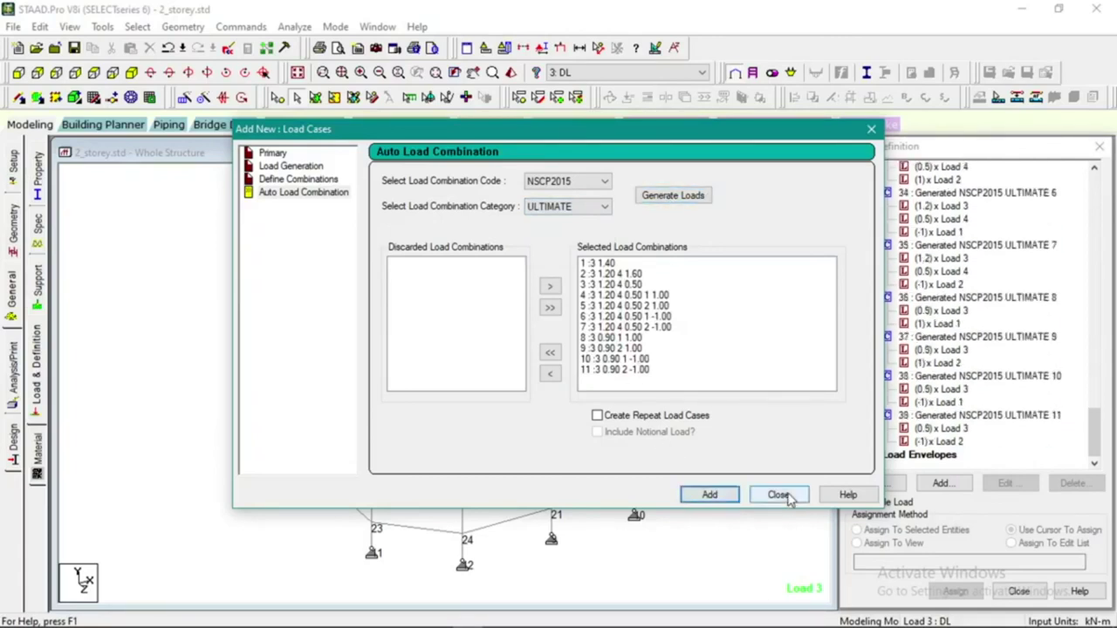
pyautogui.click(752, 425)
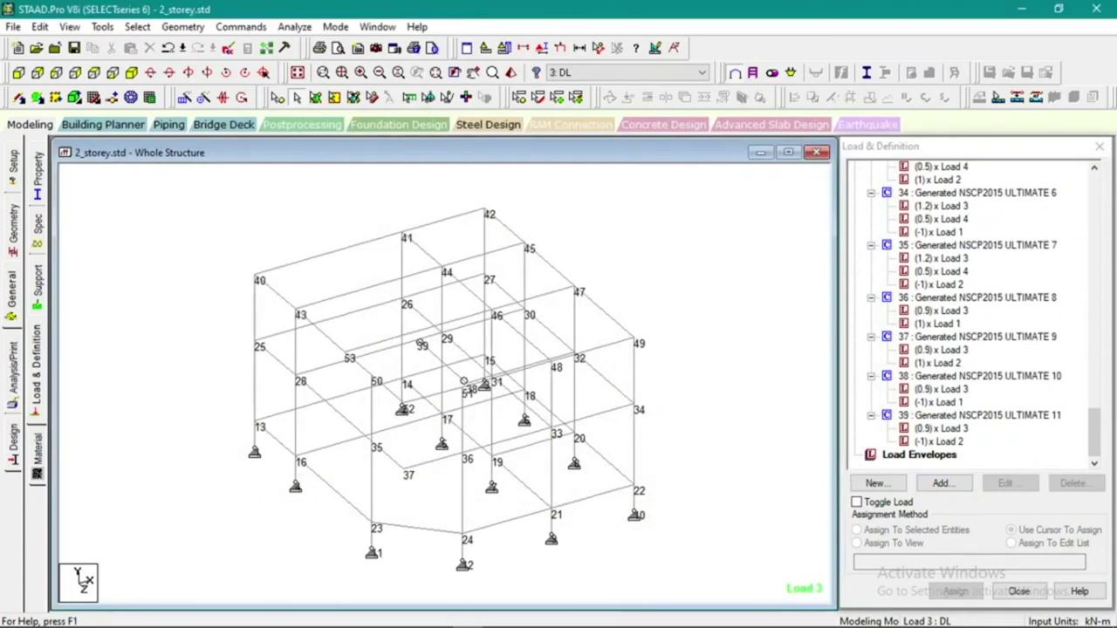
pyautogui.click(649, 616)
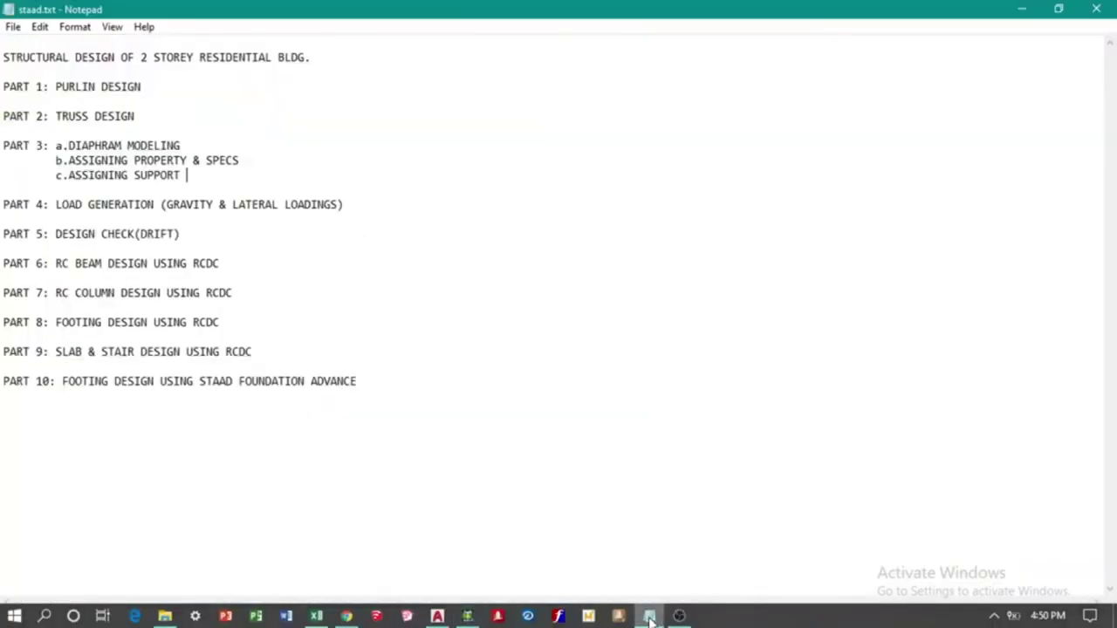
pyautogui.click(649, 616)
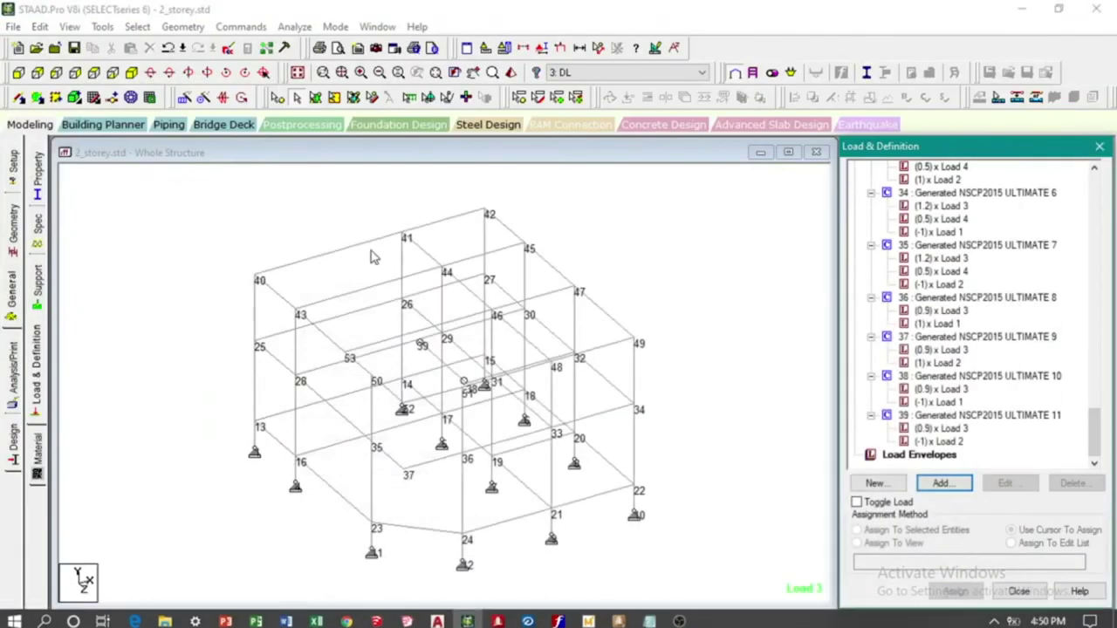
# Add a Perform Analysis command with the No Print option and select it in the command list
pyautogui.click(13, 371)
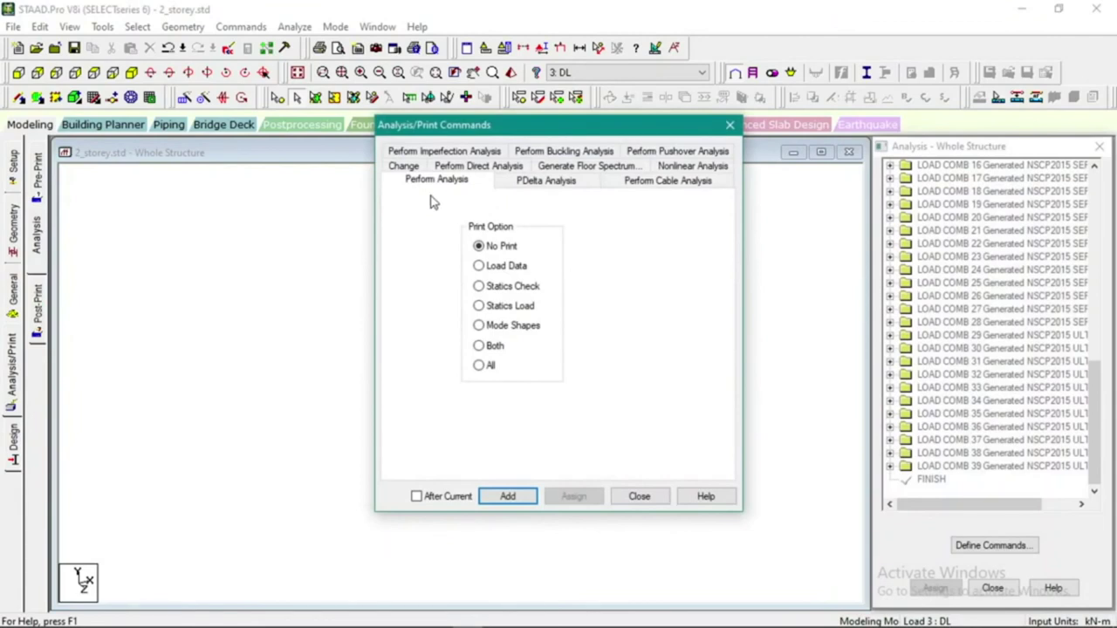
pyautogui.click(507, 496)
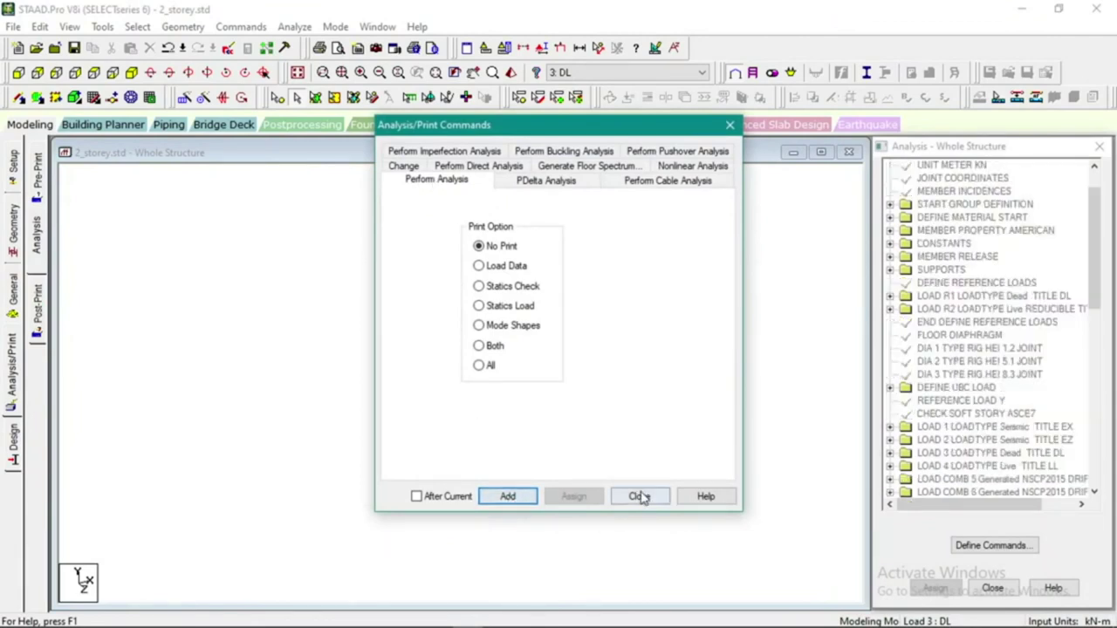
pyautogui.click(641, 495)
pyautogui.moveTo(1092, 283); pyautogui.dragTo(1047, 497)
pyautogui.click(1001, 467)
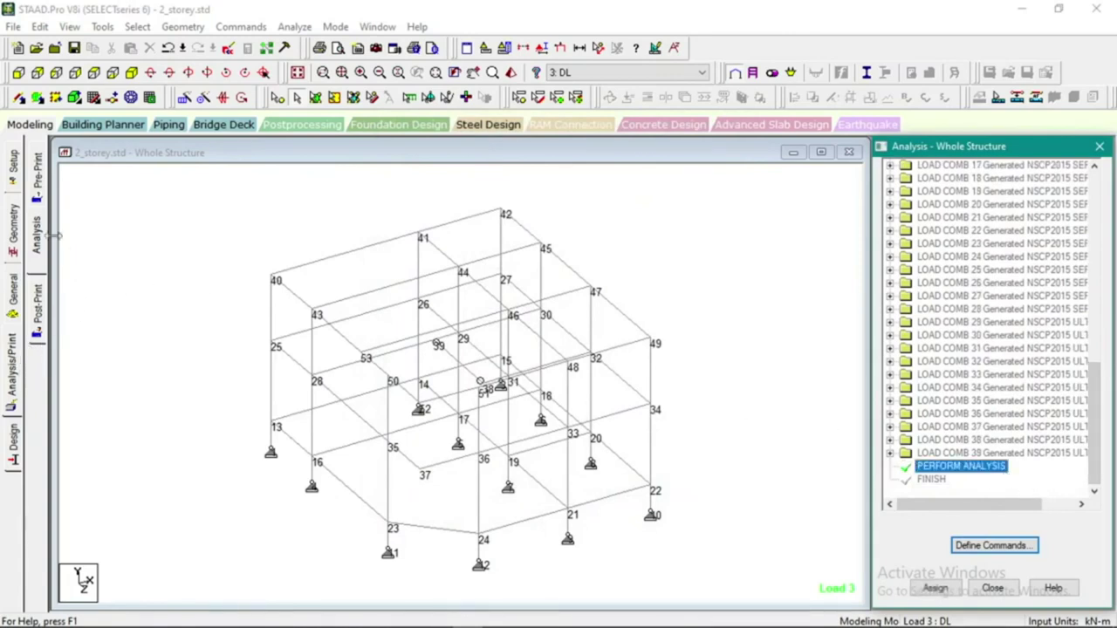
# Add a post-analysis load list containing the generated NSCP2015 DRIFT combinations, load cases 5 to 15
pyautogui.click(42, 315)
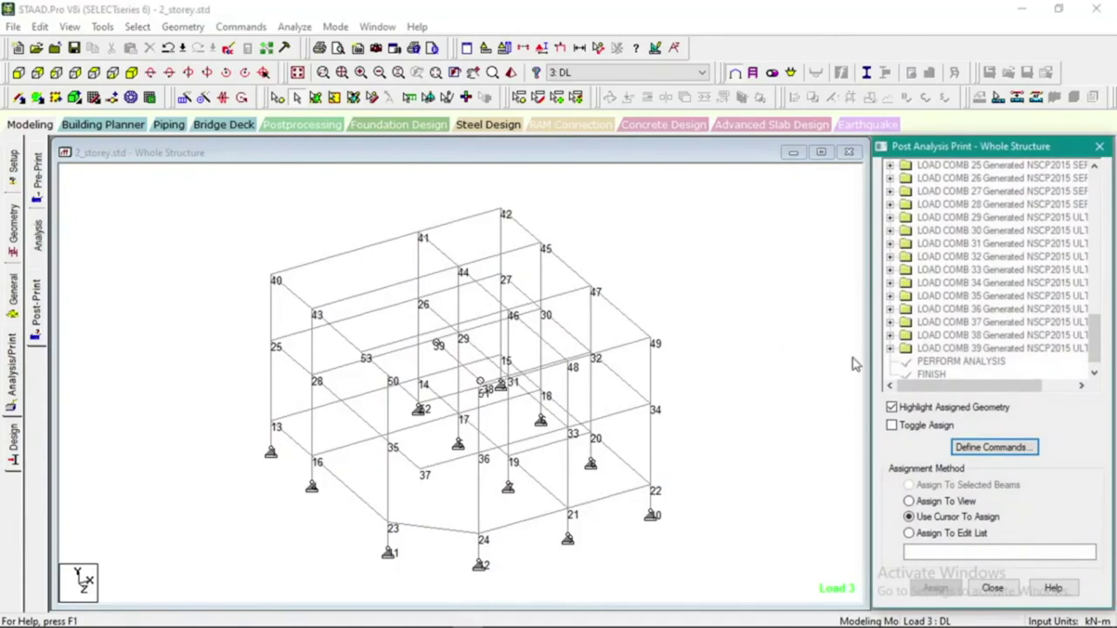
pyautogui.click(986, 447)
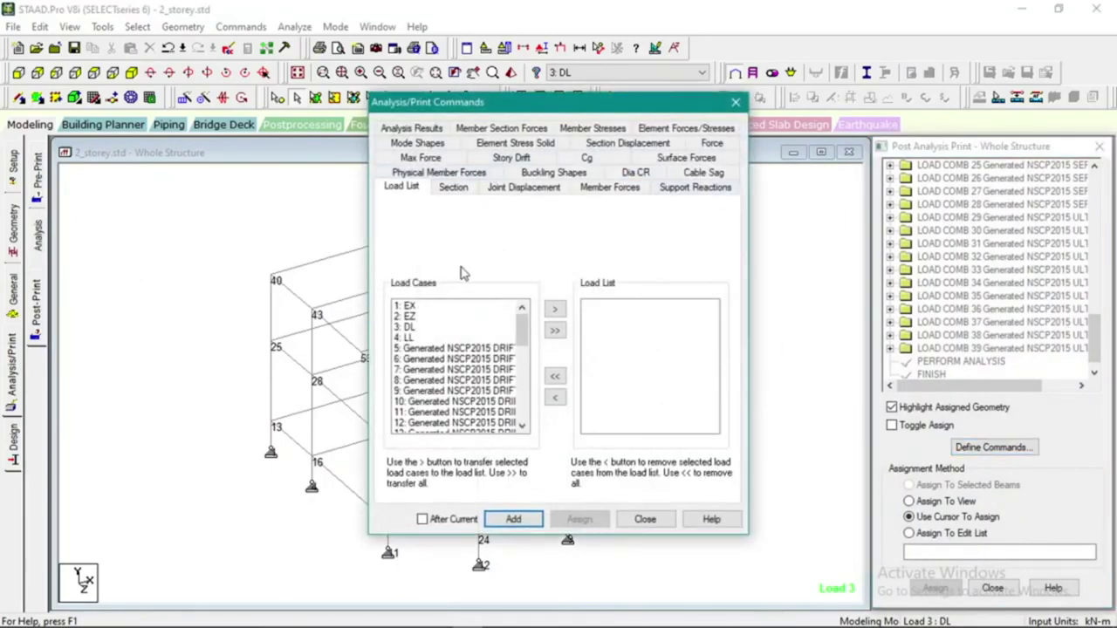
pyautogui.moveTo(506, 352); pyautogui.dragTo(498, 419)
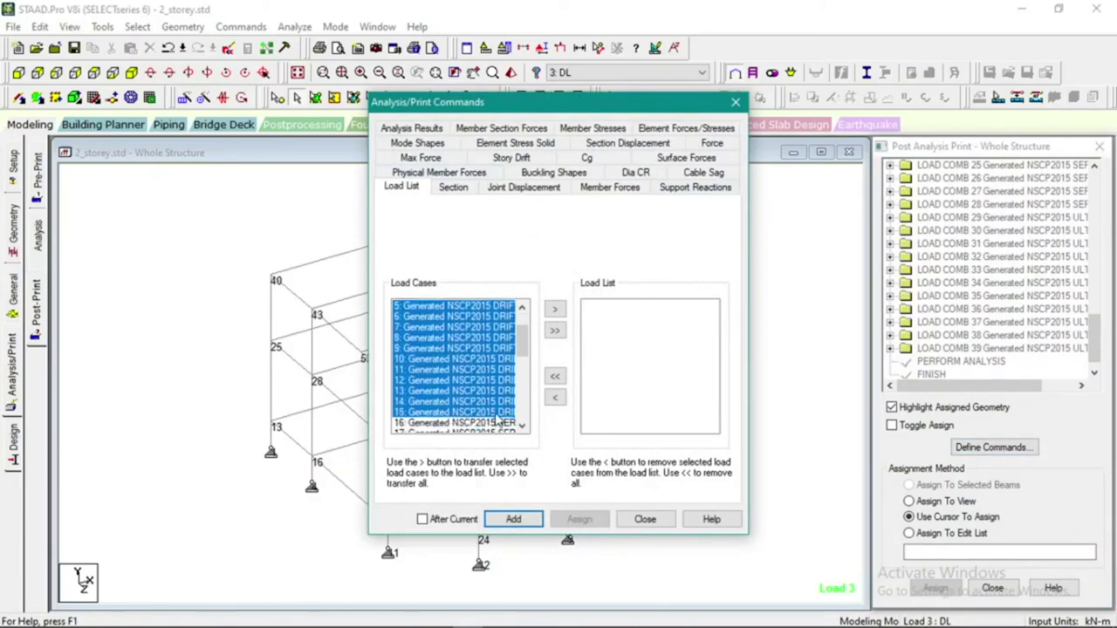
pyautogui.click(554, 313)
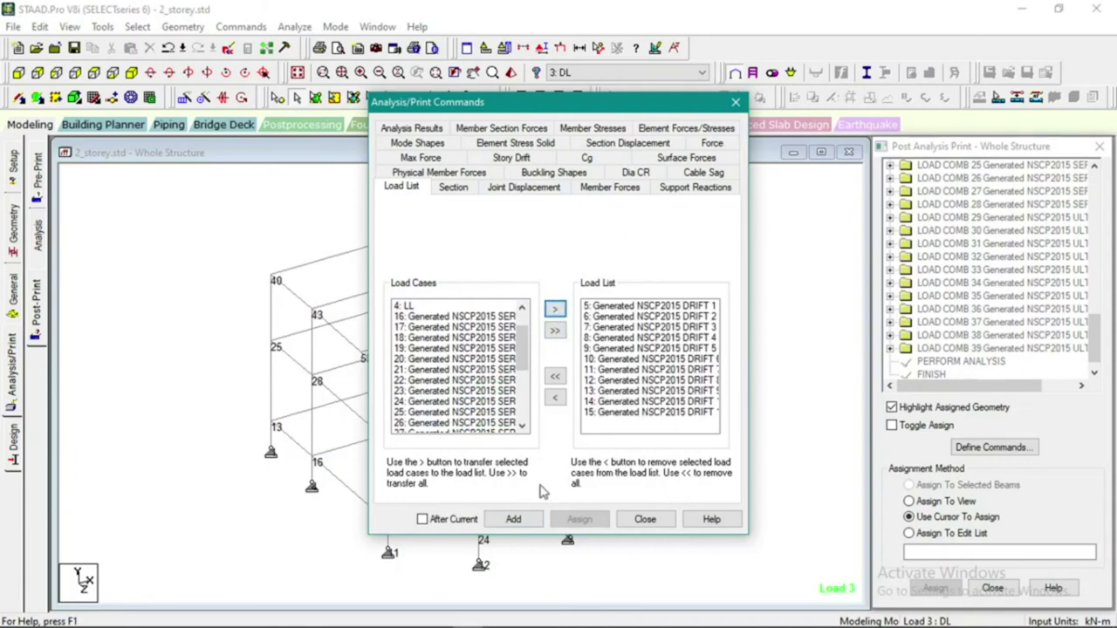
pyautogui.click(508, 520)
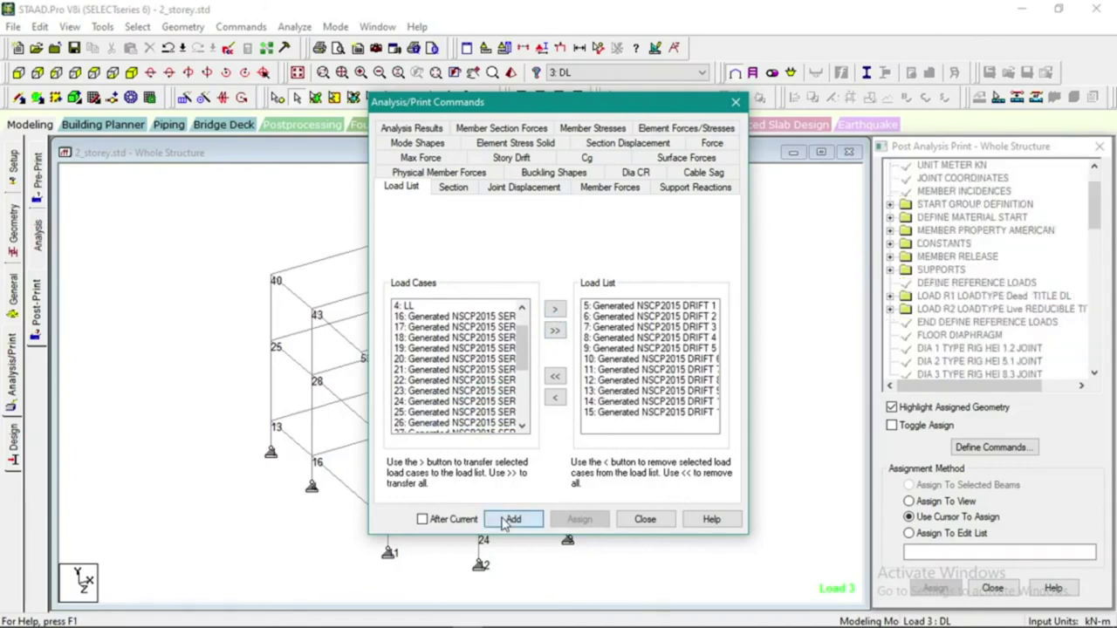
# Look up the story drift value in the Excel load generation sheet and add a Story Drift command with an allowable drift factor of 0.0042
pyautogui.click(512, 159)
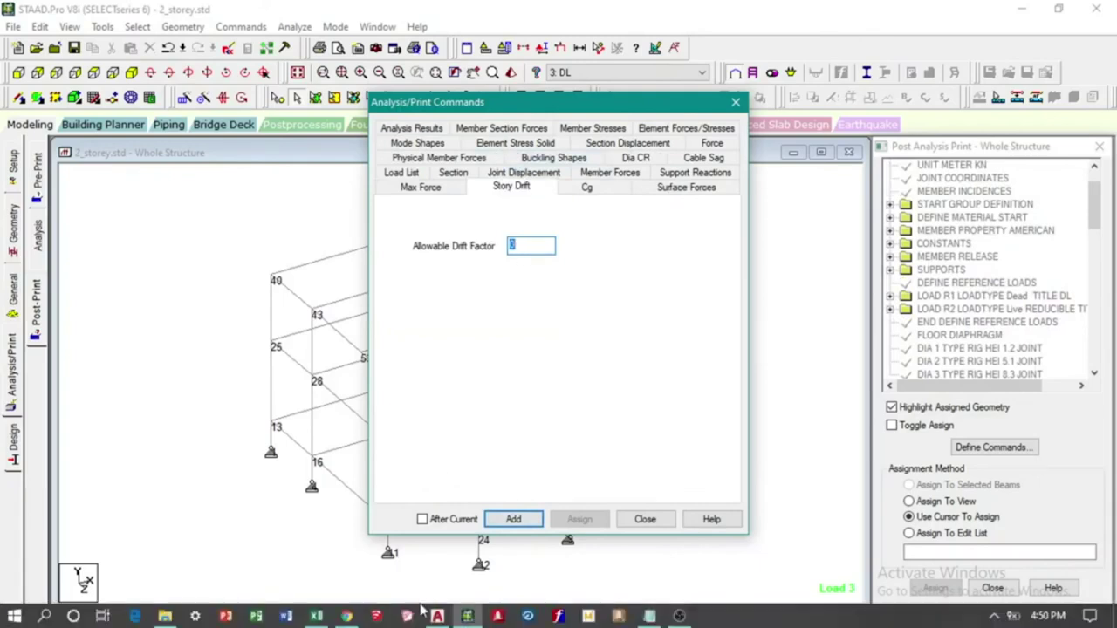
pyautogui.click(317, 616)
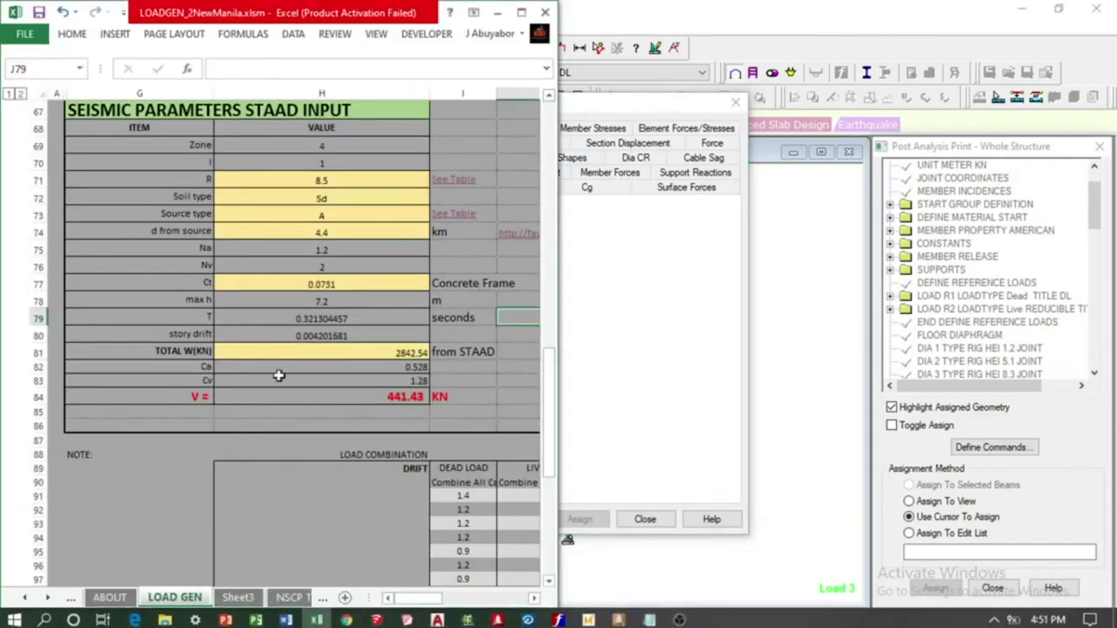
pyautogui.click(173, 335)
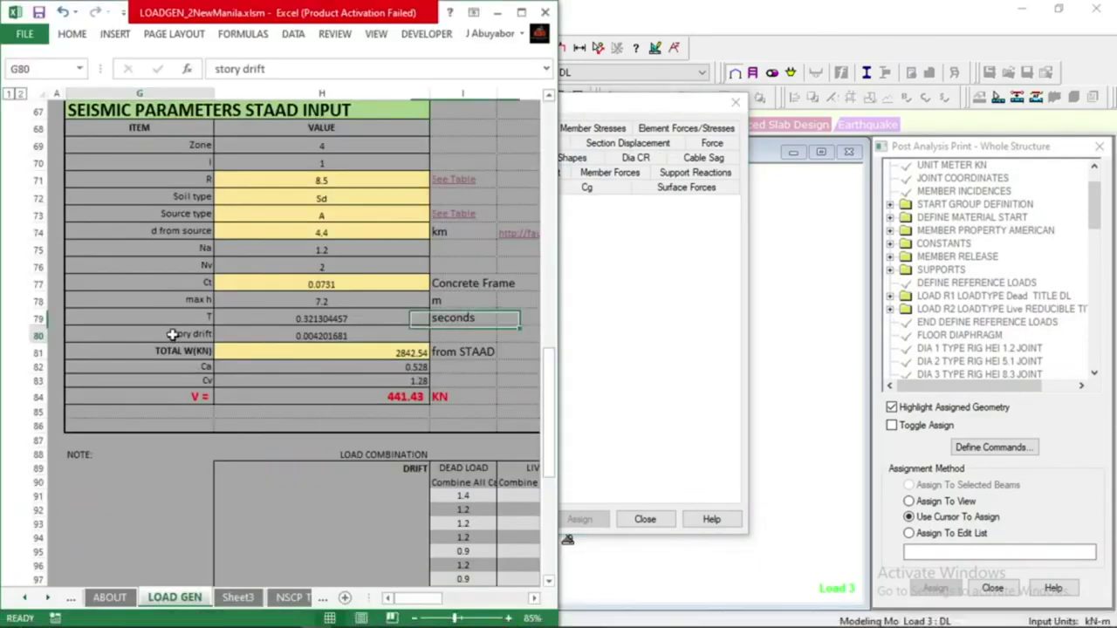
pyautogui.click(298, 337)
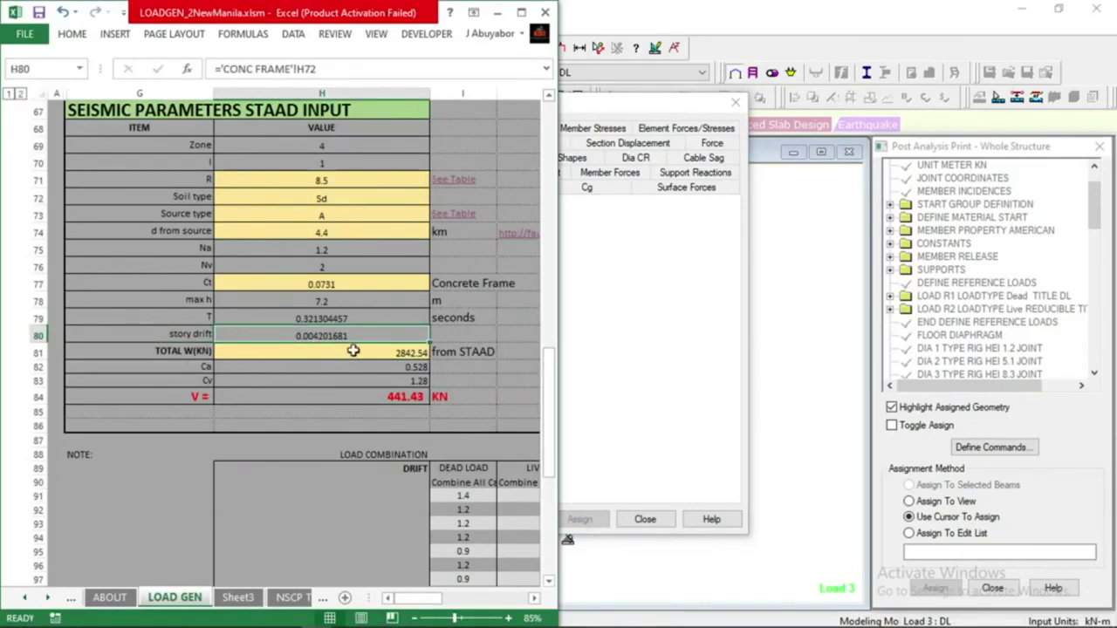
pyautogui.click(497, 12)
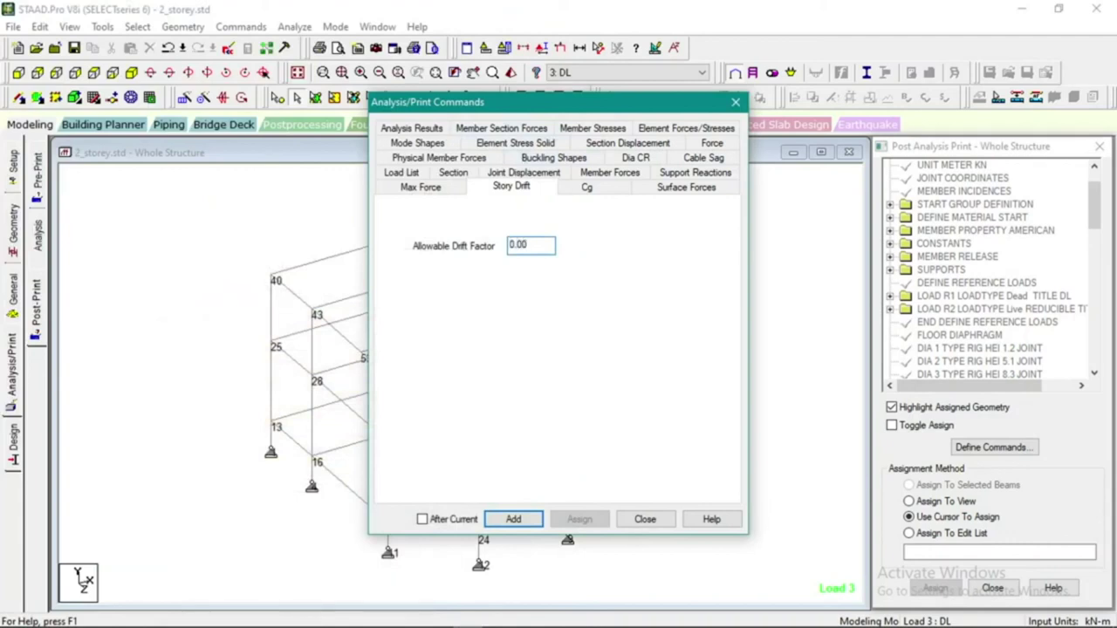
pyautogui.click(524, 510)
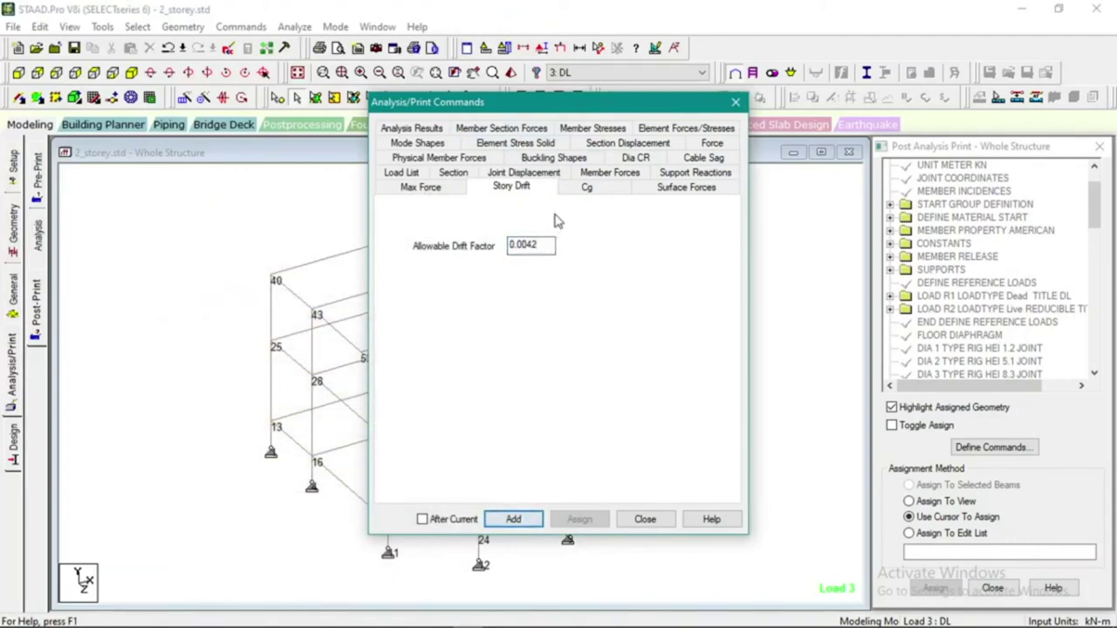